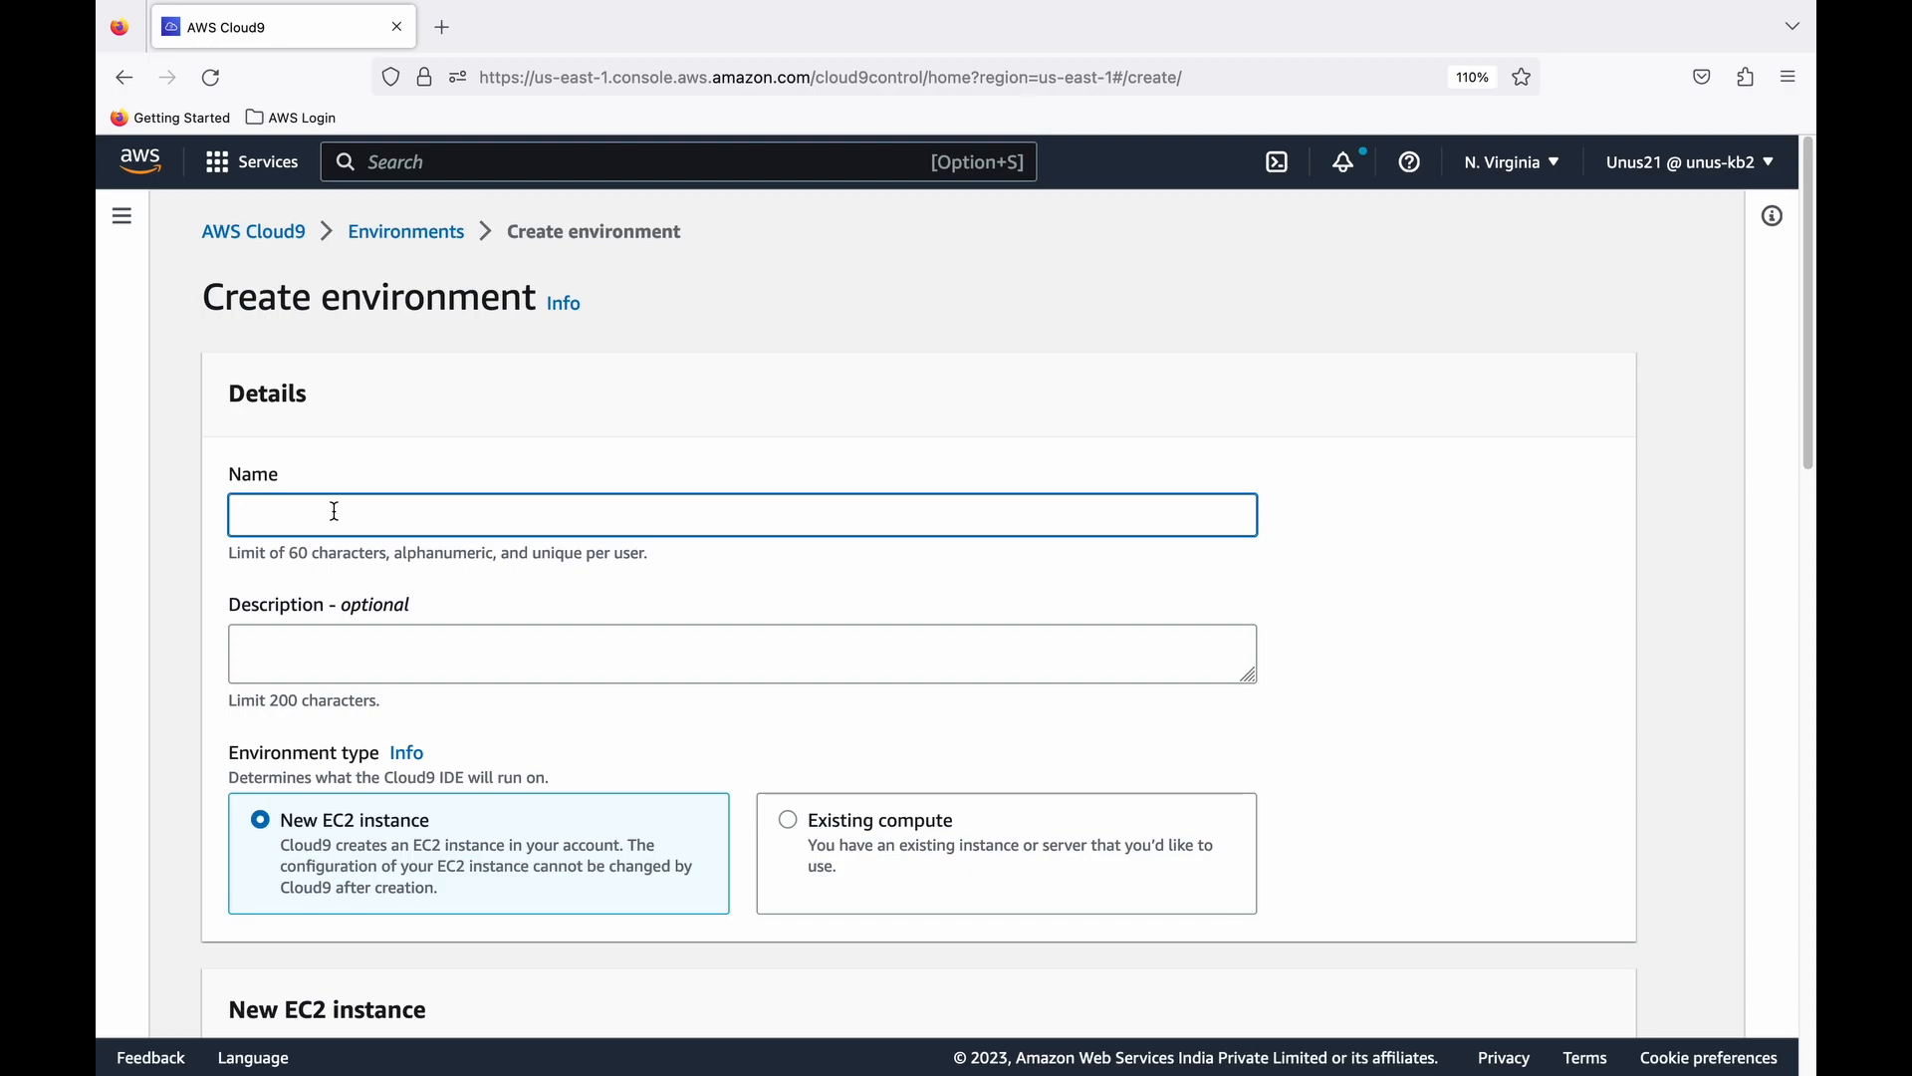
- Name the new Cloud9 environment beanstalk-cloud9 and enter beanstalk as its description
left_click(334, 511)
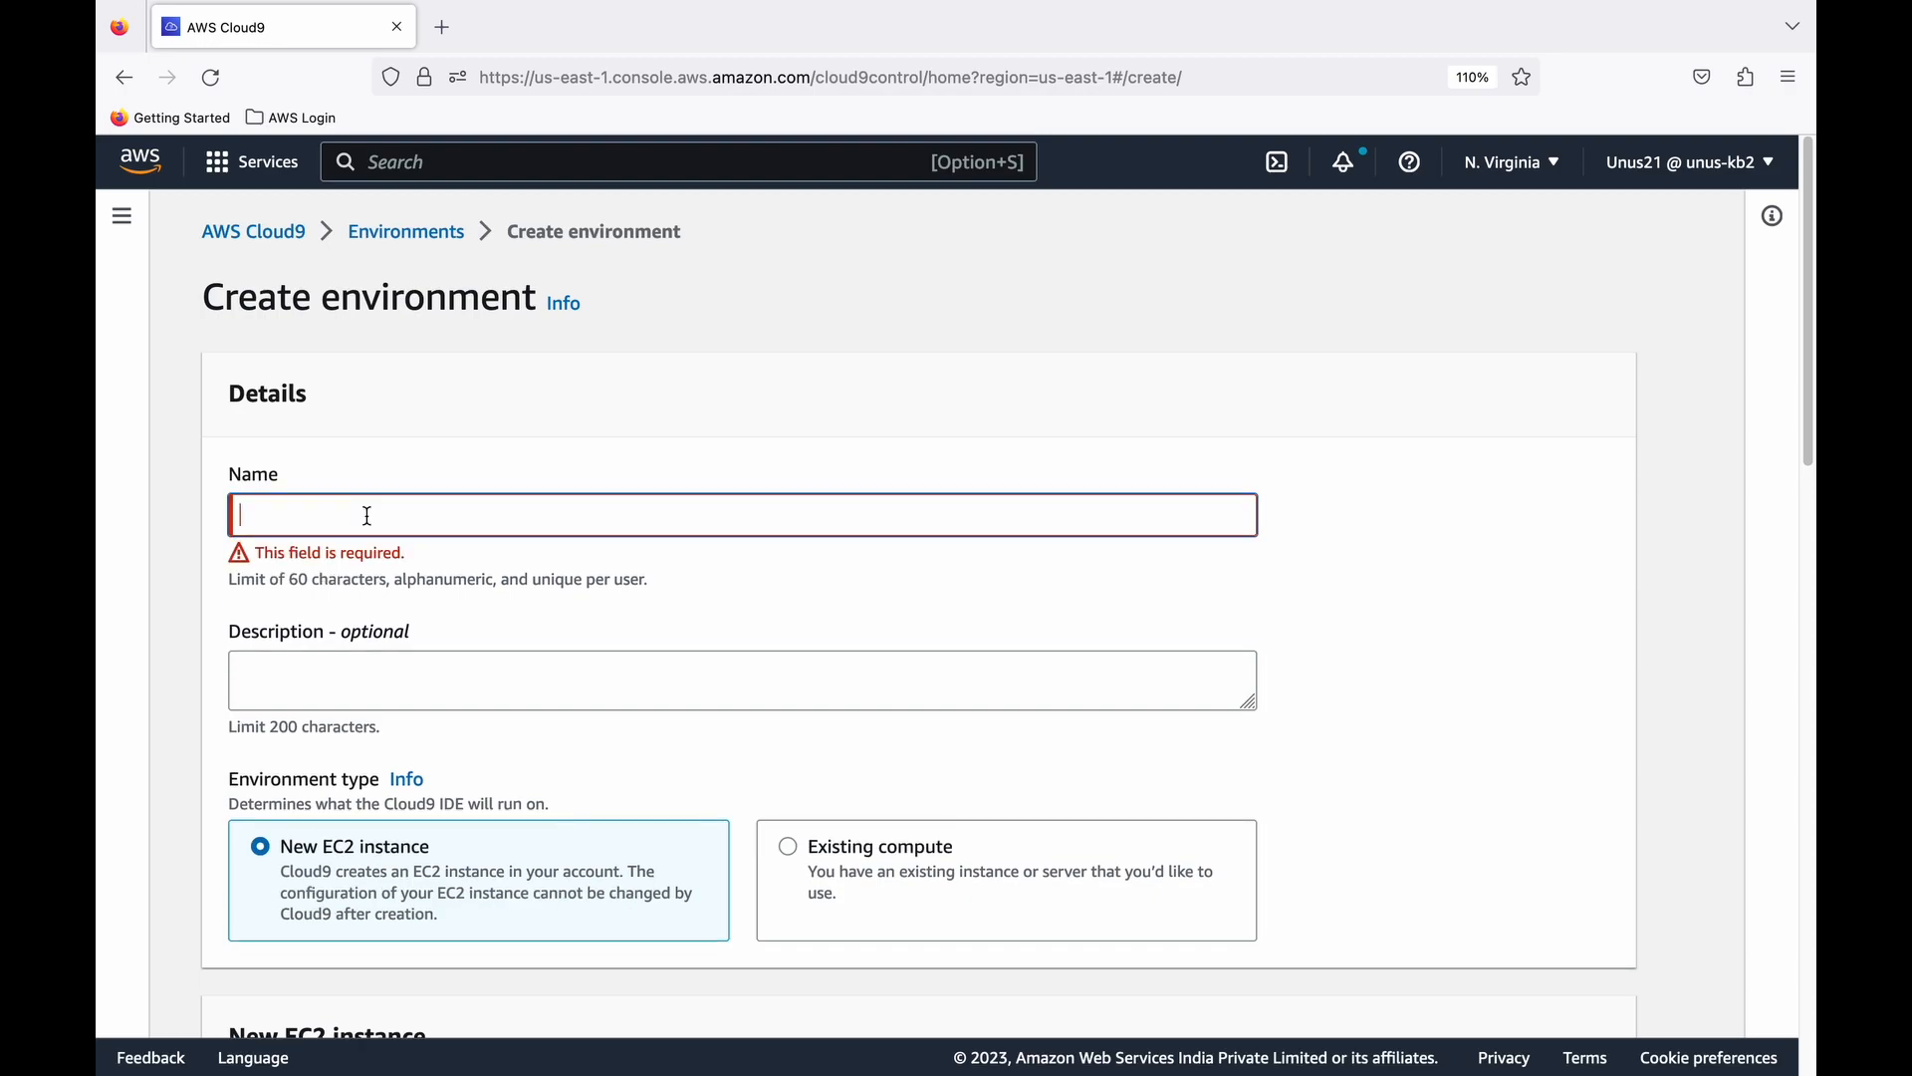
type("beanstalk-cloud9")
scroll(404, 541, "down", 1)
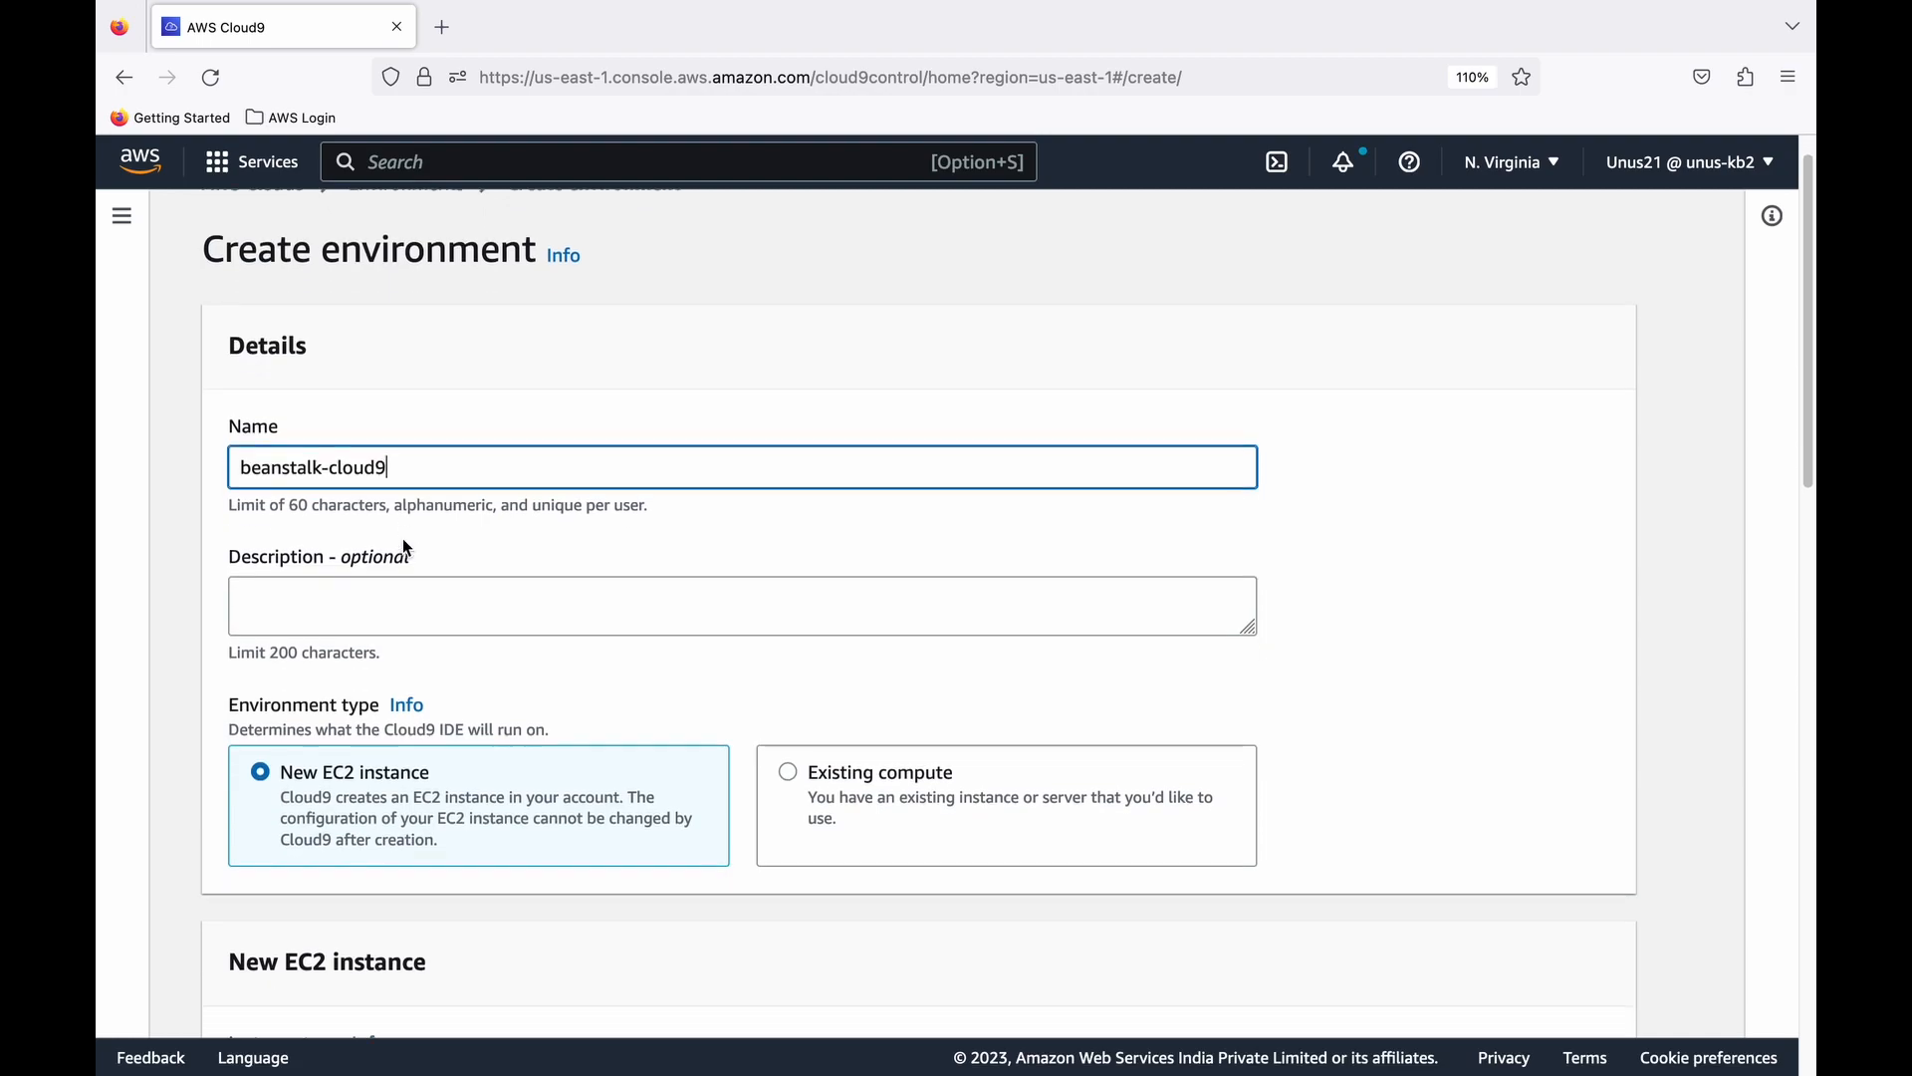
scroll(405, 541, "down", 2)
left_click(358, 518)
type("beanstalk")
scroll(393, 518, "down", 1)
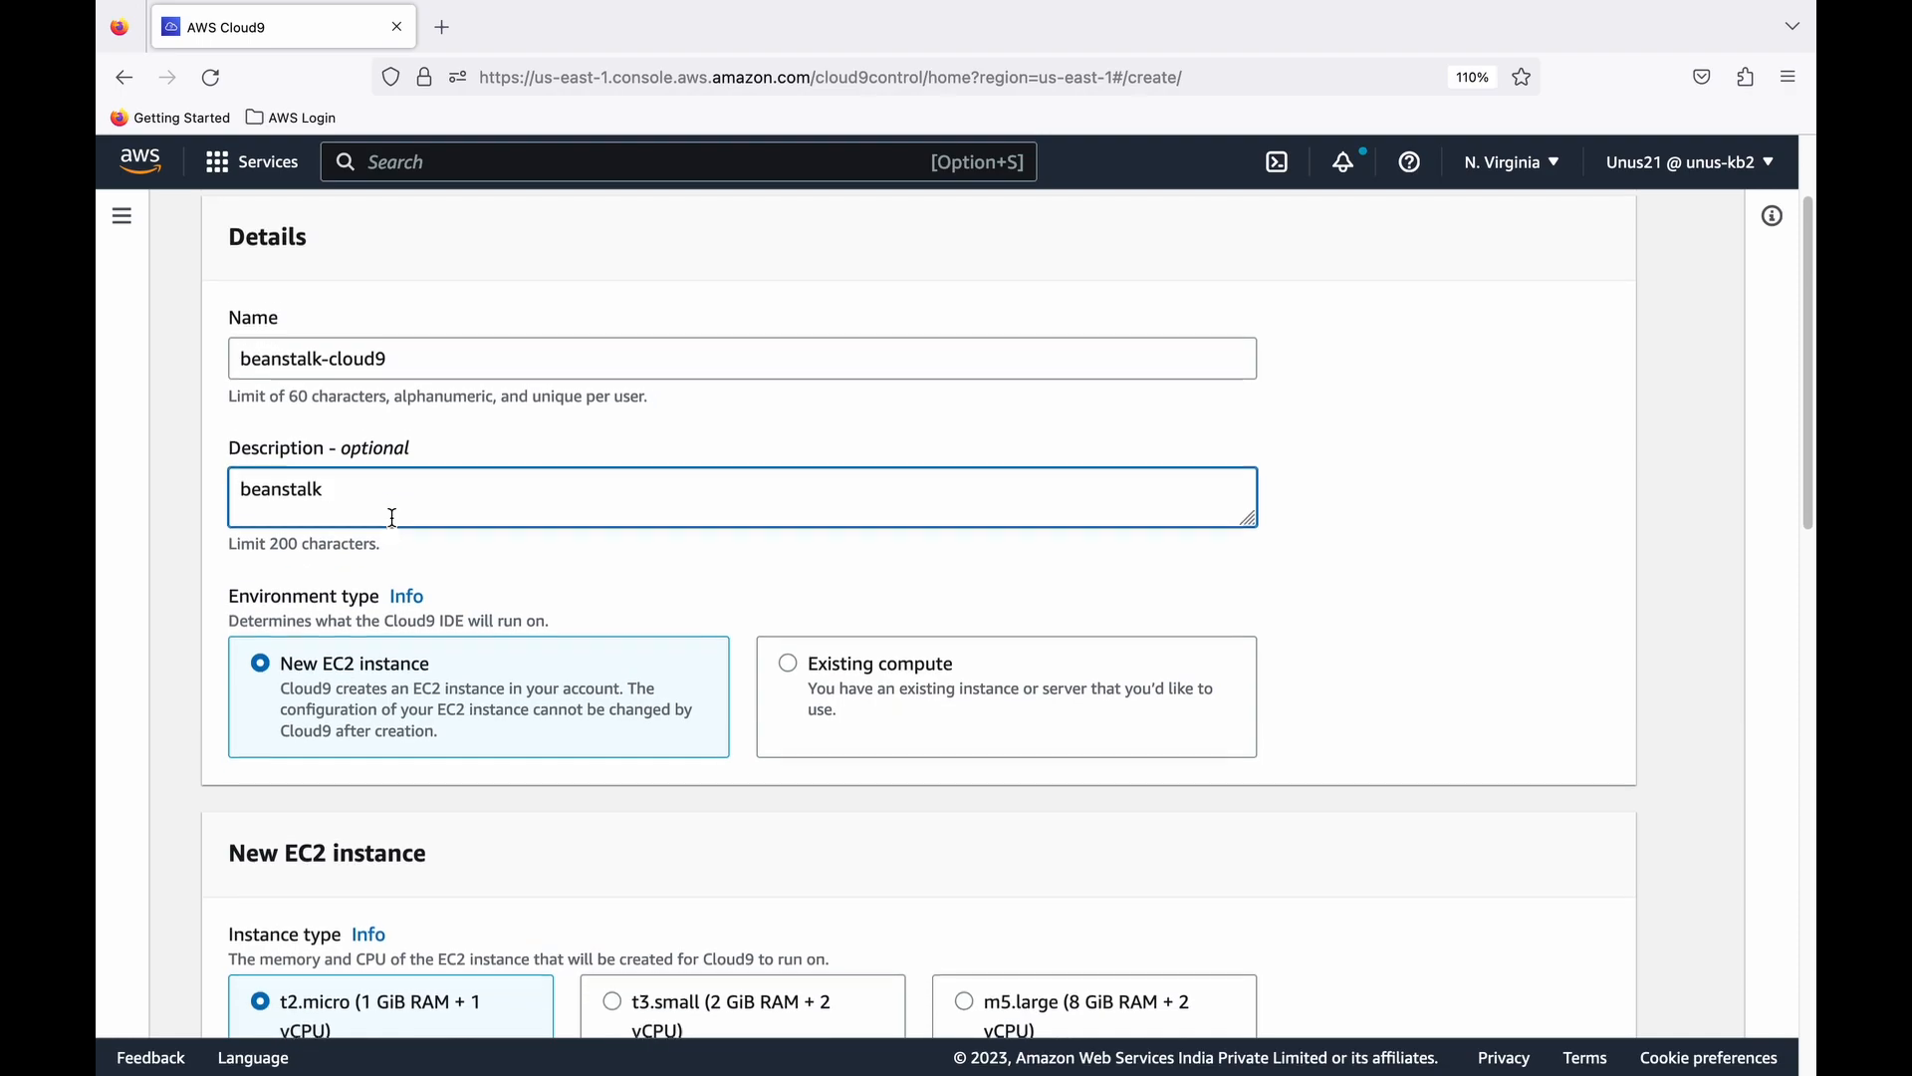
- Set the new EC2 instance's platform to Ubuntu Server 18.04 LTS
scroll(428, 547, "down", 1)
scroll(402, 612, "down", 1)
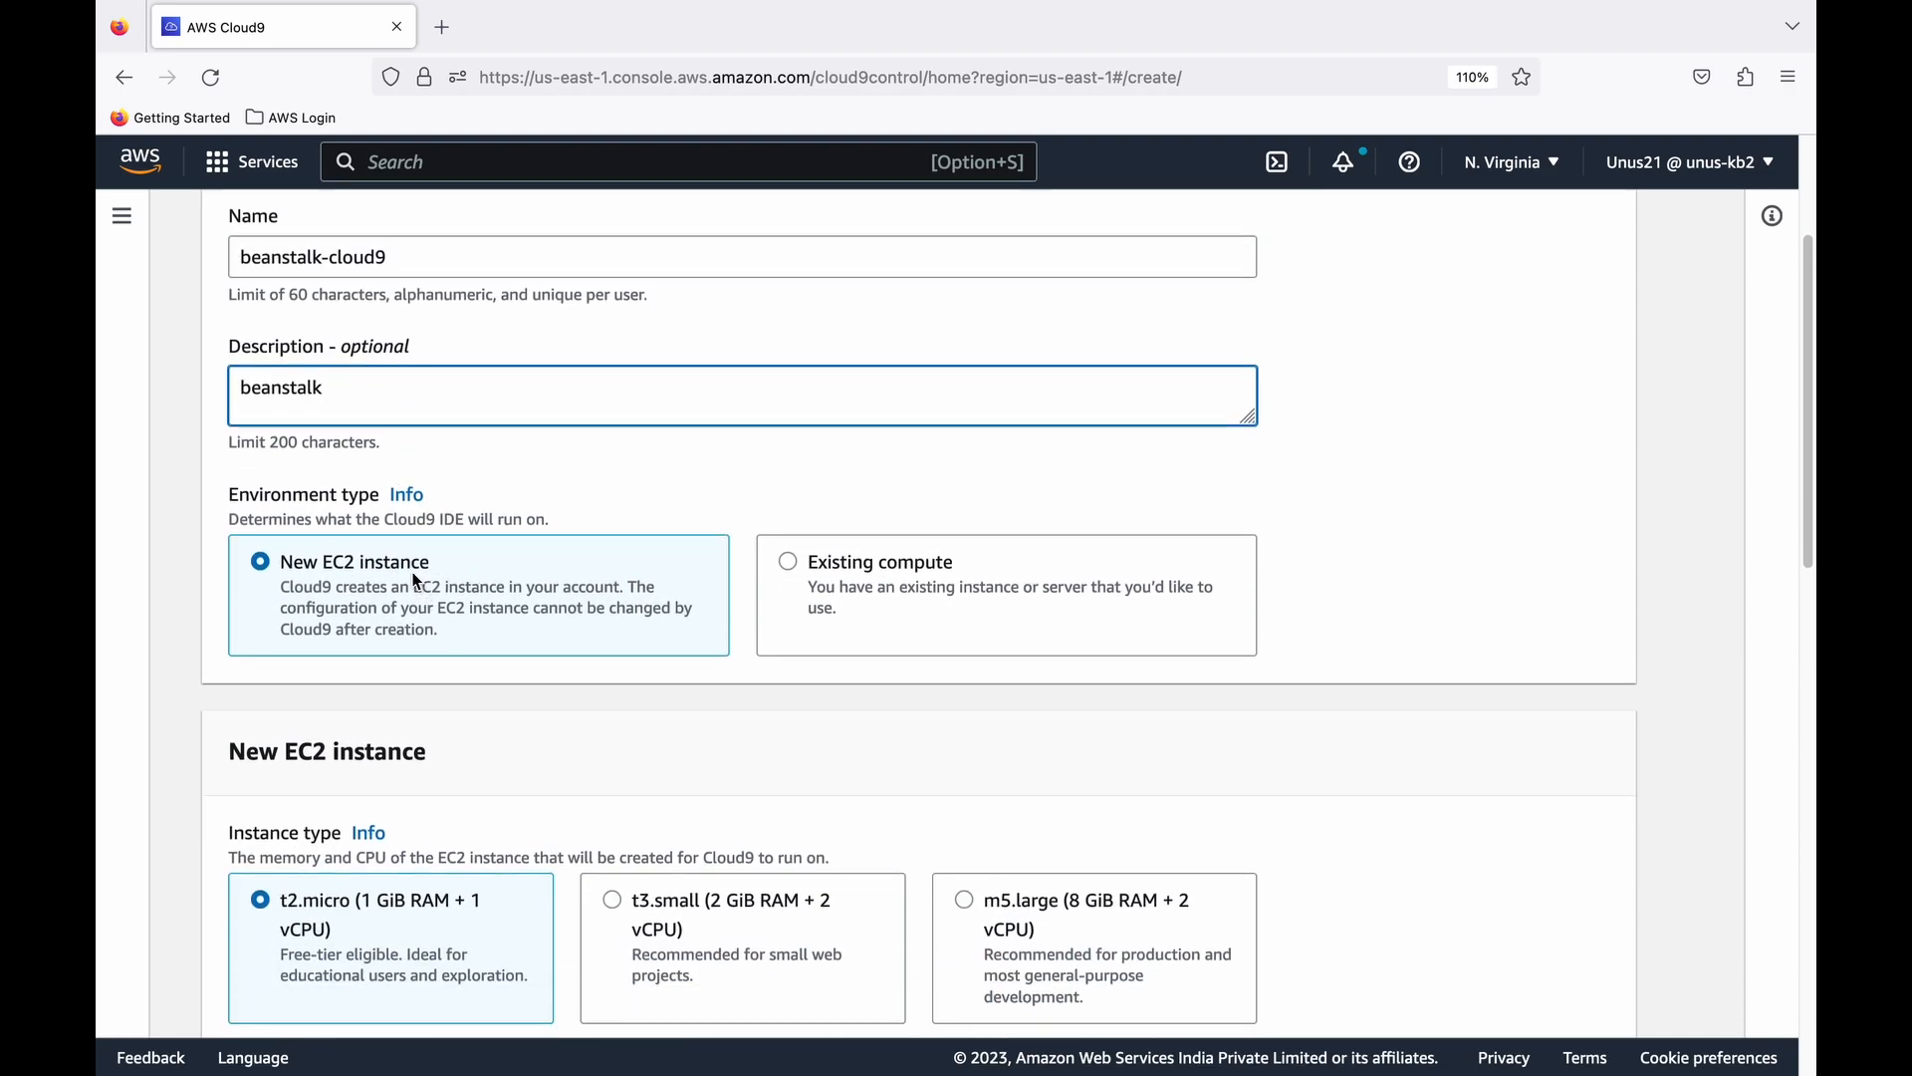
scroll(412, 572, "down", 1)
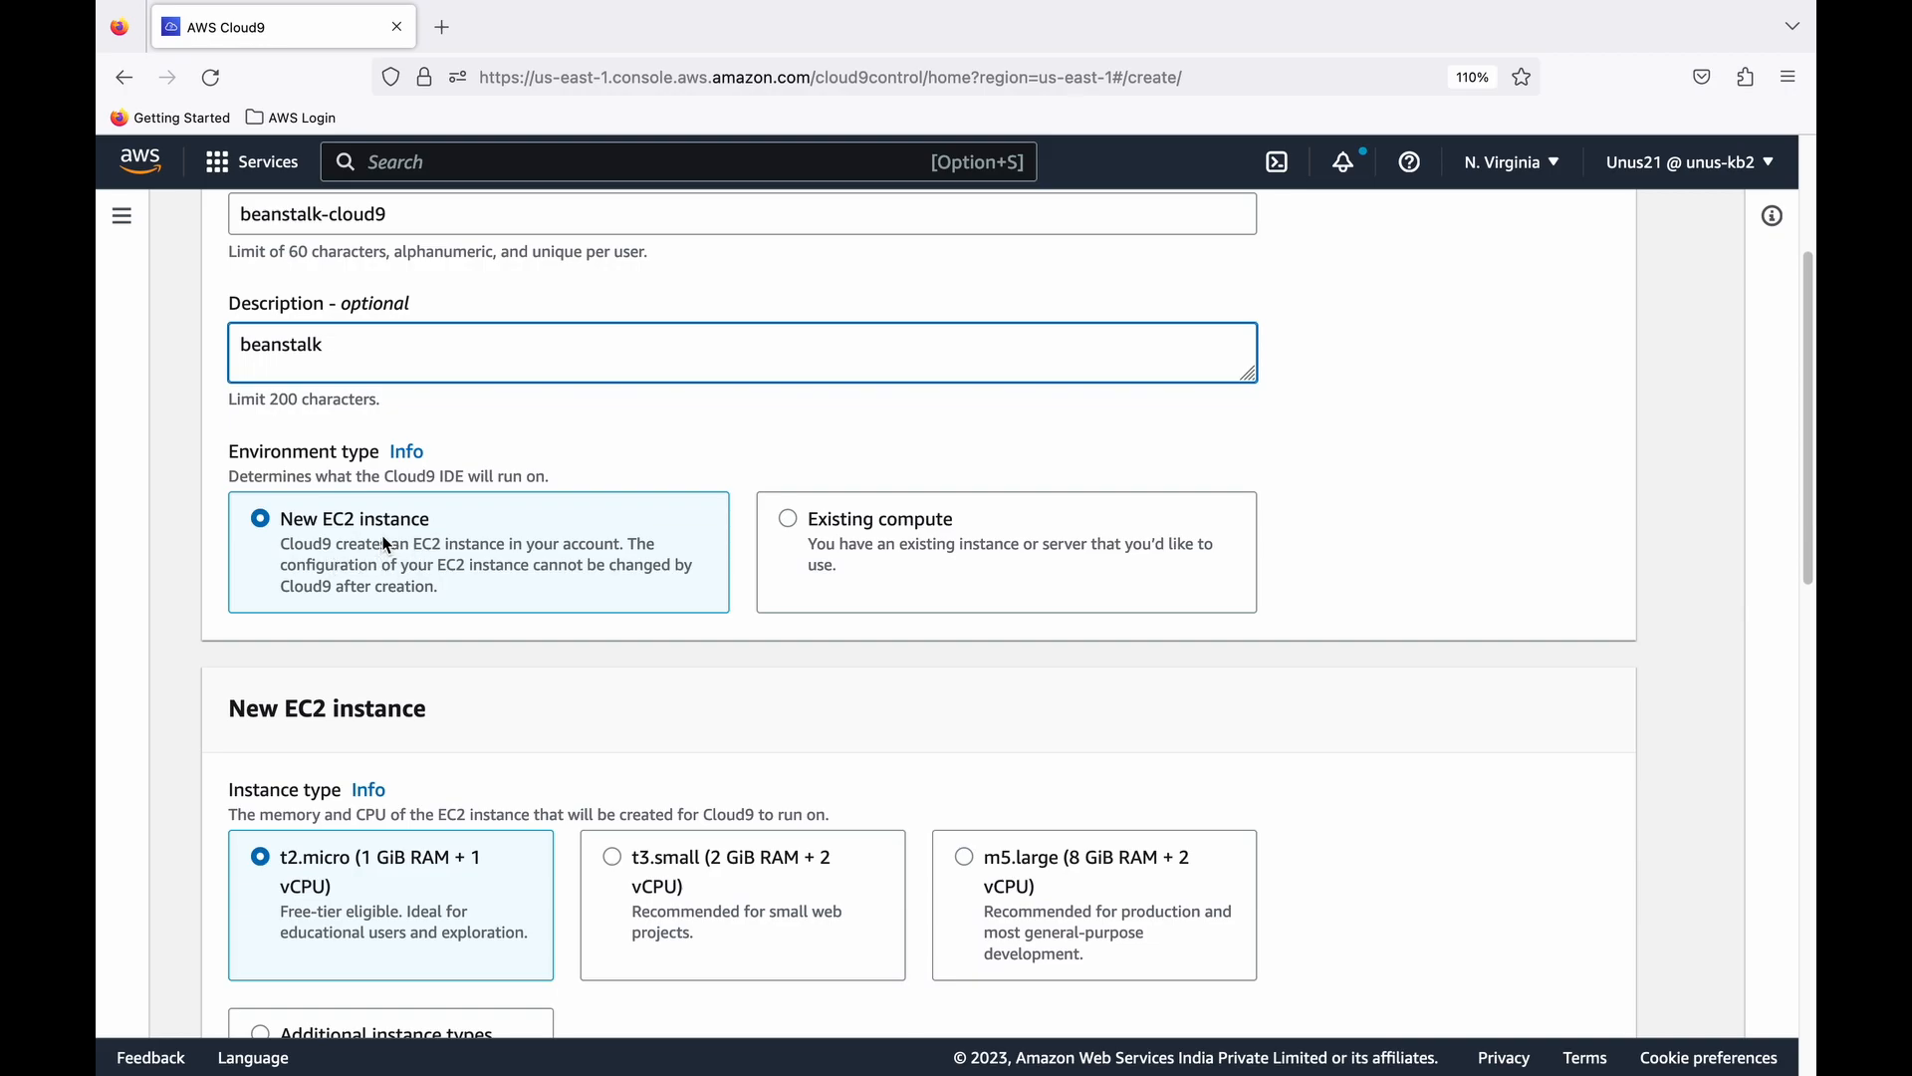
scroll(388, 545, "down", 3)
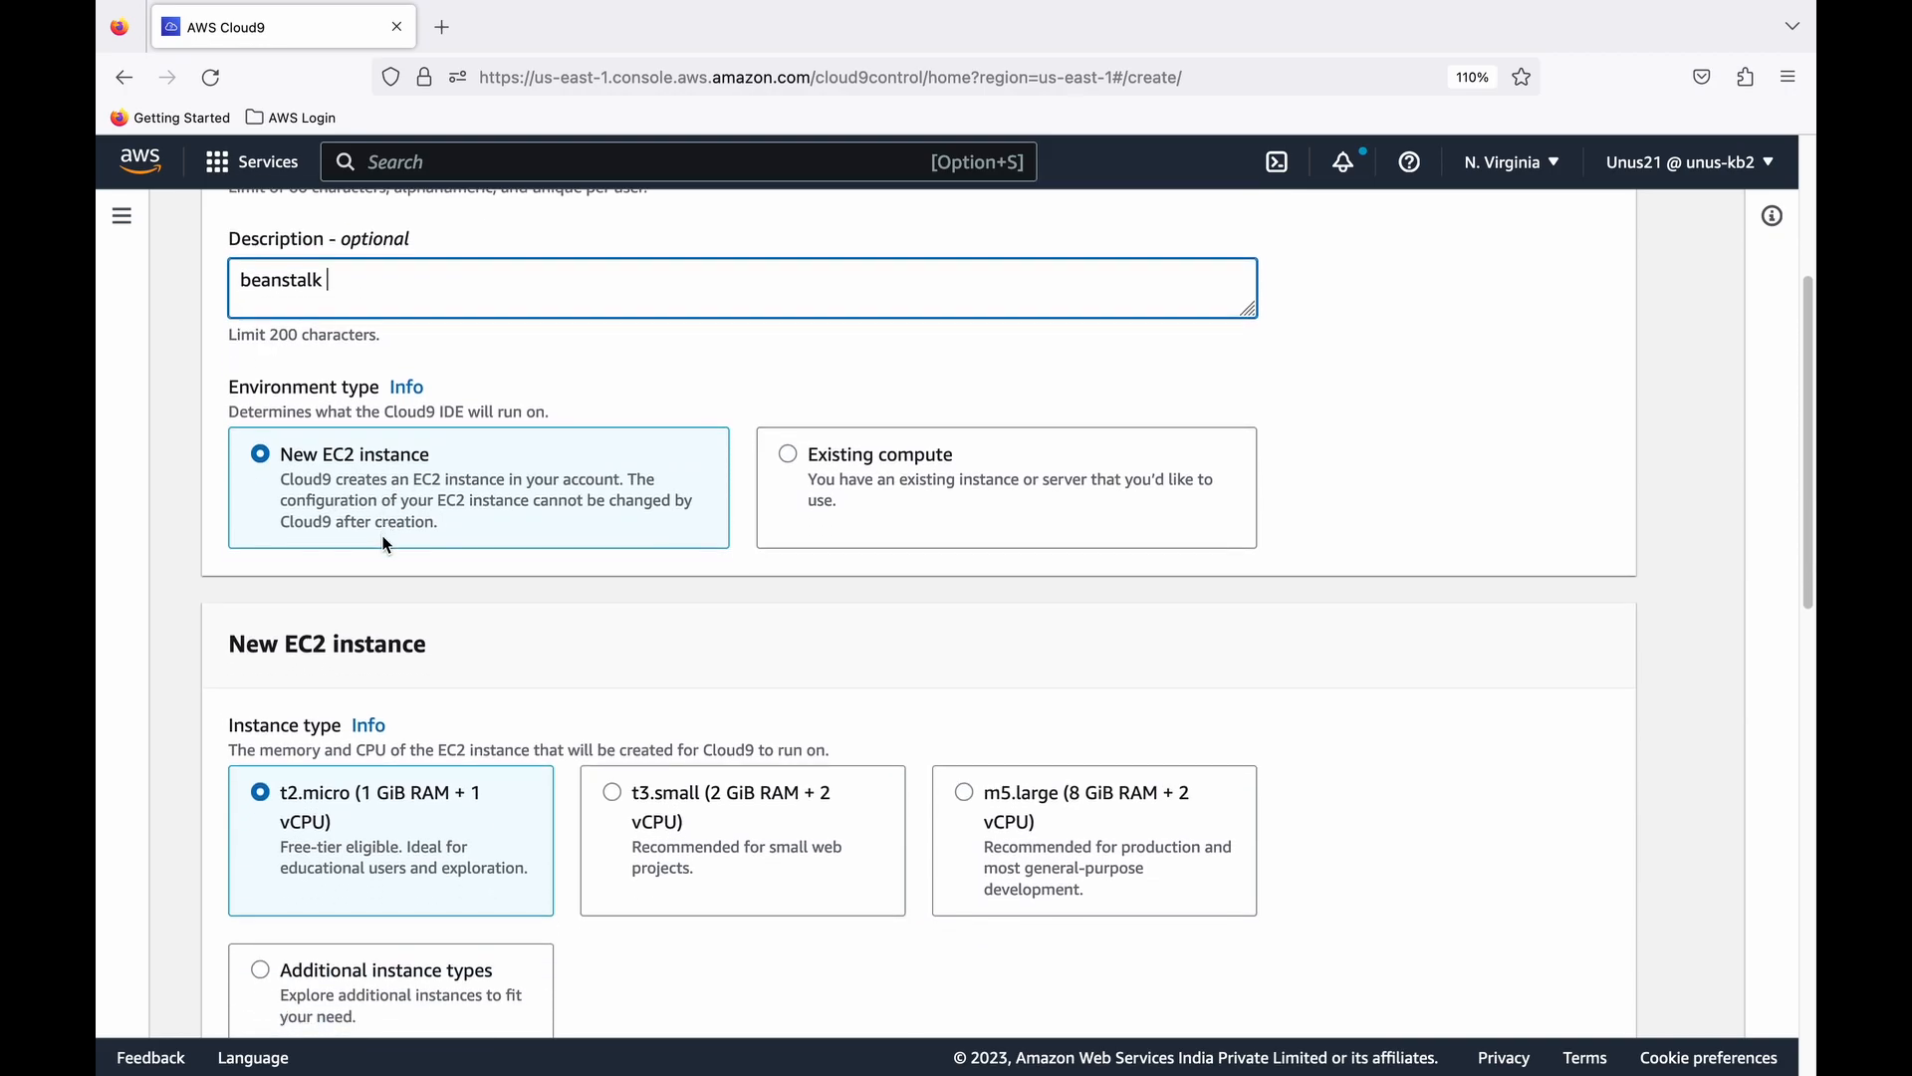
scroll(387, 545, "down", 2)
scroll(386, 739, "down", 1)
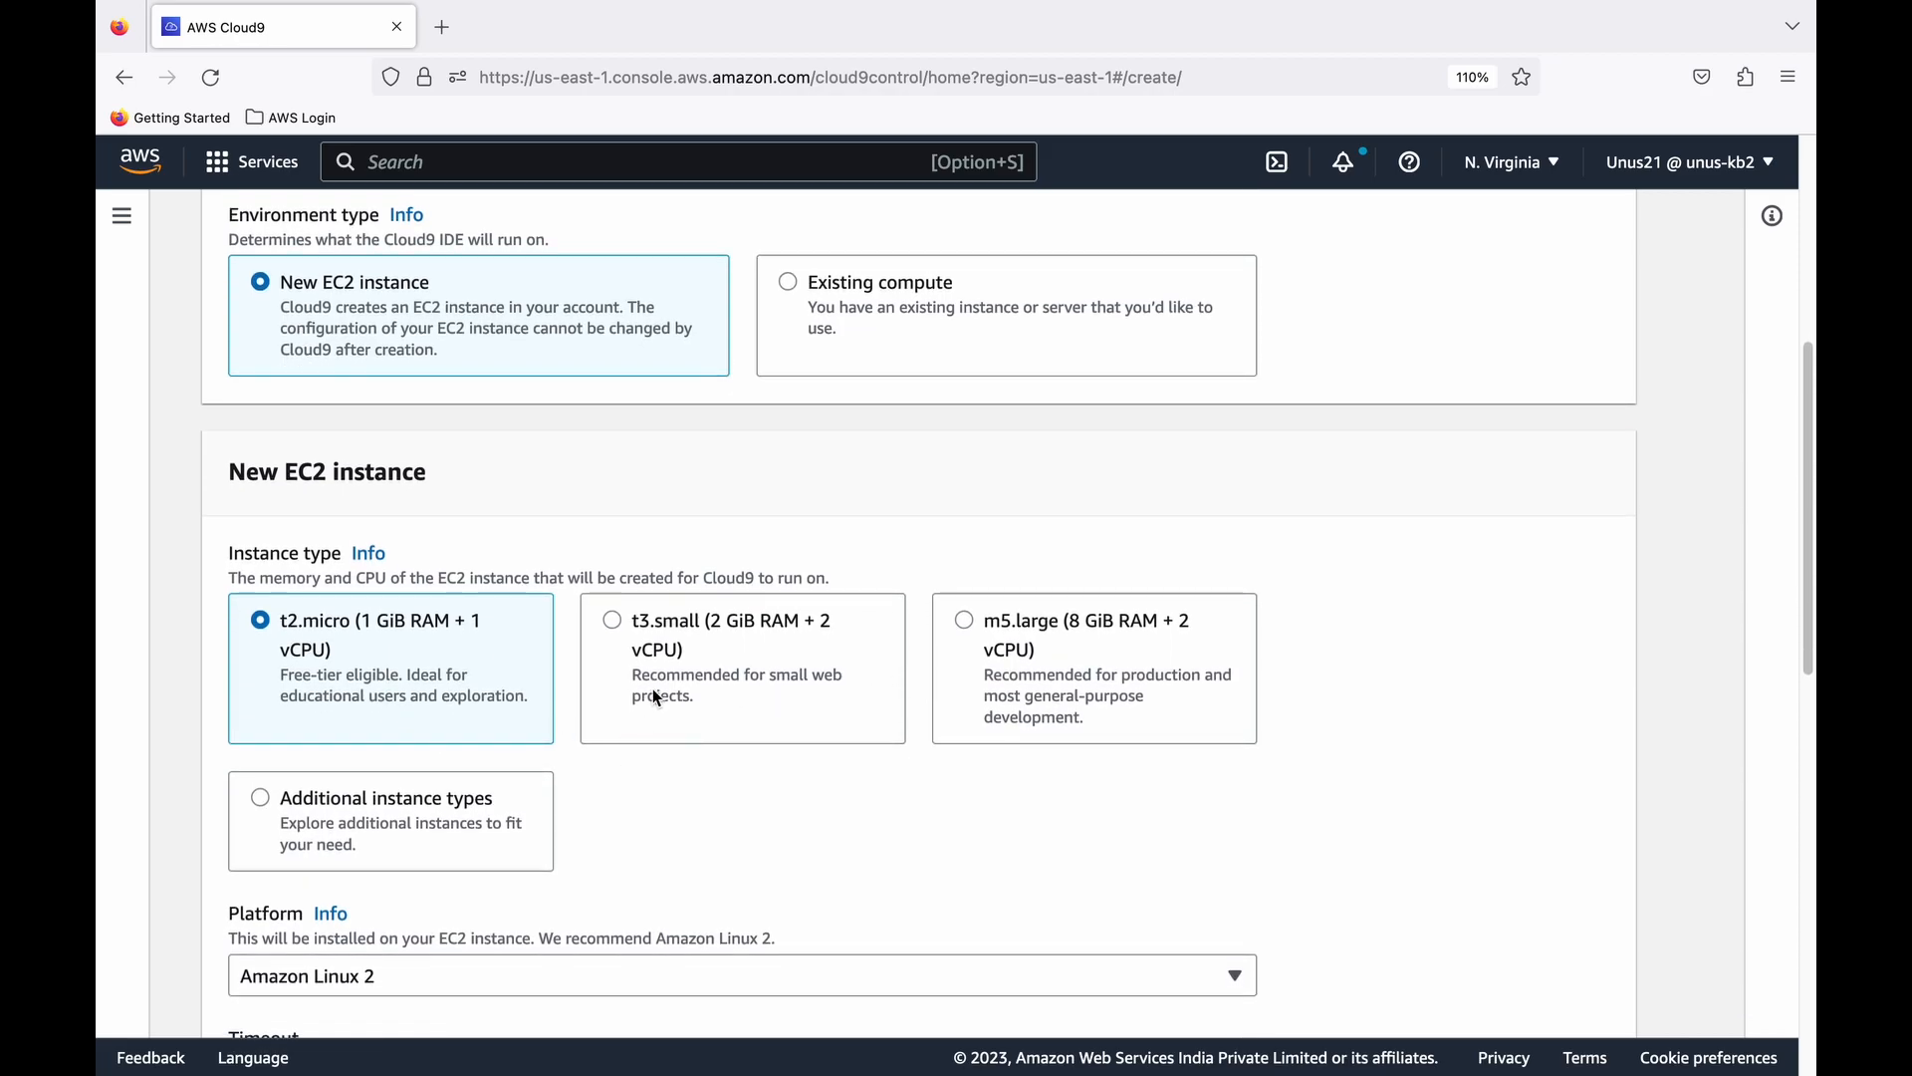
scroll(654, 689, "down", 2)
scroll(325, 553, "down", 1)
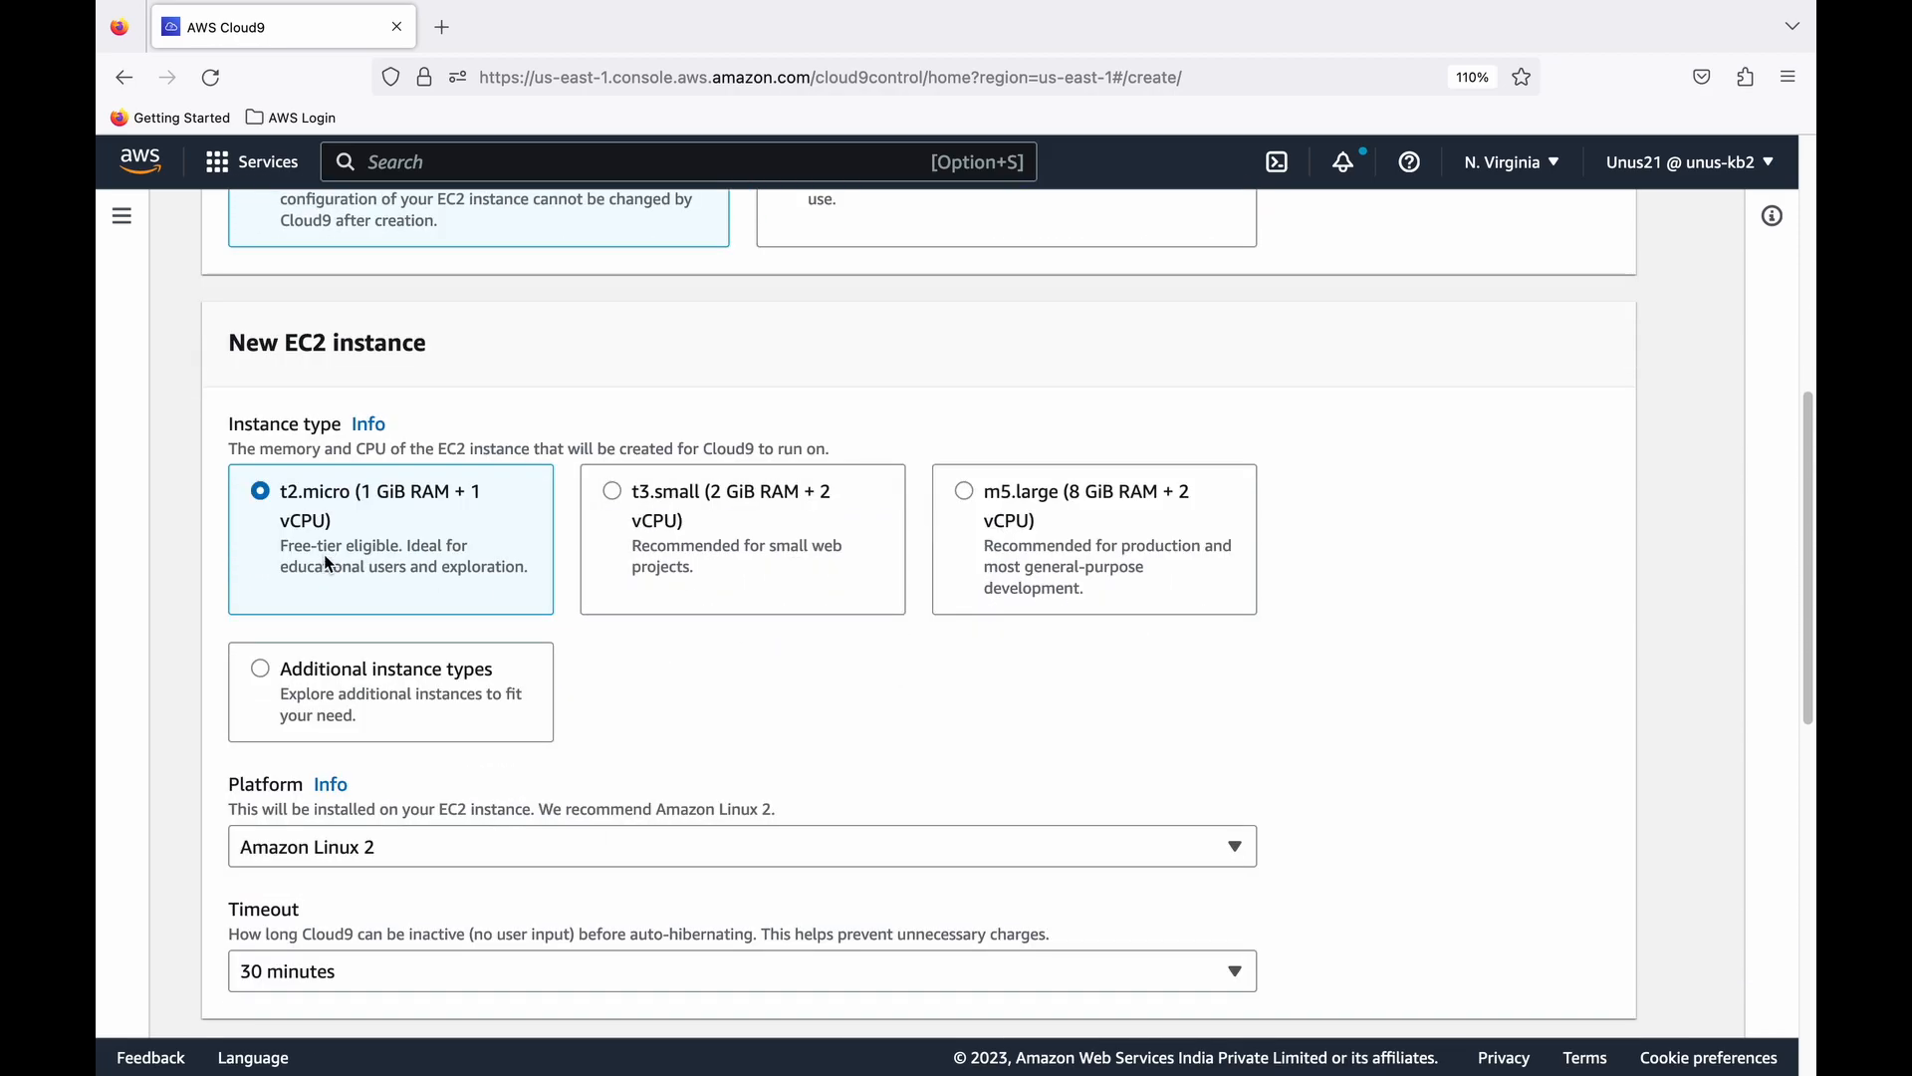
scroll(397, 564, "down", 5)
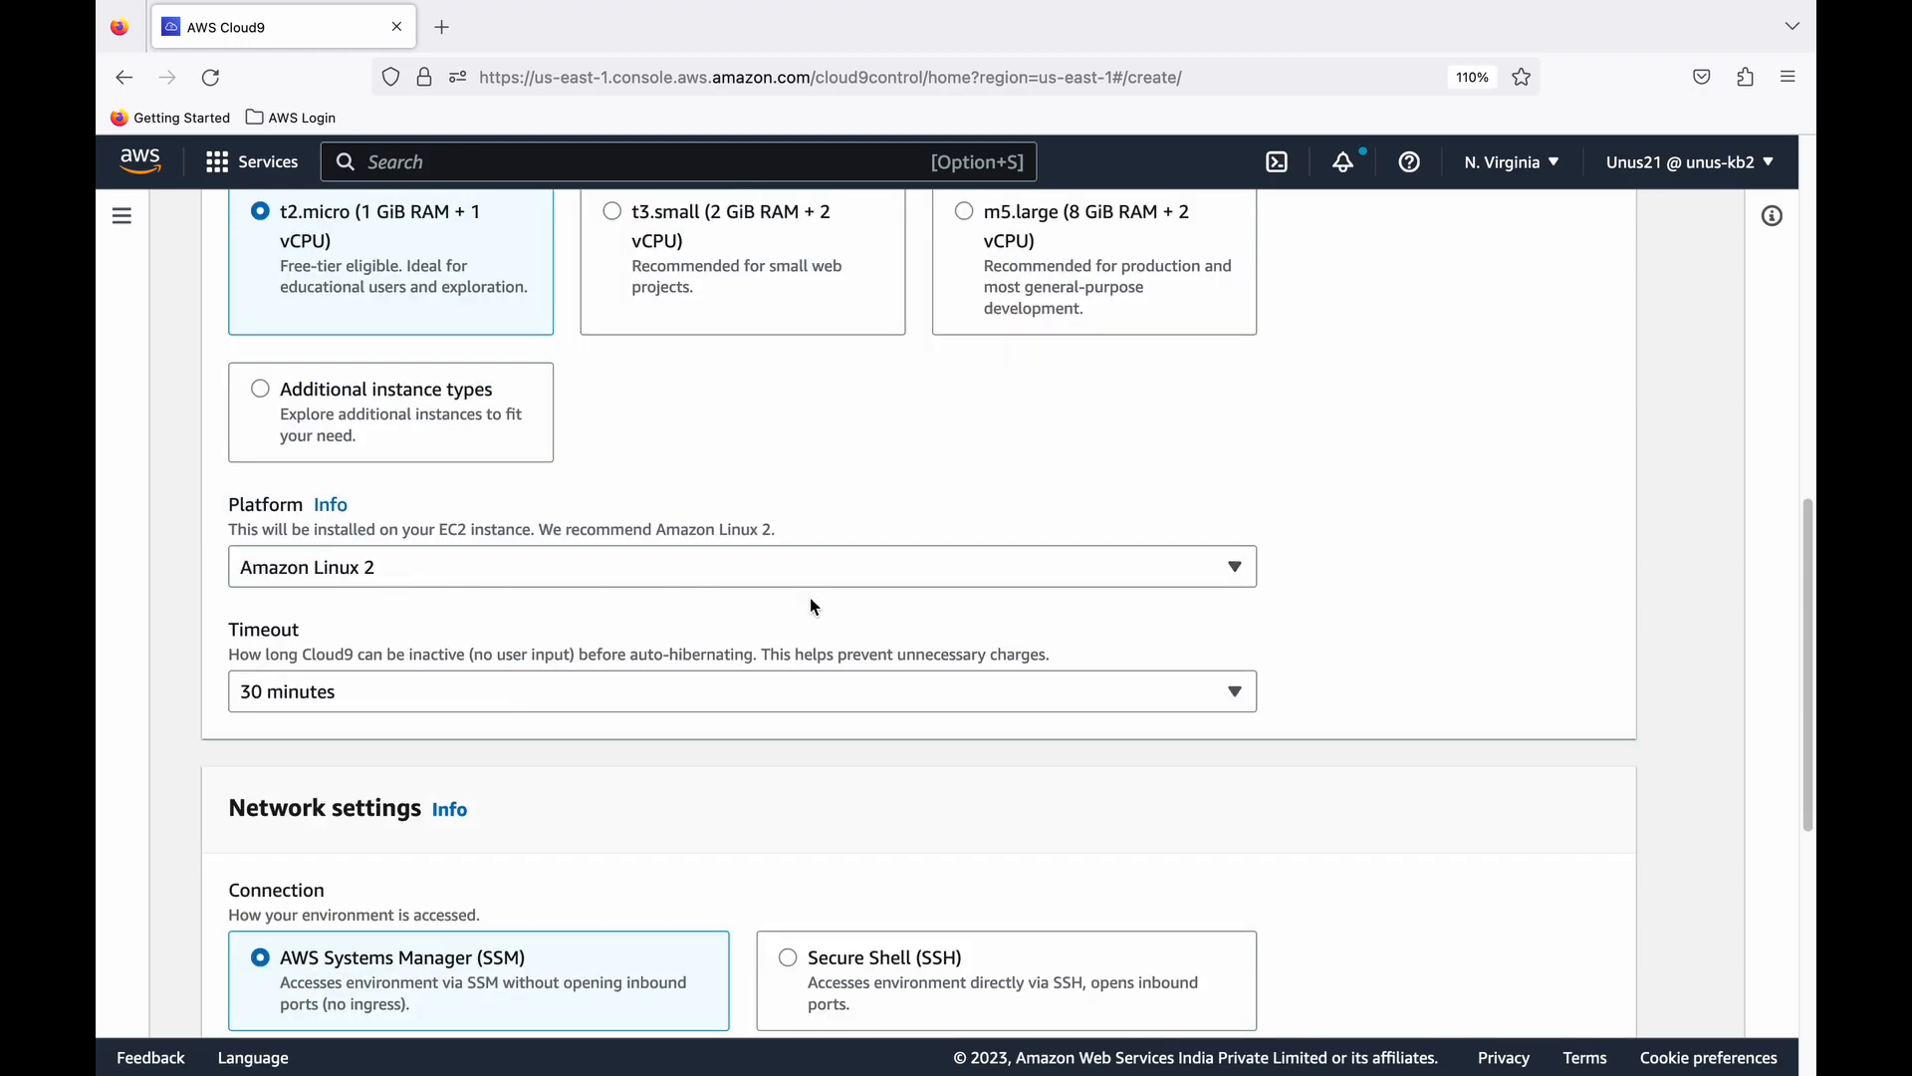
left_click(1232, 570)
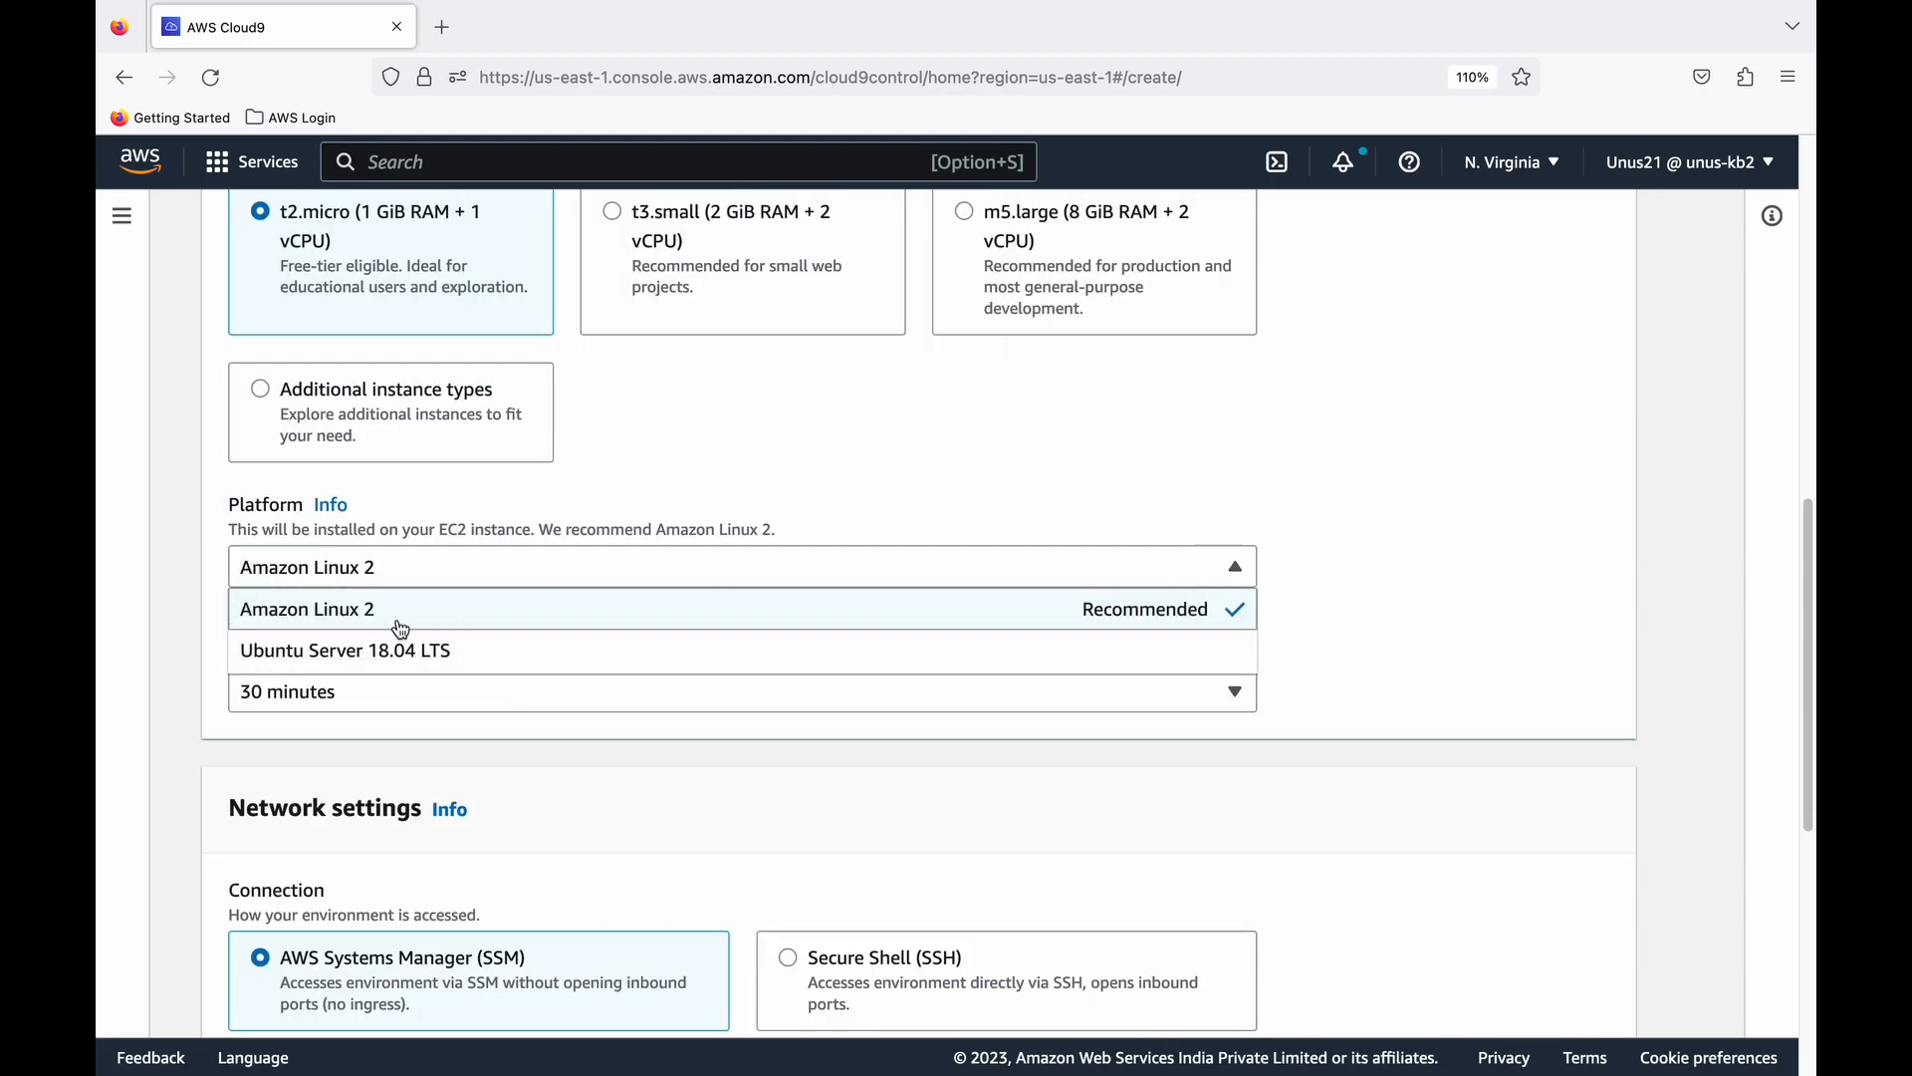
left_click(370, 649)
- Create the environment, leaving the timeout and network settings at their defaults
scroll(370, 650, "down", 2)
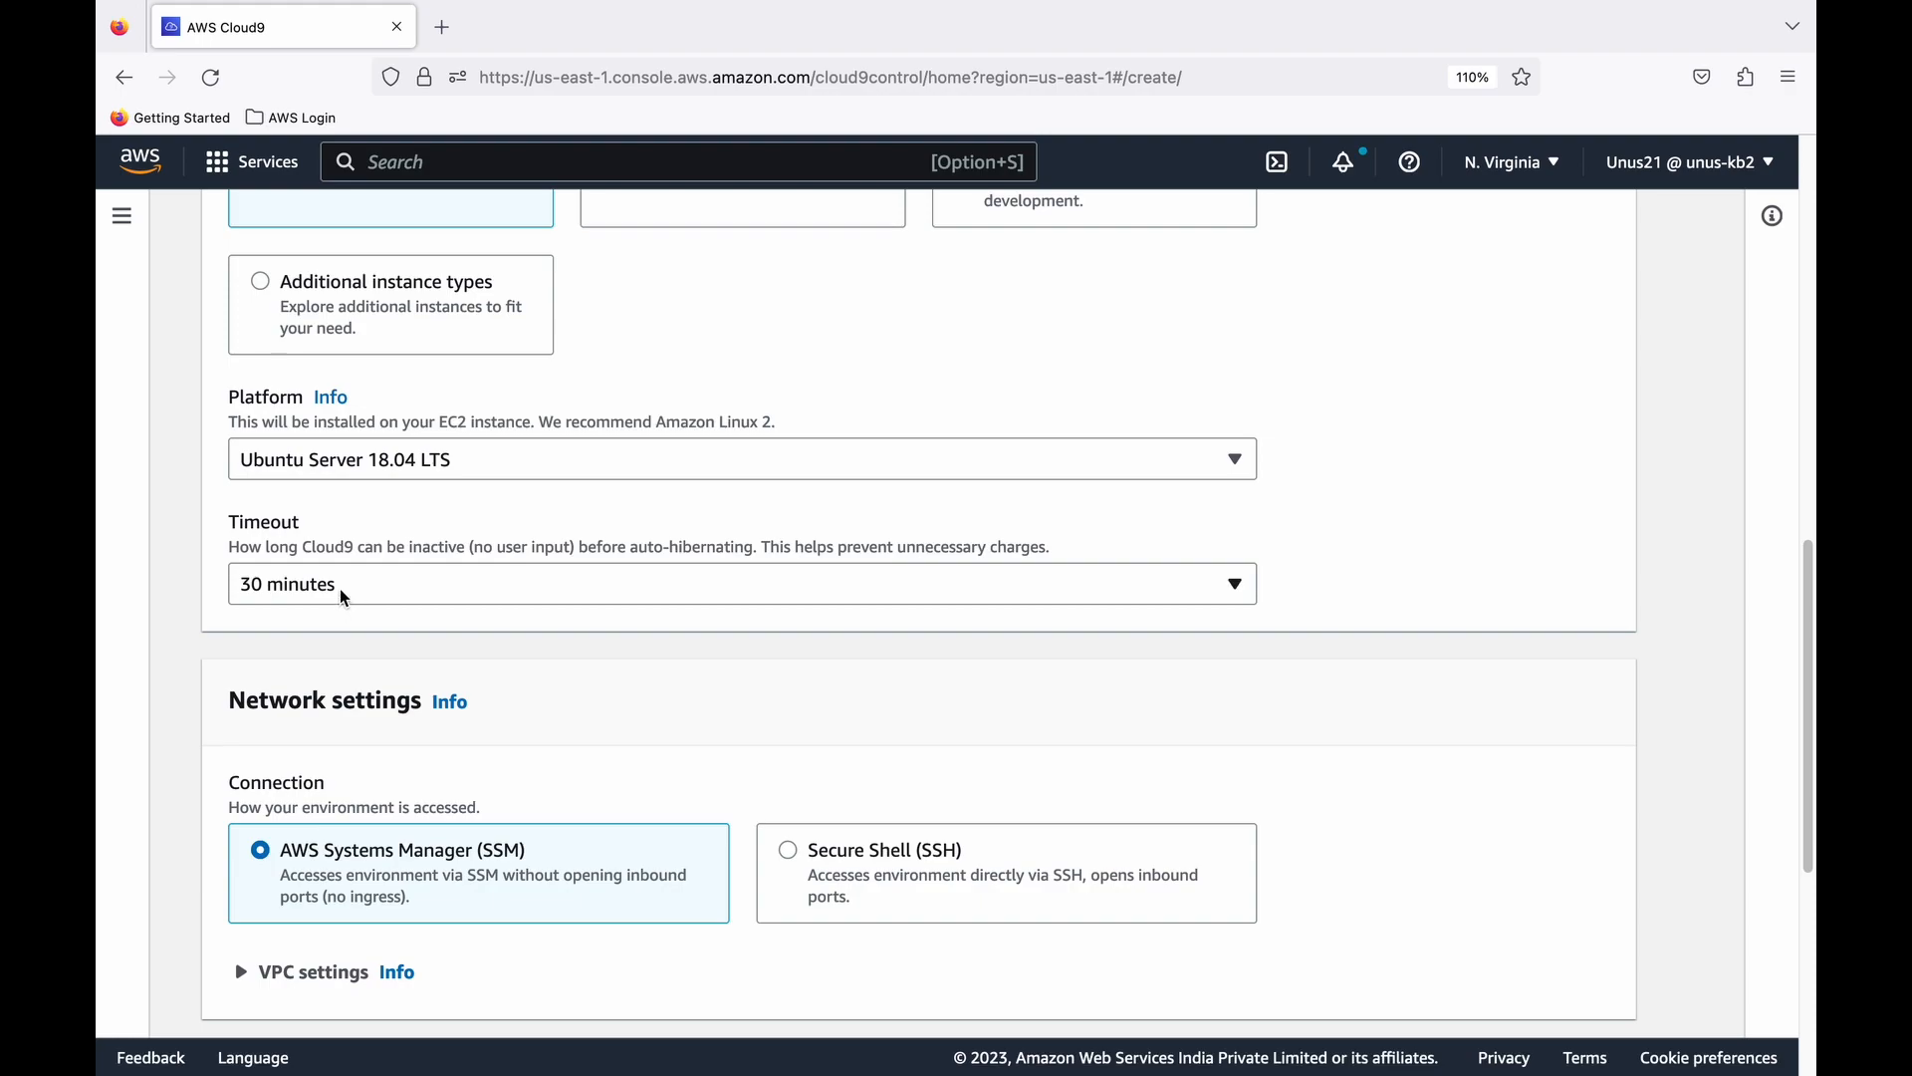
scroll(445, 695, "down", 5)
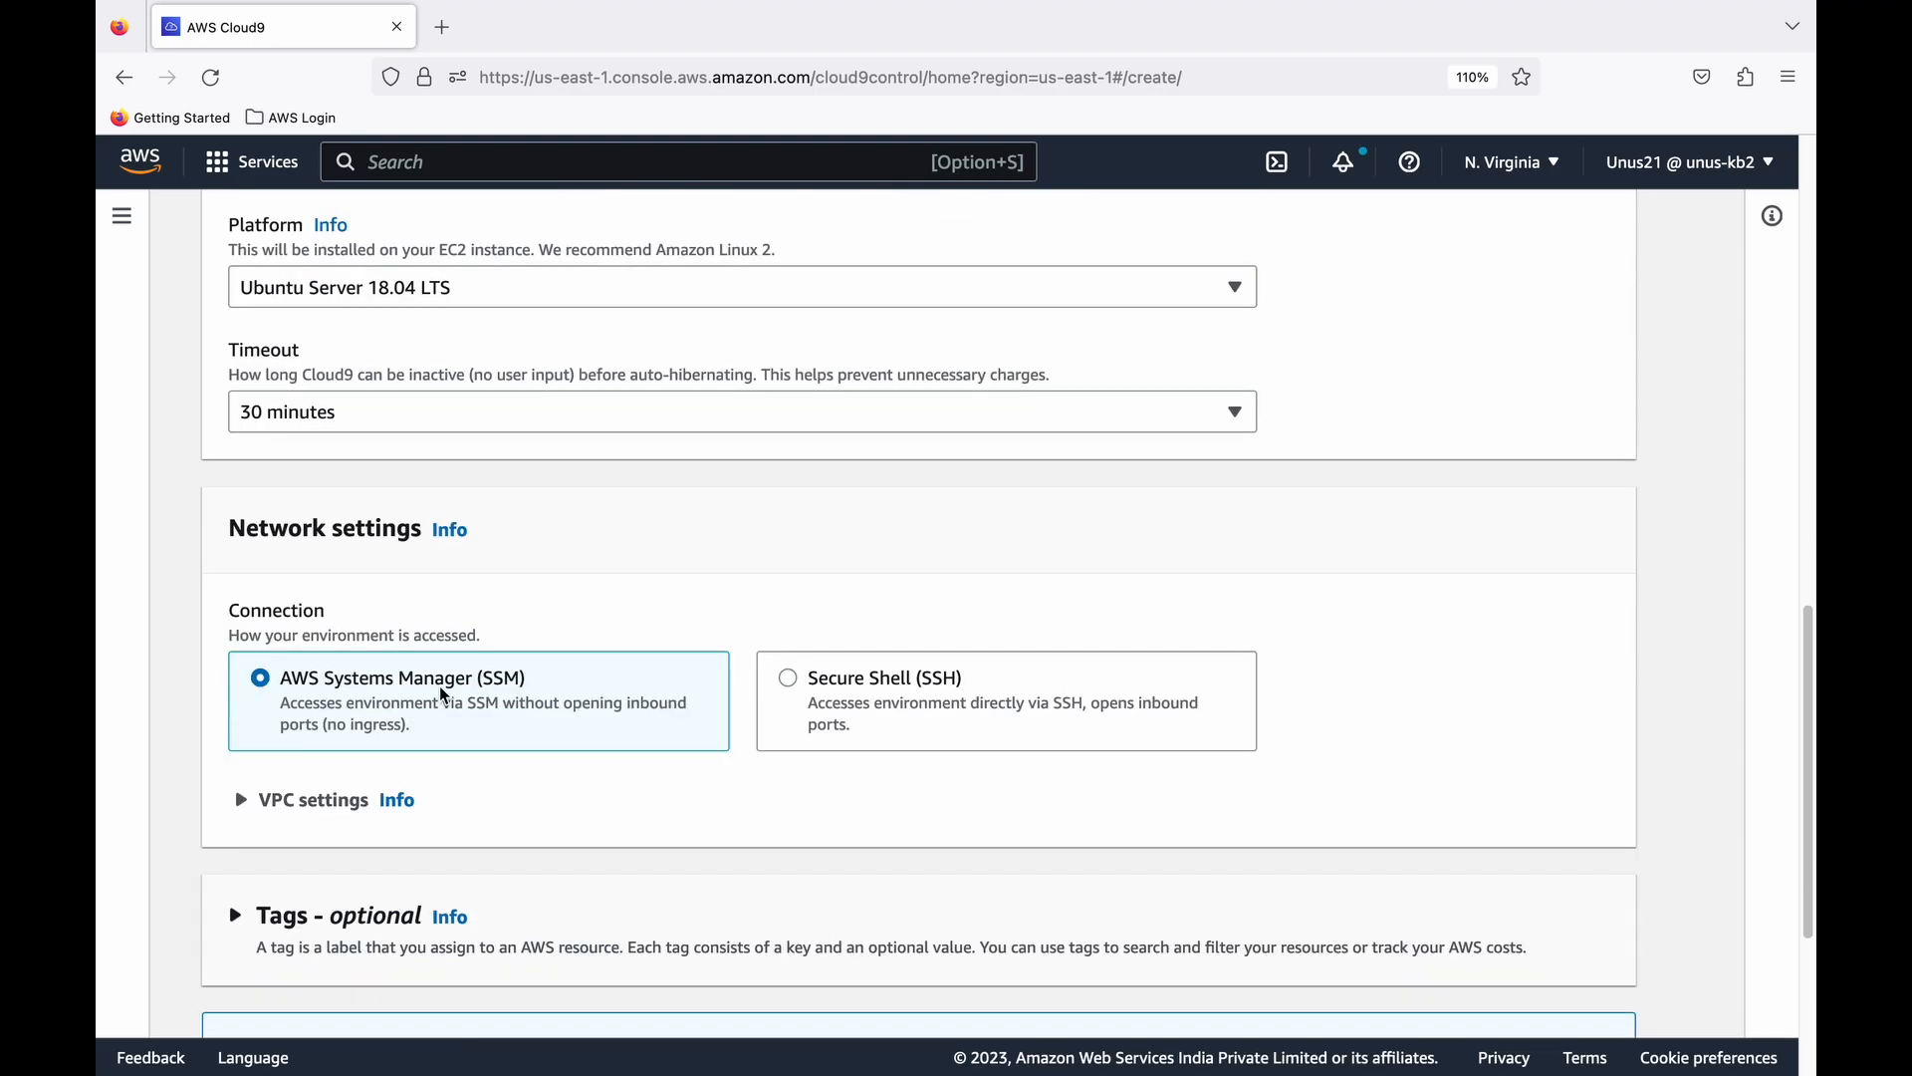
scroll(445, 695, "down", 2)
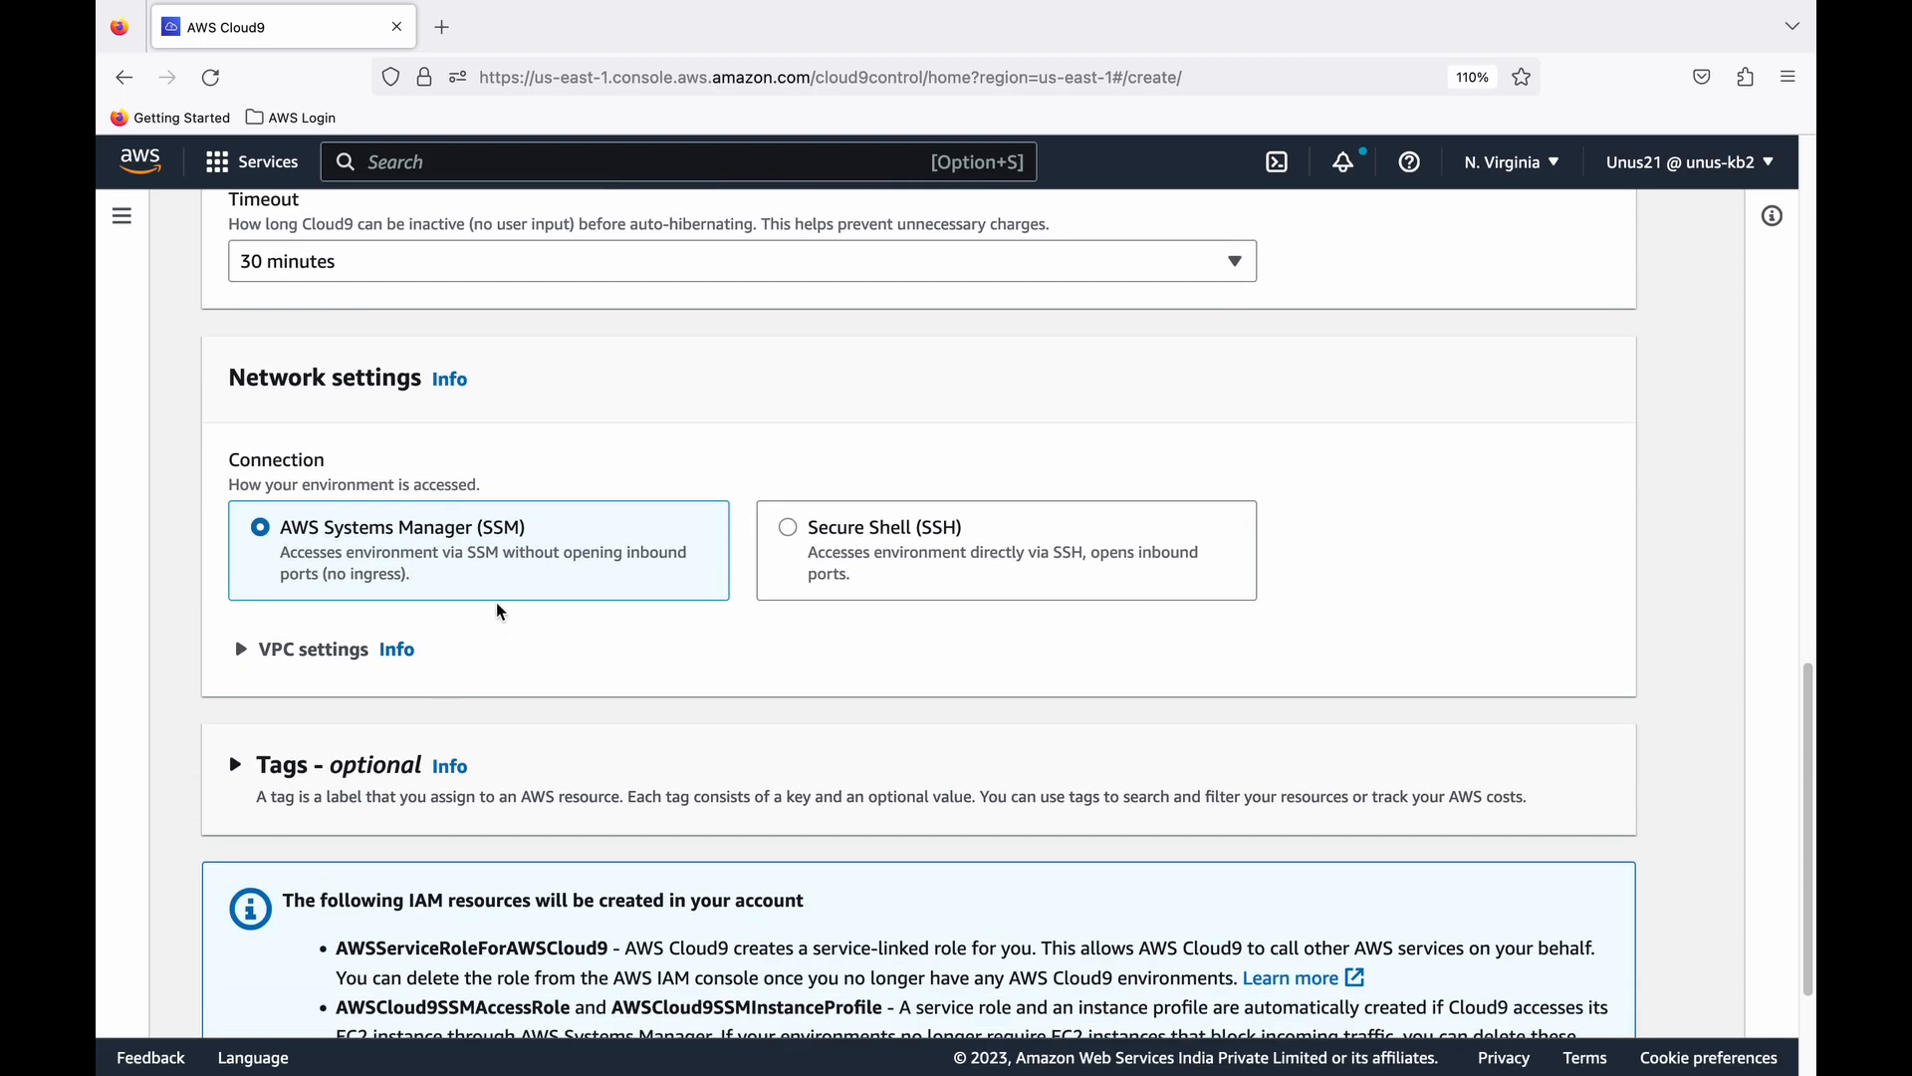
scroll(495, 611, "down", 2)
scroll(539, 655, "down", 3)
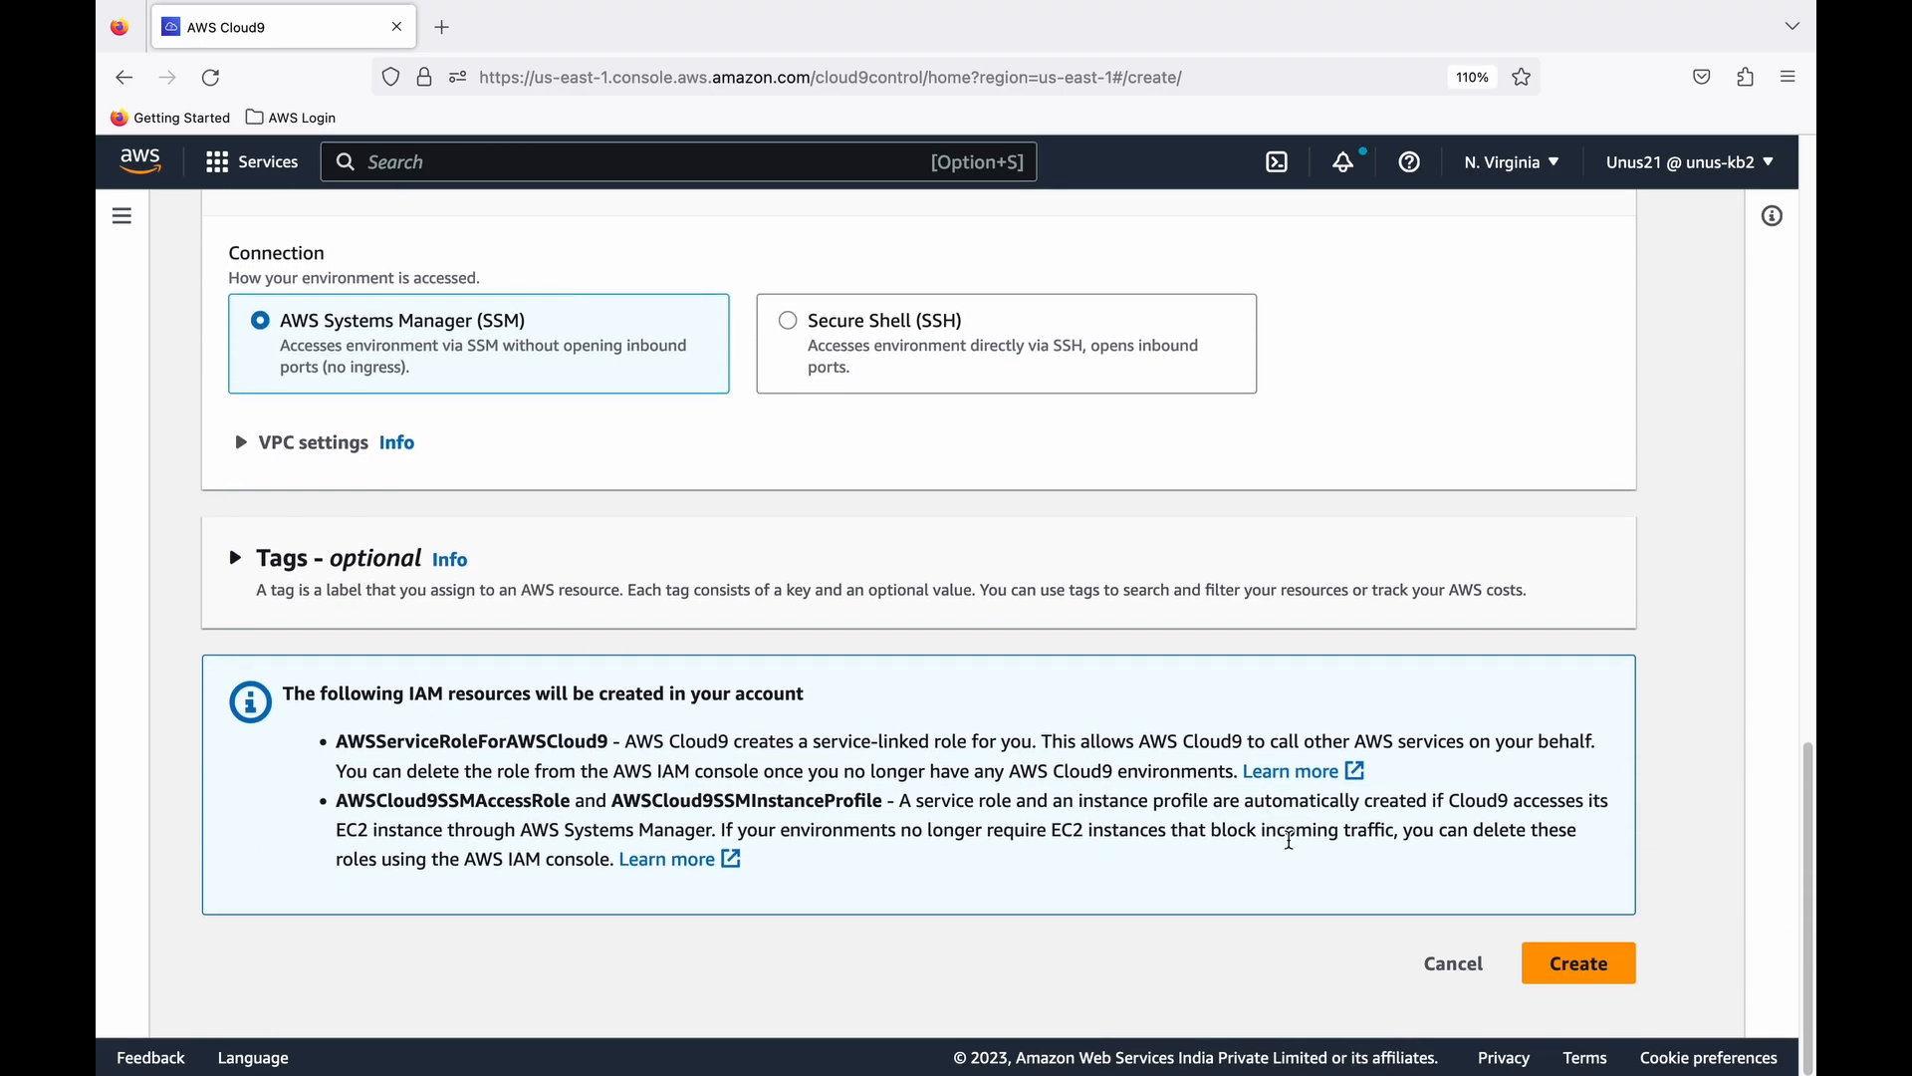
left_click(1571, 971)
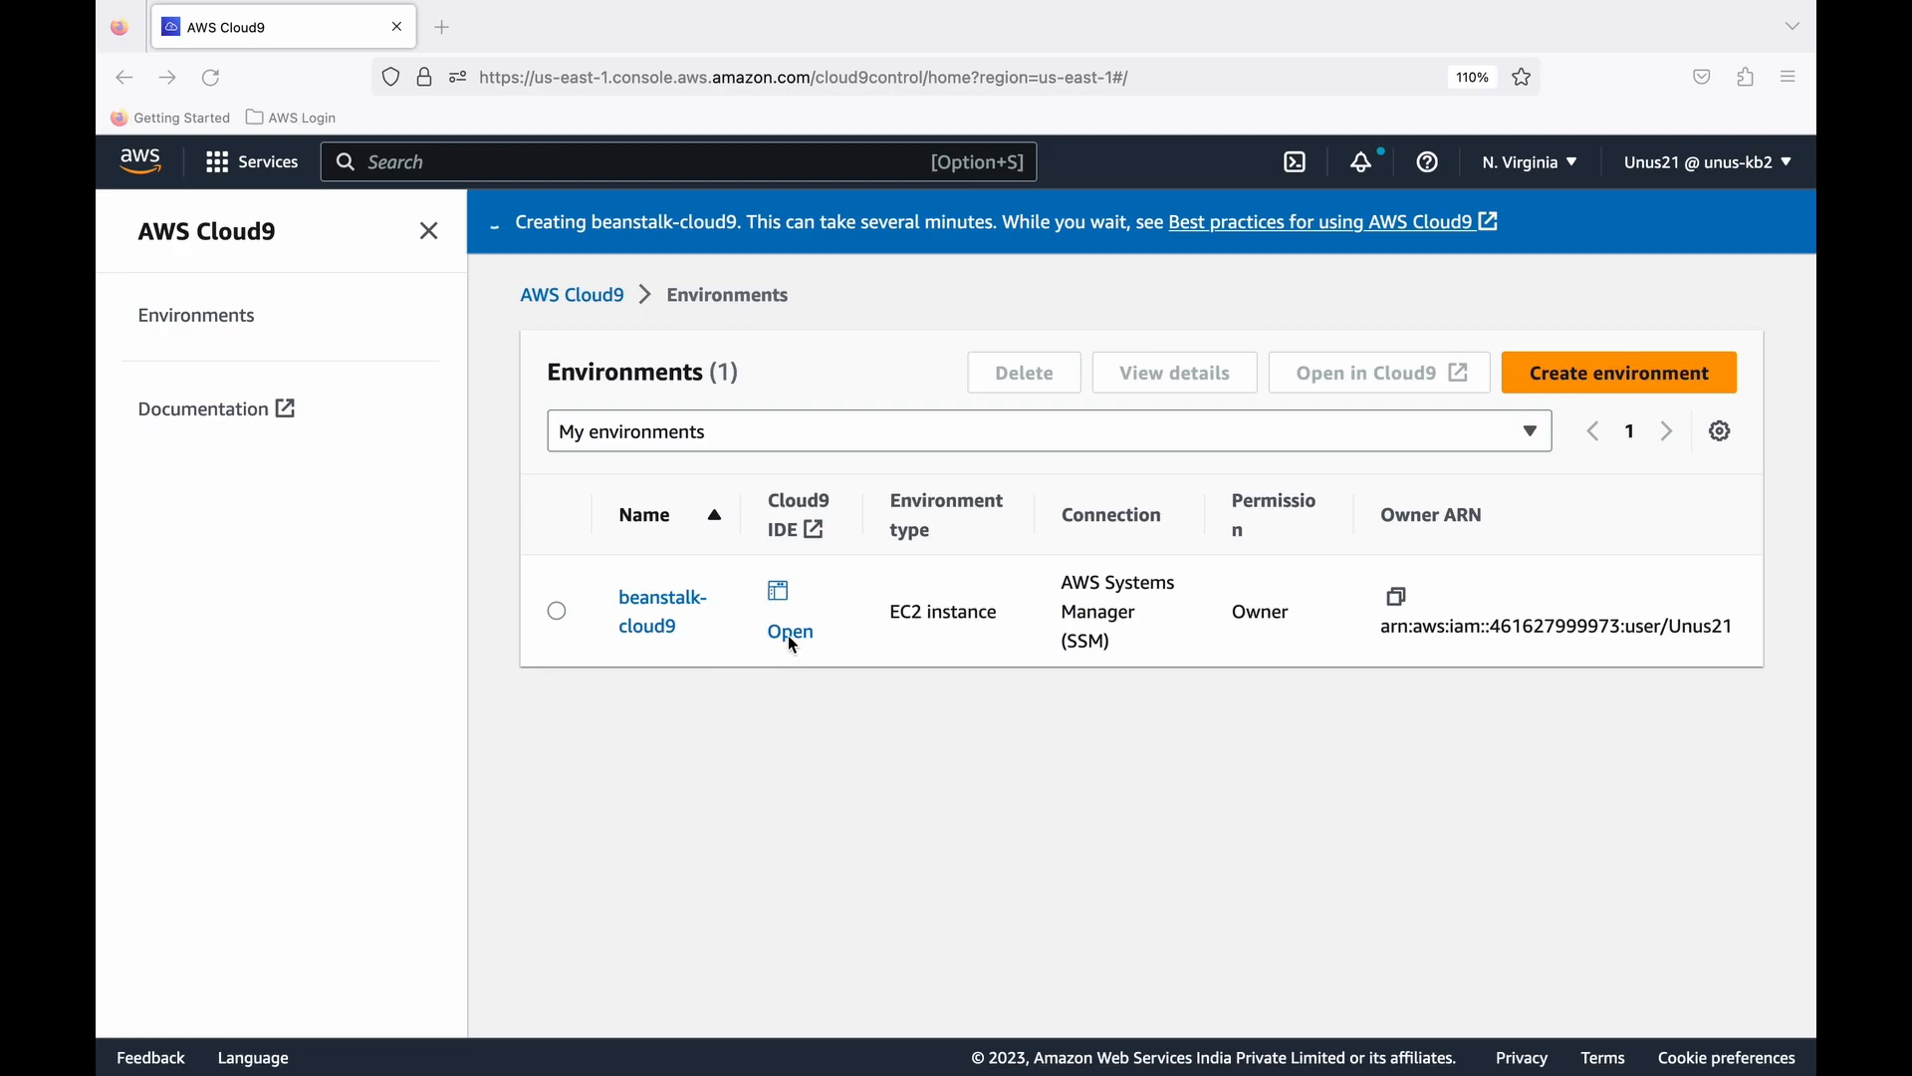
- Open the beanstalk-cloud9 environment in its IDE and maximize the terminal pane
left_click(559, 614)
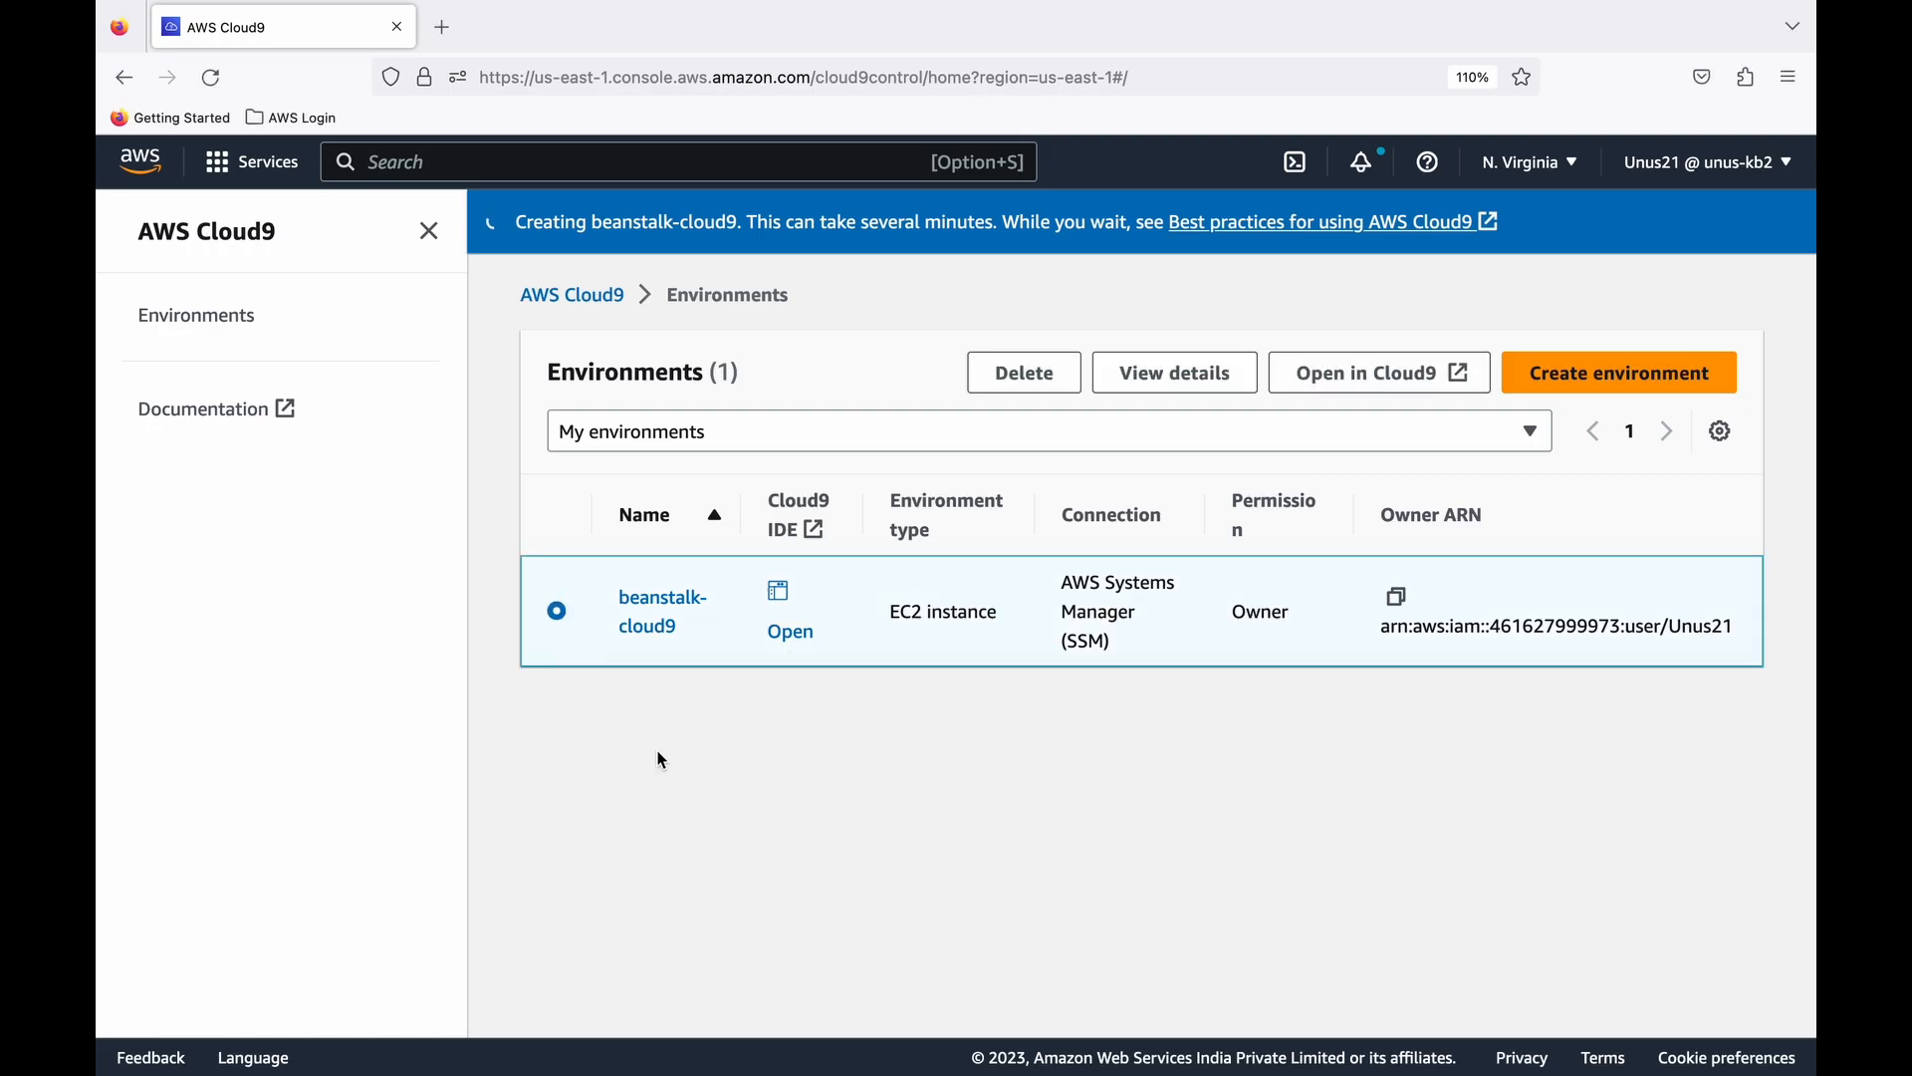
left_click(792, 634)
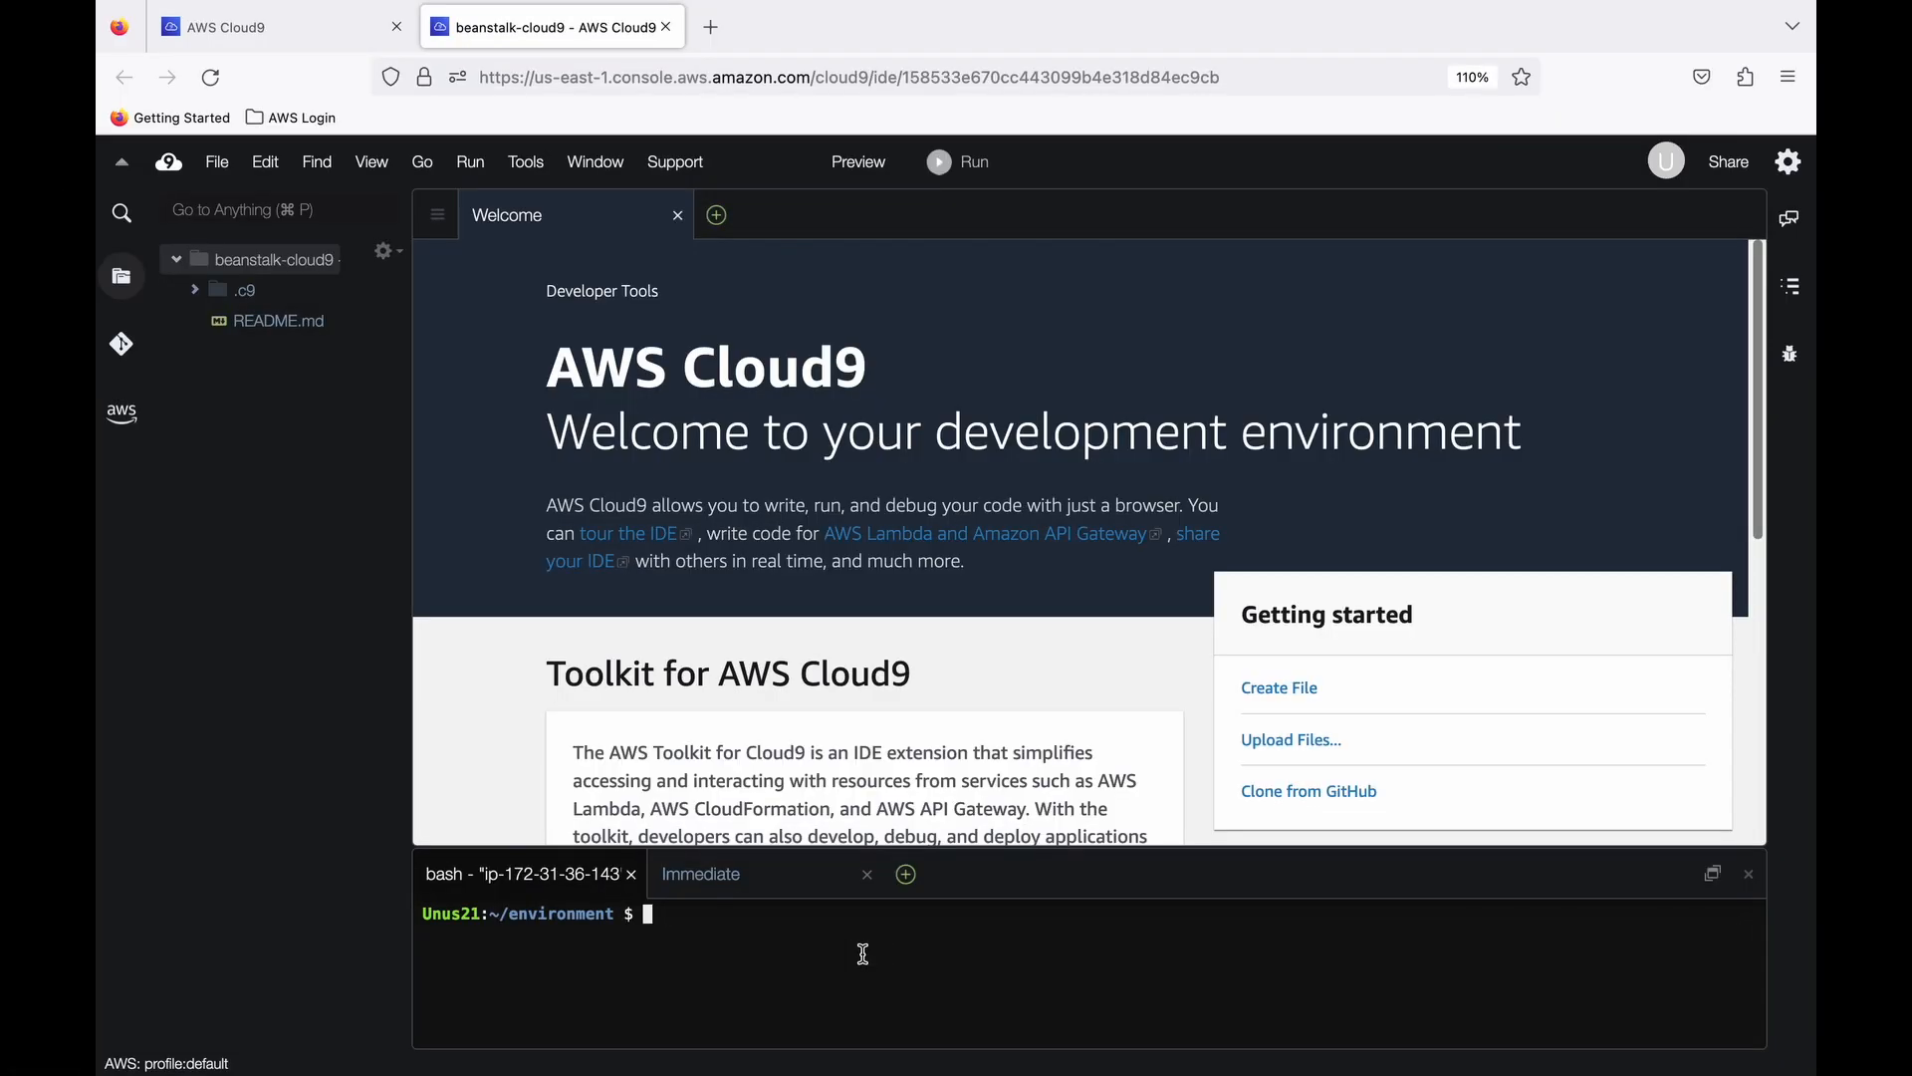
left_click_drag(996, 847, 1051, 620)
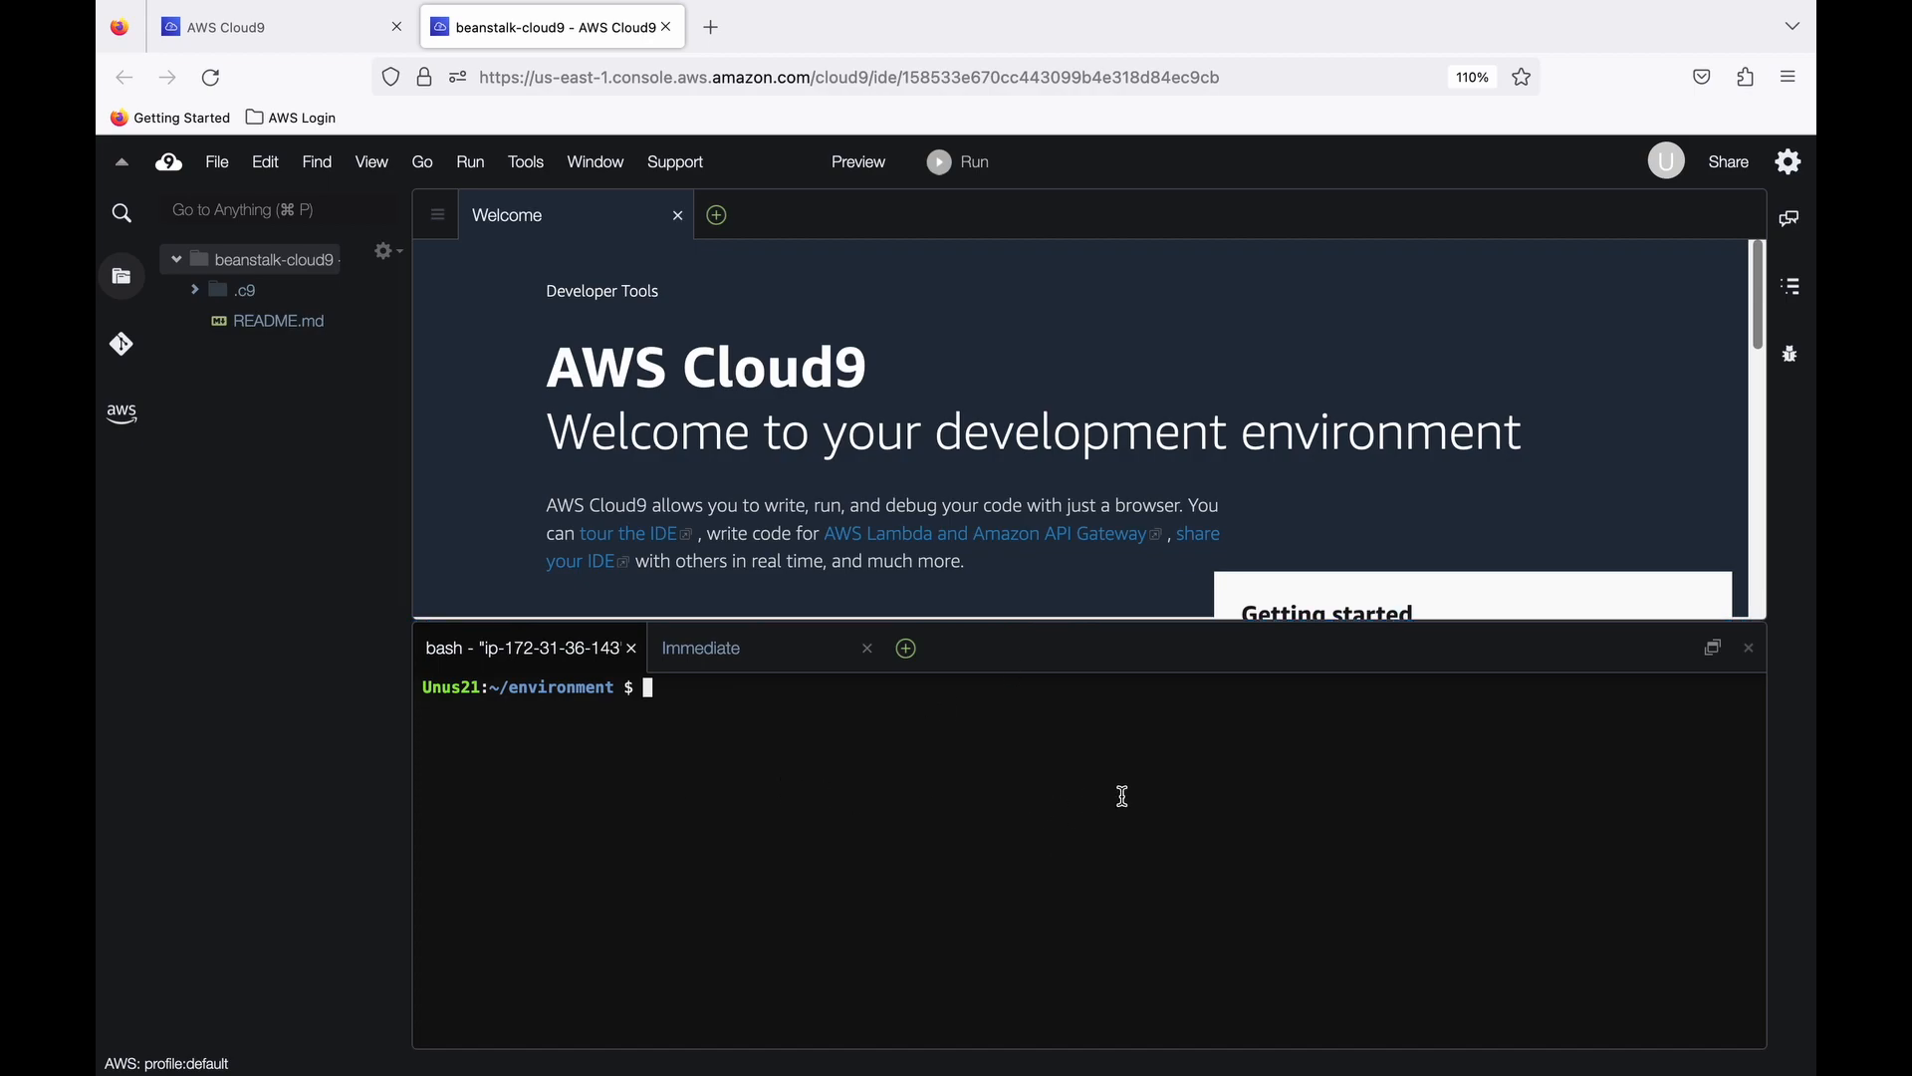
left_click(1714, 649)
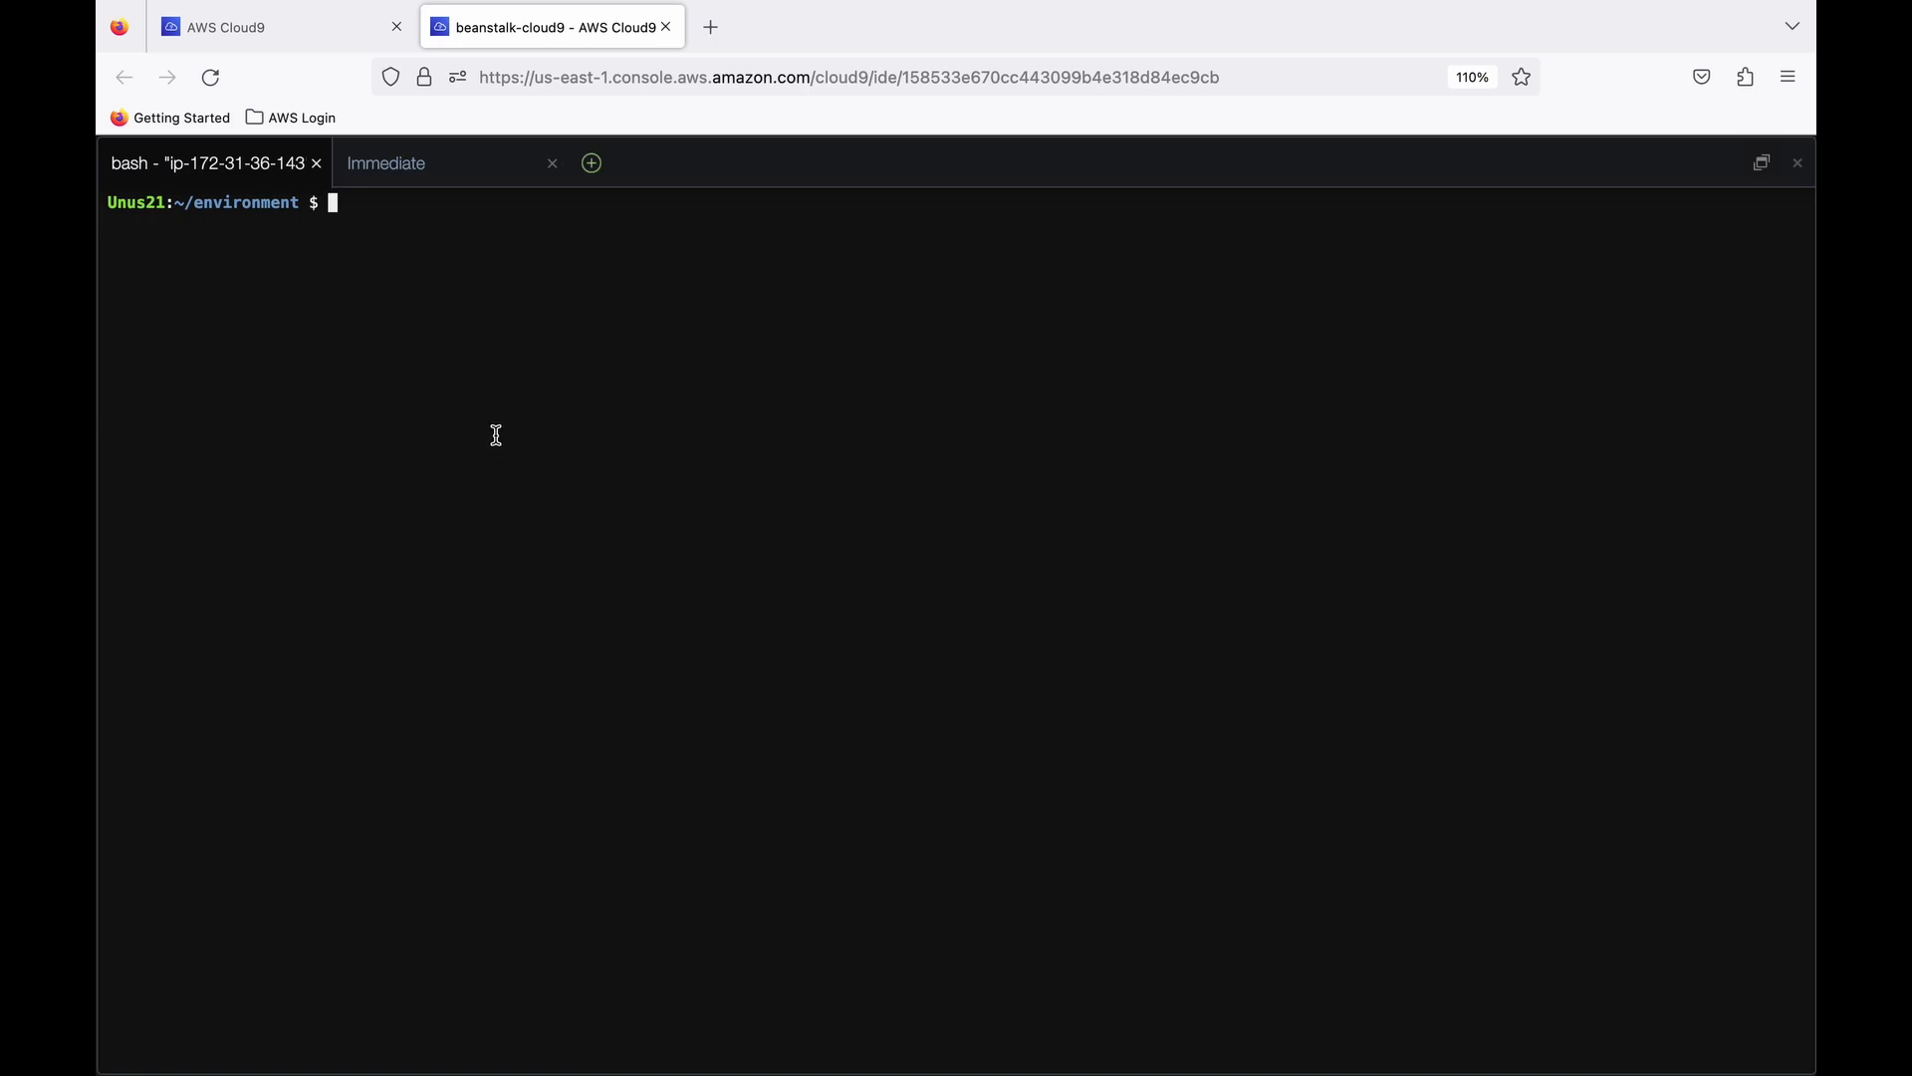
key("super+Tab")
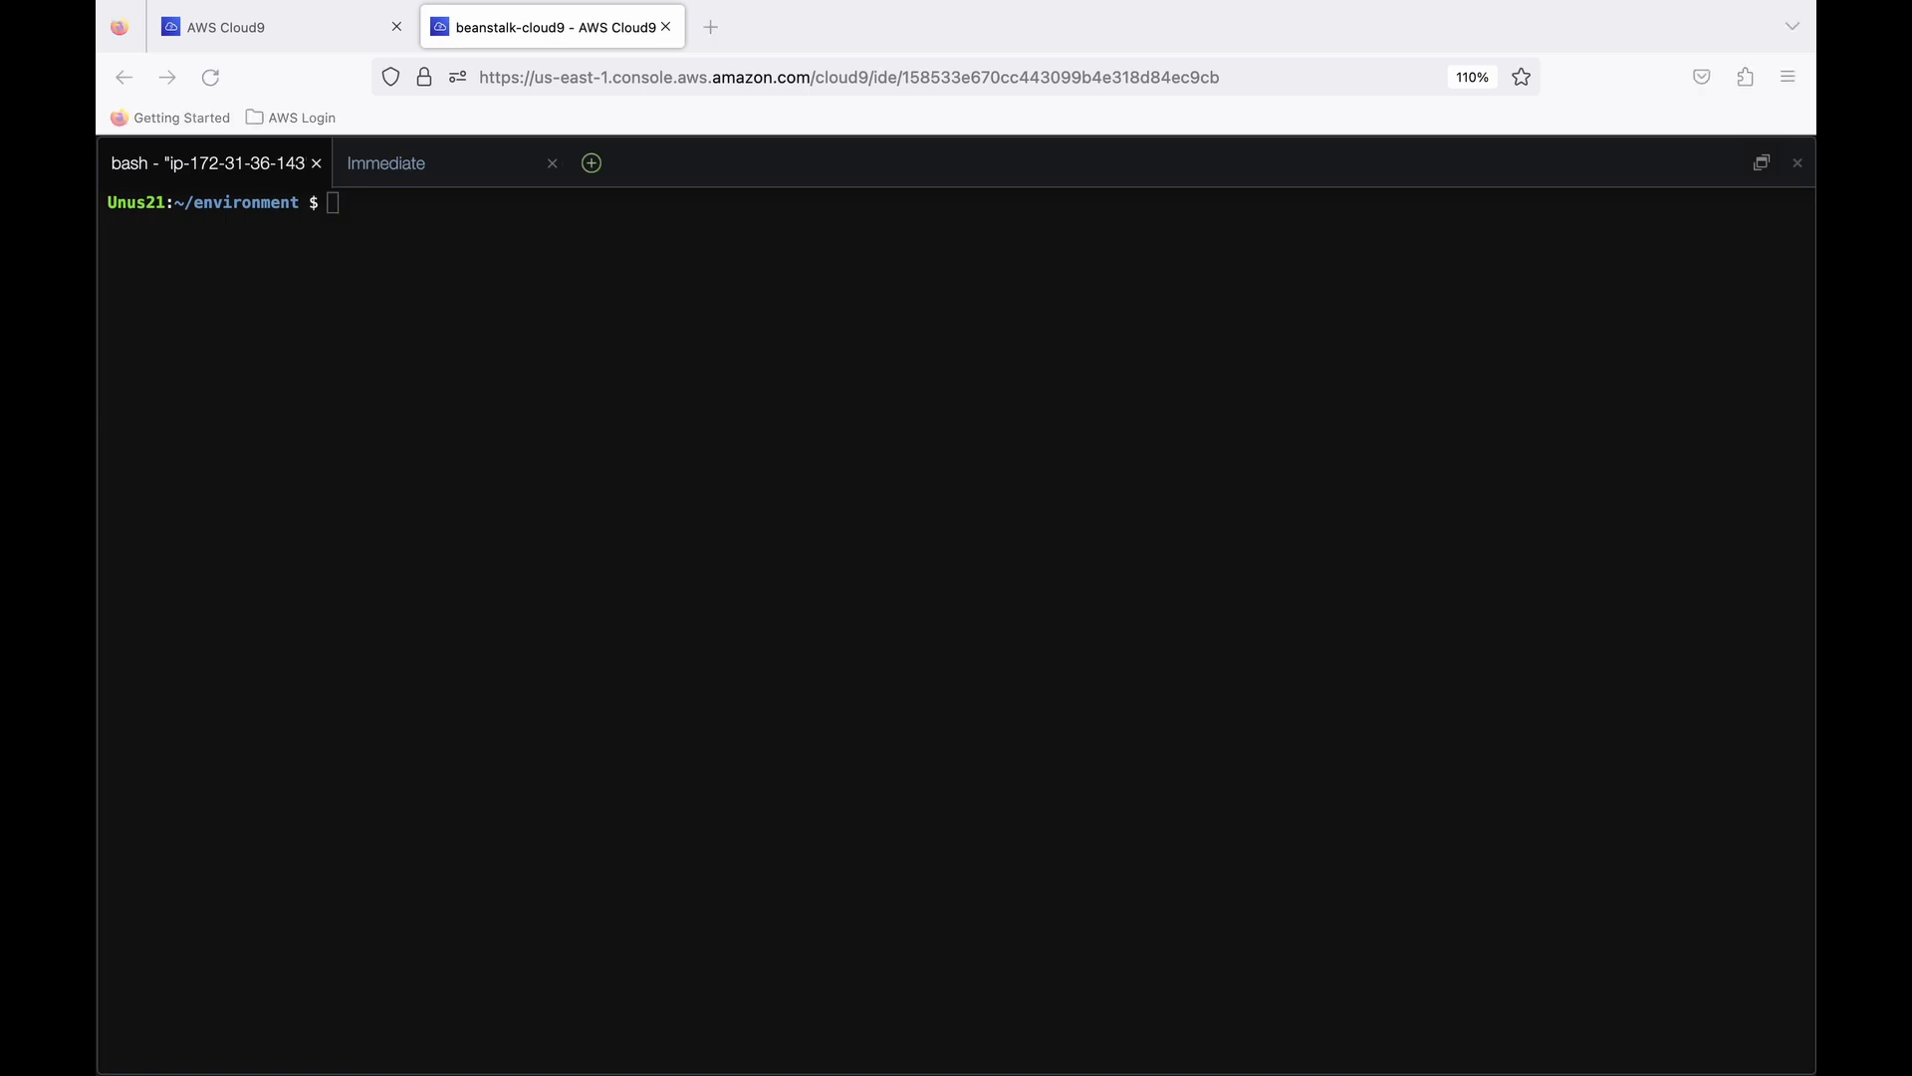
left_click(715, 670)
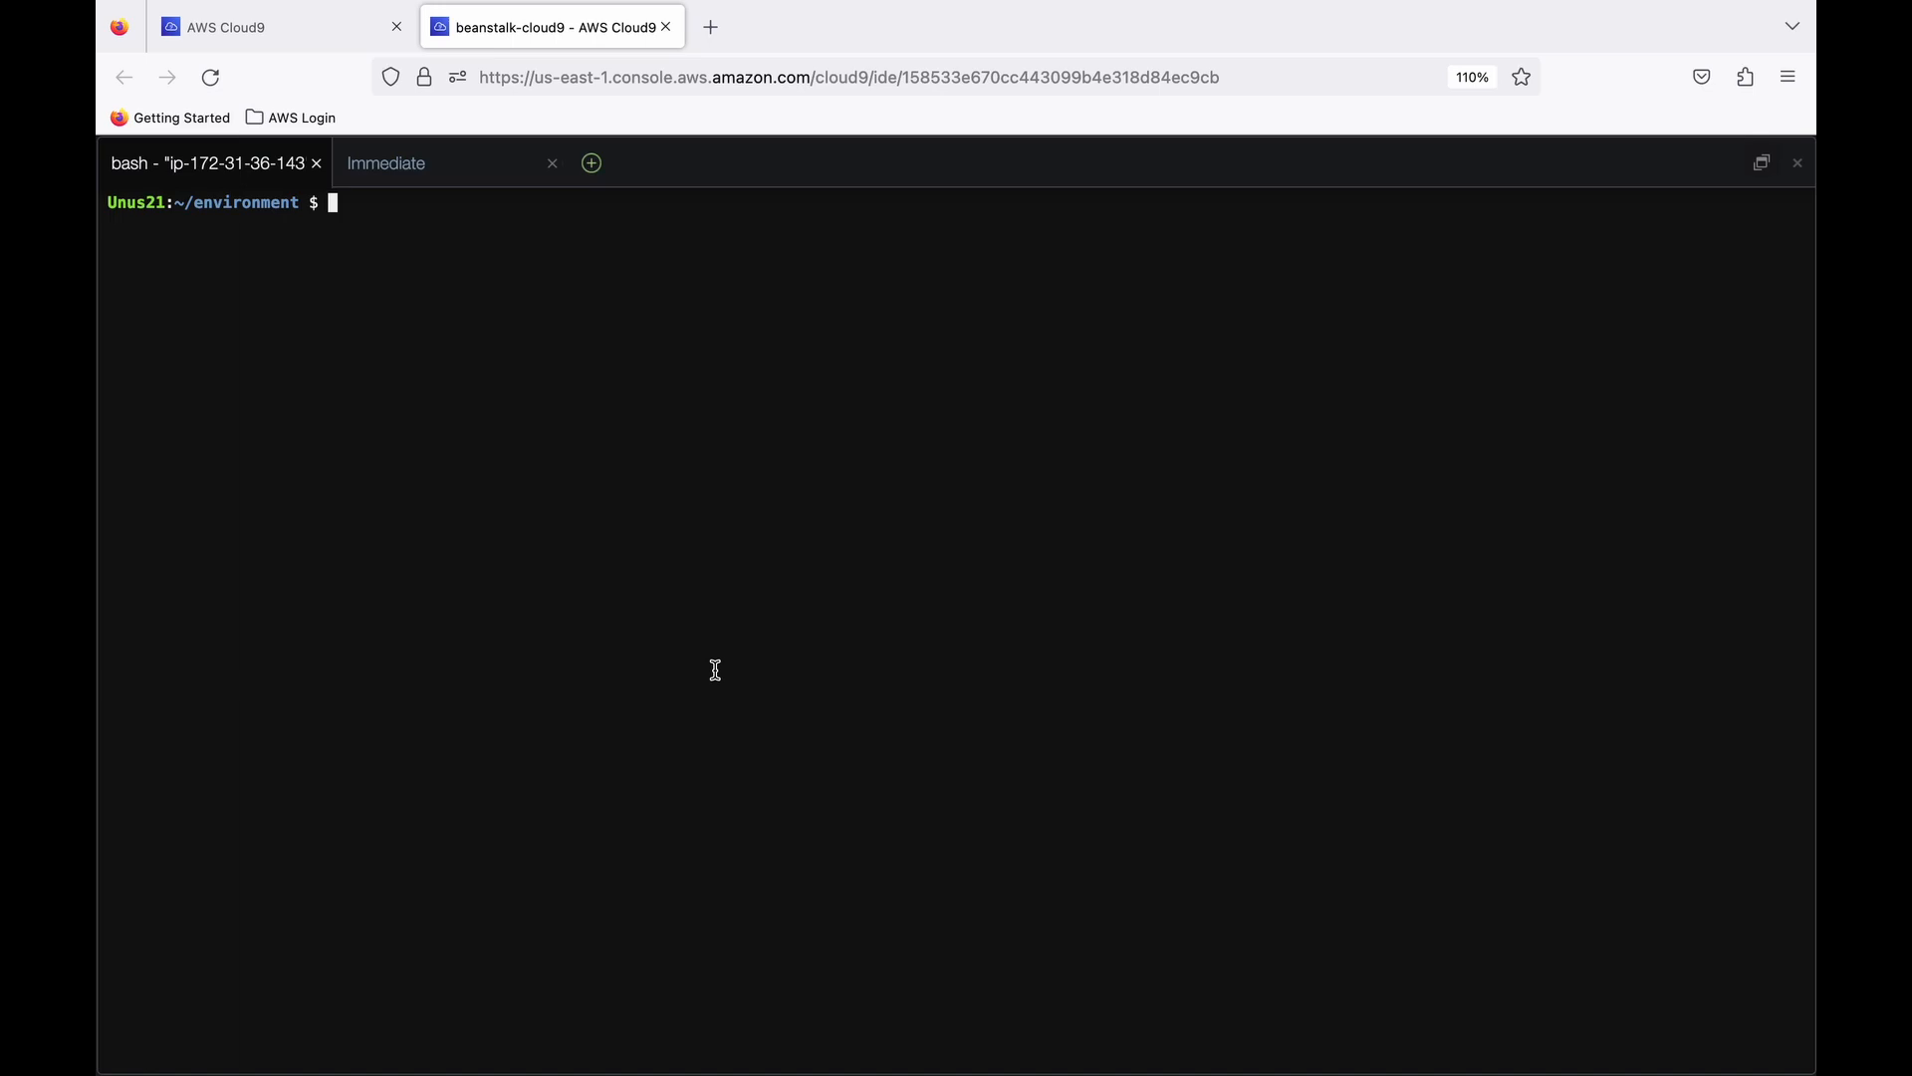
type("wget https://s3.amazonaws.com/klowdbay.com/YTCodeResources/book-seller.tar.gz")
key("Return")
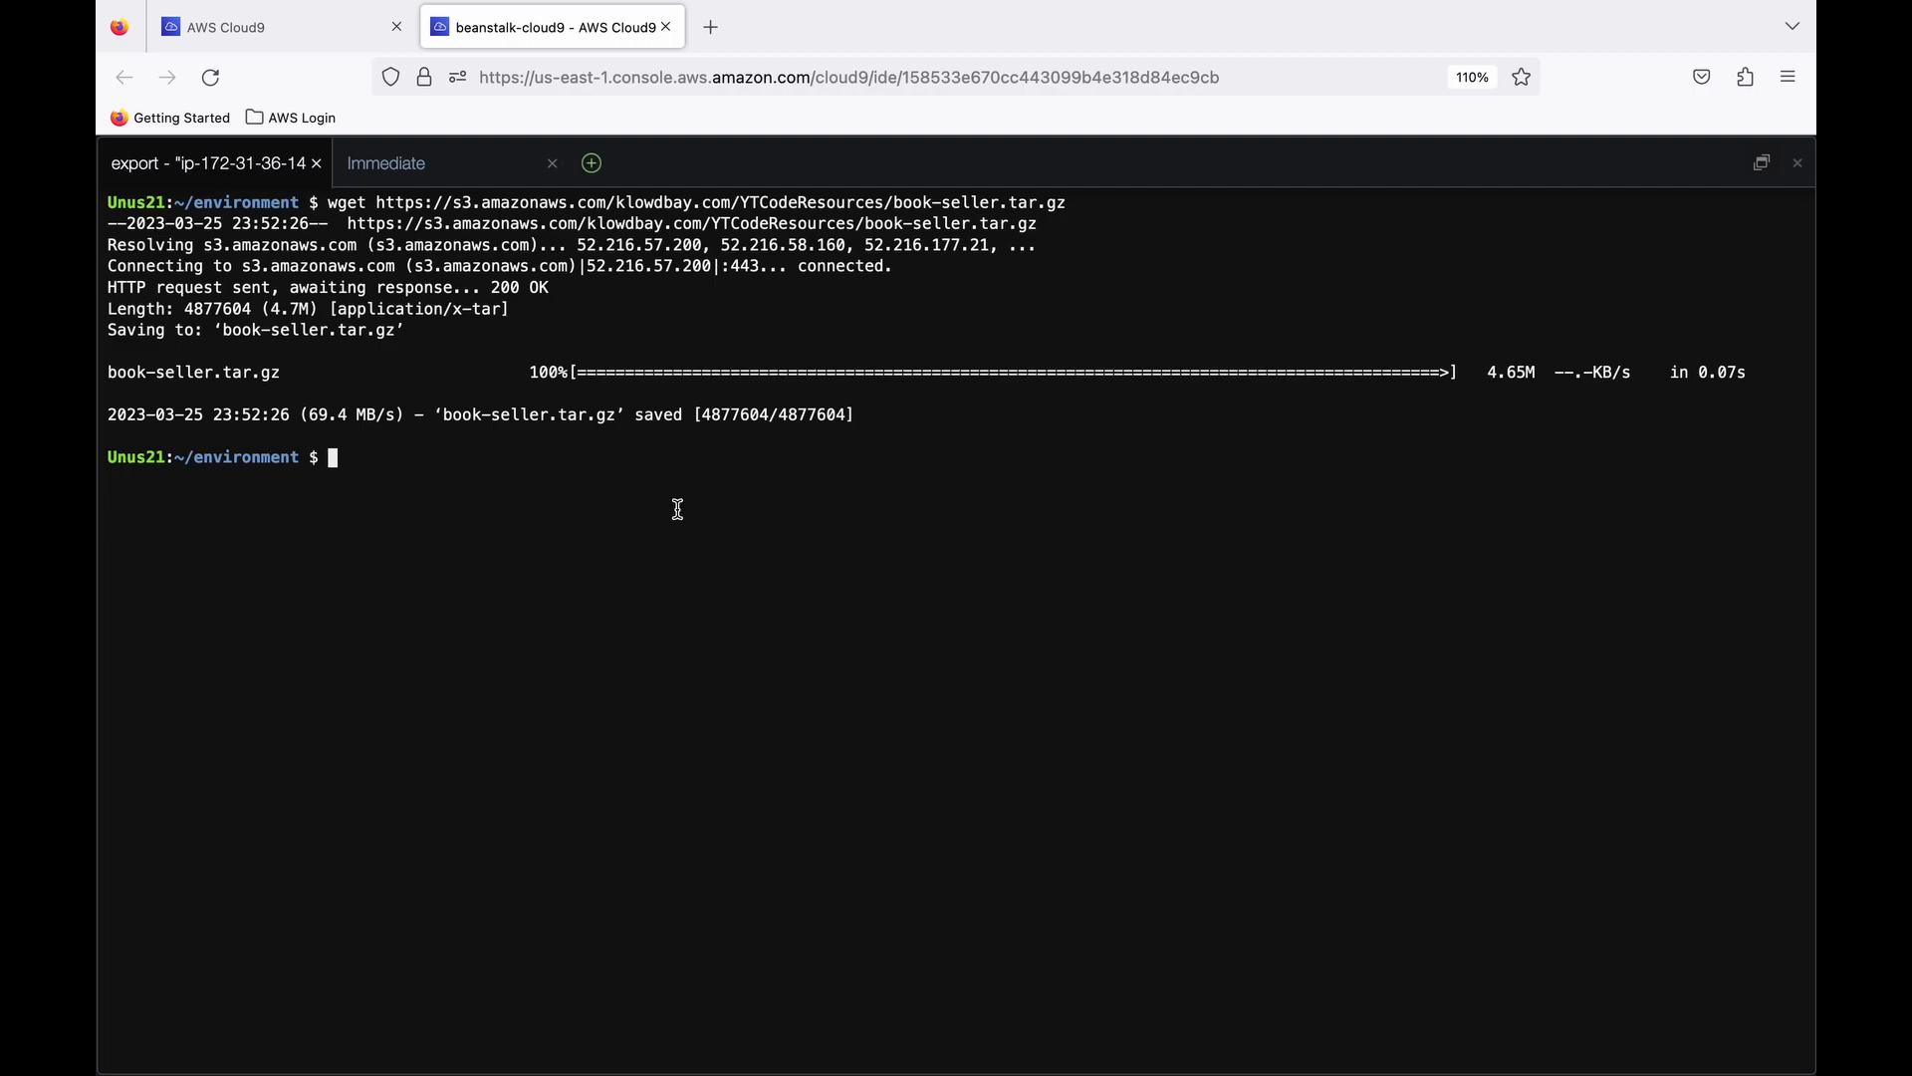
type("ls")
key("Return")
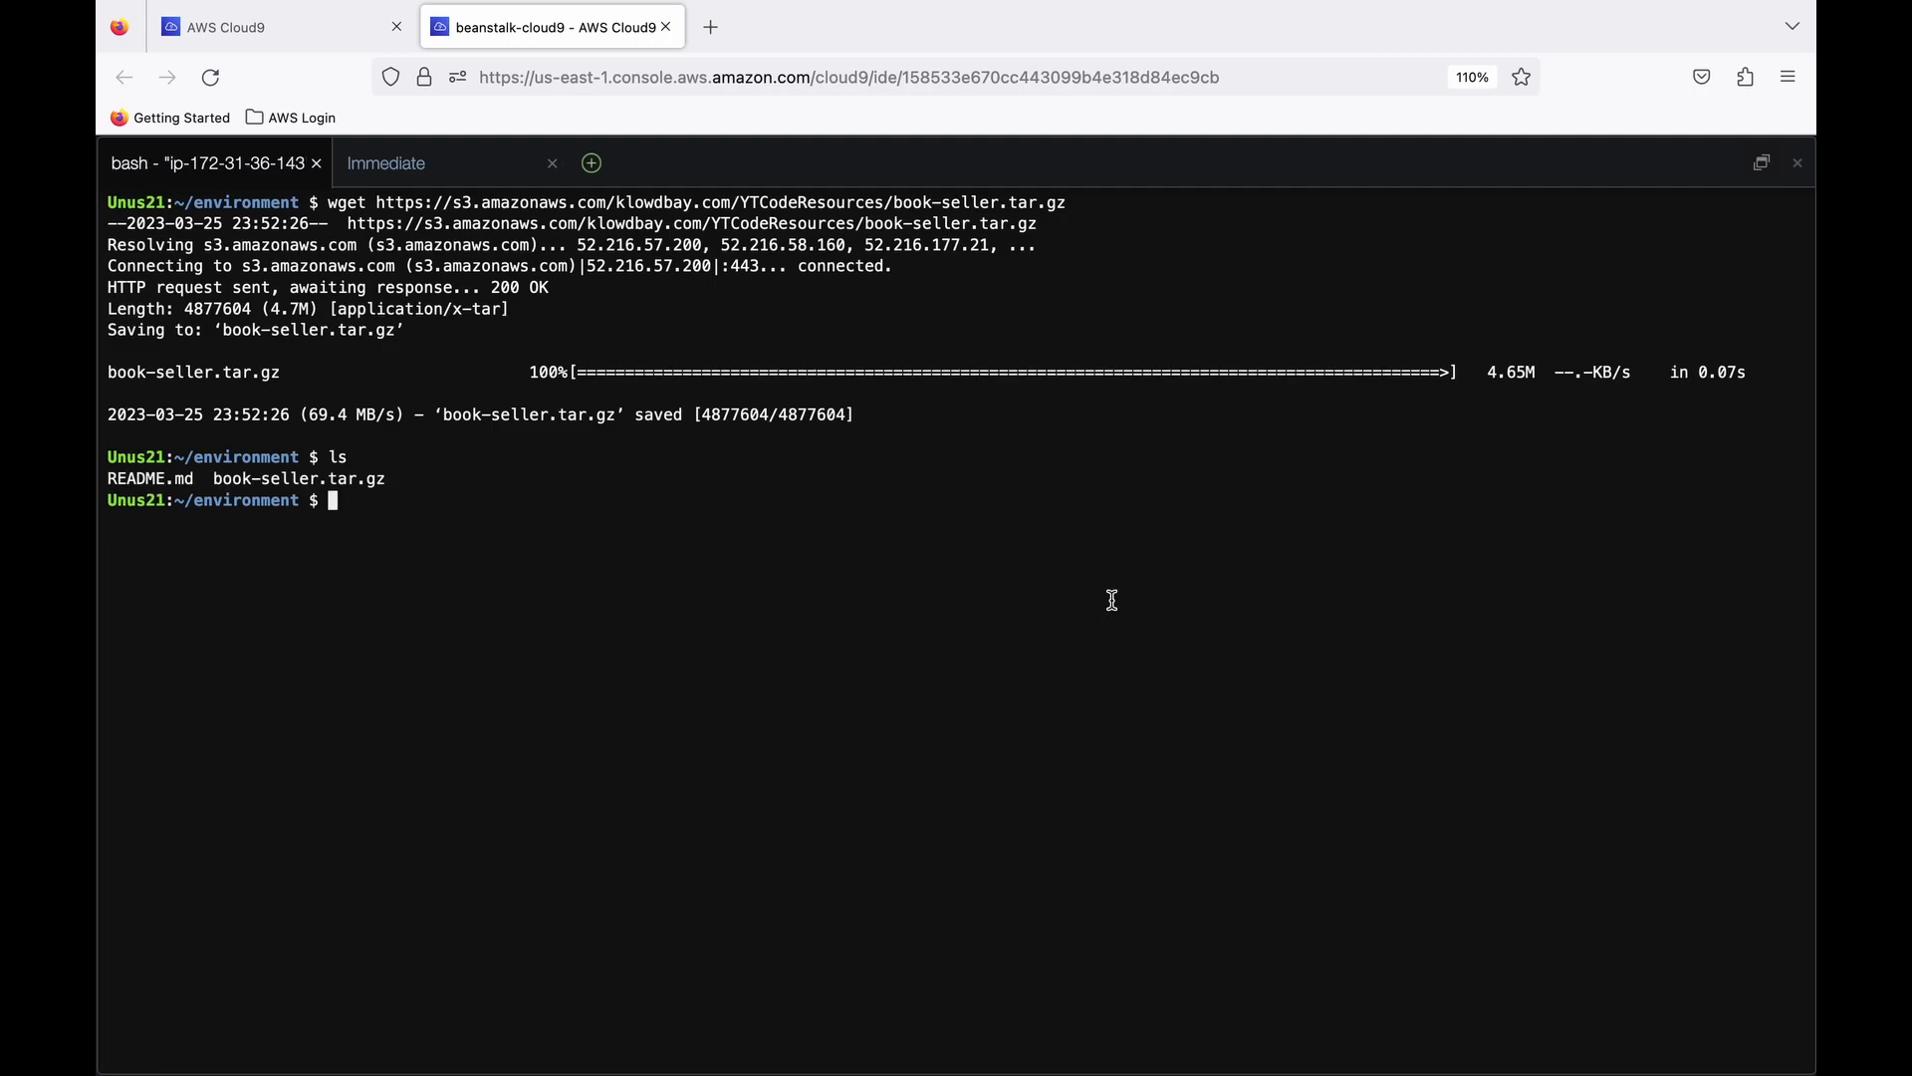
- Extract book-seller.tar.gz with tar -xzvf and list the folder's contents
type("tar -xzvf book-seller.tar.gz")
key("Return")
type("ls")
key("Return")
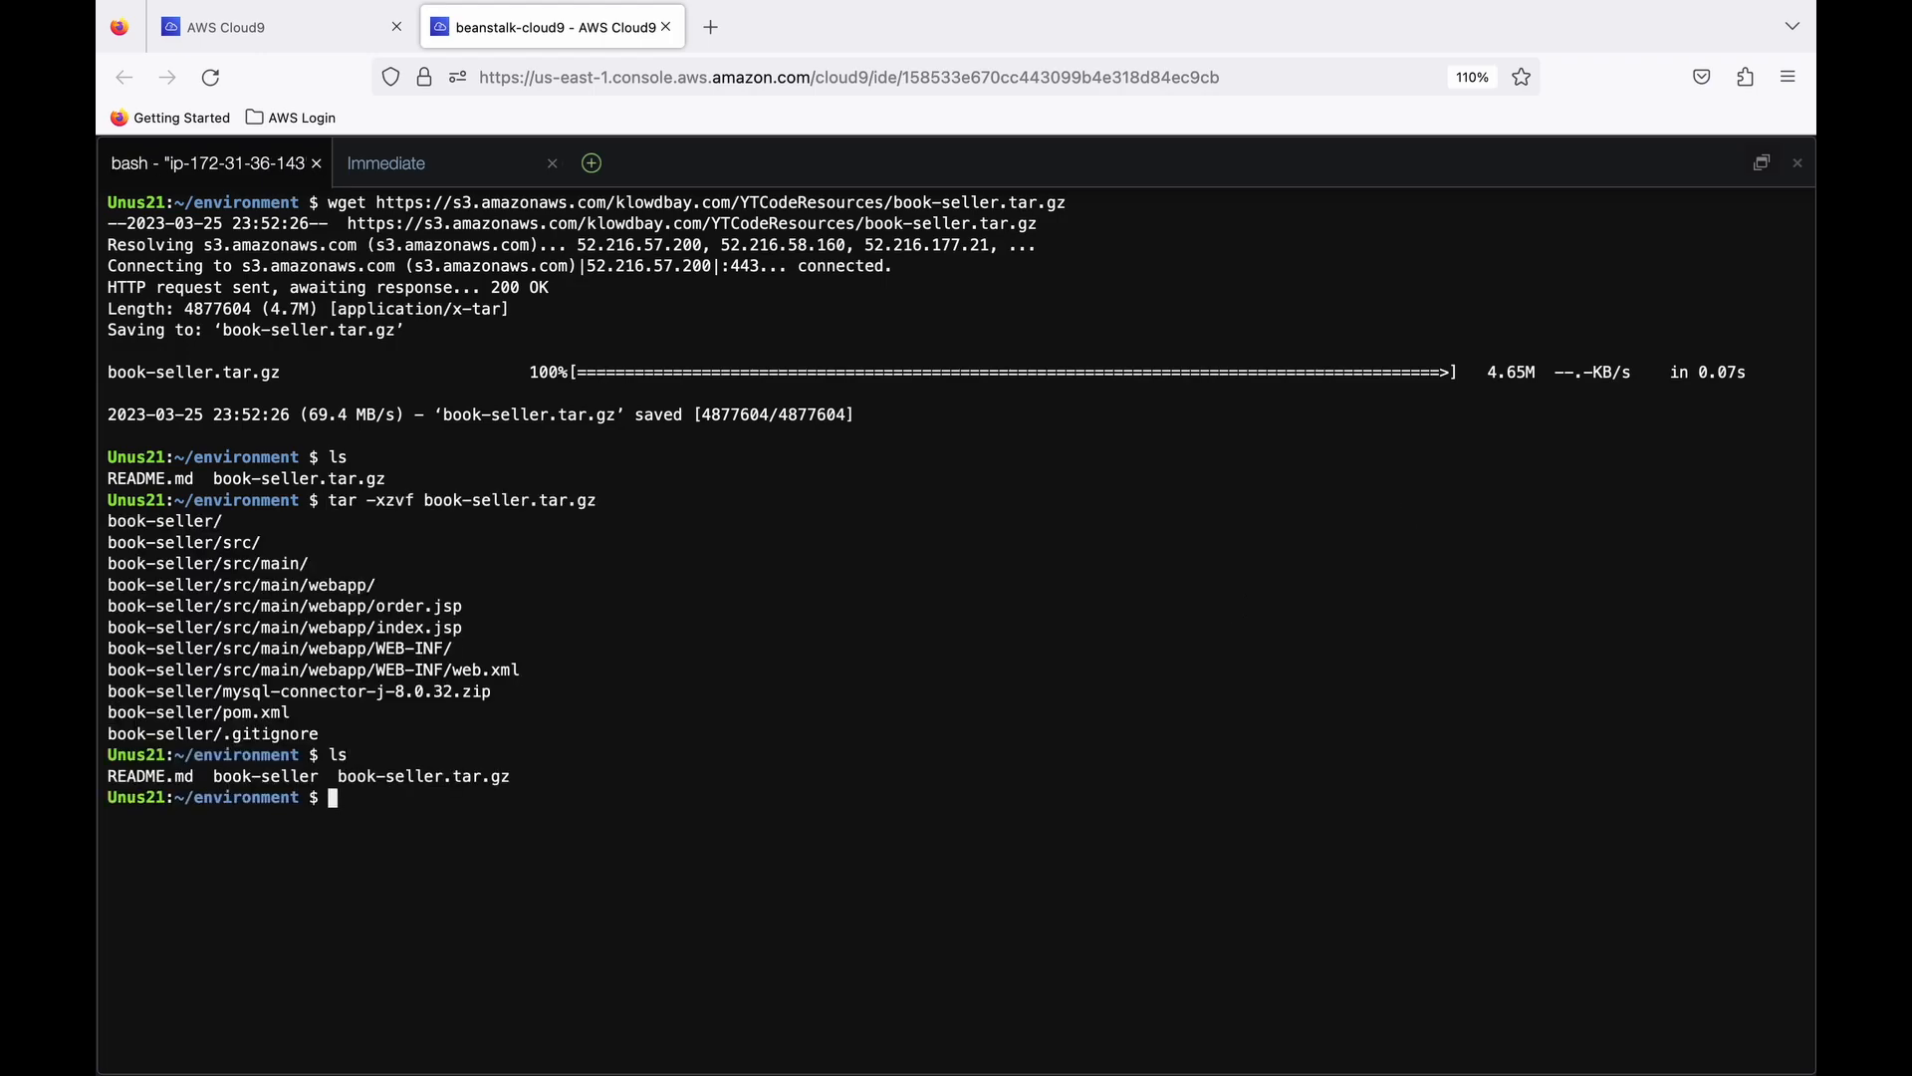
- Enter the book-seller directory, go back to the parent directory and list its contents
type("cd book-seller")
key("Return")
type("cd ..")
key("Return")
type("ls")
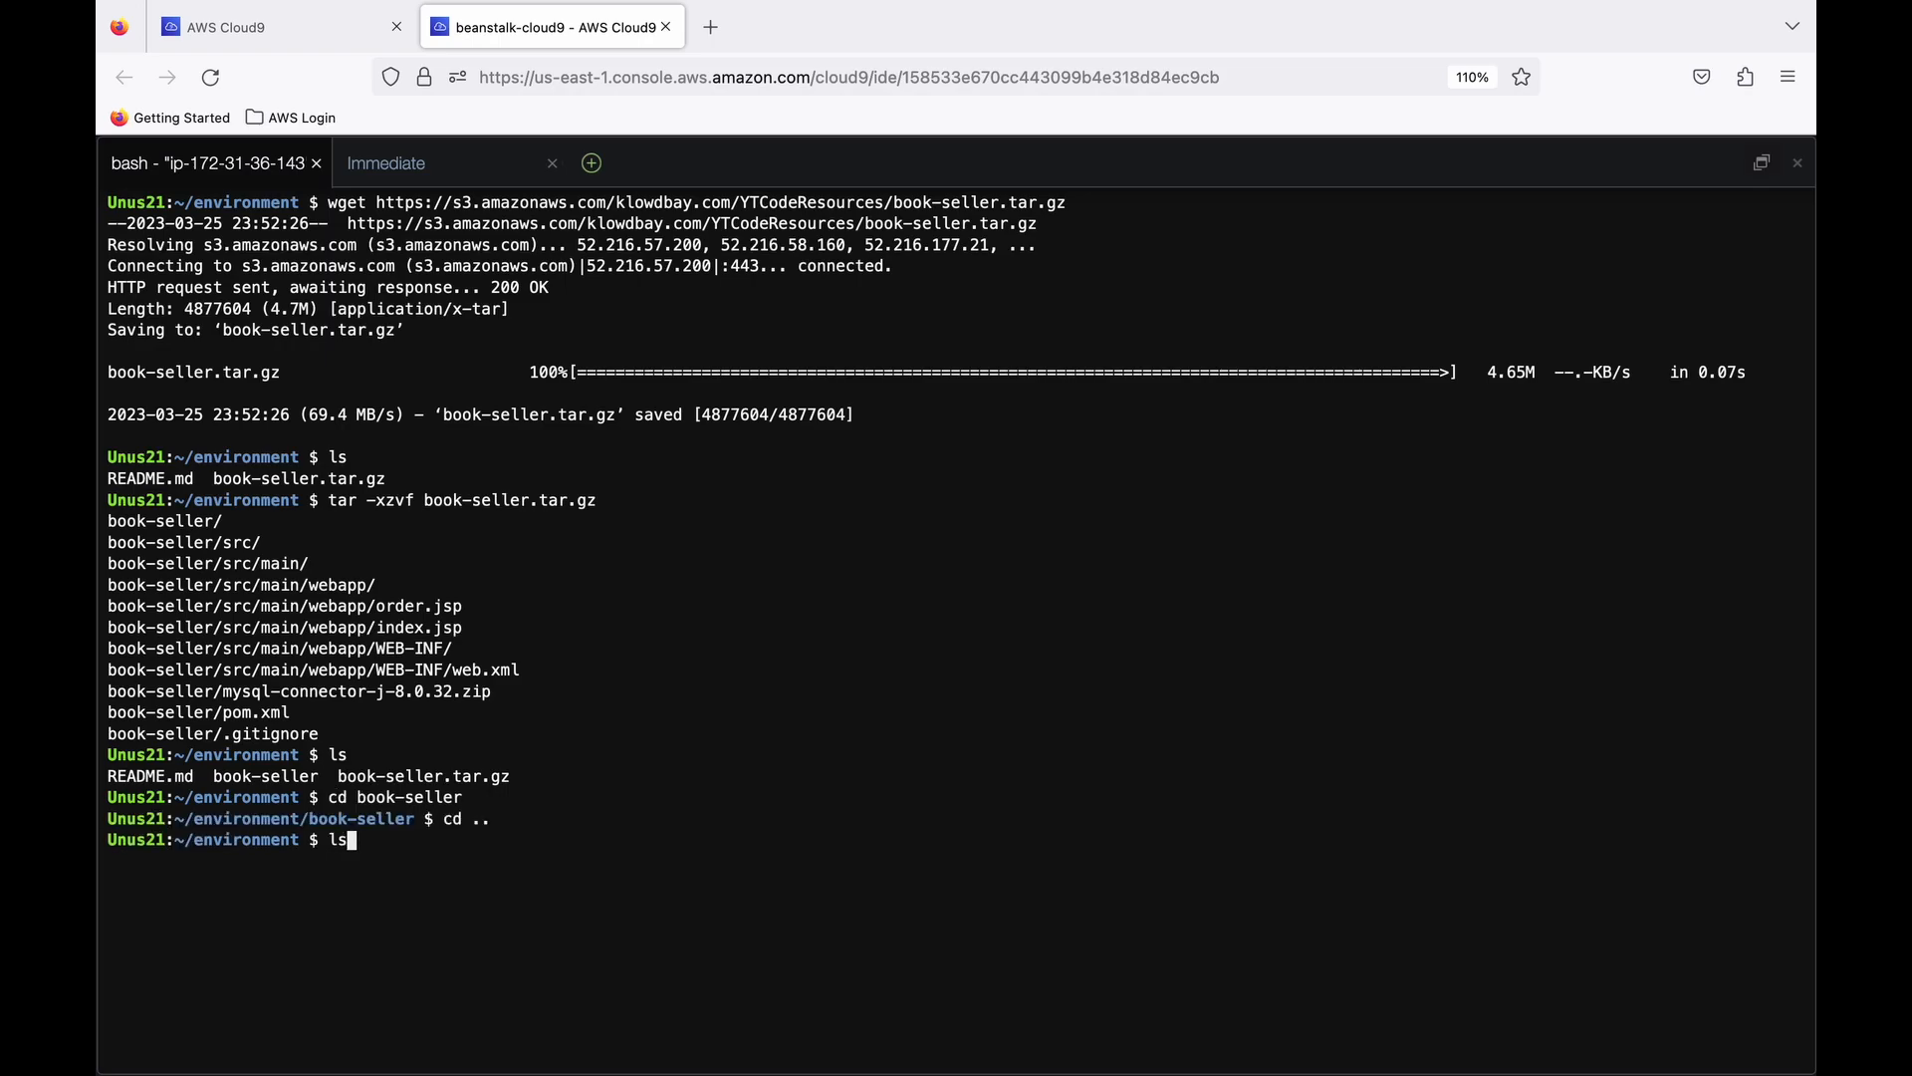
key("Return")
- Install the tree package with sudo apt install tree -y and display the current directory's structure
key("super+Tab")
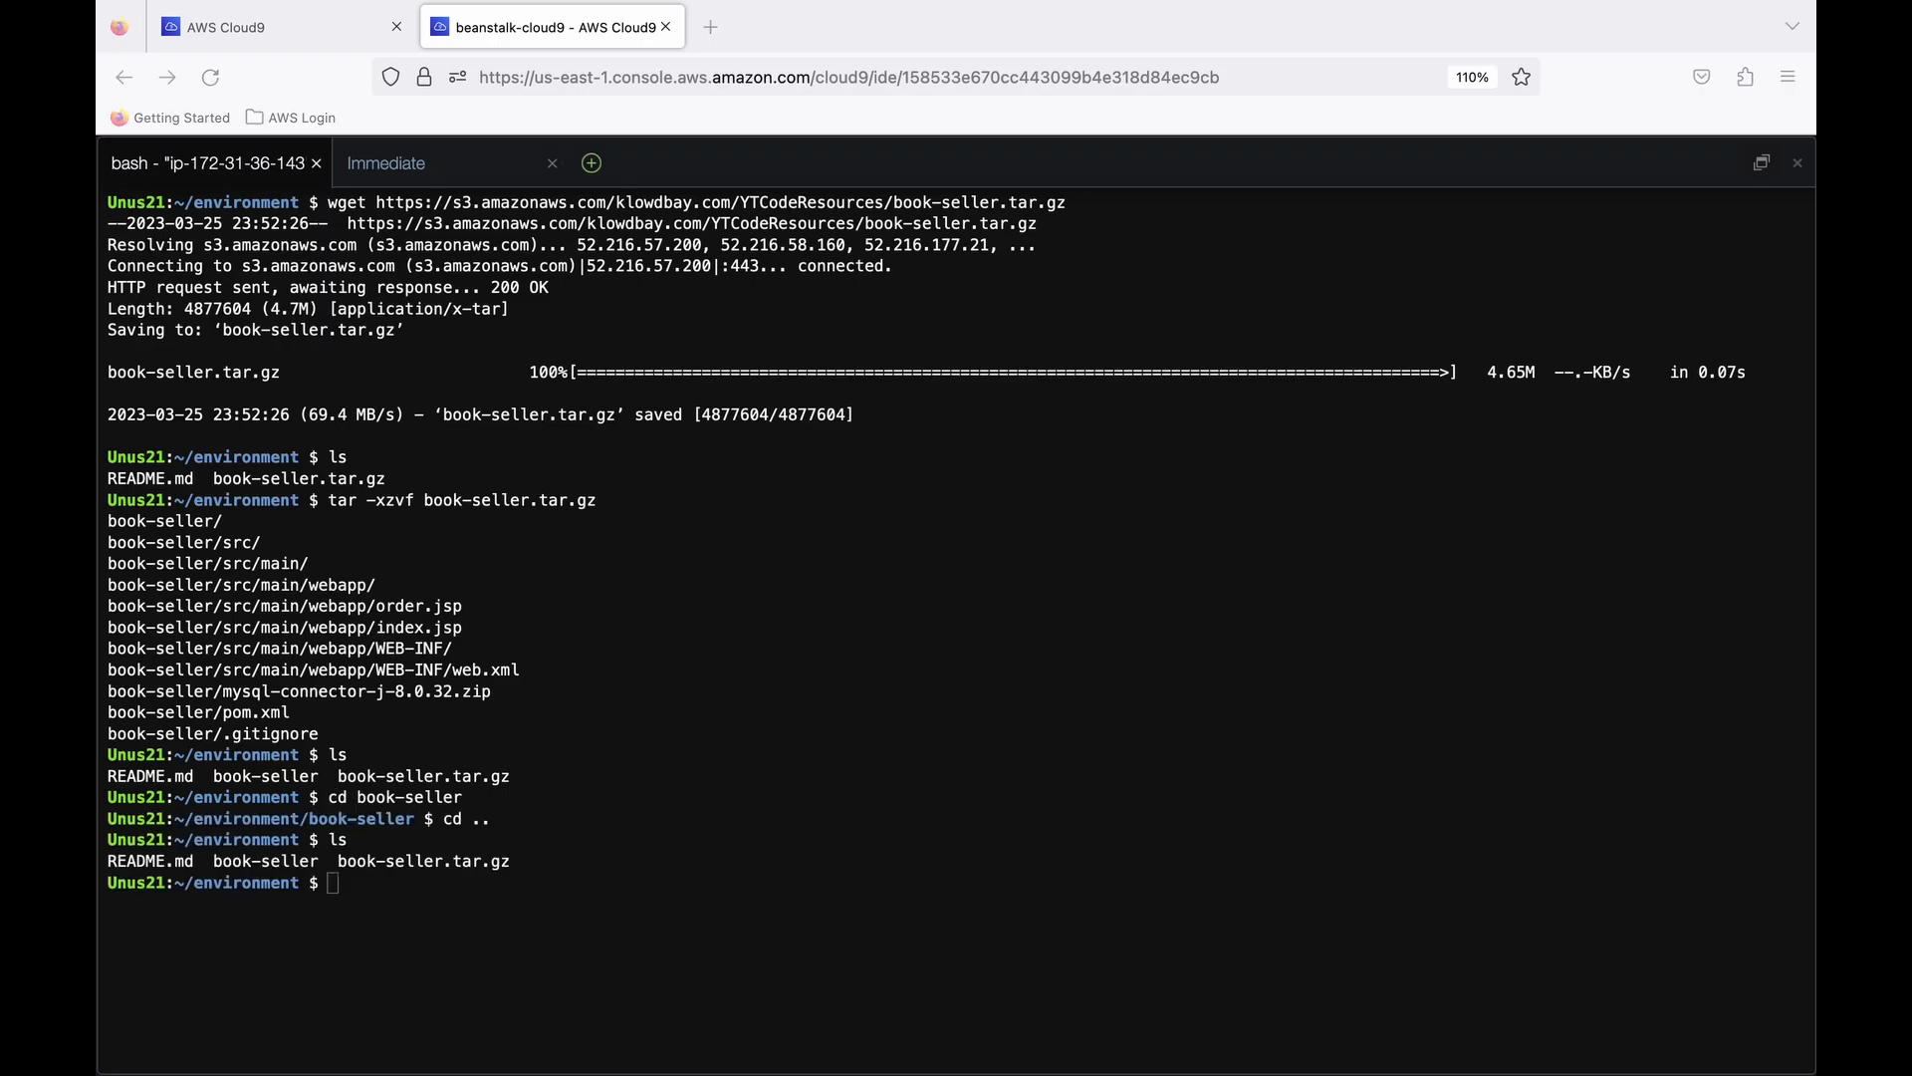
left_click(730, 921)
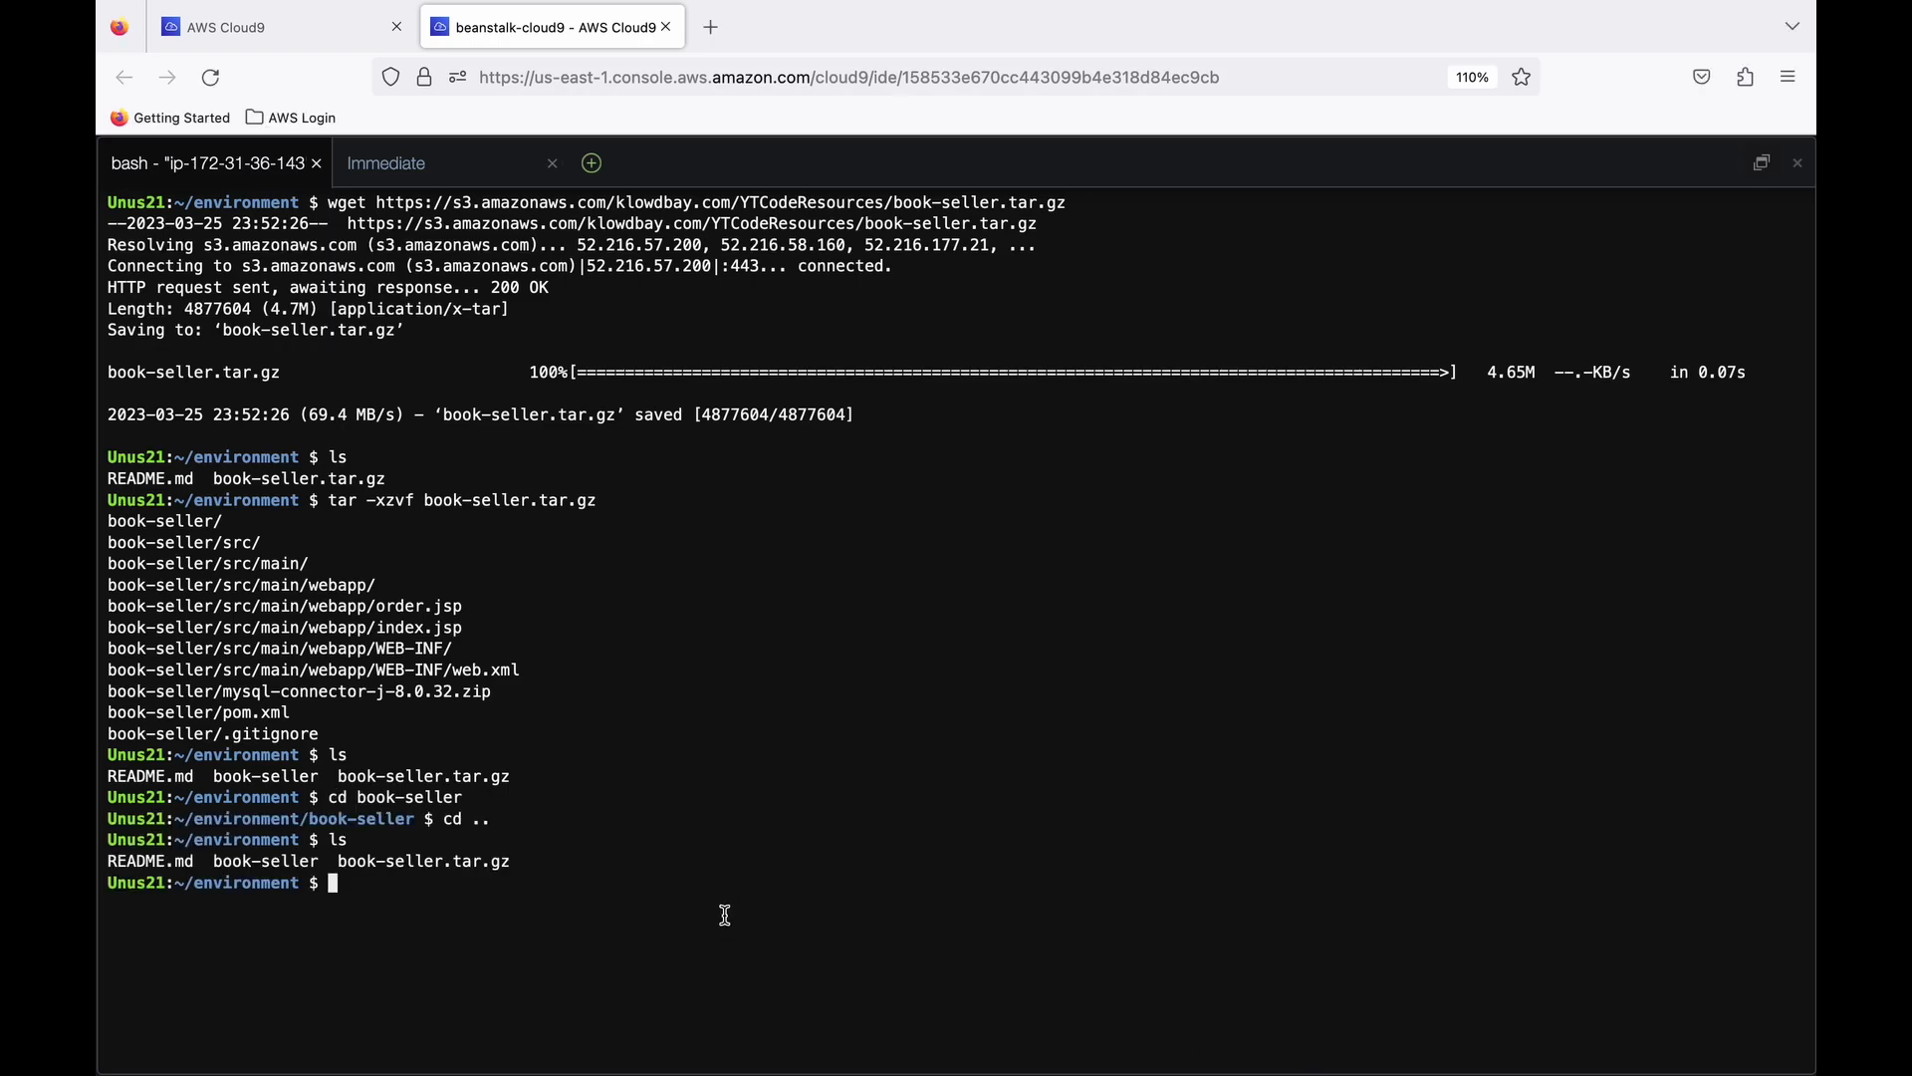
type("sudo apt install tree -y")
key("Return")
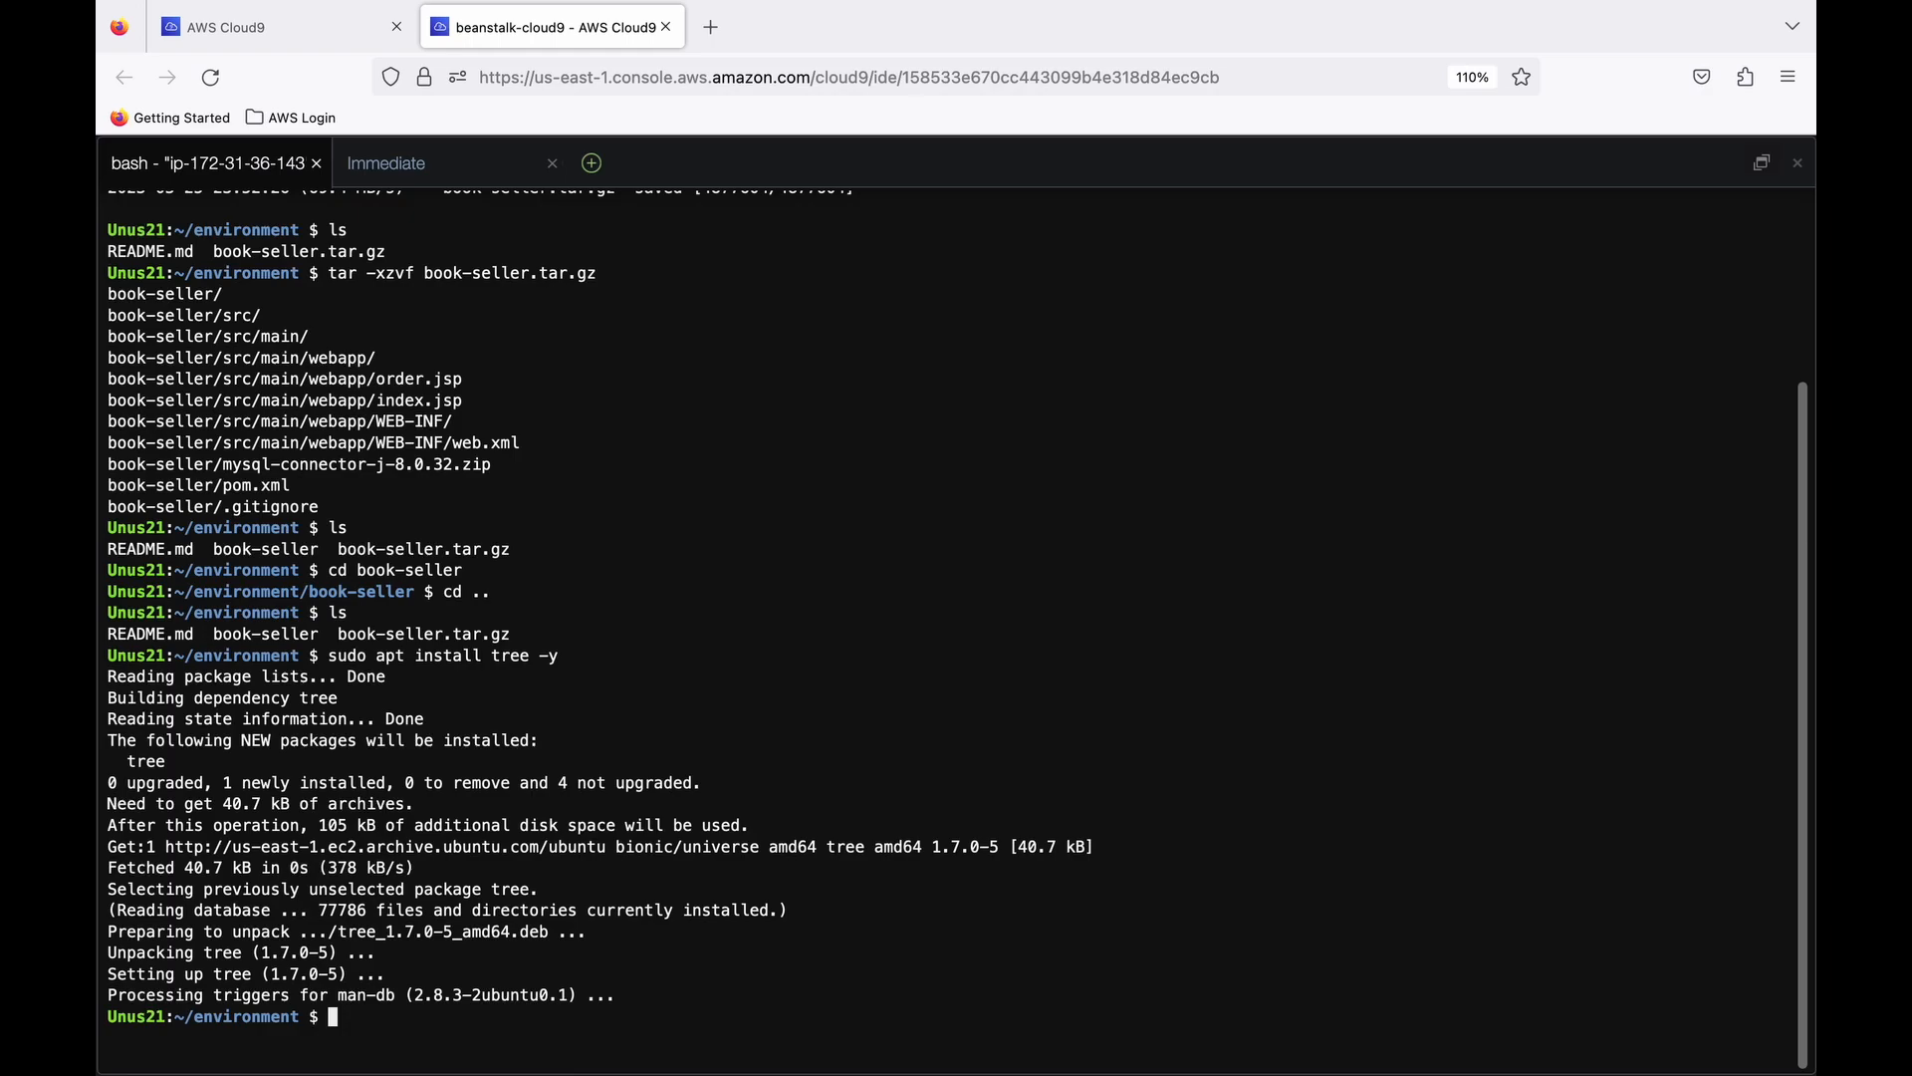
type("tree .")
key("Return")
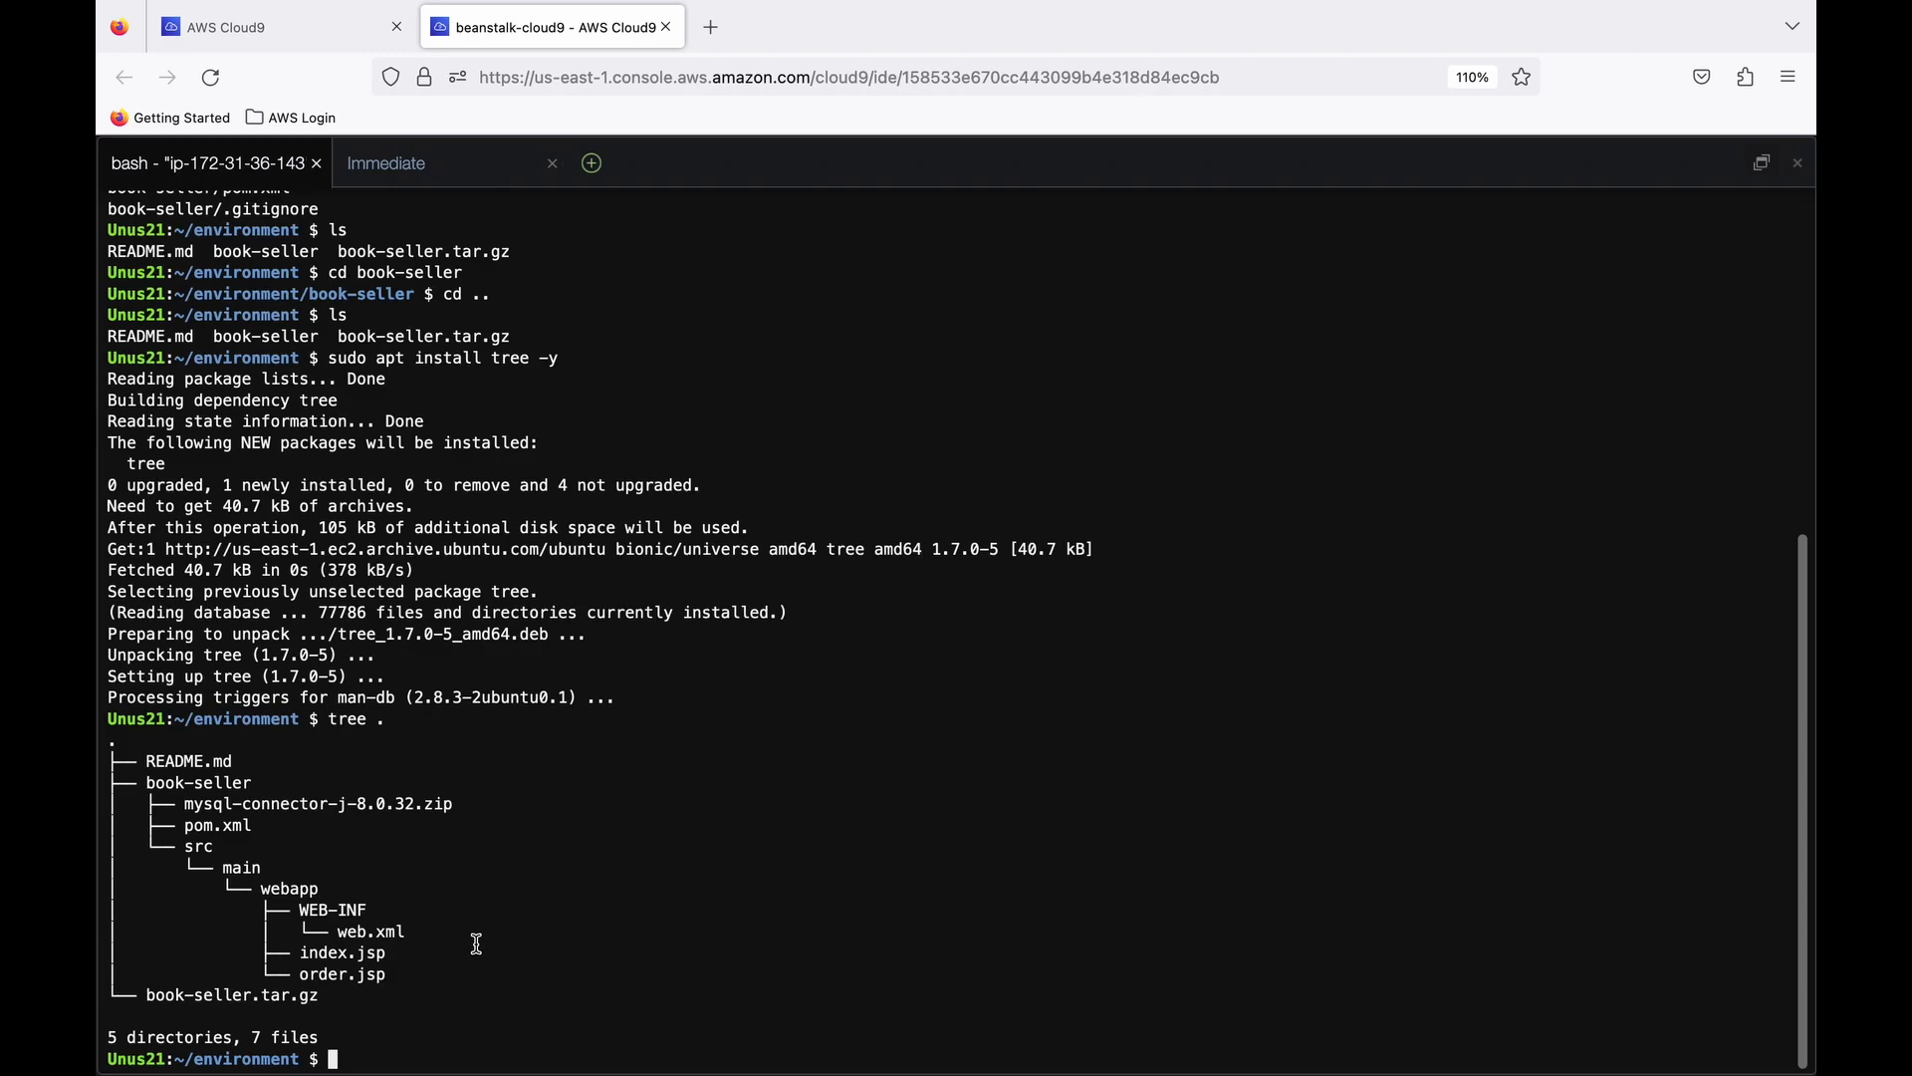
- Change to the book-seller/src/main/webapp directory and list its files
type("cd b")
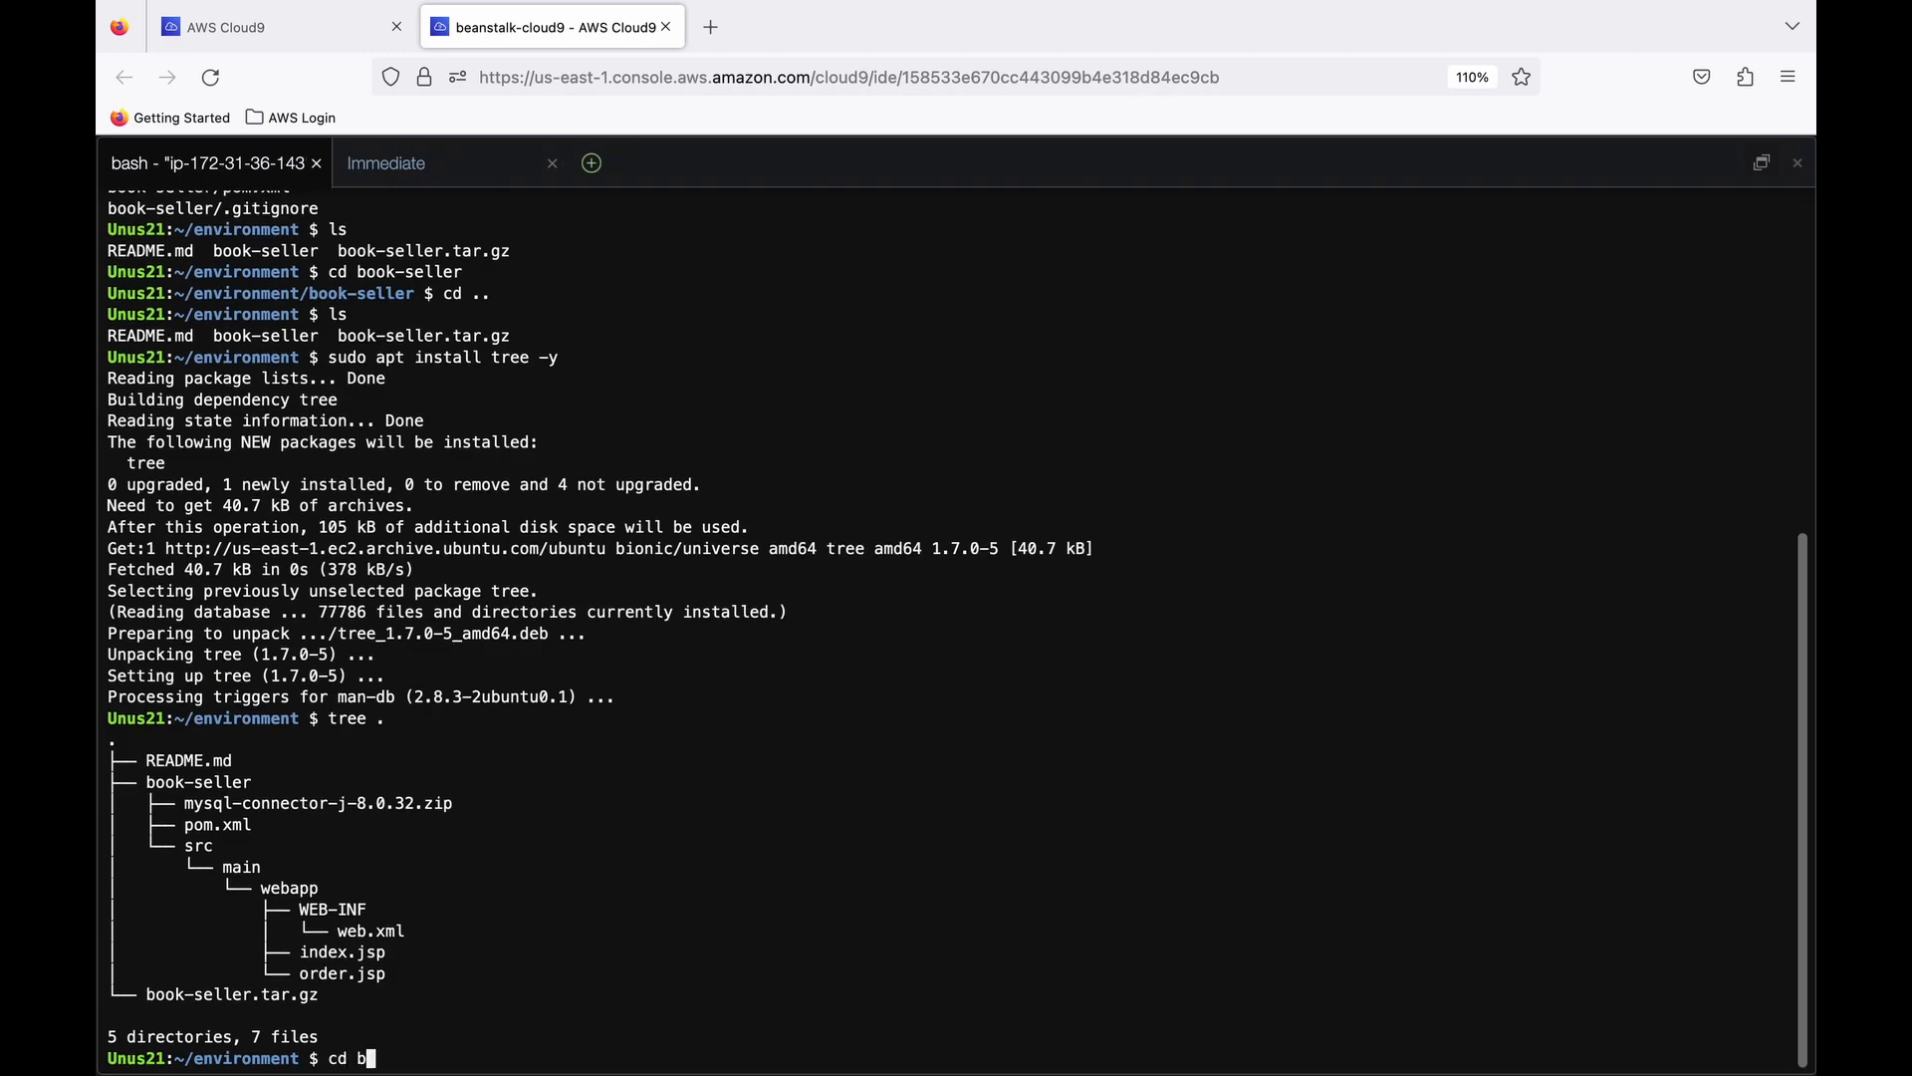
type("ook-seller/src/main/webapp")
key("Return")
type("ls")
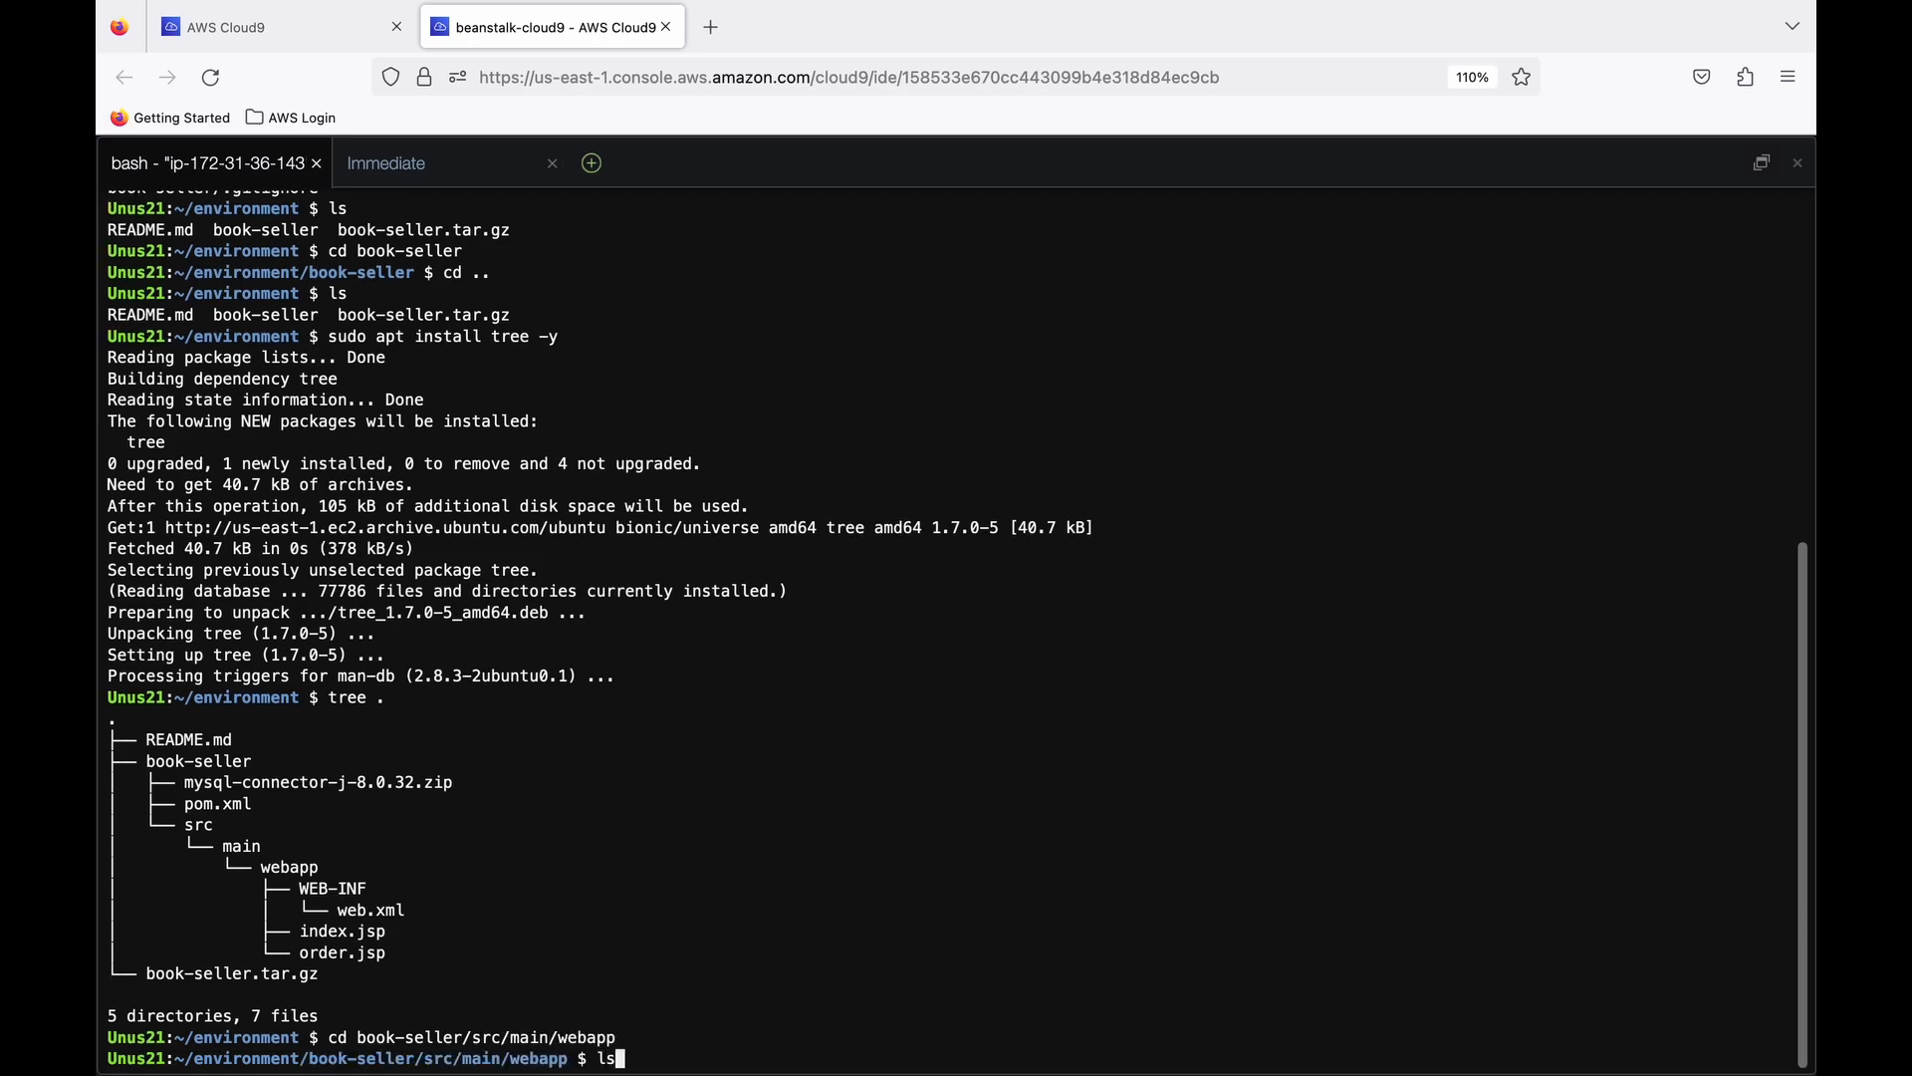
key("Return")
- Print index.jsp in the terminal and review its author form and RDS connection code
type("cat index.jsp")
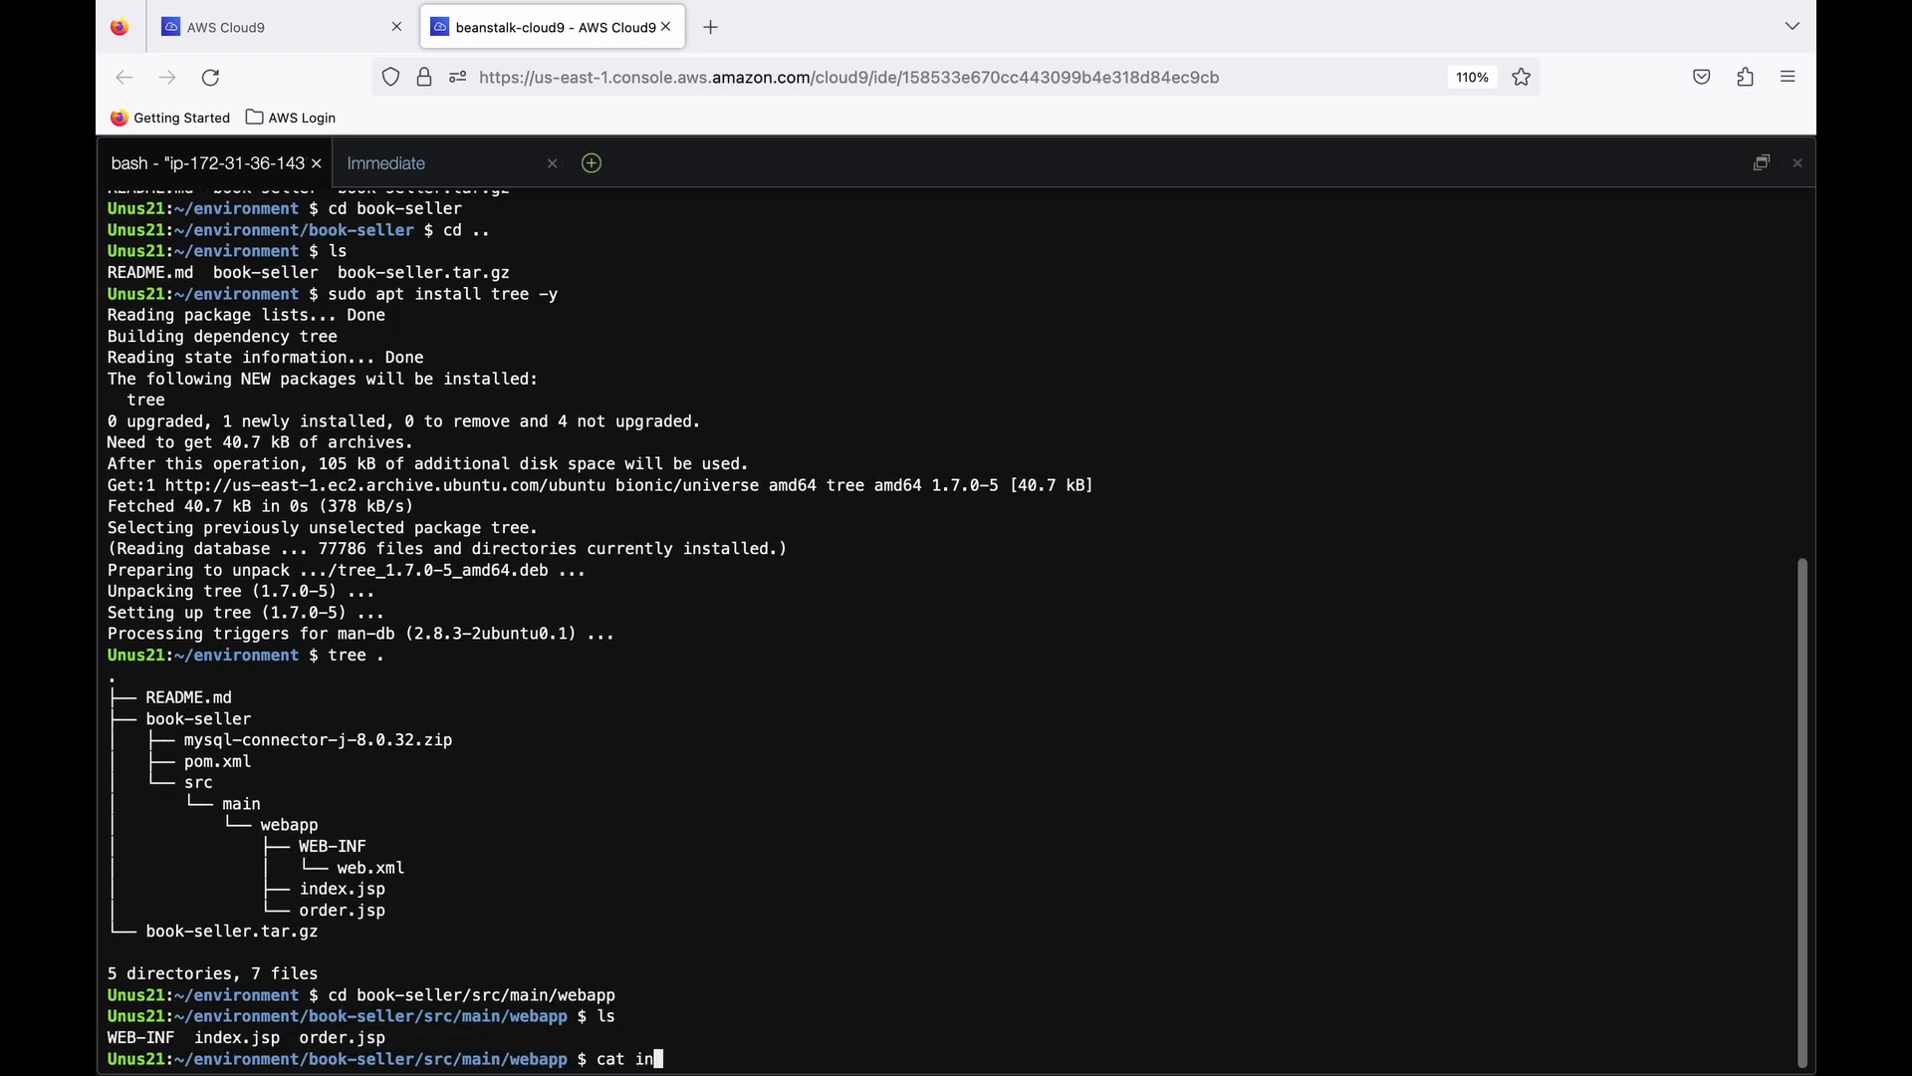
key("Return")
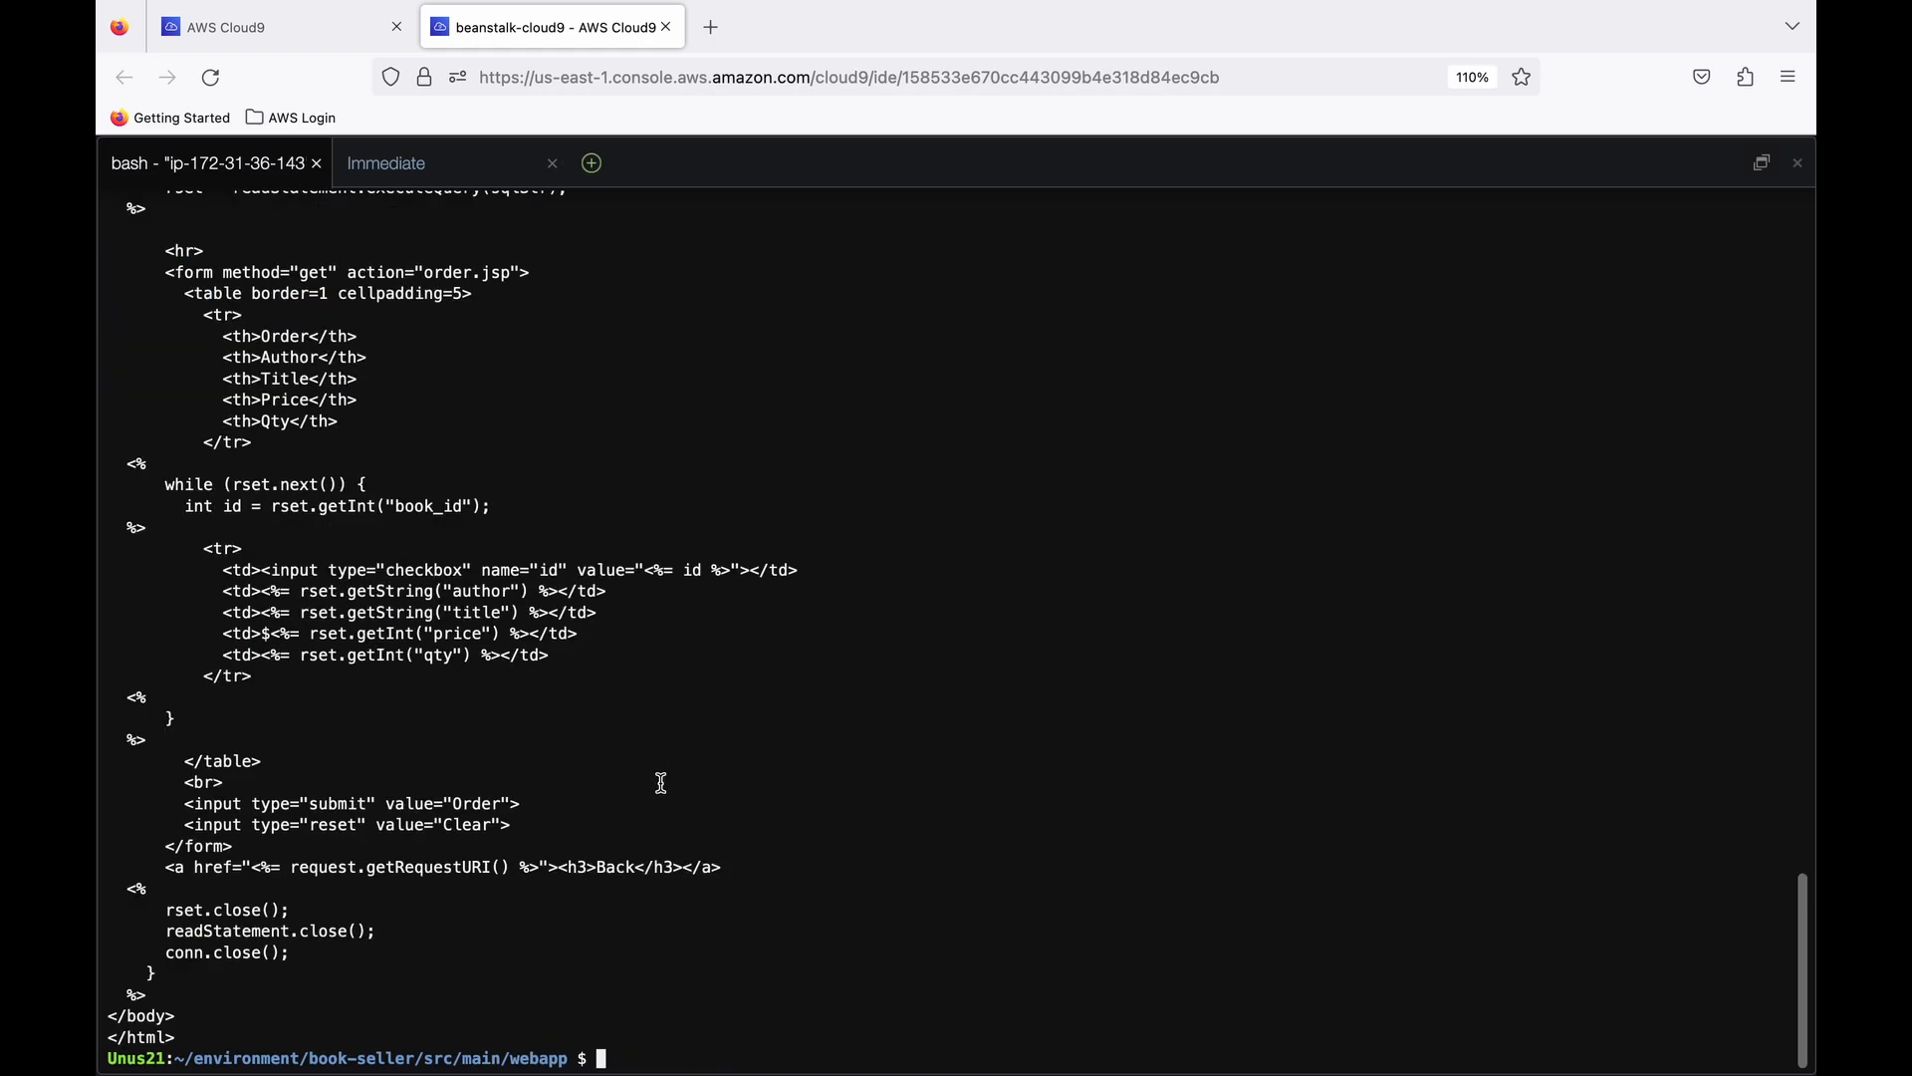
scroll(661, 783, "up", 15)
scroll(661, 782, "up", 5)
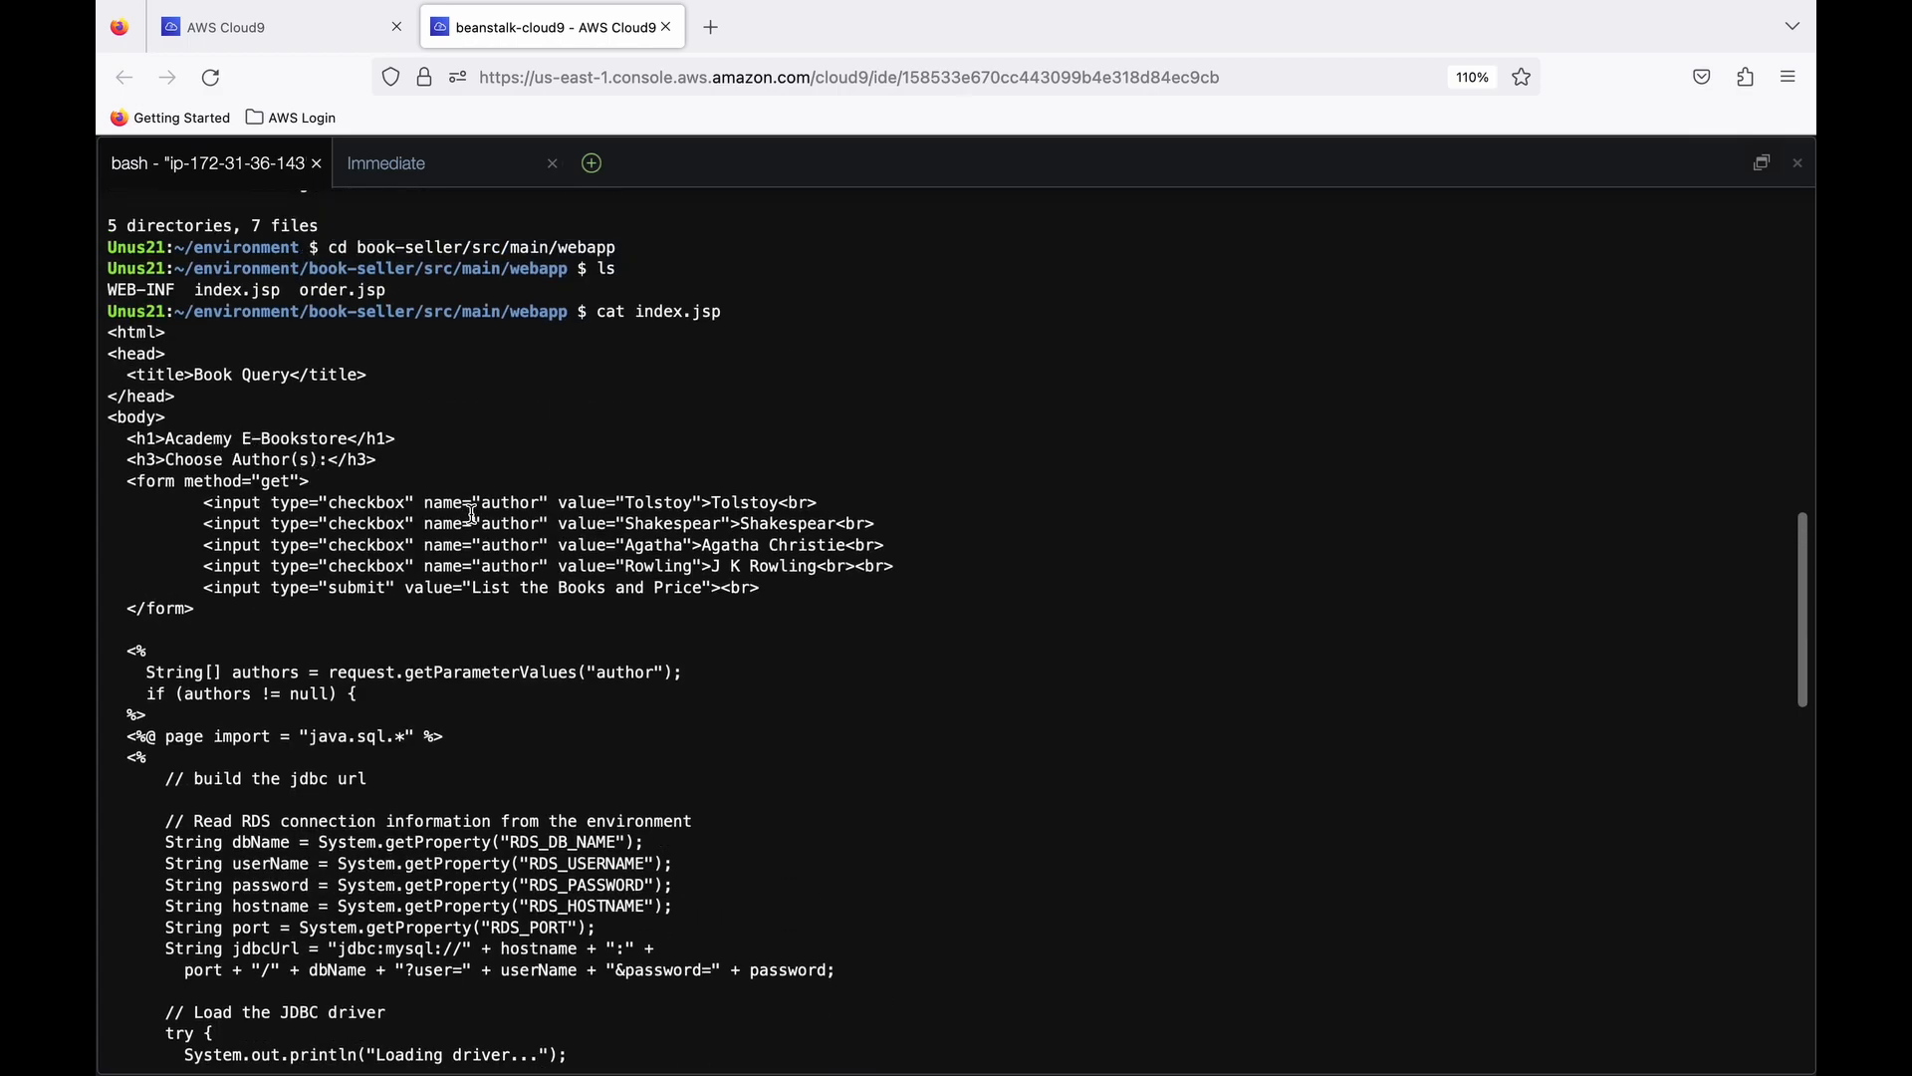
scroll(472, 513, "down", 2)
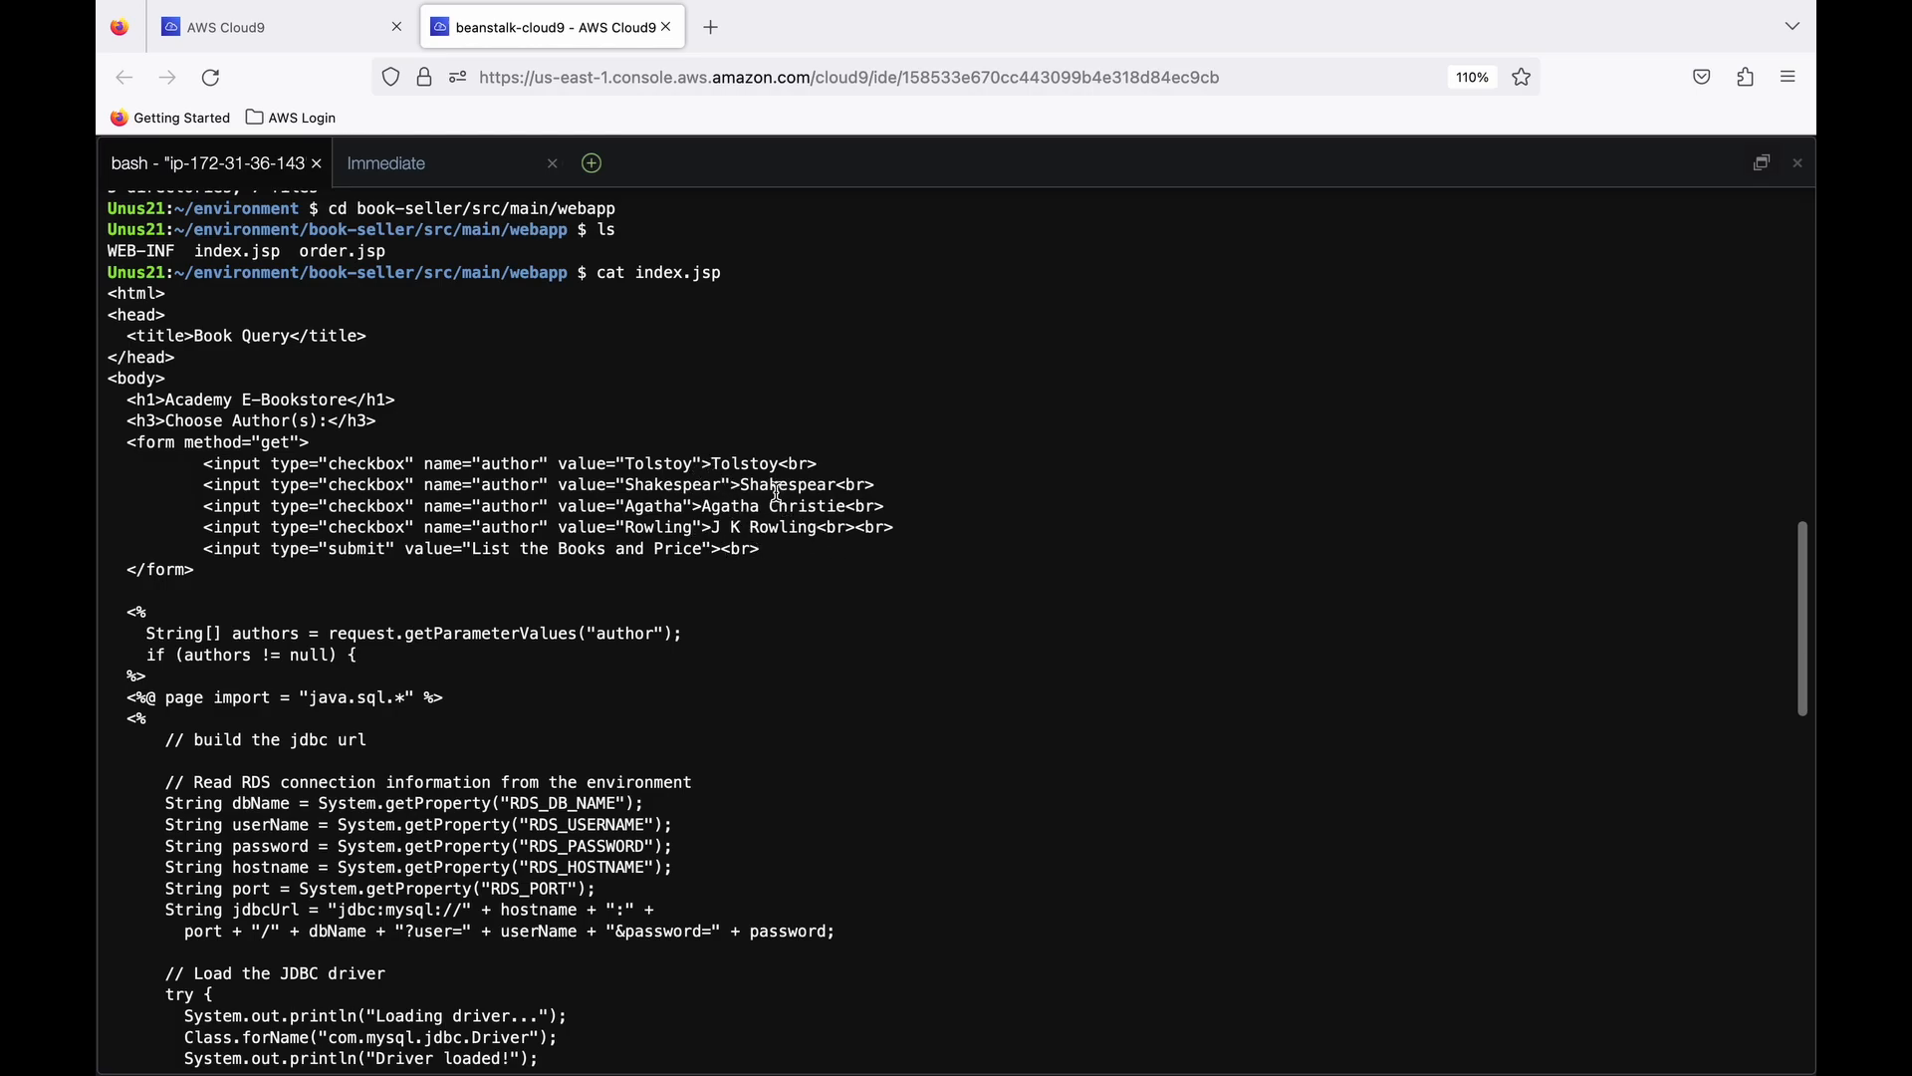
- Read through the rest of index.jsp, covering the JDBC driver loading, the author-based SQL query and the order form
scroll(768, 557, "down", 3)
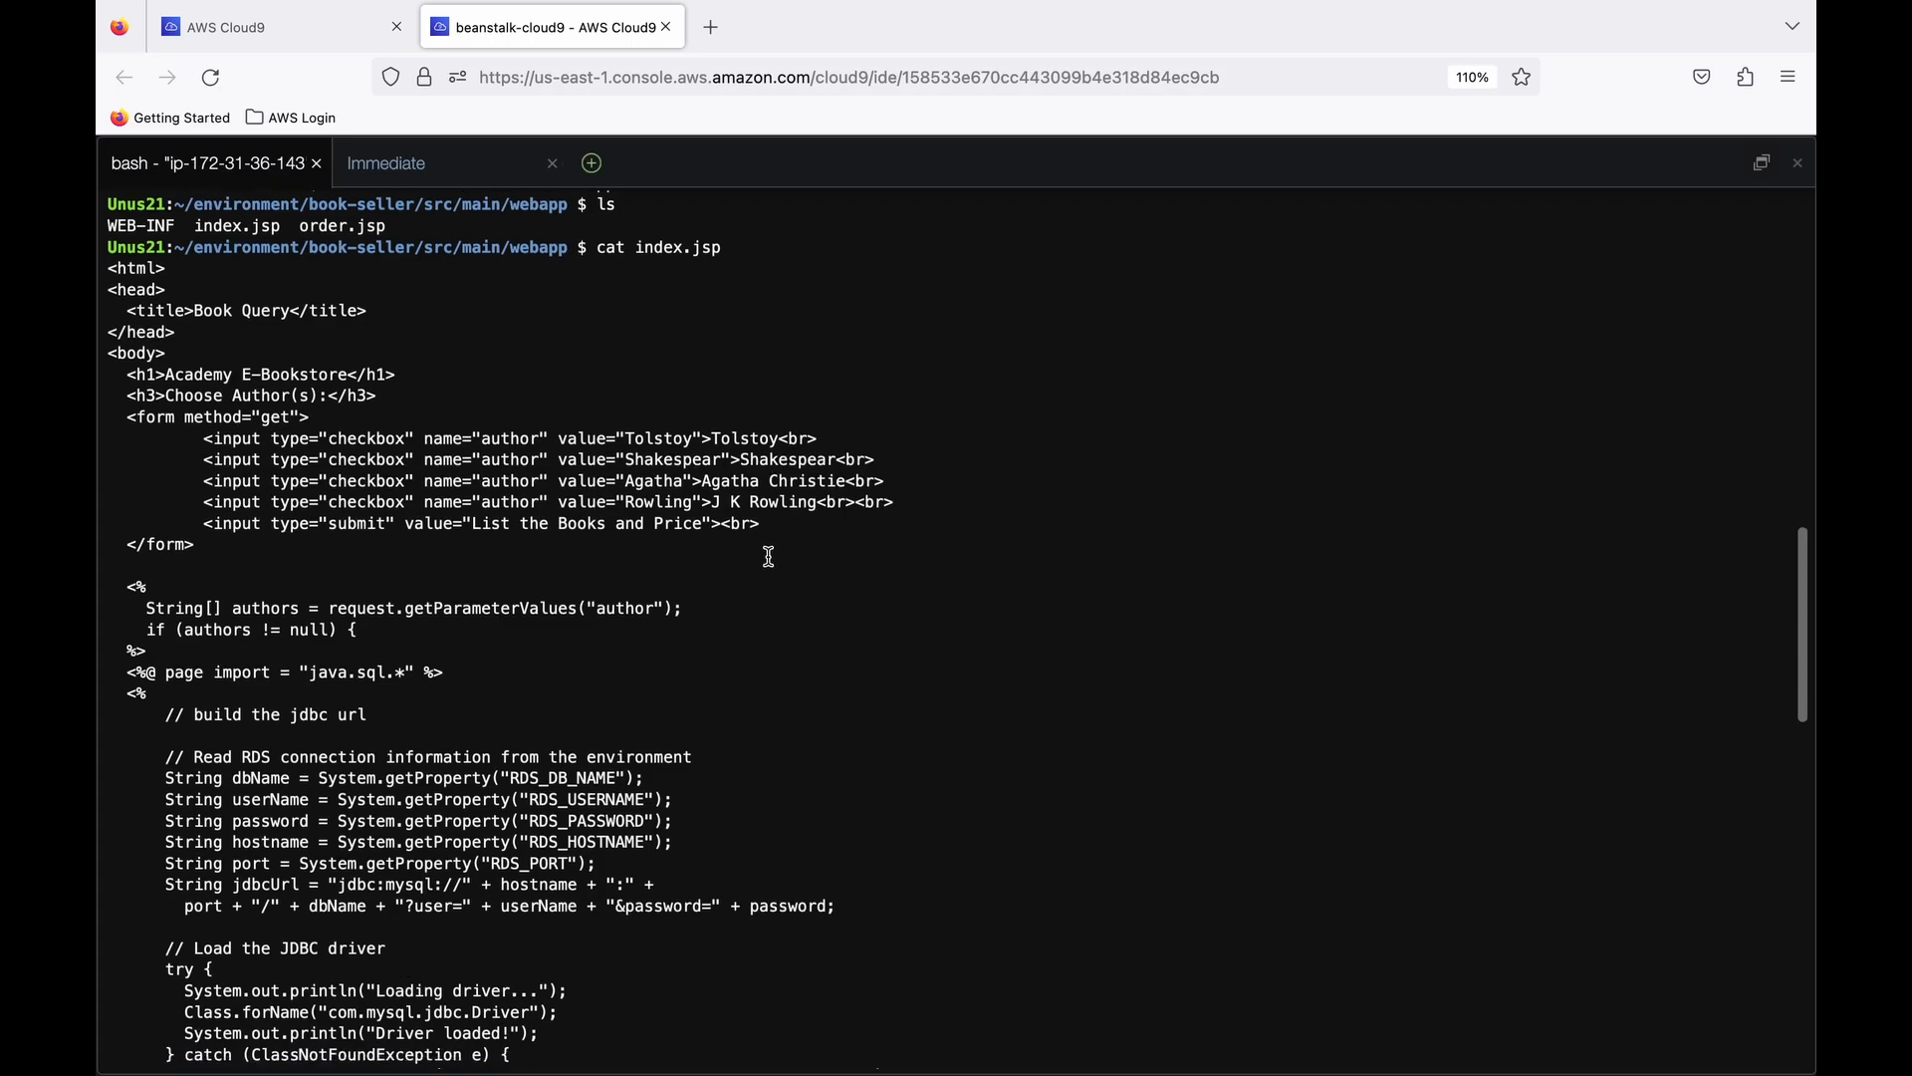
scroll(546, 609, "down", 1)
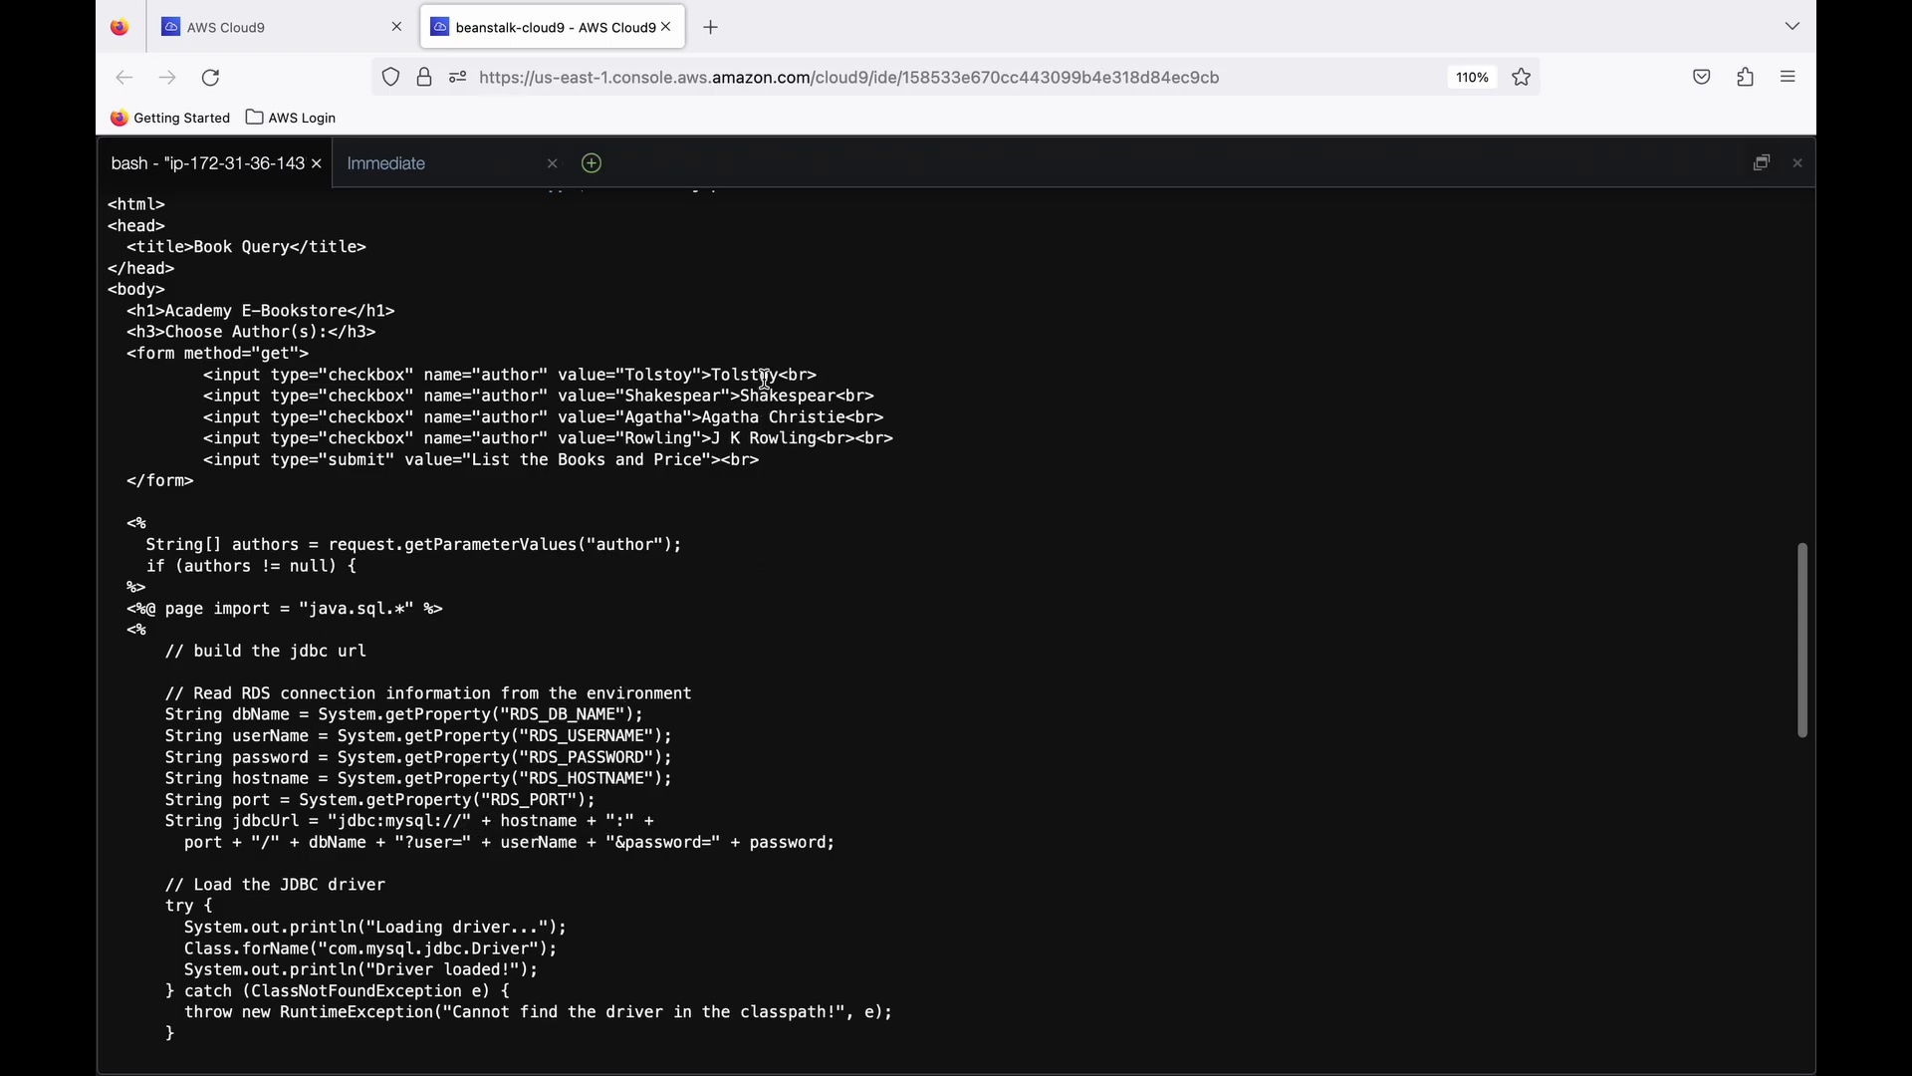
scroll(782, 513, "down", 3)
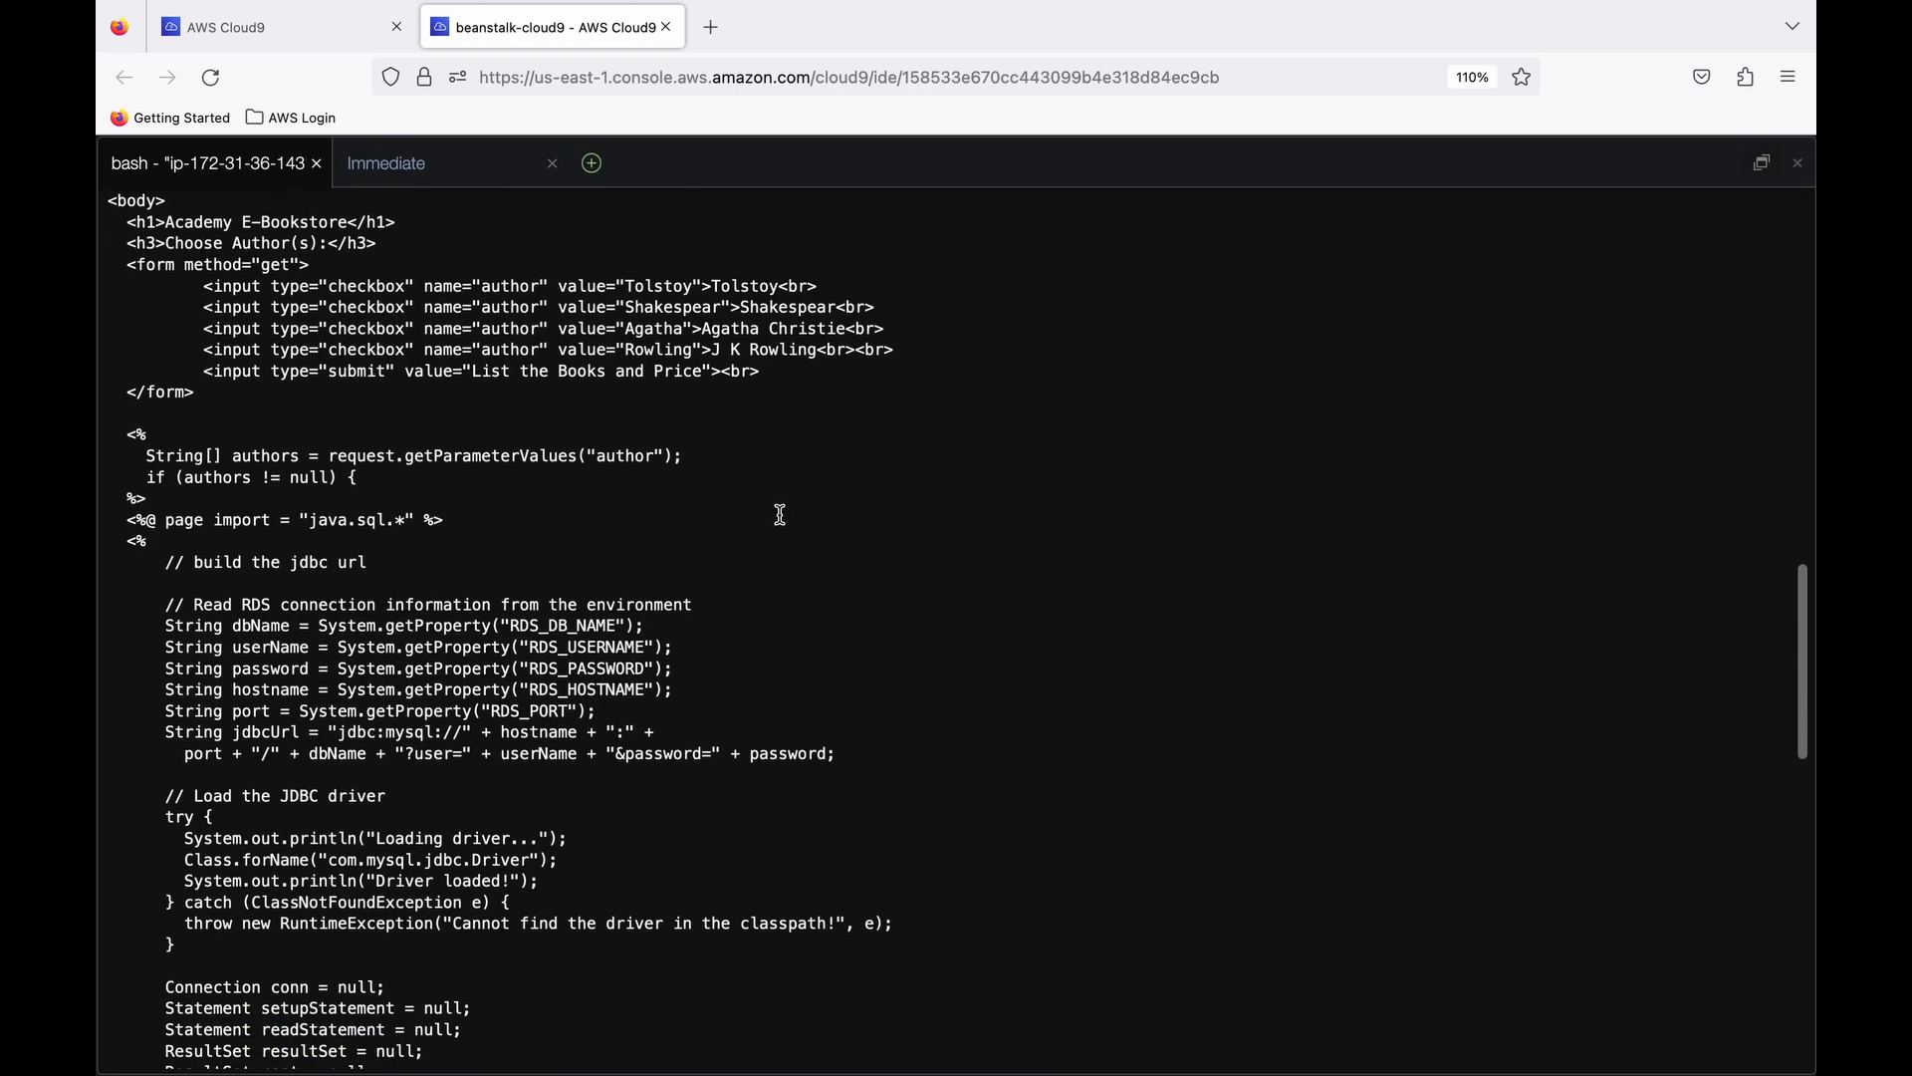
scroll(665, 678, "down", 2)
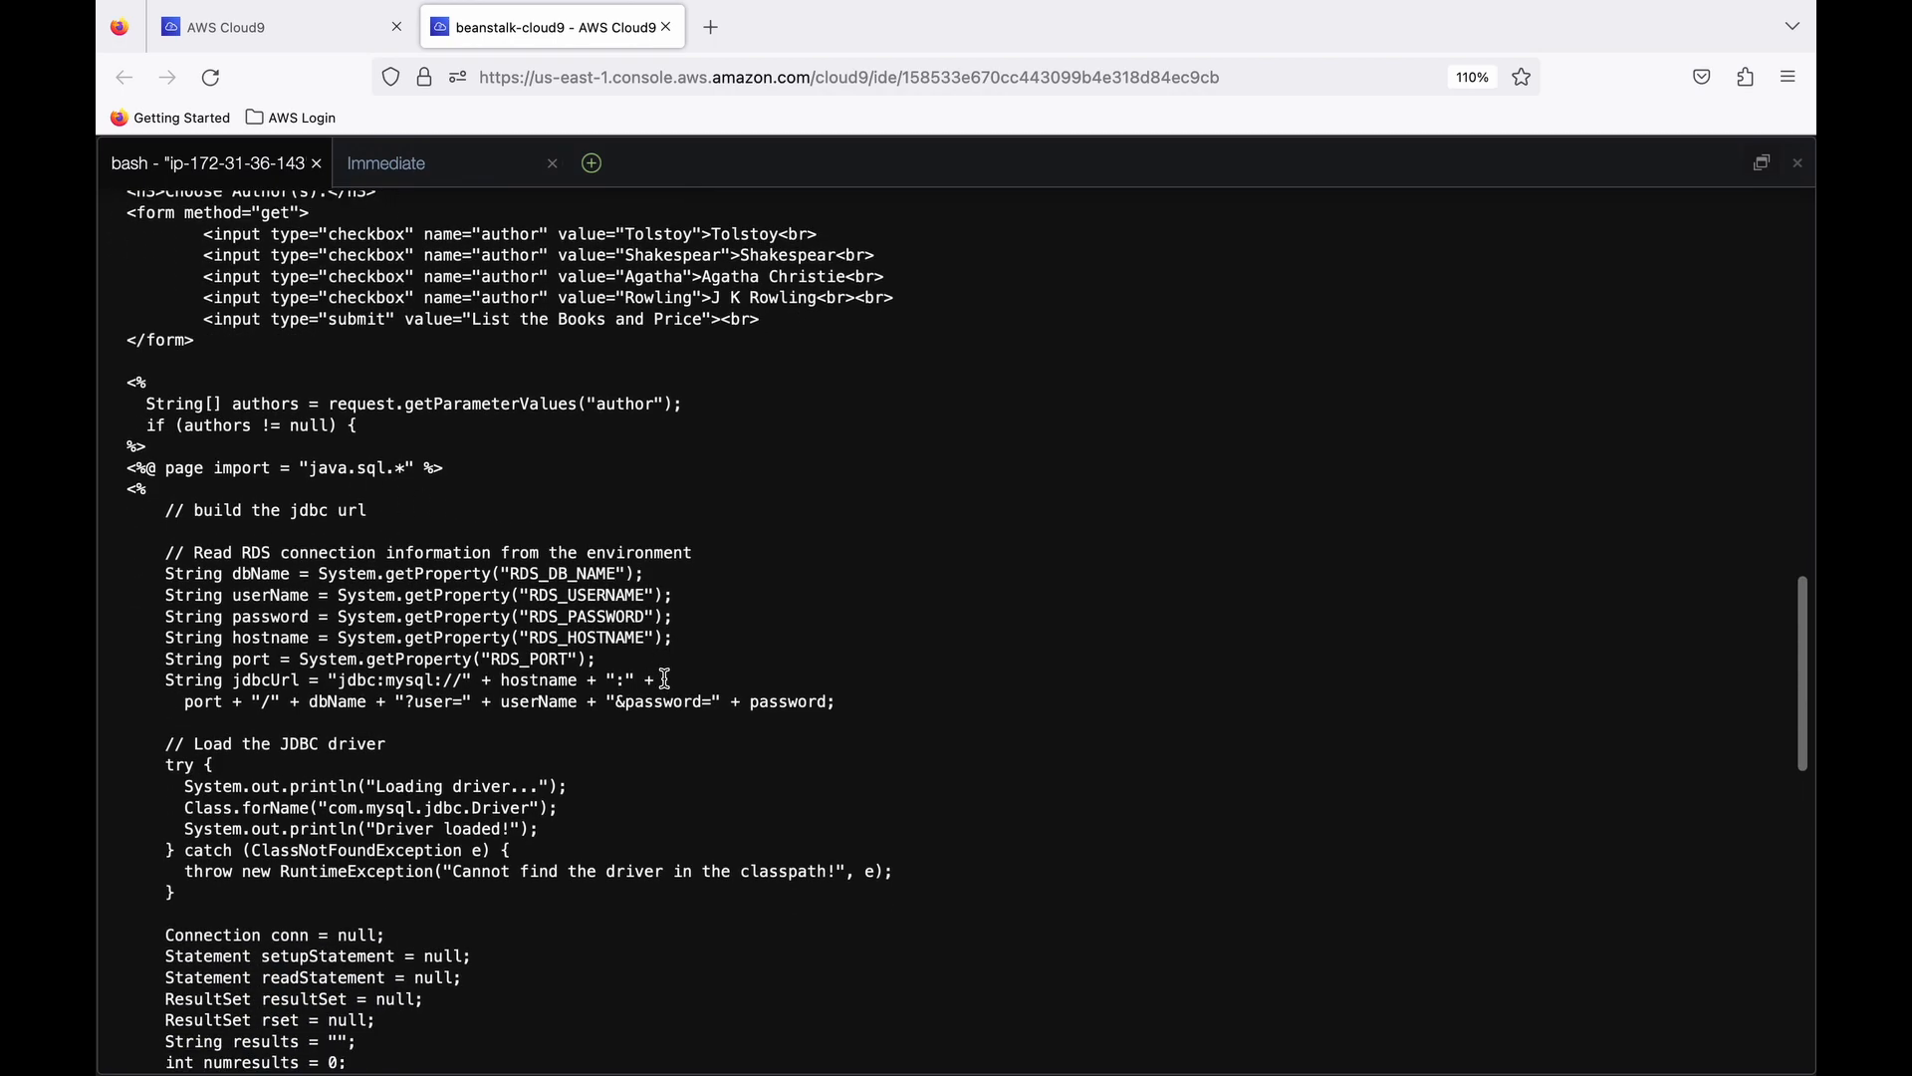
scroll(637, 697, "down", 3)
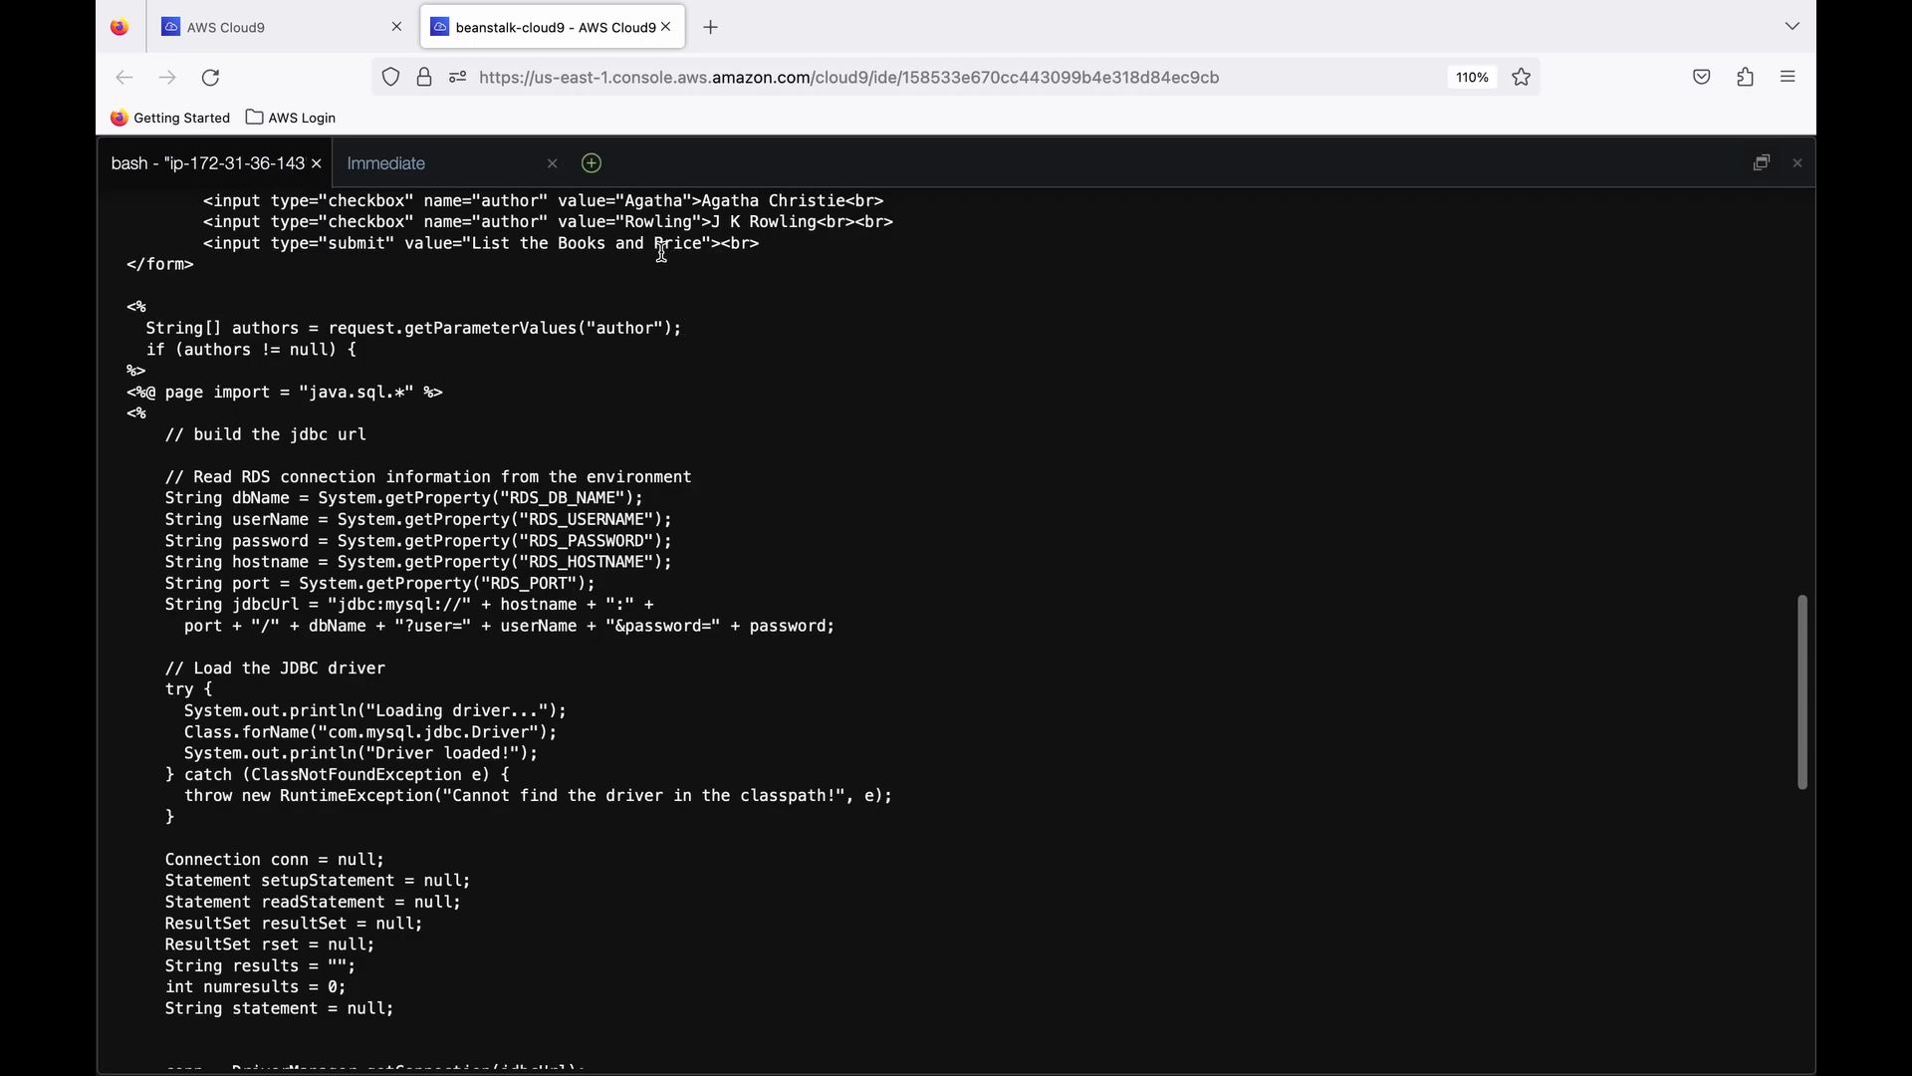
scroll(685, 355, "down", 1)
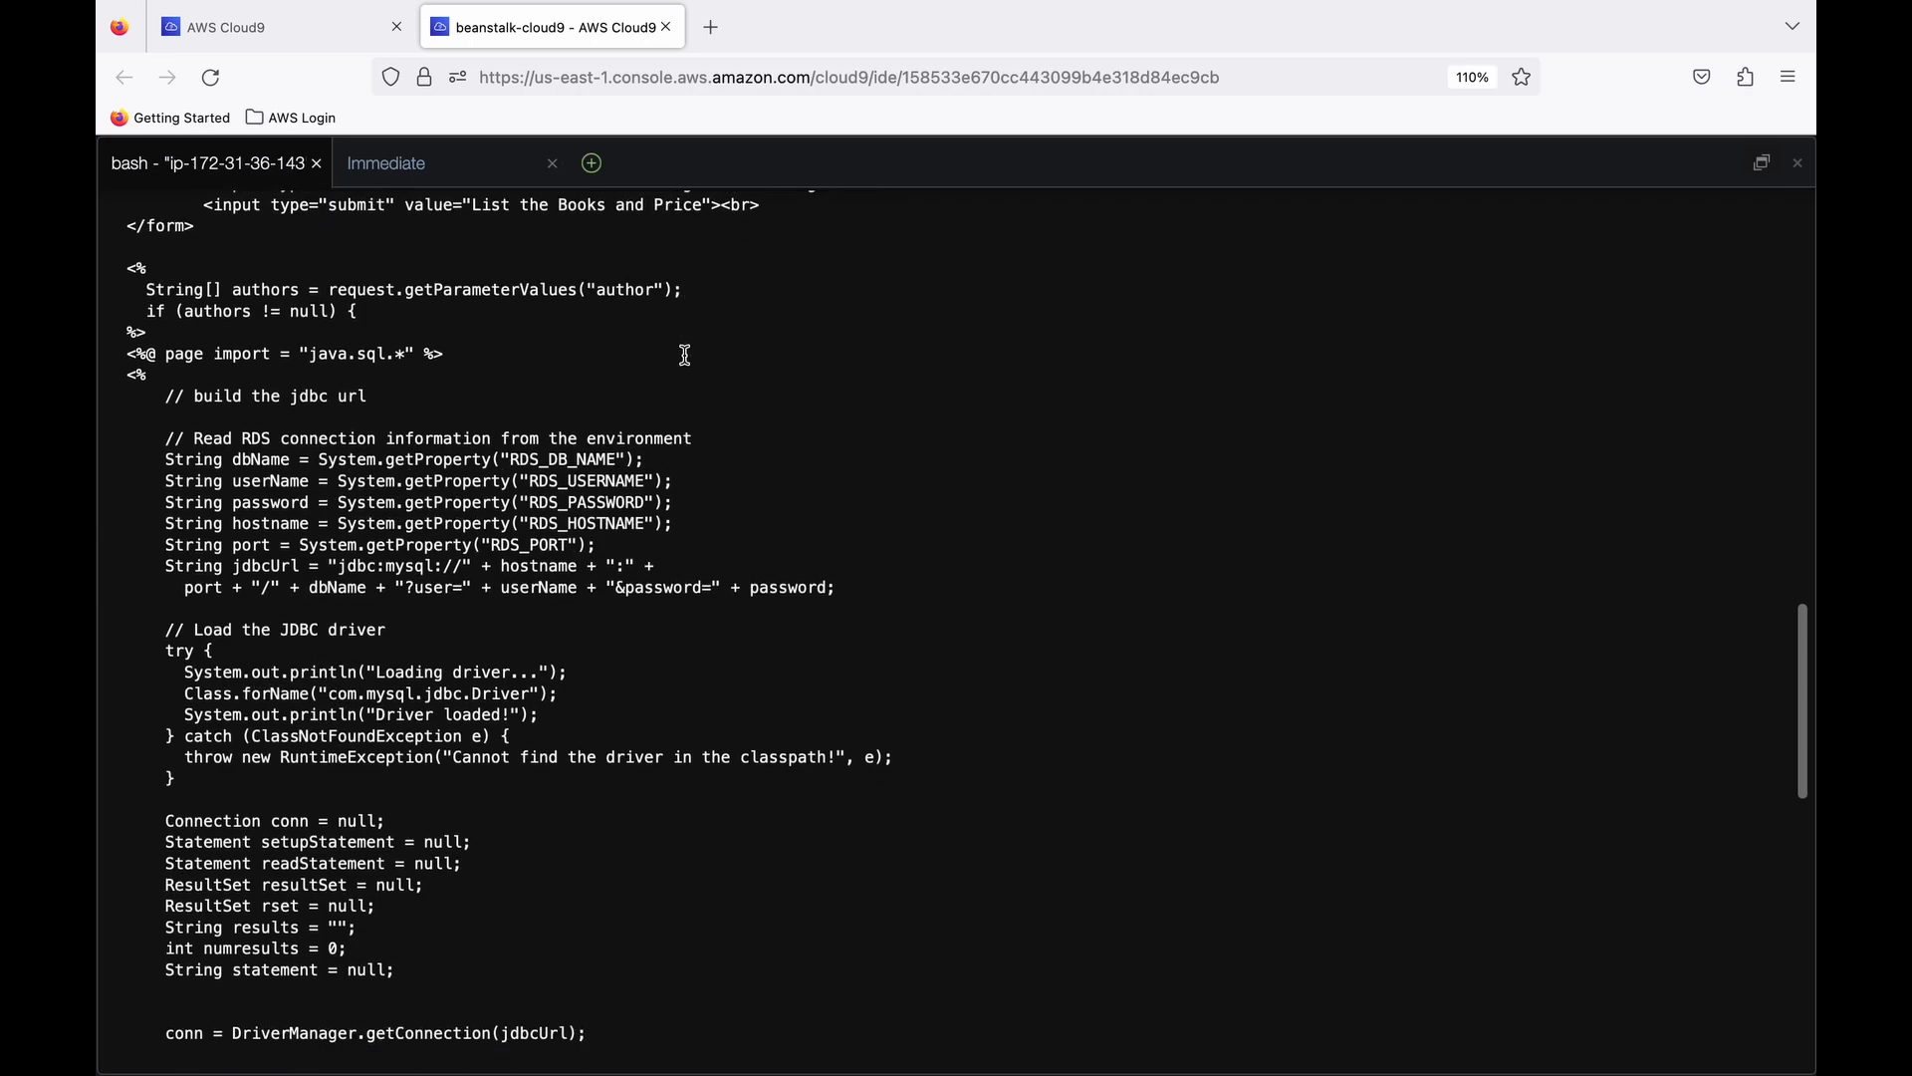
scroll(543, 498, "down", 3)
scroll(543, 498, "down", 7)
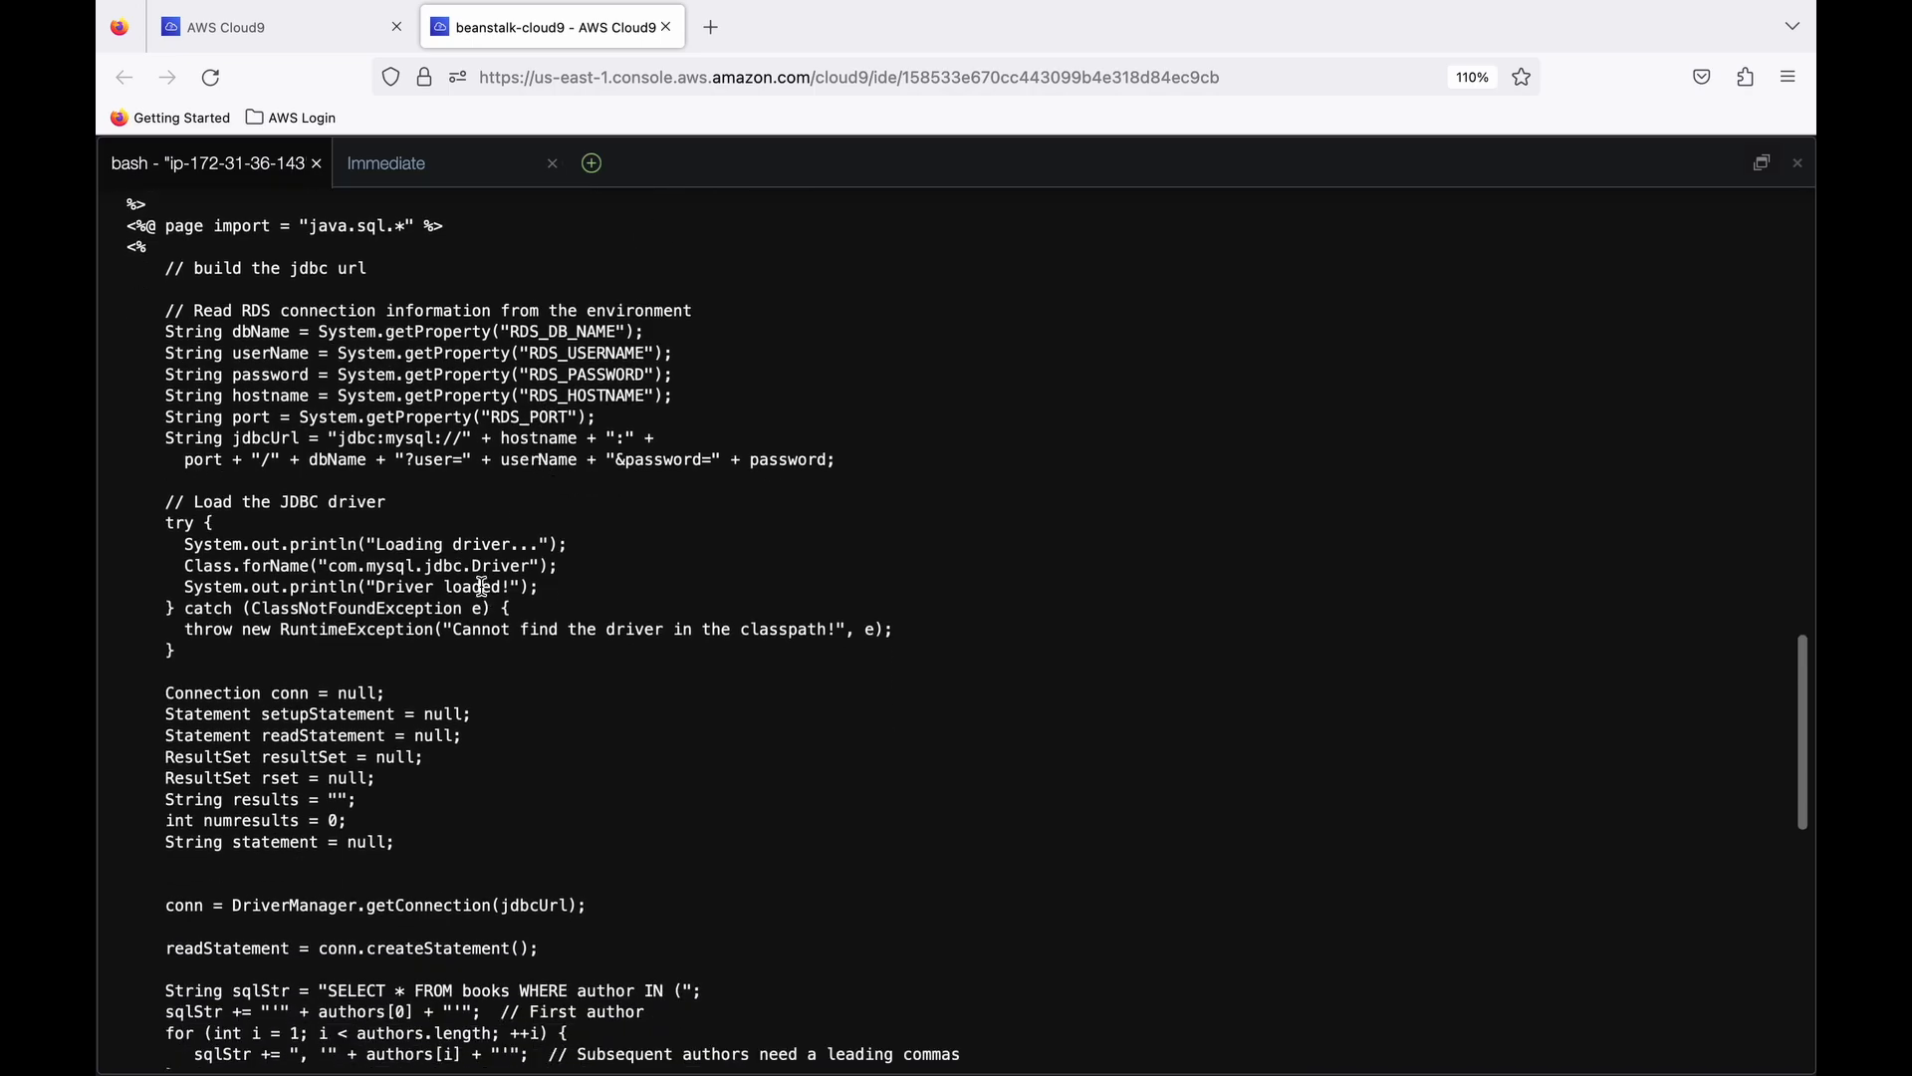
scroll(474, 570, "down", 3)
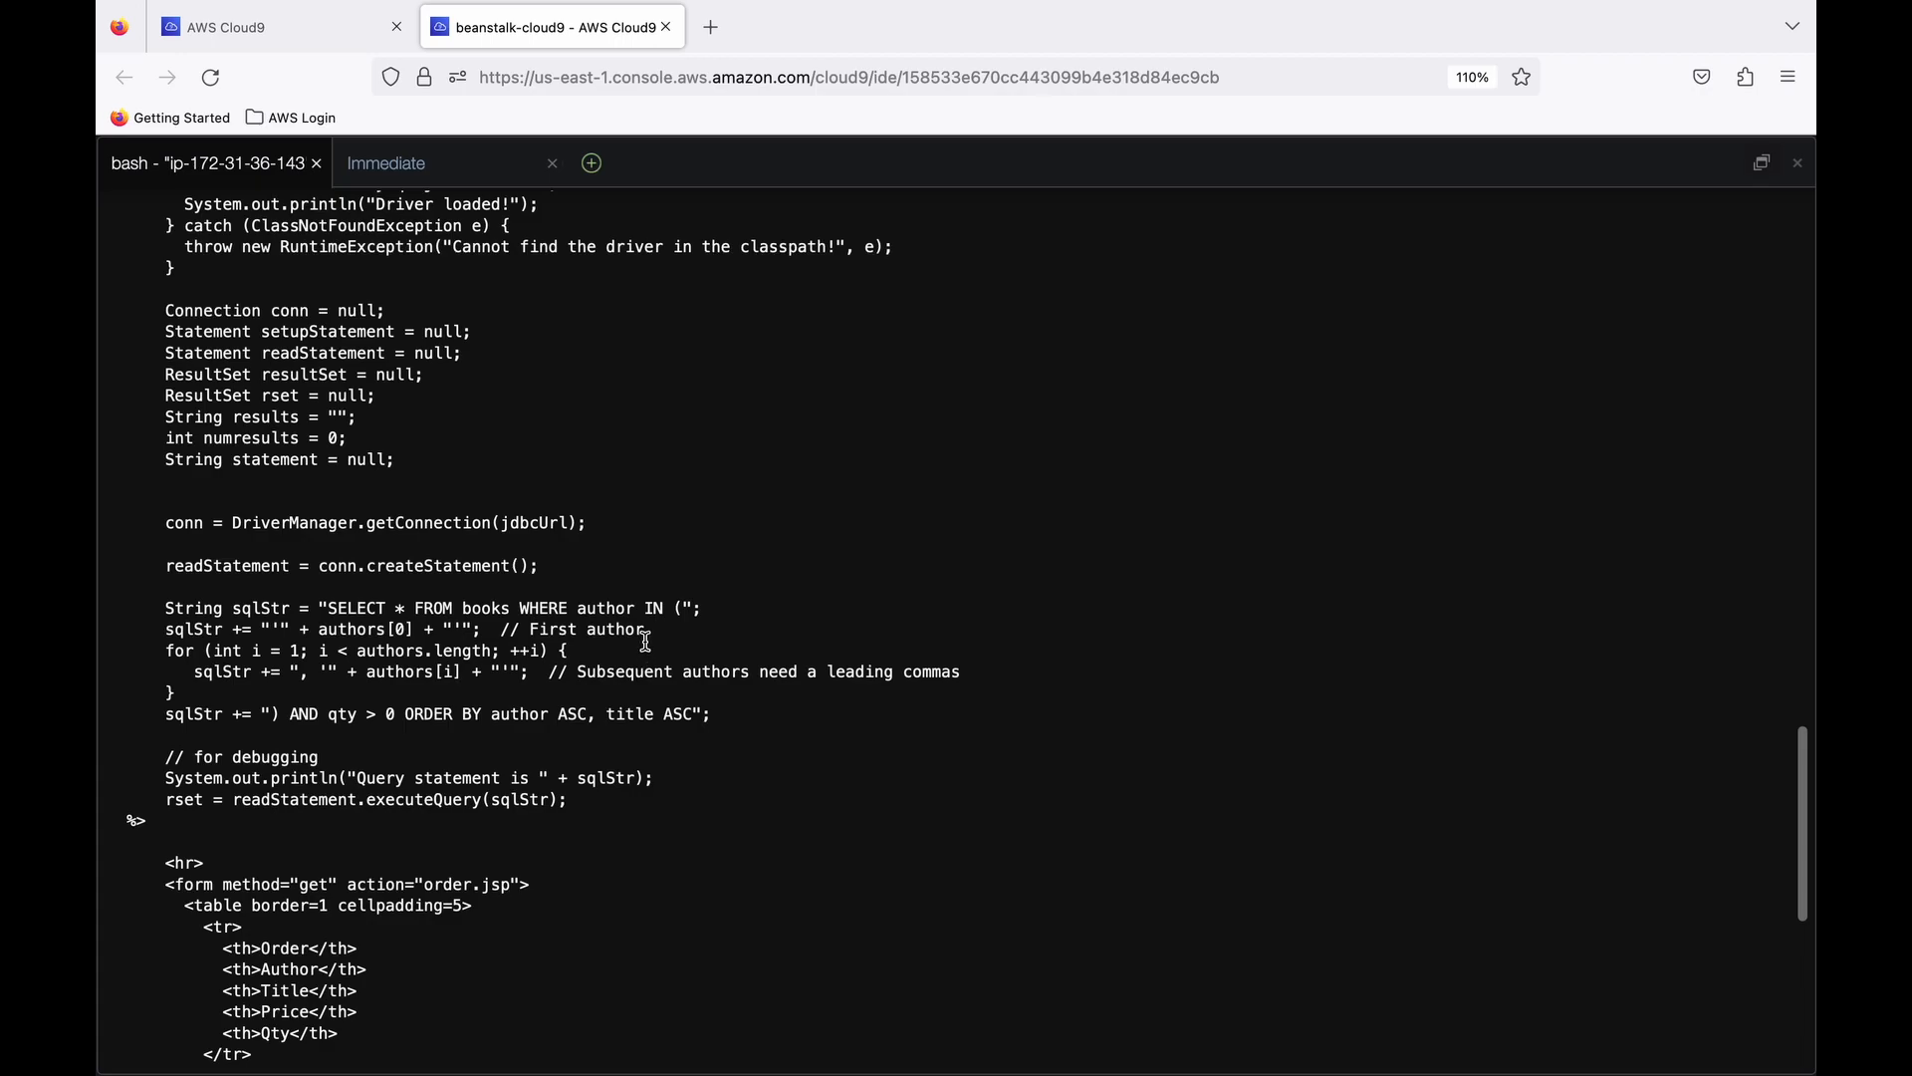
scroll(597, 641, "down", 5)
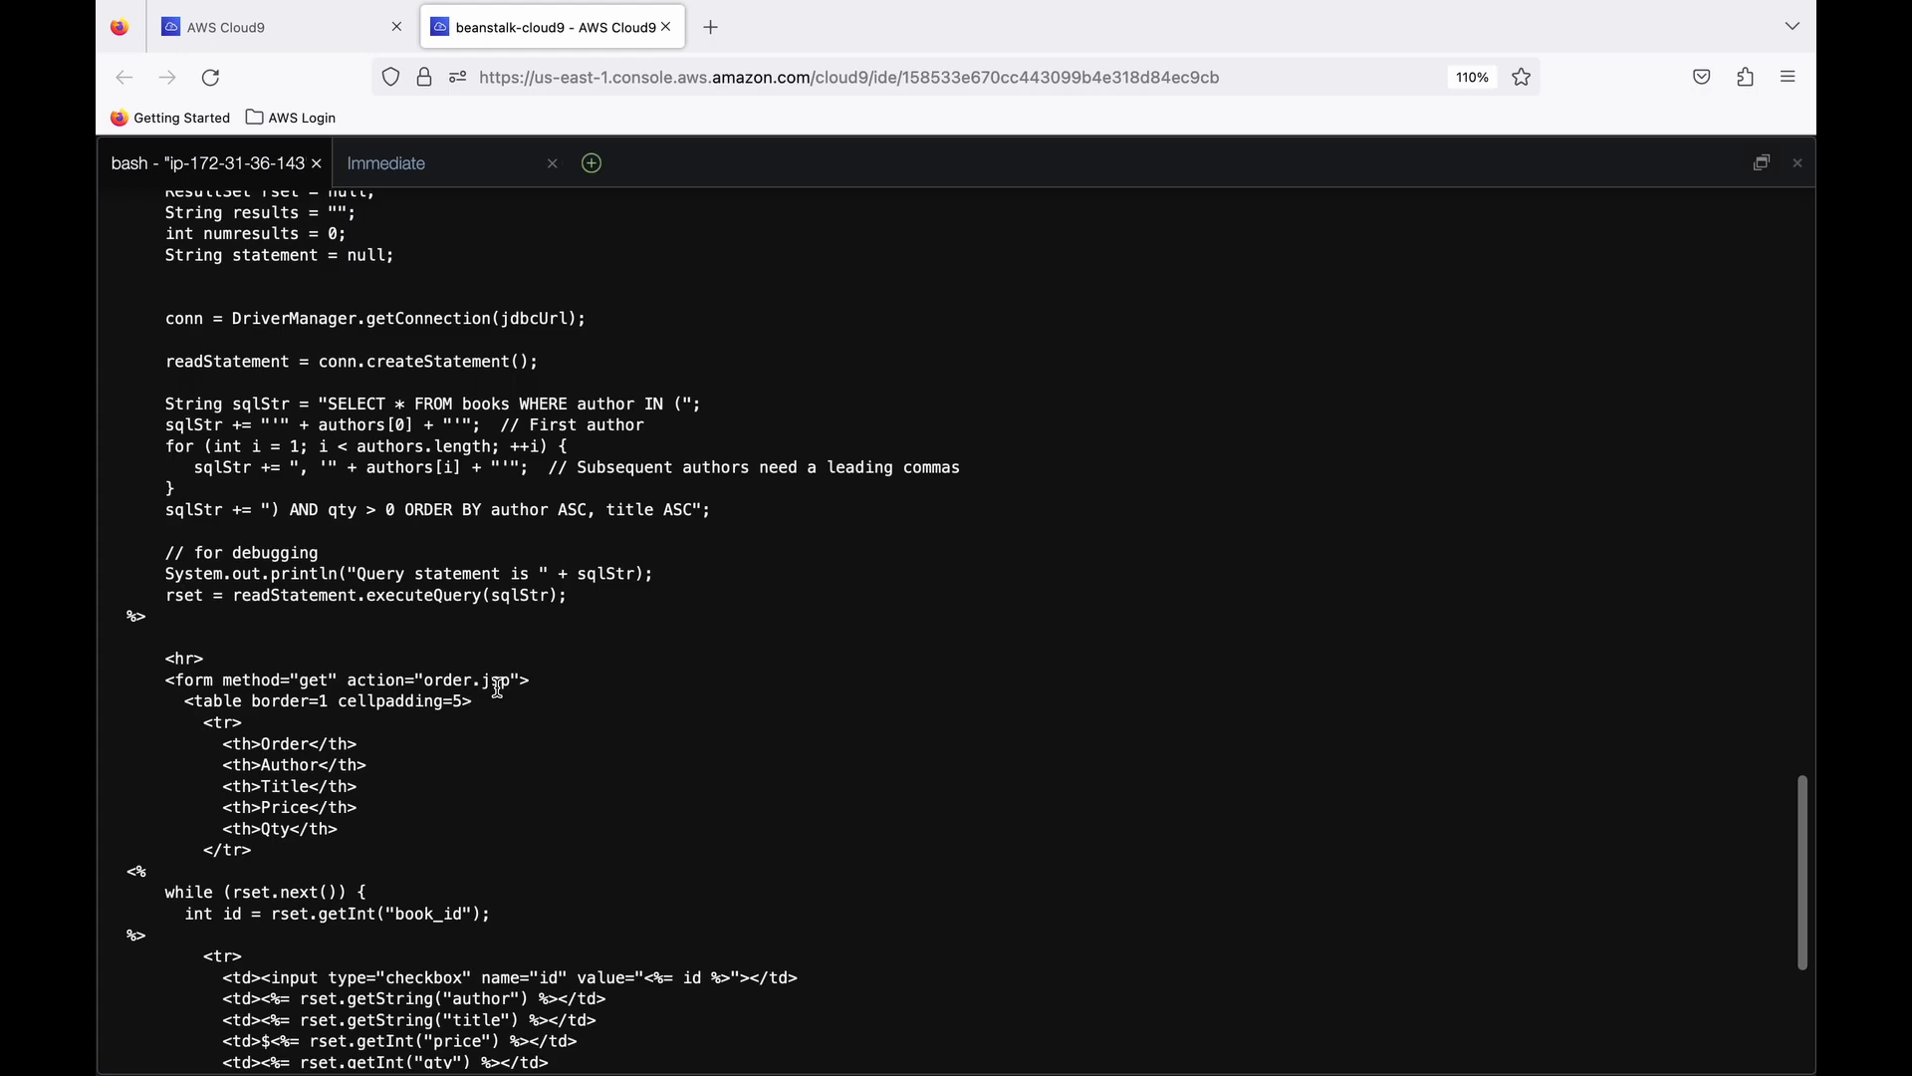
scroll(498, 688, "down", 10)
- Print the contents of order.jsp in the terminal
type("cat order.jsp")
key("Return")
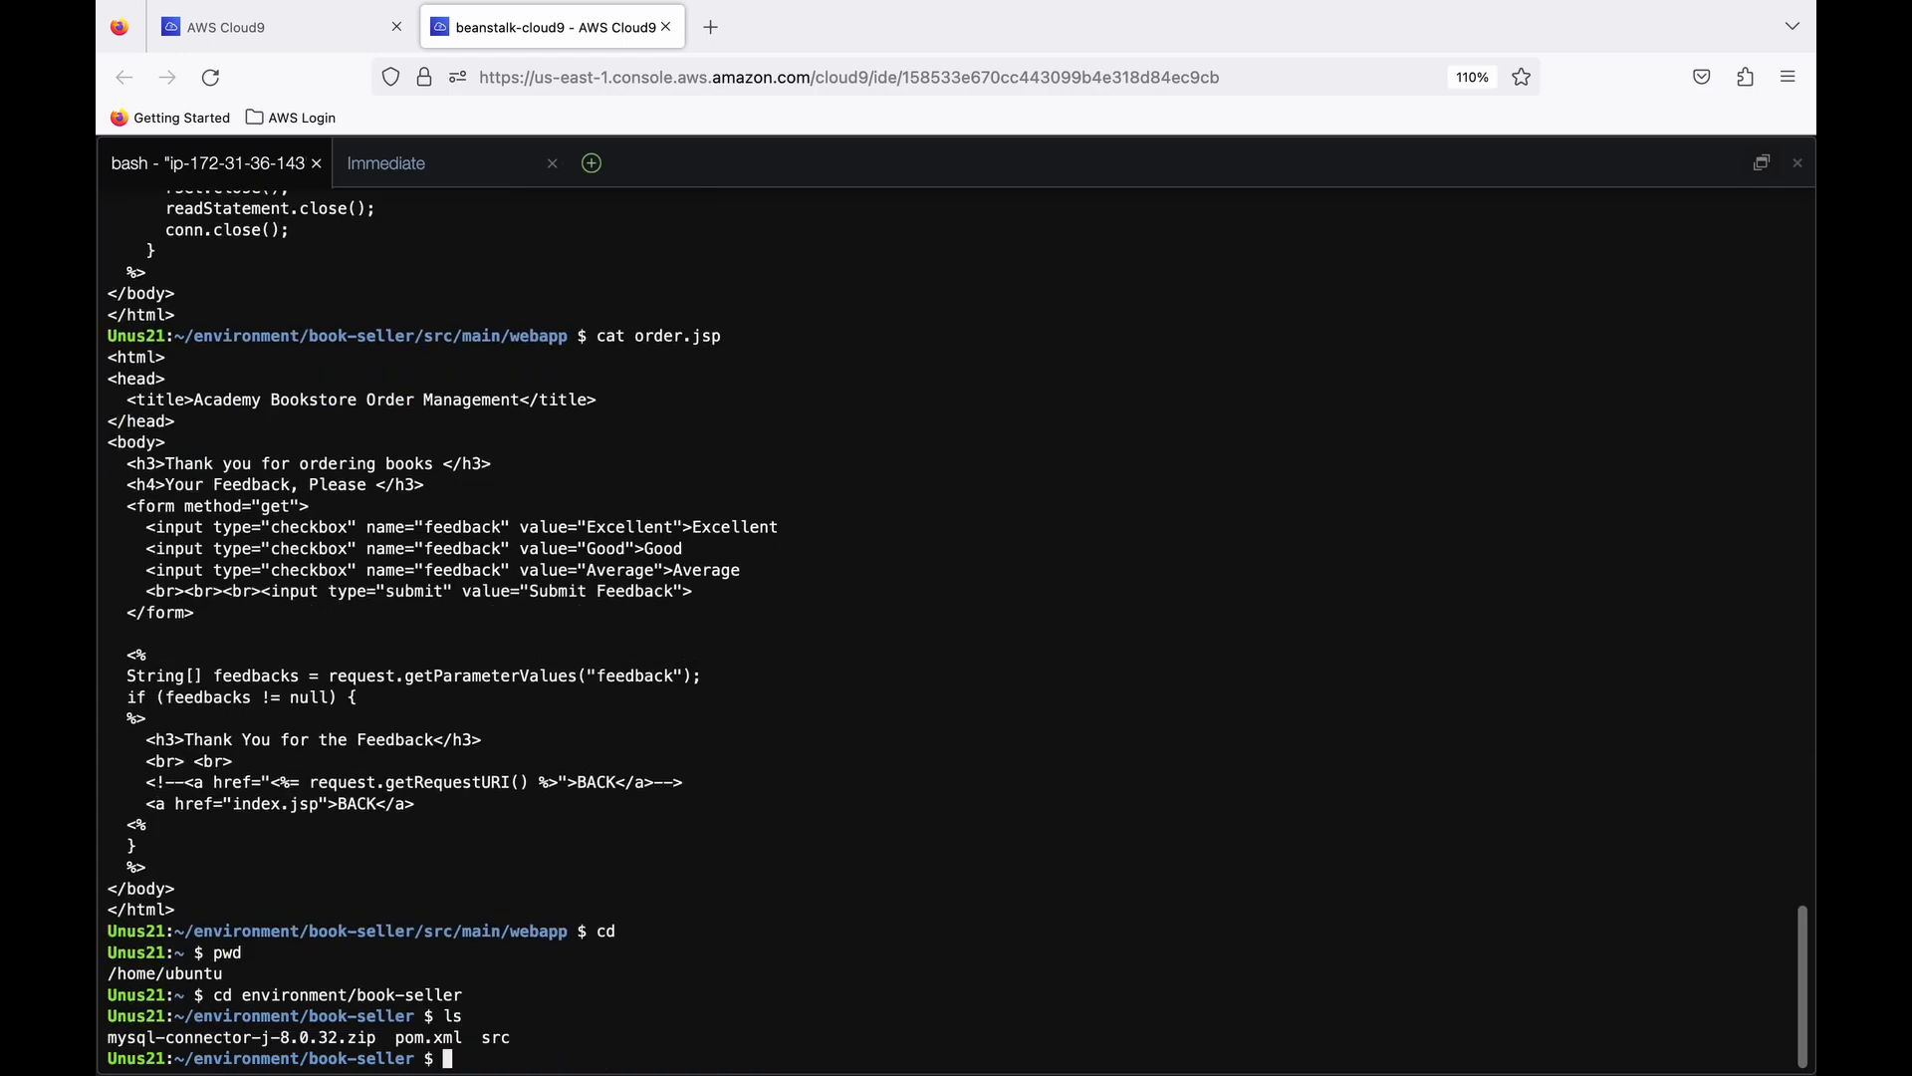
- Install Maven with sudo apt install maven -y and check the installation with mvn --version
type("sudo apt install maven -y")
key("Return")
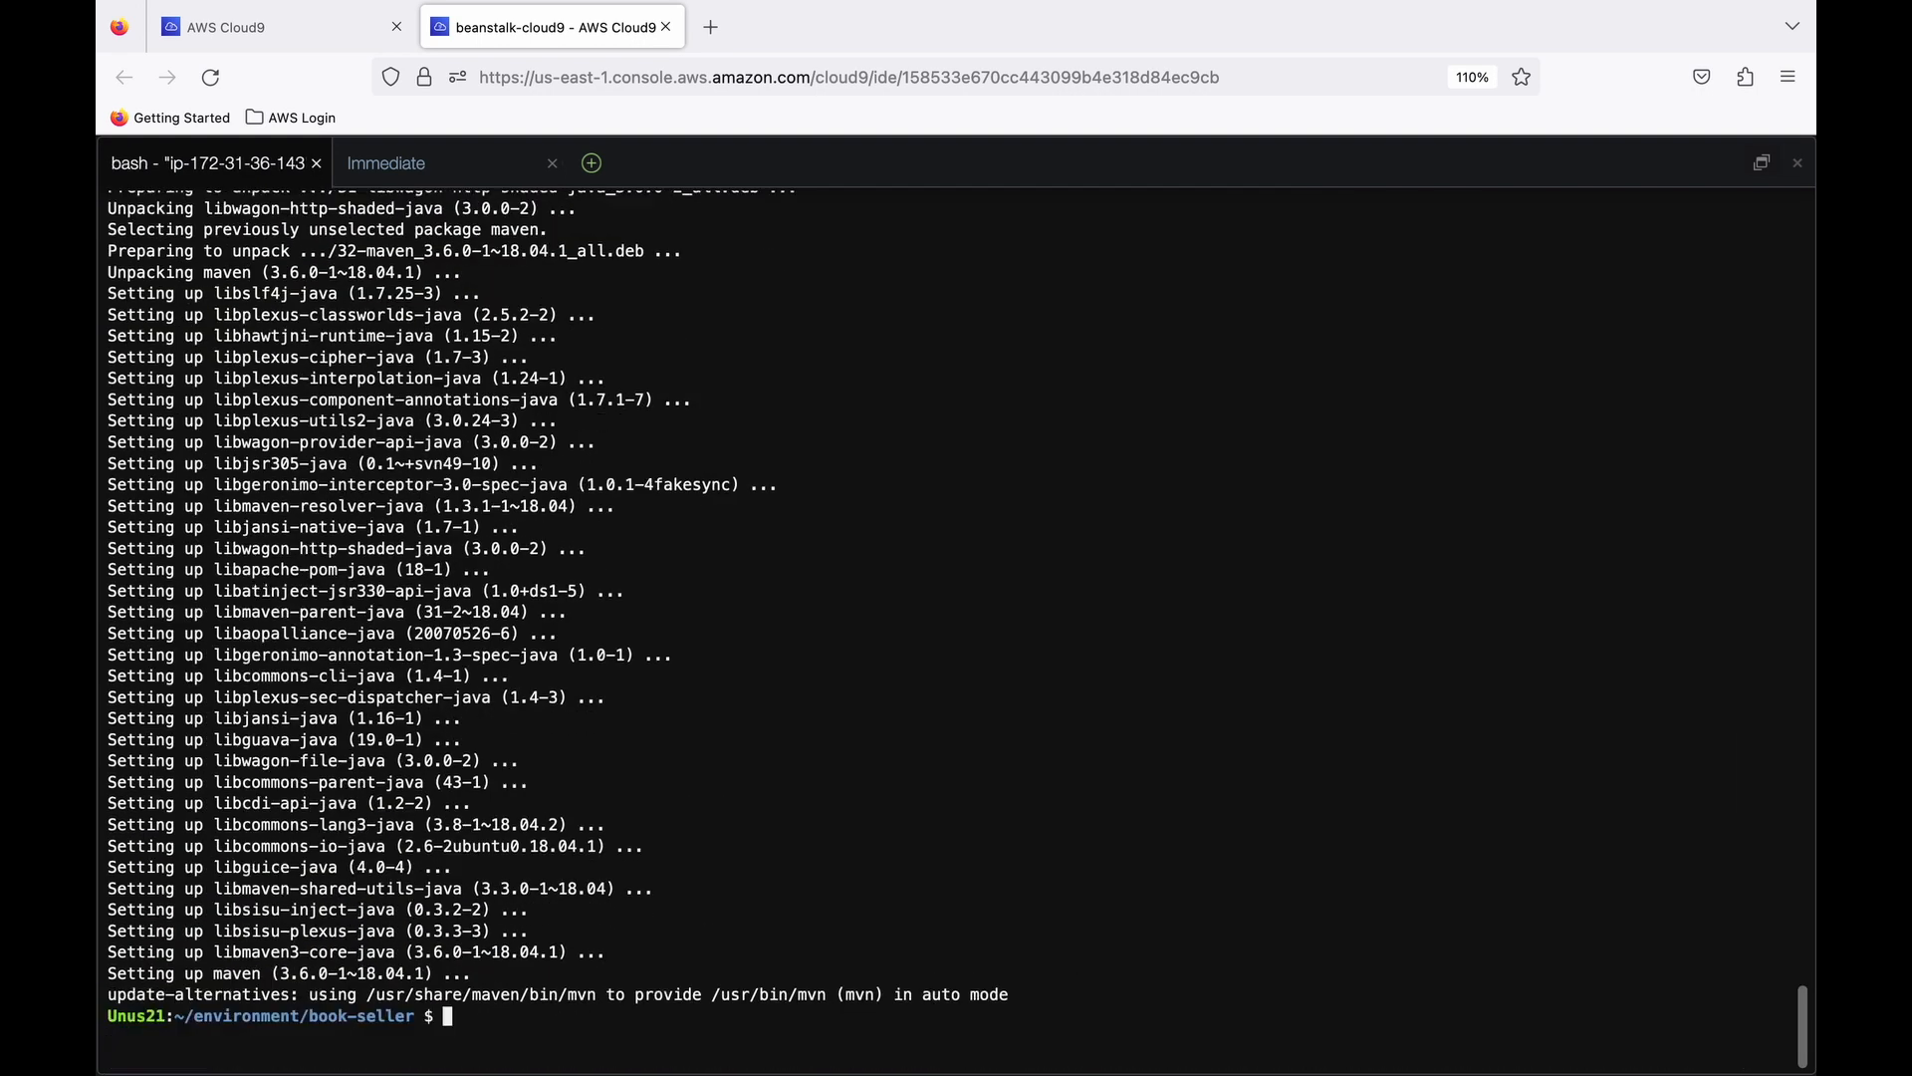
type("mvn --version")
key("Return")
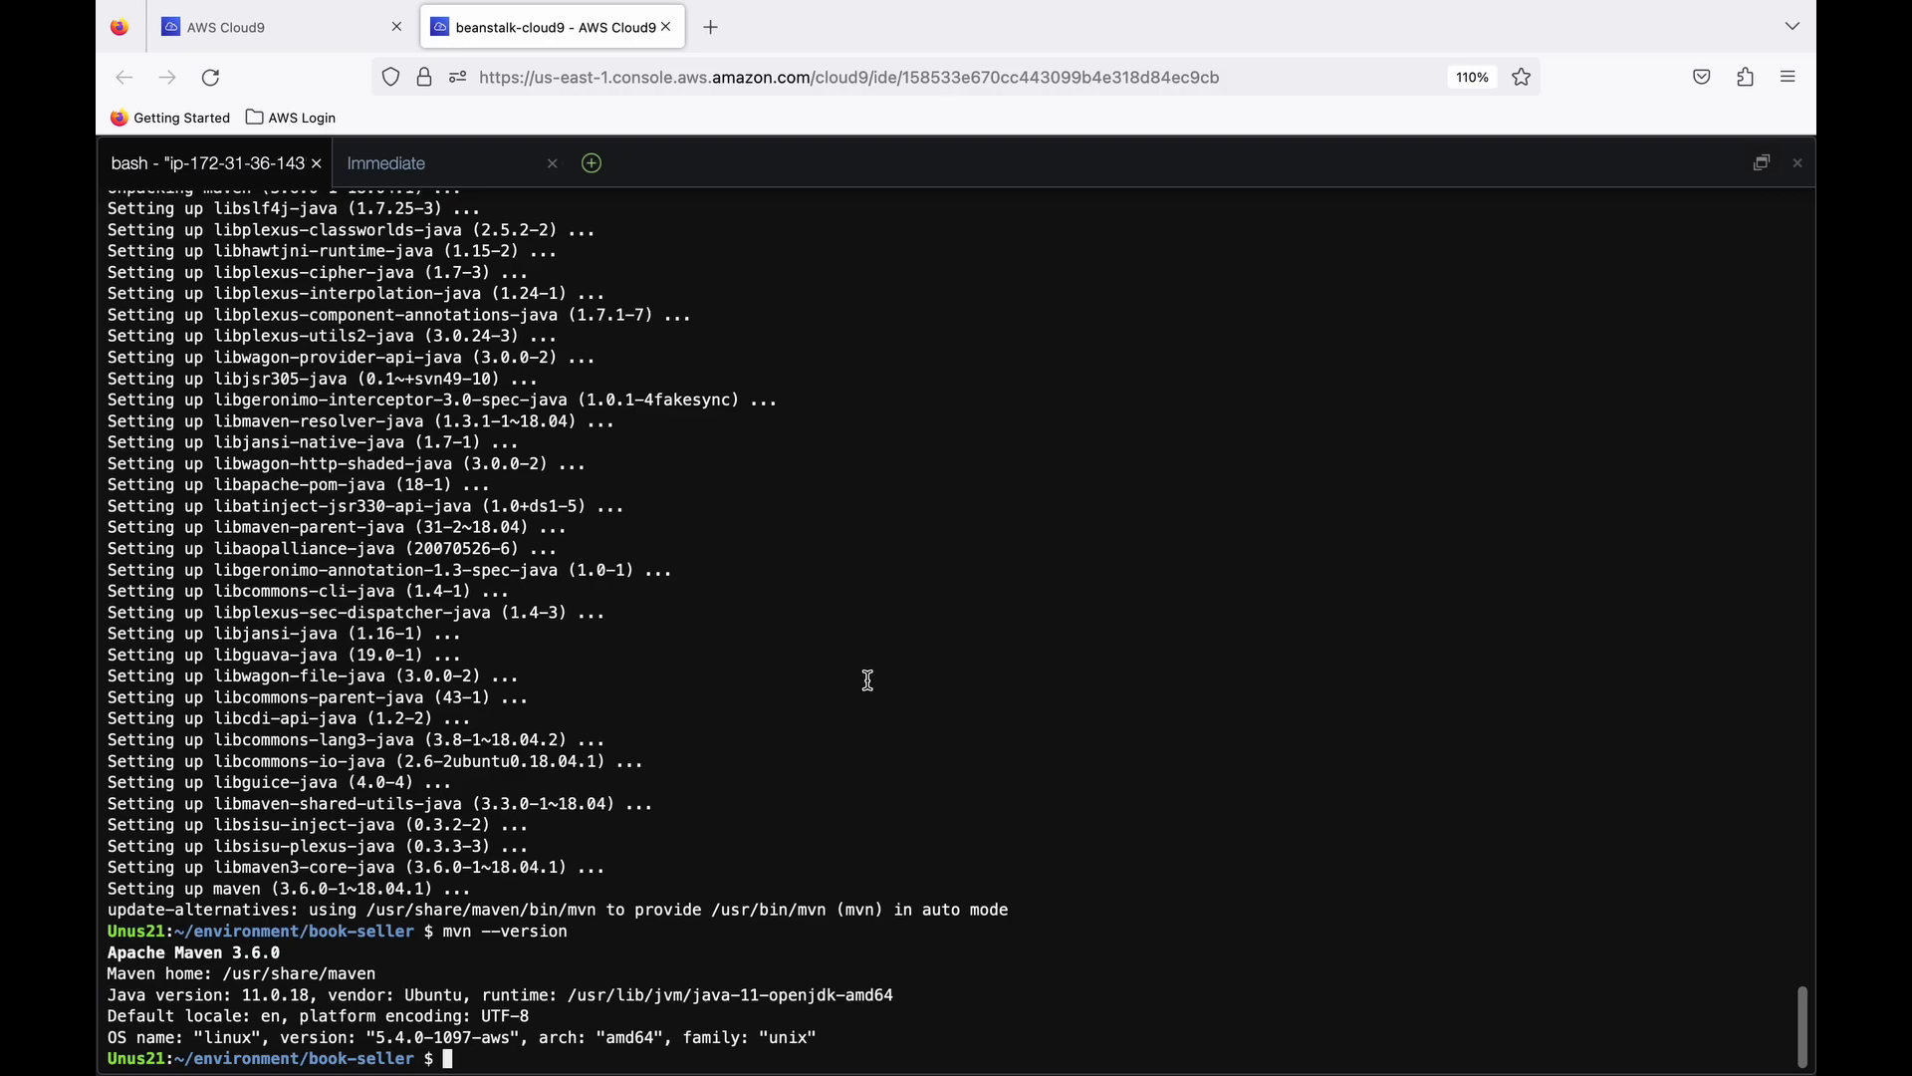
- Build the book-seller project in its root directory with mvn clean package
type("mvn clran package")
key("Left")
key("Left")
key("Left")
key("Left")
key("Left")
key("Left")
key("Left")
key("Left")
key("Left")
key("Left")
key("BackSpace")
type("e")
key("Right")
key("Right")
key("Right")
key("Right")
key("Right")
key("Right")
key("Right")
key("Right")
key("Right")
key("Right")
key("Return")
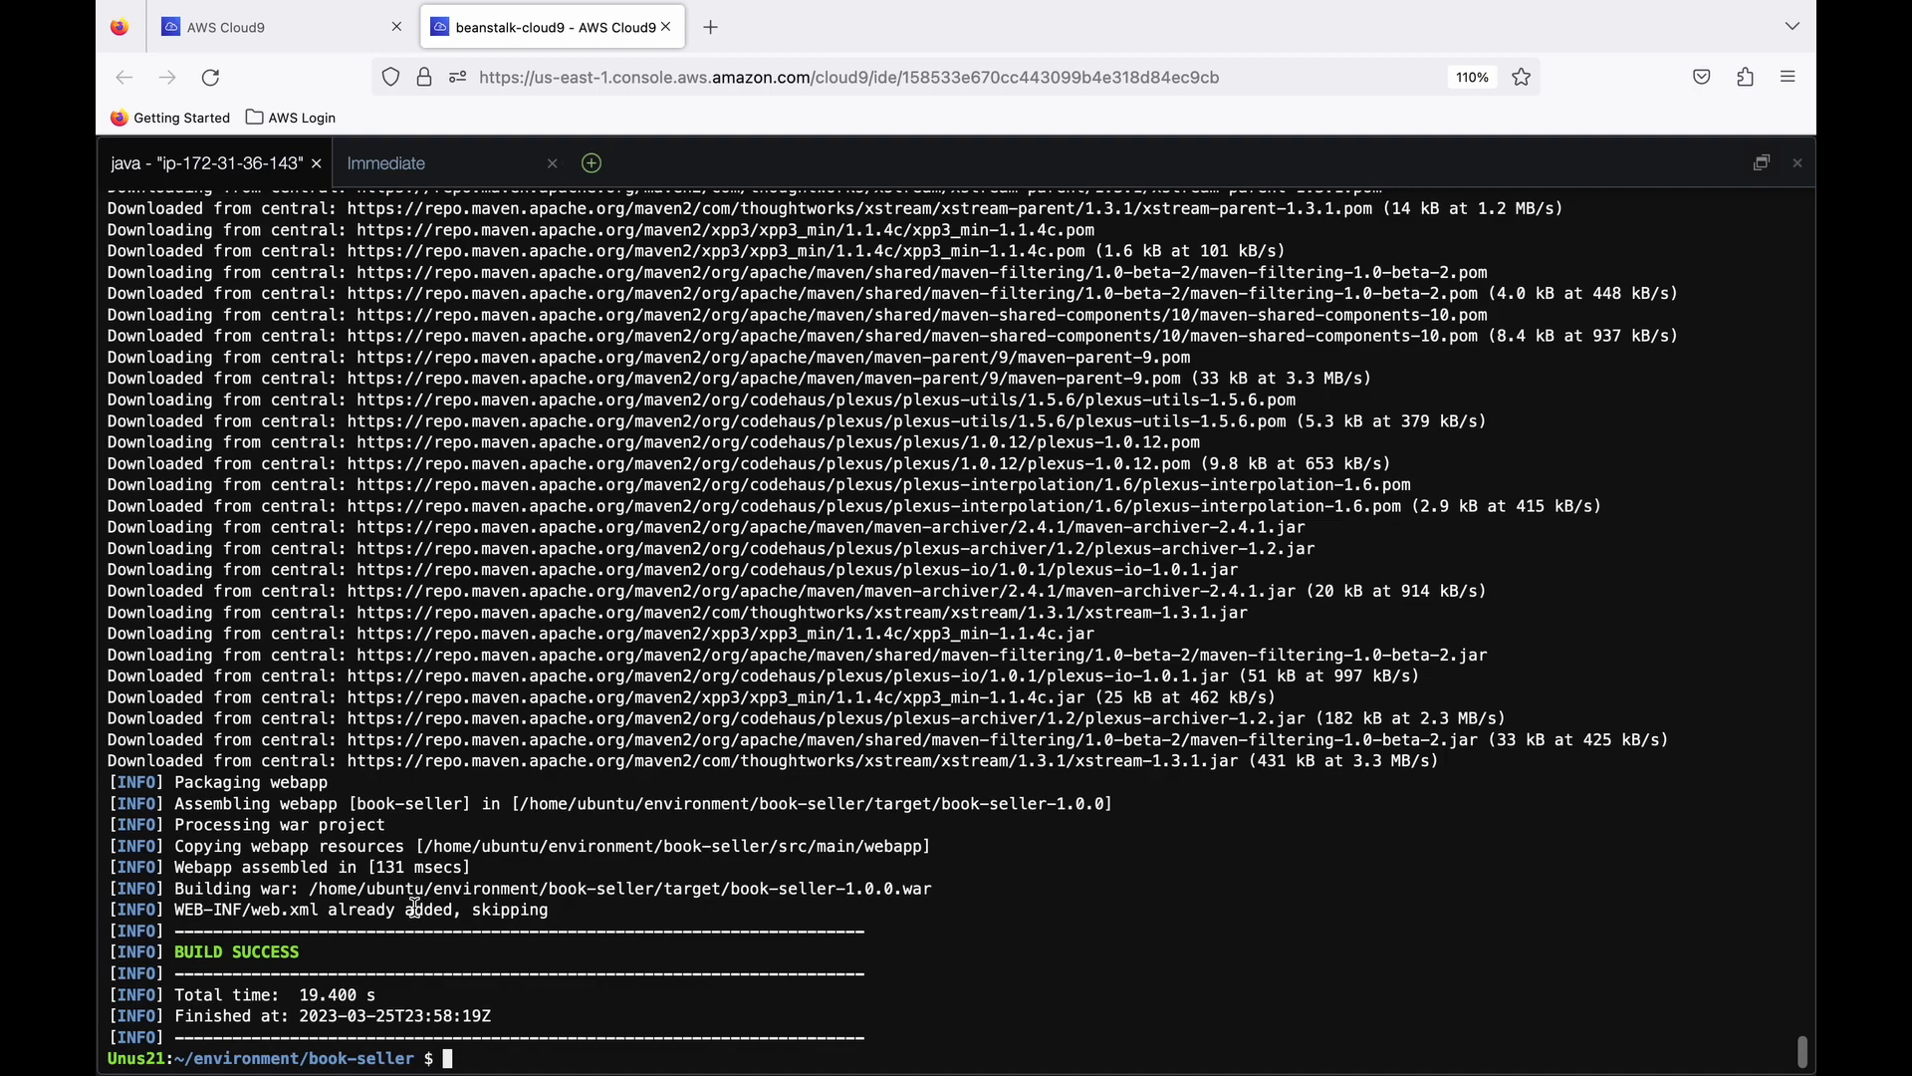
- List the files in the book-seller directory and in its target folder
type("ls")
key("Return")
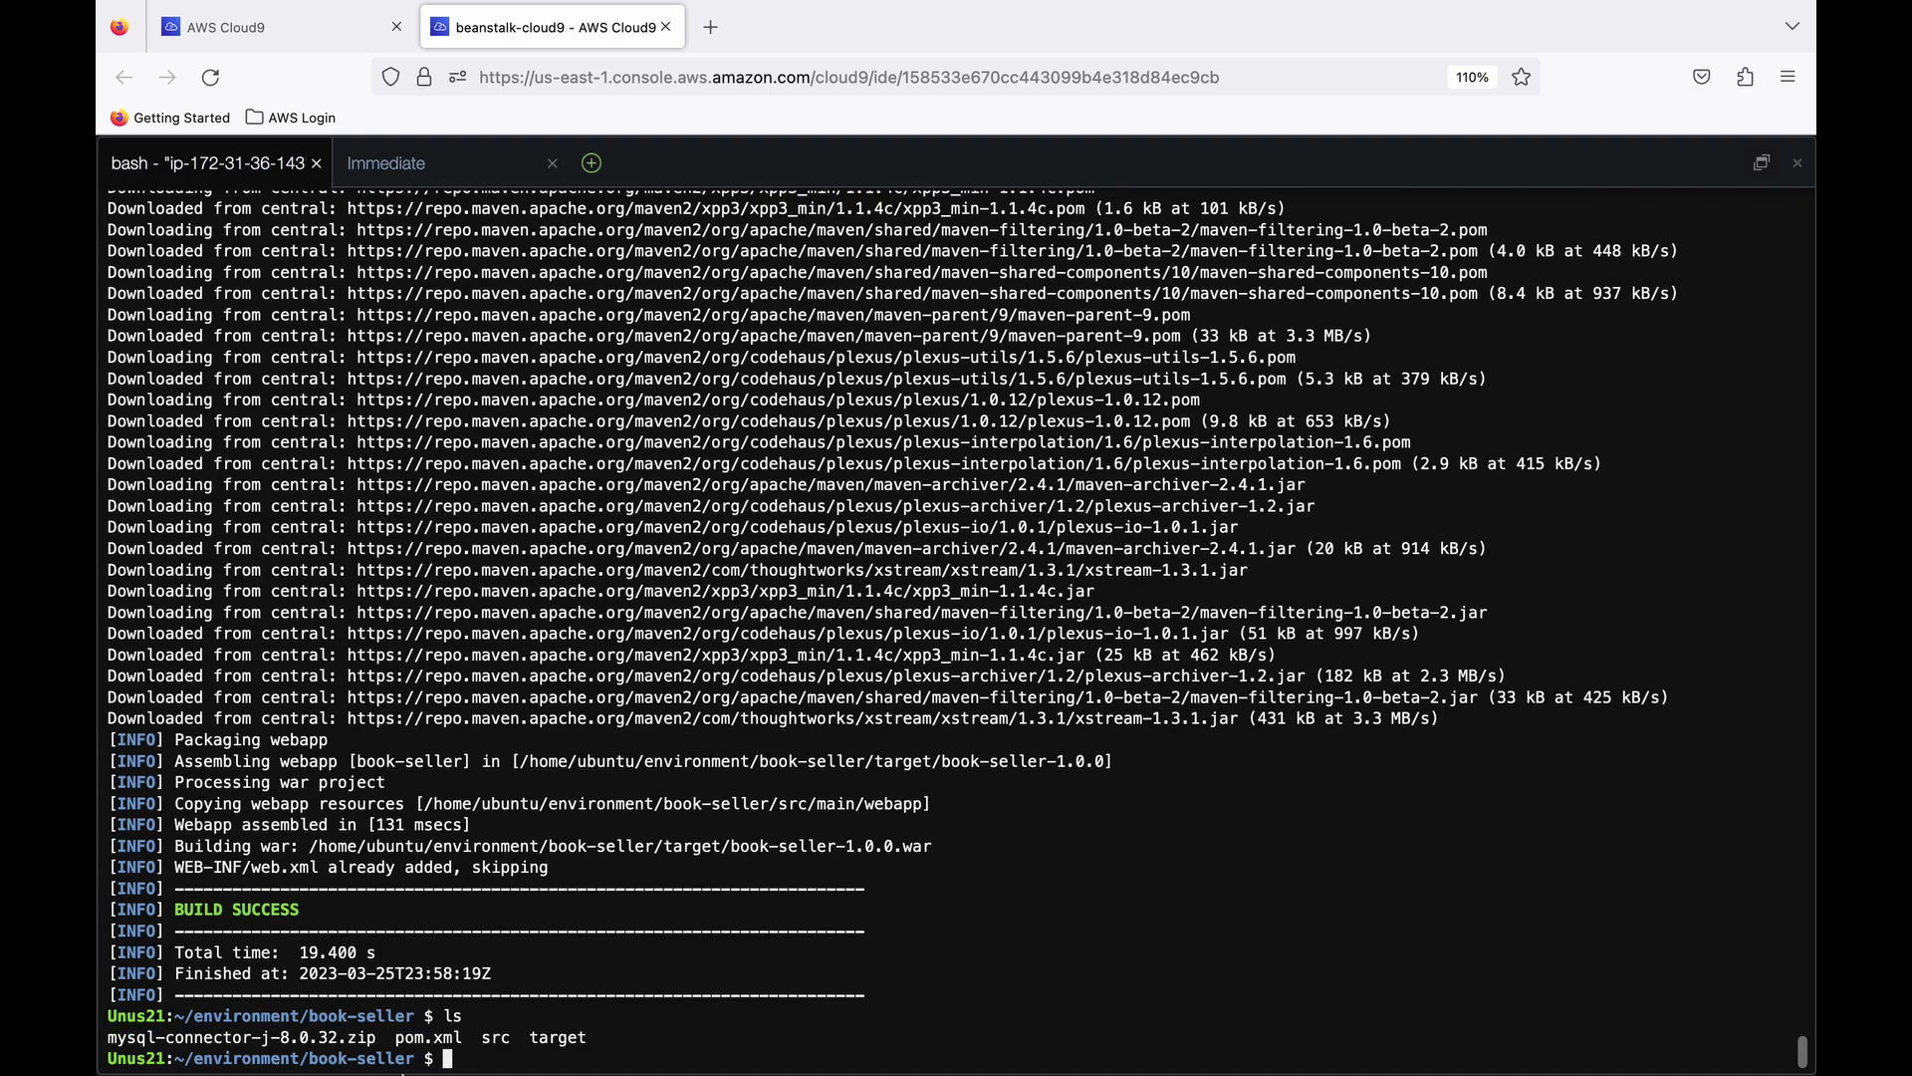
type("ls target")
key("Return")
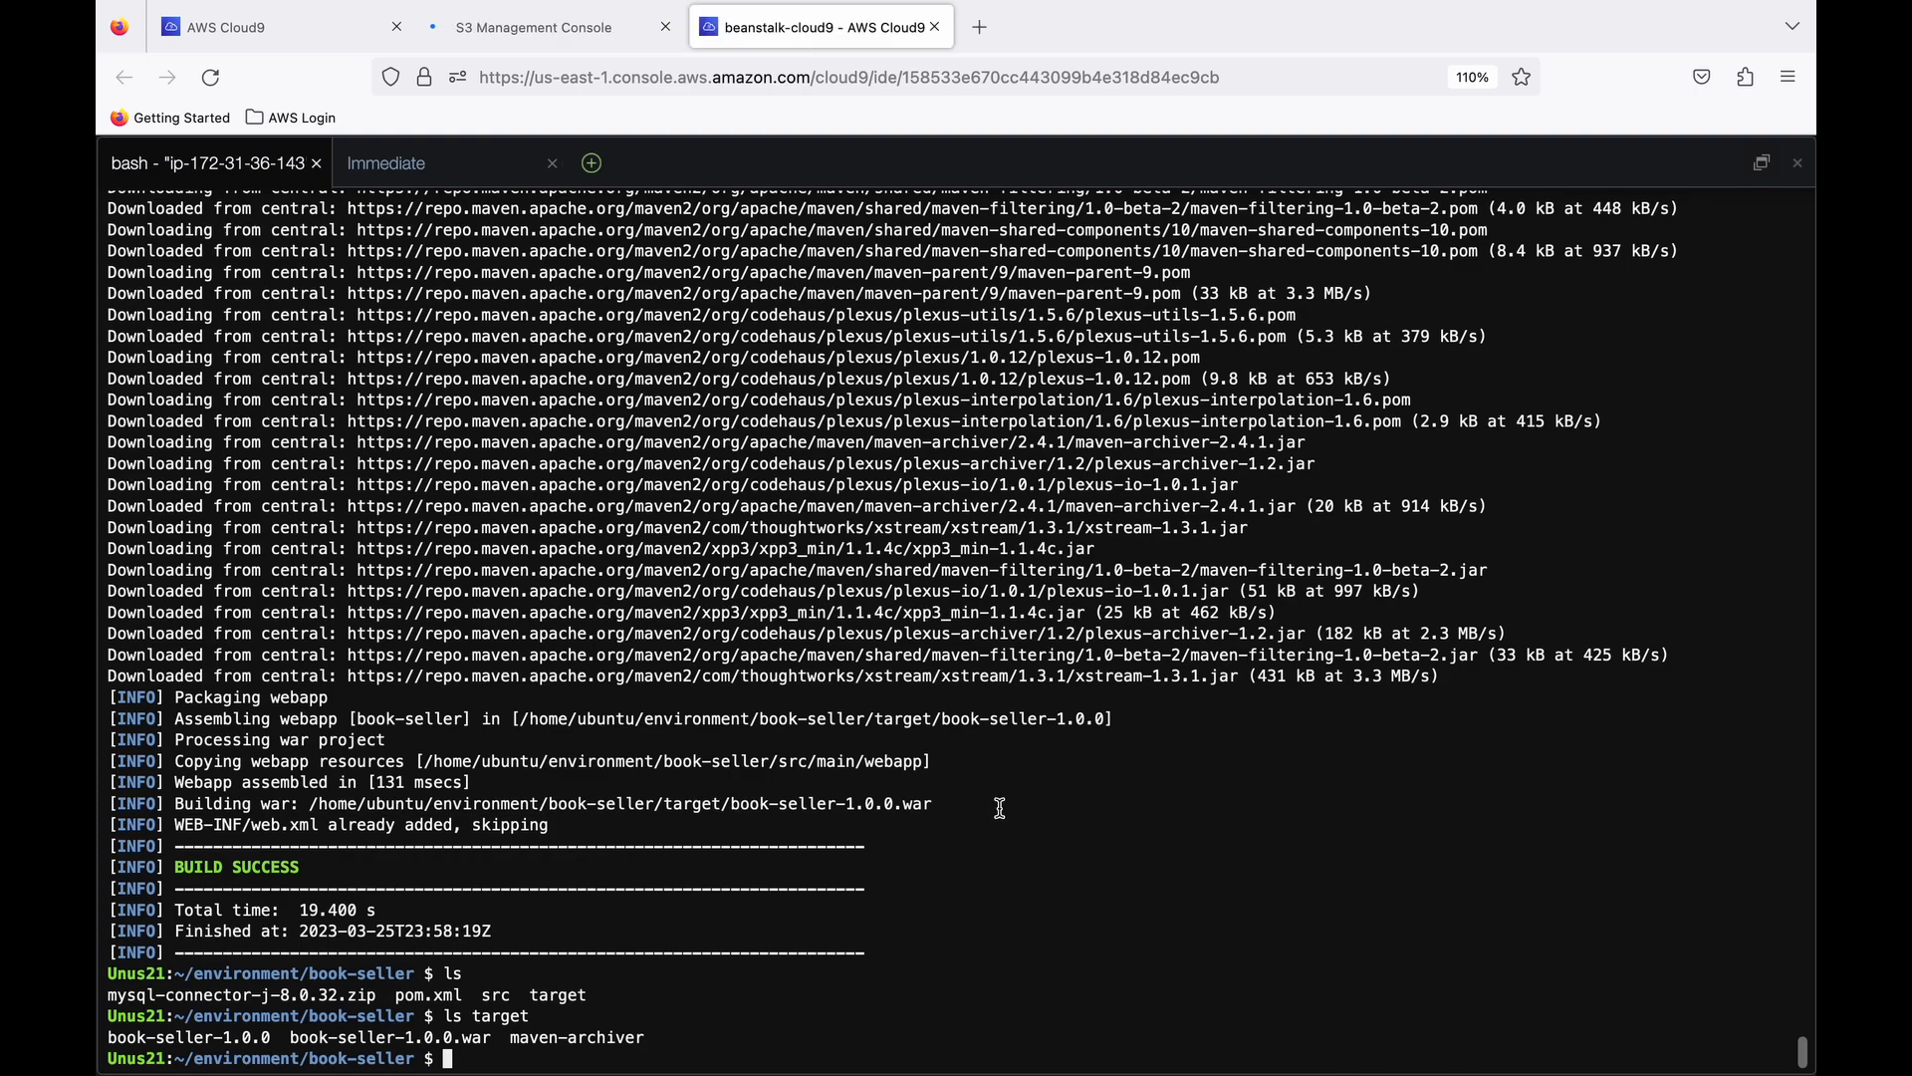
- List the account's S3 buckets from the terminal with aws s3 ls
type("aws s3 ls")
key("Return")
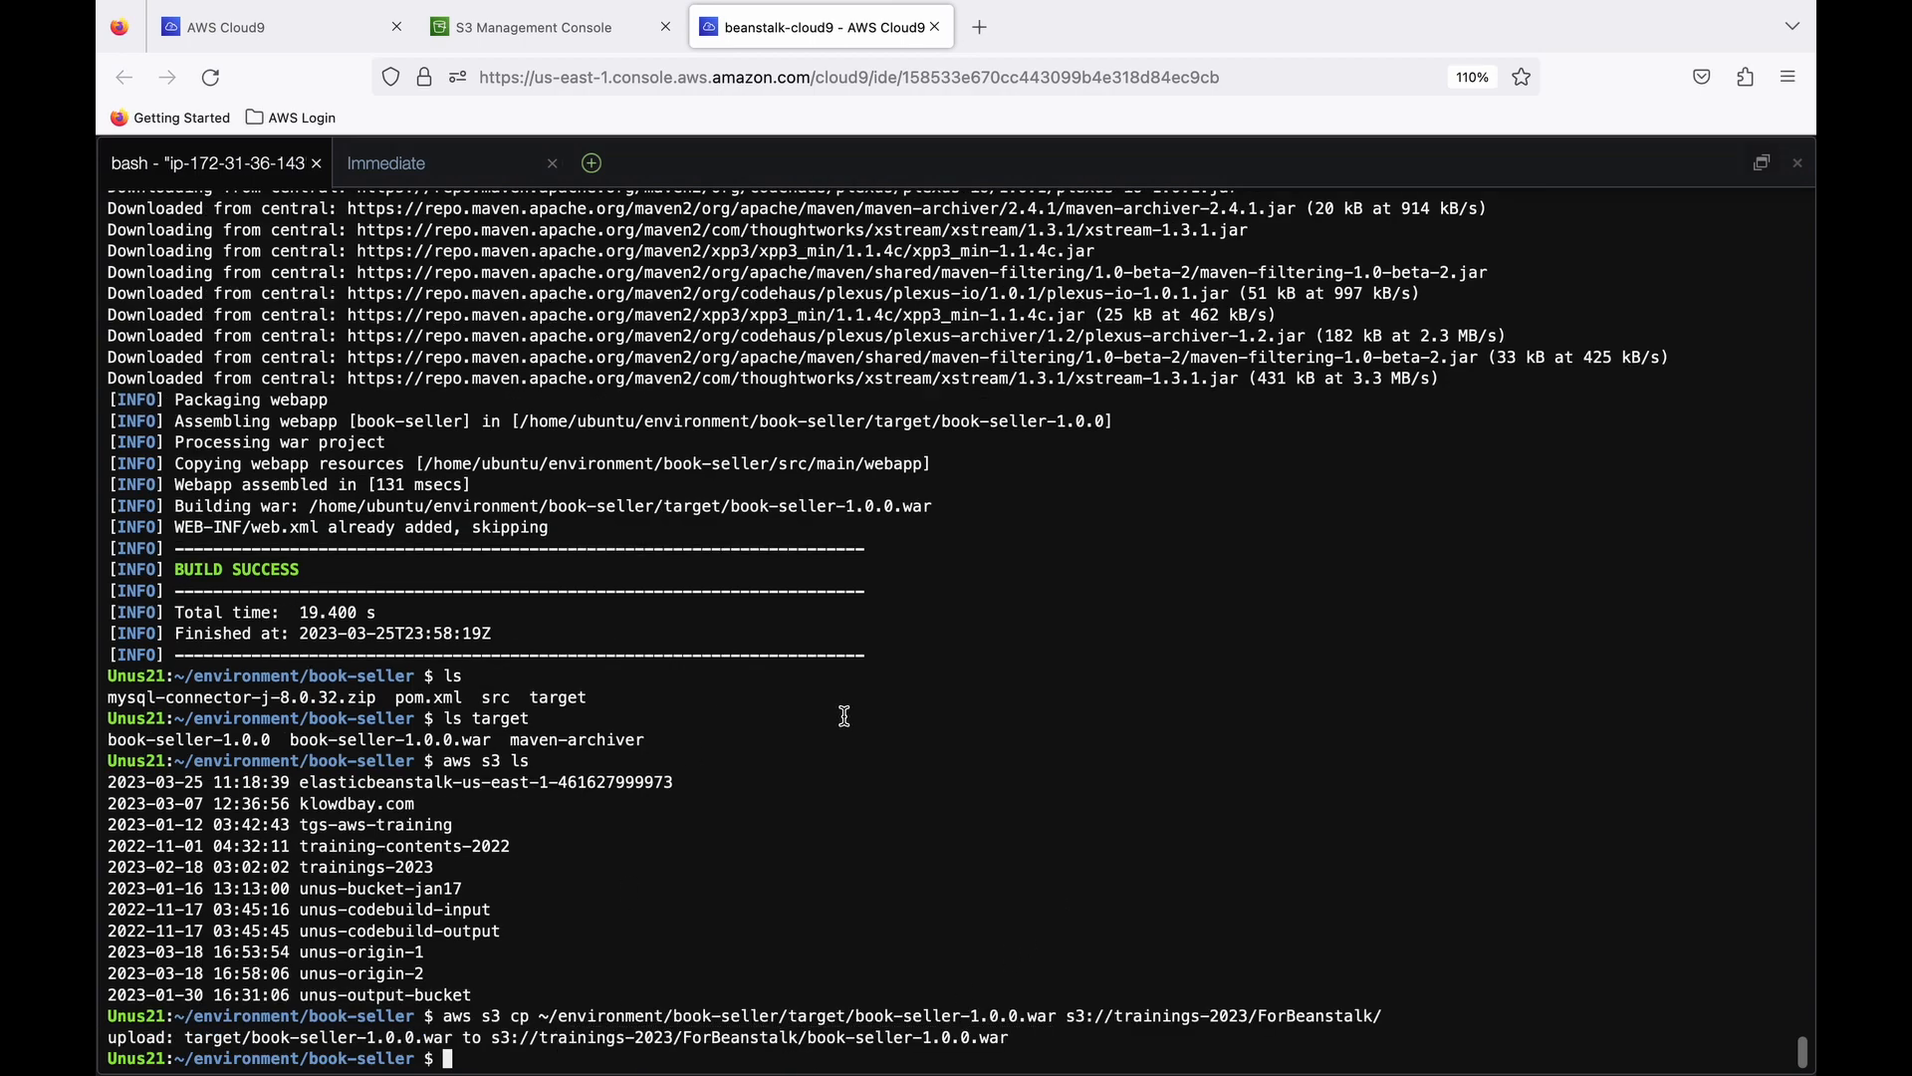
- Switch to the S3 console and check for book-seller-1.0.0.war in the ForBeanstalk folder of the trainings-2023 bucket
left_click(552, 32)
left_click(647, 988)
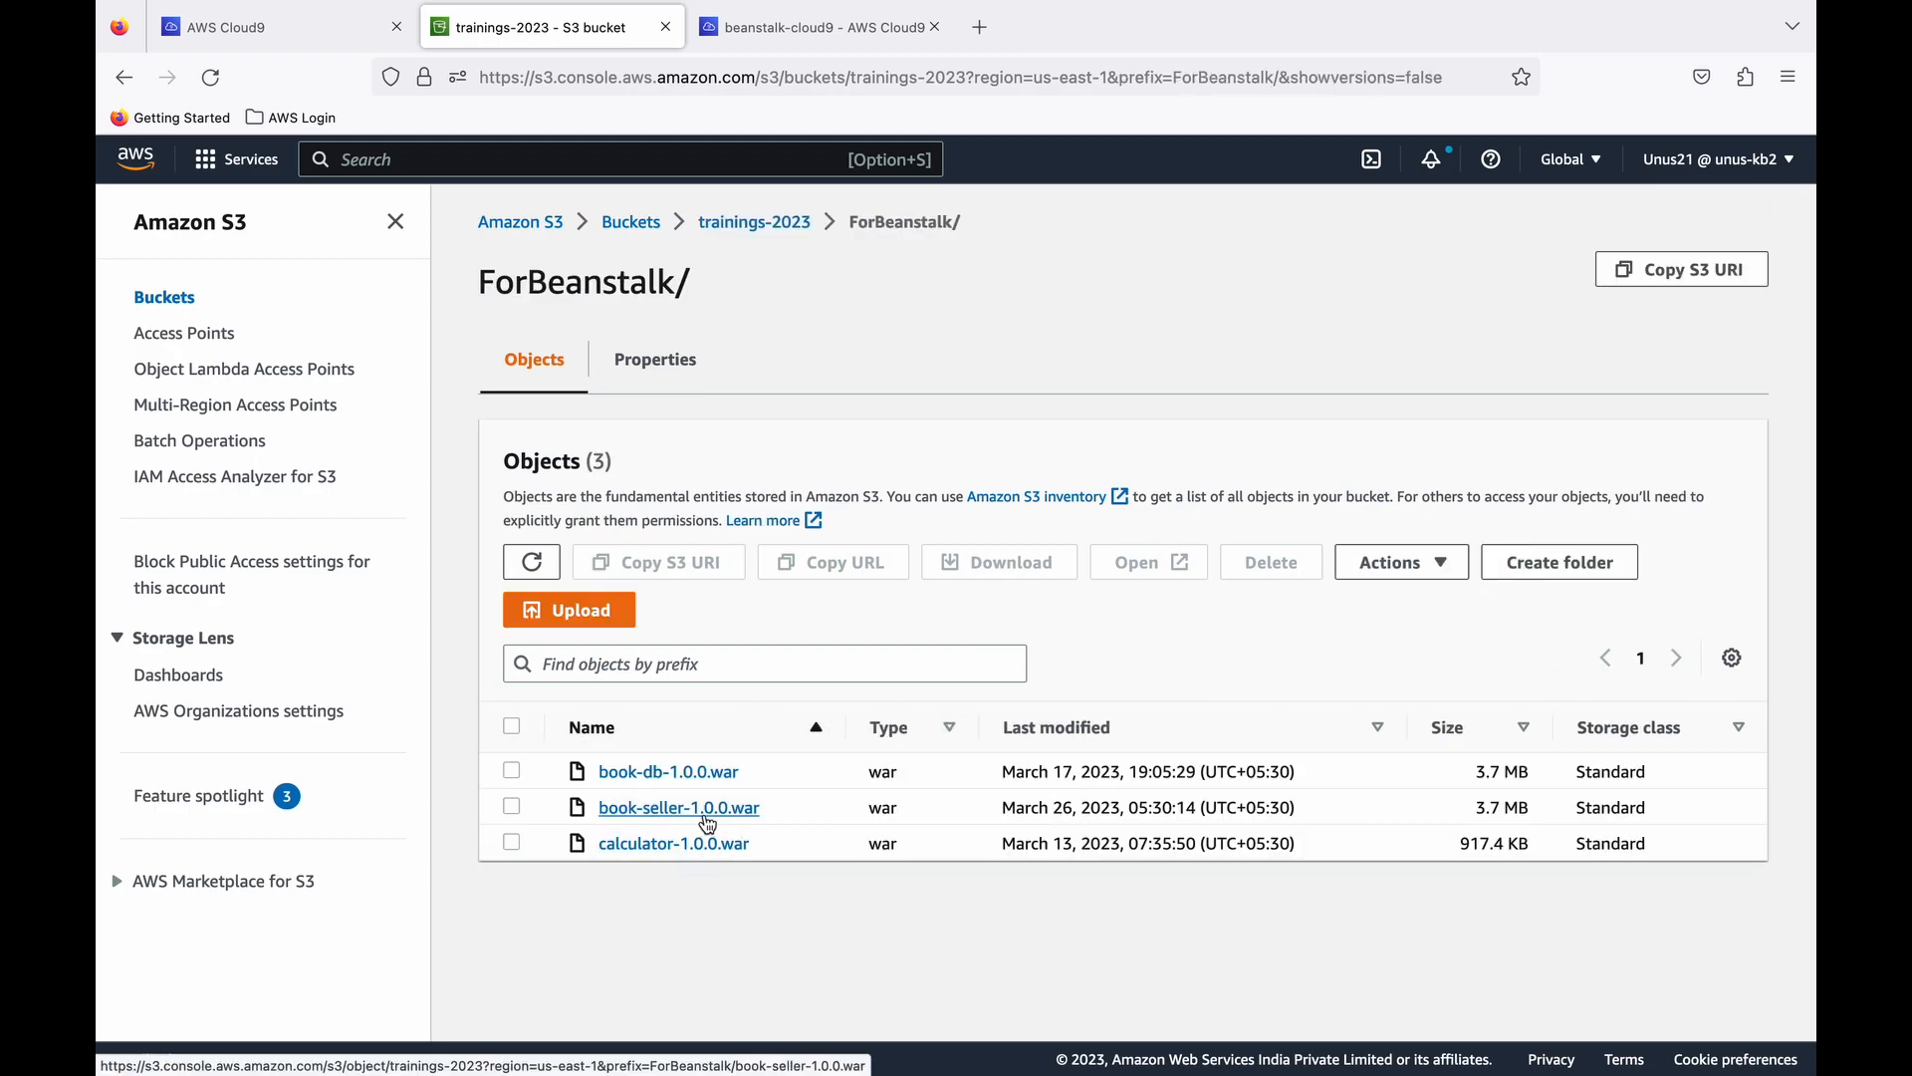
left_click(261, 27)
left_click(765, 27)
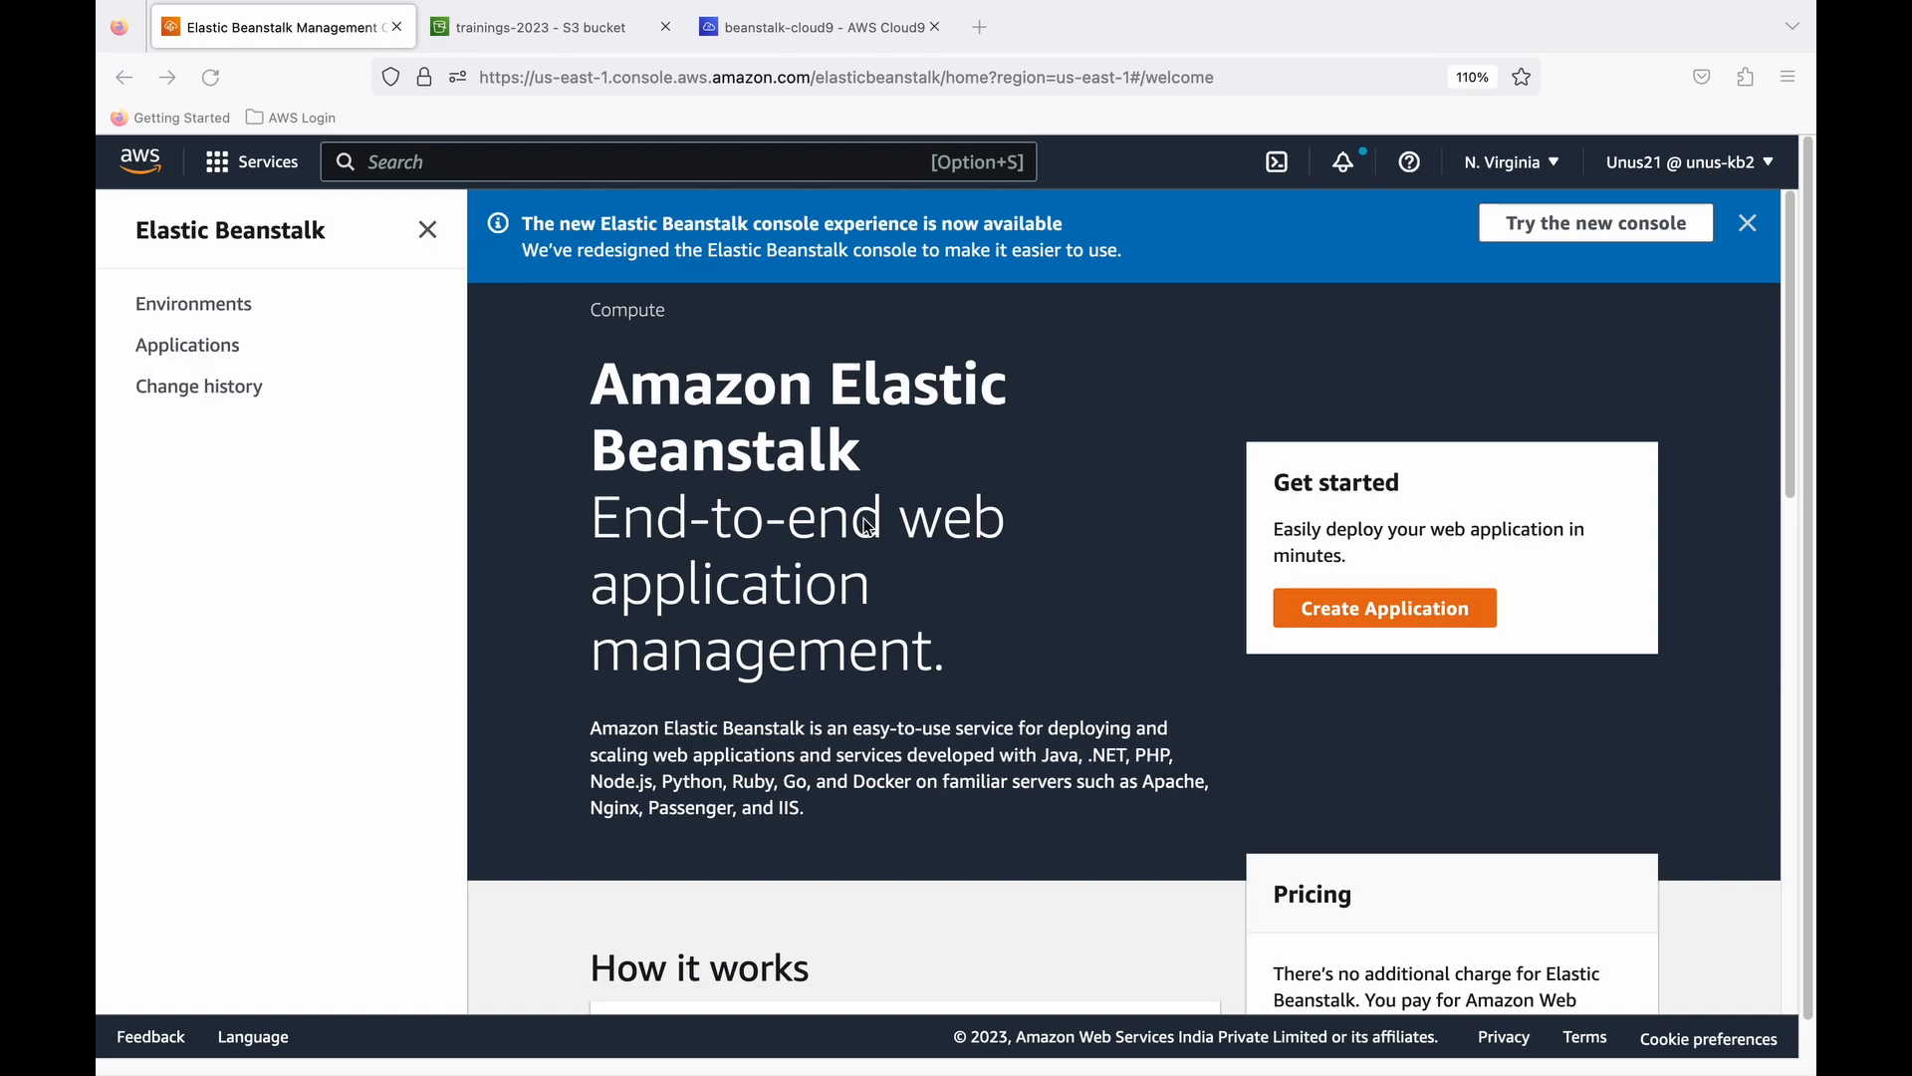
- Start creating an Elastic Beanstalk application and name it book-seller-101
left_click(1358, 616)
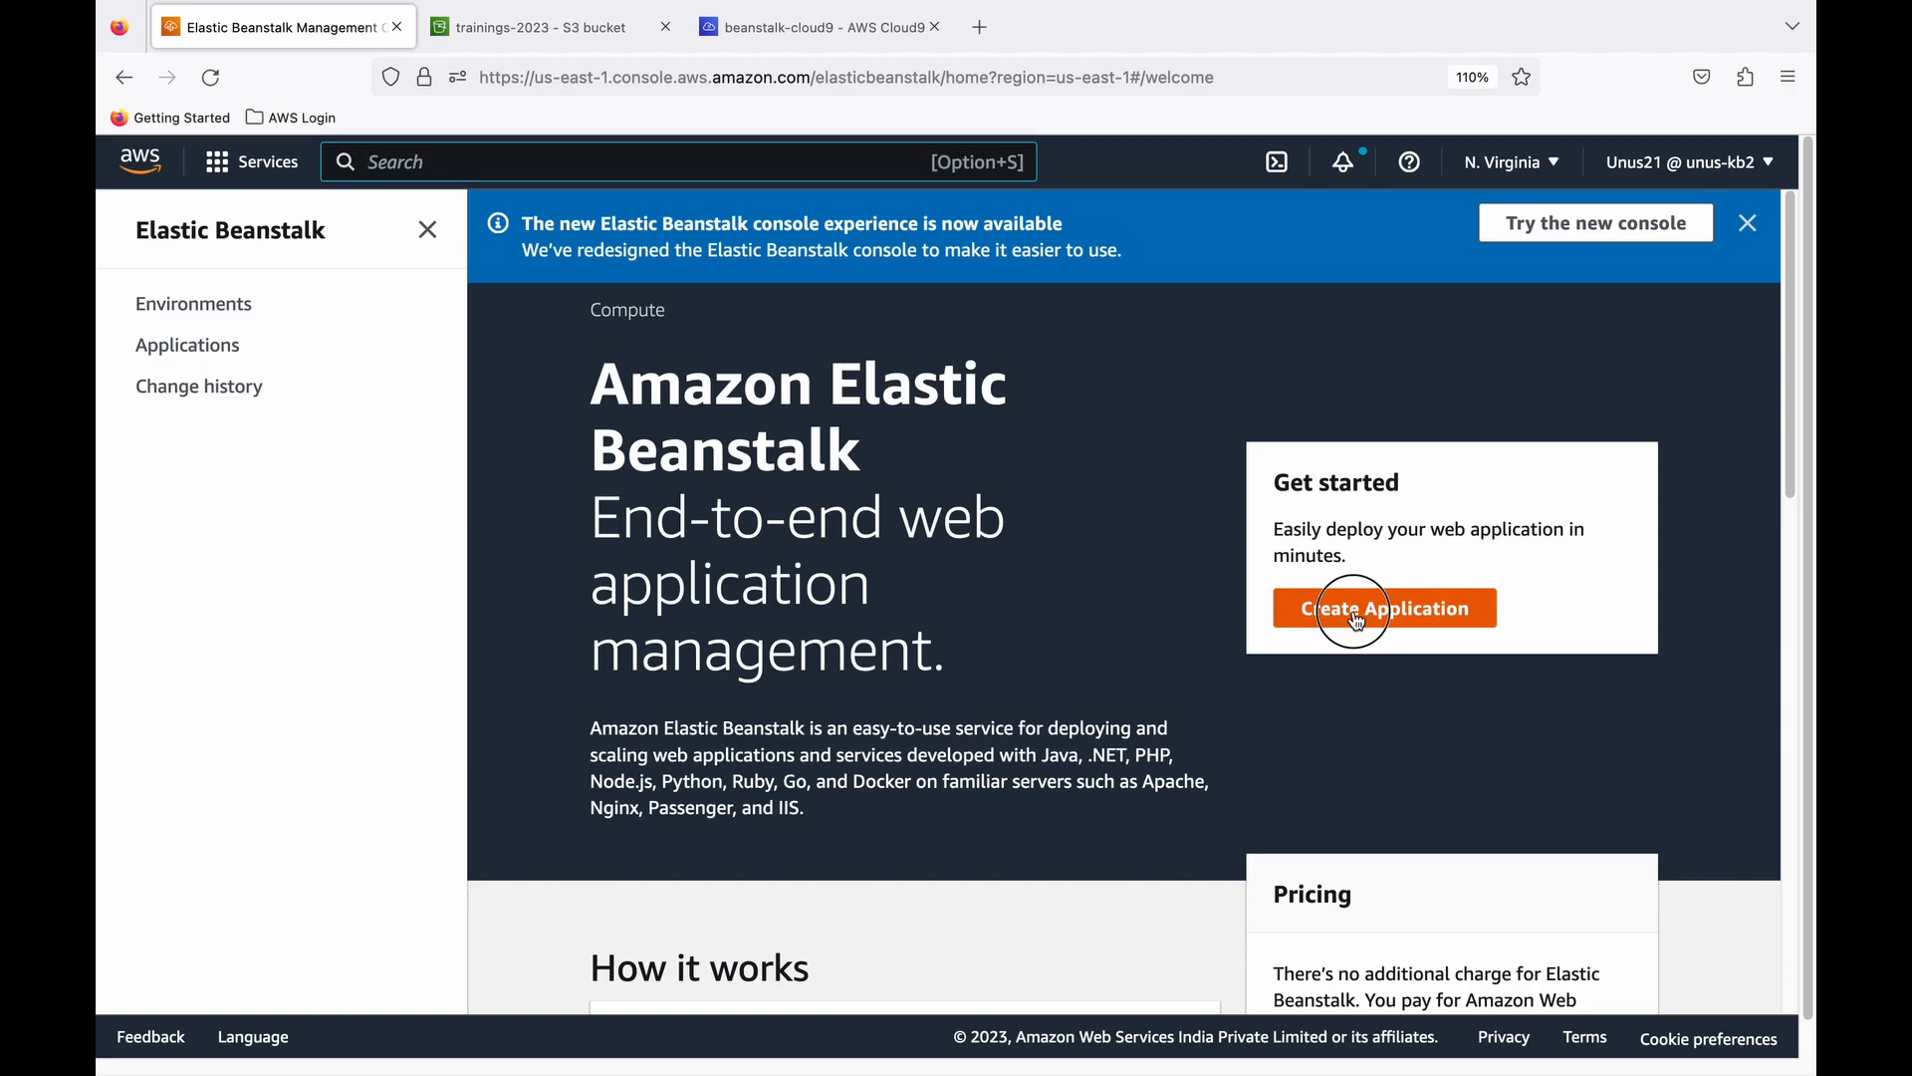
left_click(1357, 616)
left_click(610, 604)
type("book-seller-101")
- Add an application tag with the key owner and the owner's name as its value
scroll(650, 732, "down", 3)
scroll(694, 765, "down", 1)
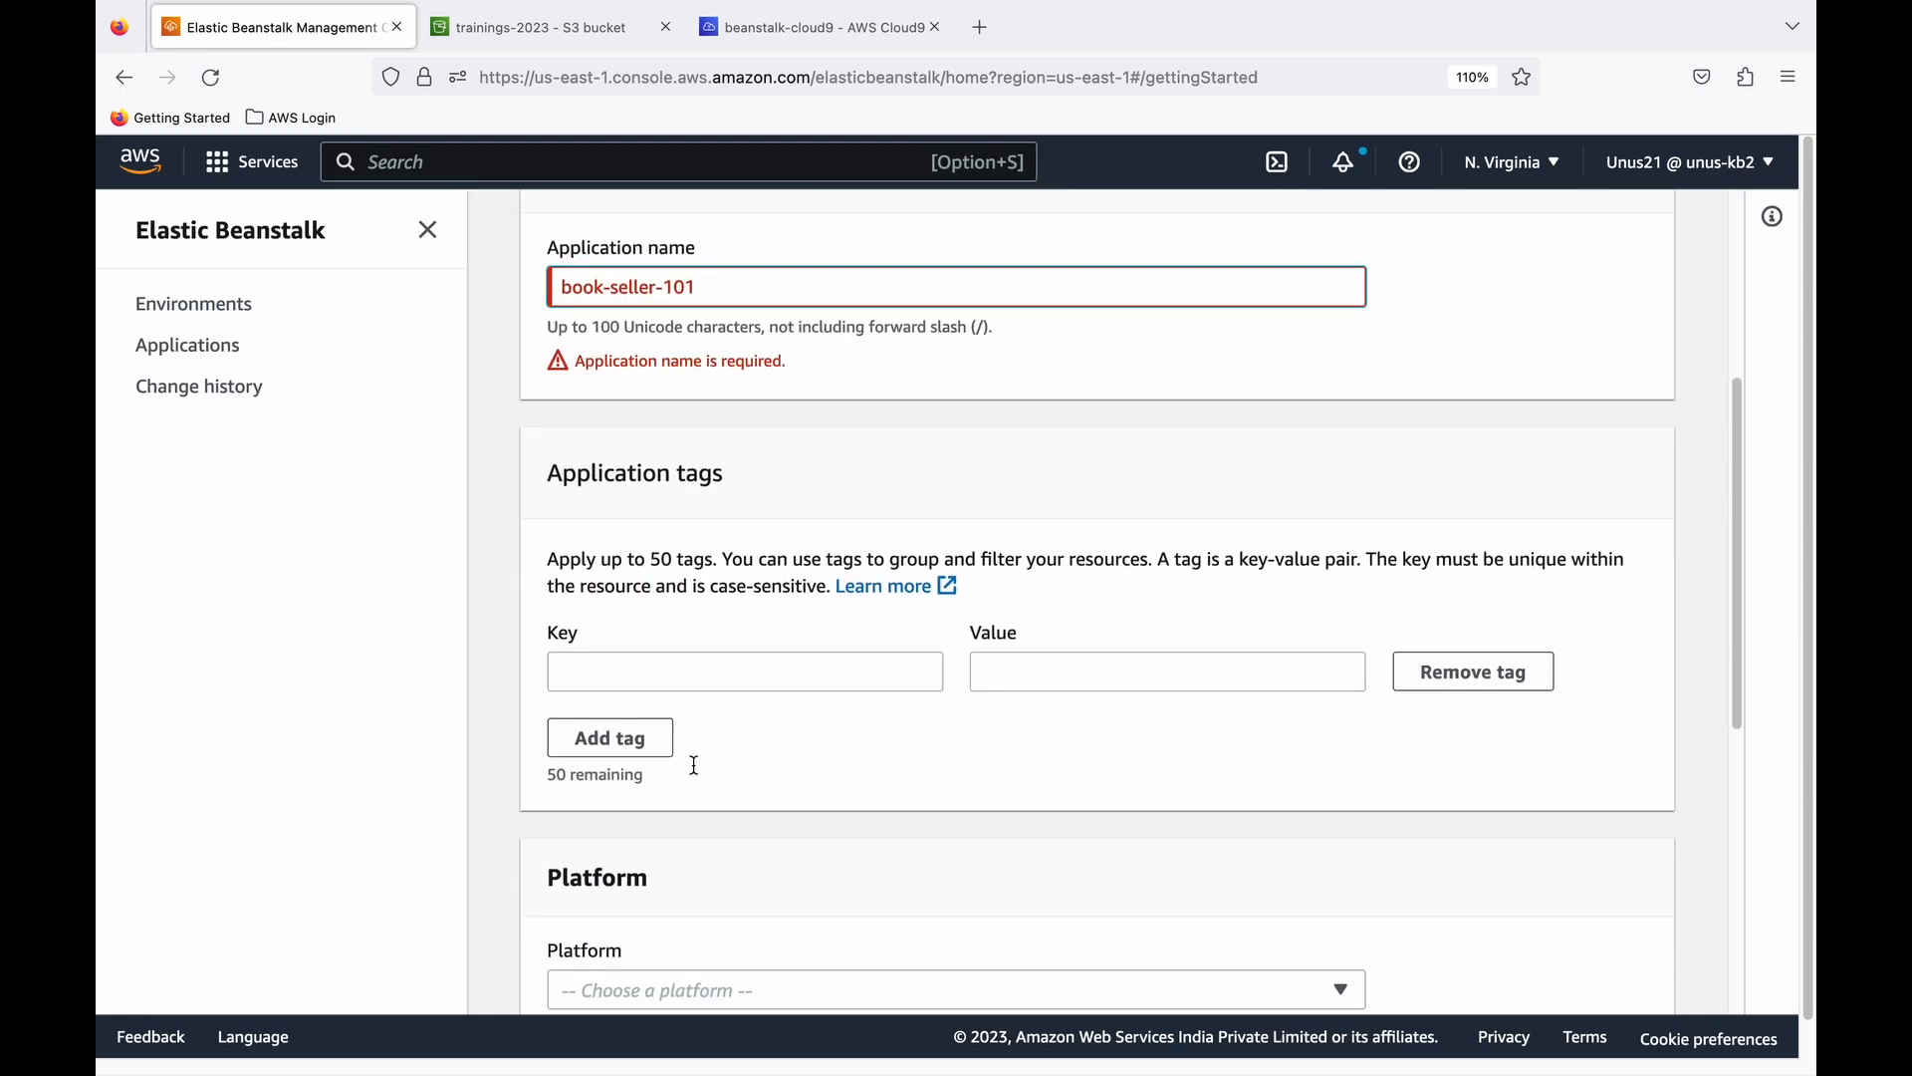
left_click(667, 676)
type("owner")
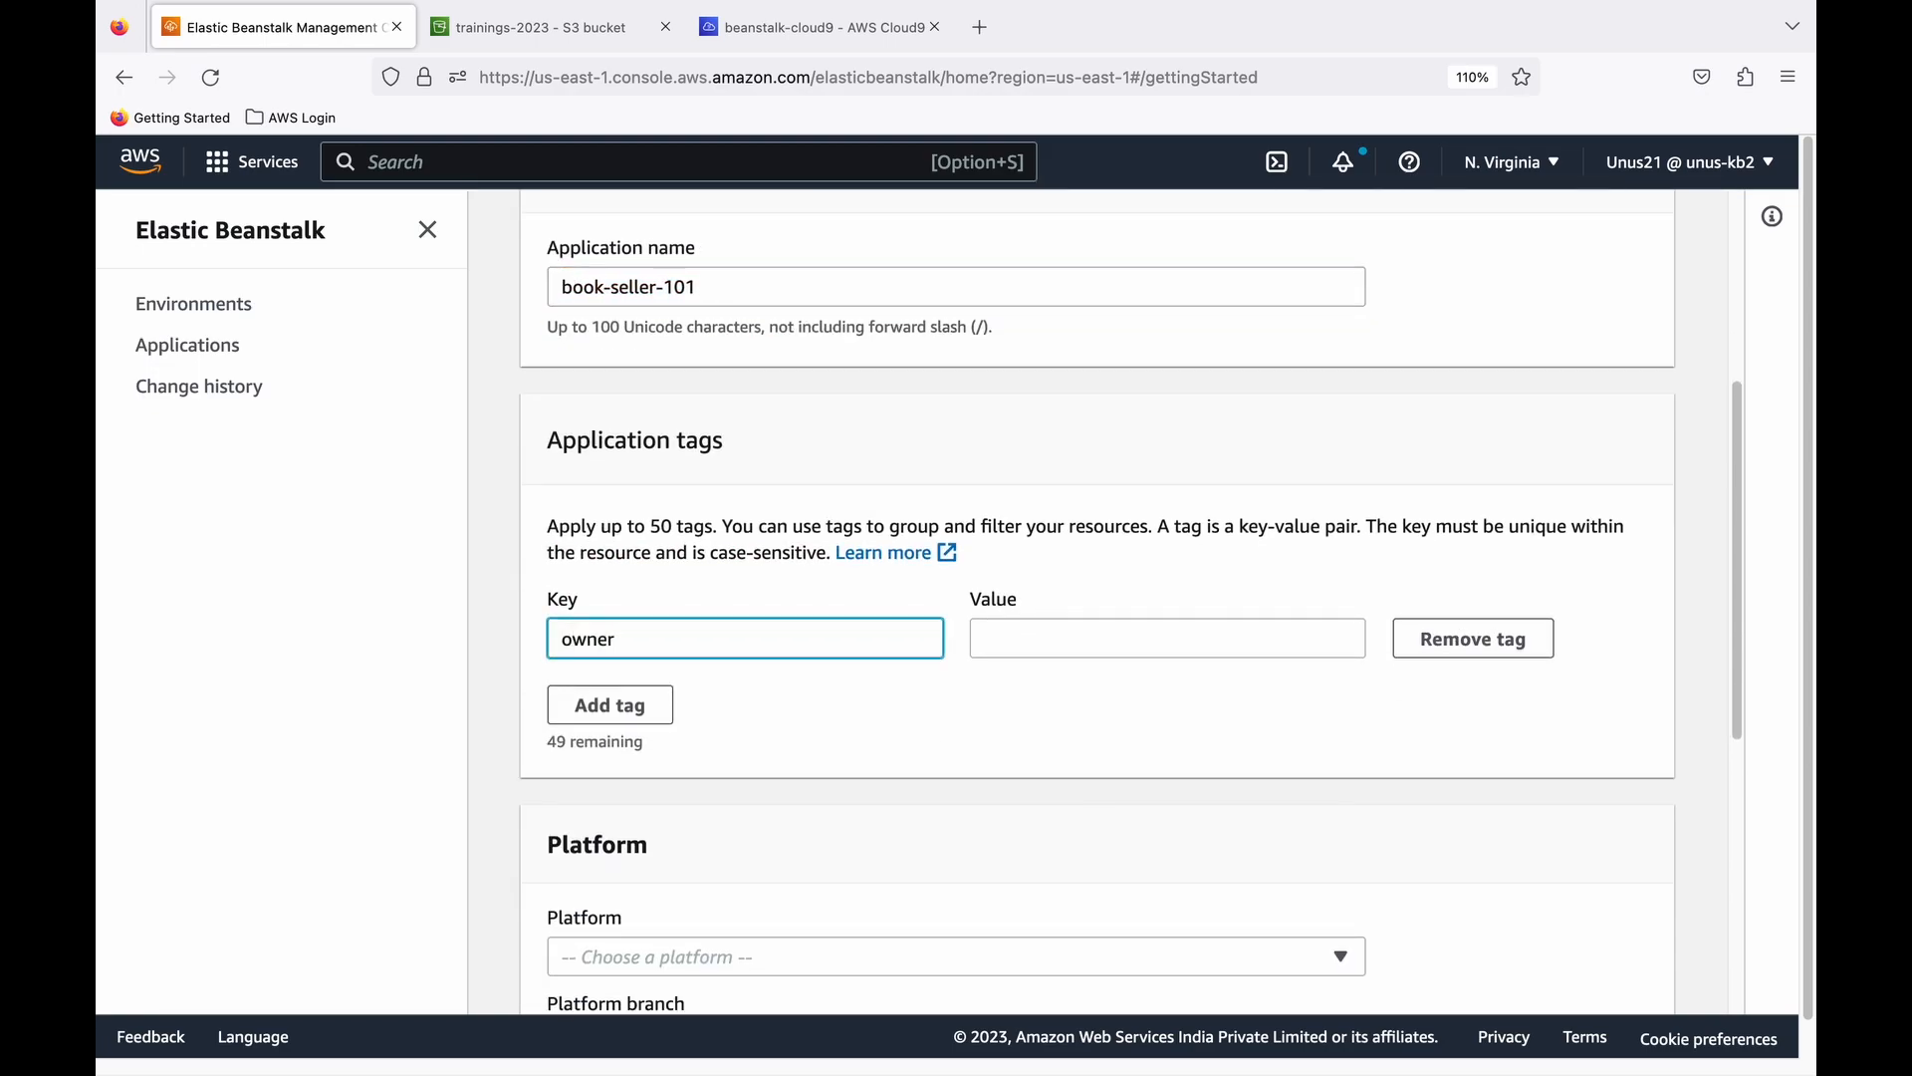
left_click(1013, 642)
type("Unus")
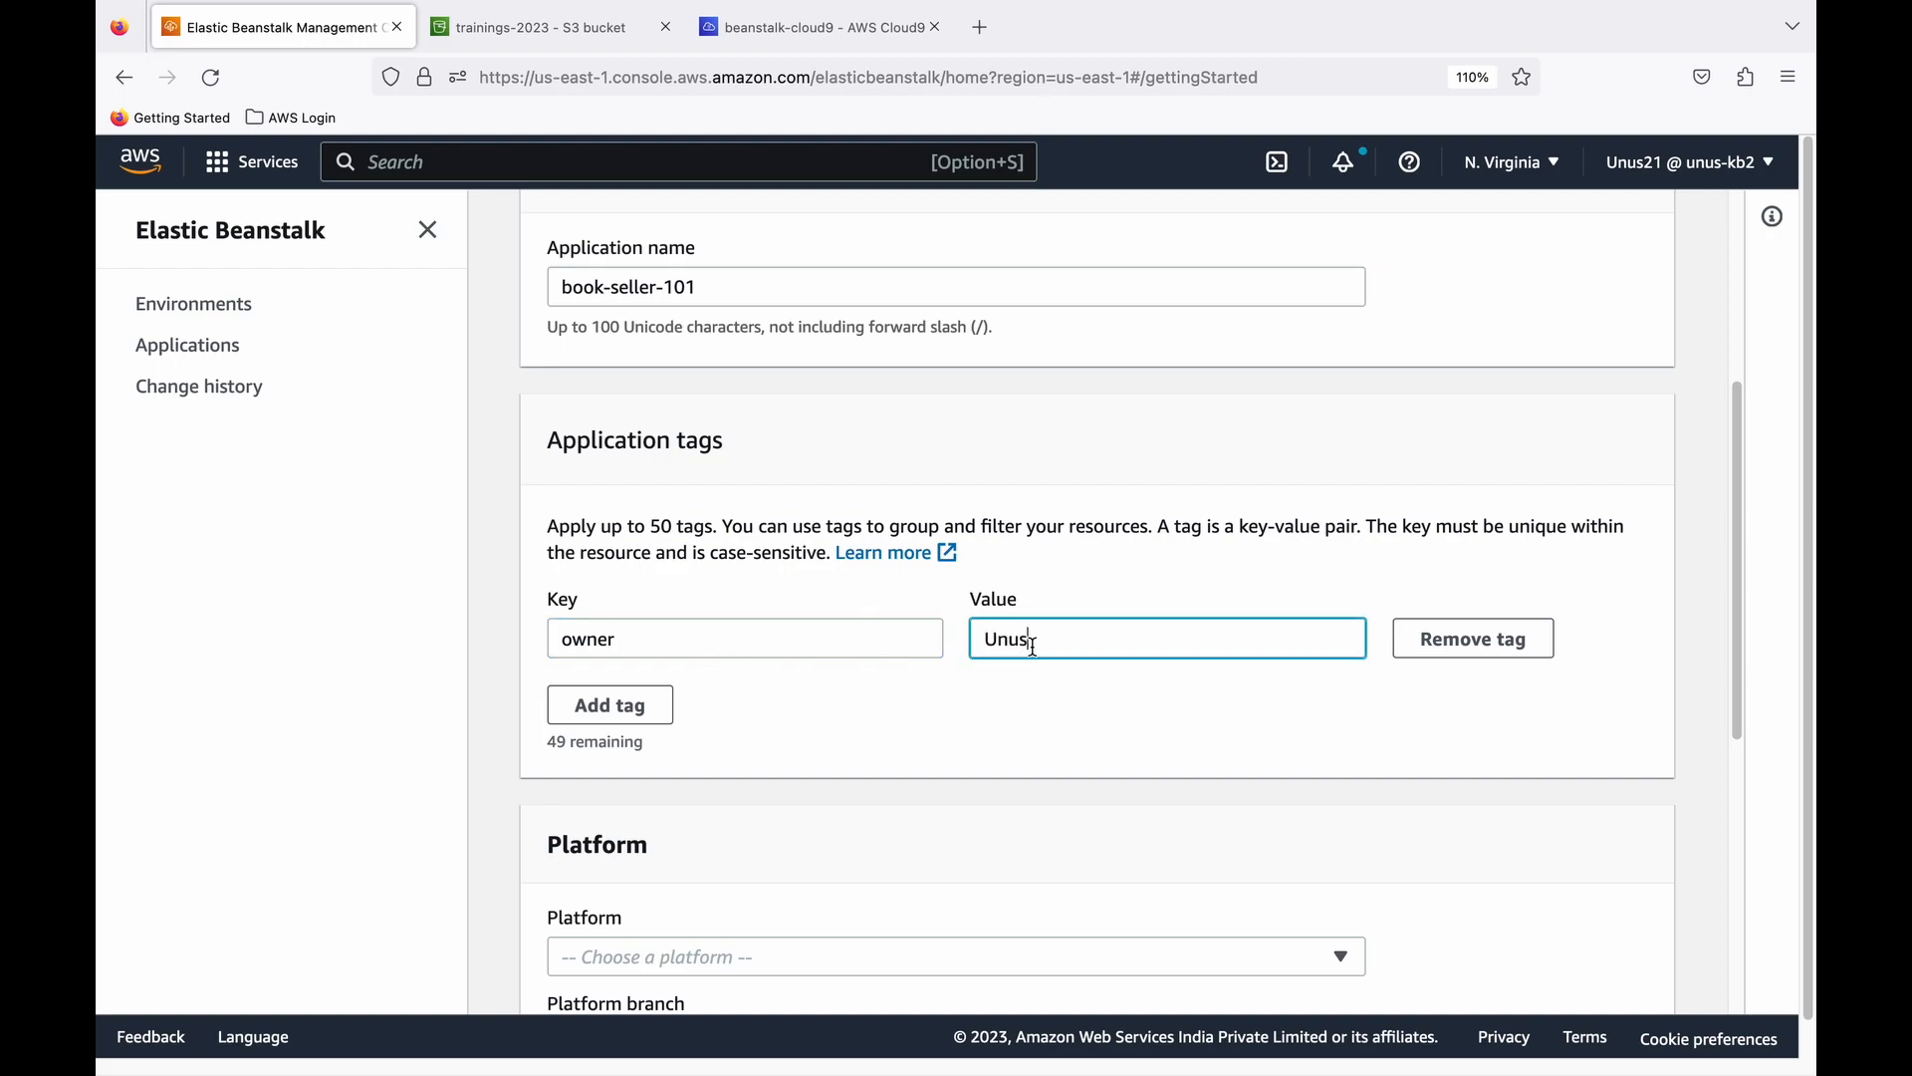
- Choose Tomcat as the application's platform, keeping the default platform branch and version
scroll(1033, 650, "down", 1)
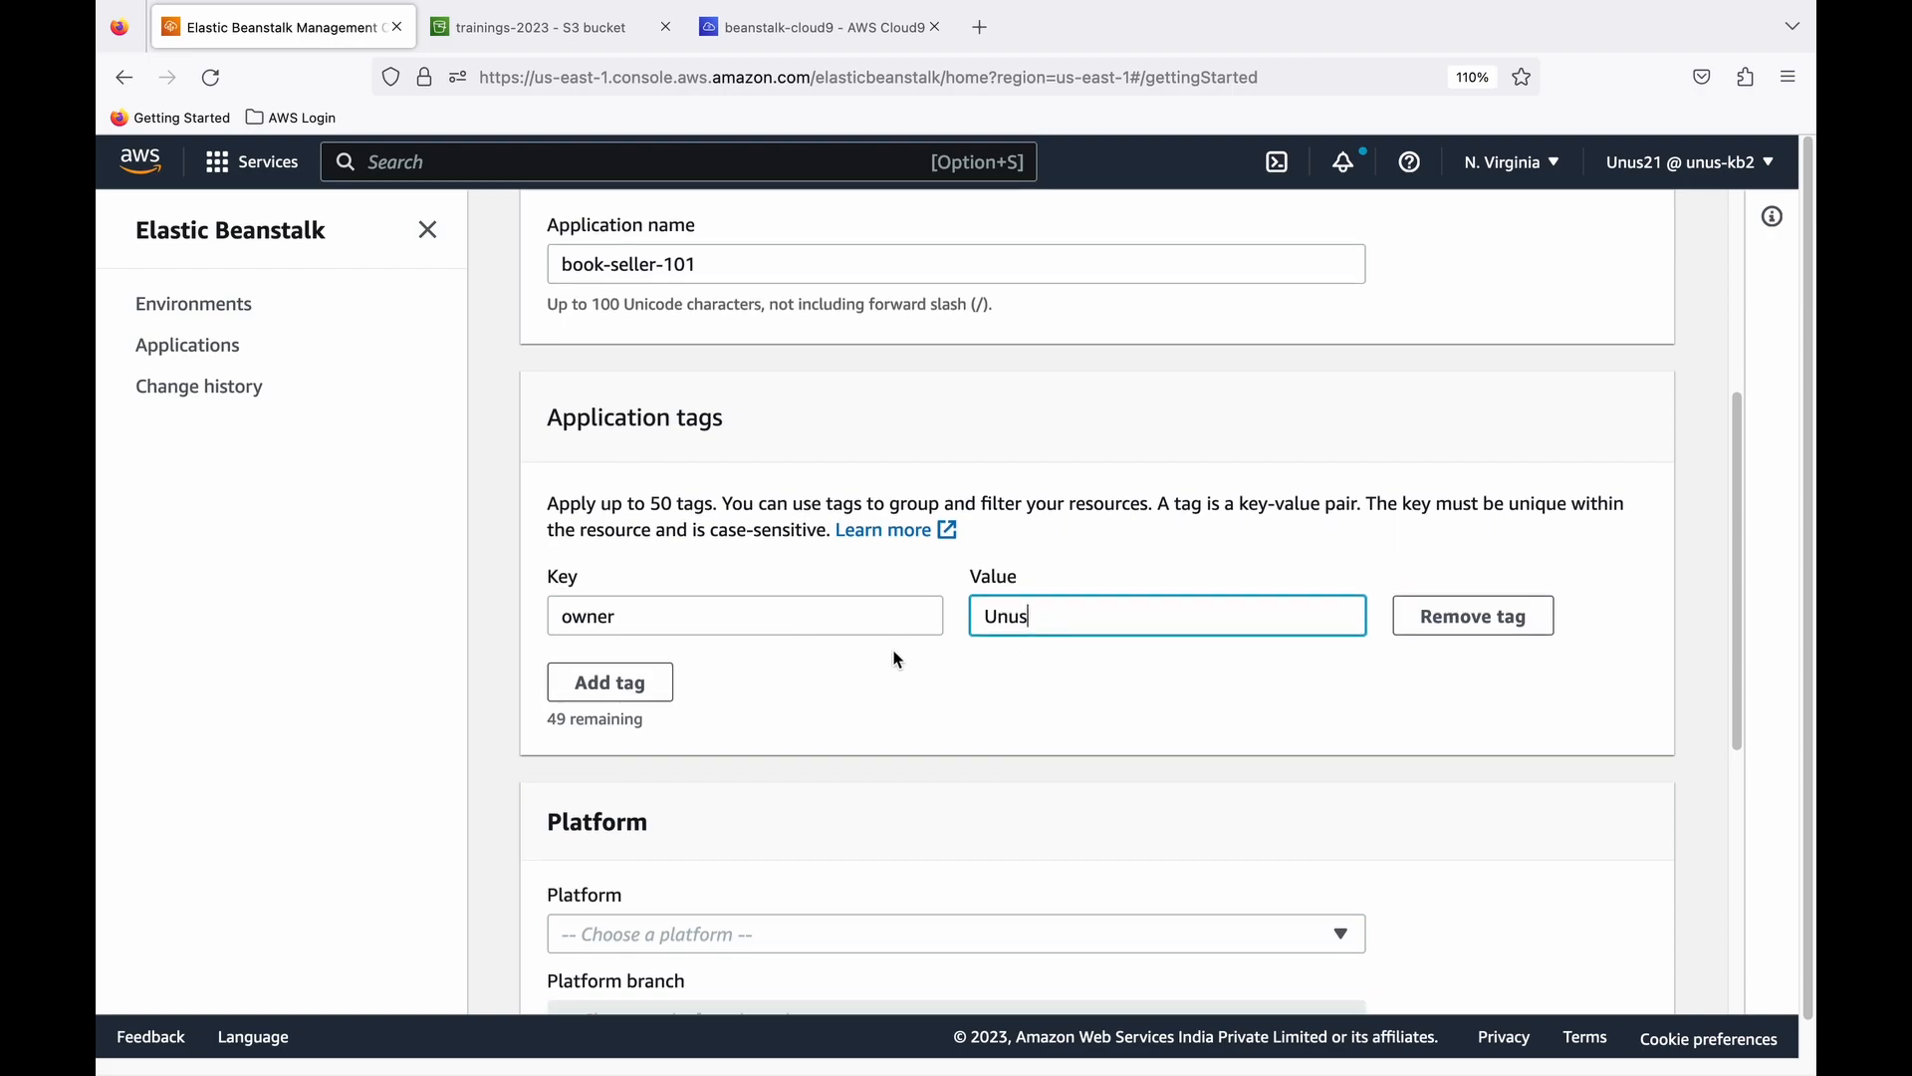
scroll(823, 643, "down", 2)
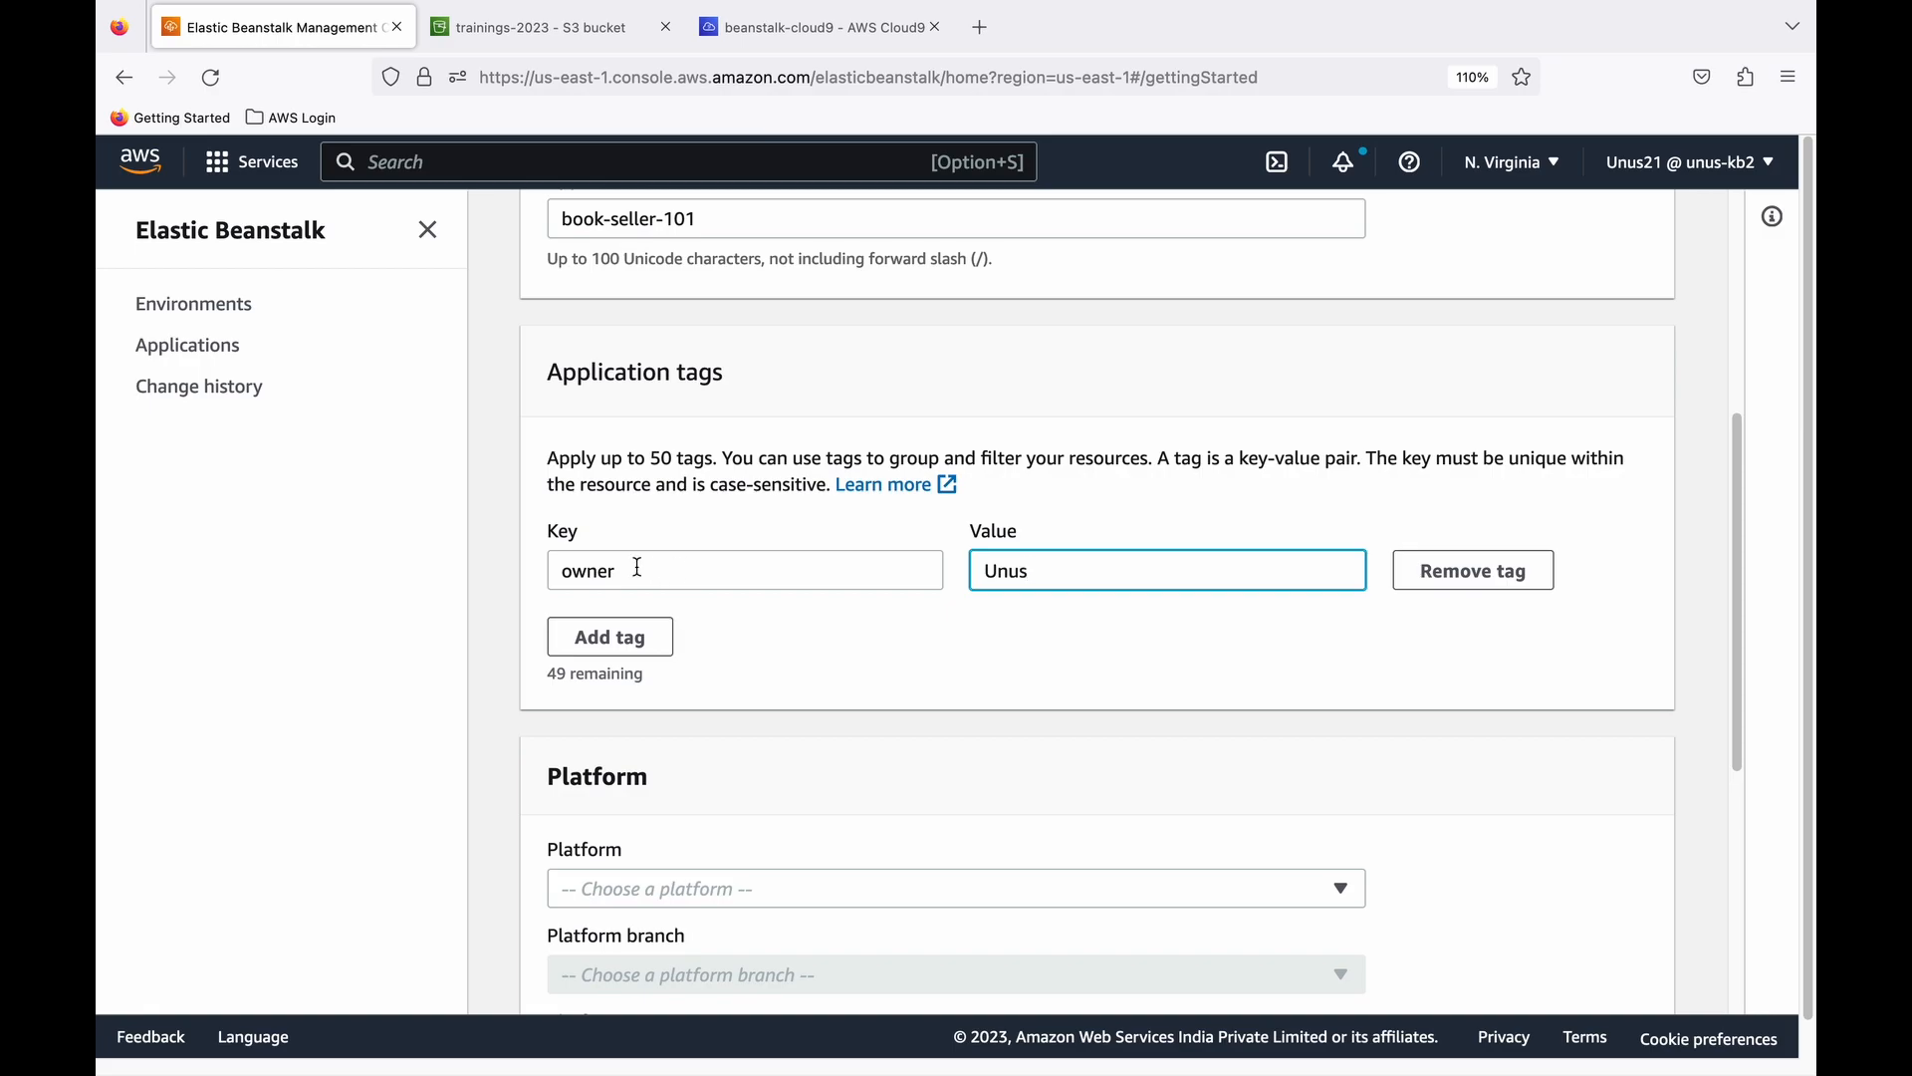
scroll(722, 579, "down", 8)
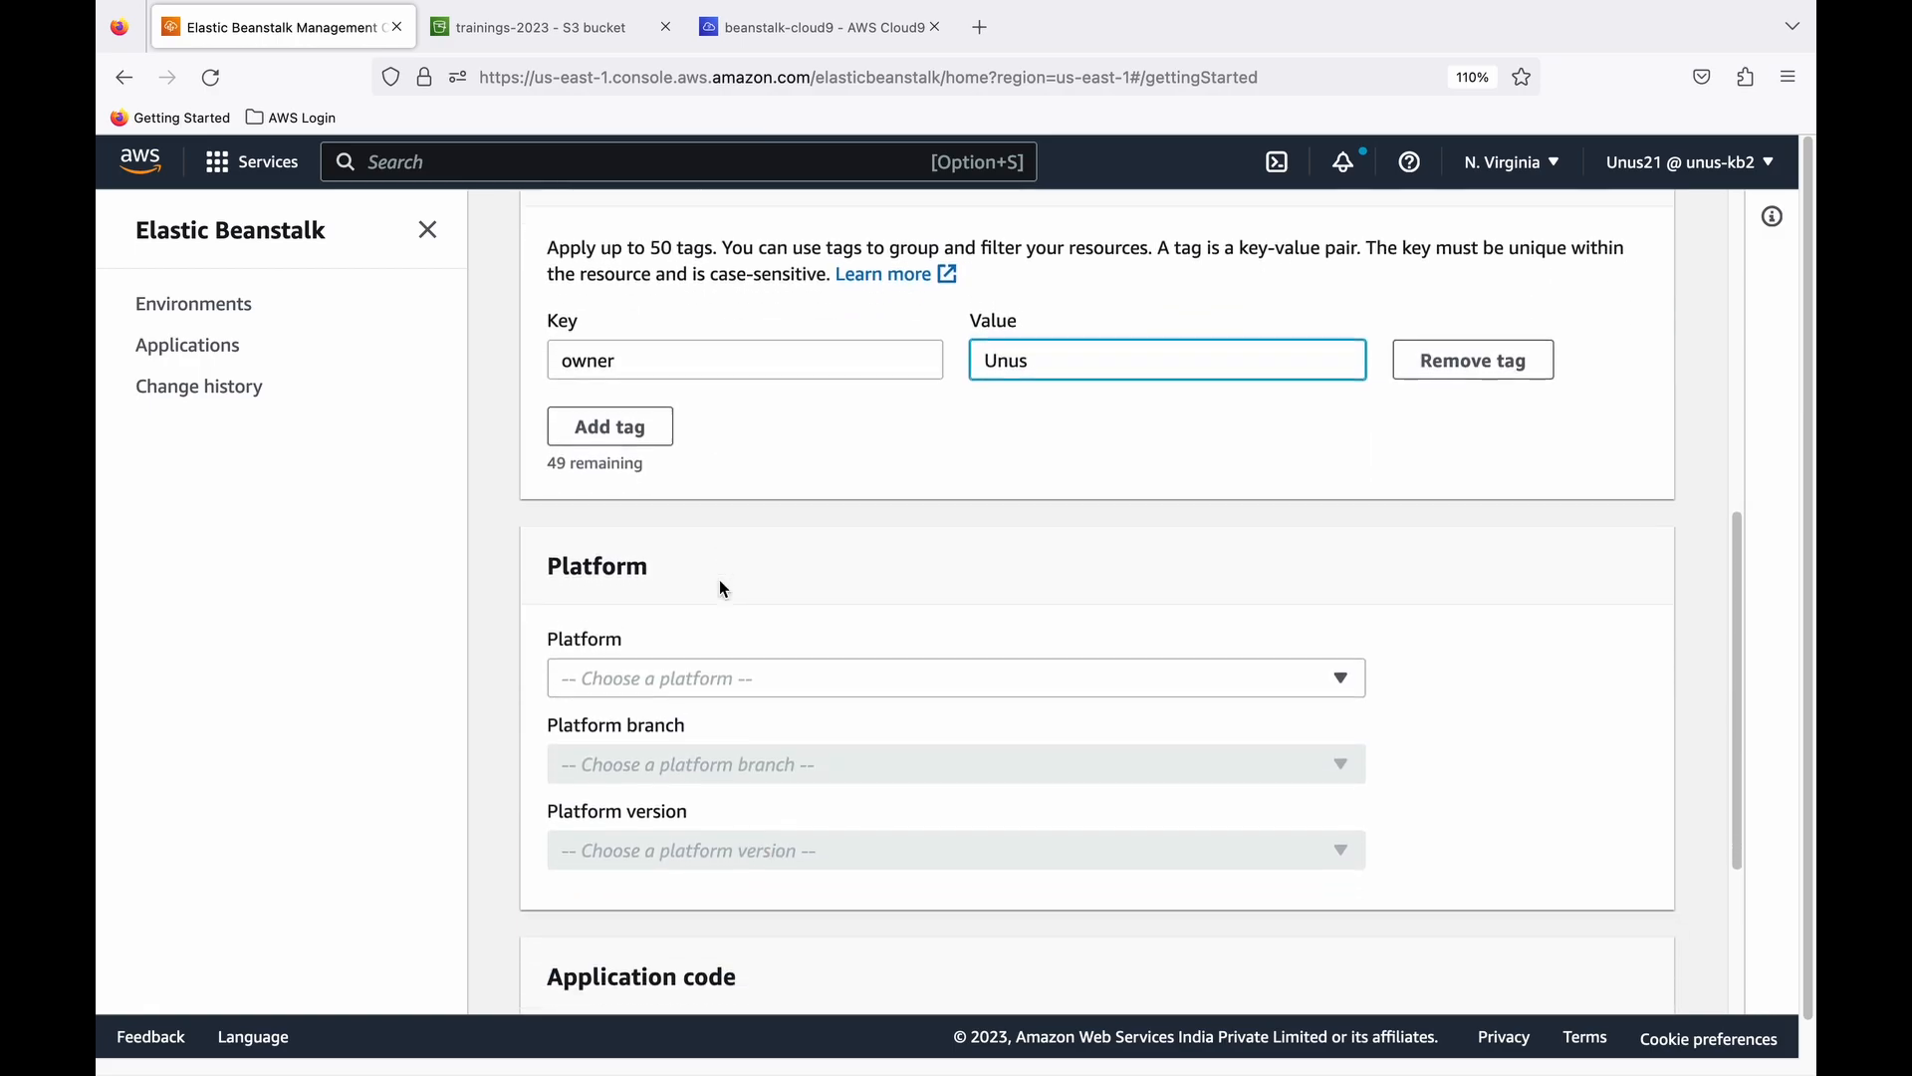
left_click(1343, 488)
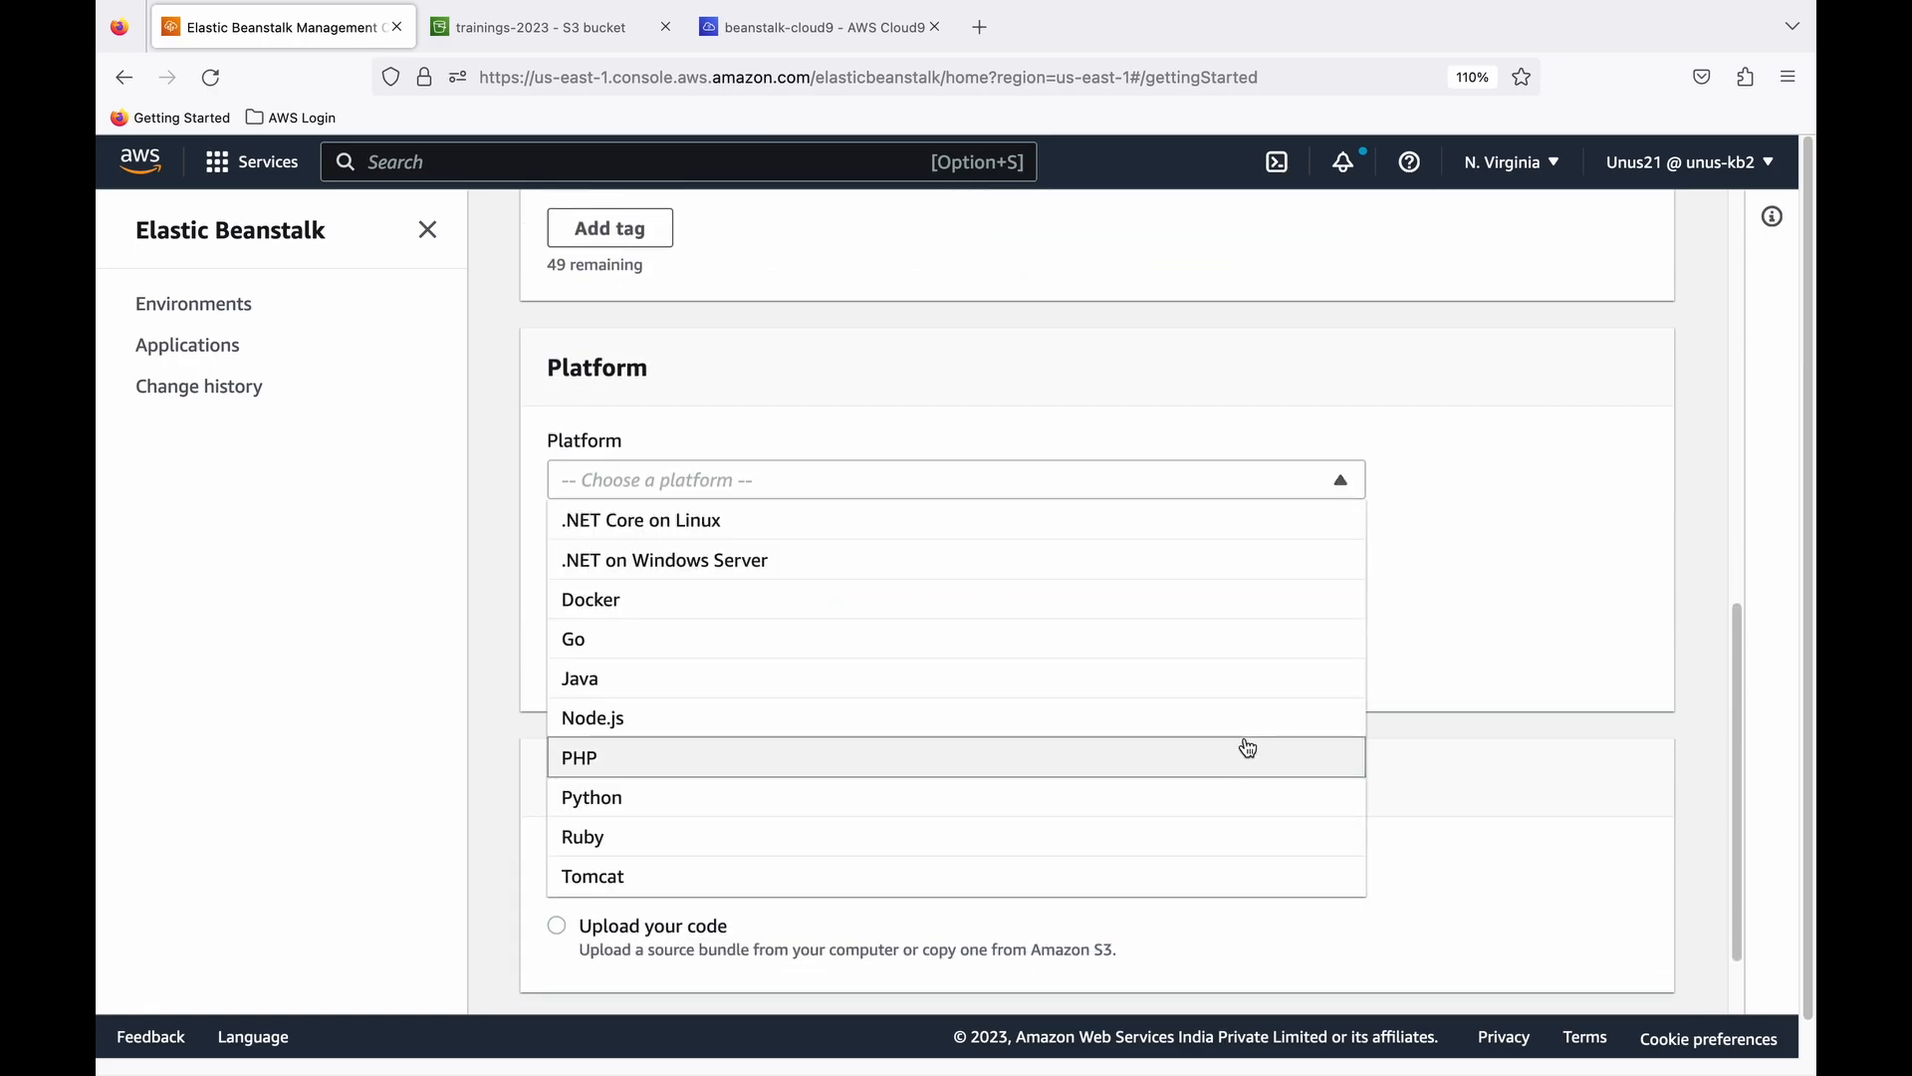
left_click(698, 876)
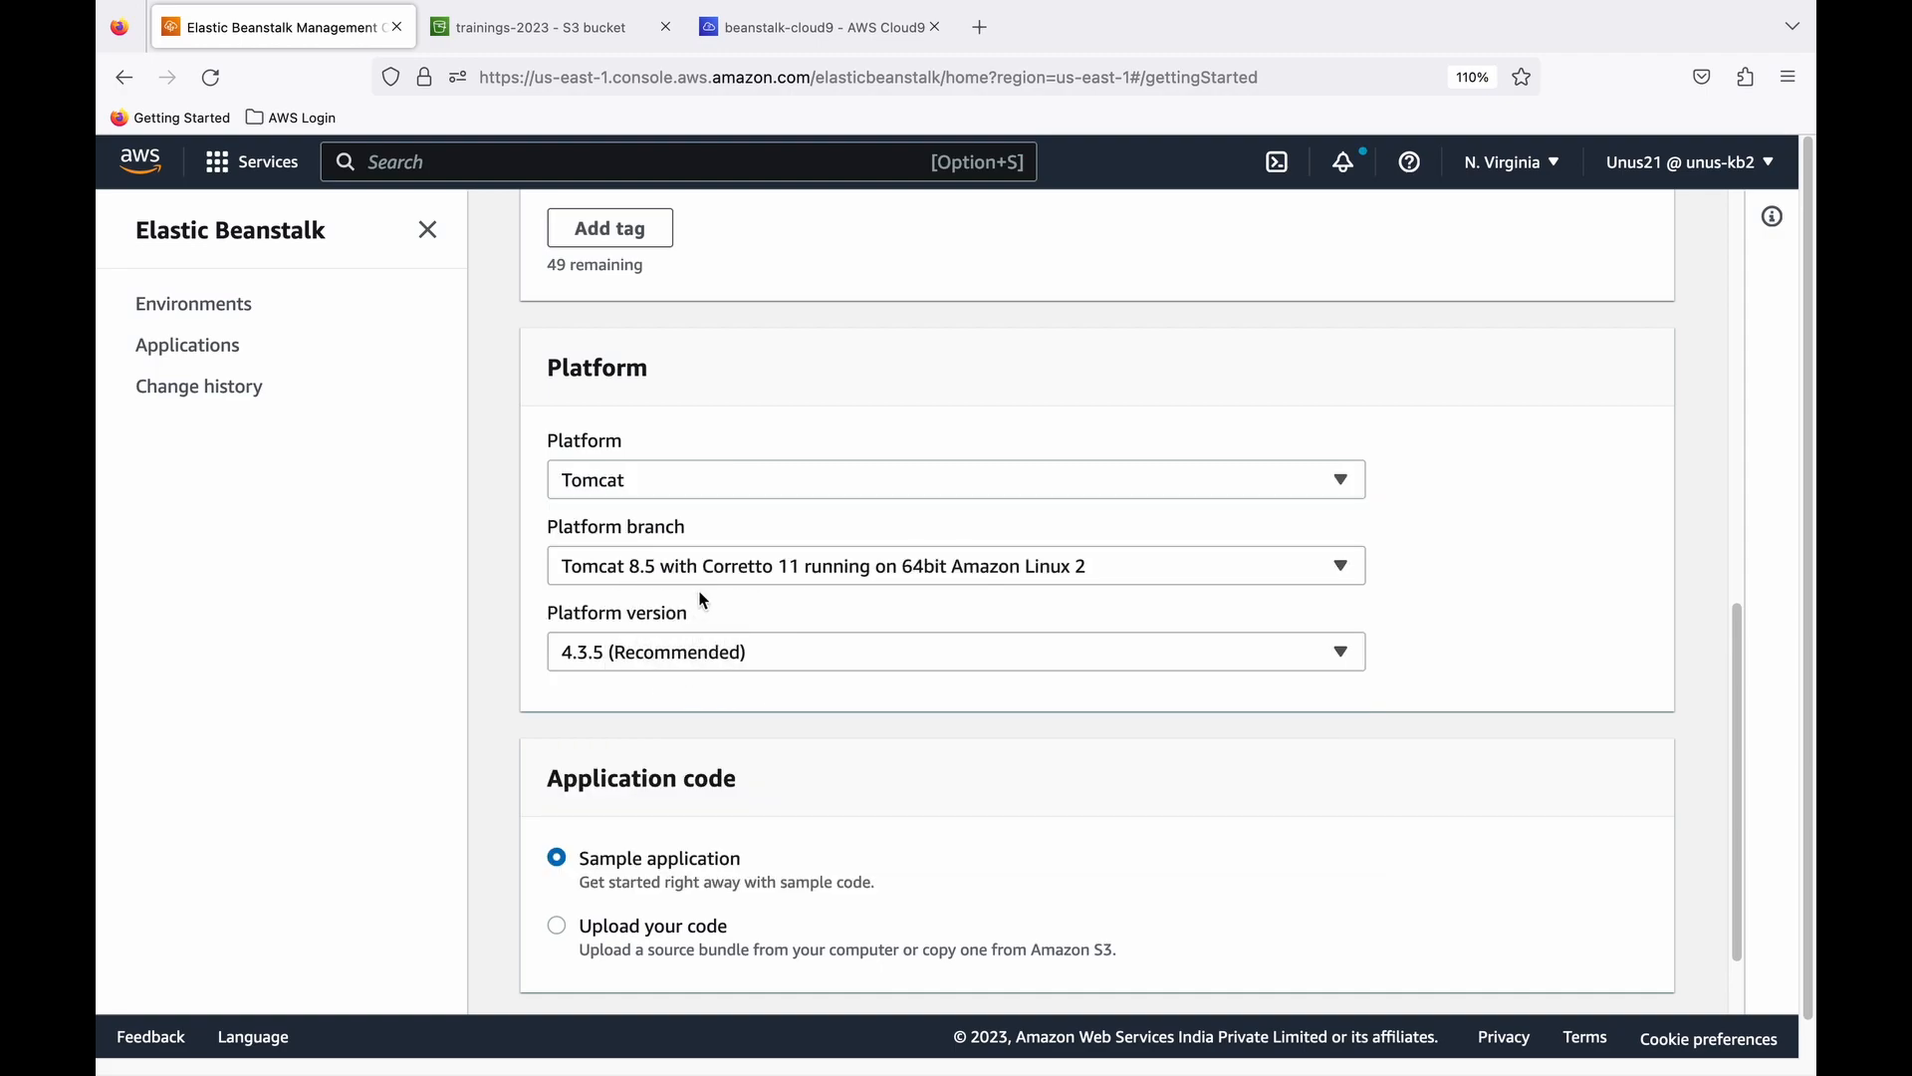
- Set the application code to Upload your code with Public S3 URL as the source code origin
scroll(648, 671, "down", 2)
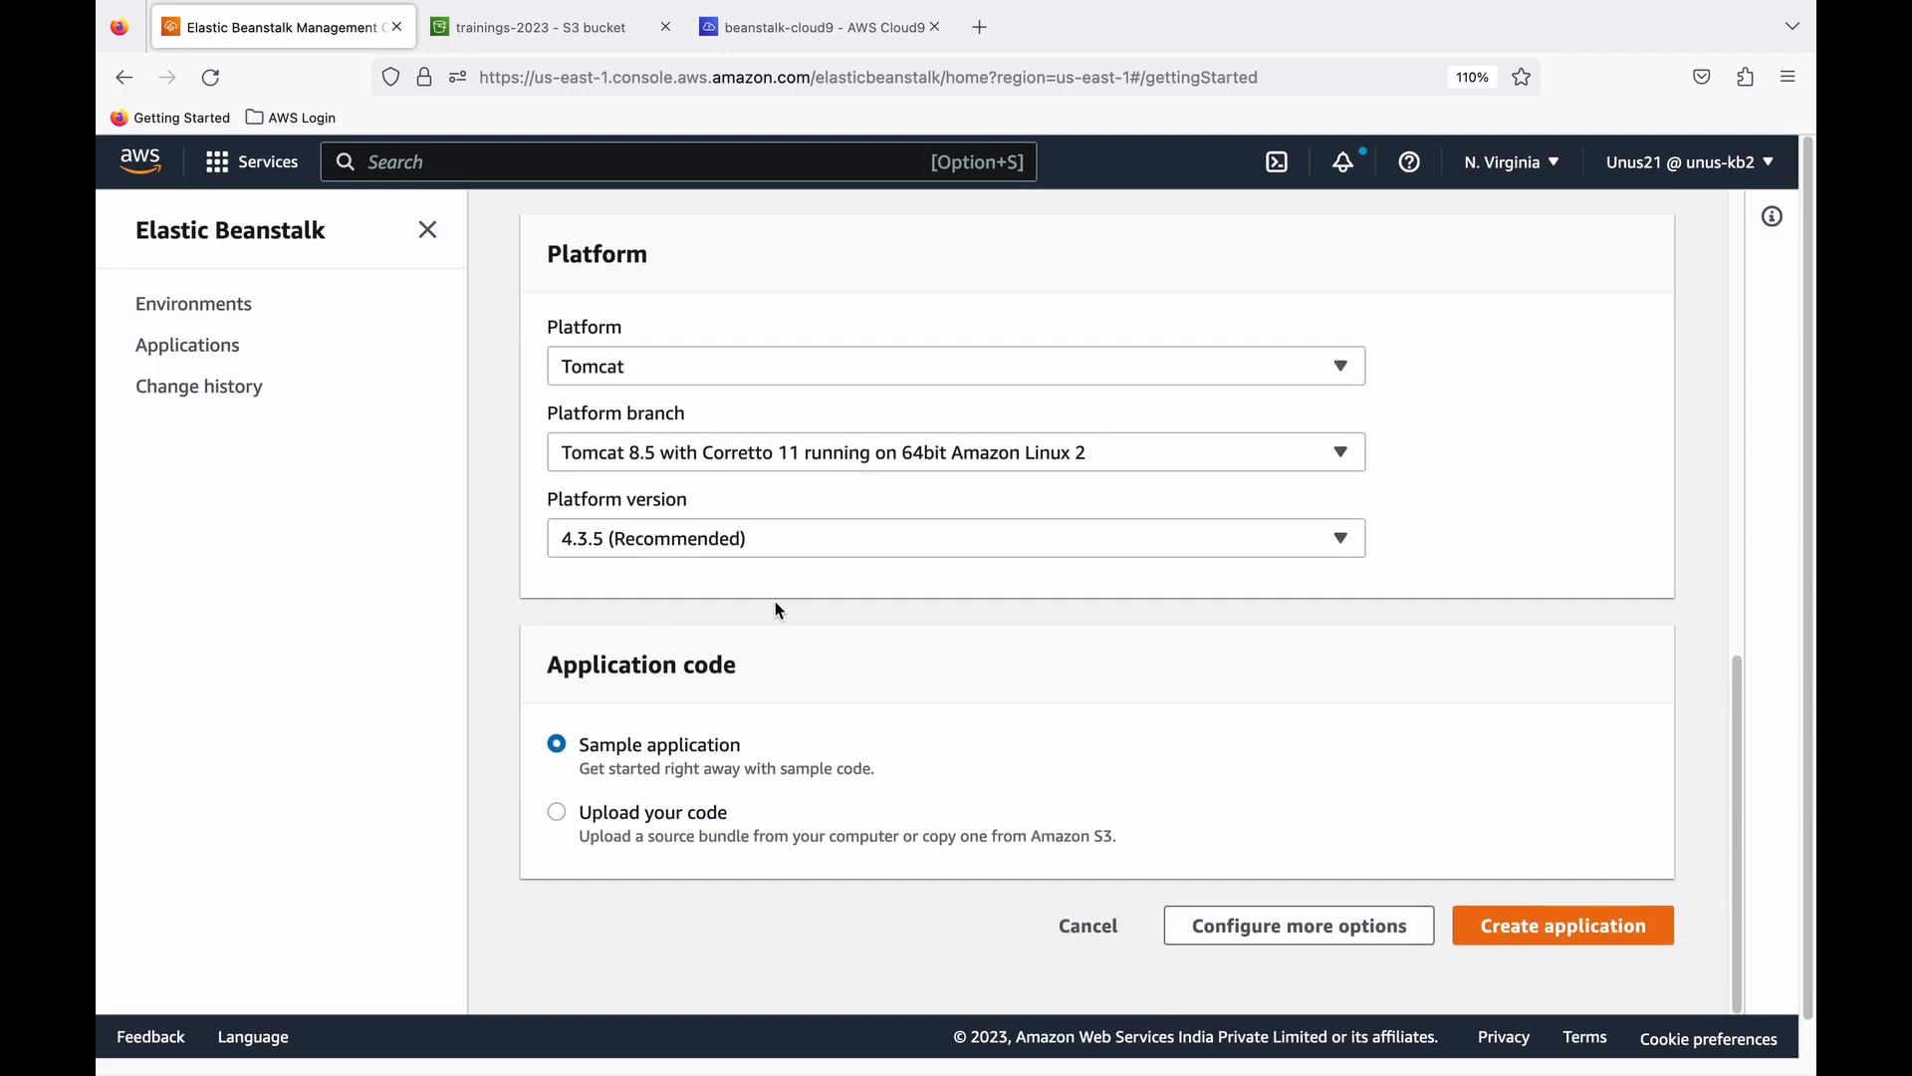
scroll(747, 598, "down", 1)
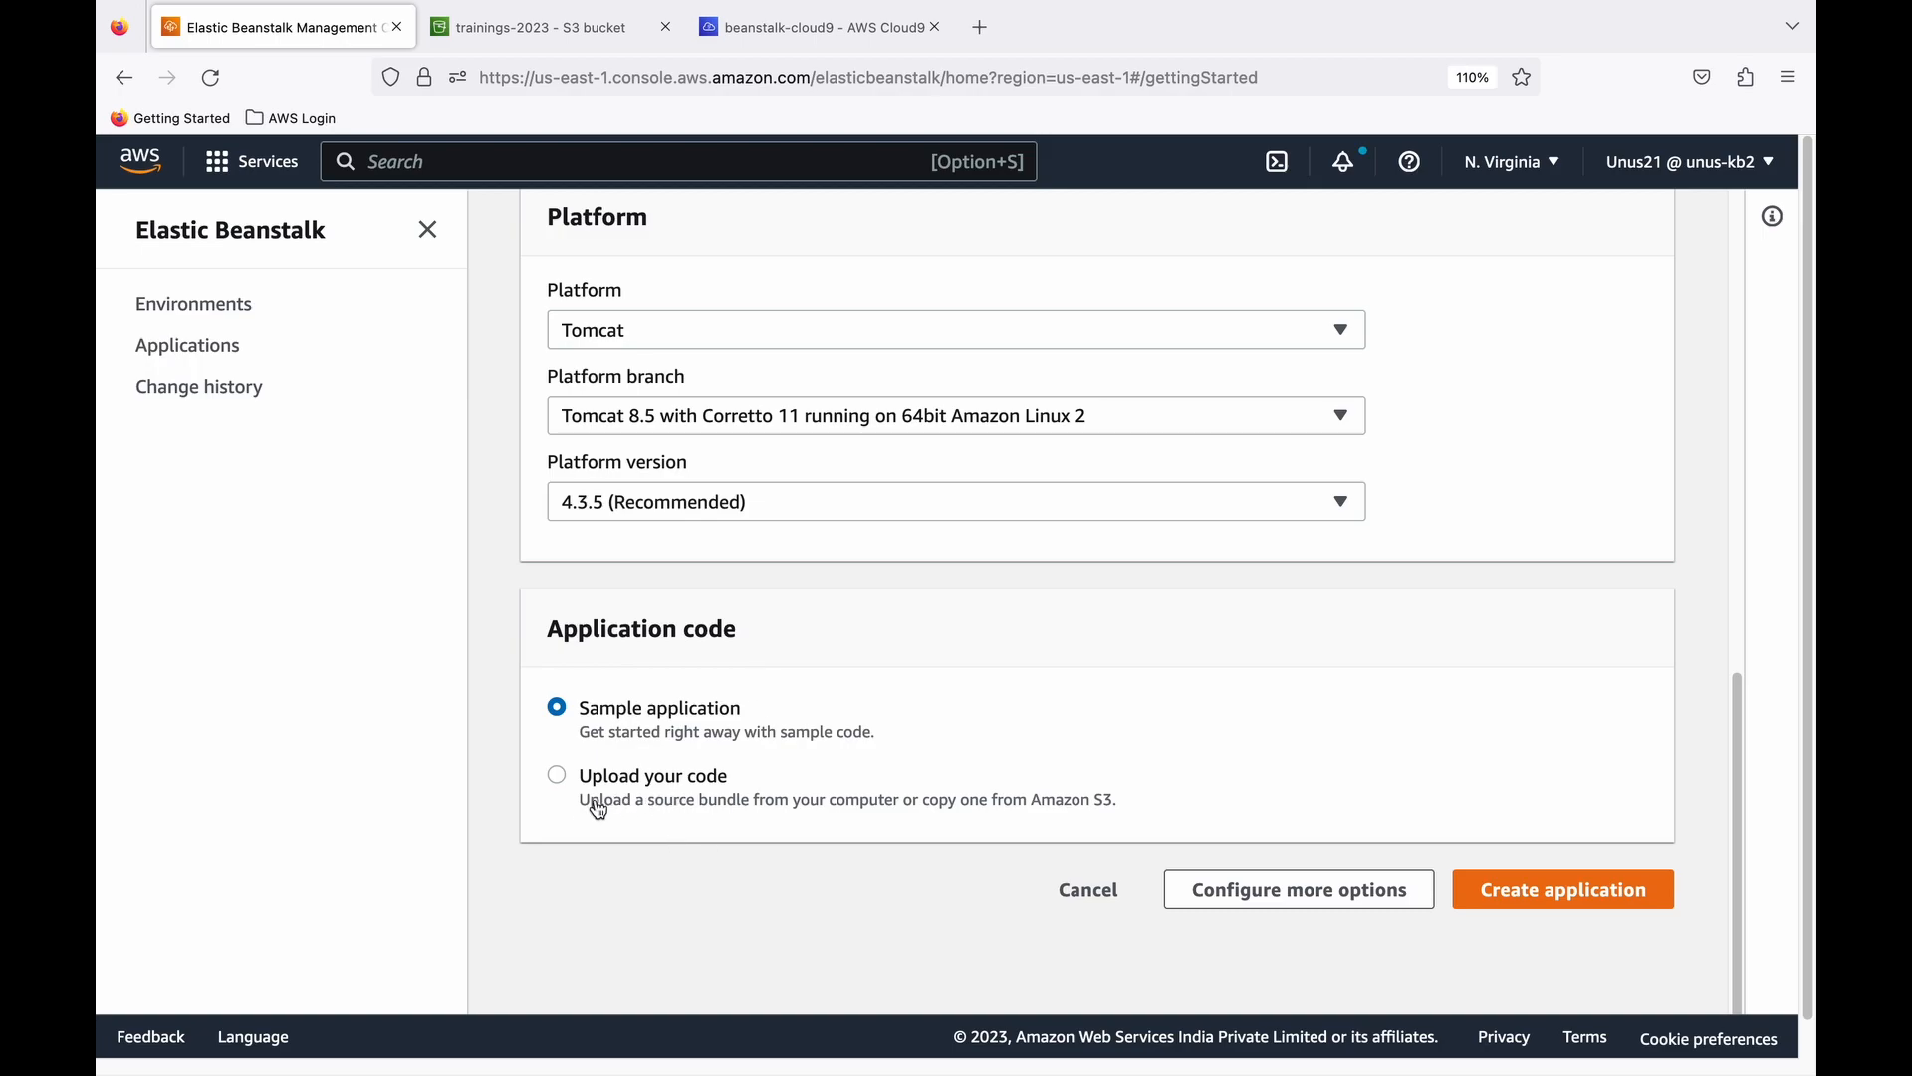
left_click(560, 785)
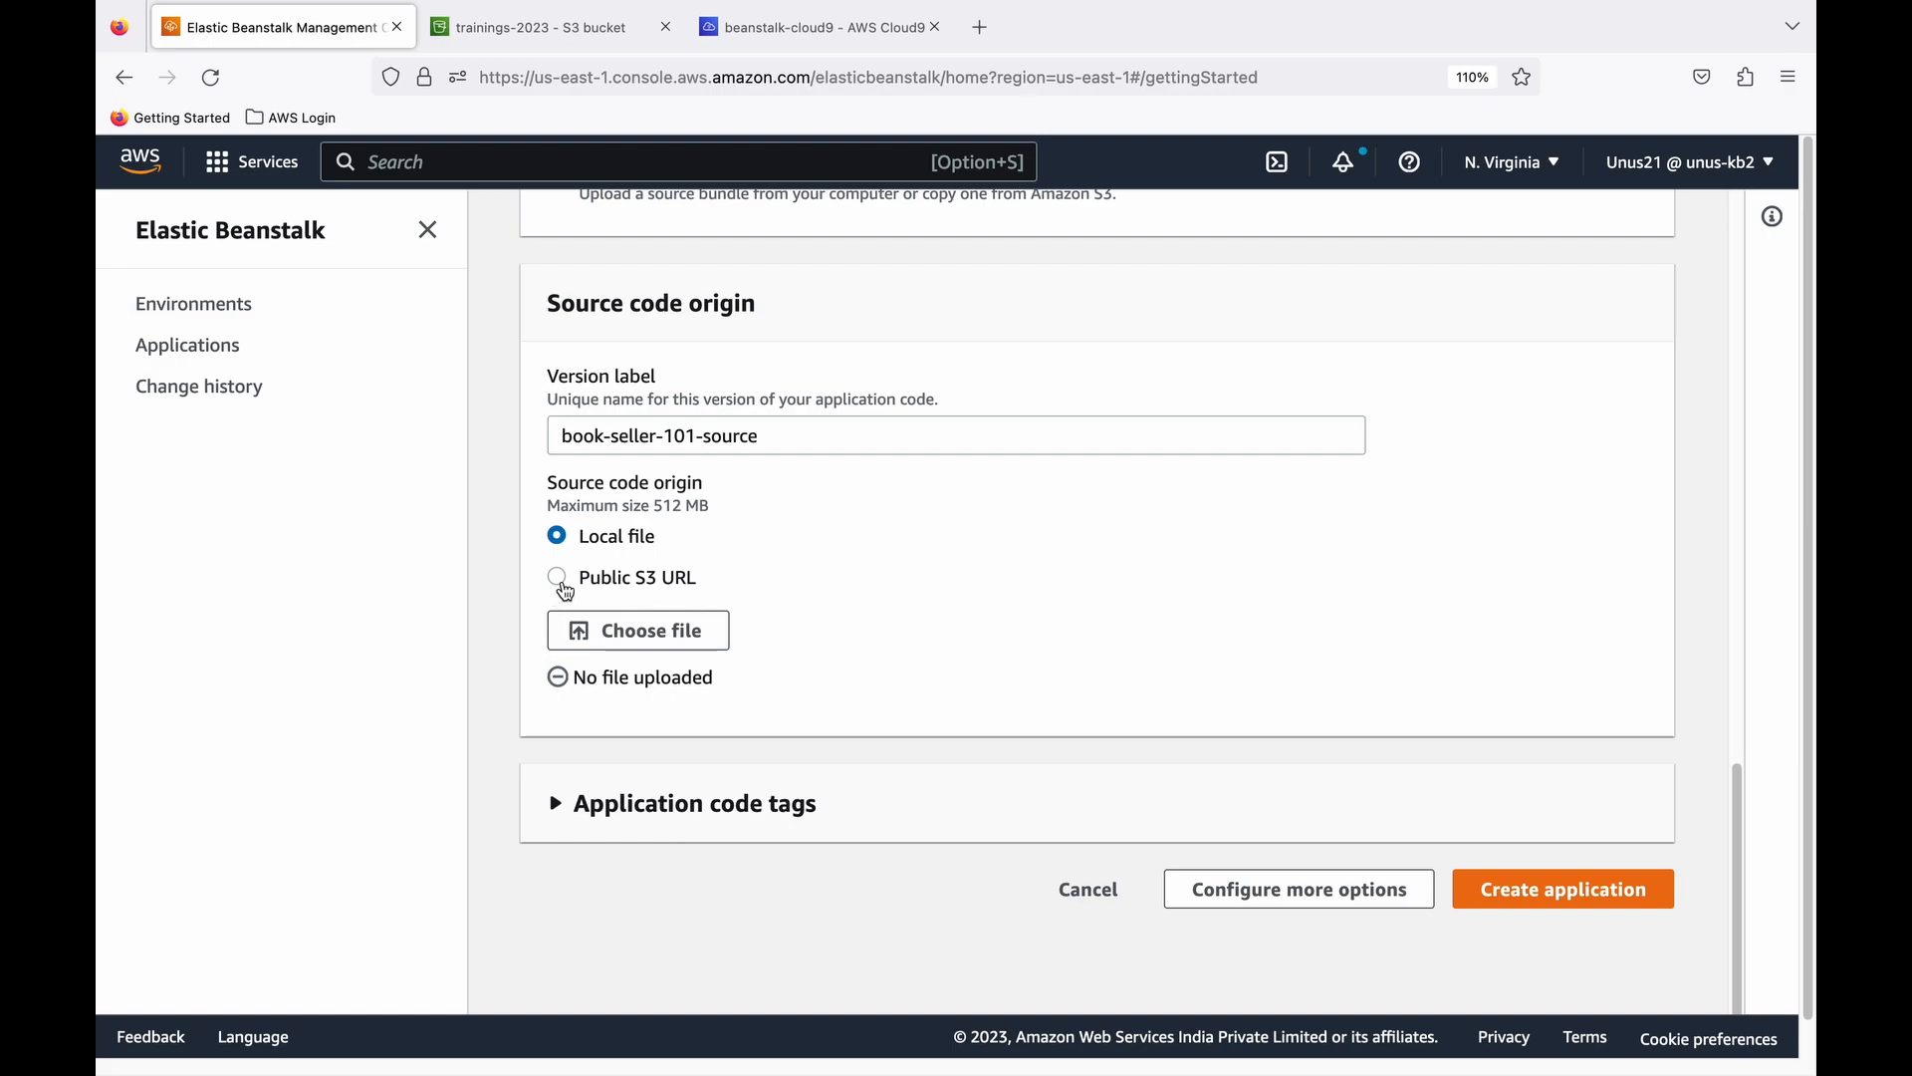
left_click(557, 579)
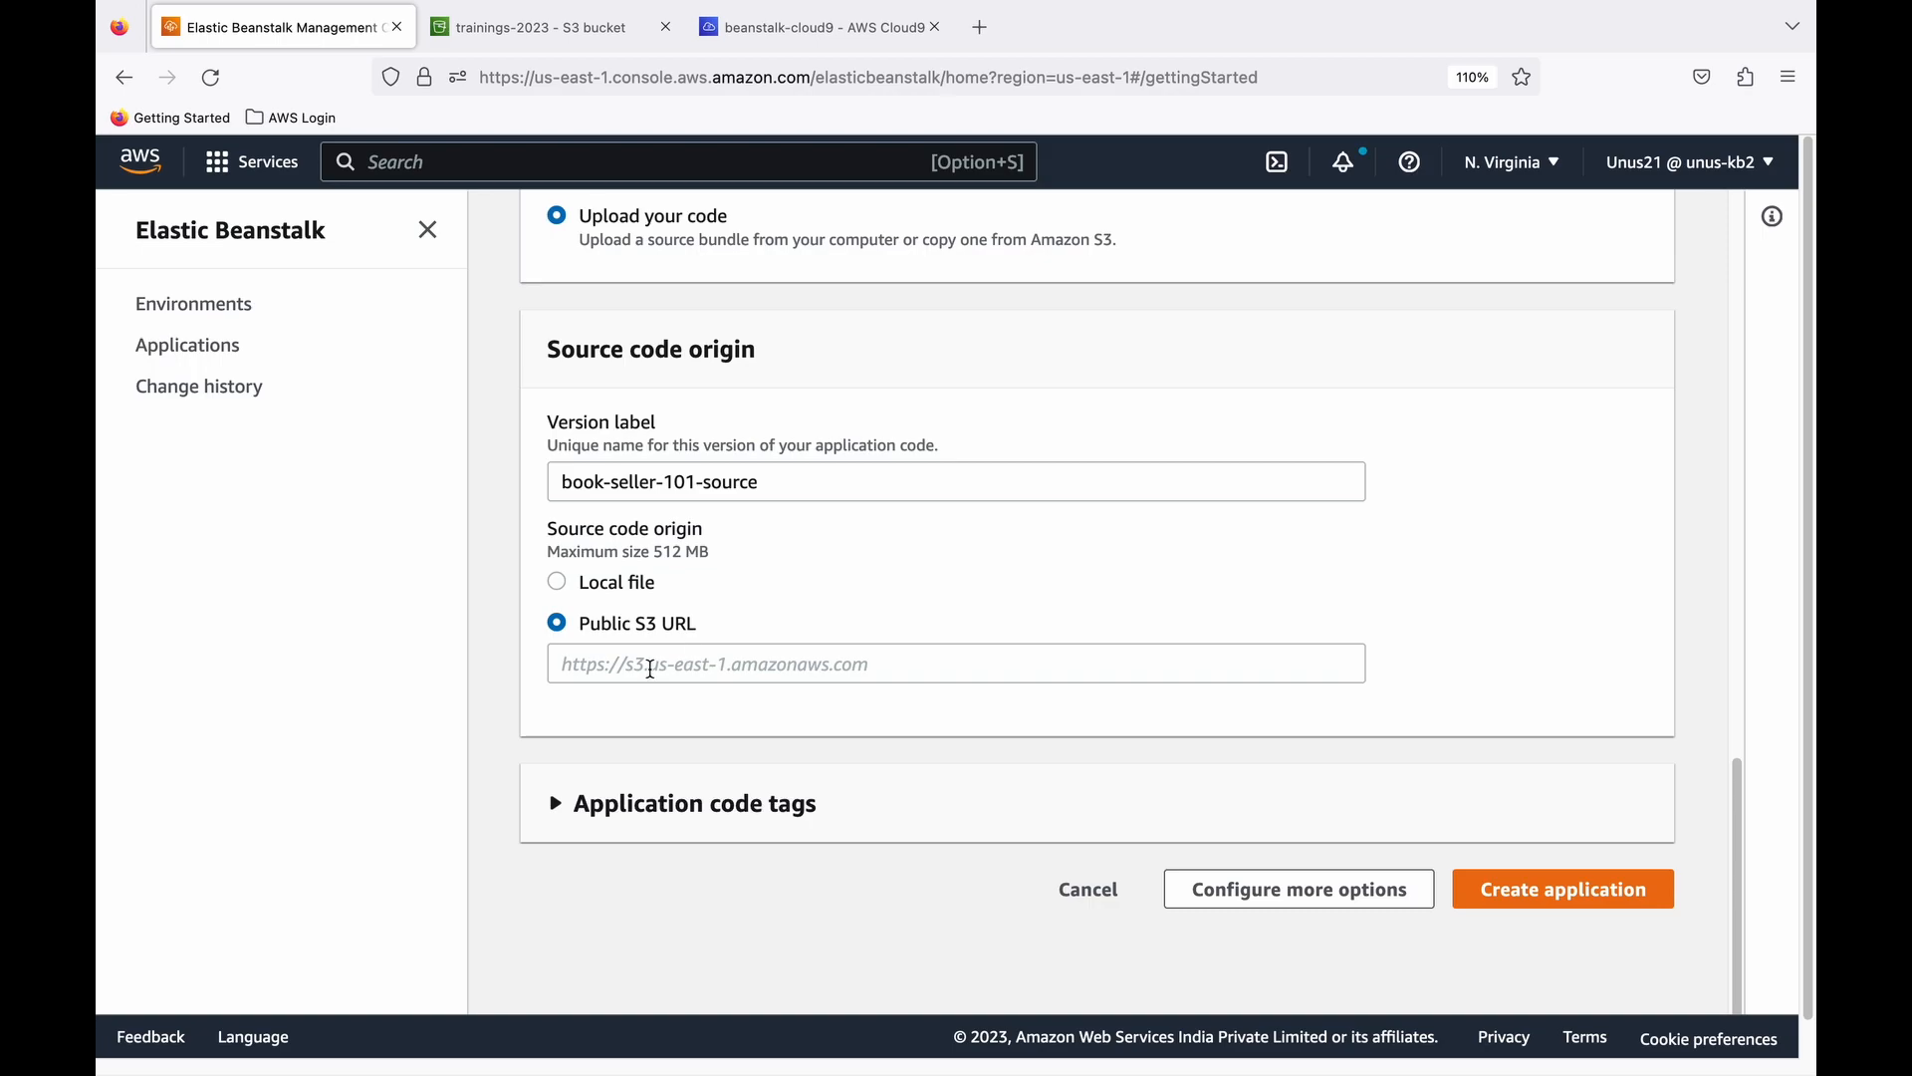
- Copy the object URL of book-seller-1.0.0.war from the S3 ForBeanstalk folder and return to the Elastic Beanstalk application form
left_click(615, 40)
left_click(726, 811)
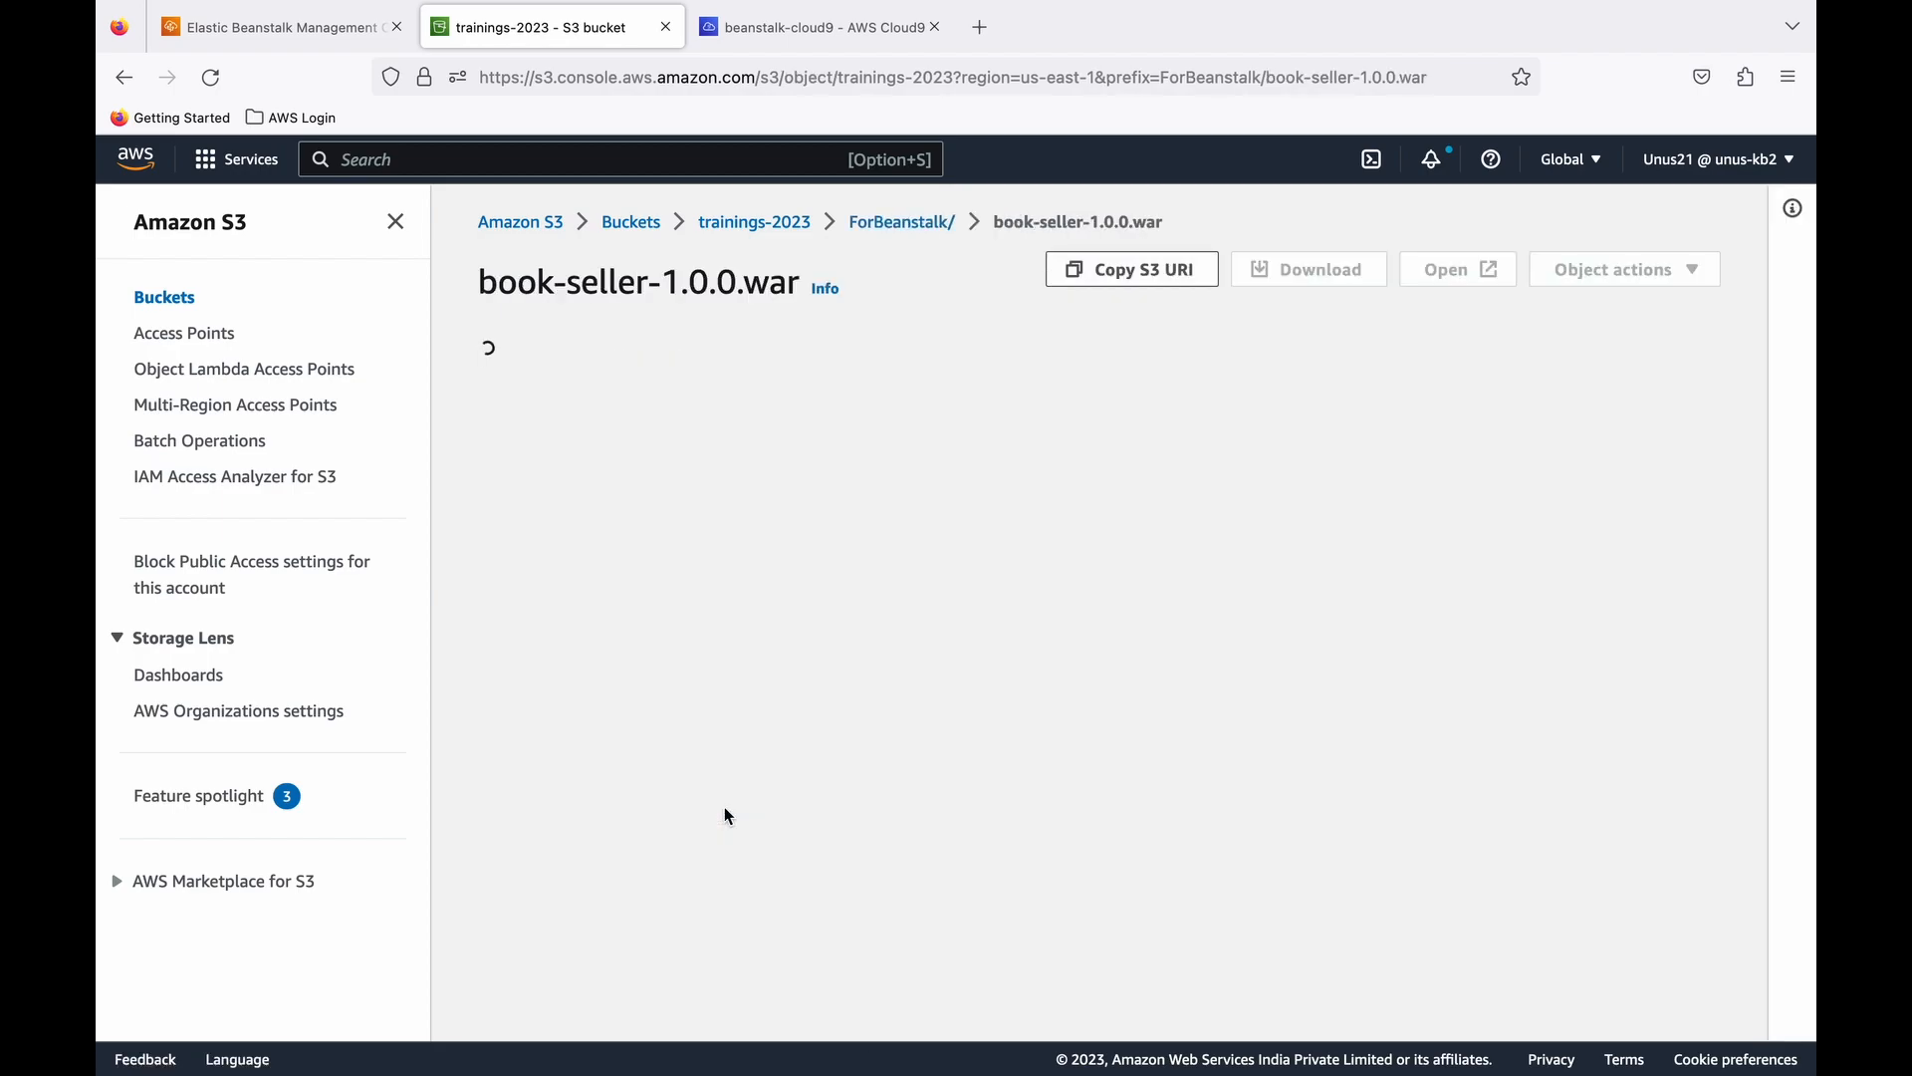
scroll(728, 815, "down", 1)
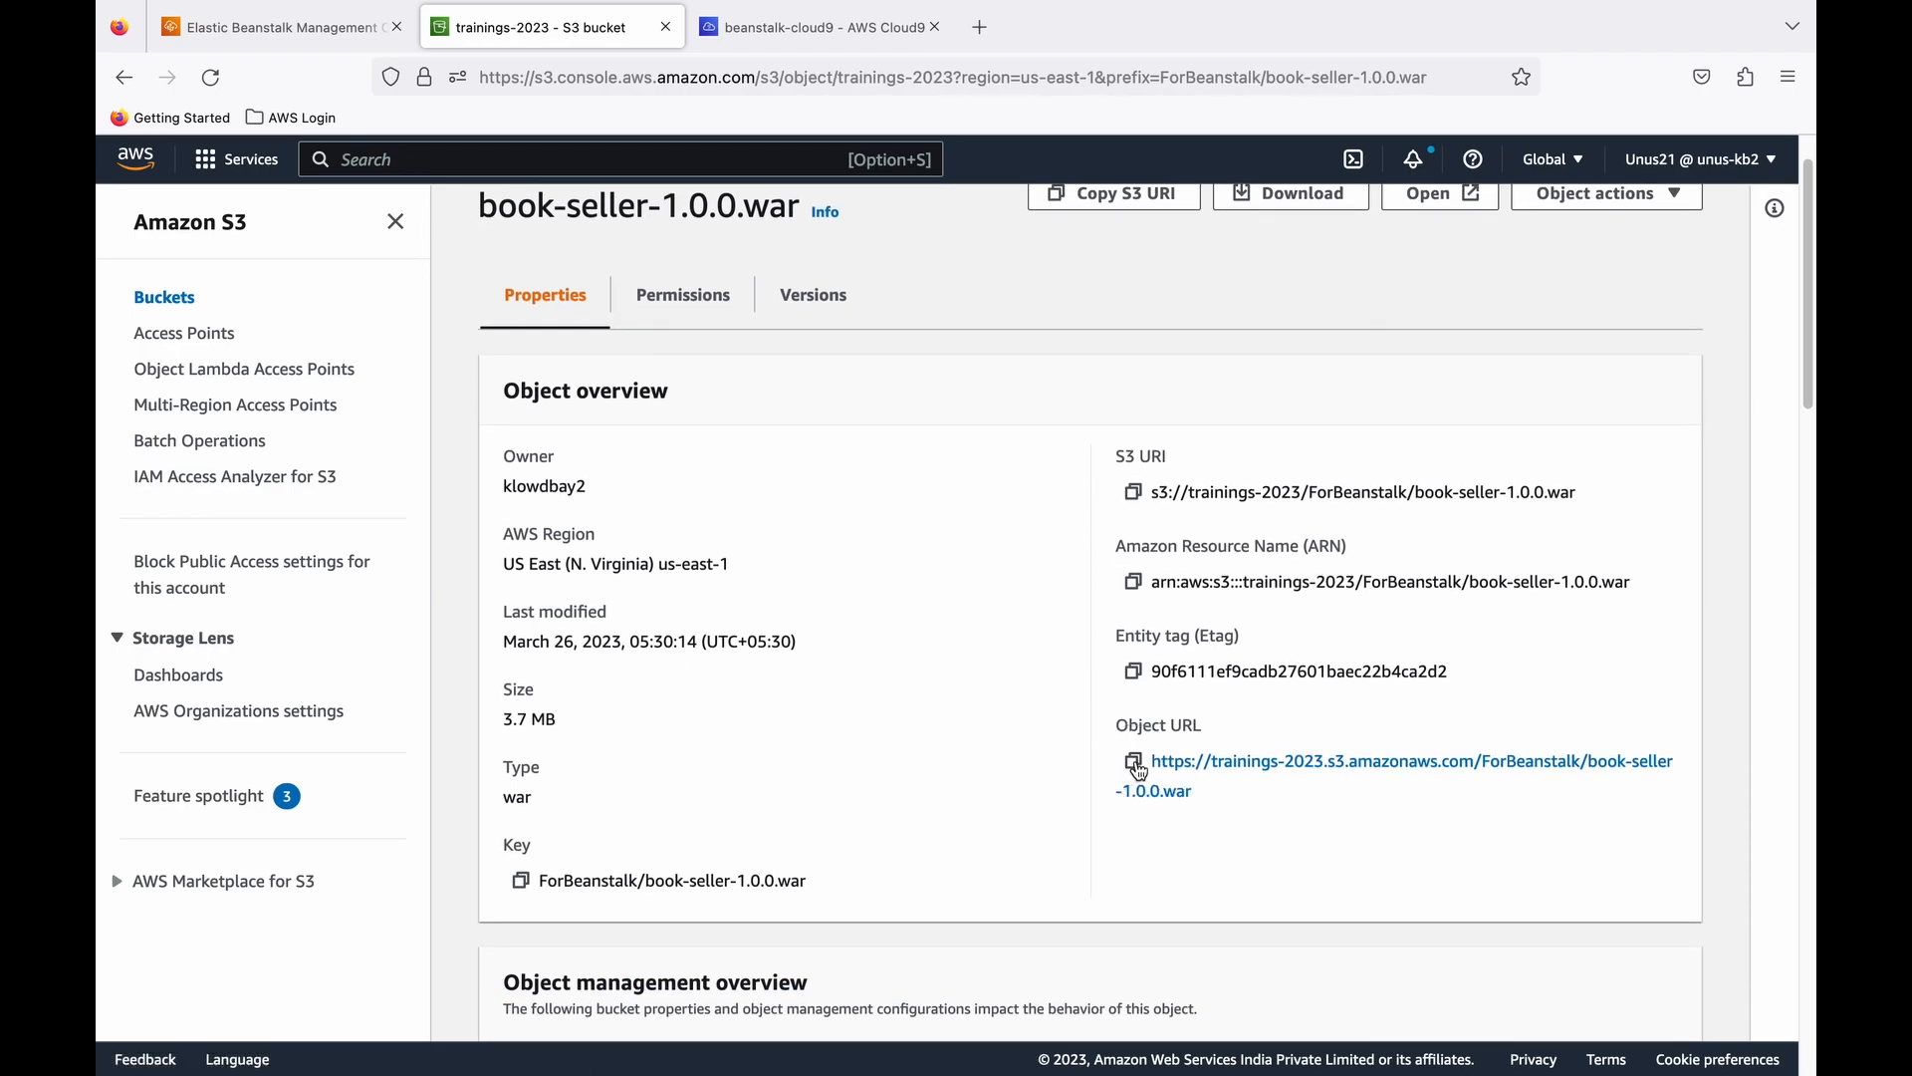
left_click(1136, 762)
left_click(284, 30)
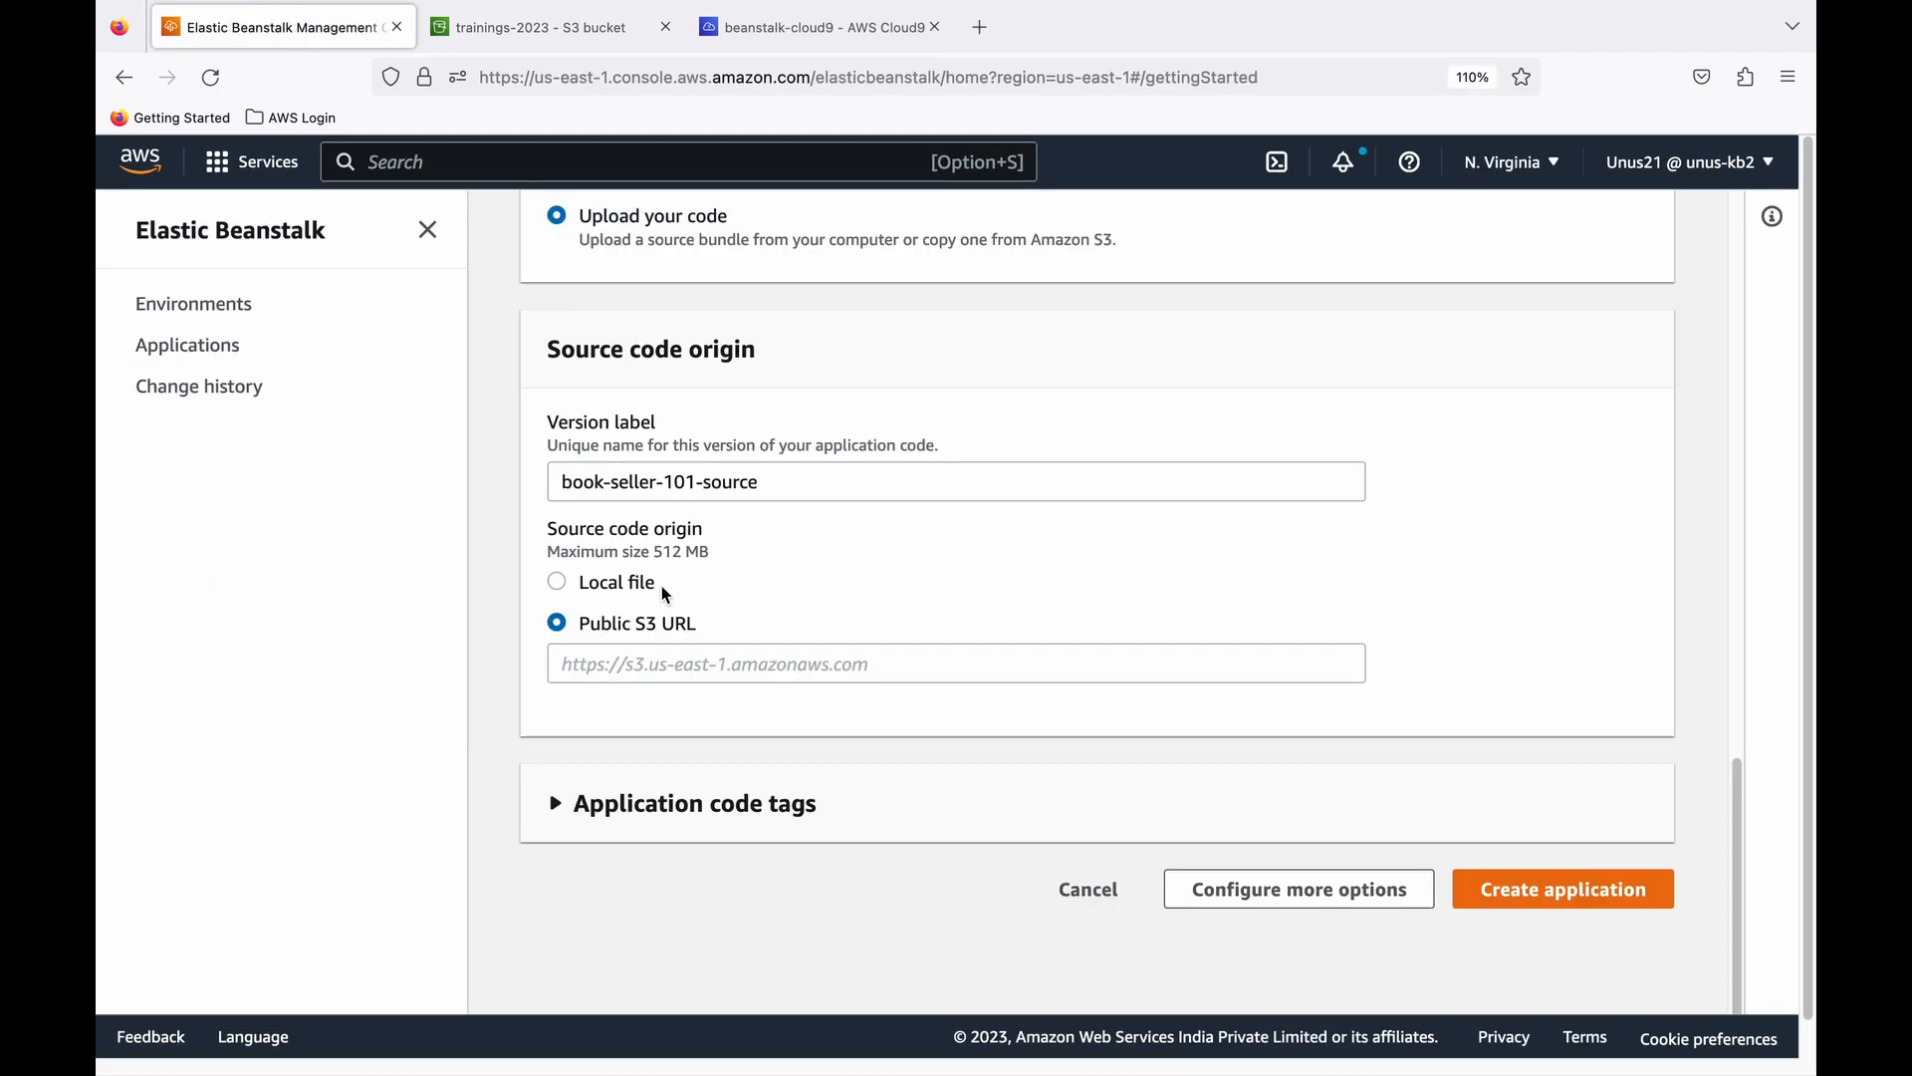
- Paste the copied book-seller-1.0.0.war S3 URL as the source code origin and create the application
right_click(625, 653)
left_click(643, 792)
scroll(855, 833, "down", 1)
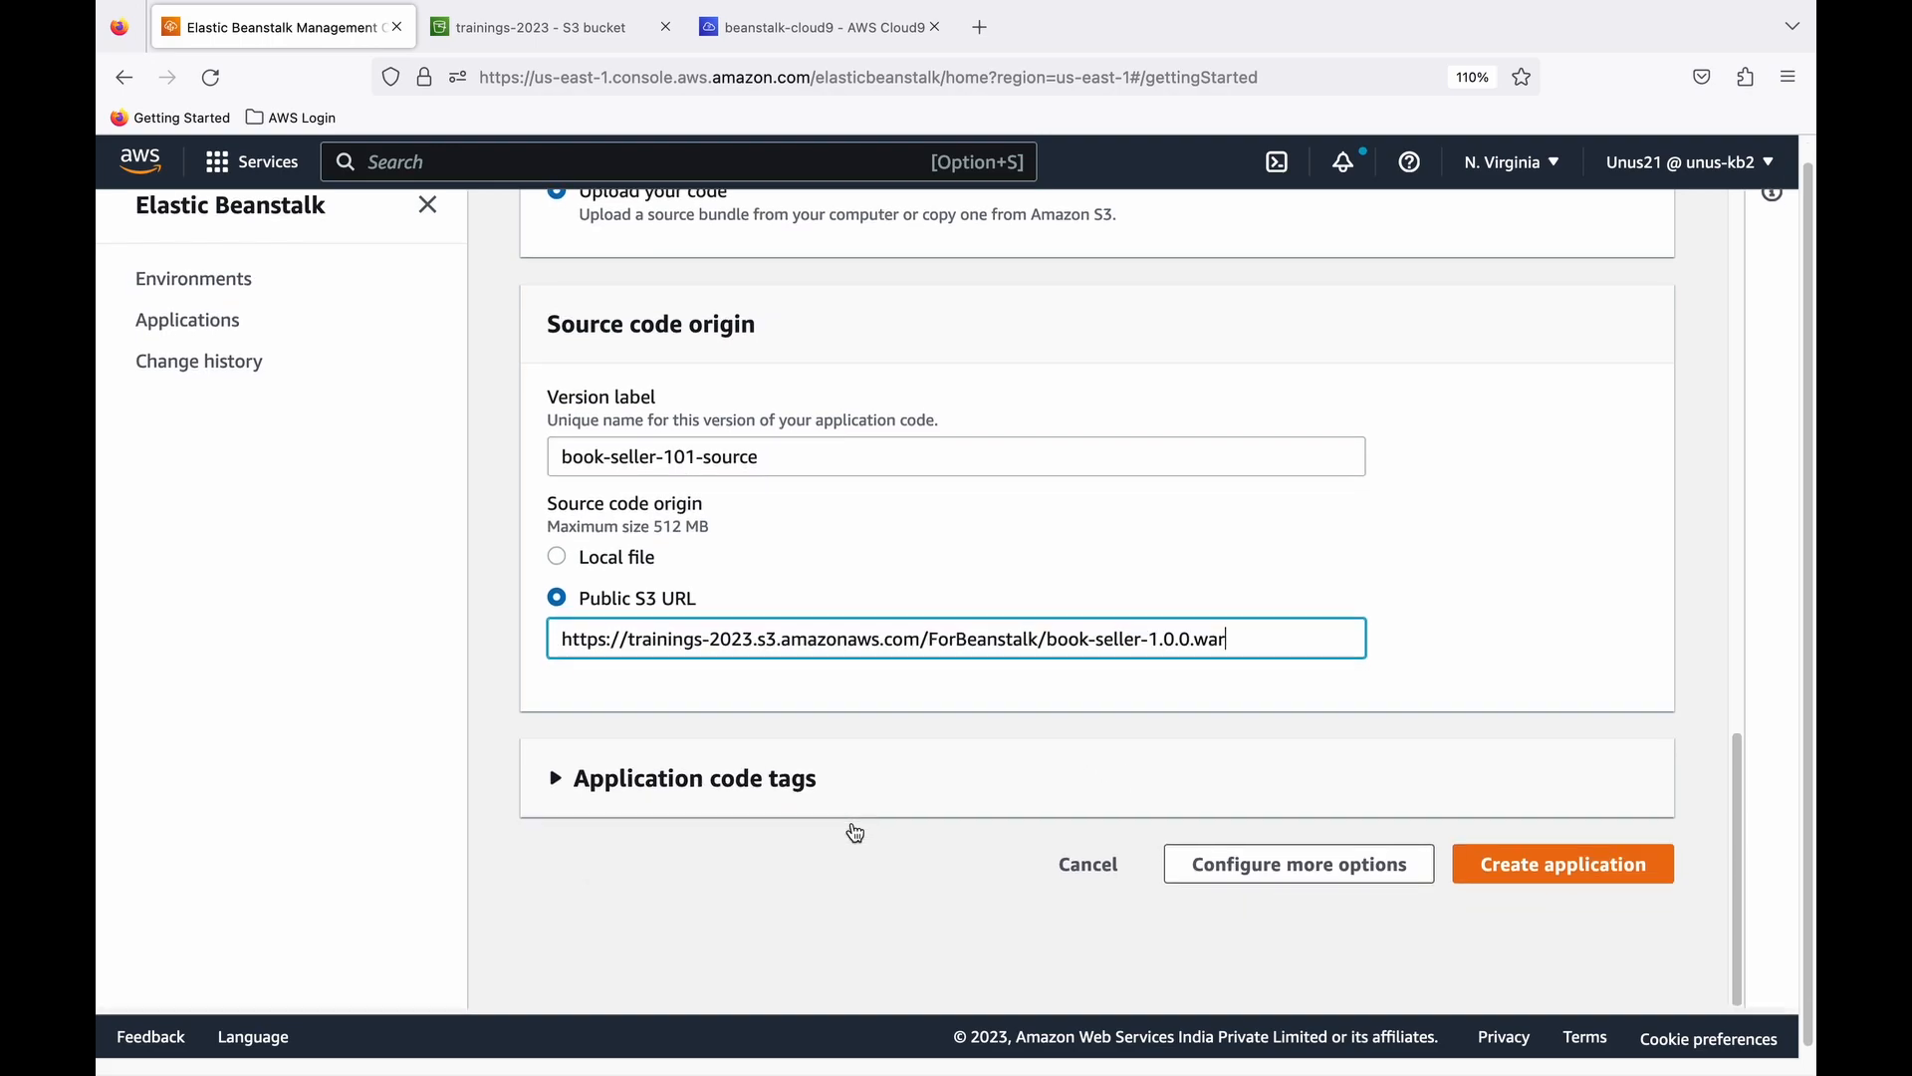
scroll(862, 824, "down", 1)
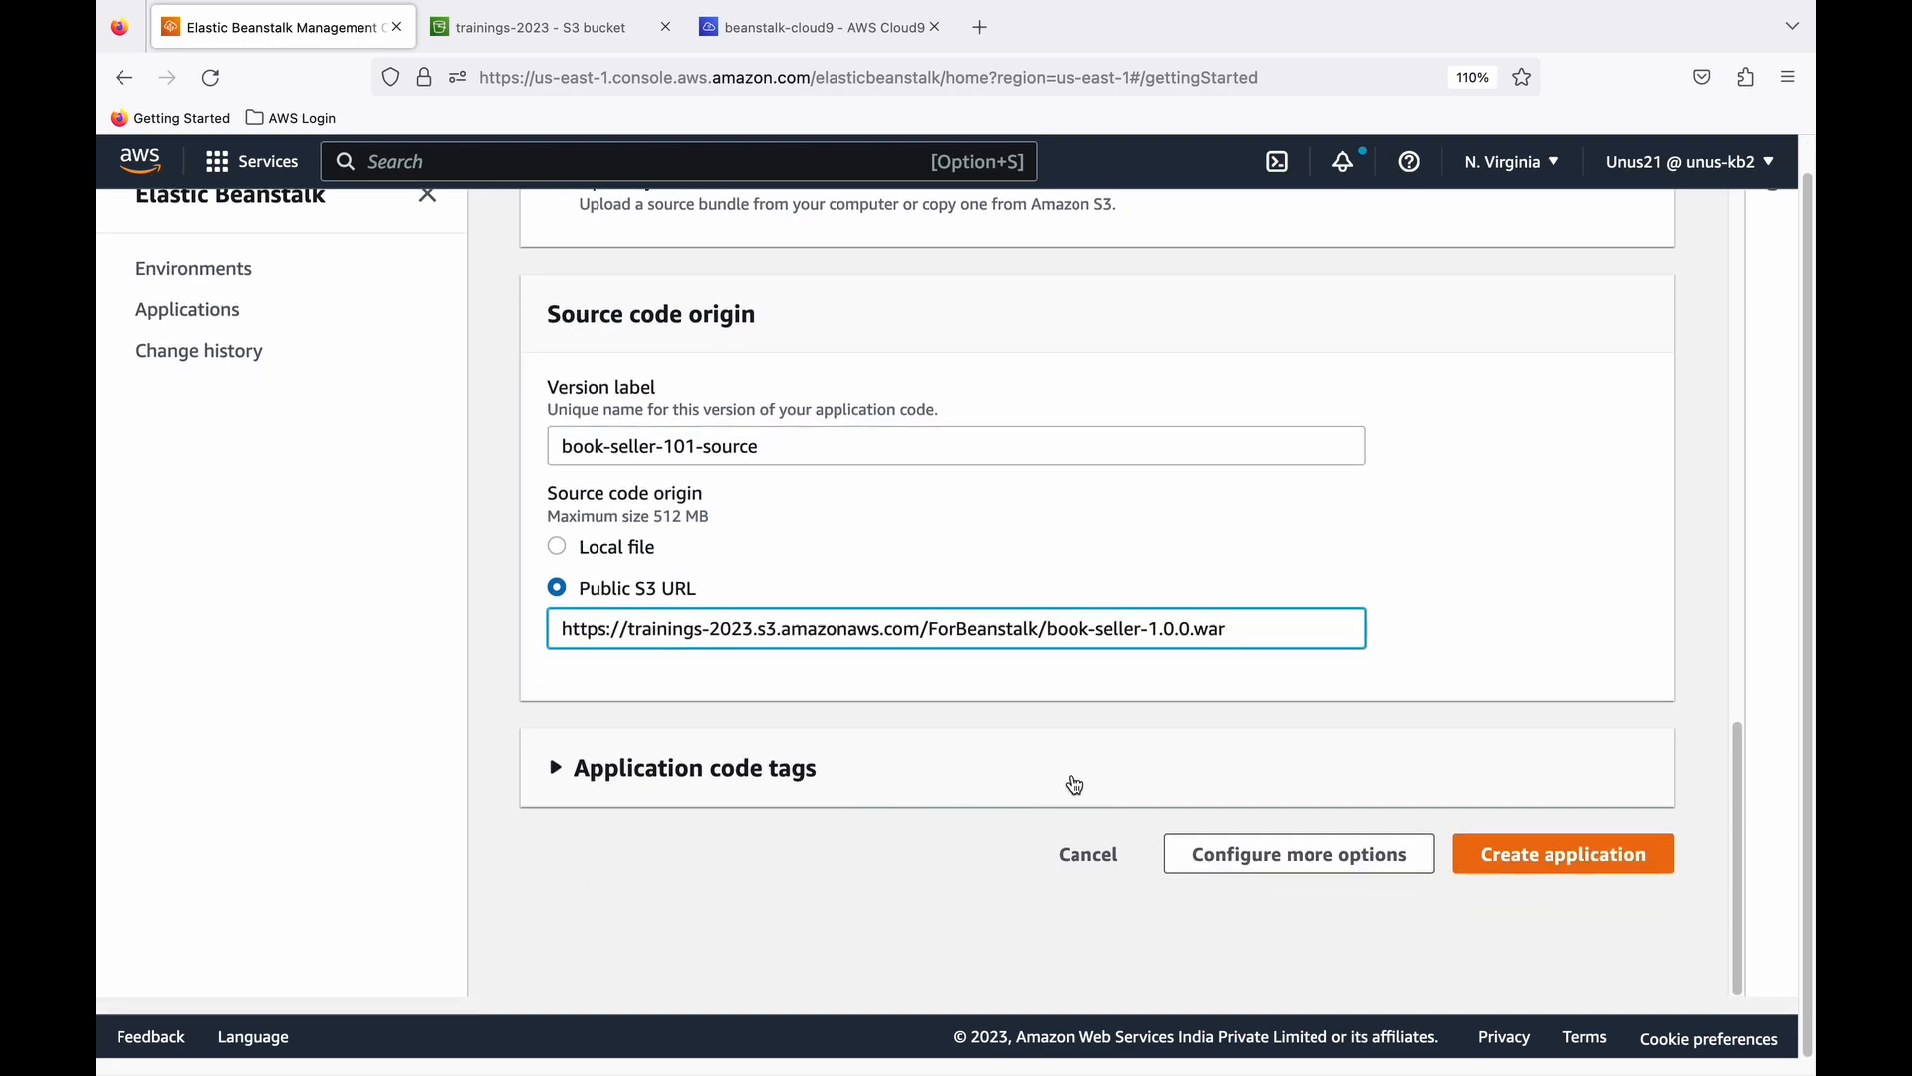
left_click(1559, 870)
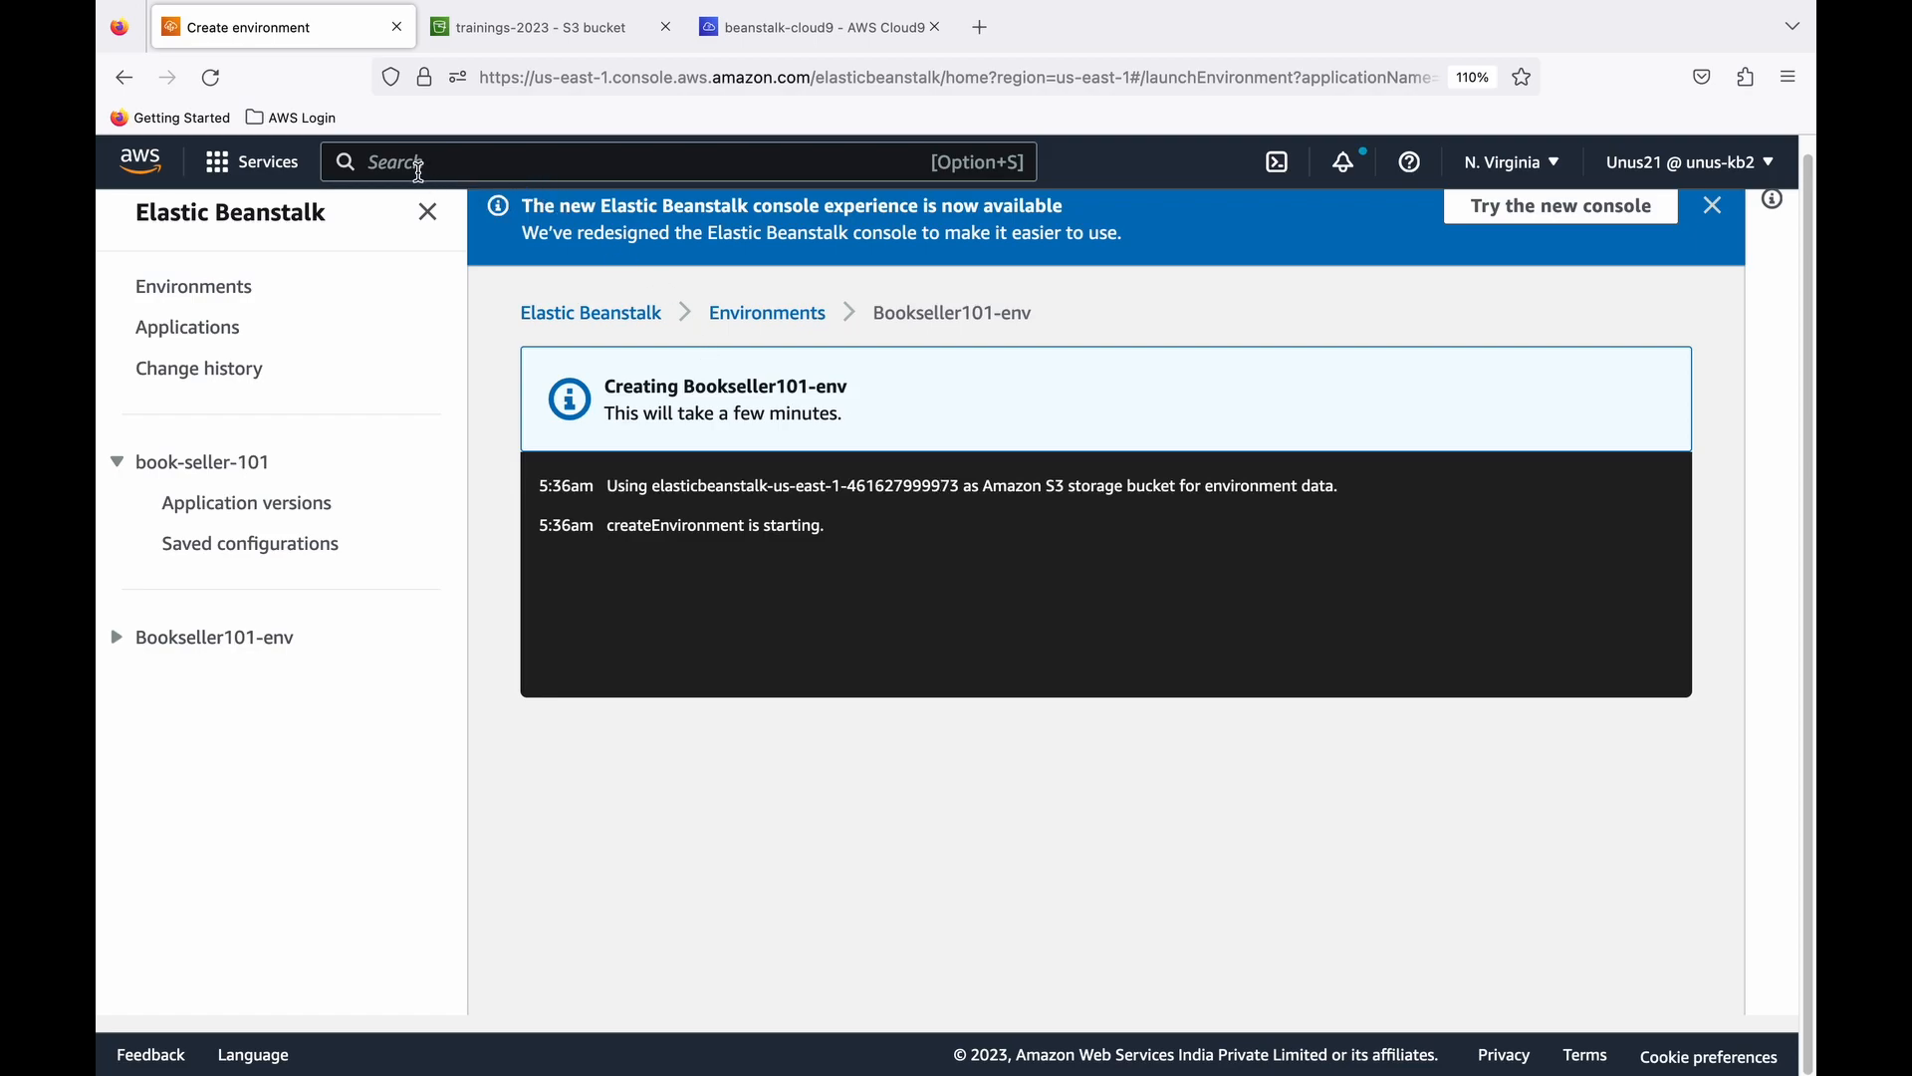
- Search the AWS services for RDS, open its console in a new browser tab and switch to it
type("RDS")
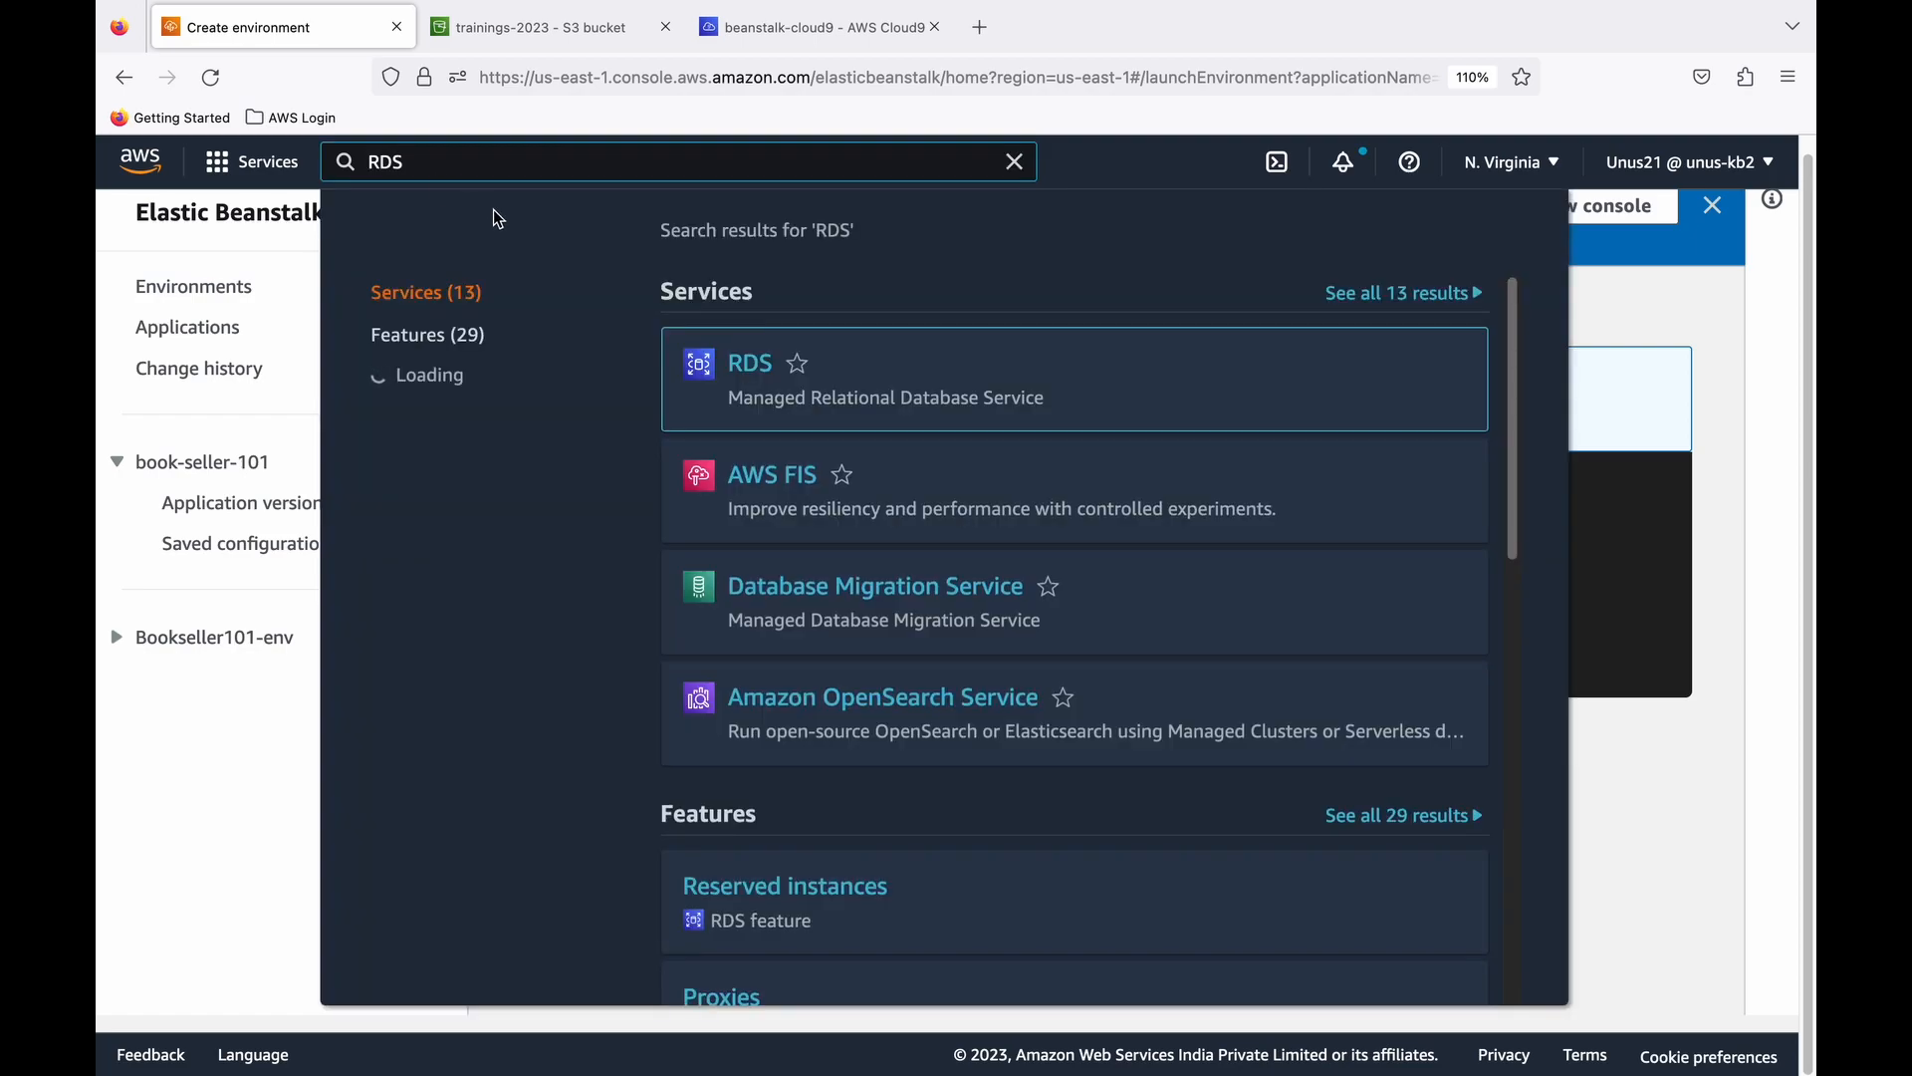
right_click(764, 378)
left_click(855, 382)
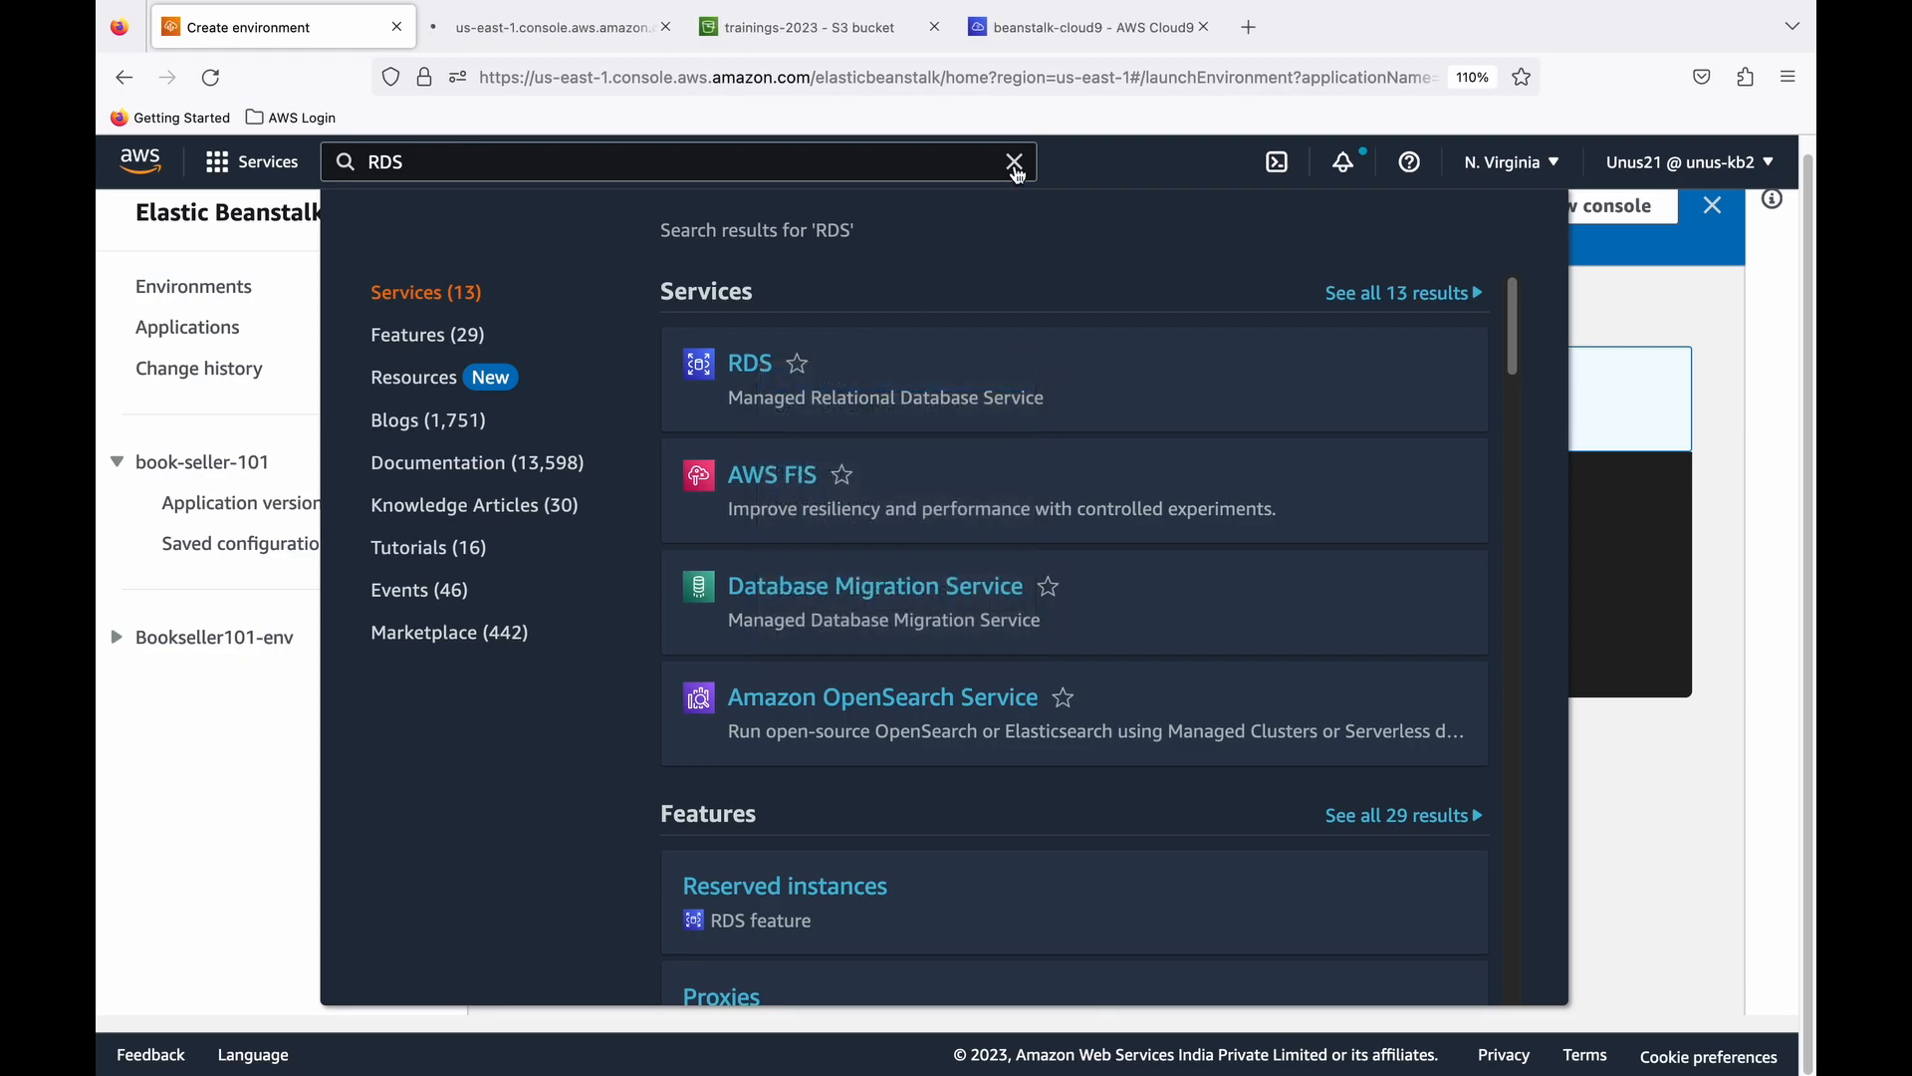
left_click(1015, 162)
key("ctrl+Tab")
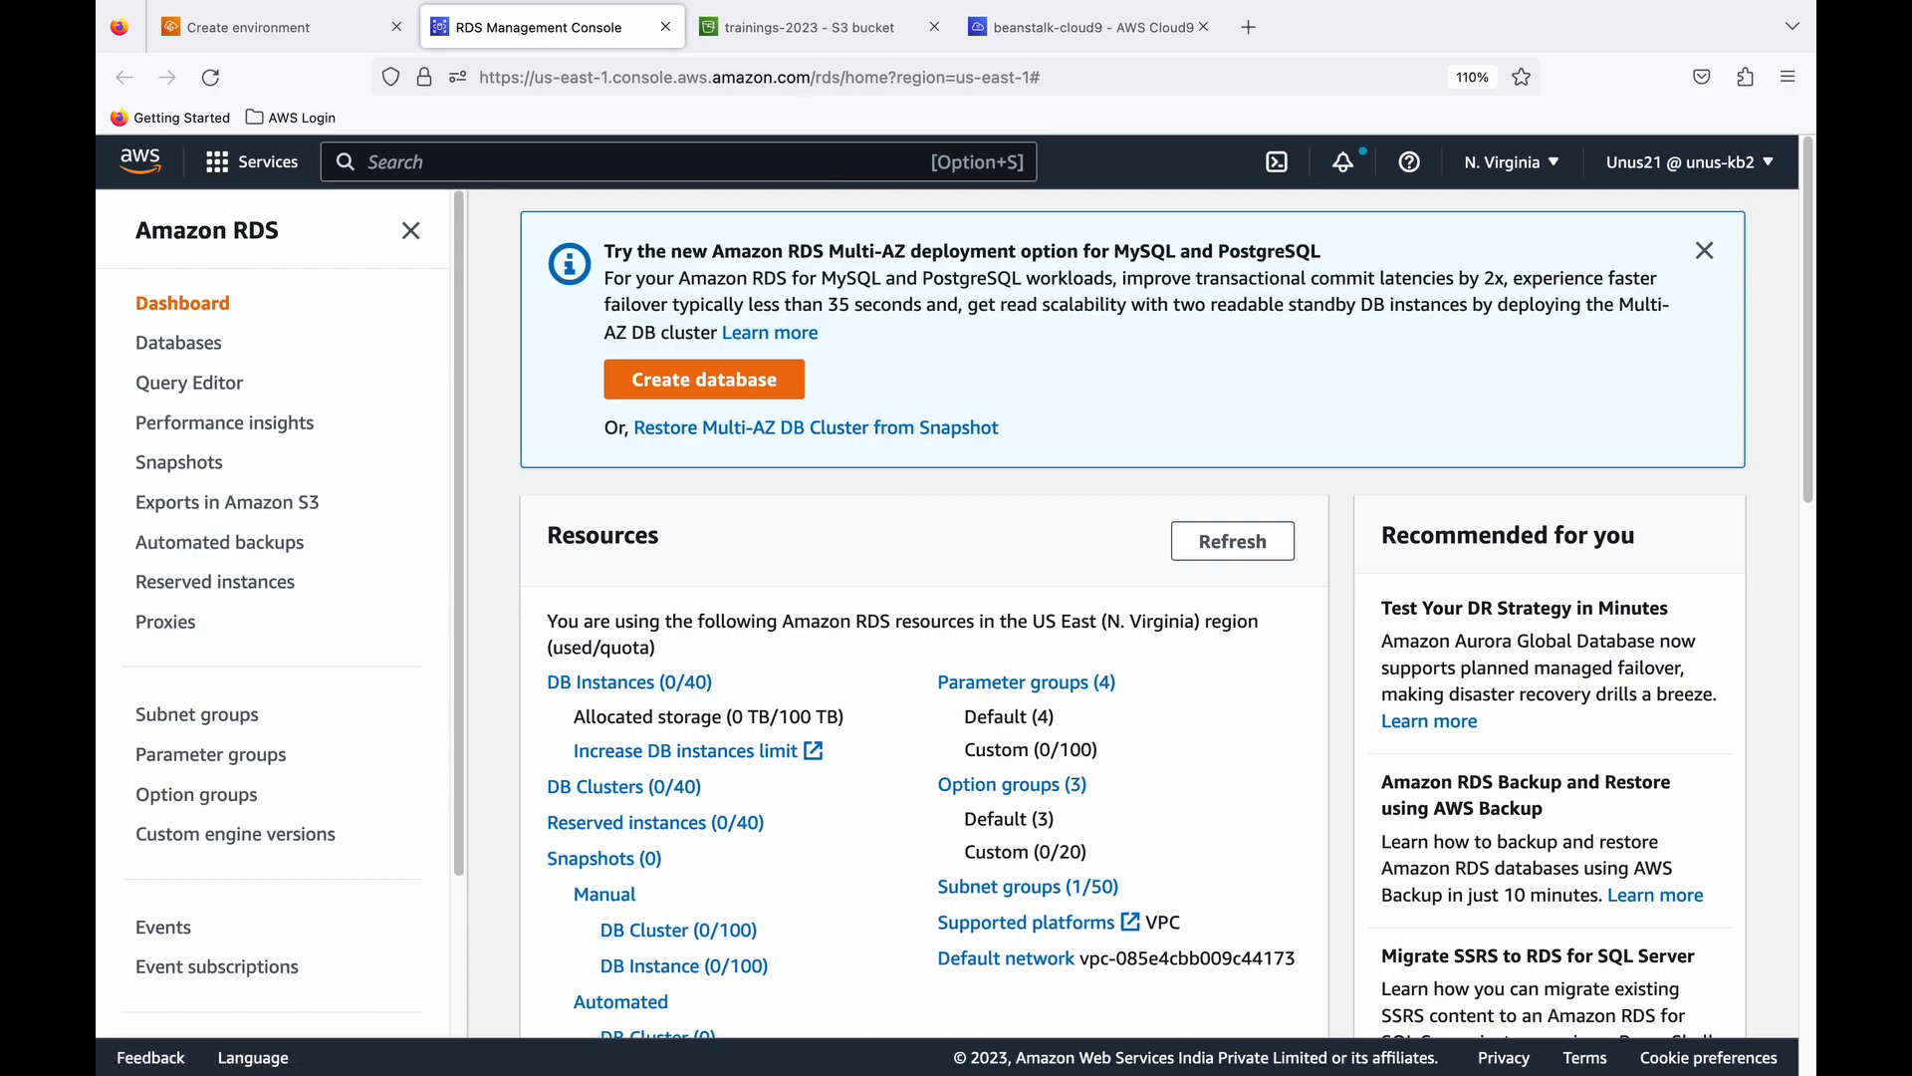
- Start creating a database with Standard create and choose Aurora (MySQL Compatible) as the engine type
left_click(743, 379)
scroll(1012, 480, "down", 1)
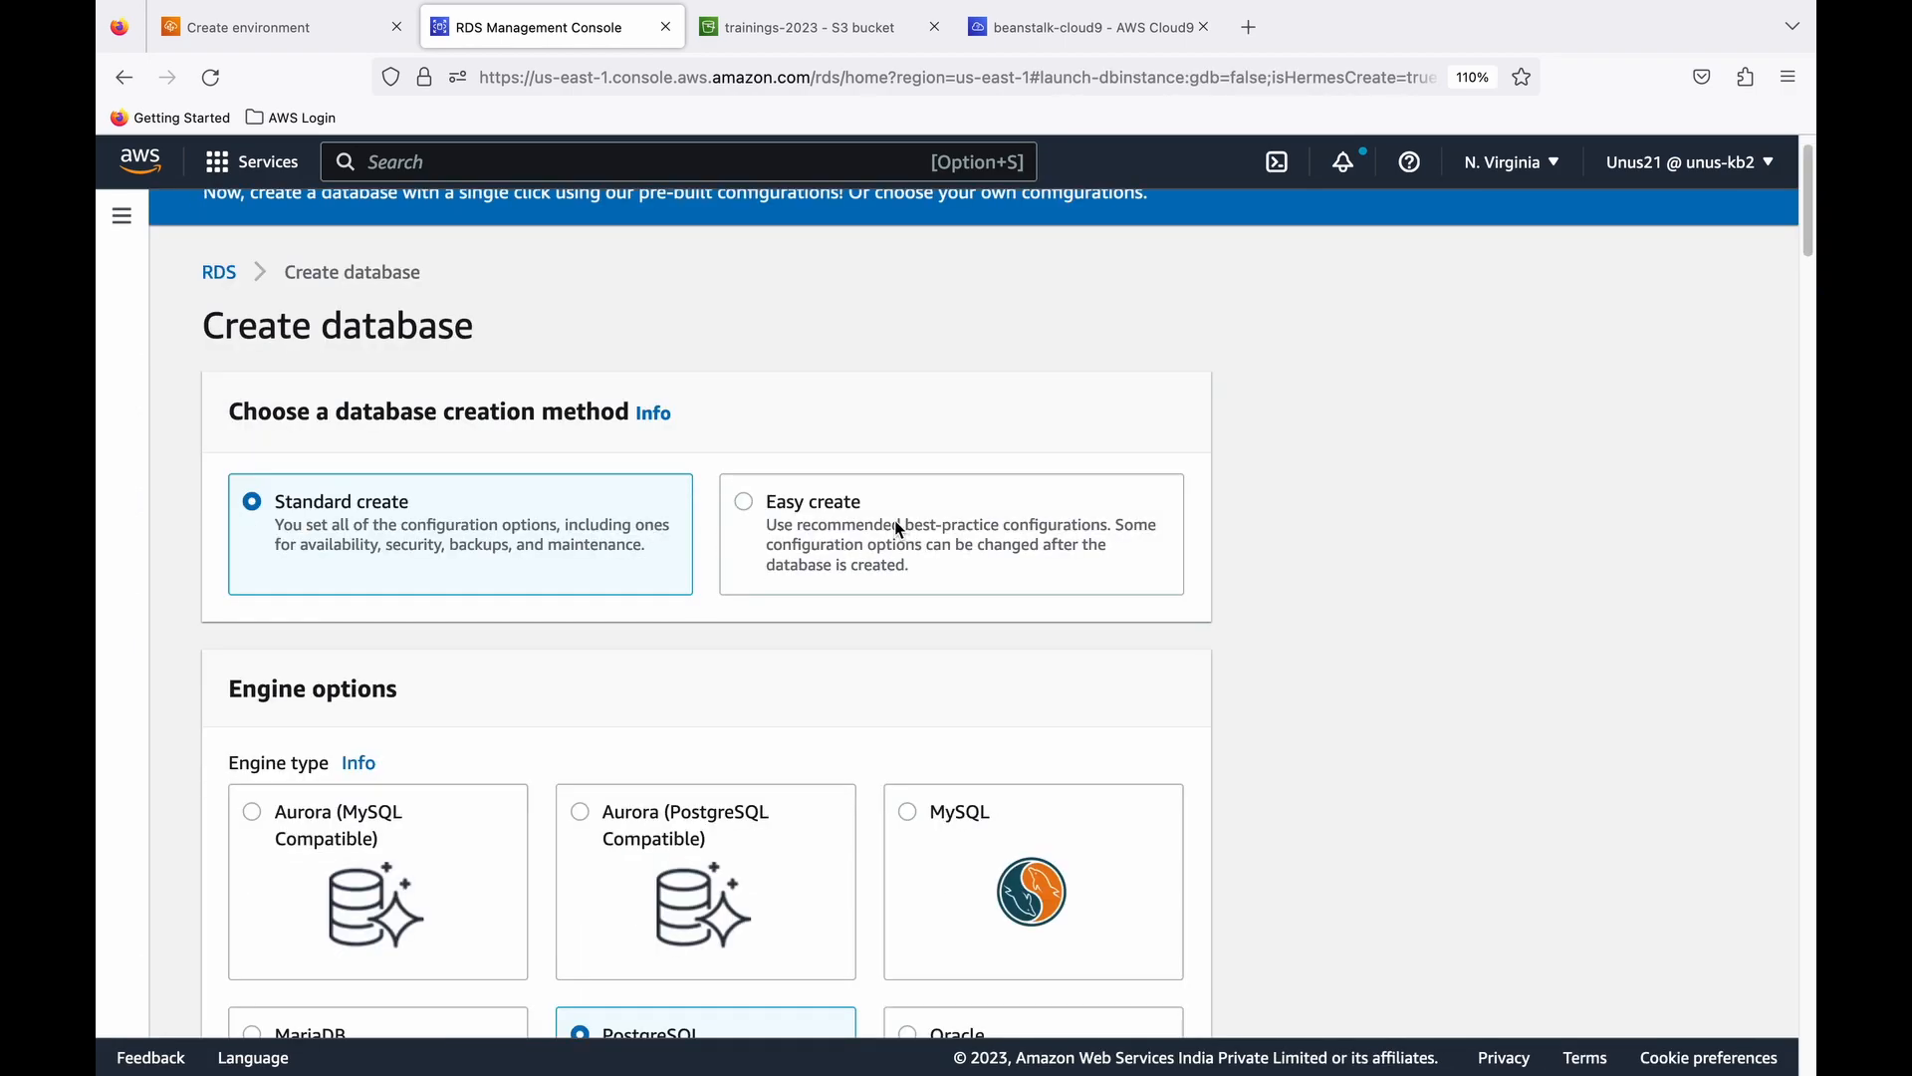
scroll(410, 526, "down", 2)
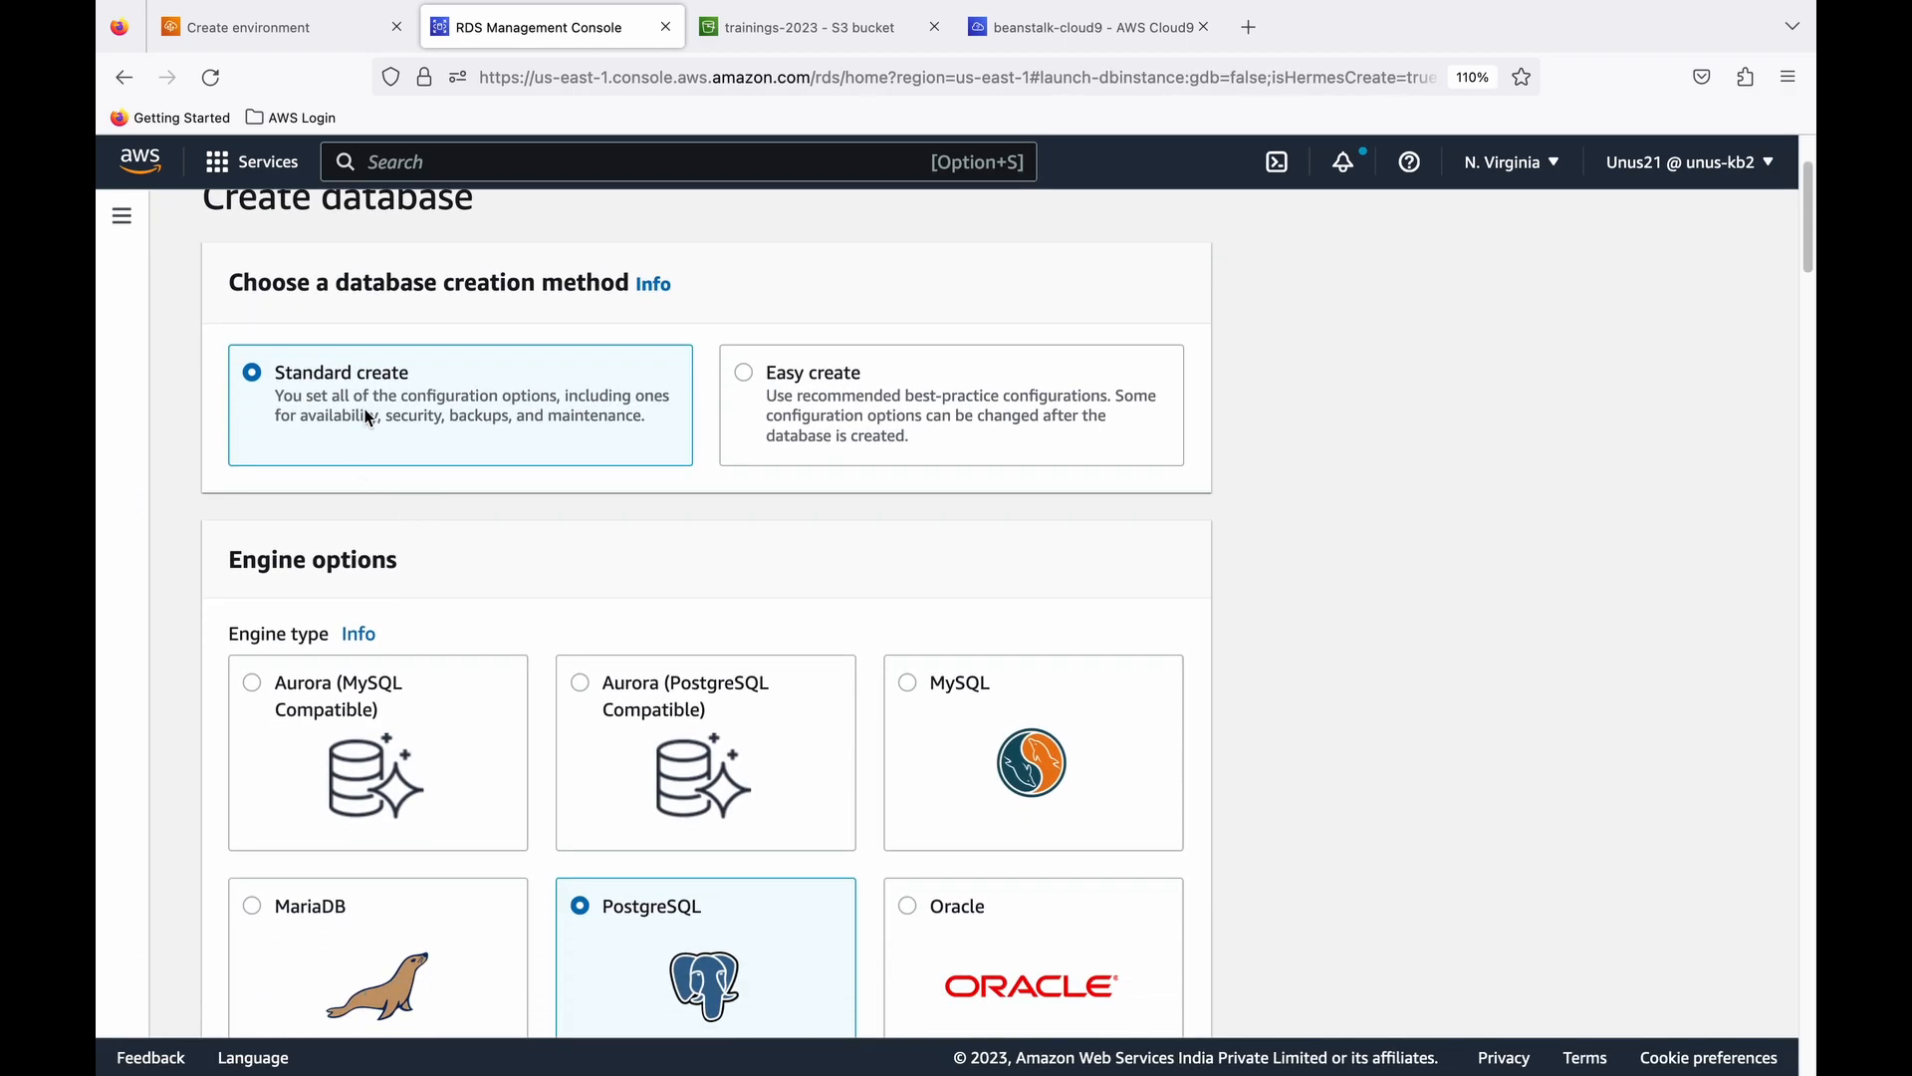
scroll(446, 536, "down", 2)
left_click(336, 578)
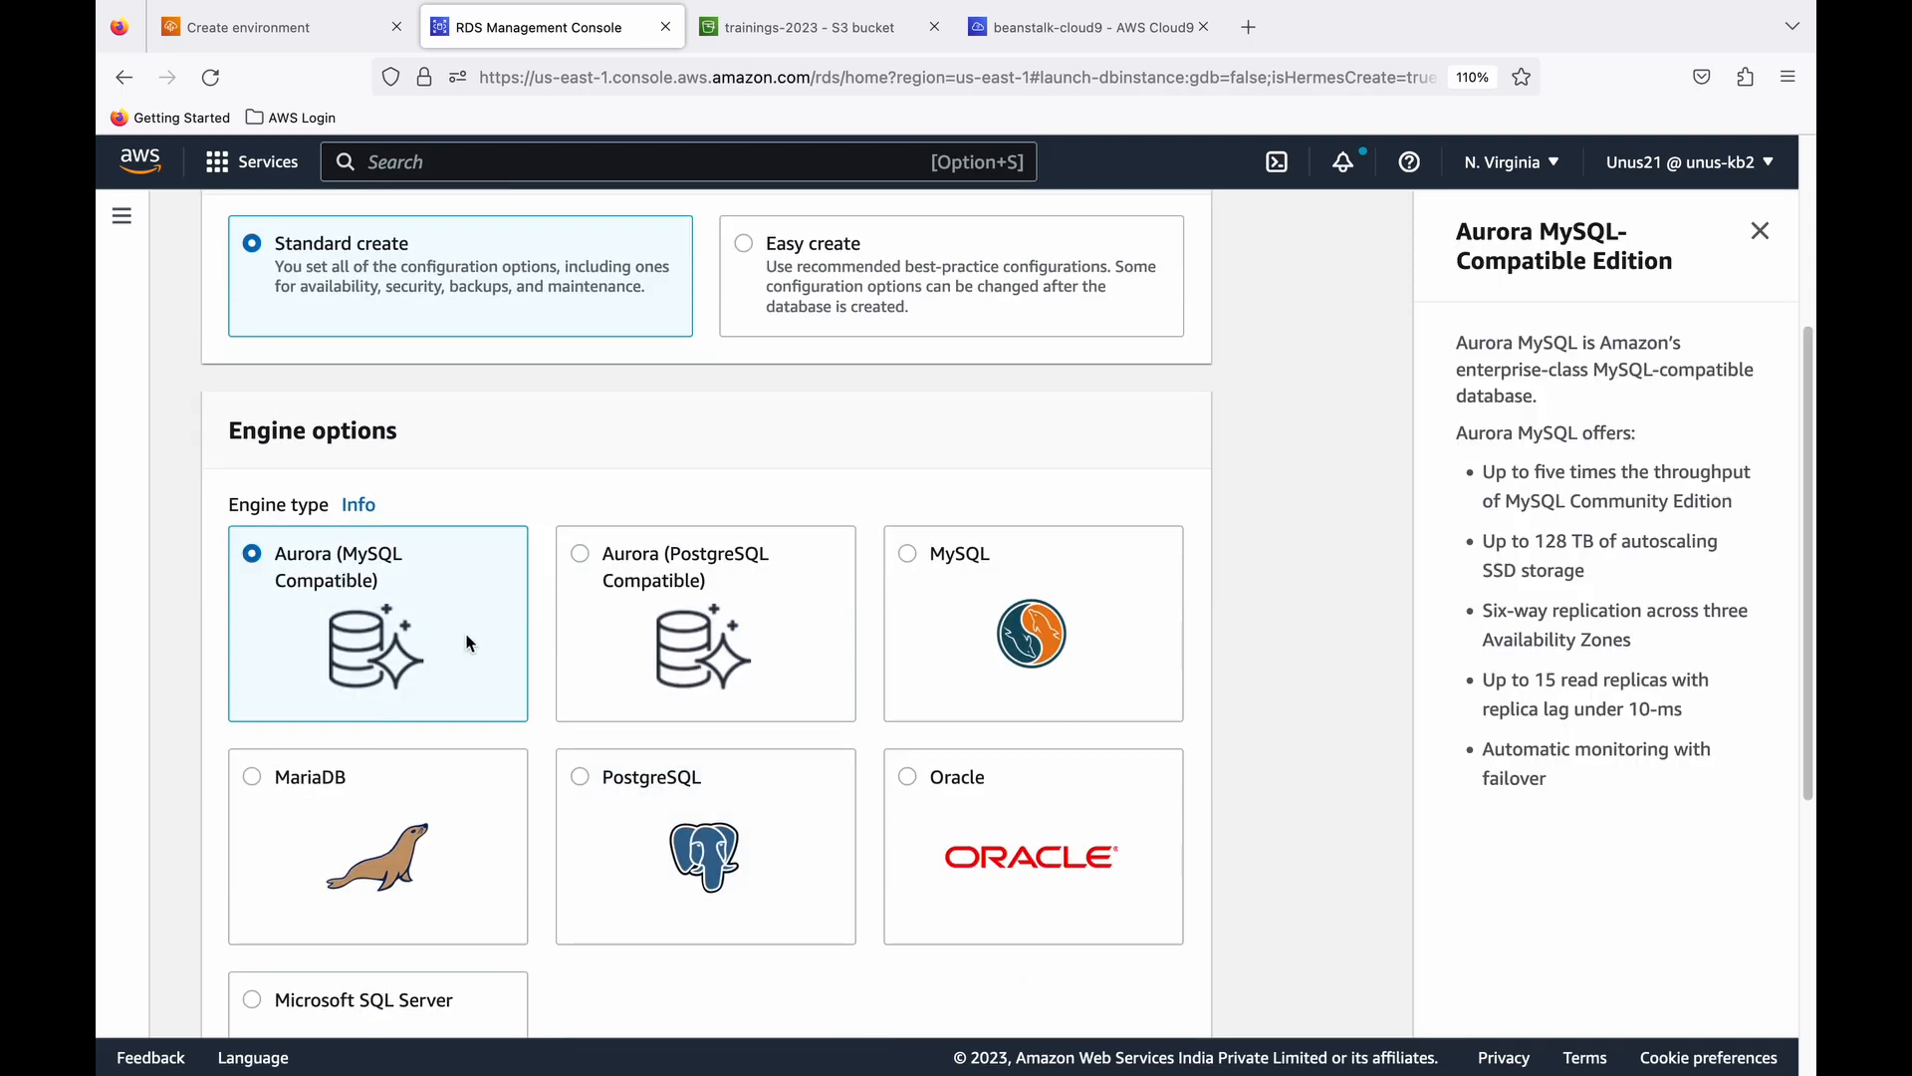
- Keep engine version Aurora (MySQL 5.7) 2.11.1 and choose the Dev/Test template for the database
scroll(476, 596, "down", 3)
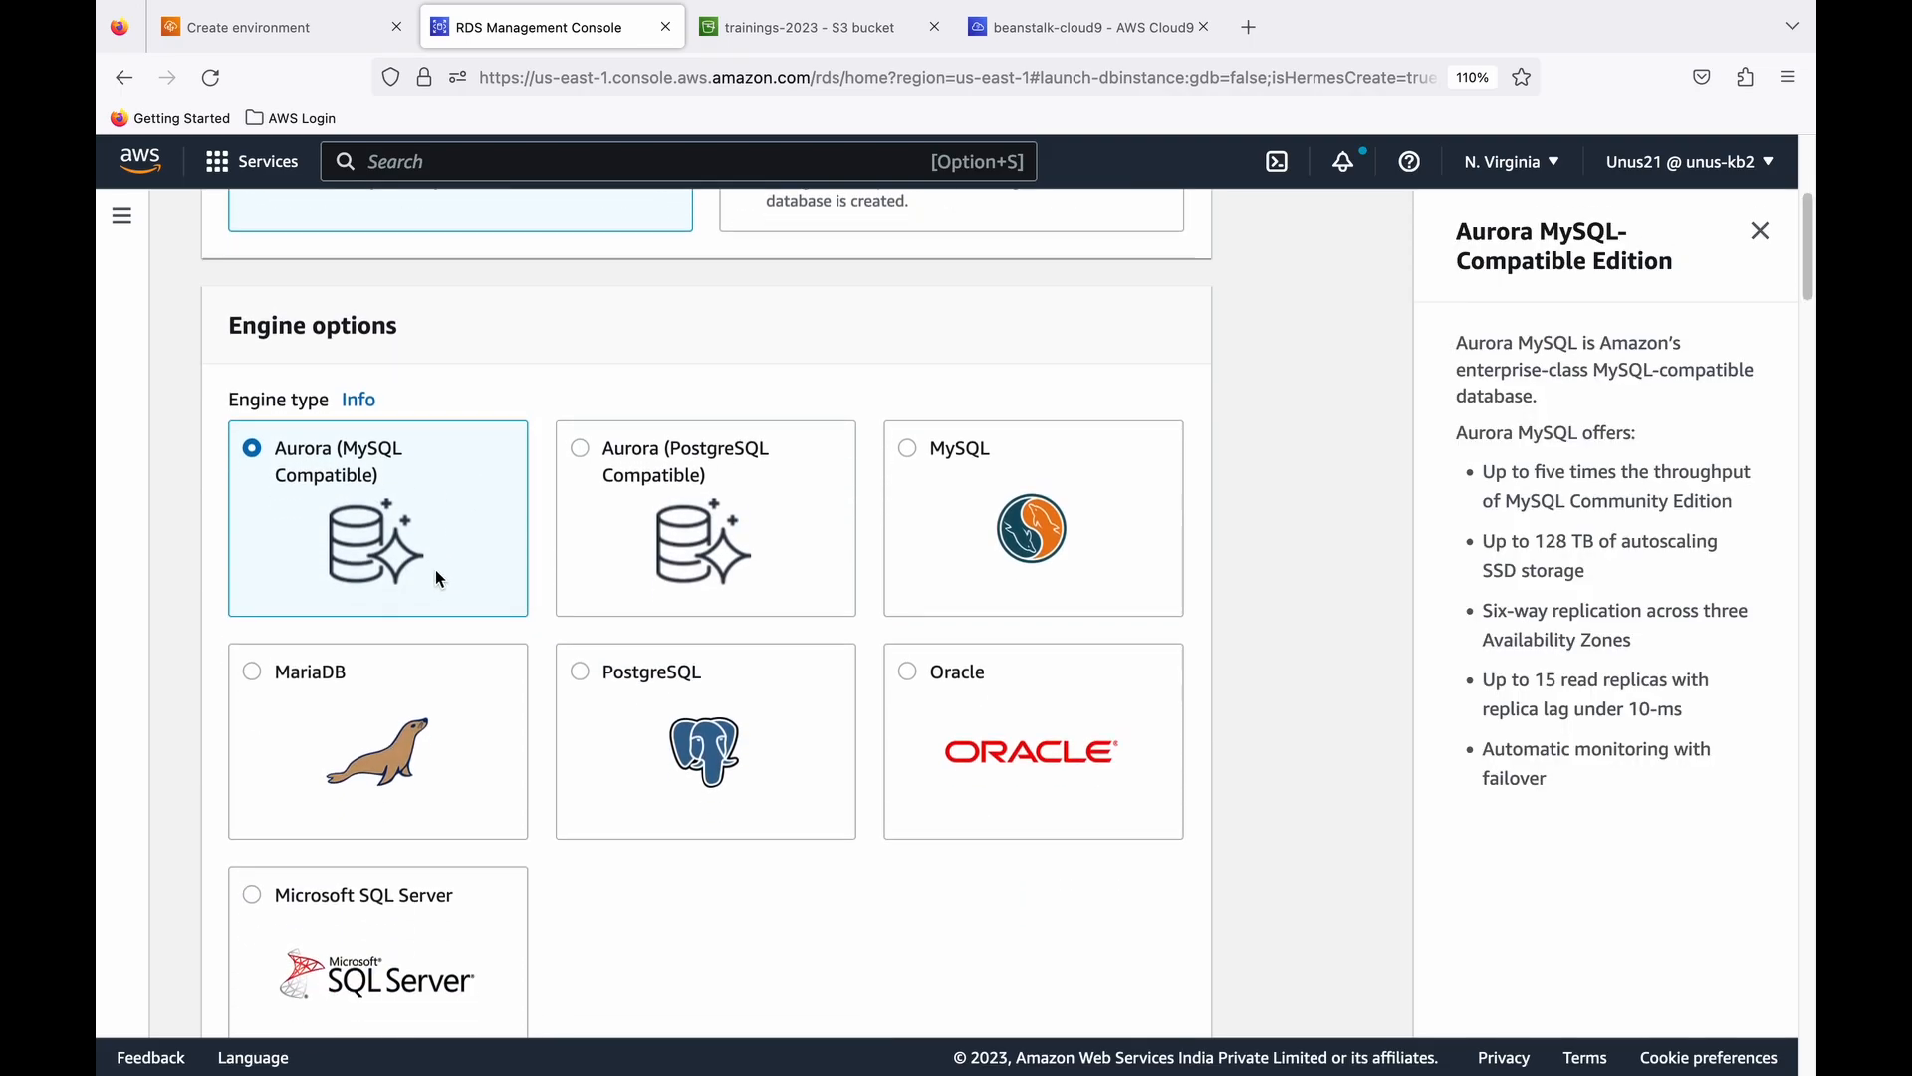
scroll(440, 578, "down", 10)
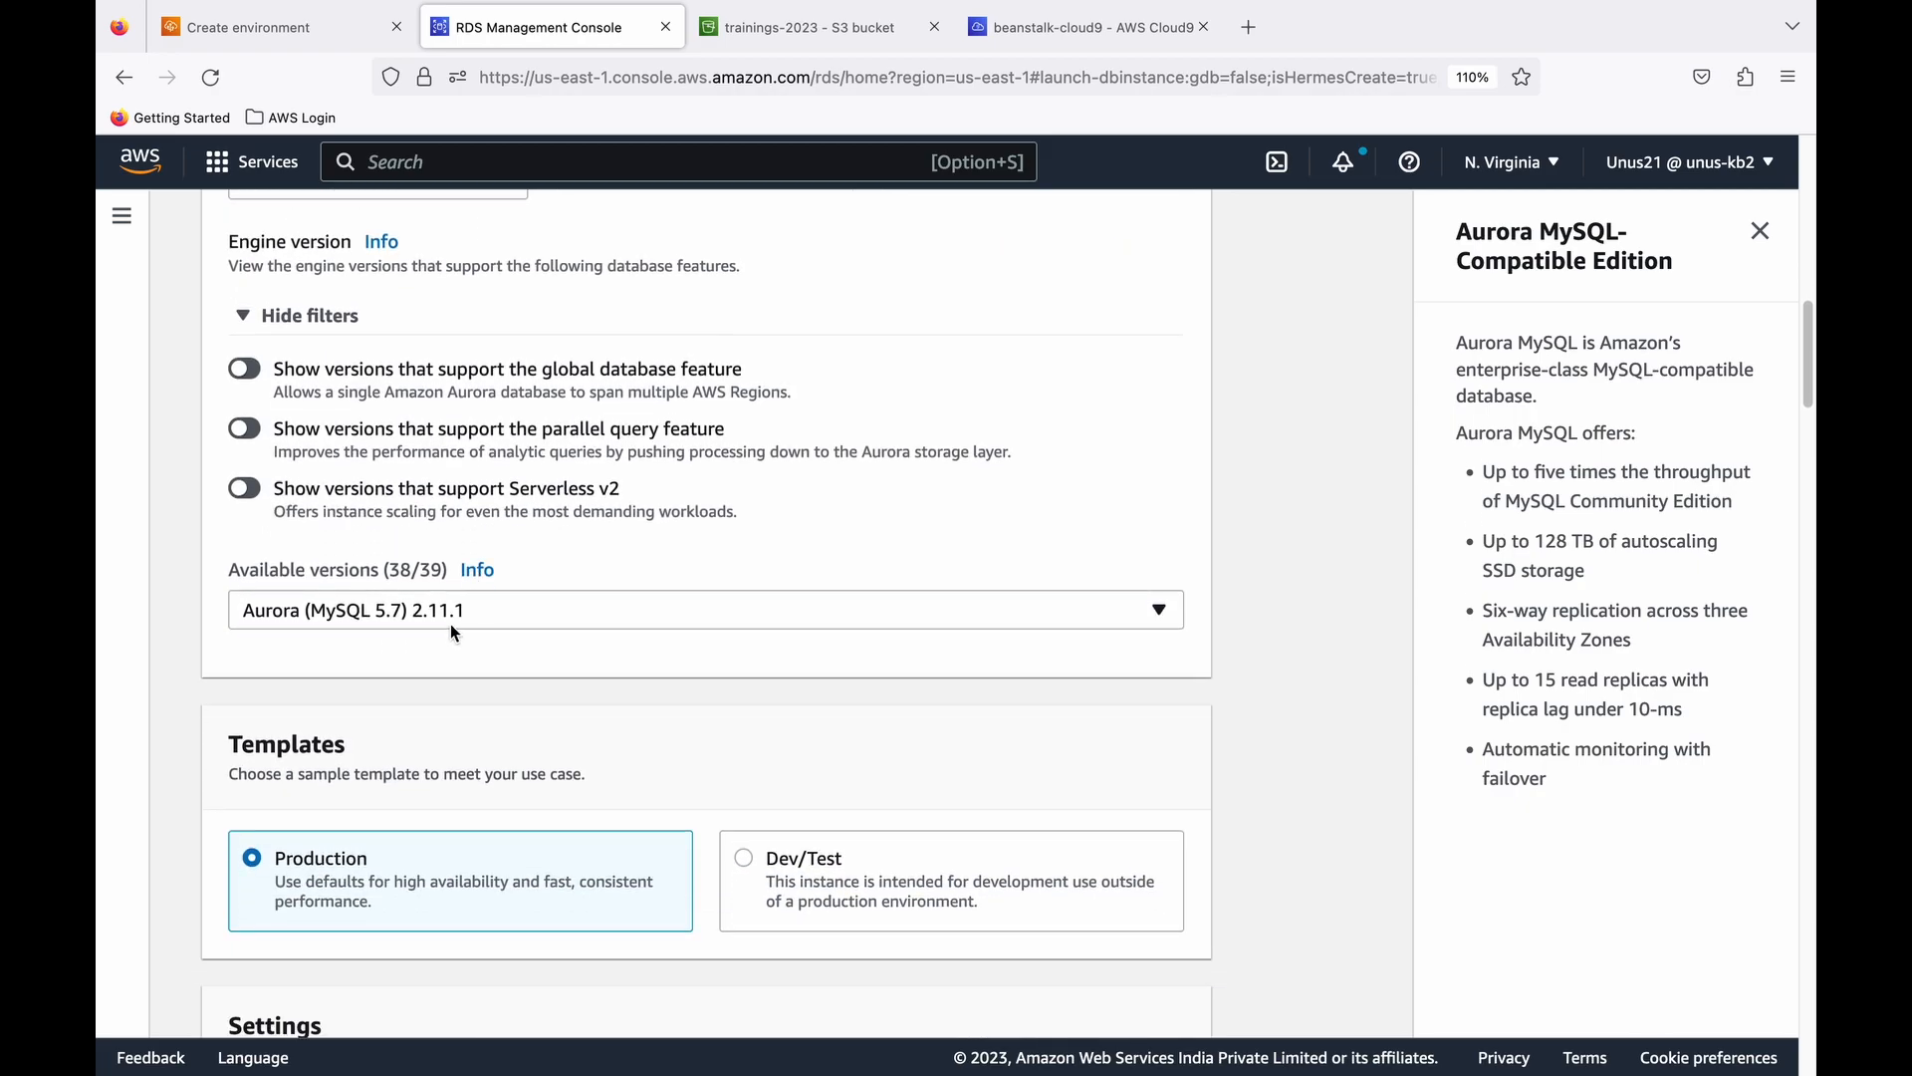
scroll(432, 620, "down", 1)
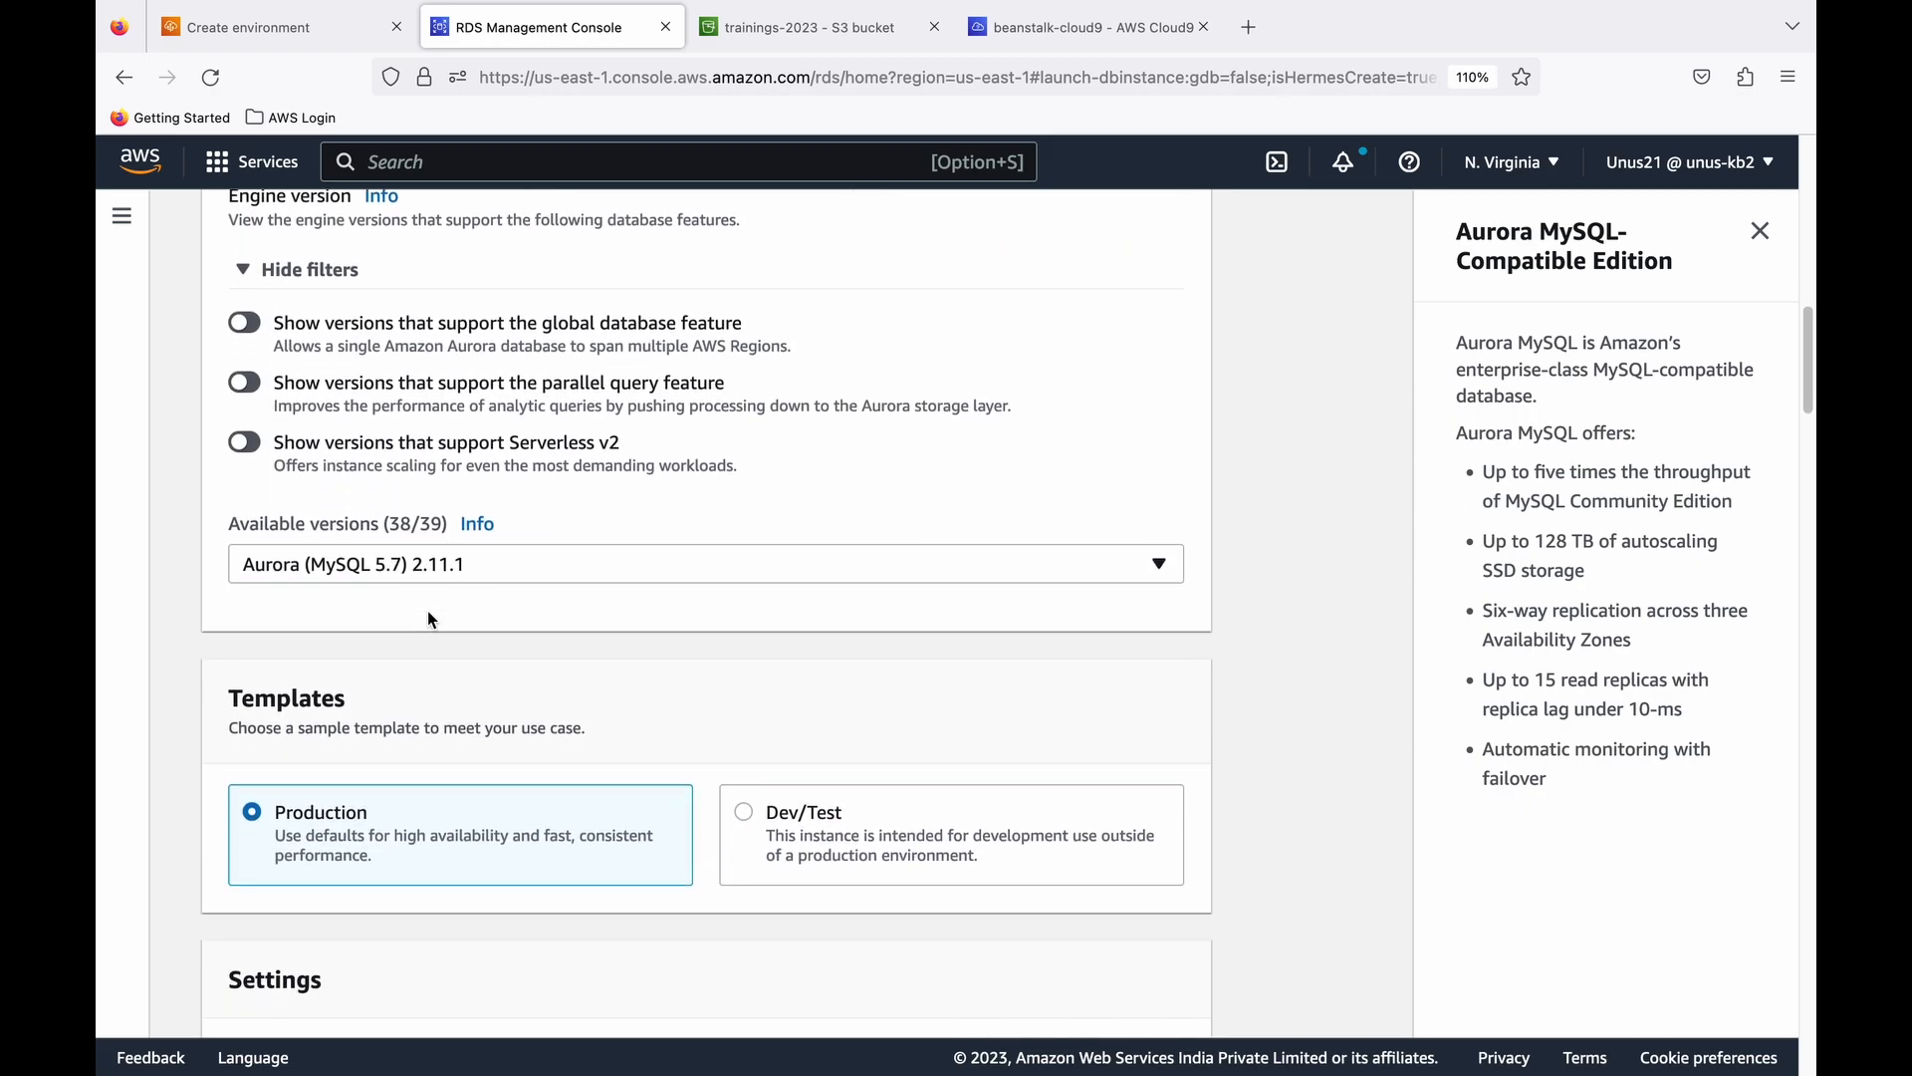
scroll(444, 548, "down", 1)
scroll(438, 627, "down", 2)
left_click(837, 589)
- Set the DB cluster identifier to the owner's name followed by "-book-seller"
scroll(708, 612, "down", 1)
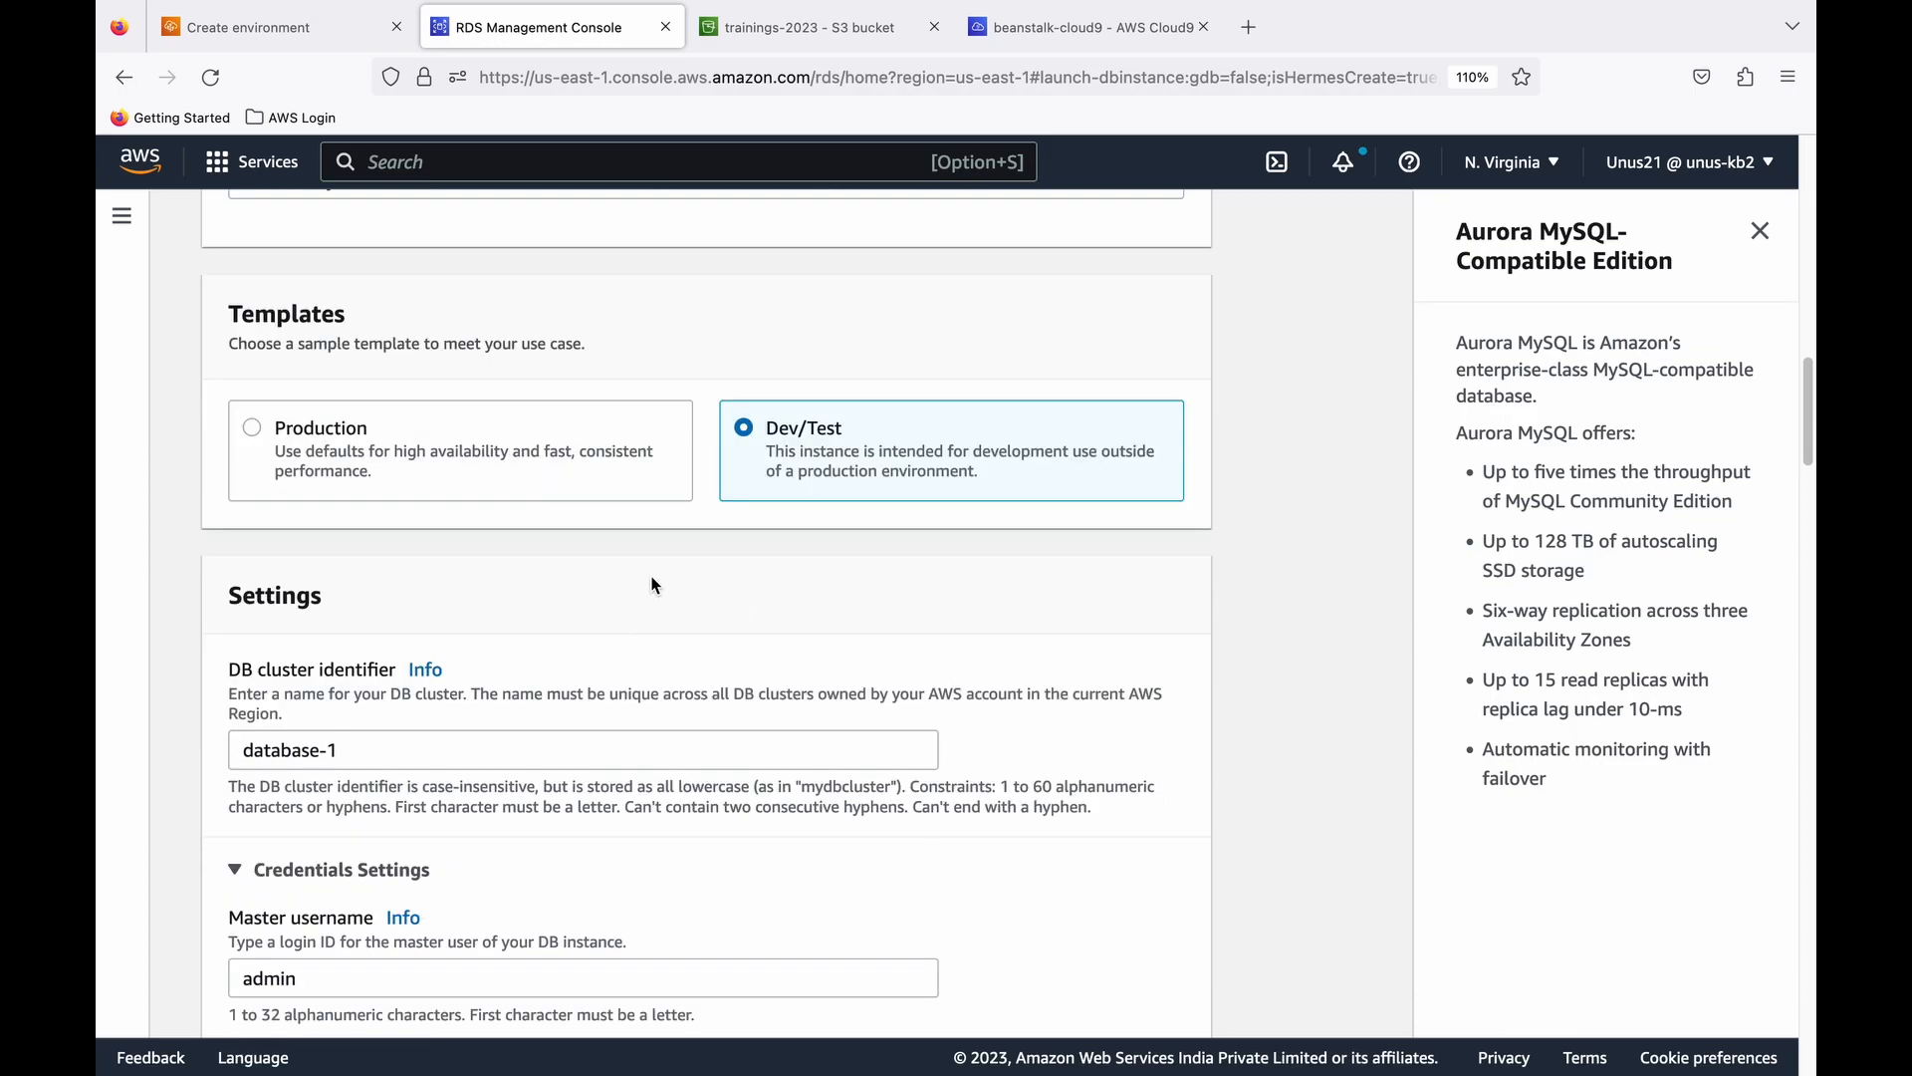
scroll(618, 587, "down", 2)
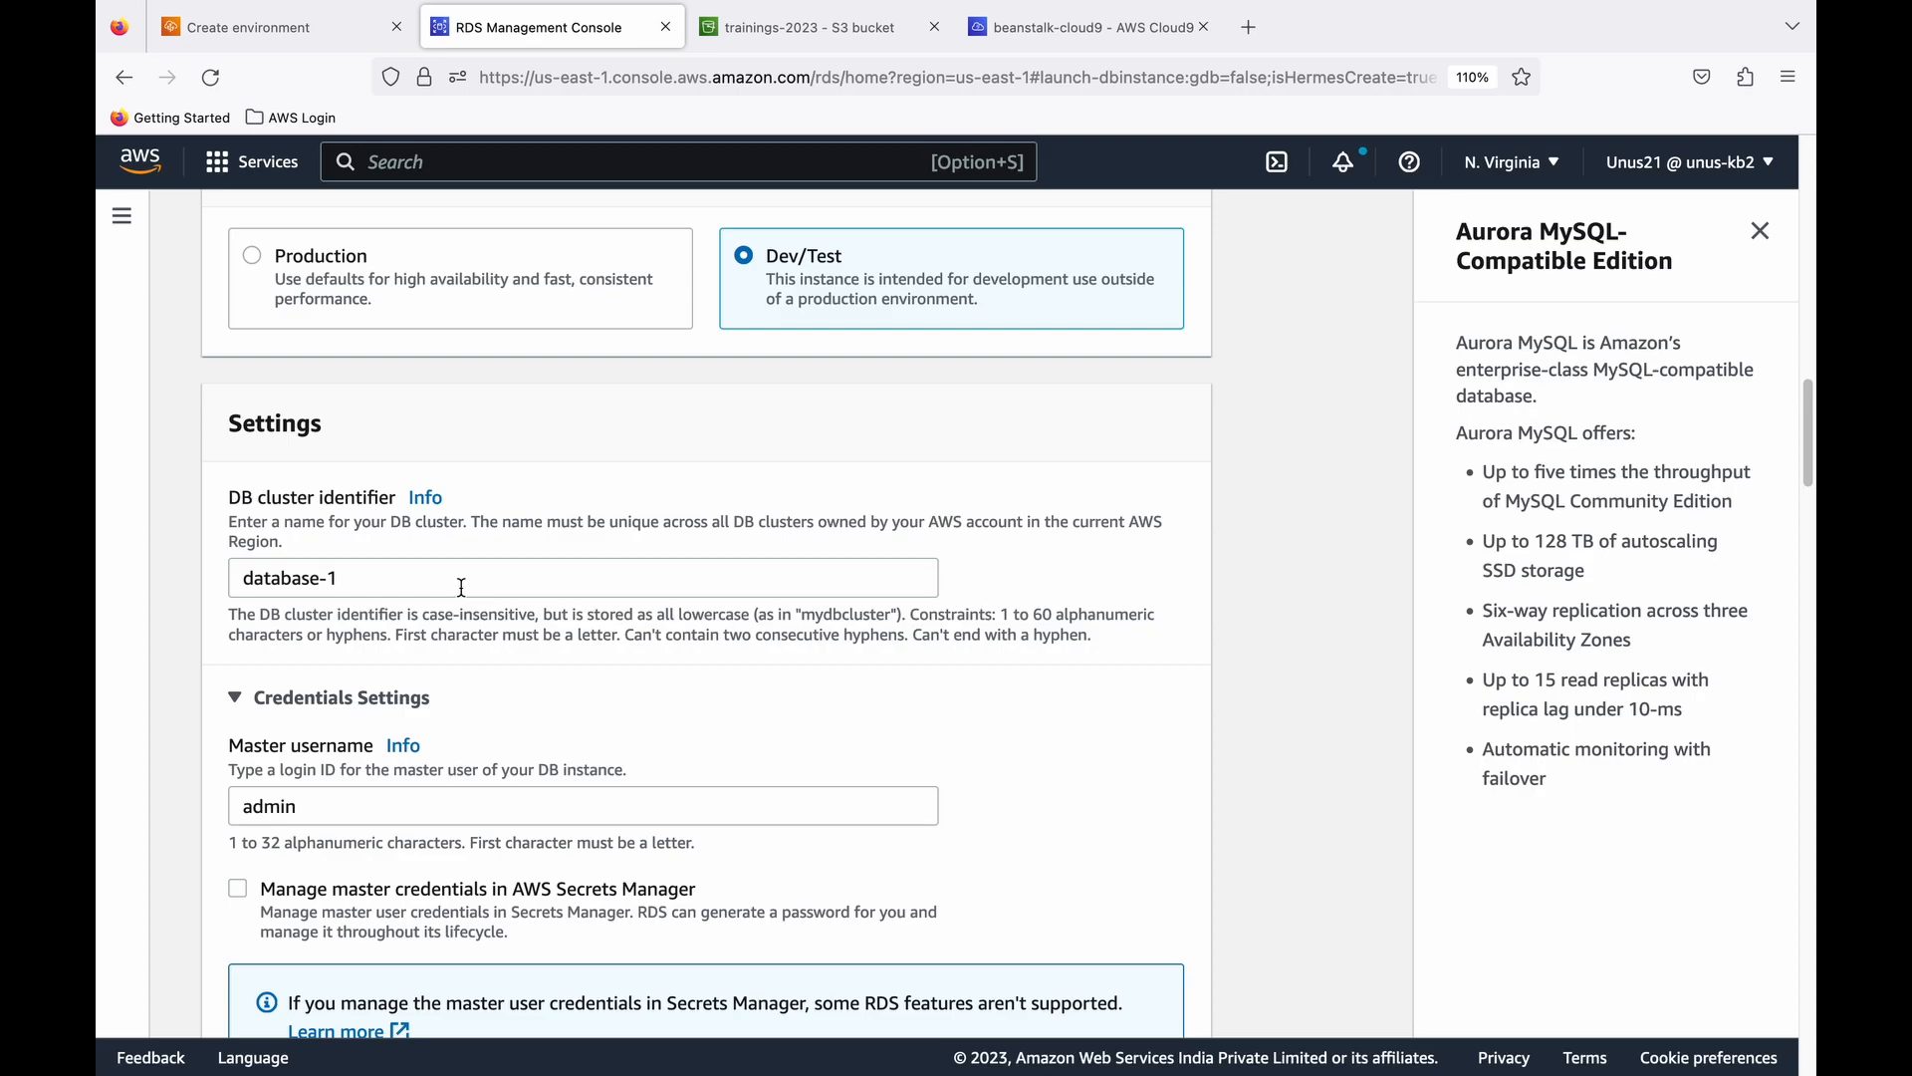
left_click_drag(360, 581, 170, 569)
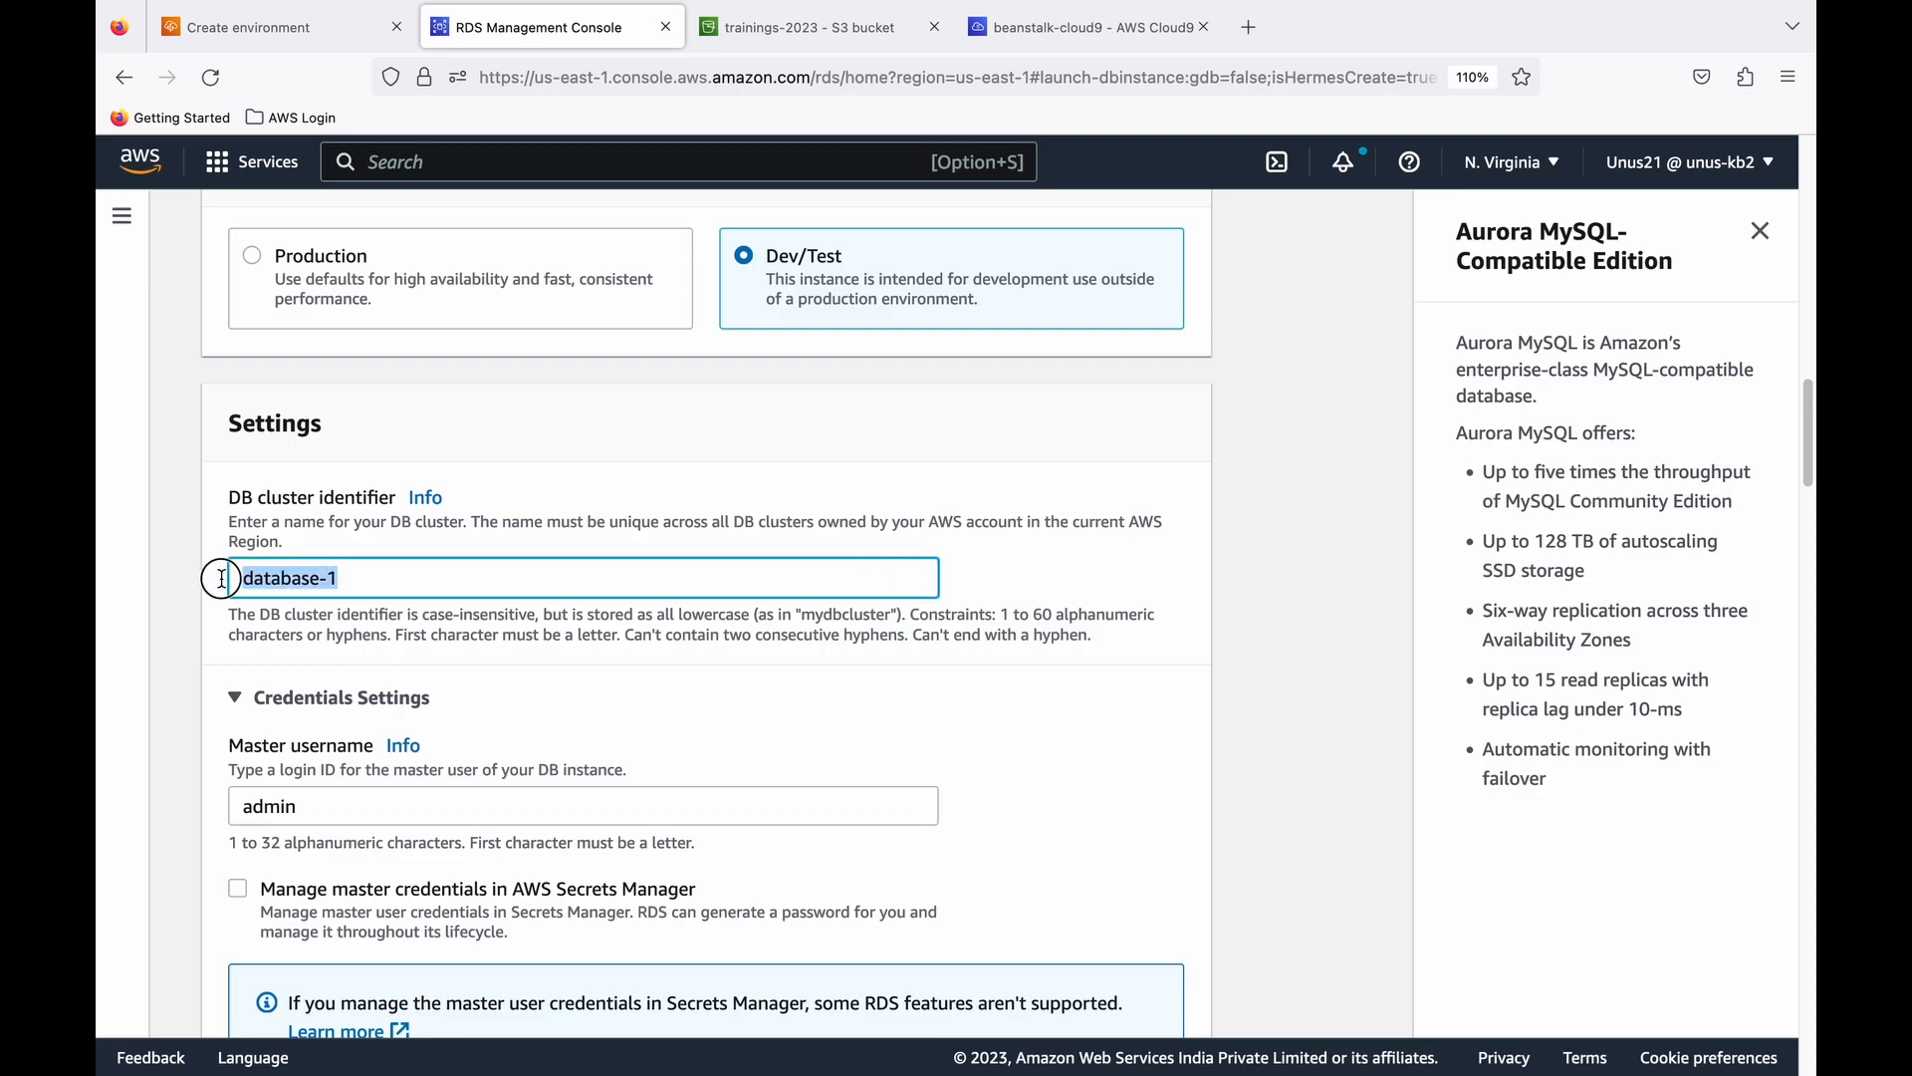
type("unus-")
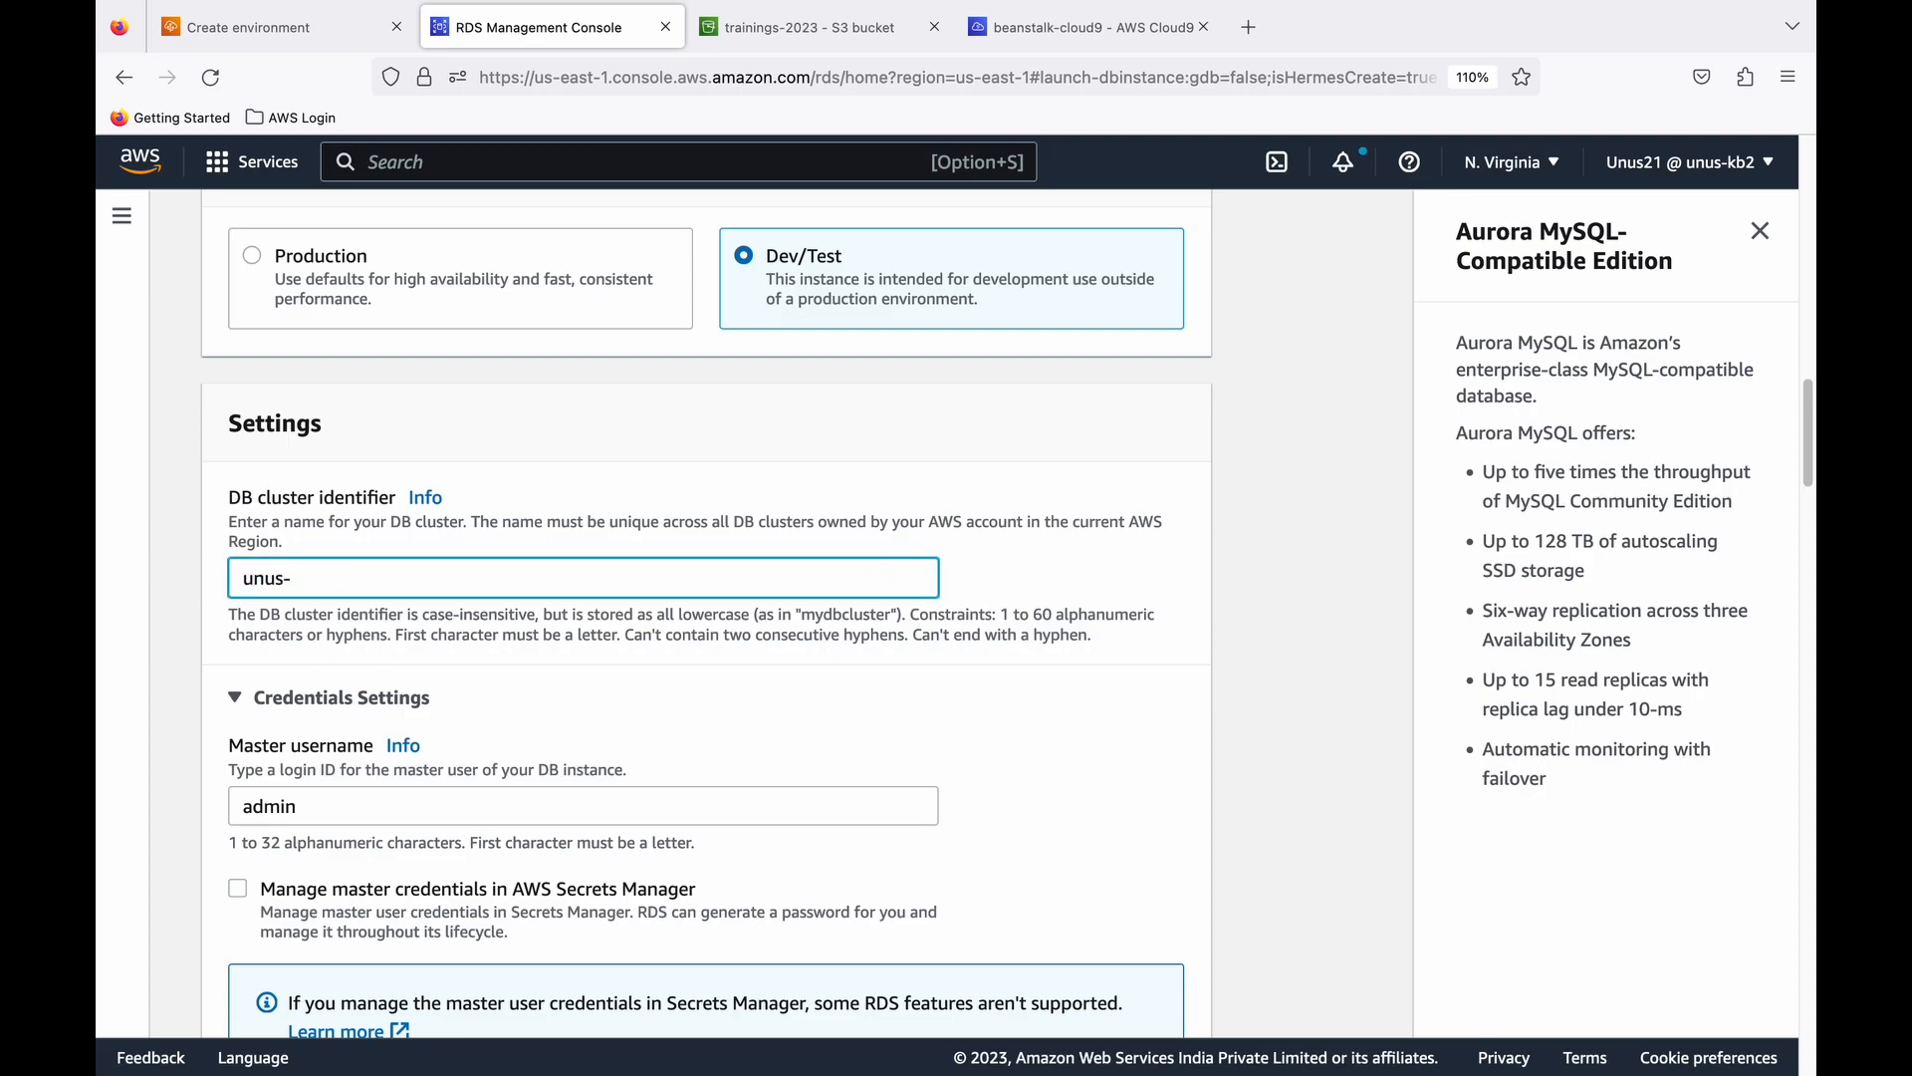
type("book-seller")
- Keep the master username admin, then enter and confirm the master password in the credentials settings
scroll(294, 603, "down", 2)
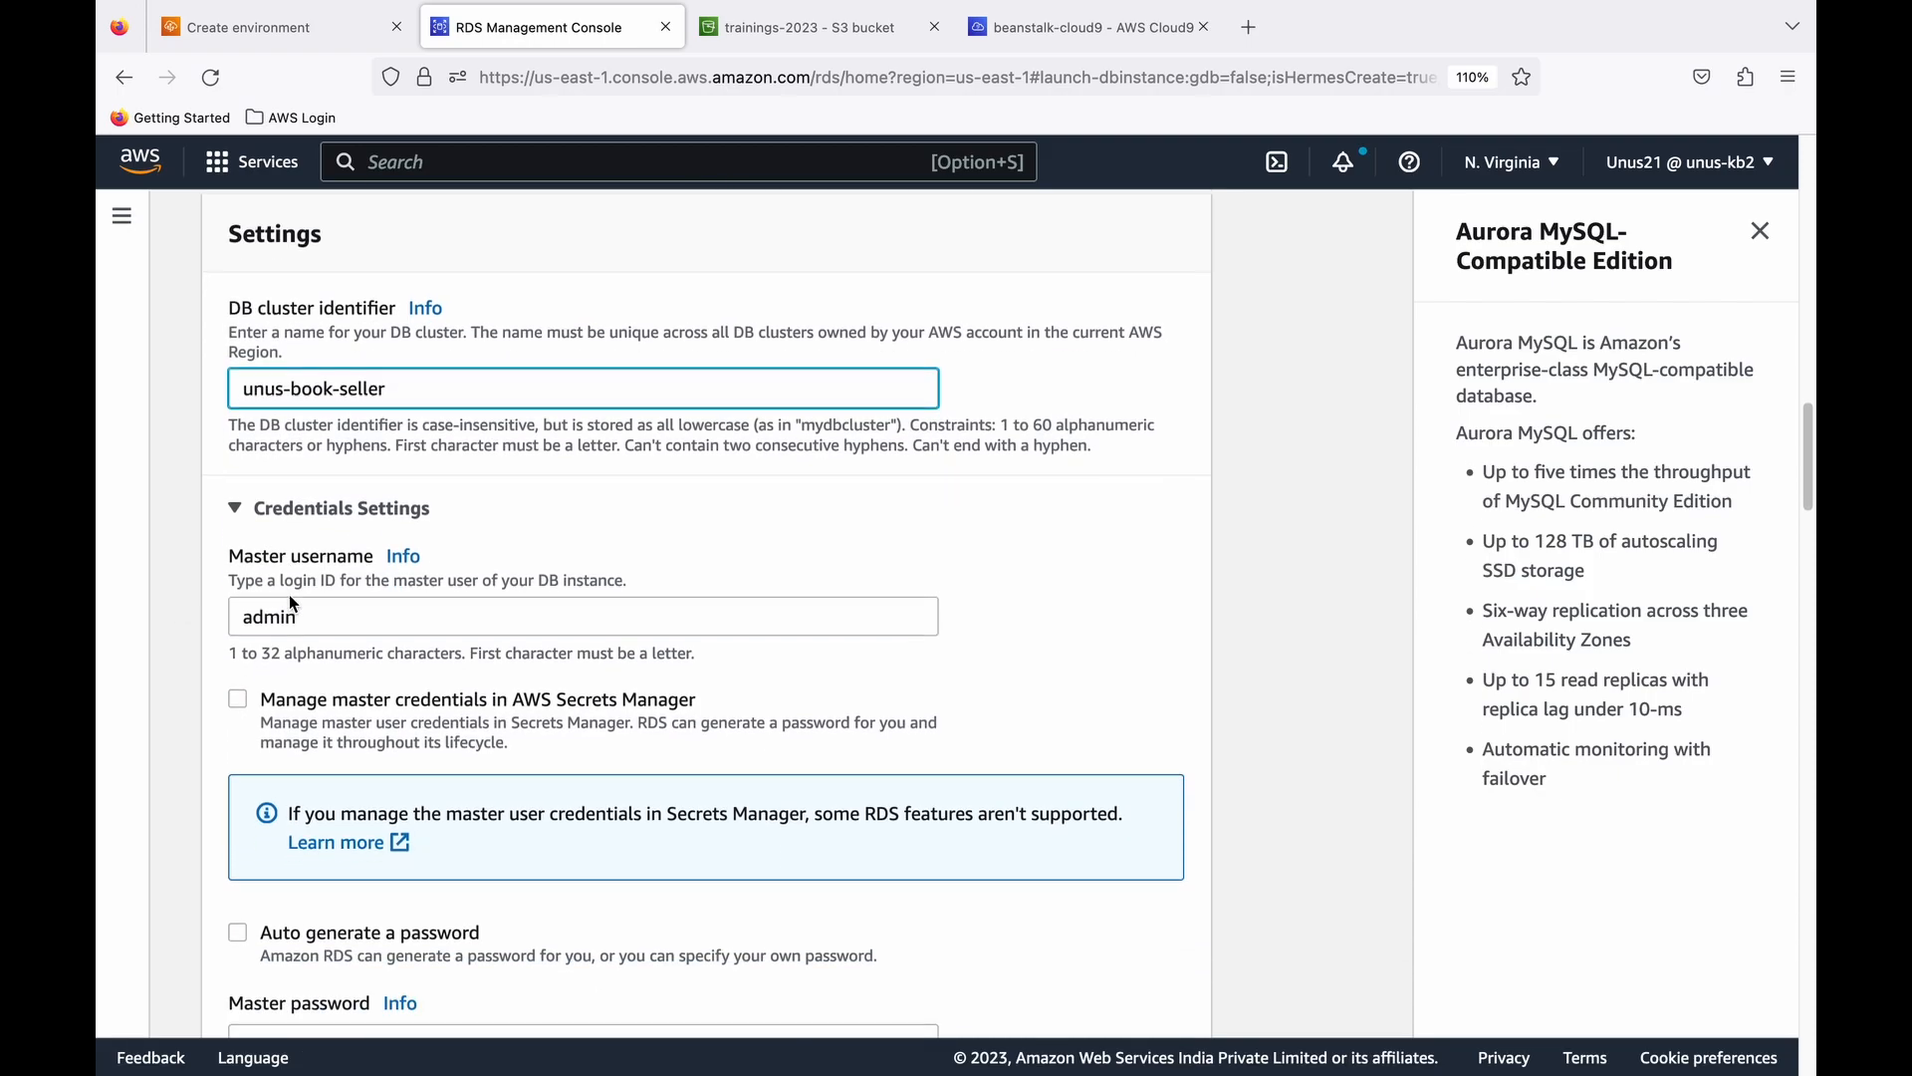
scroll(345, 613, "down", 1)
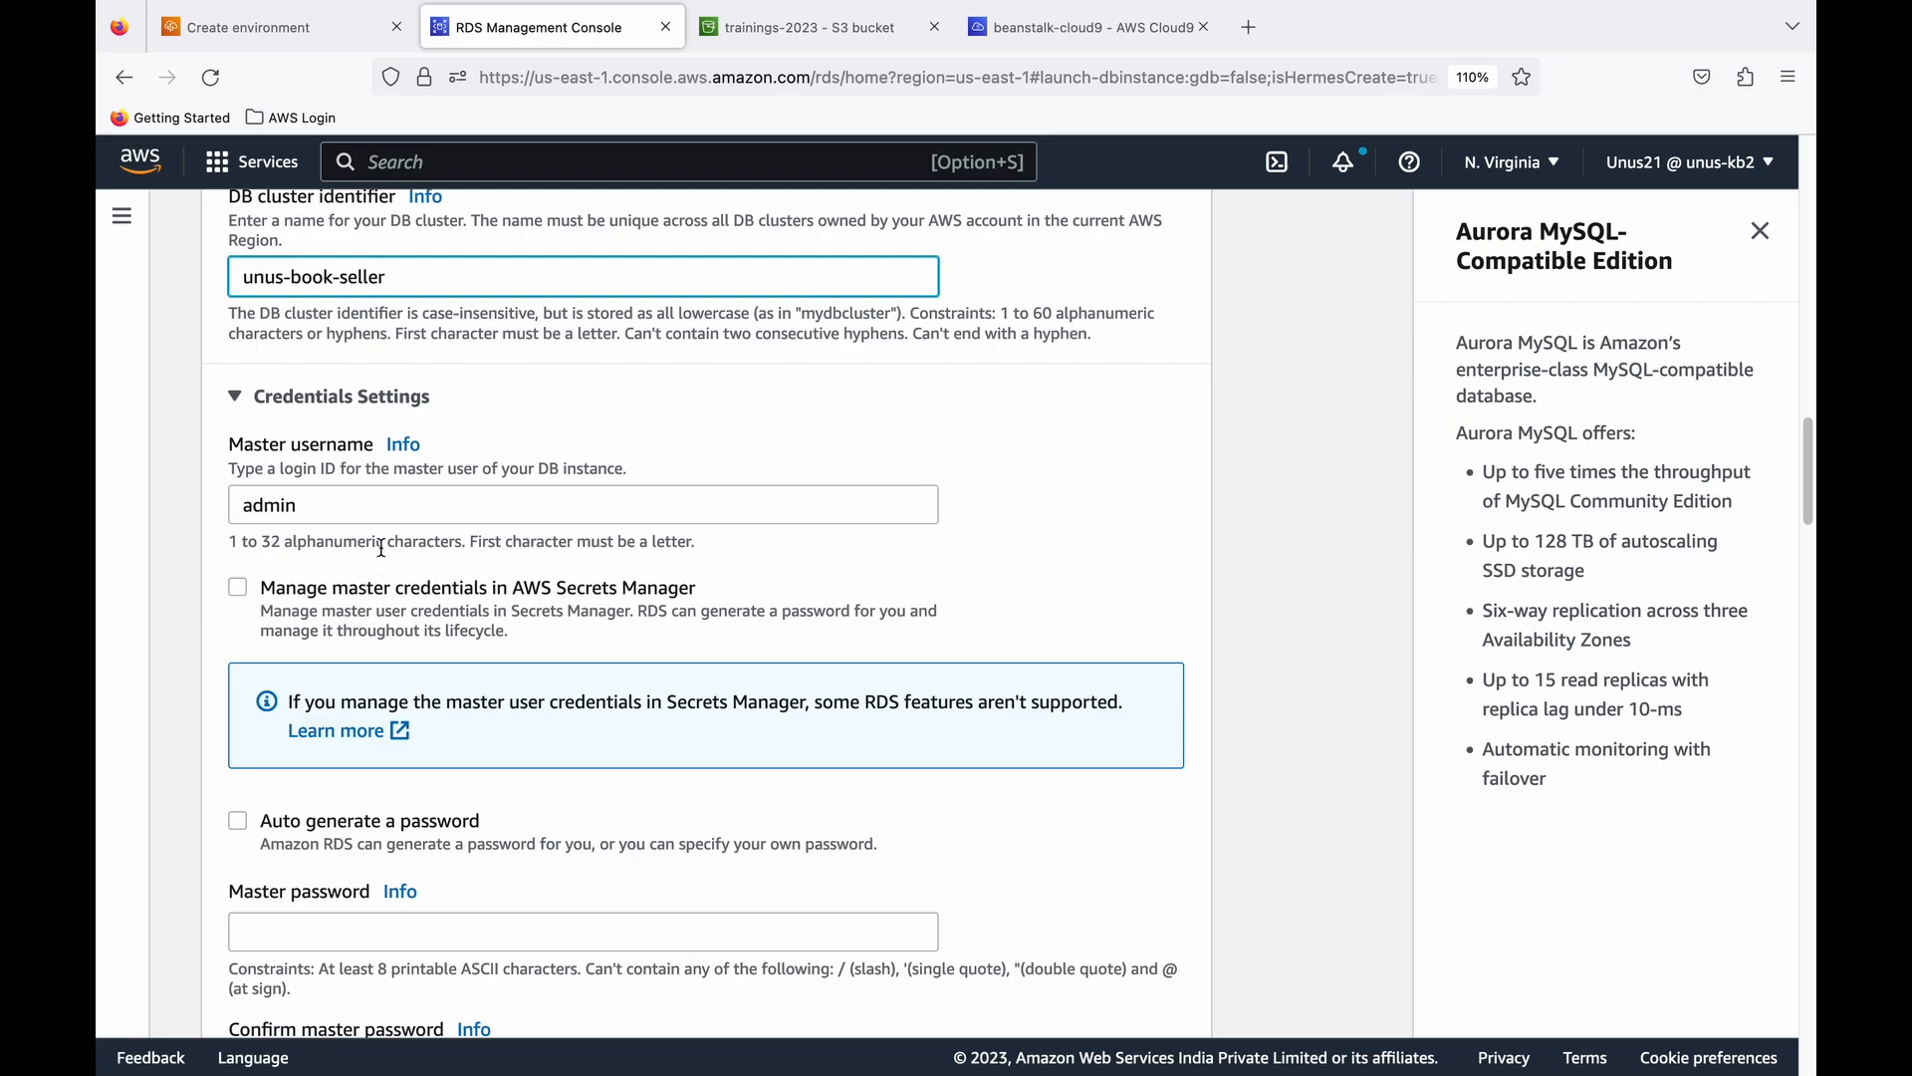
scroll(347, 515, "down", 1)
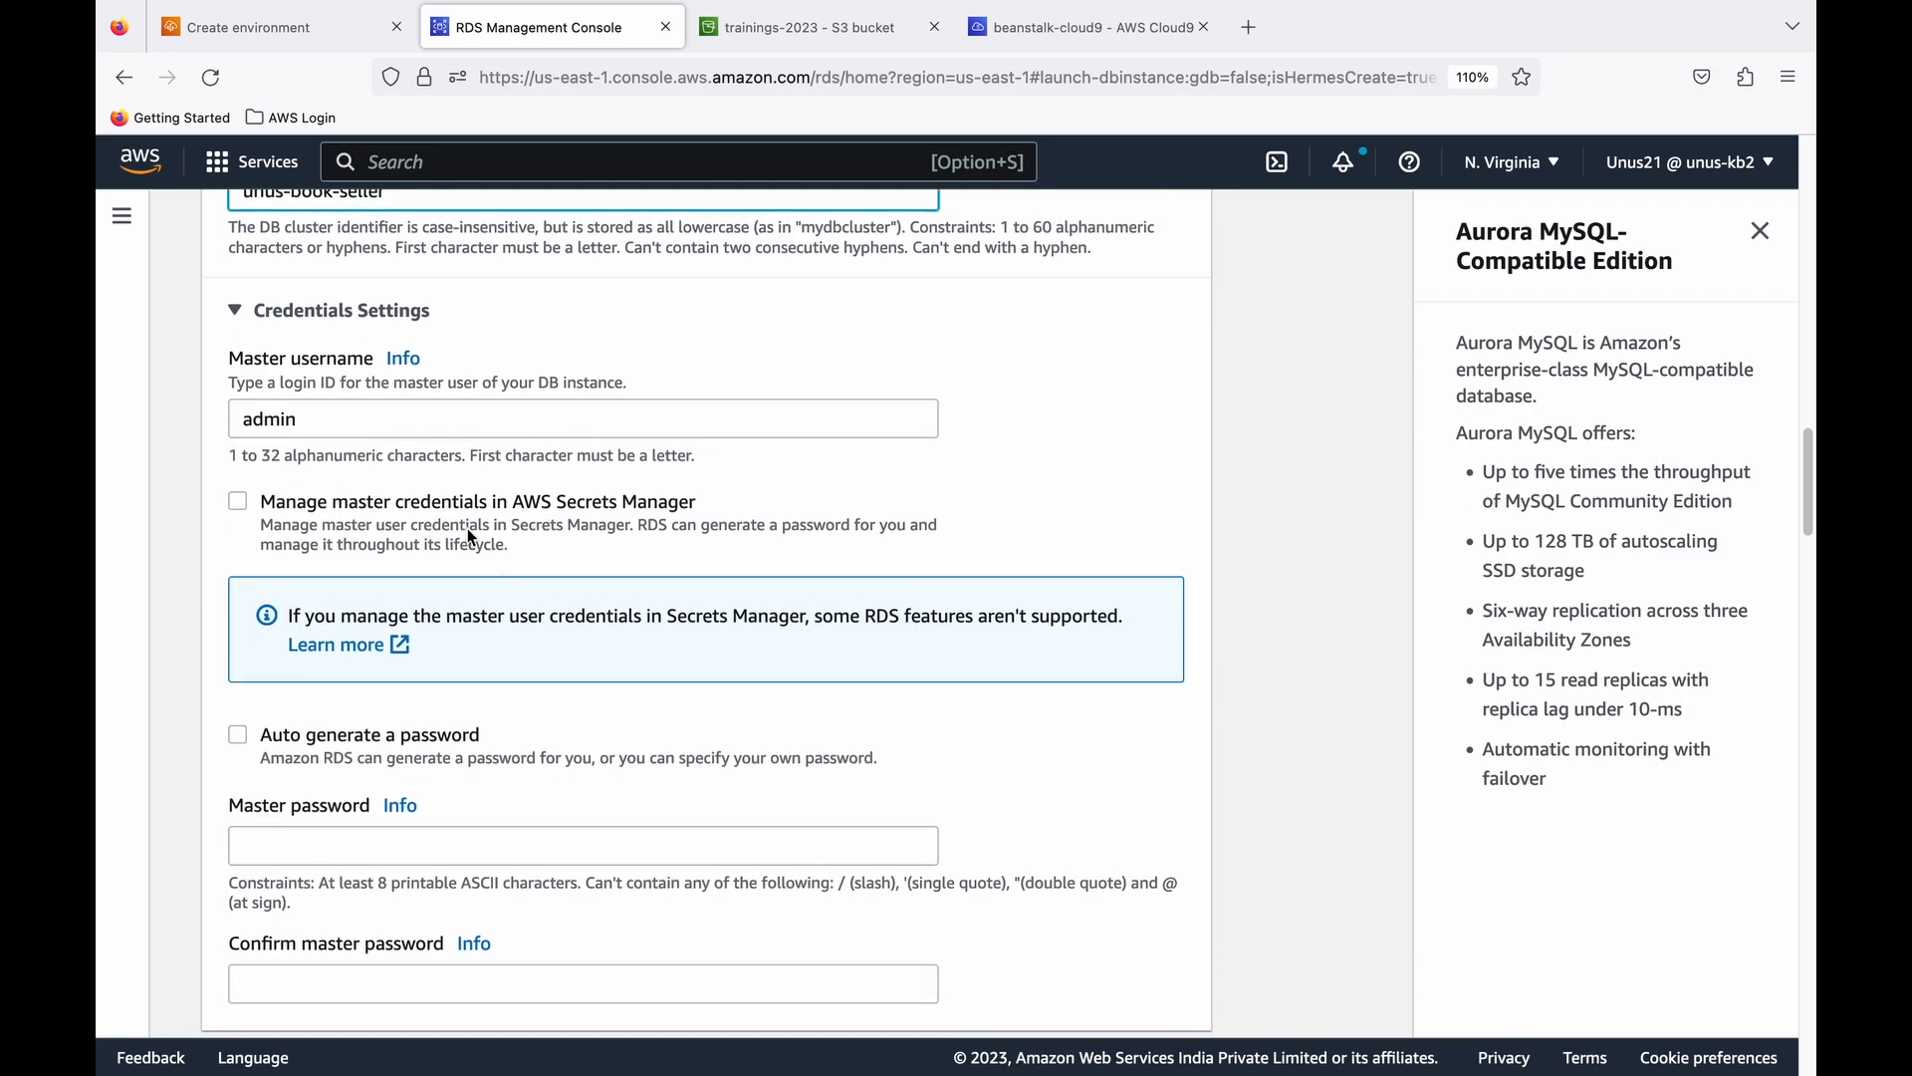
scroll(389, 722, "down", 3)
left_click(384, 711)
left_click(298, 568)
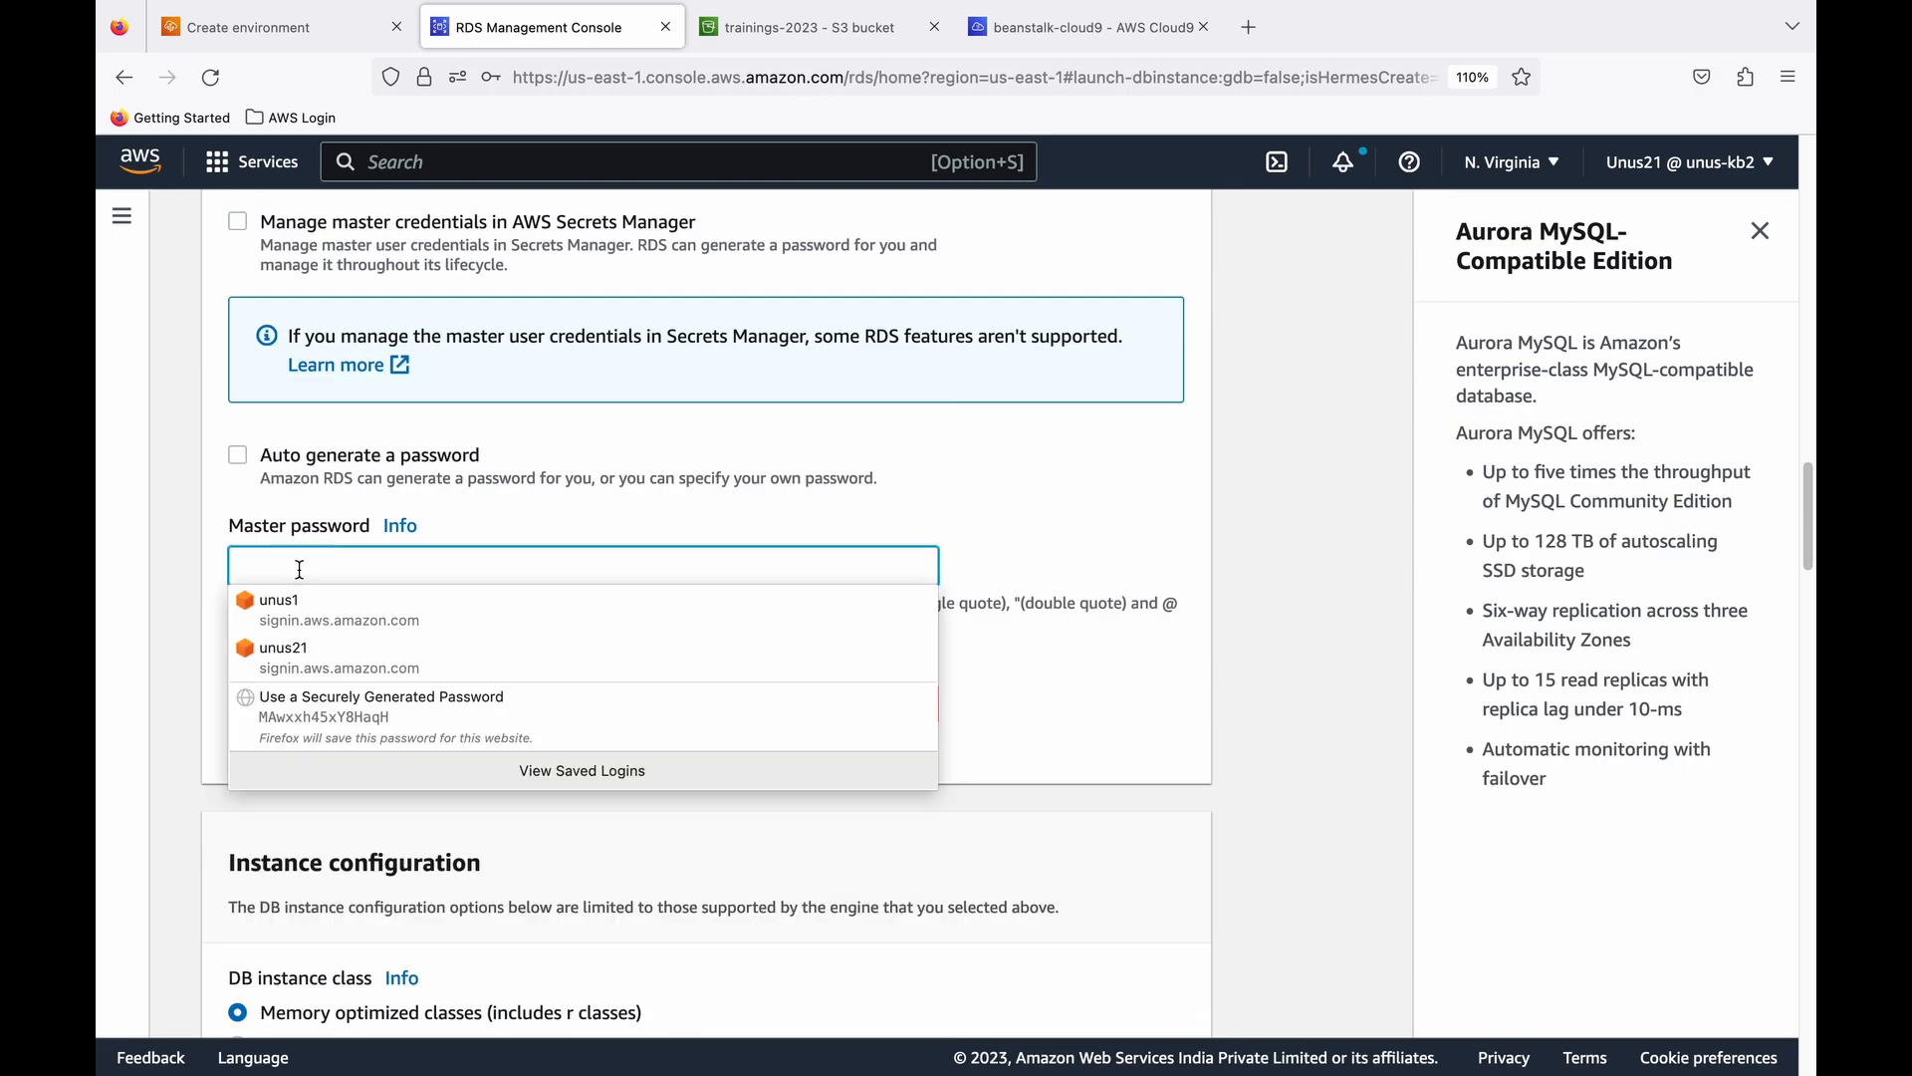
type("********")
left_click(283, 703)
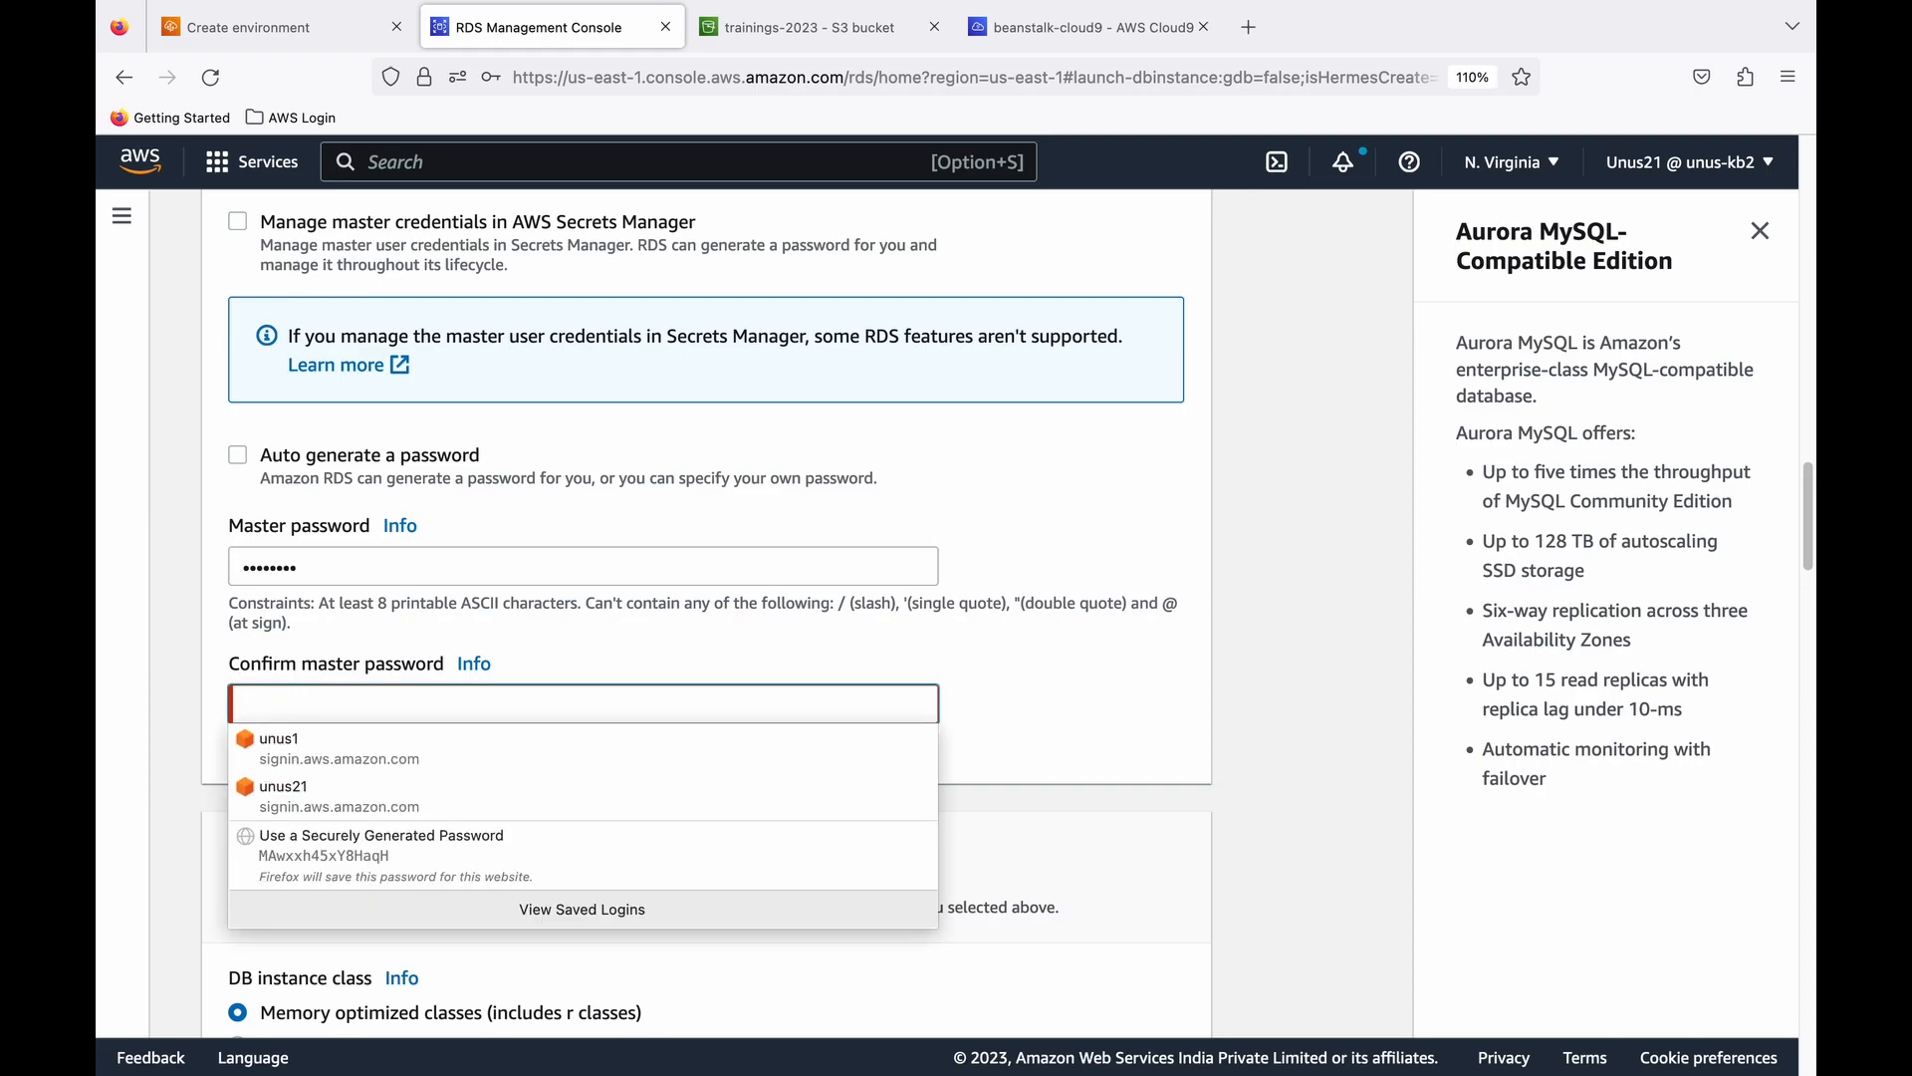
type("********")
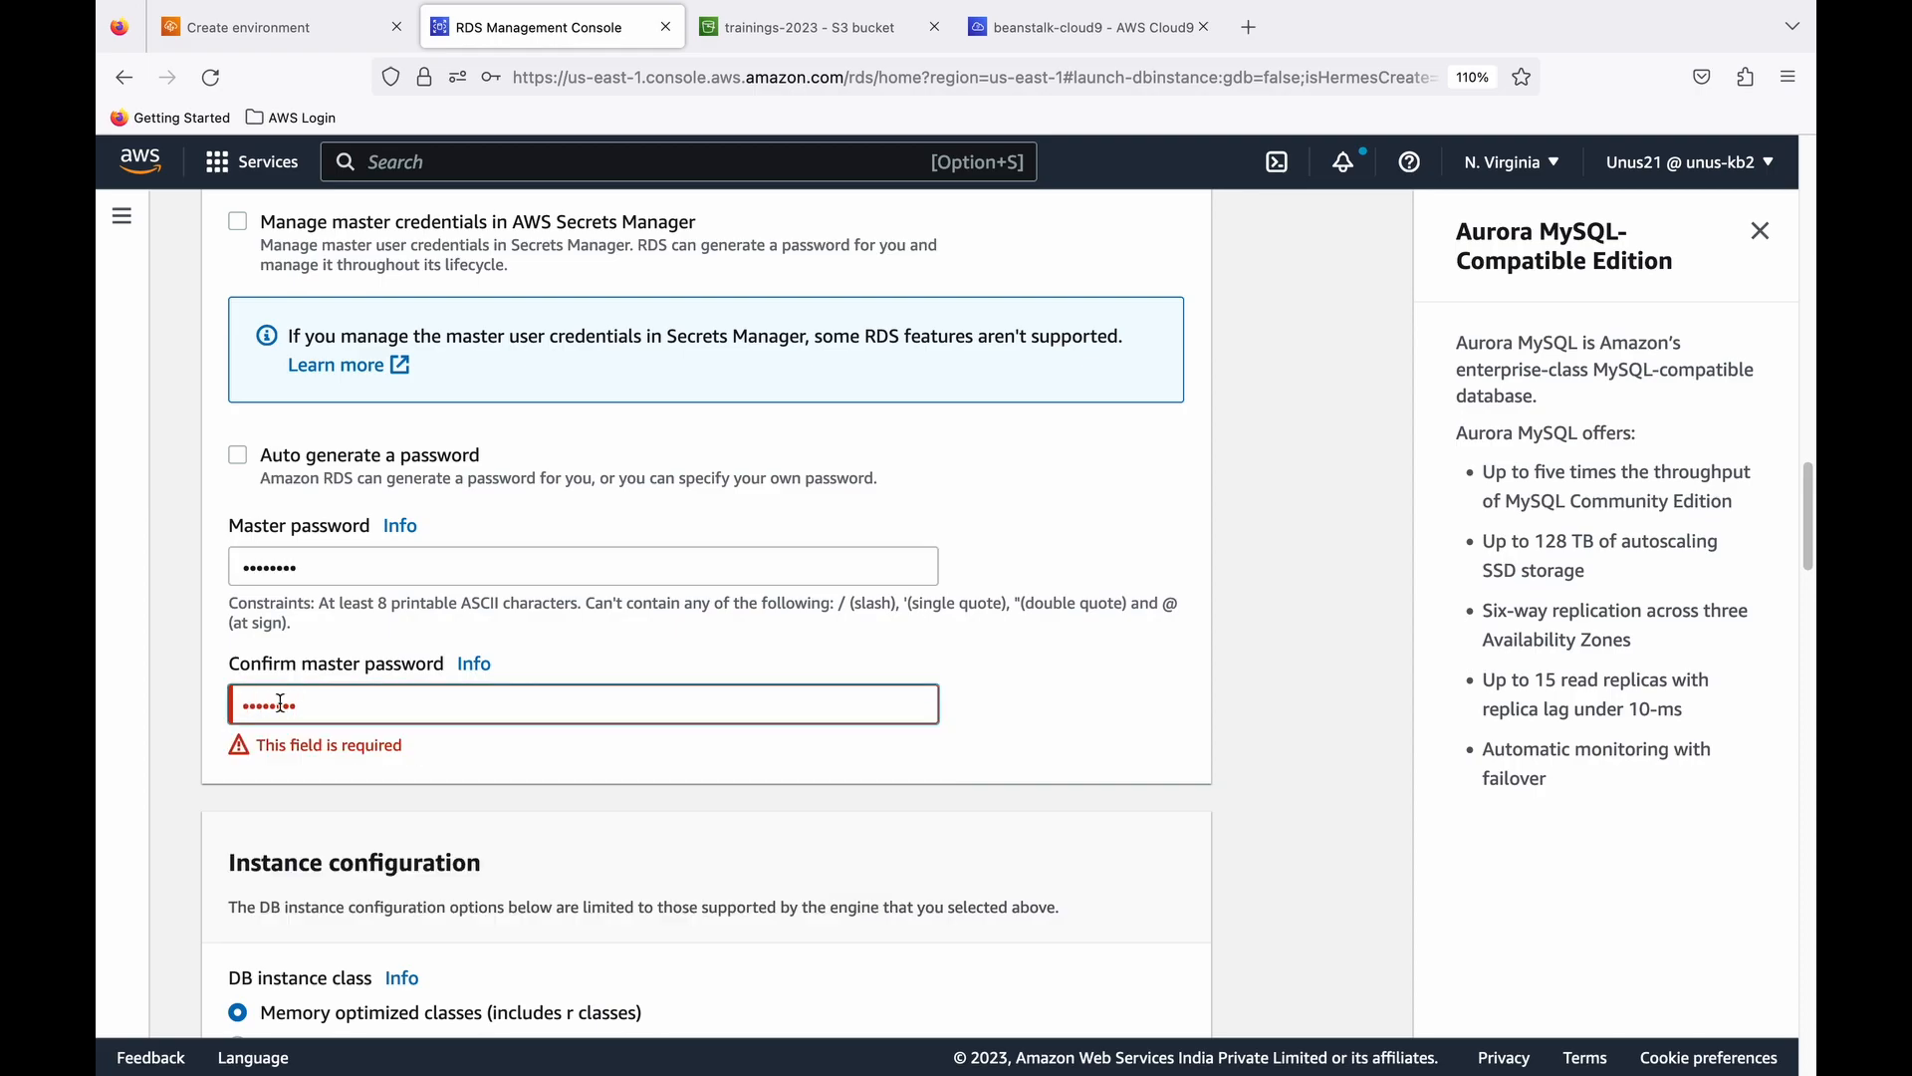
left_click(987, 715)
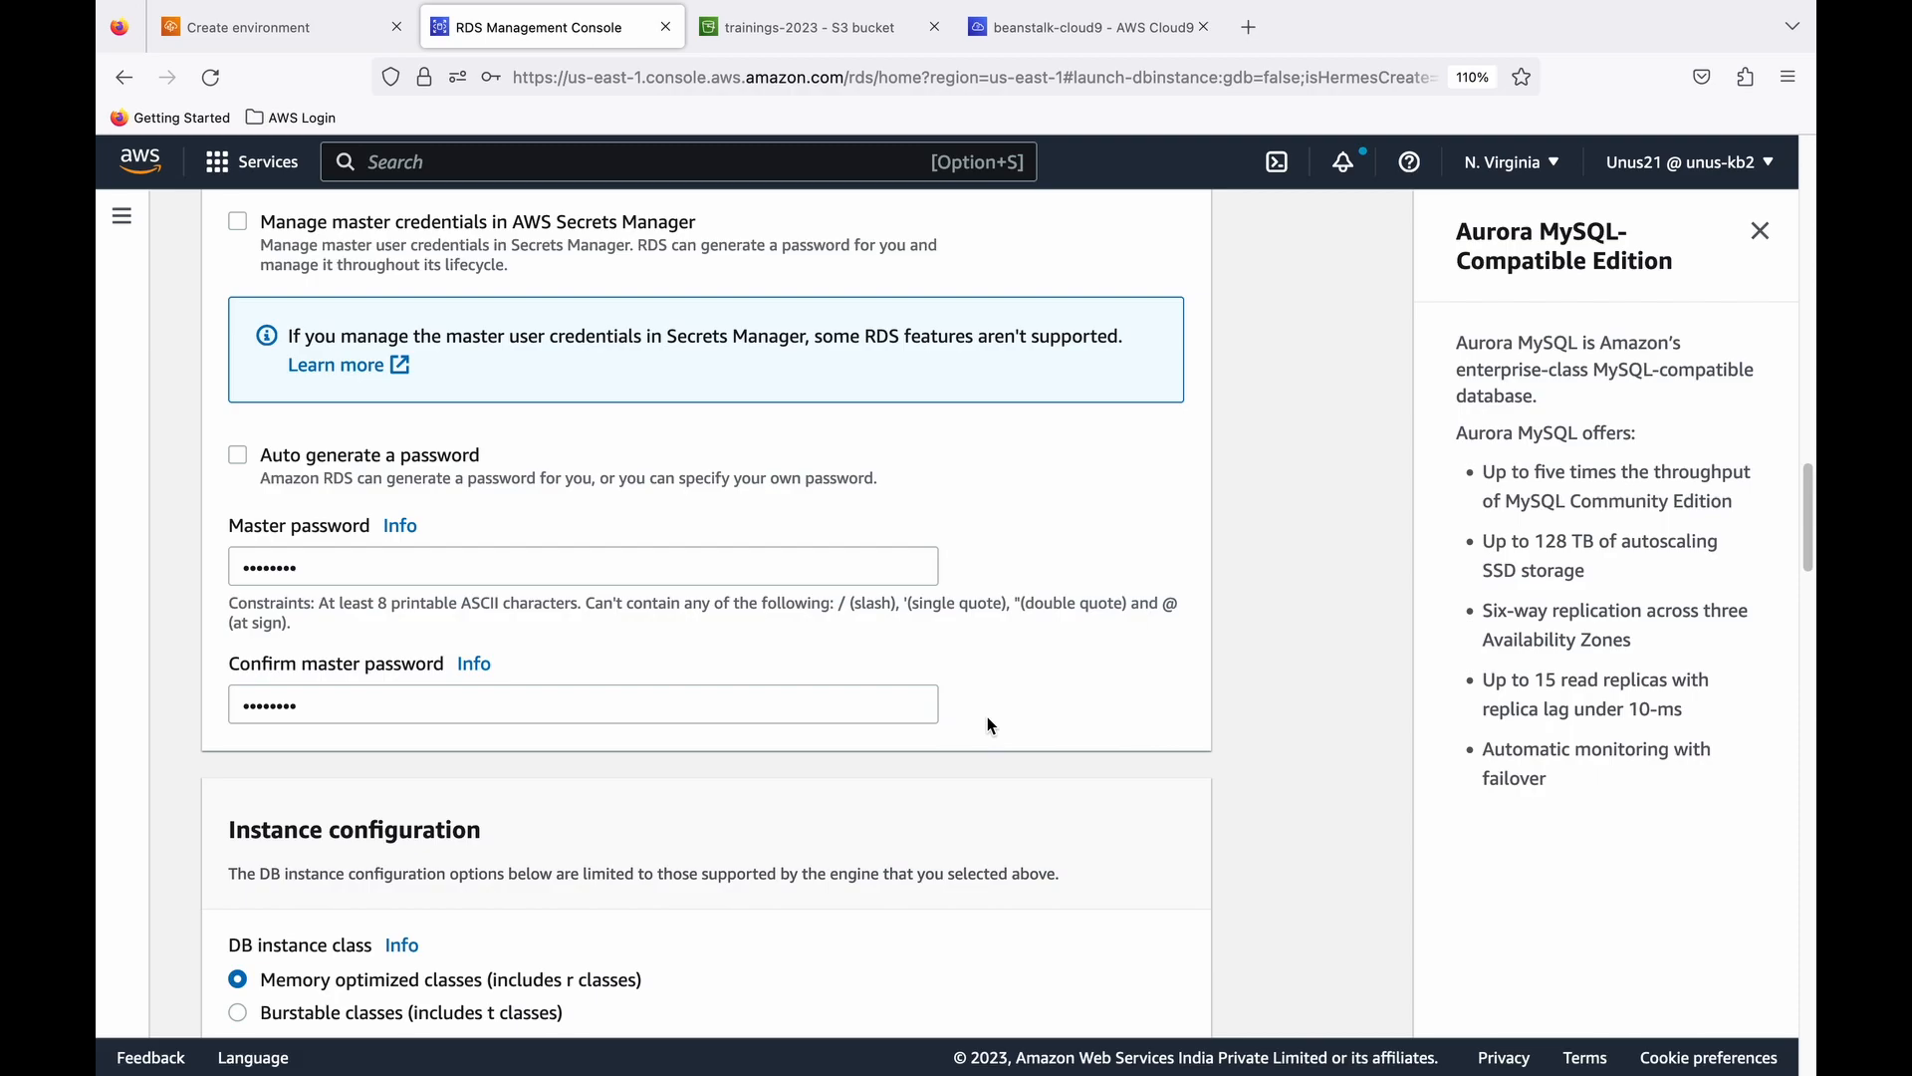
- Set the DB instance class to Burstable classes with the db.t3.small size
scroll(988, 716, "down", 2)
scroll(988, 715, "down", 5)
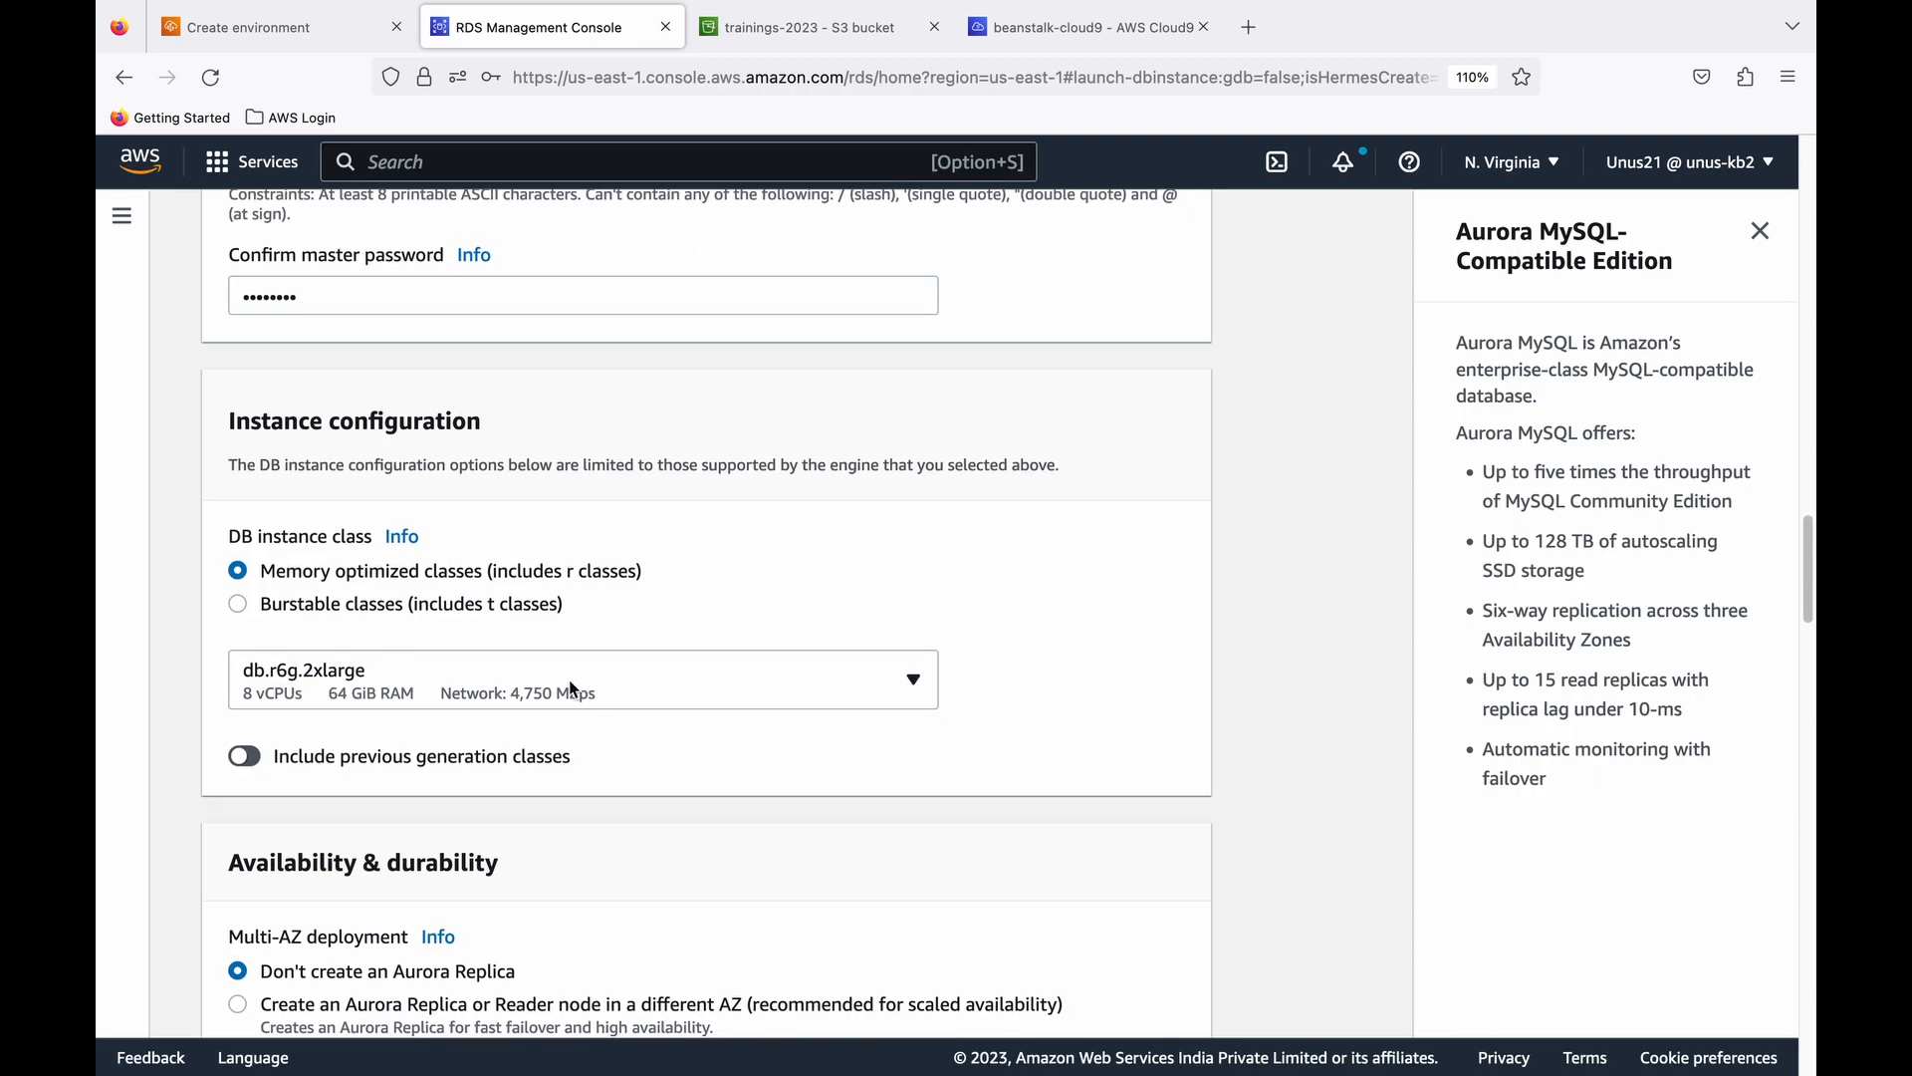
left_click(299, 604)
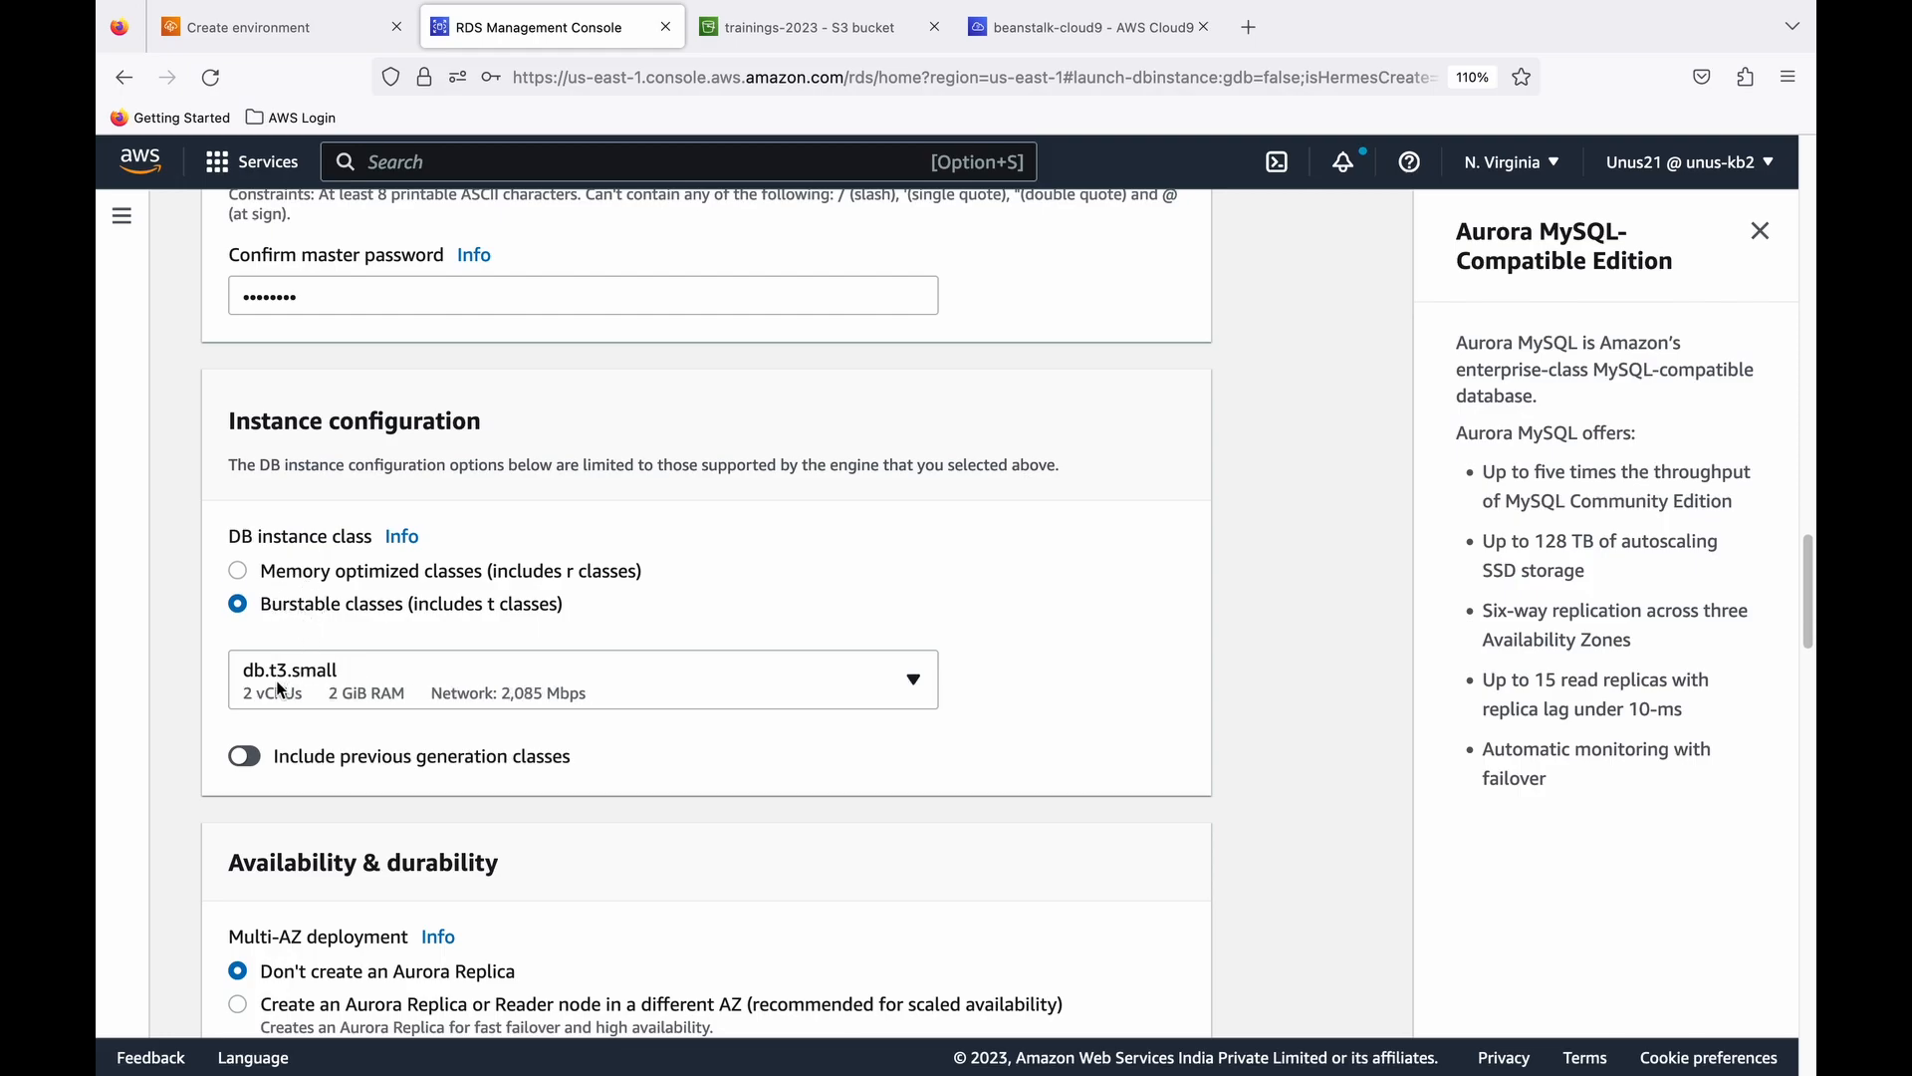
- Enable public access for the cluster, keeping no Aurora Replica, no EC2 connection, IPv4, and the default VPC and subnet group
scroll(395, 702, "down", 1)
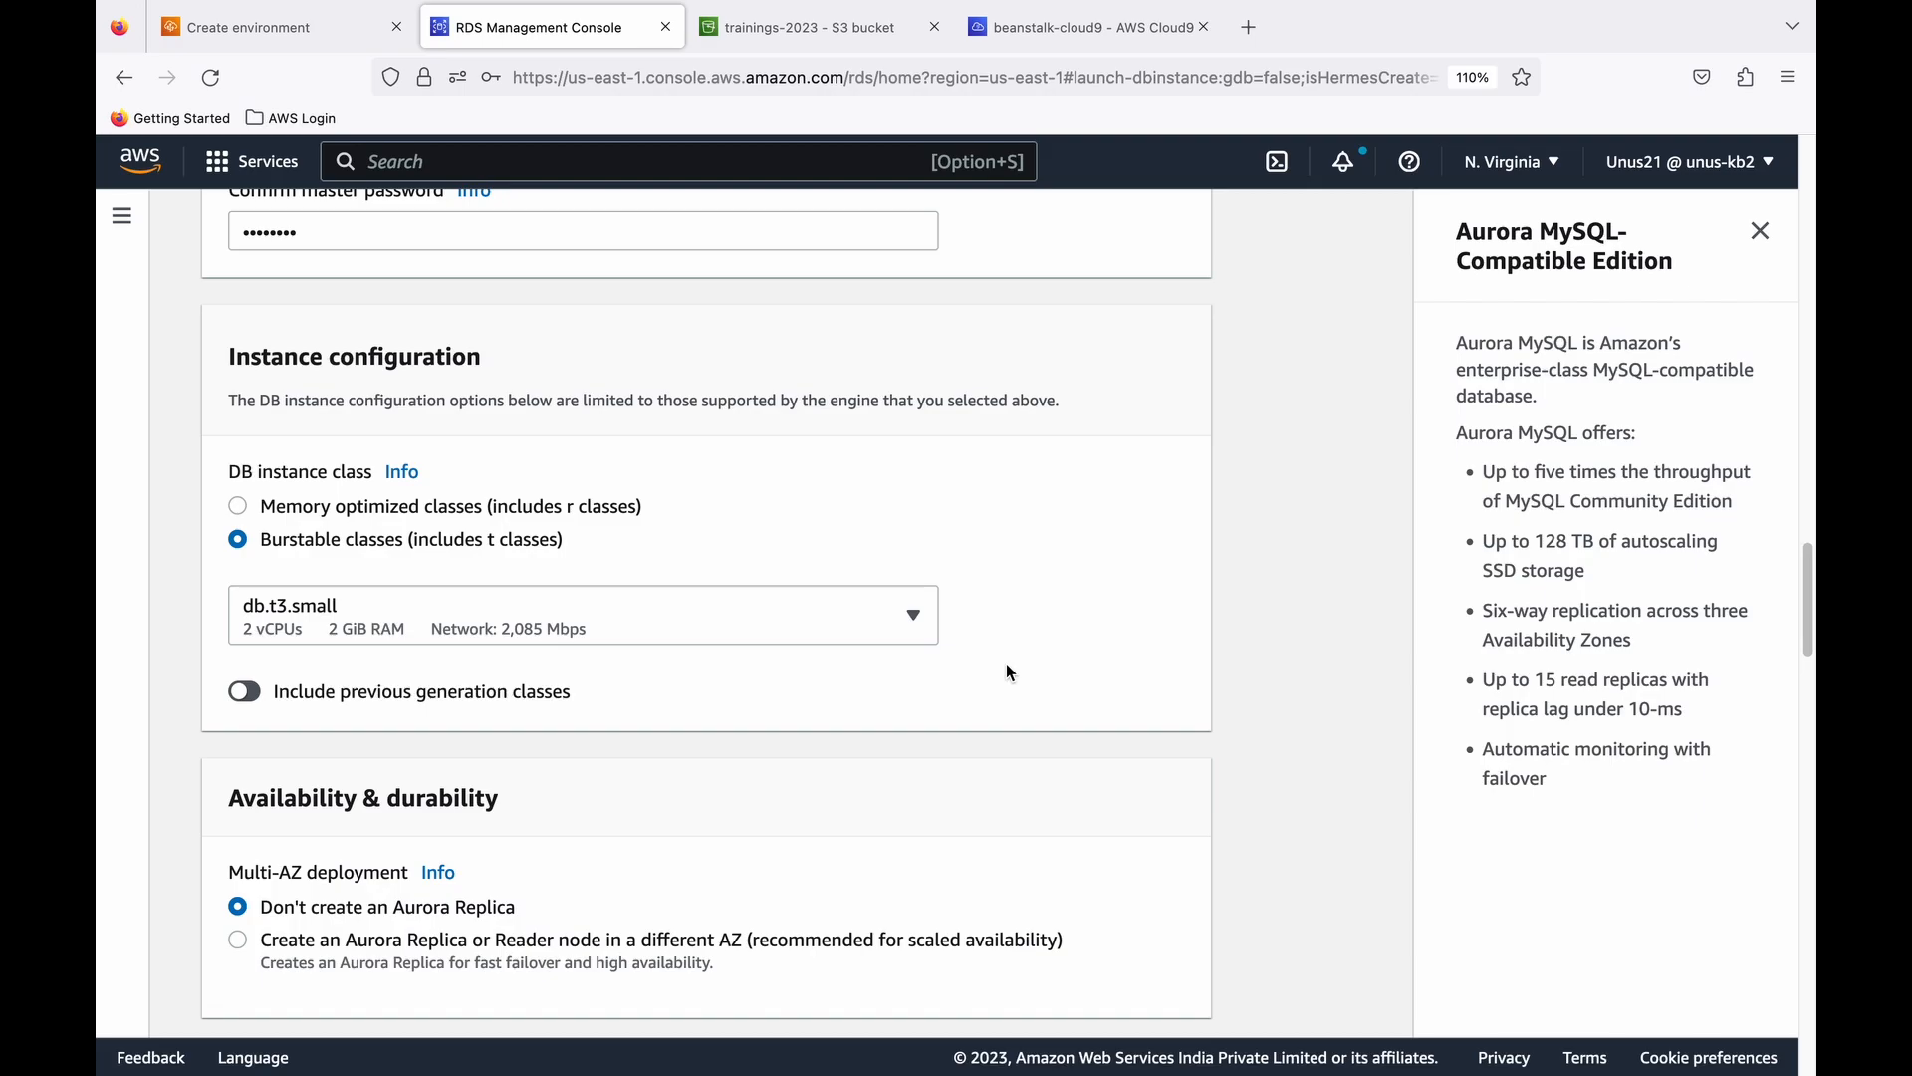
scroll(976, 661, "down", 3)
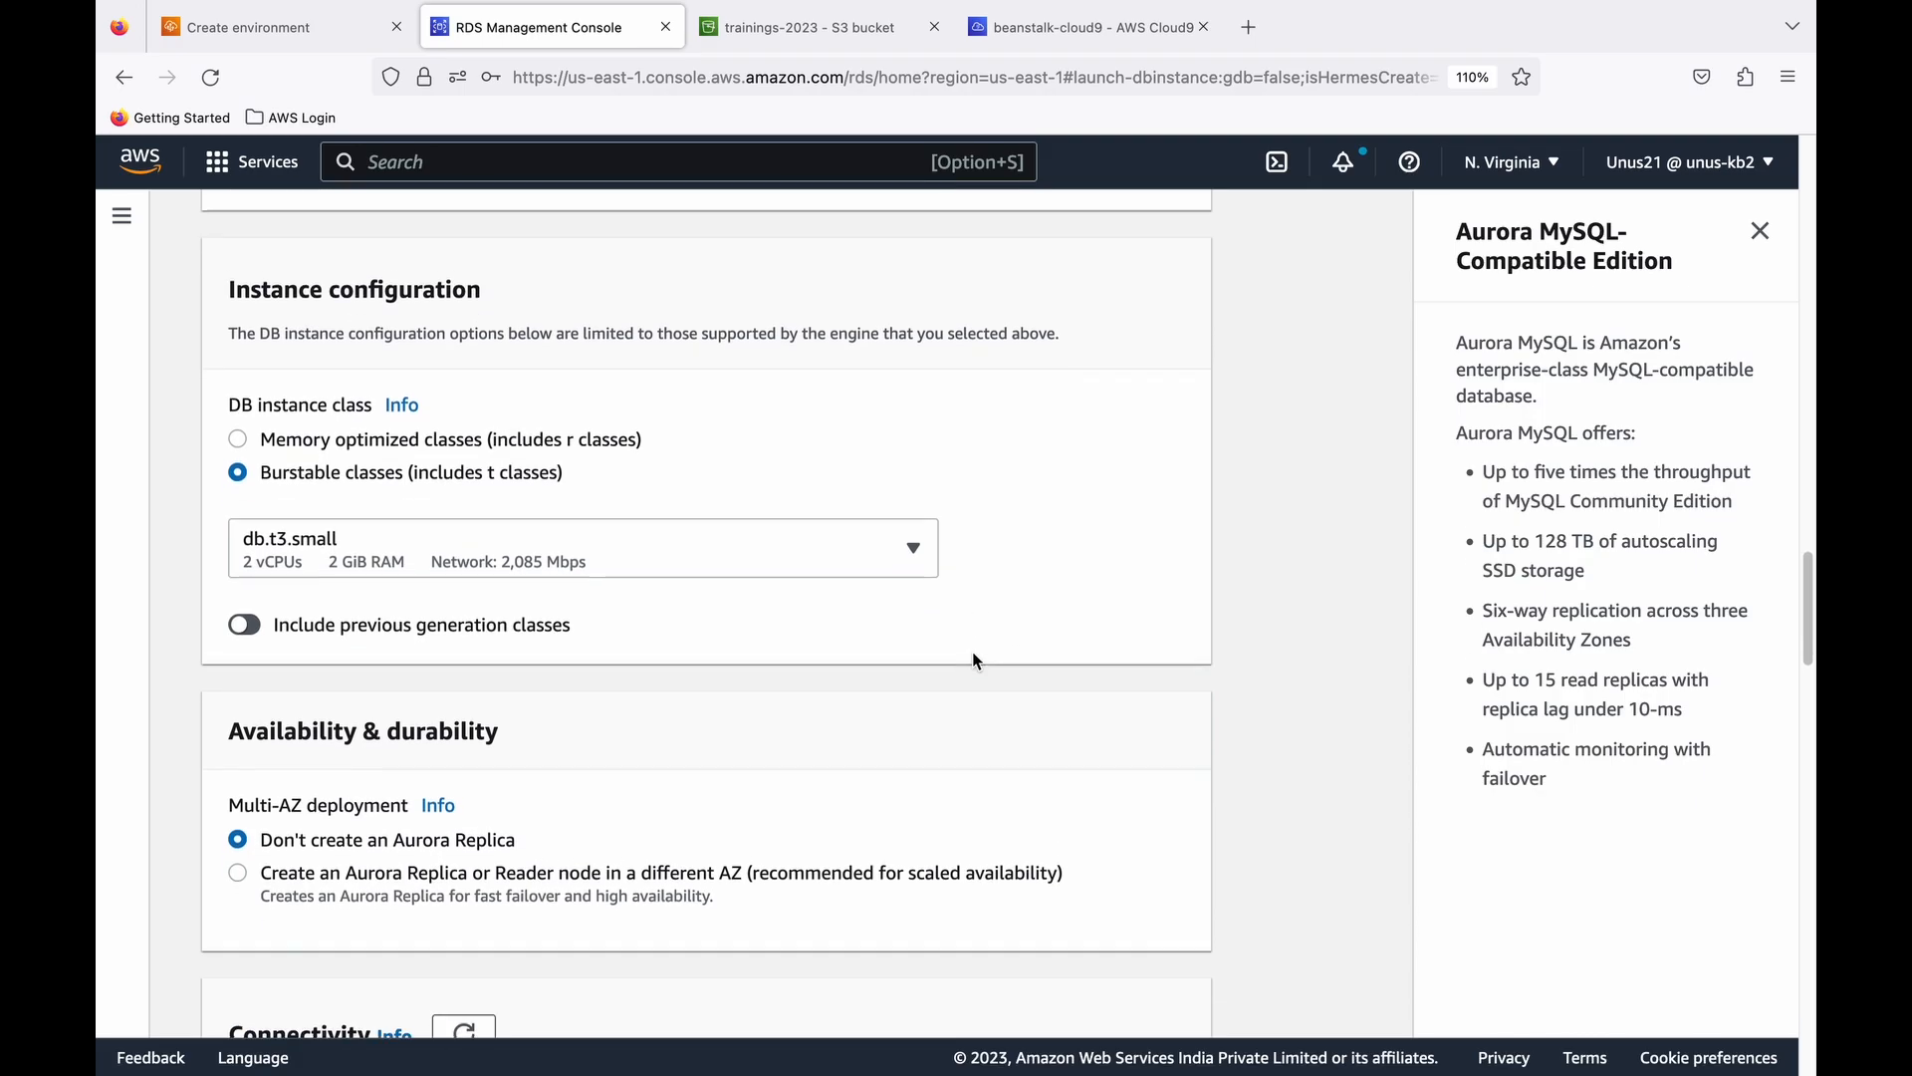
scroll(976, 661, "down", 2)
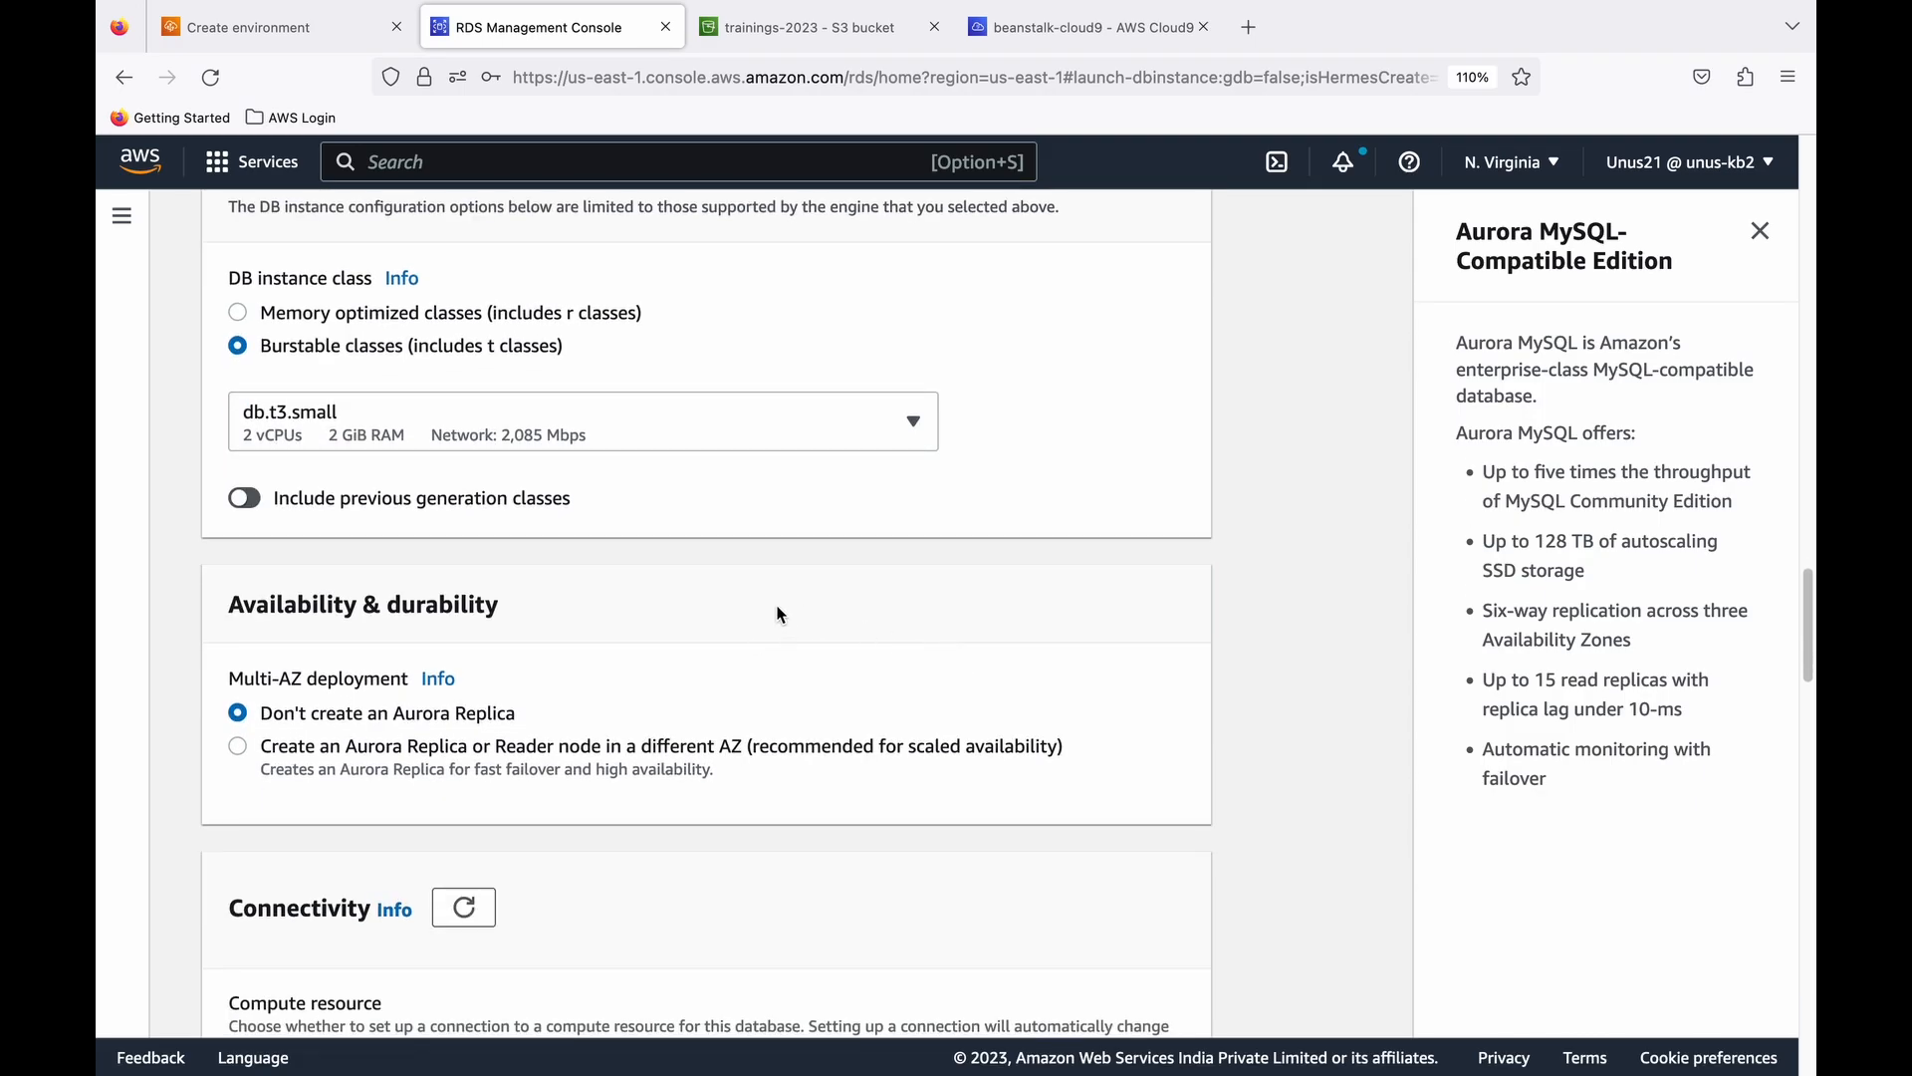
scroll(436, 642, "down", 3)
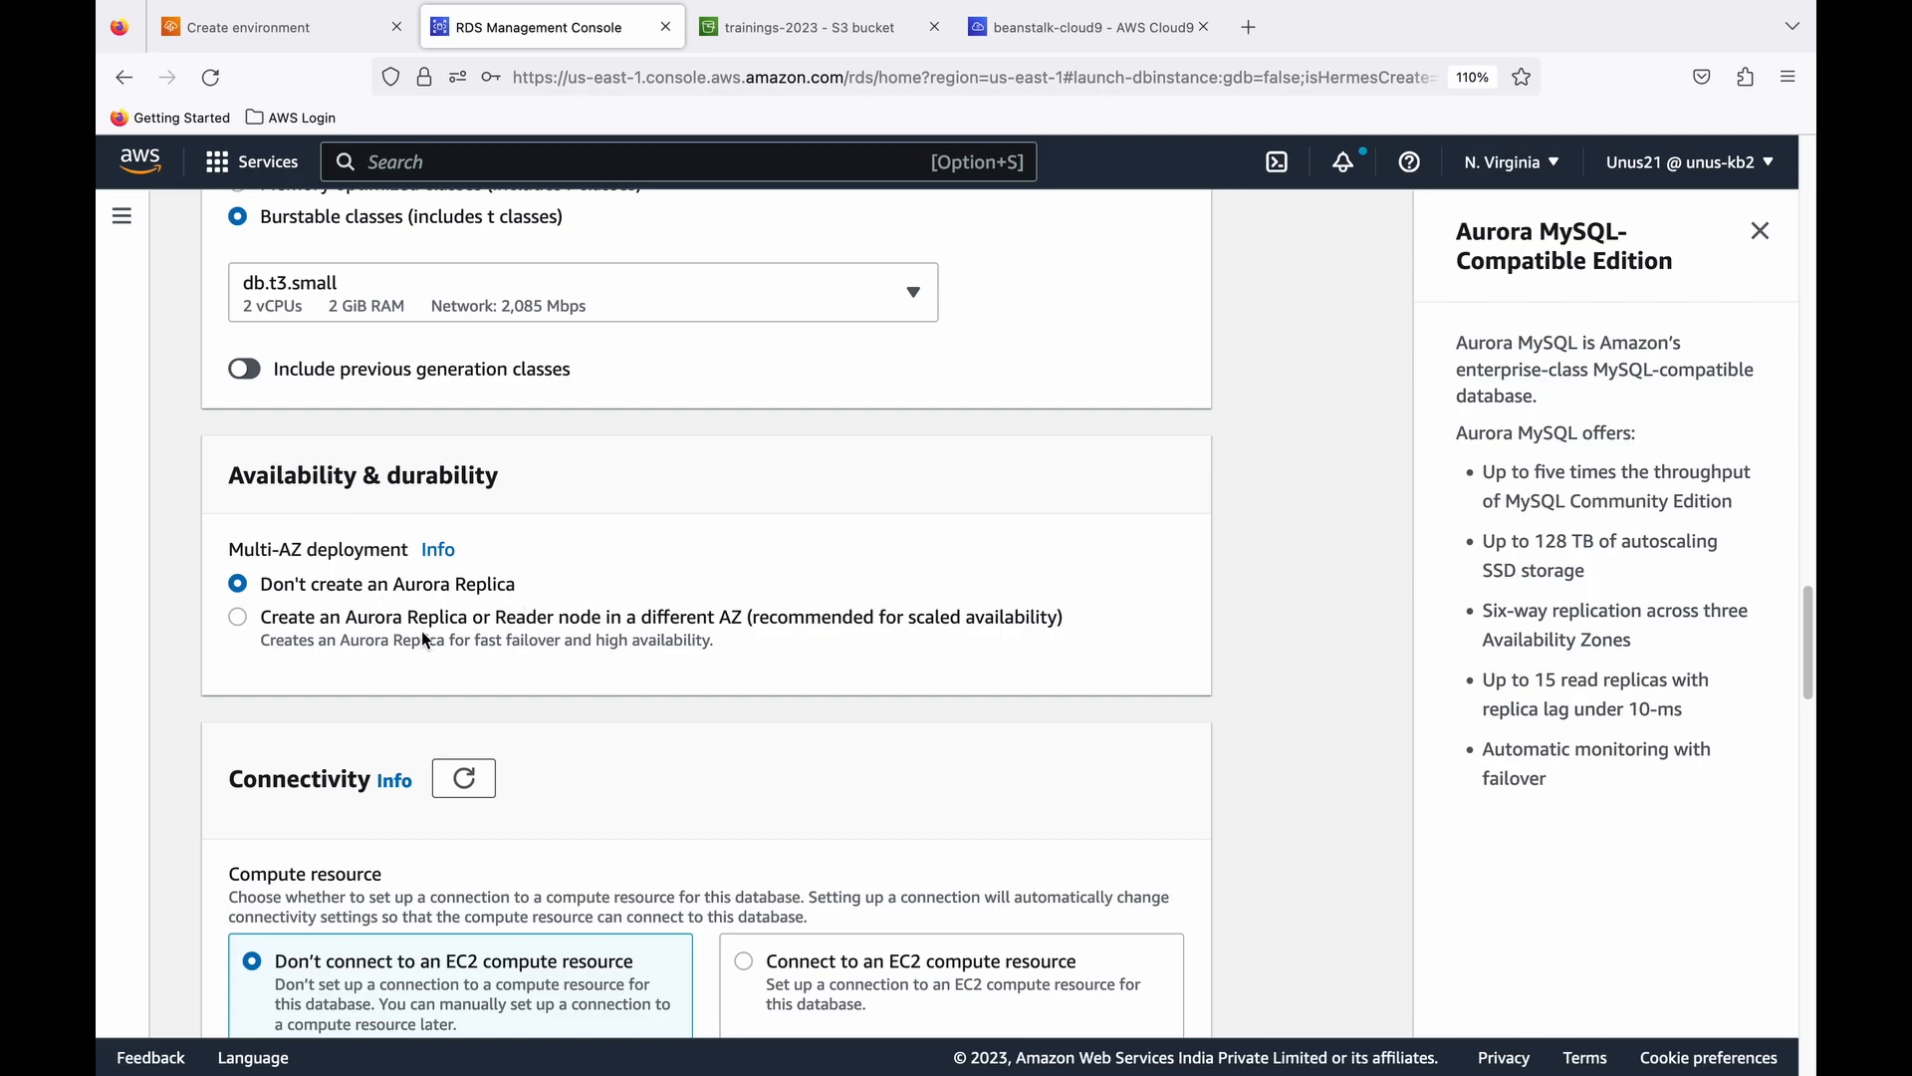
scroll(423, 639, "down", 5)
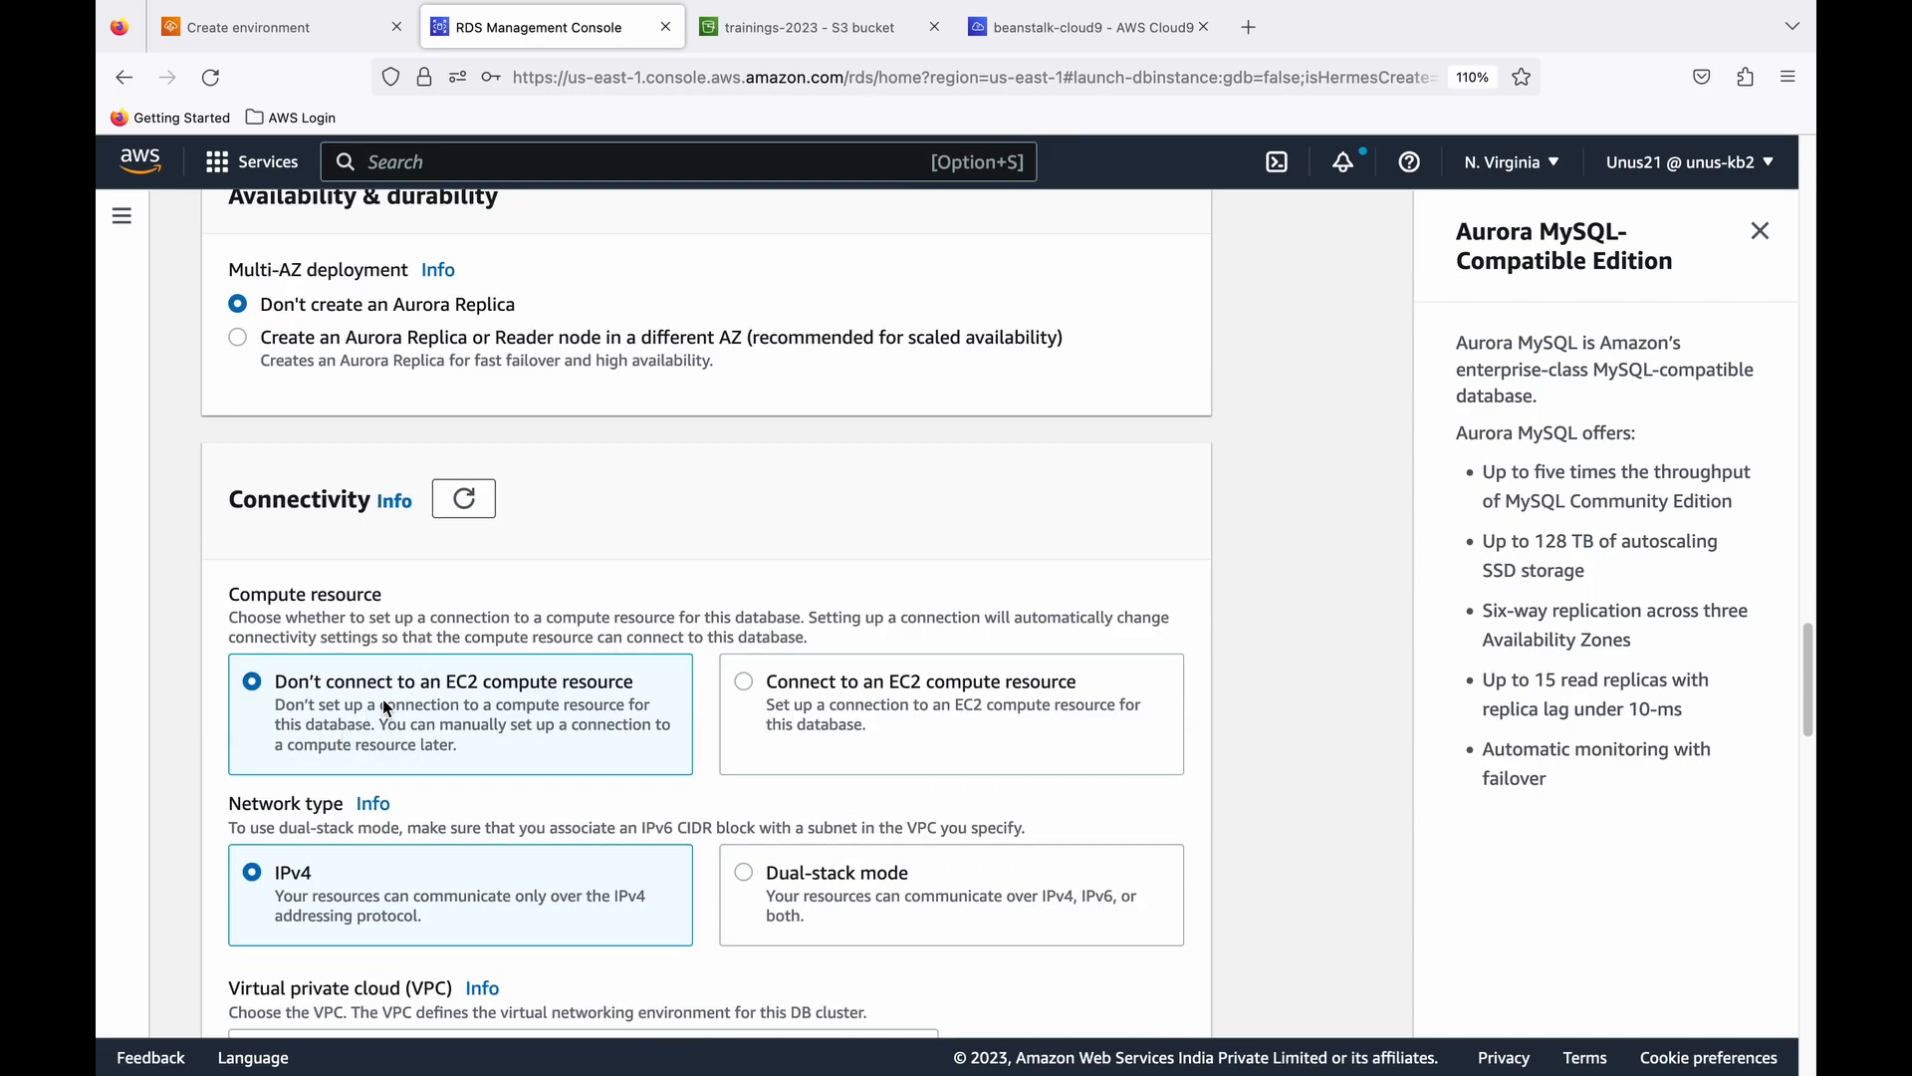
scroll(558, 665, "down", 3)
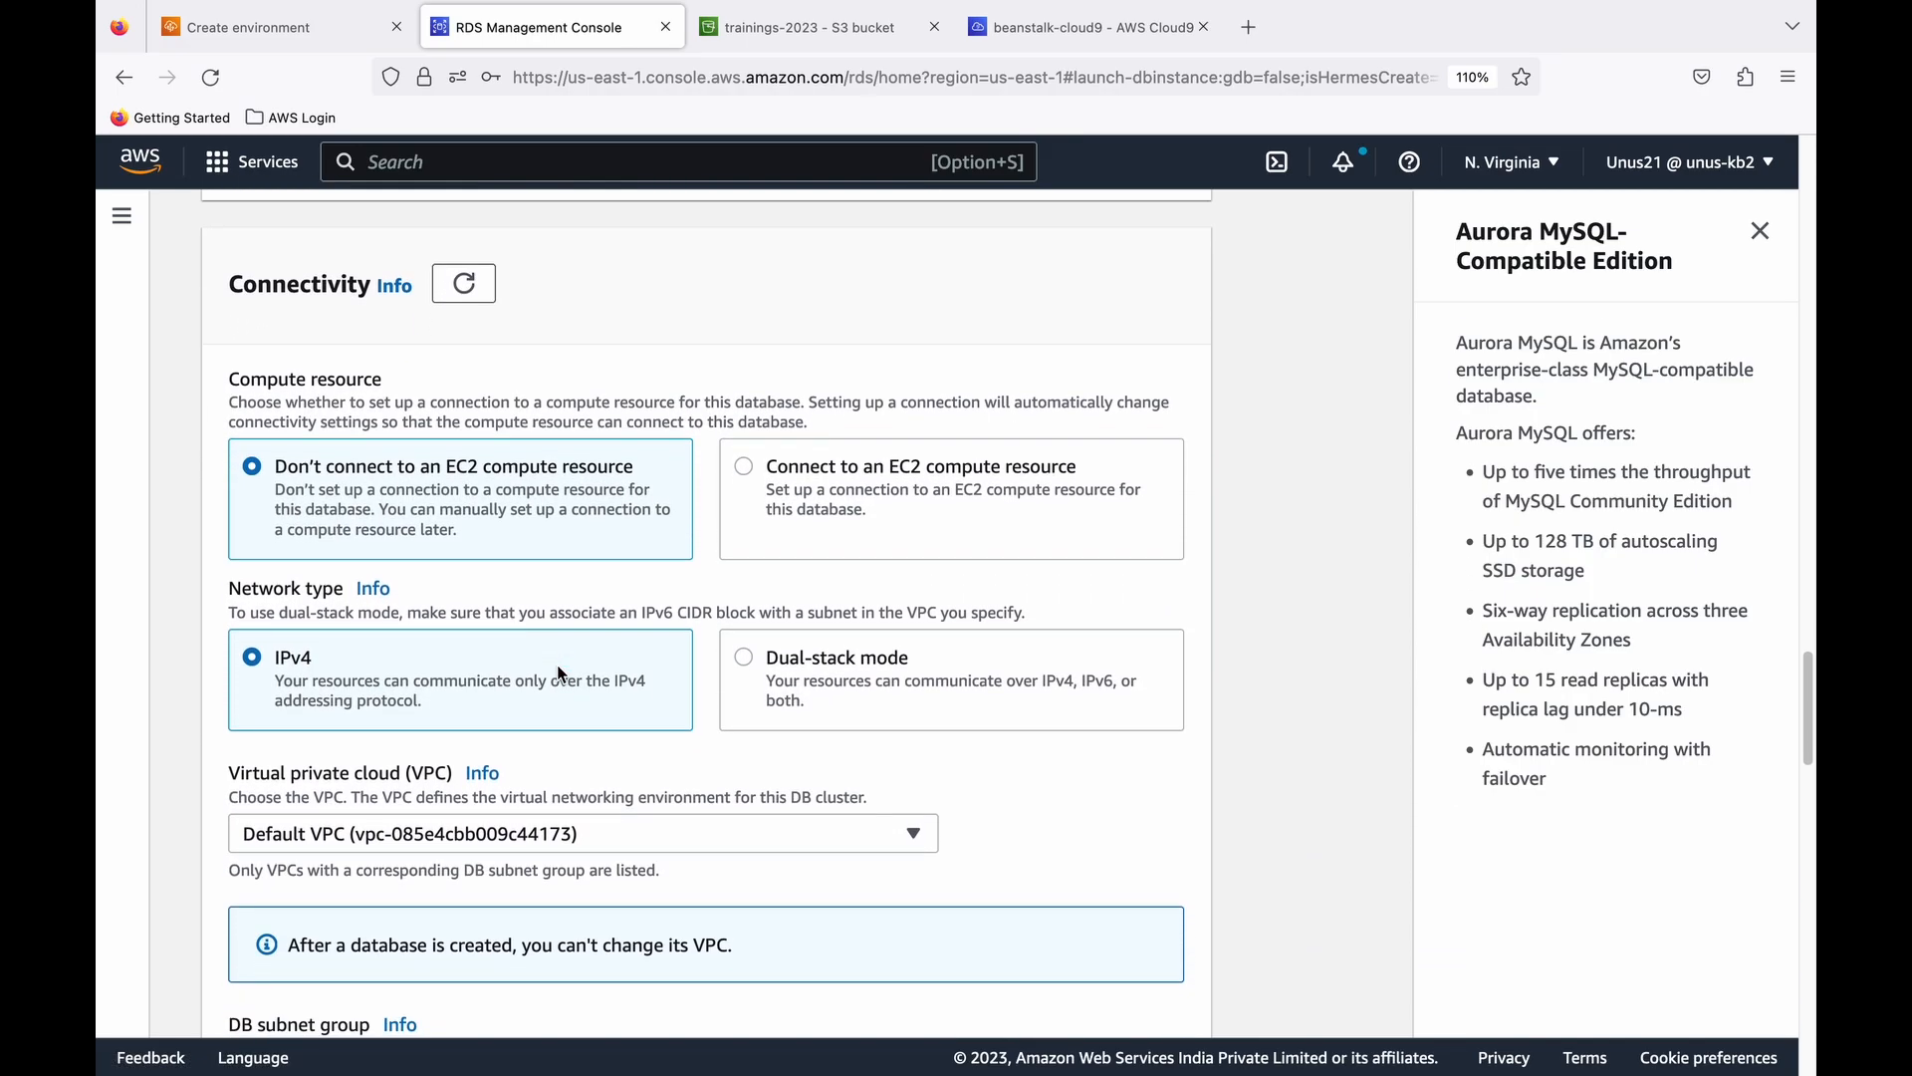
scroll(560, 673, "down", 4)
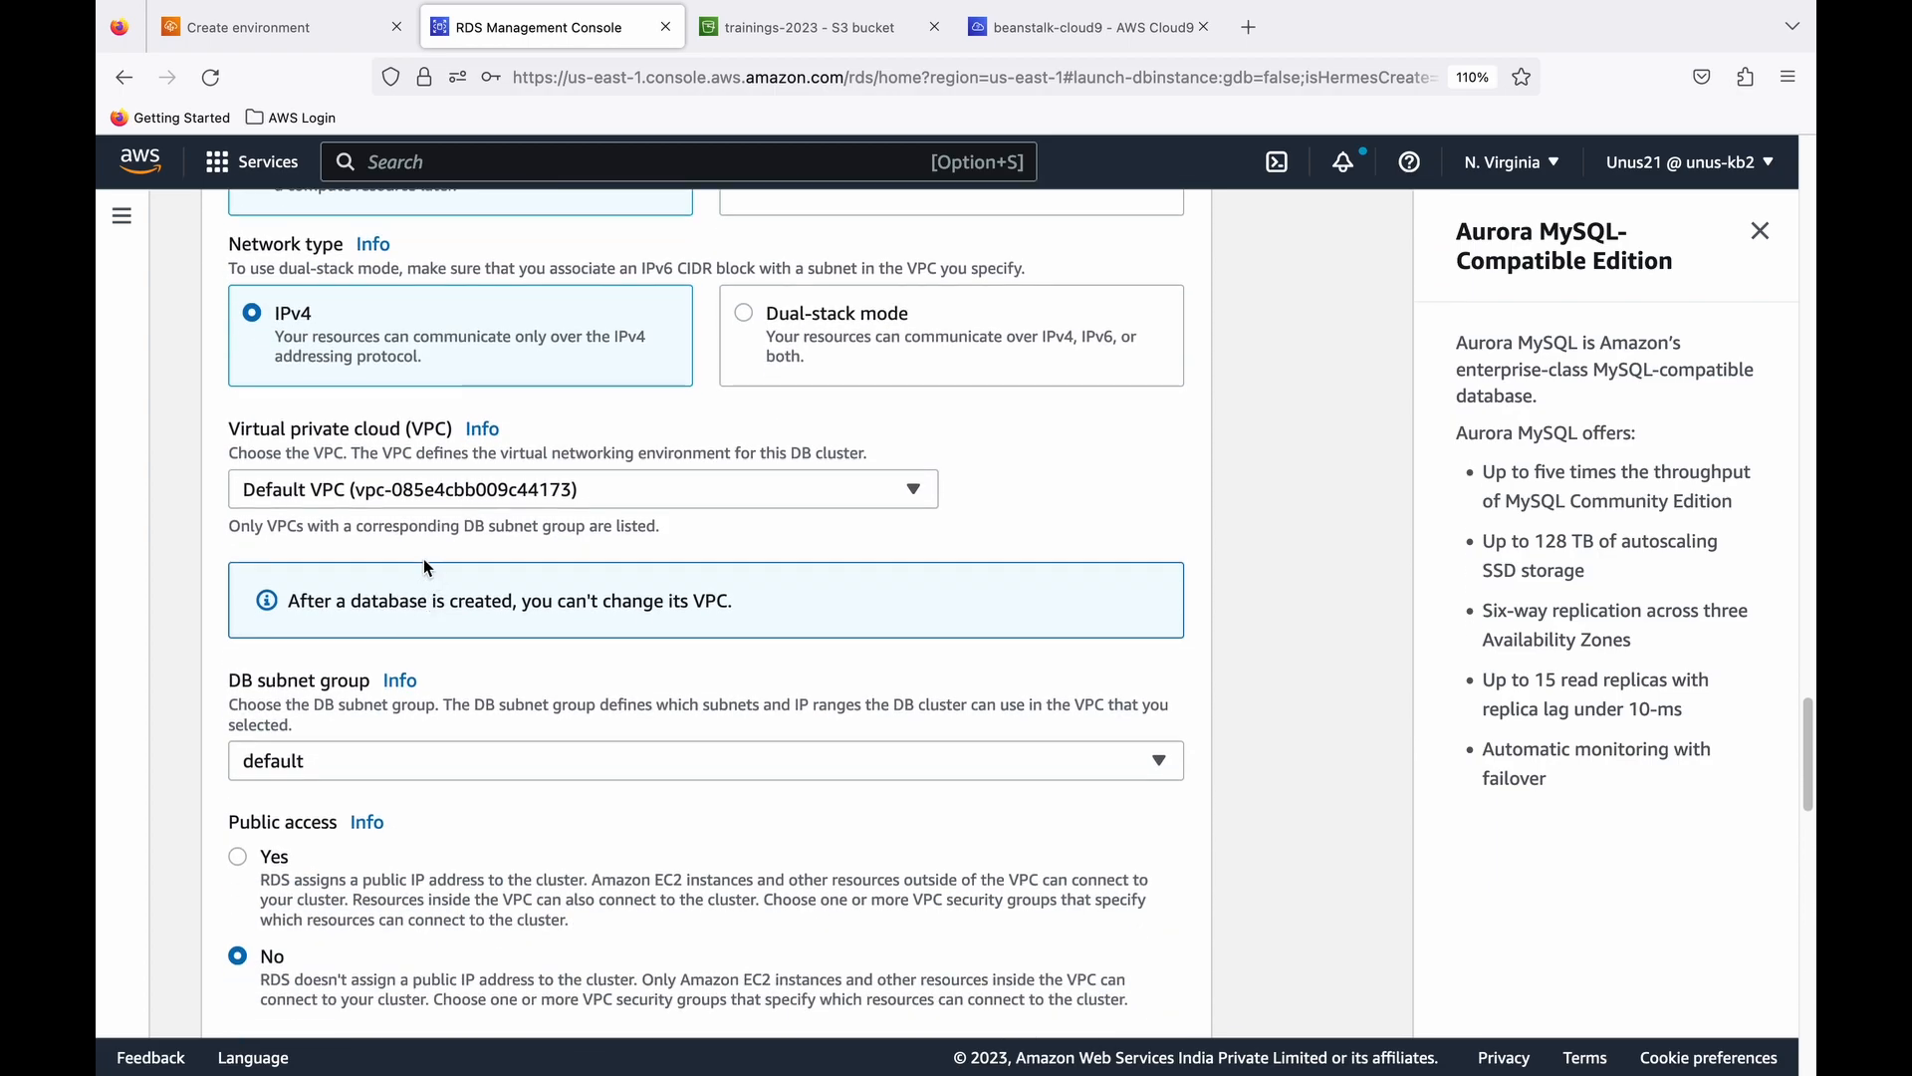
scroll(426, 568, "down", 2)
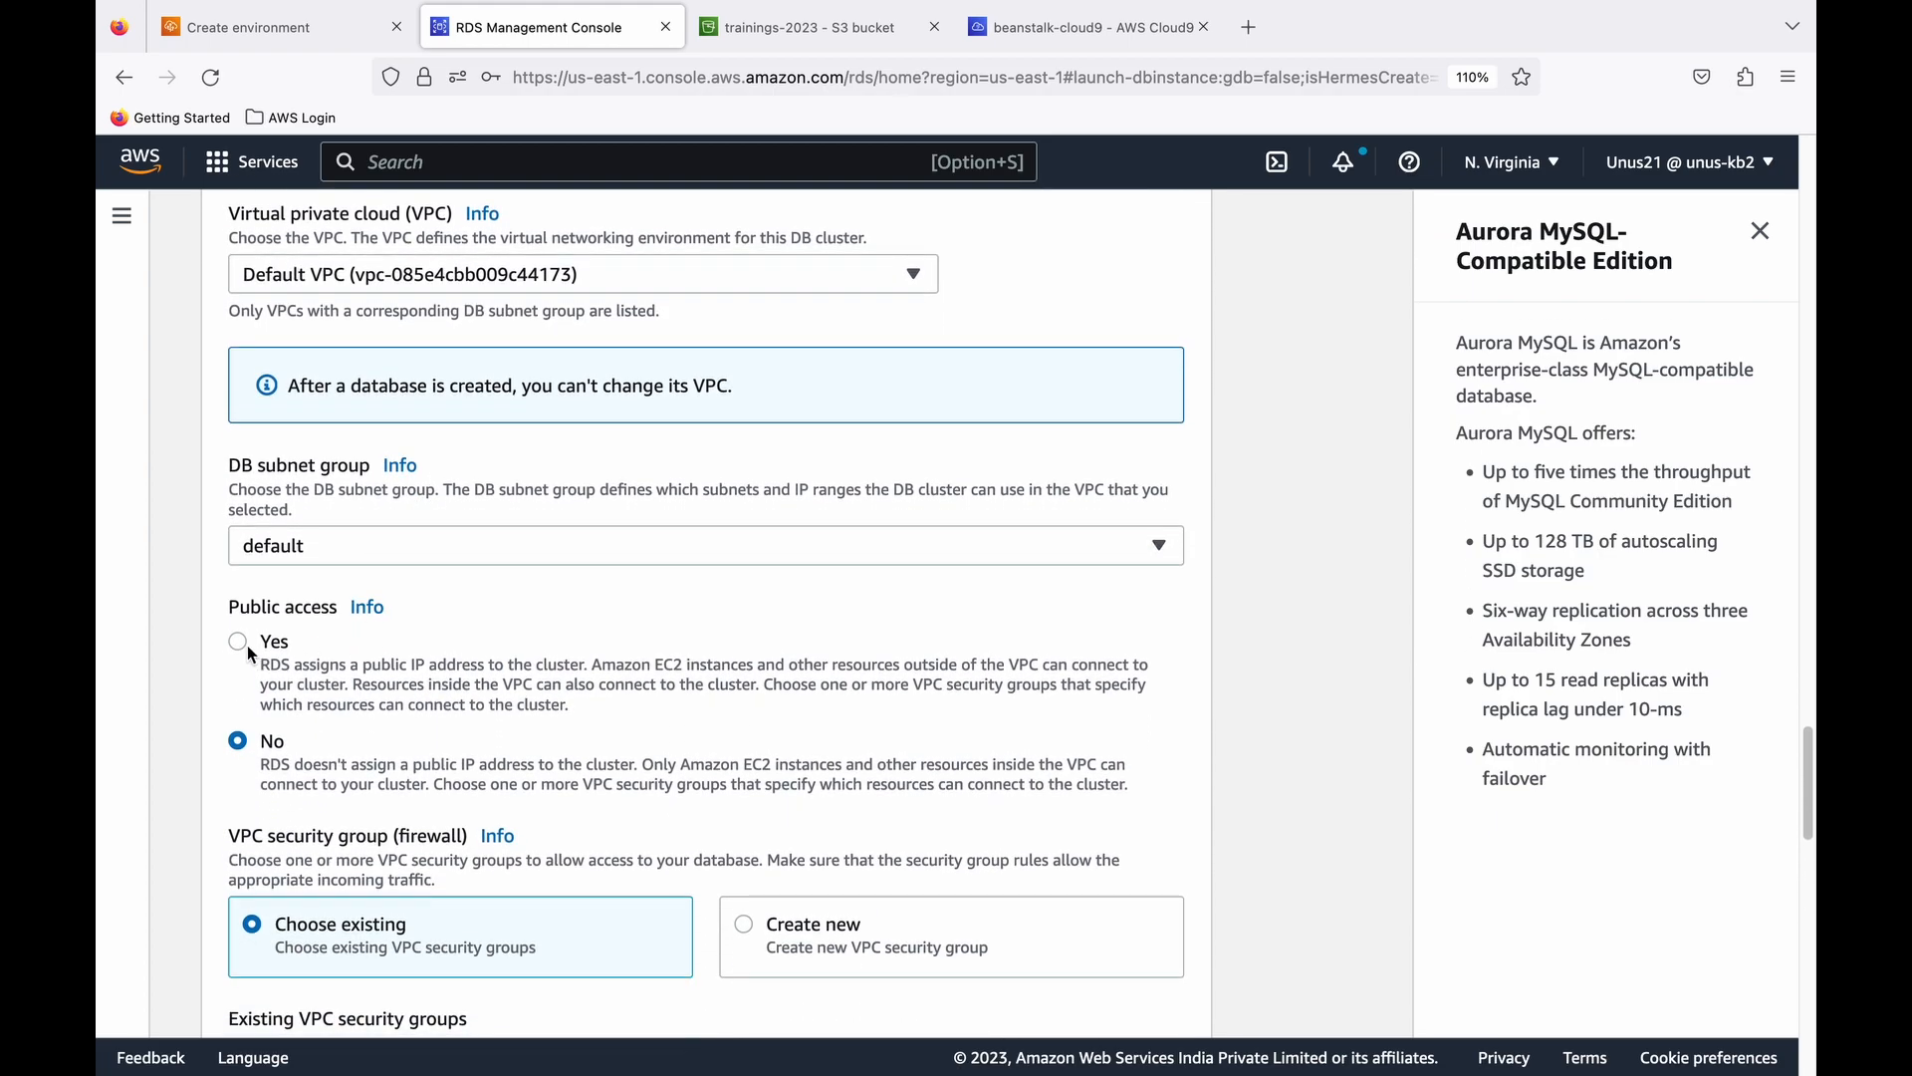
left_click(239, 642)
scroll(482, 663, "down", 4)
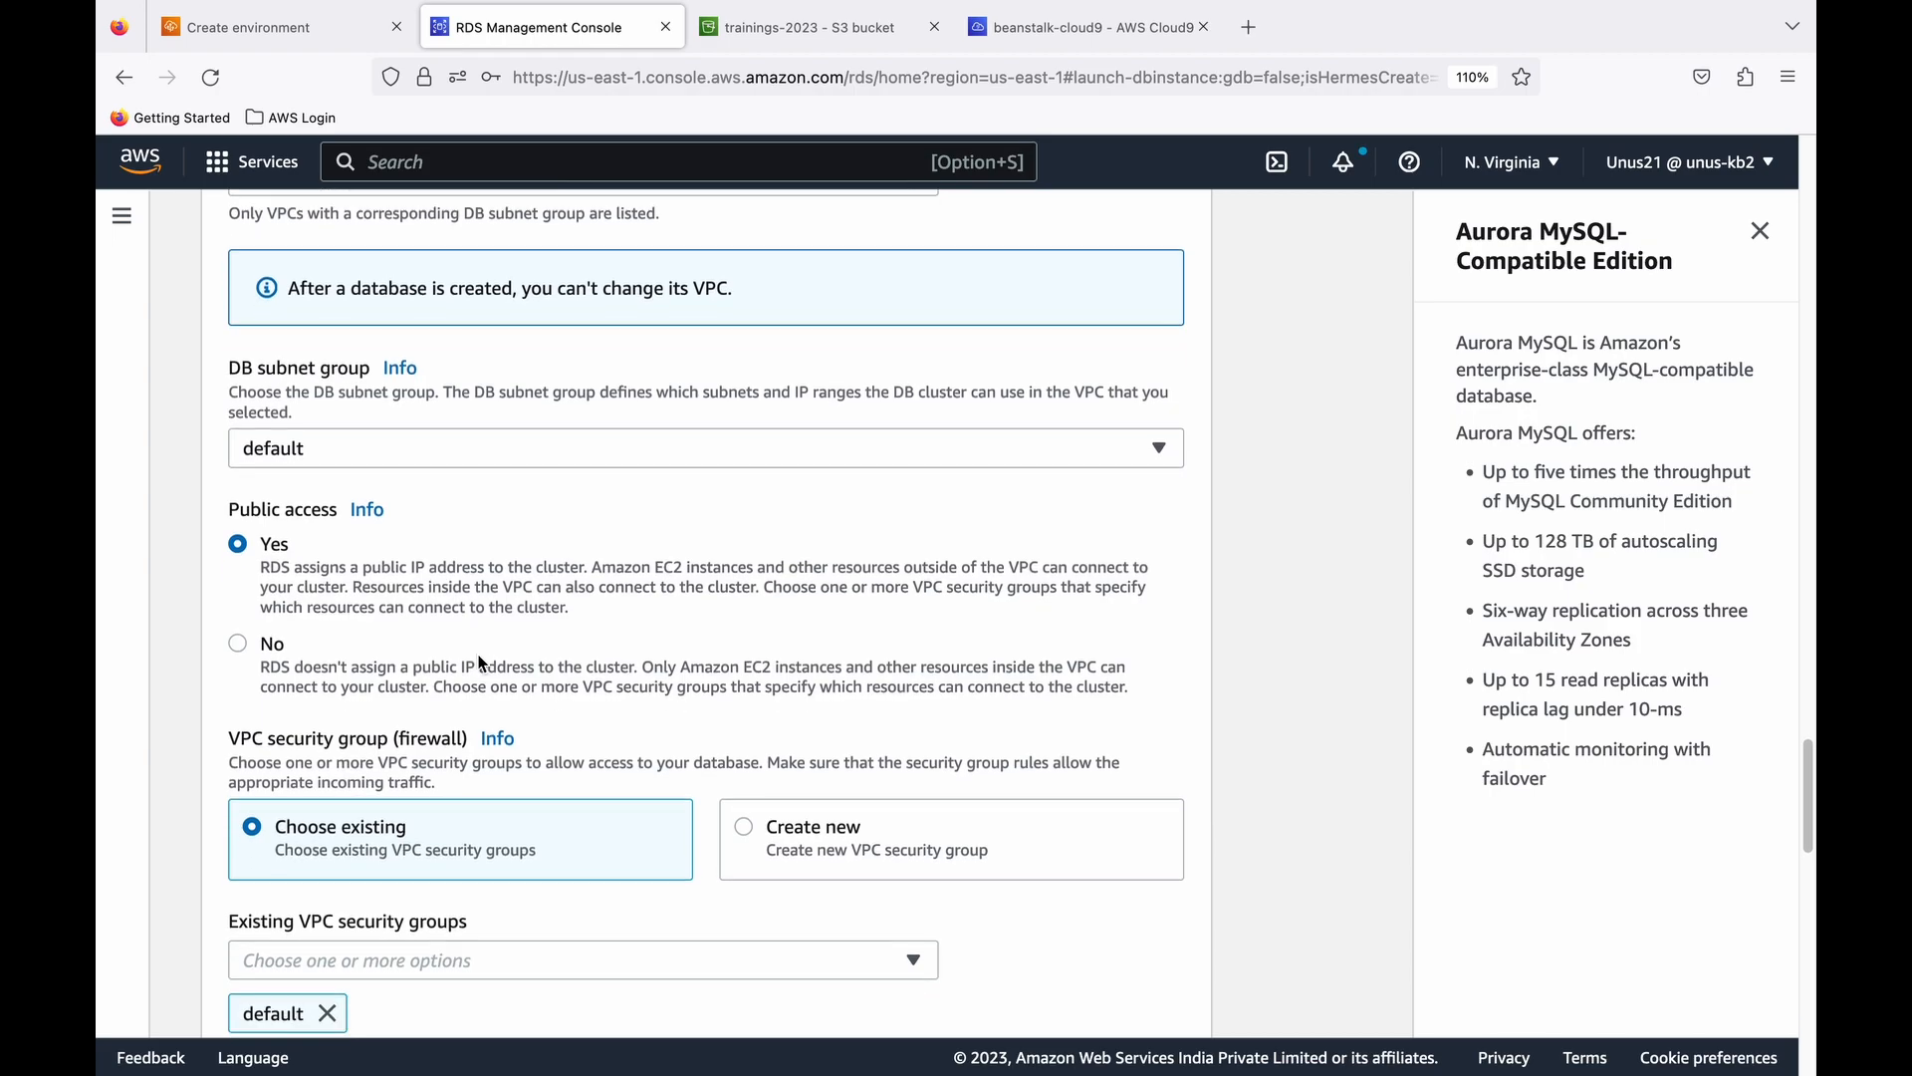
scroll(482, 663, "down", 3)
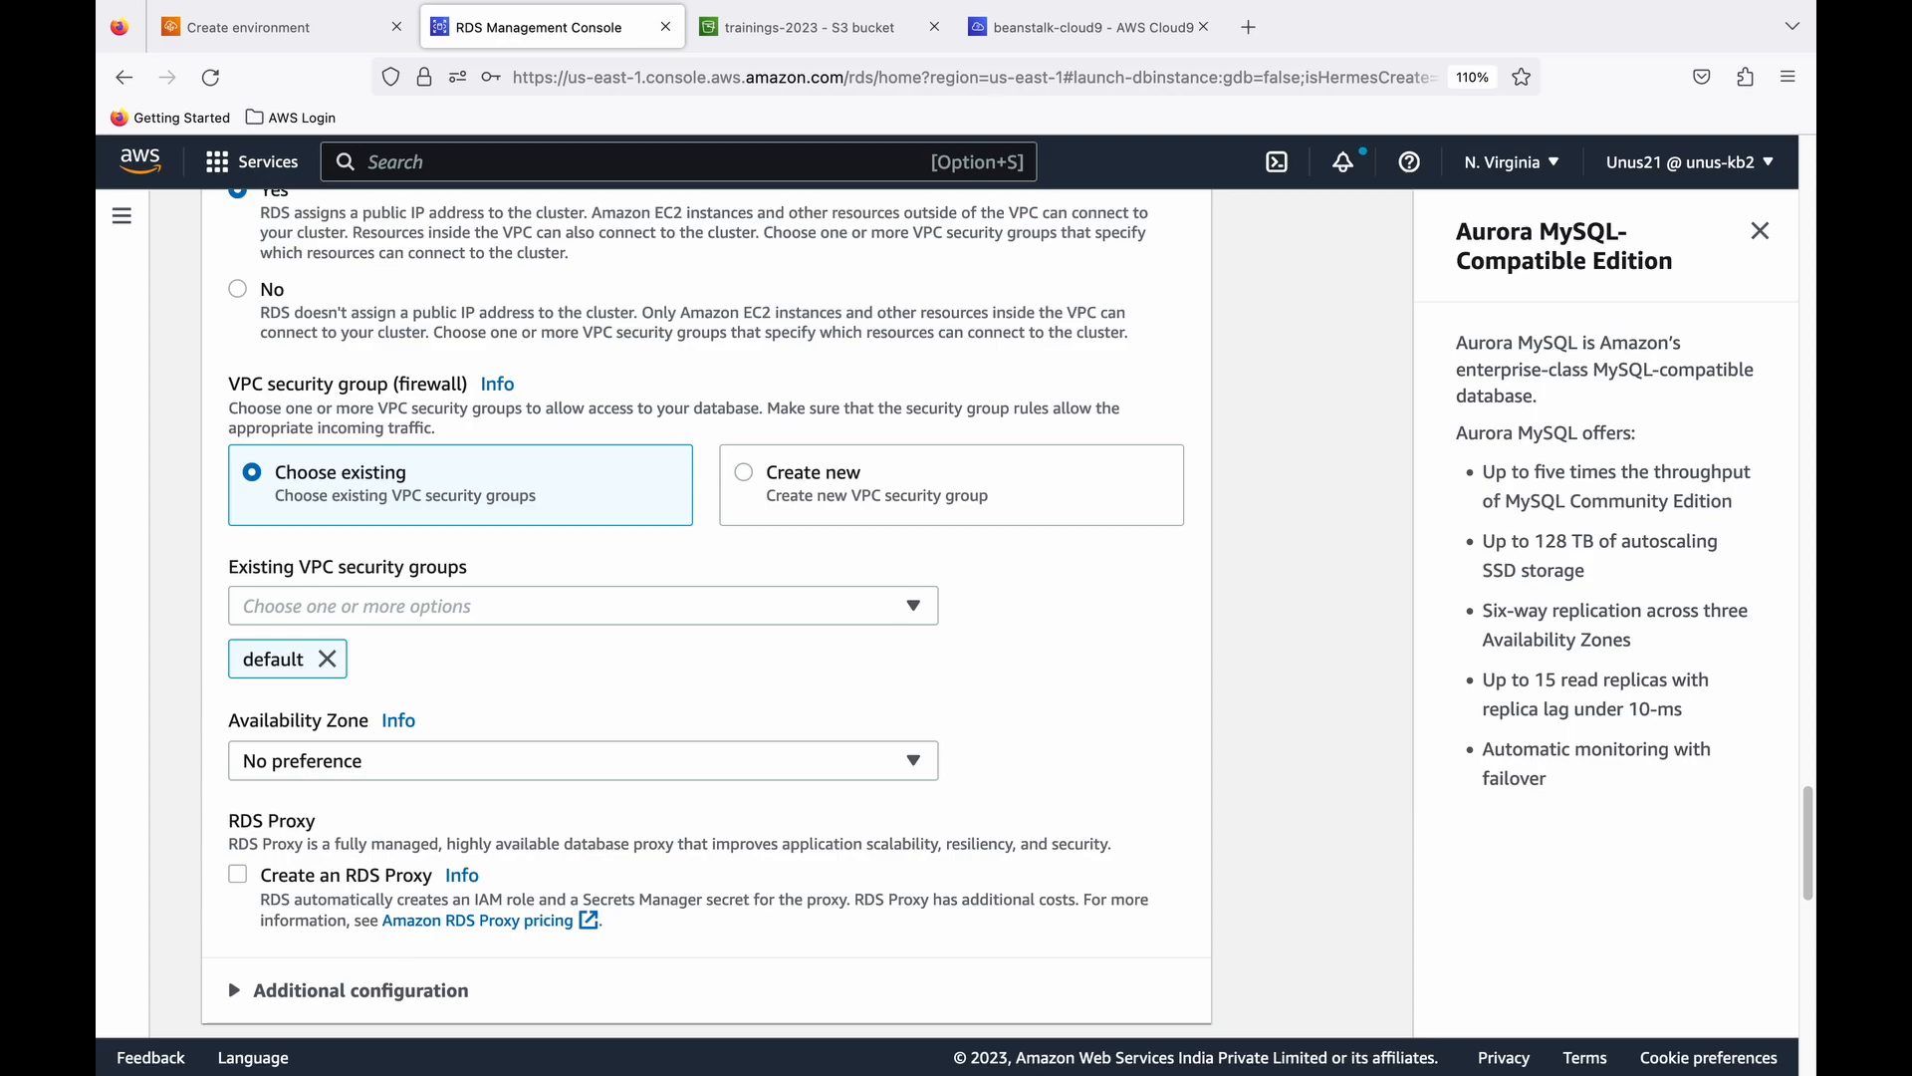
- Add the owner's existing "-db-sg" VPC security group to the cluster alongside the default group
left_click(914, 606)
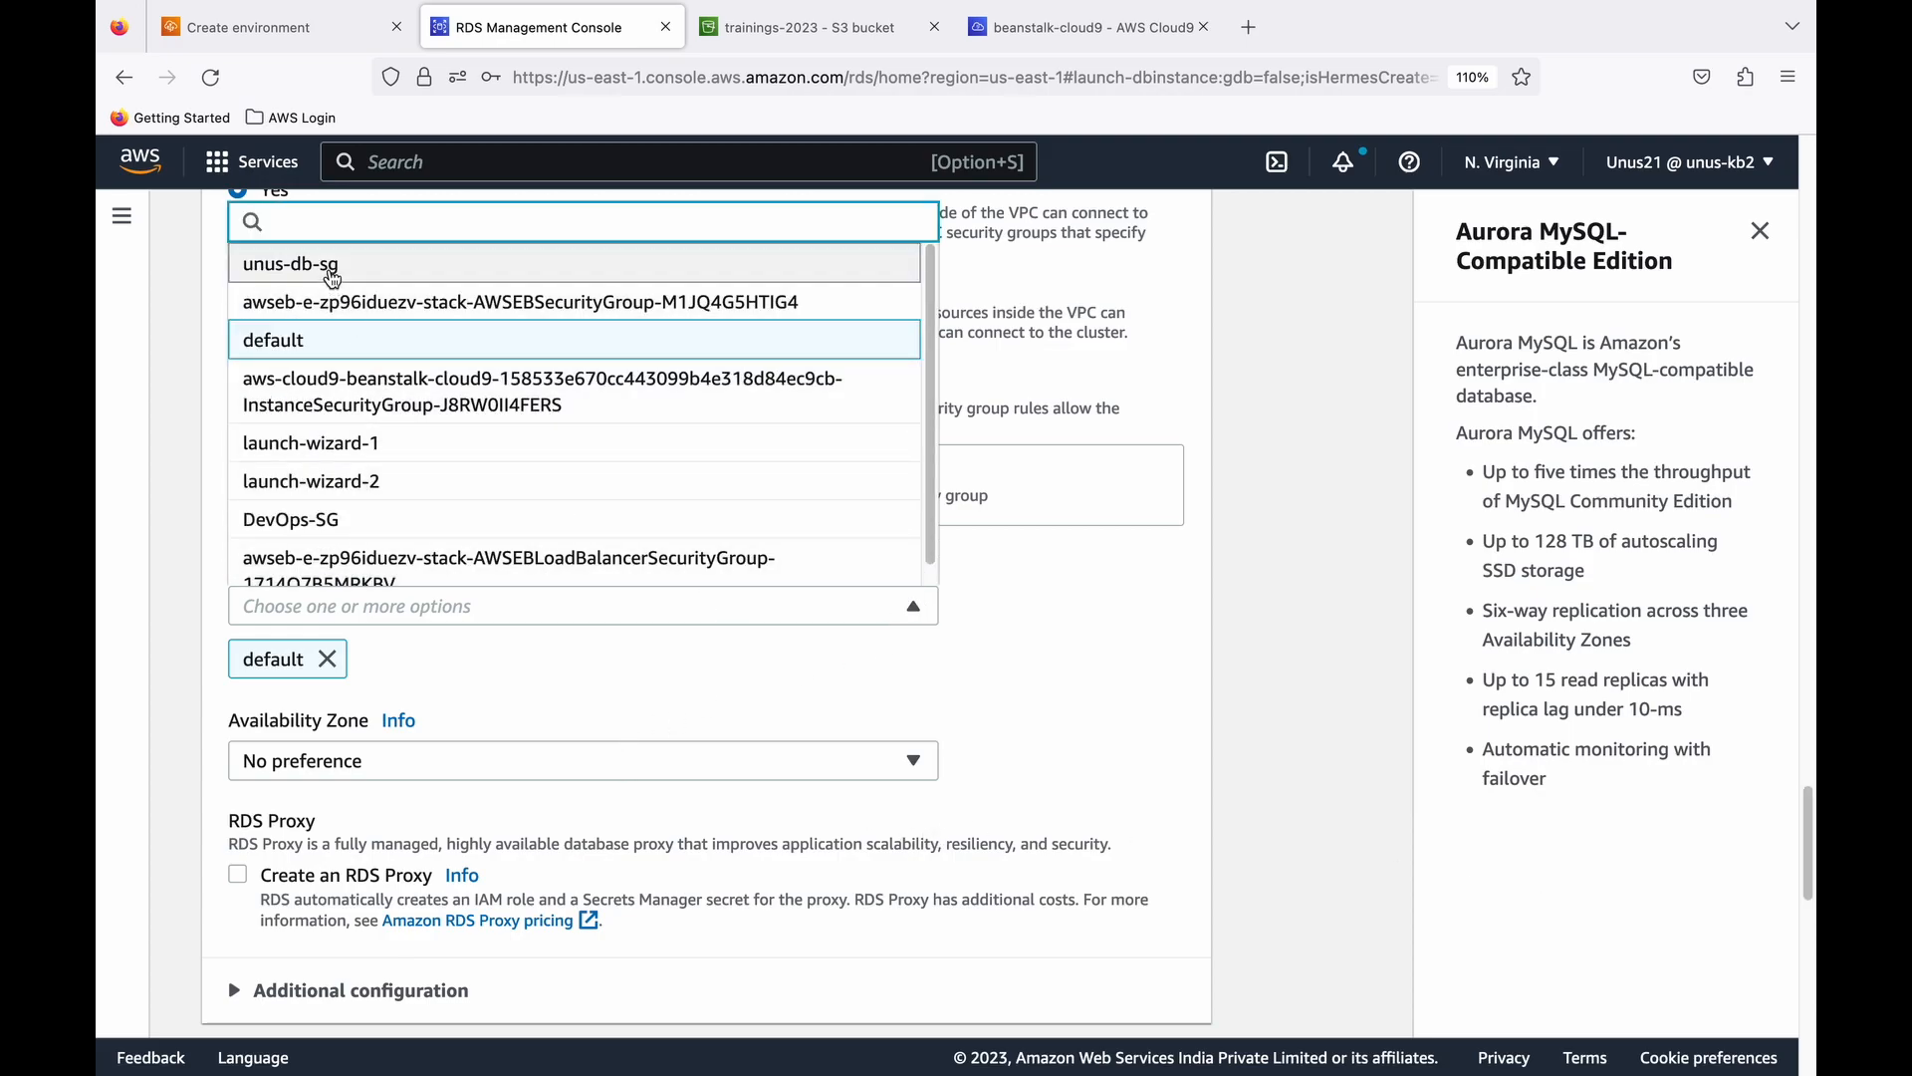
left_click(332, 275)
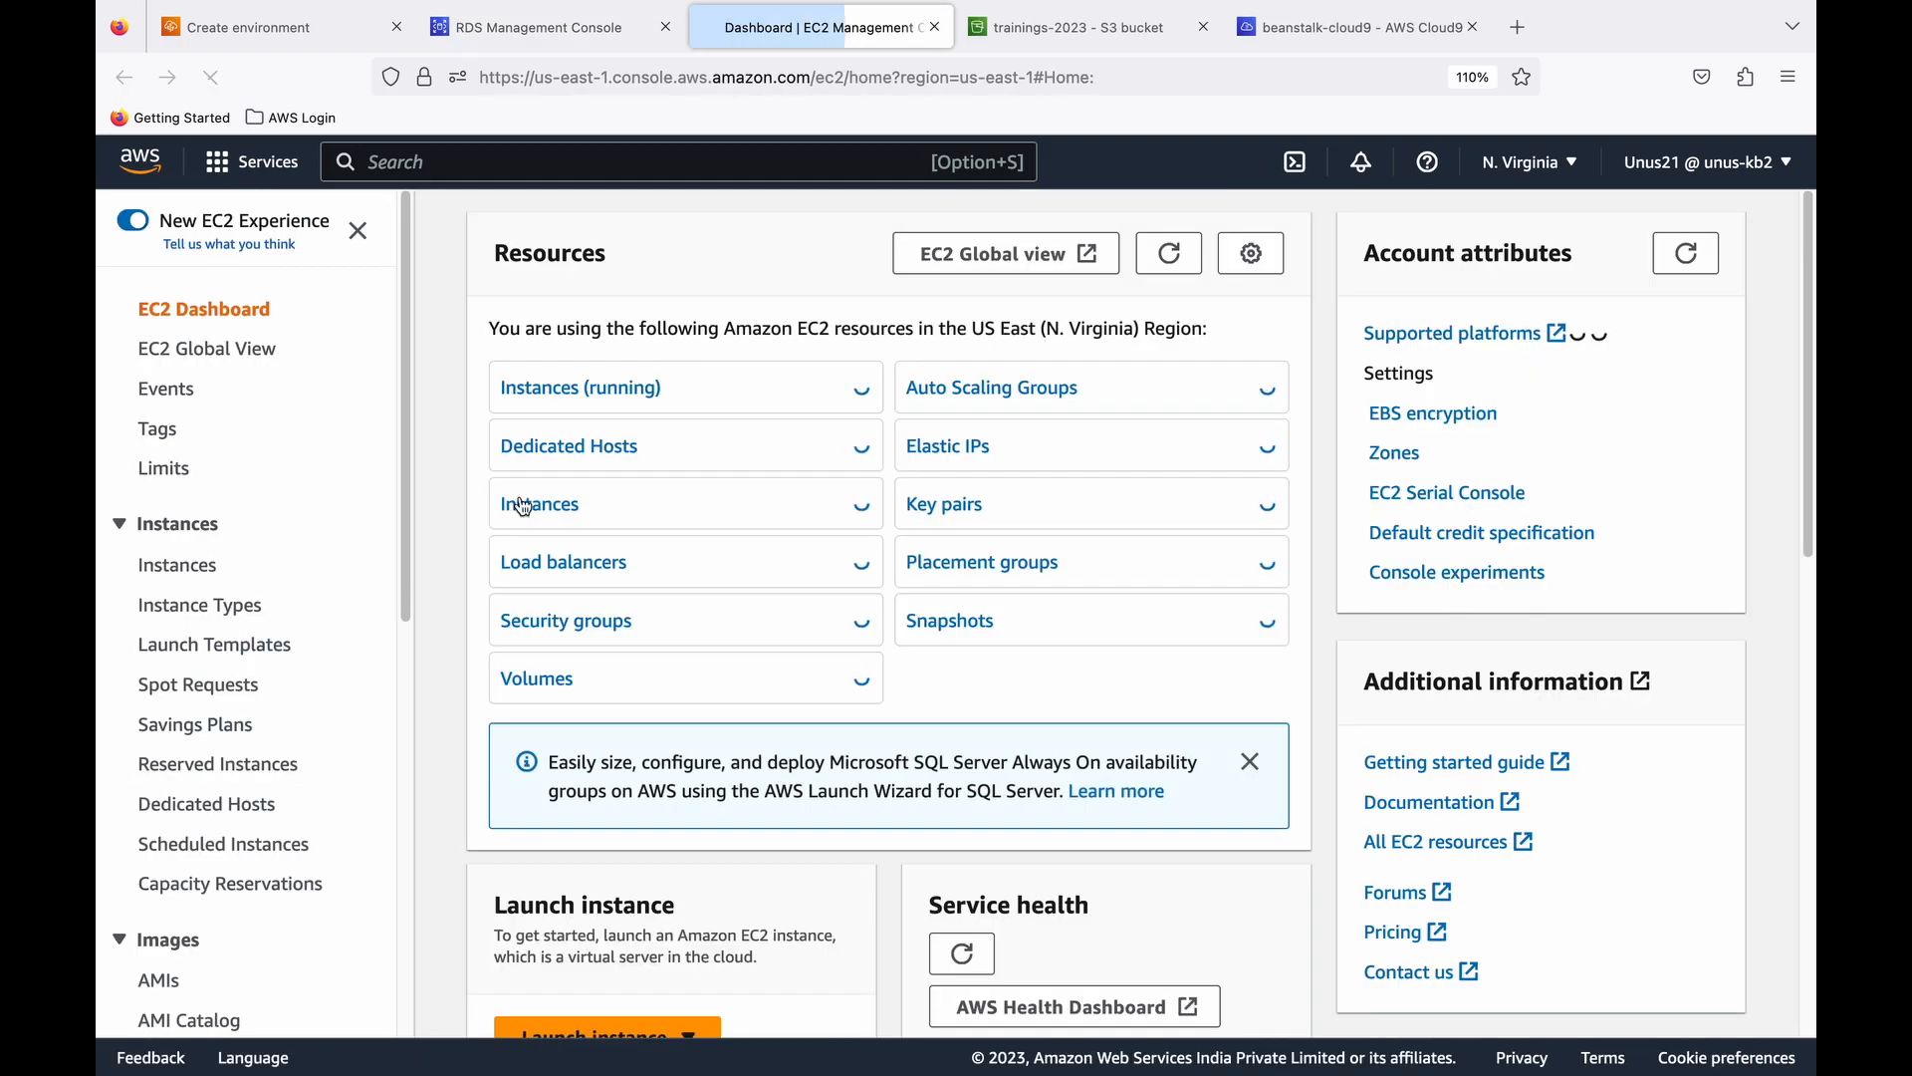
- Review the inbound rules of the owner's "-db-sg" security group in EC2, including type, port range and source, and return to the database form
scroll(289, 608, "down", 3)
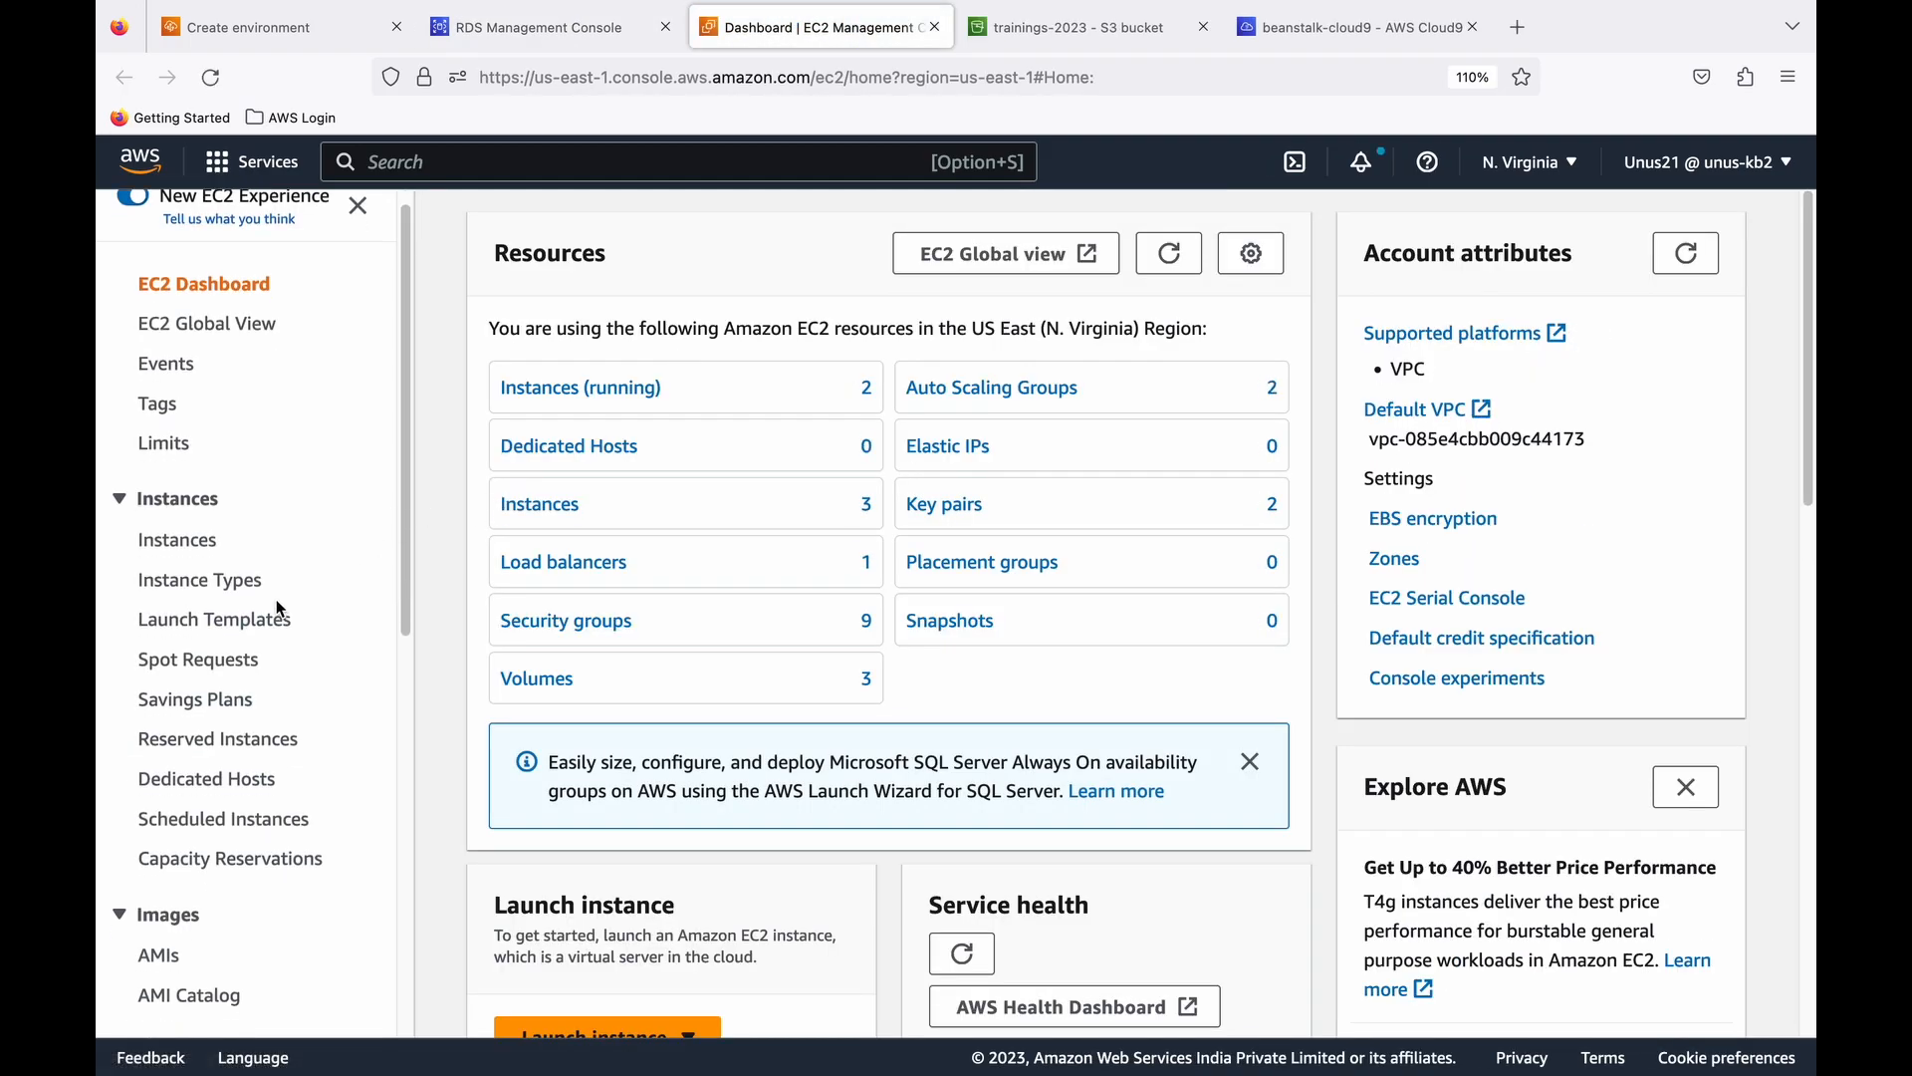
scroll(280, 608, "down", 9)
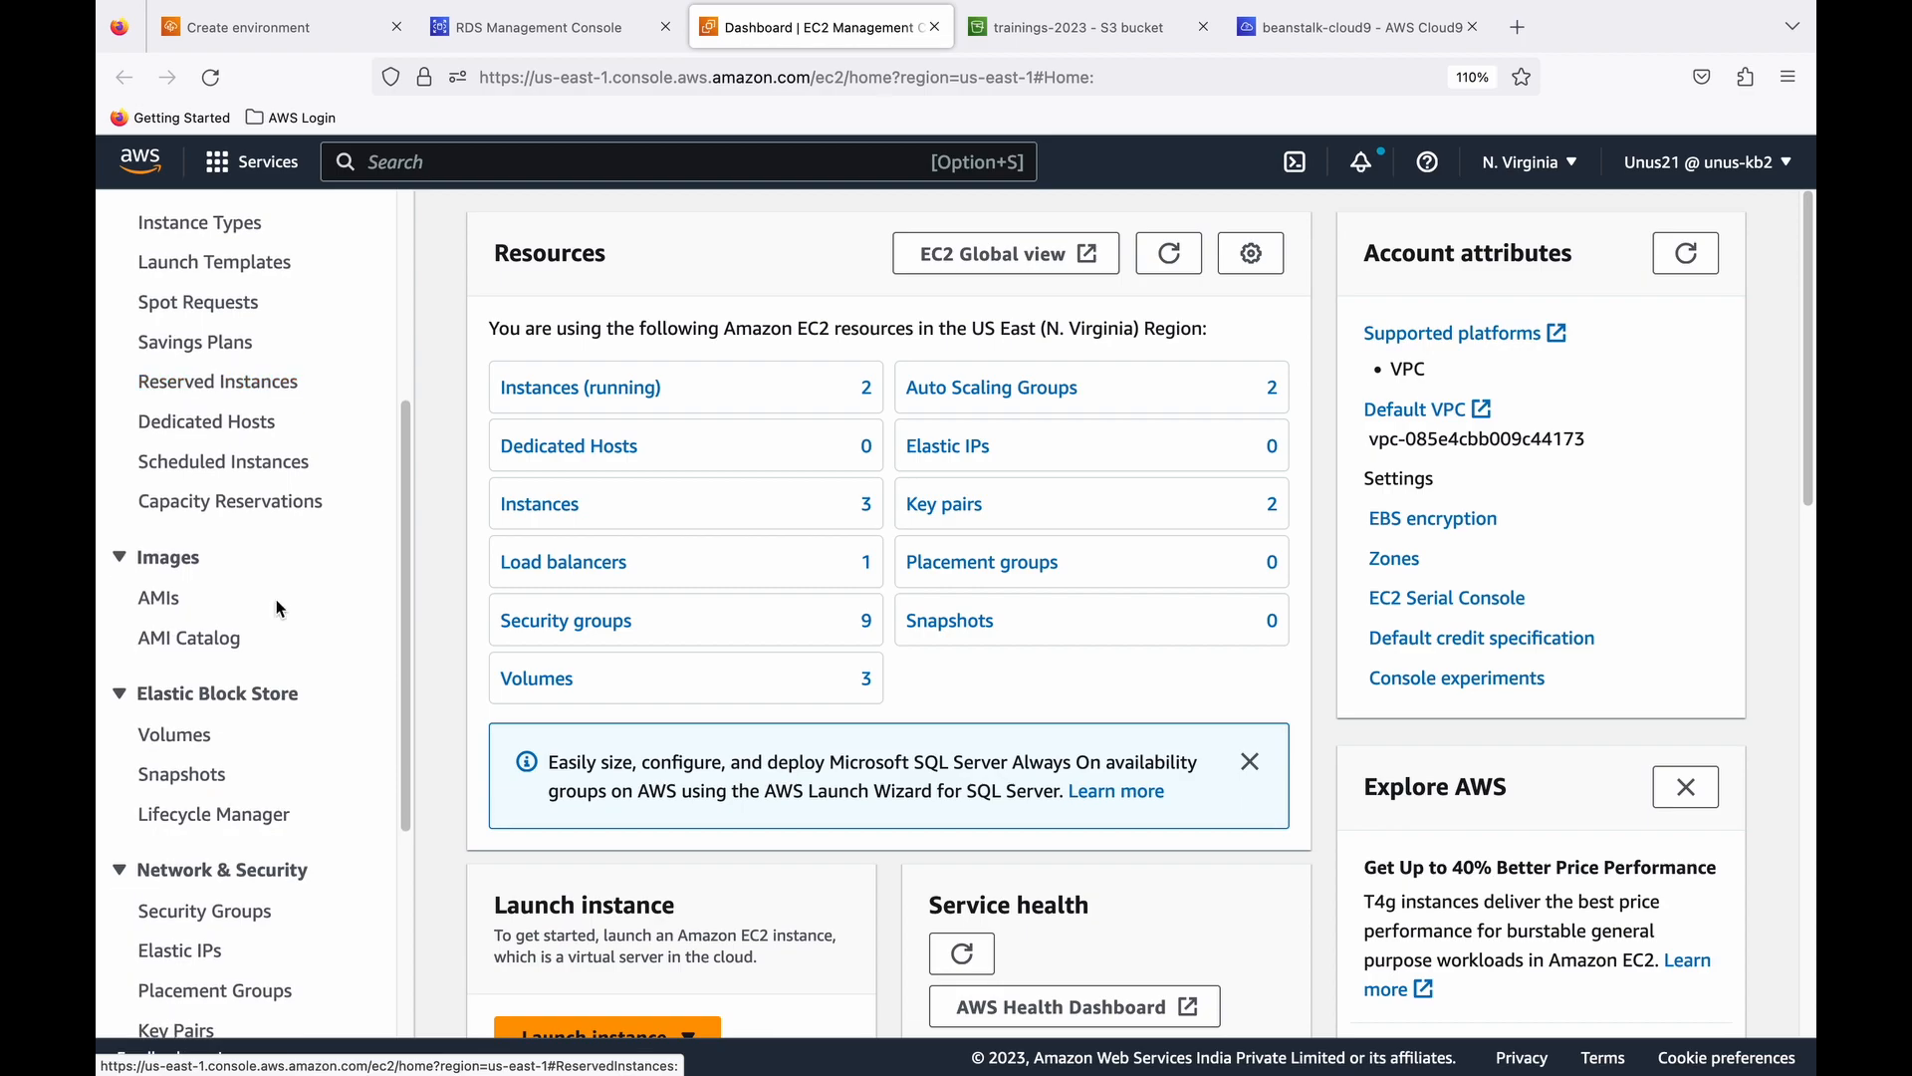
scroll(280, 608, "down", 1)
left_click(194, 645)
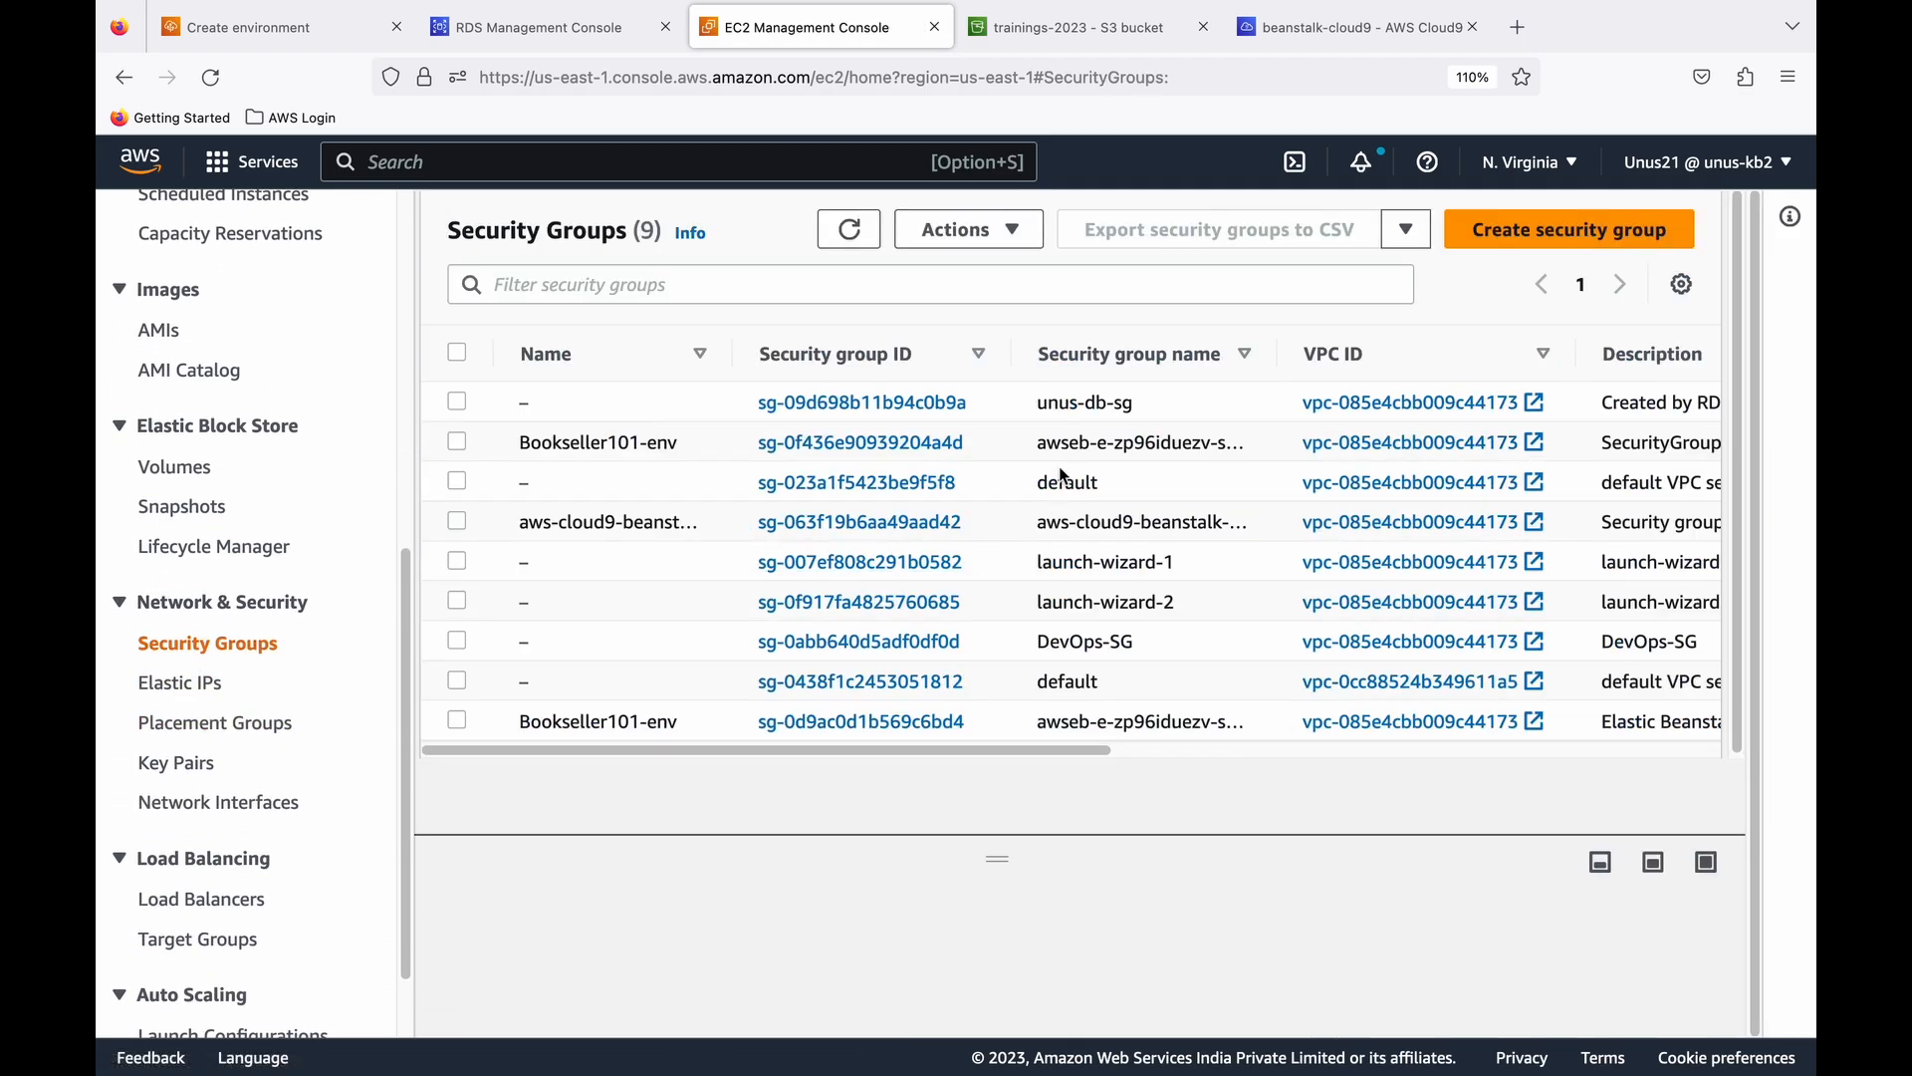
left_click(894, 405)
scroll(950, 568, "down", 2)
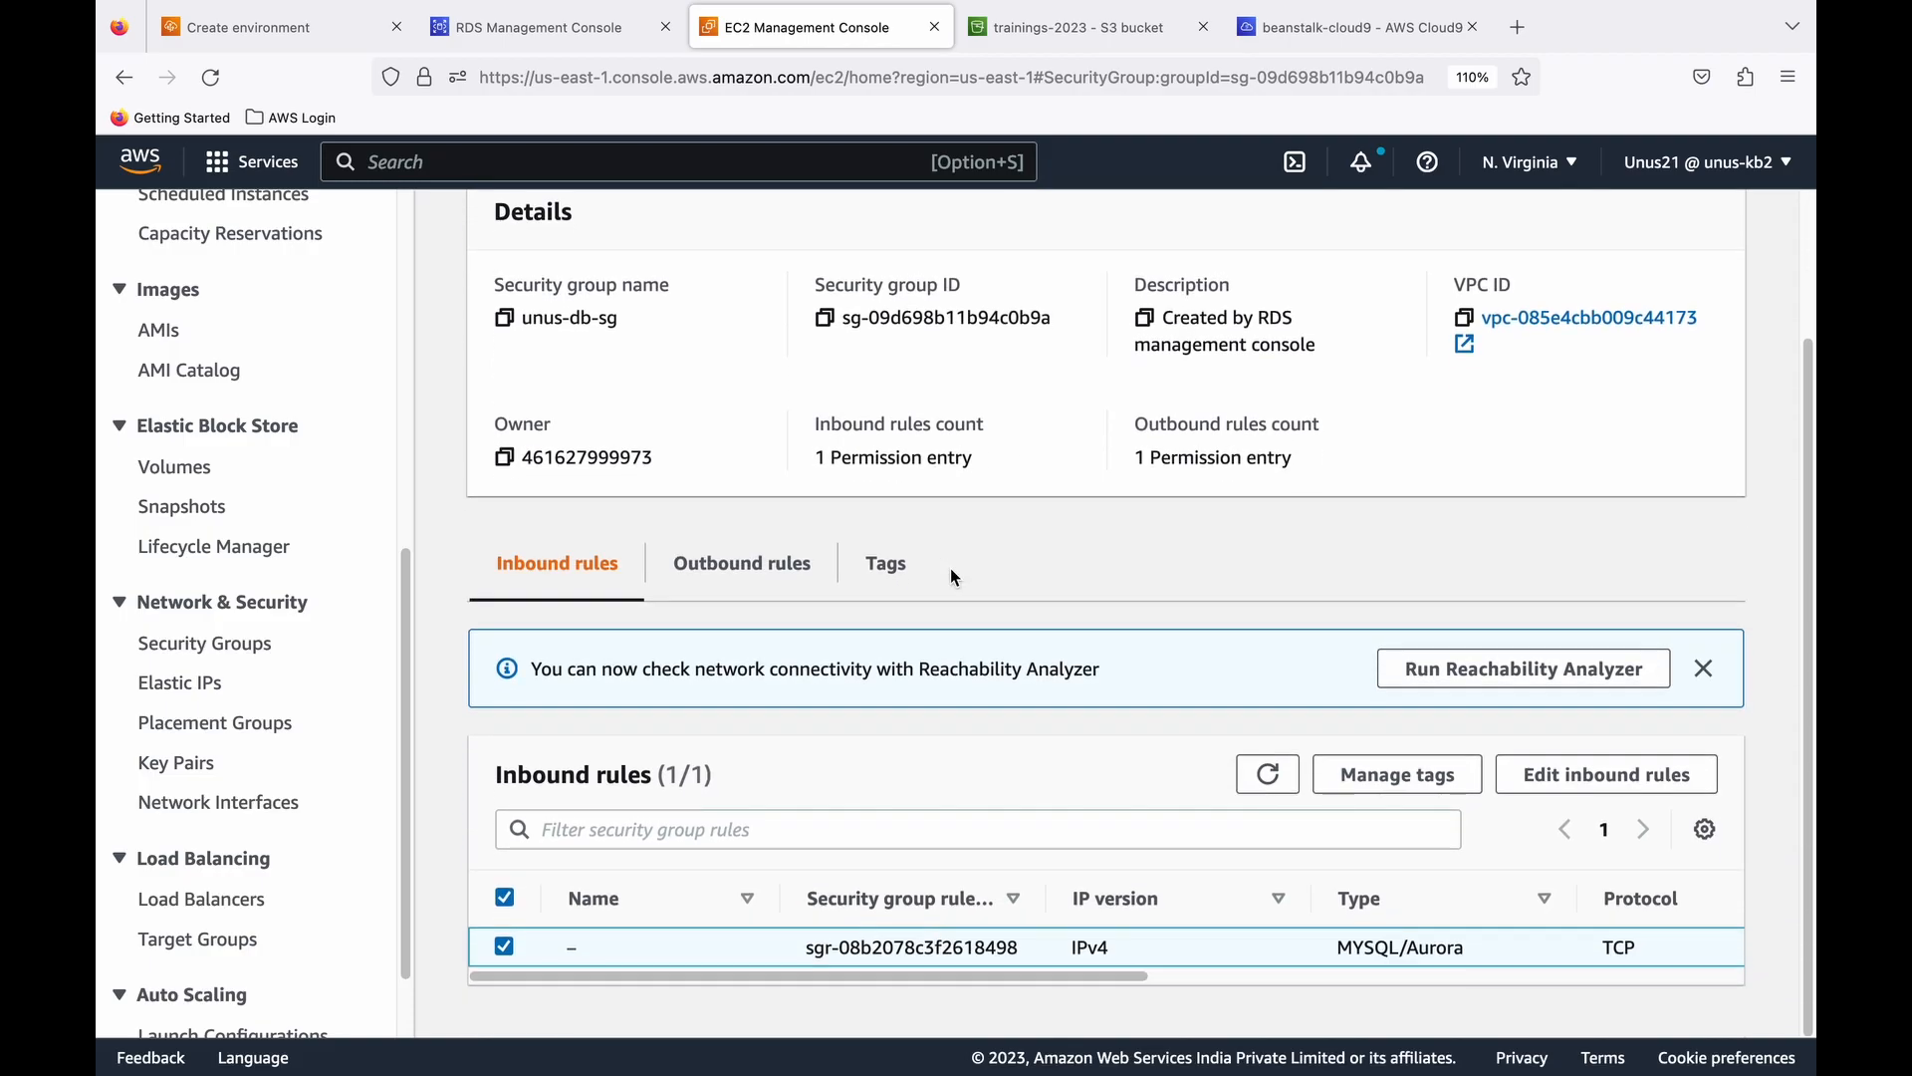
left_click_drag(1098, 976, 1457, 979)
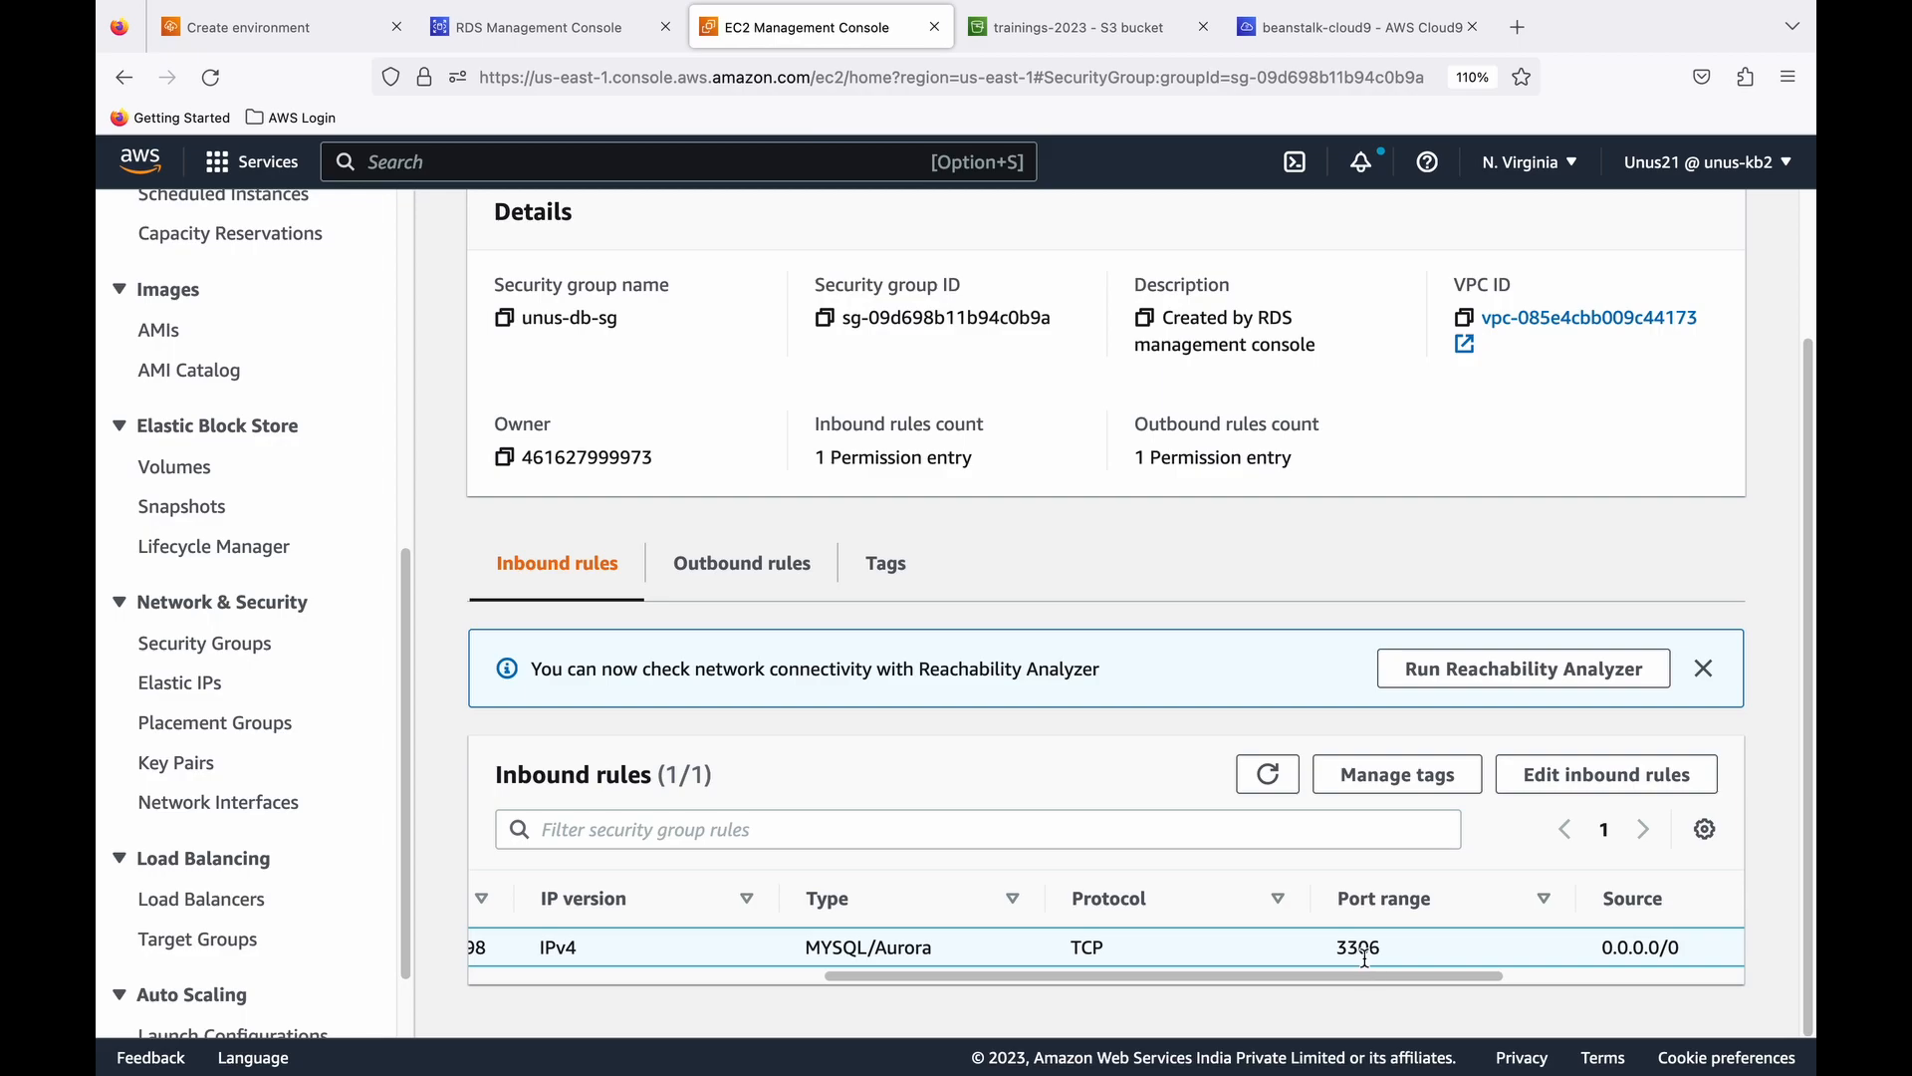
left_click(935, 26)
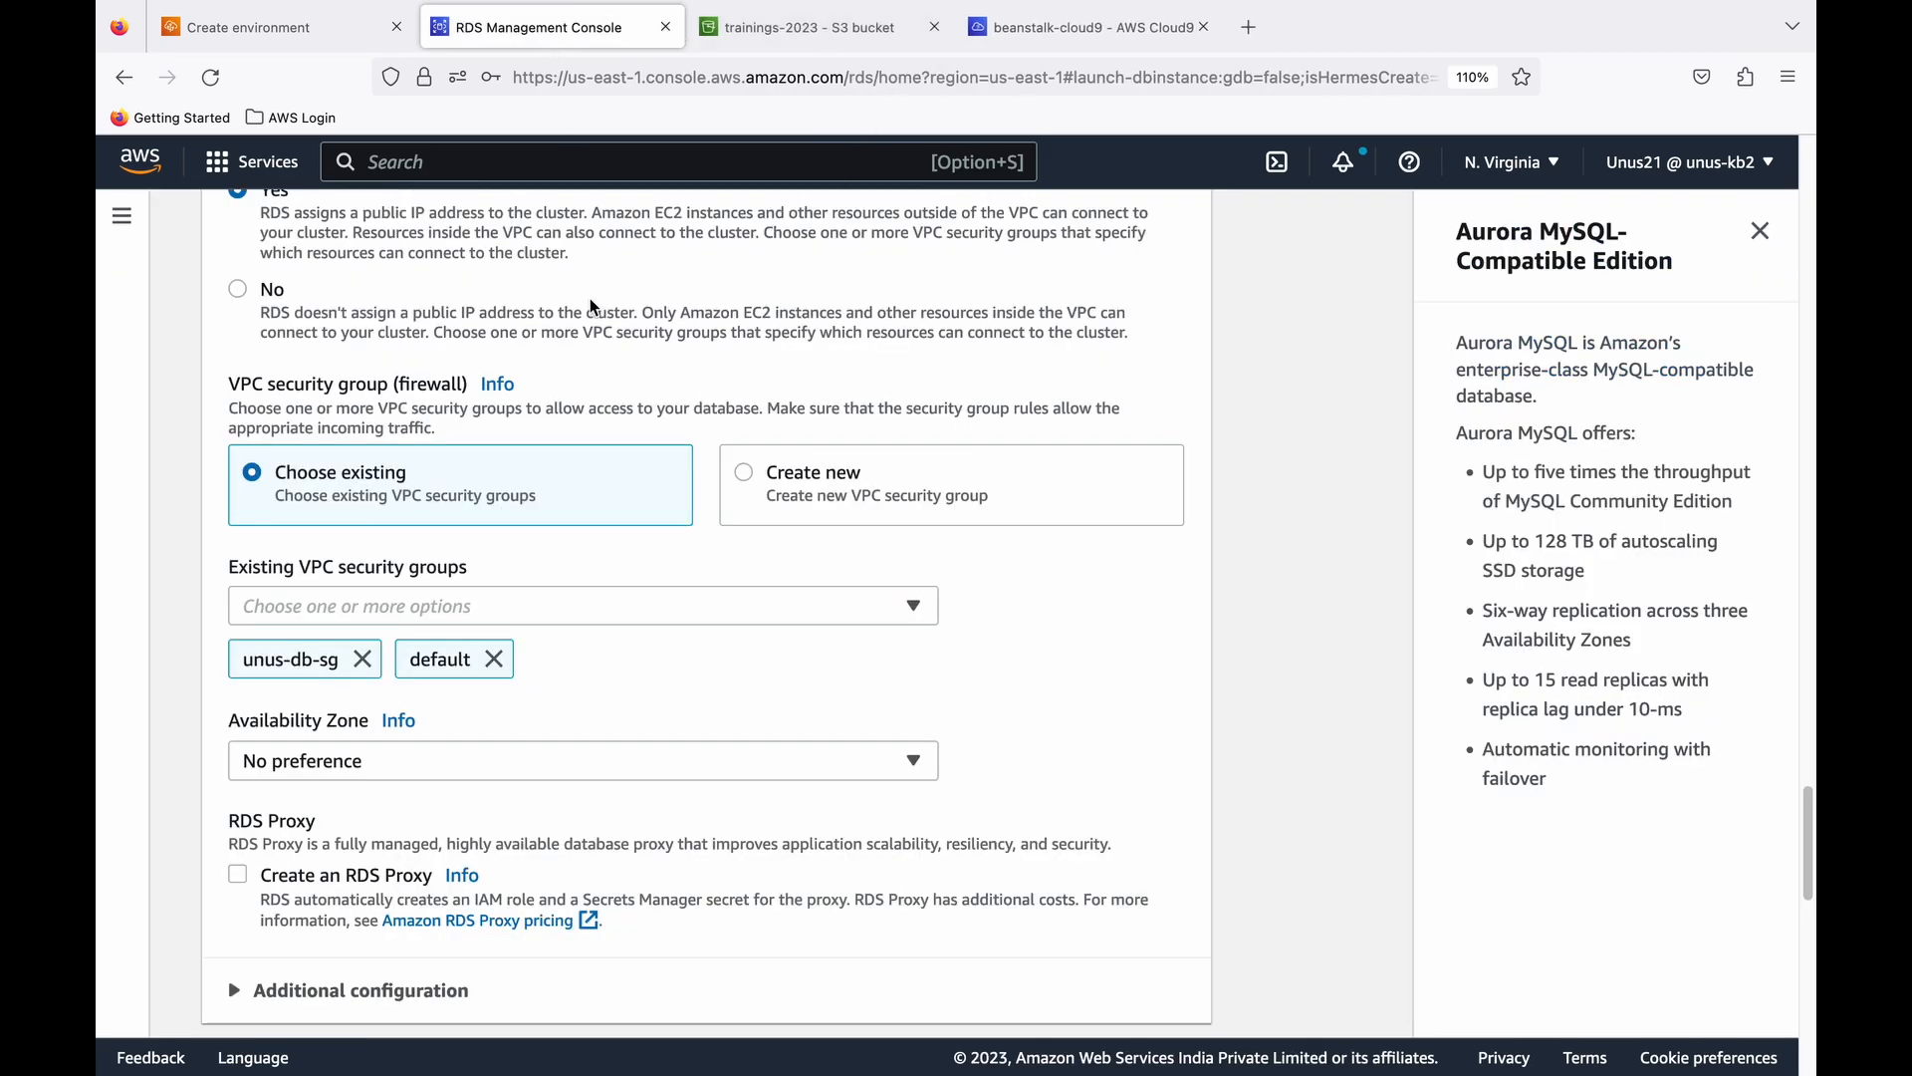
- Keep password authentication and no Availability Zone preference, turn off Enhanced monitoring, and create the database
scroll(535, 489, "down", 5)
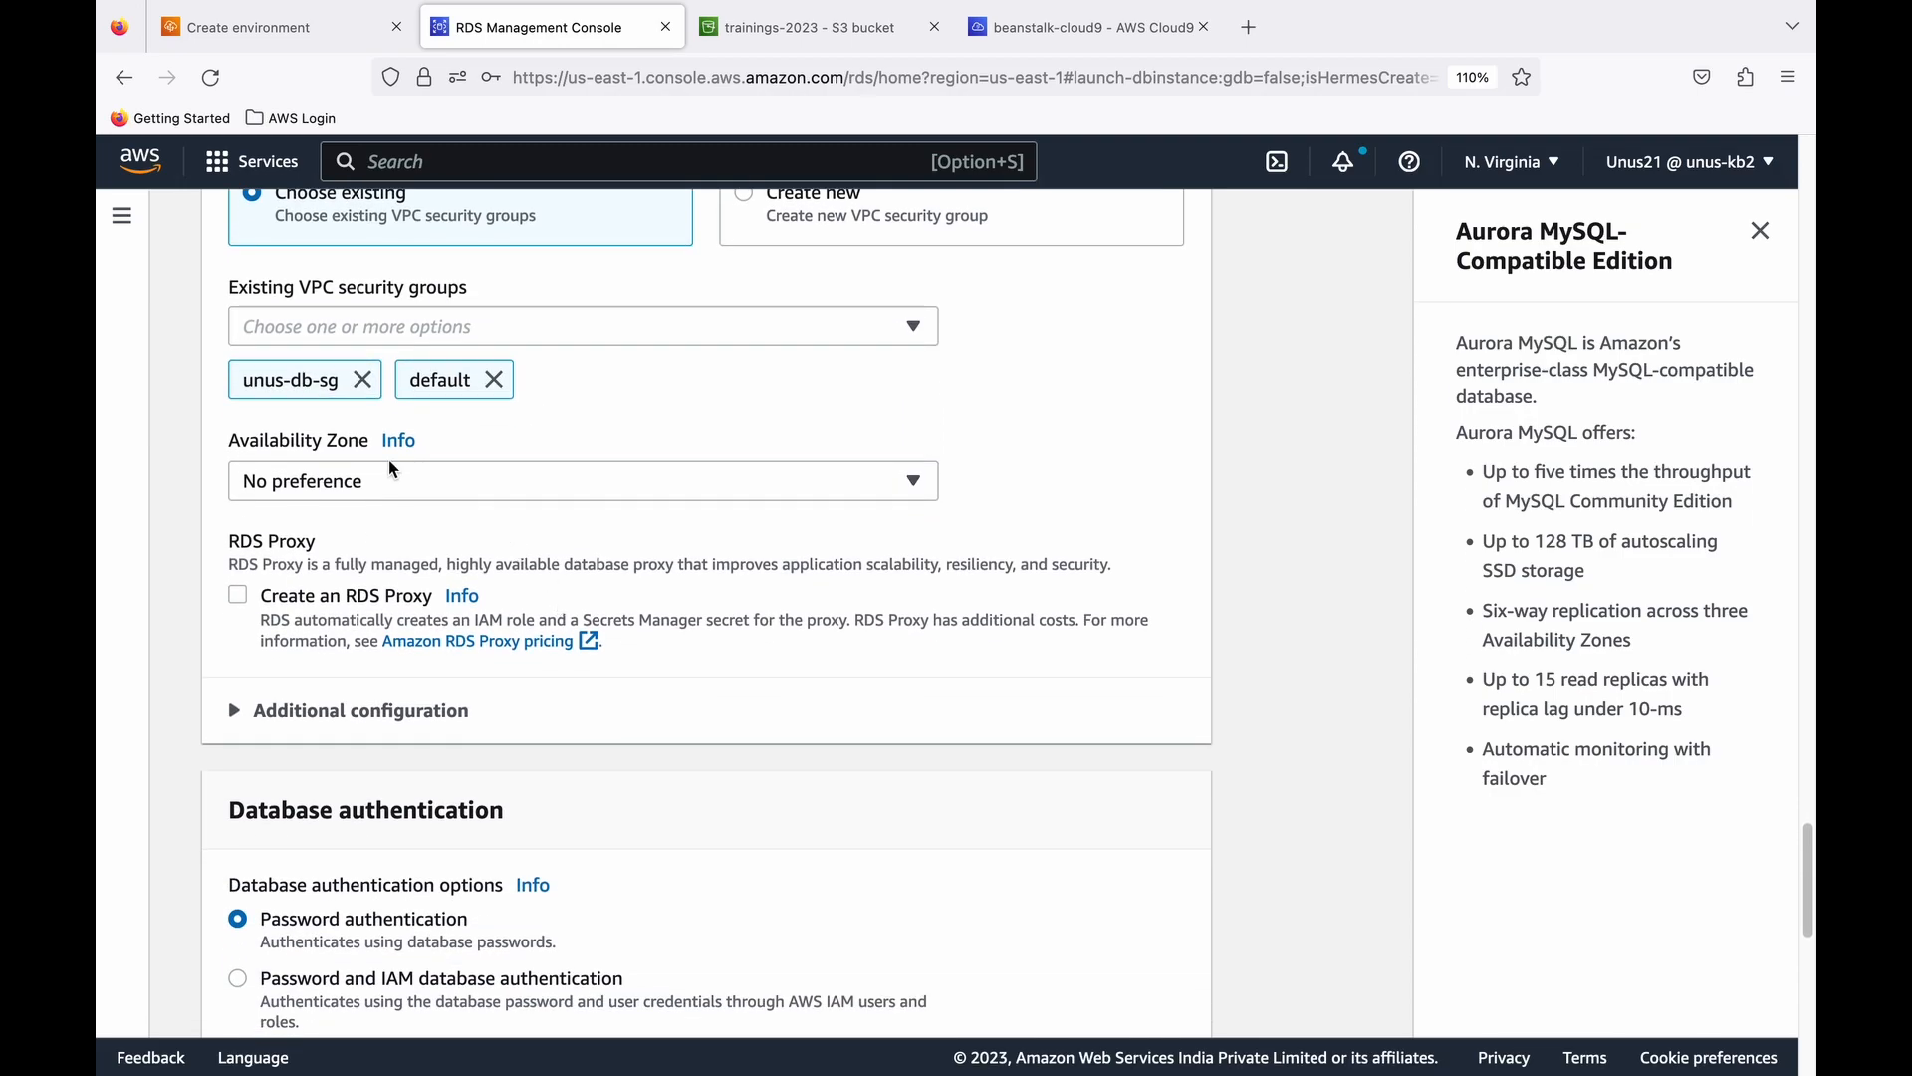
scroll(361, 606, "down", 3)
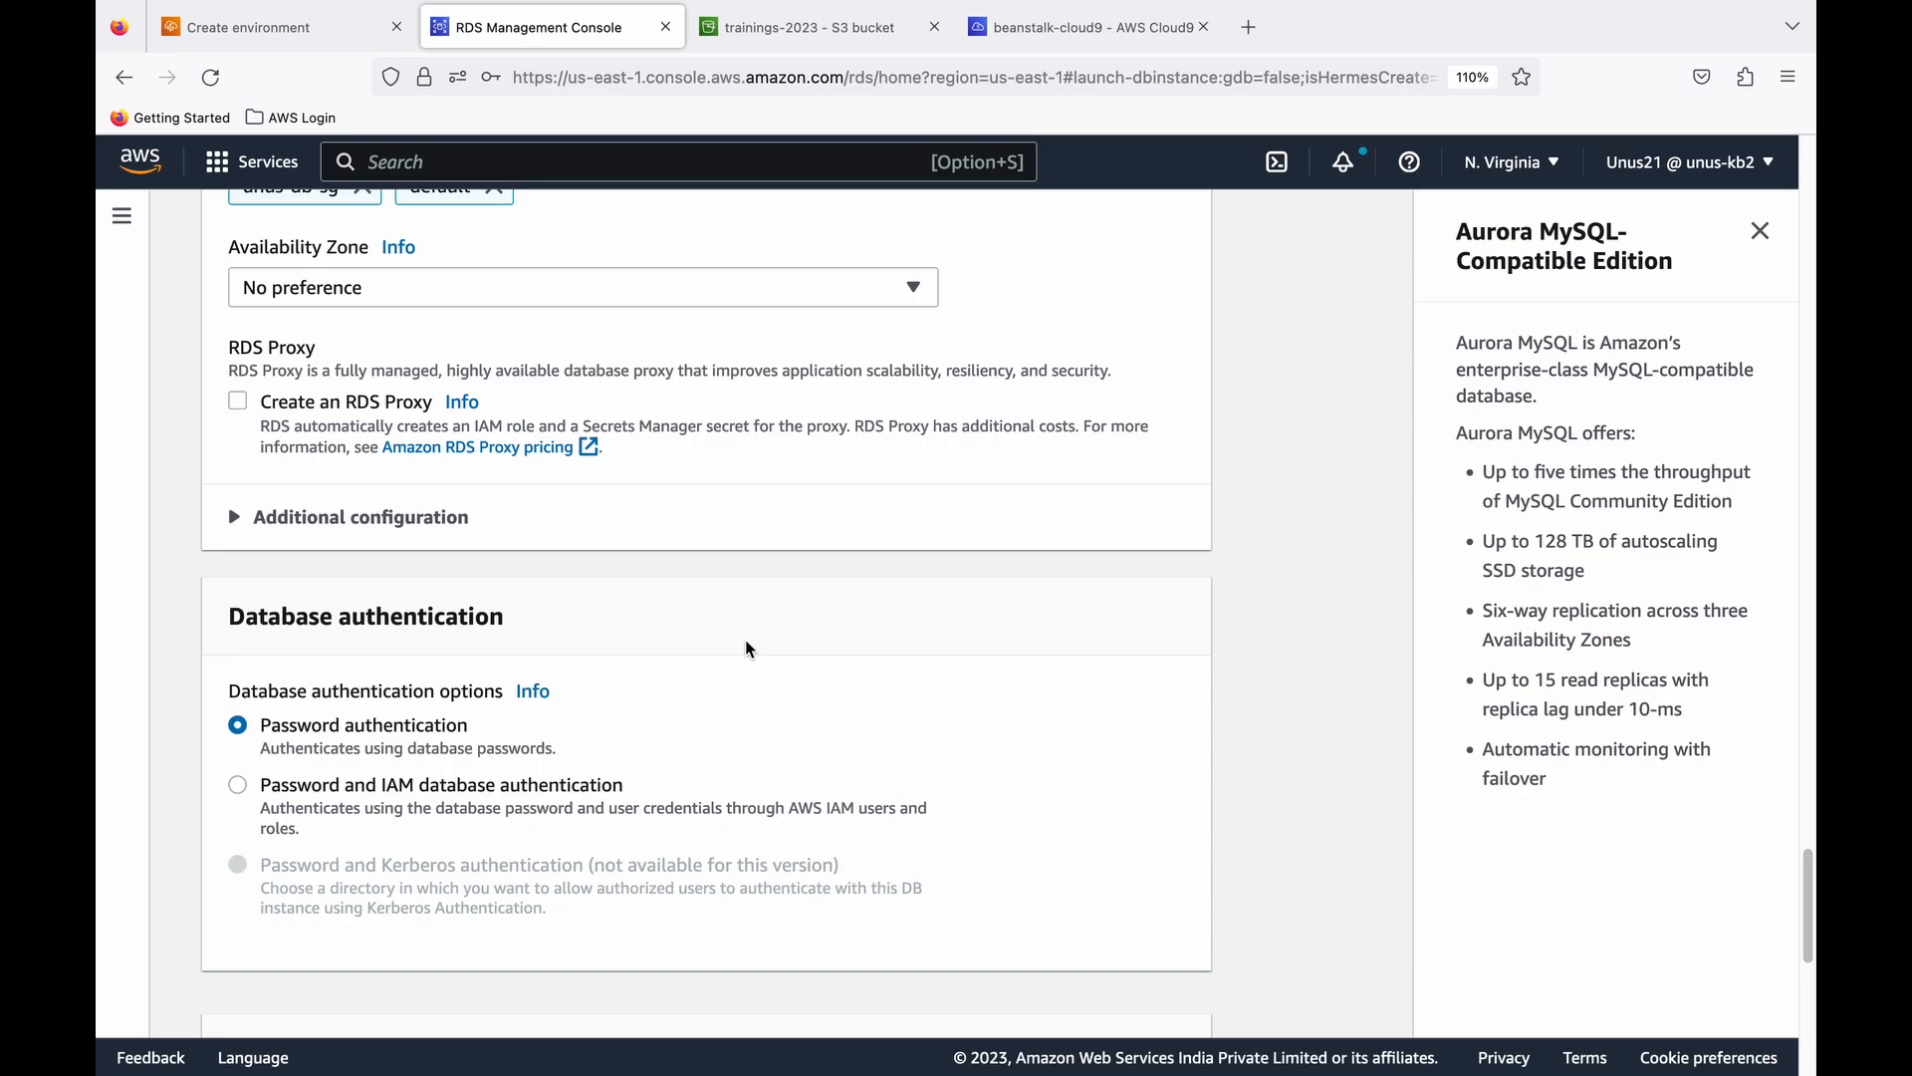
scroll(619, 605, "down", 1)
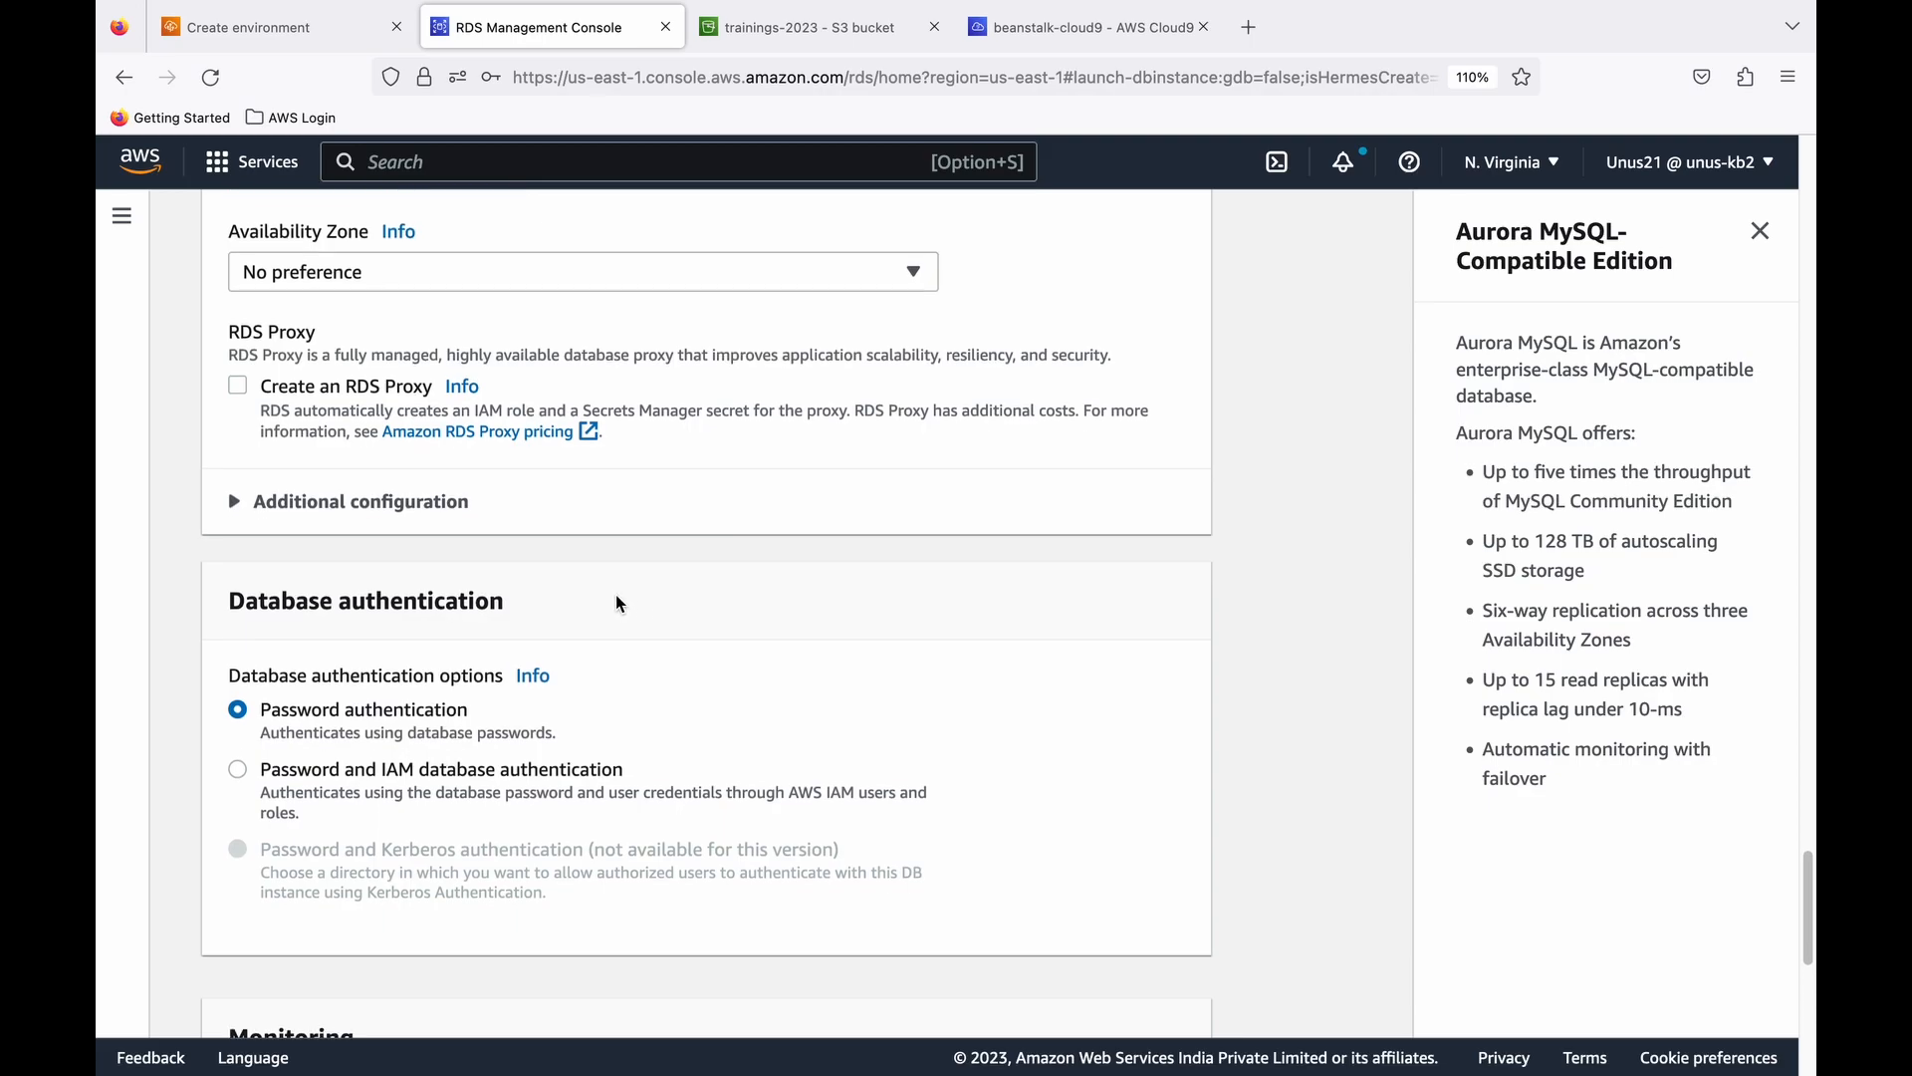
scroll(677, 595, "down", 5)
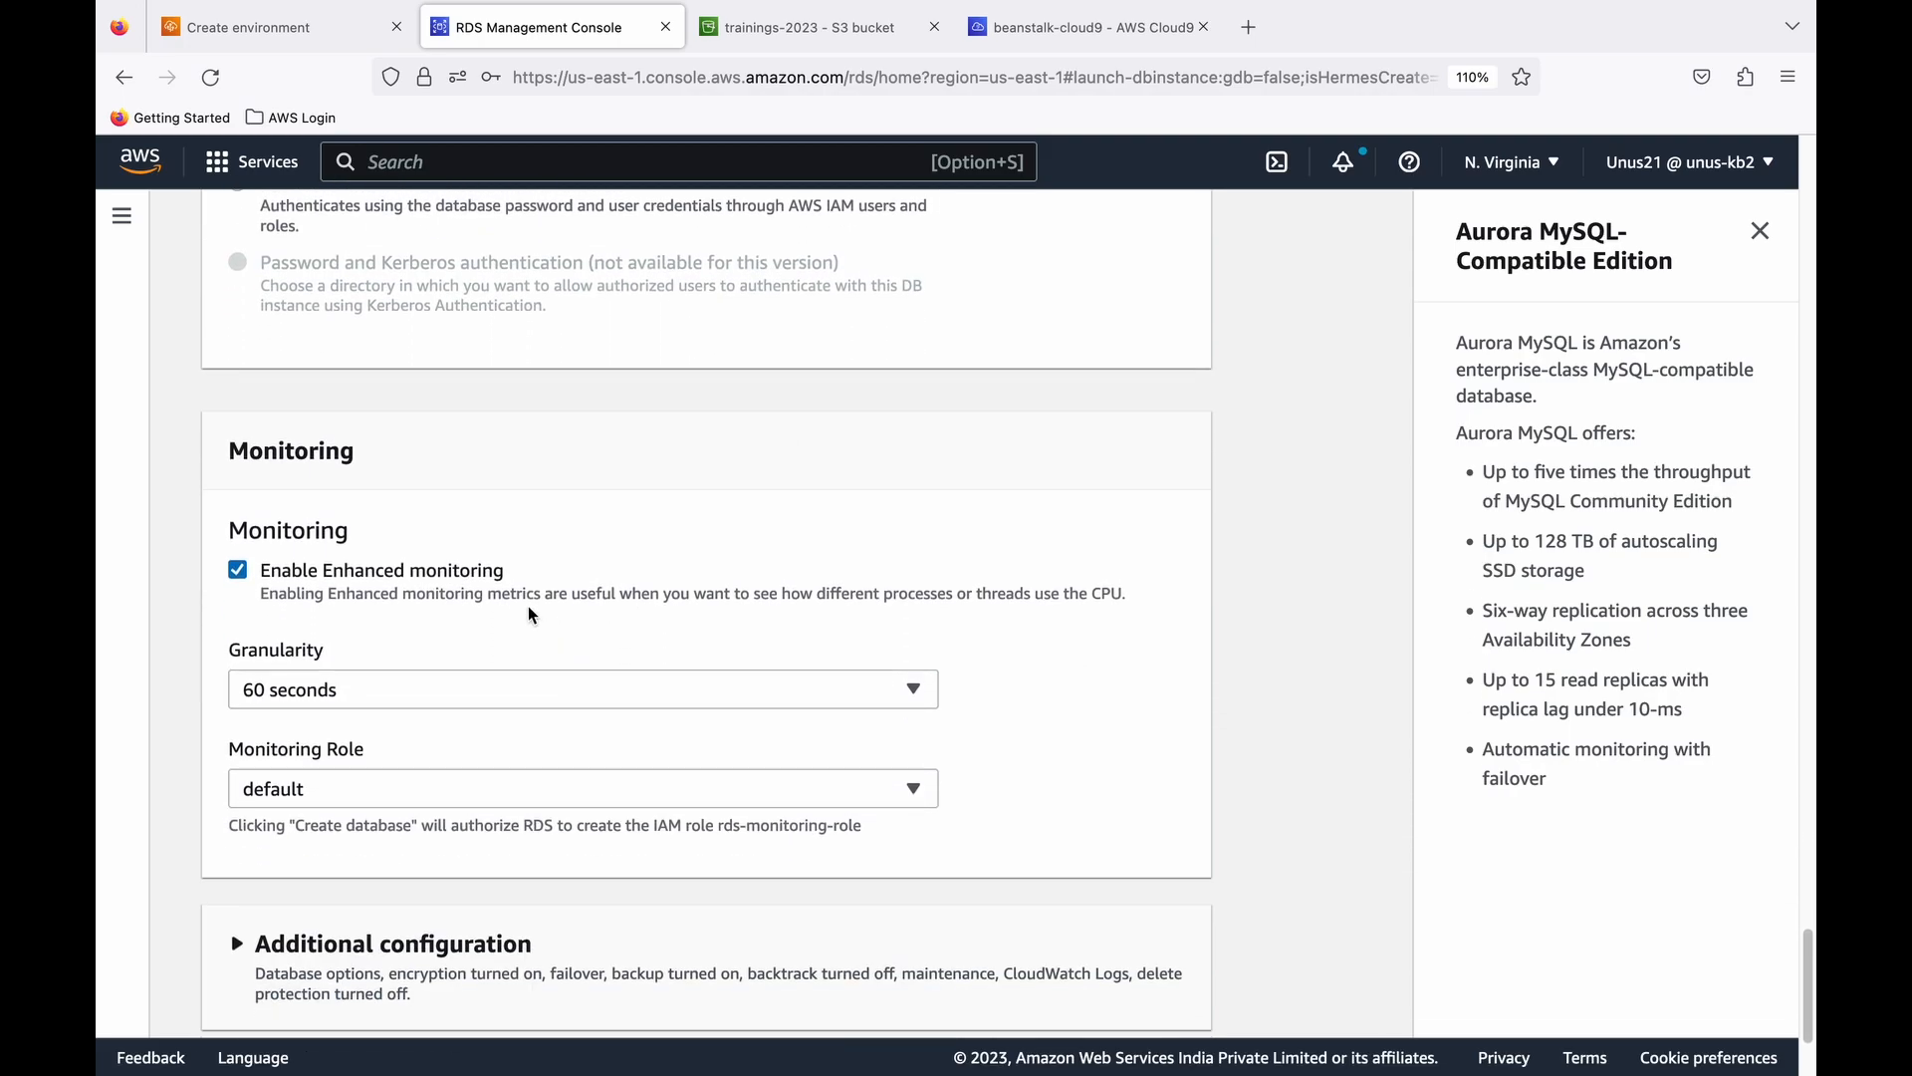
left_click(237, 568)
left_click(1097, 964)
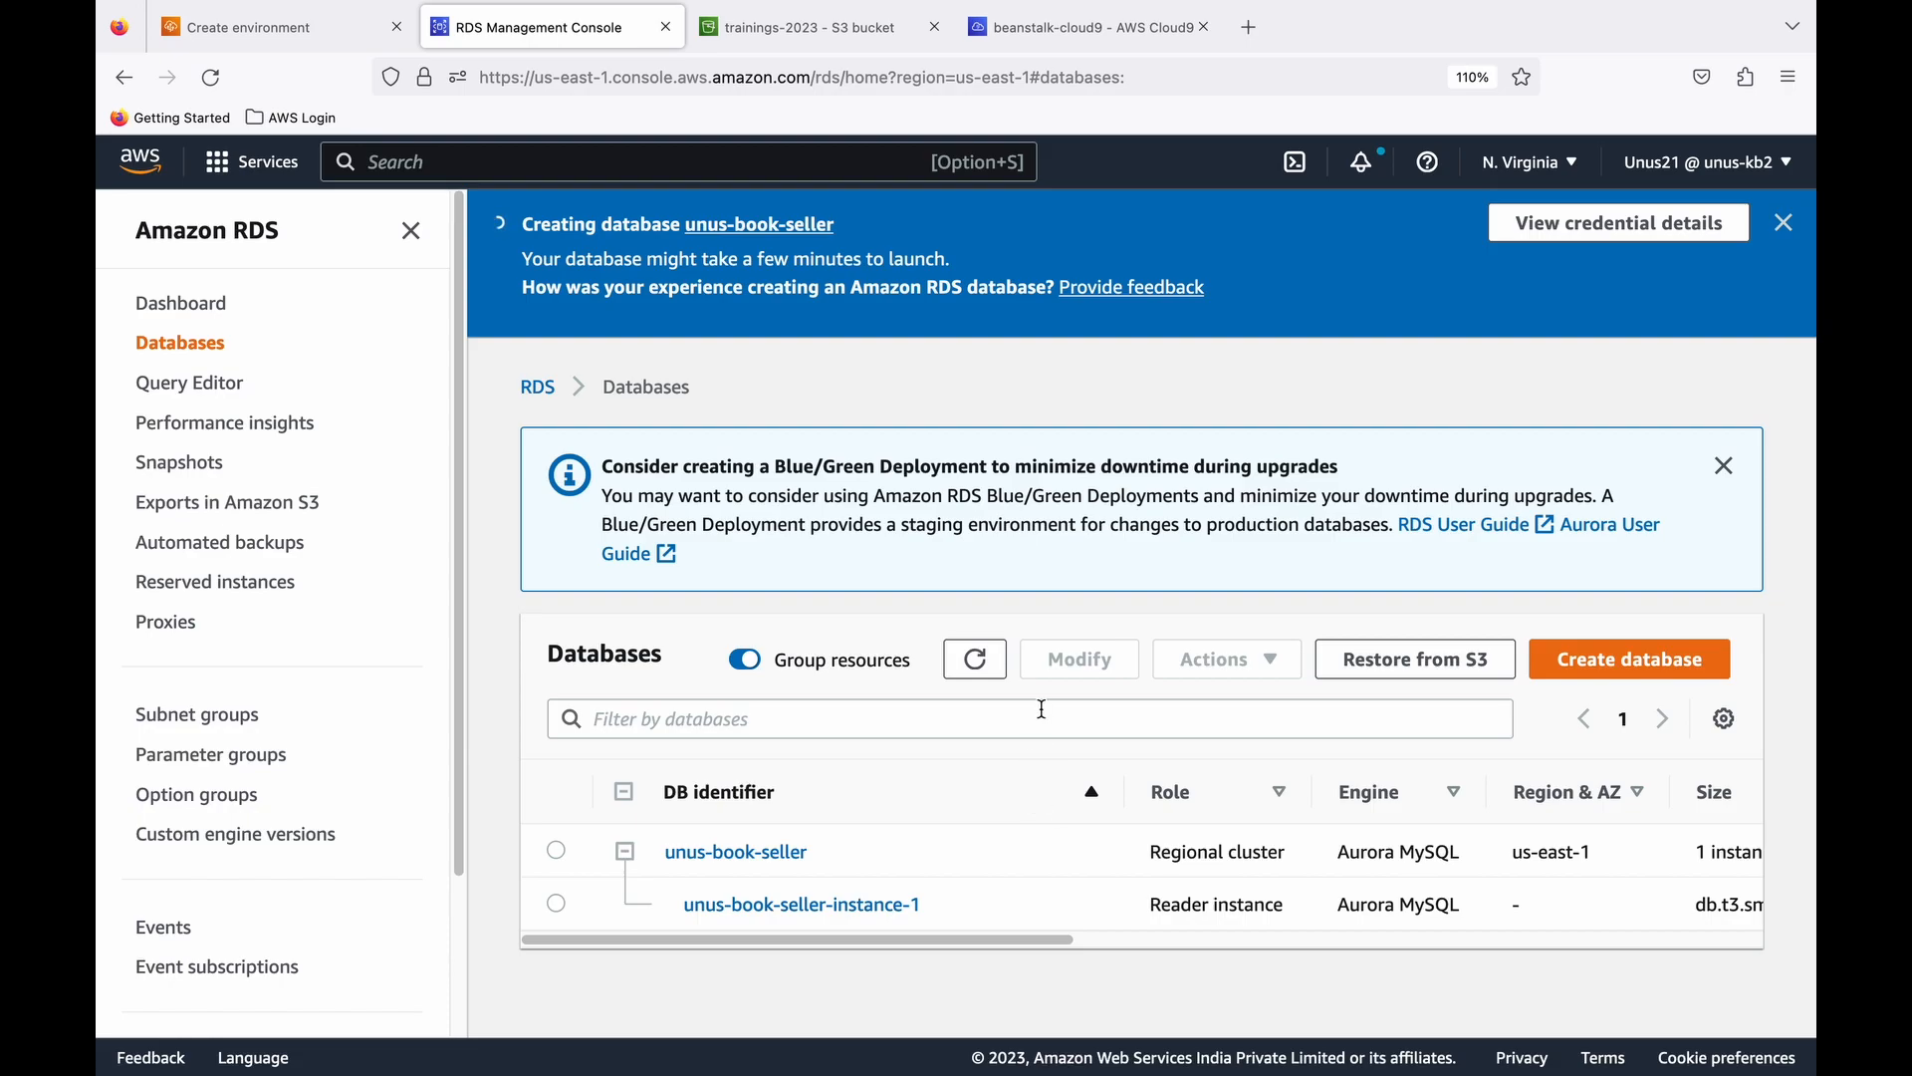
- Open the book-seller-101 application from the Elastic Beanstalk applications list
left_click(1069, 30)
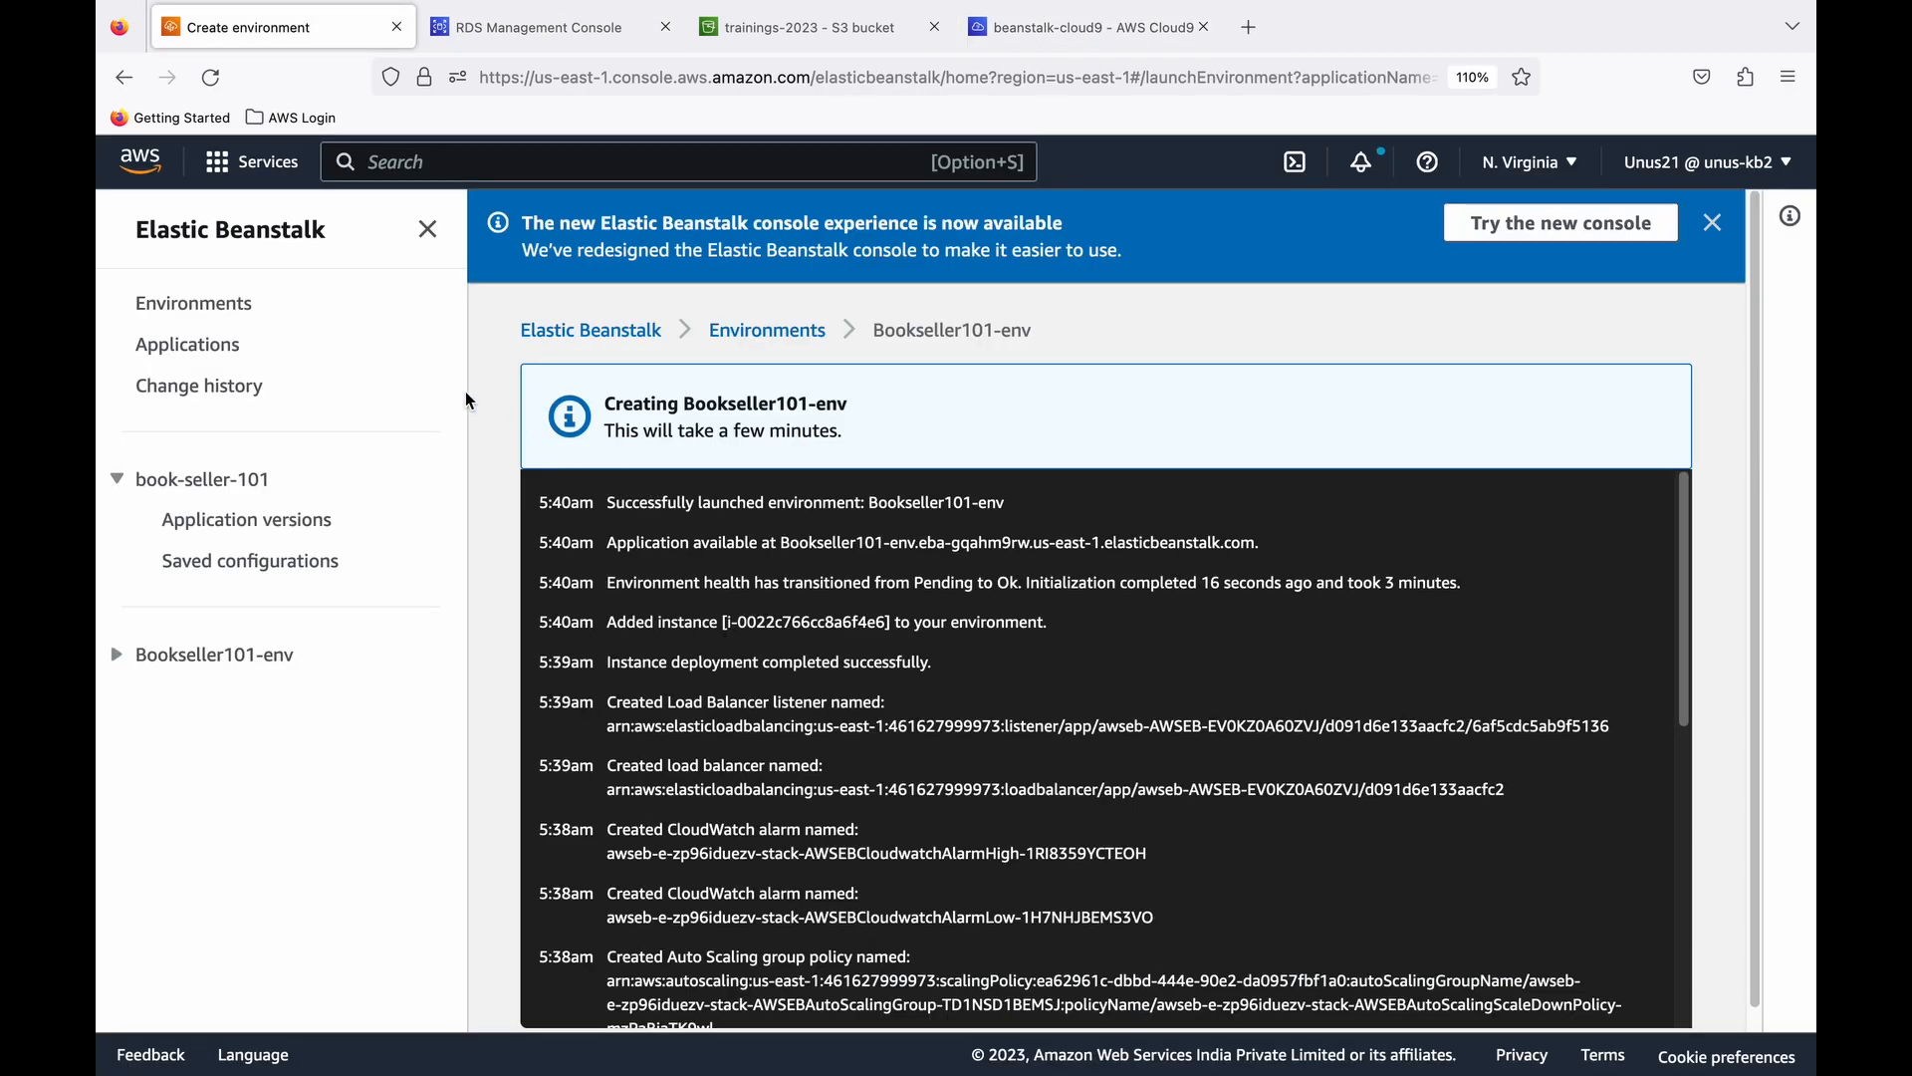
left_click(204, 349)
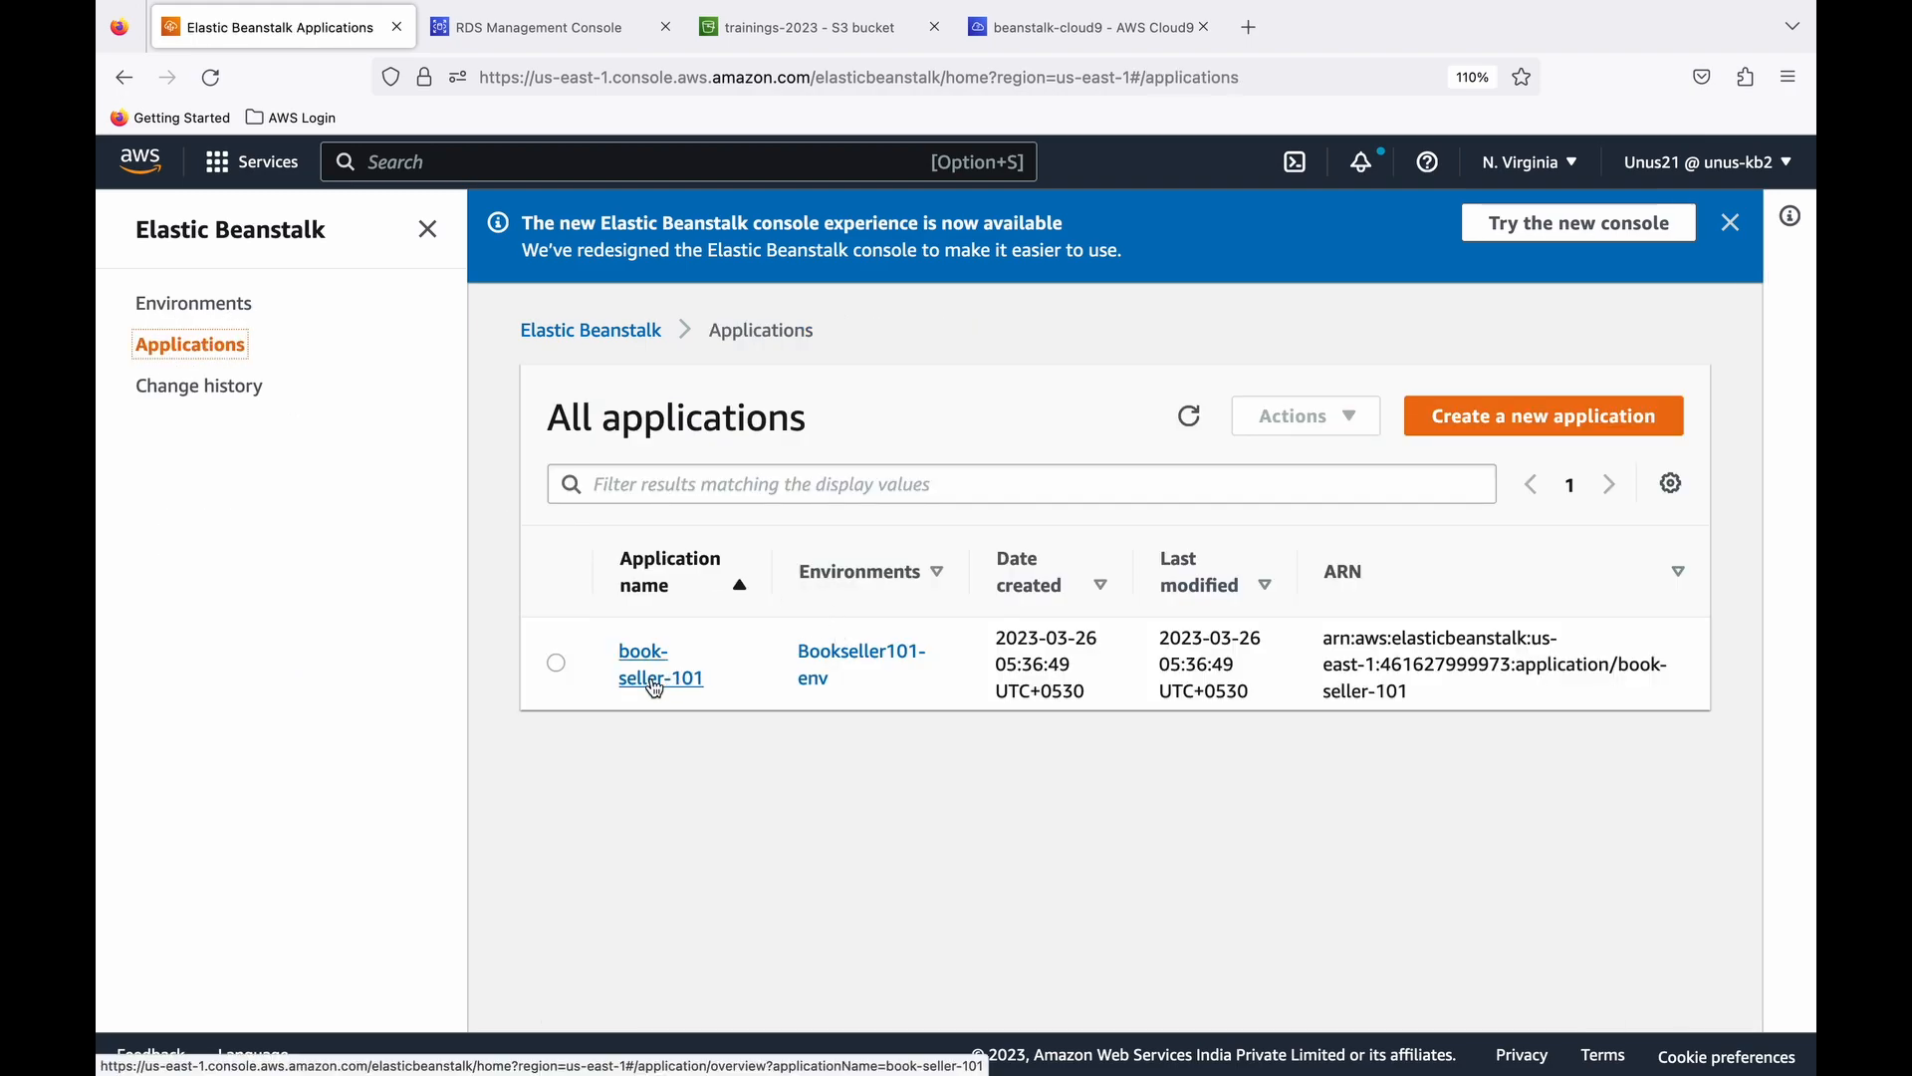
left_click(656, 687)
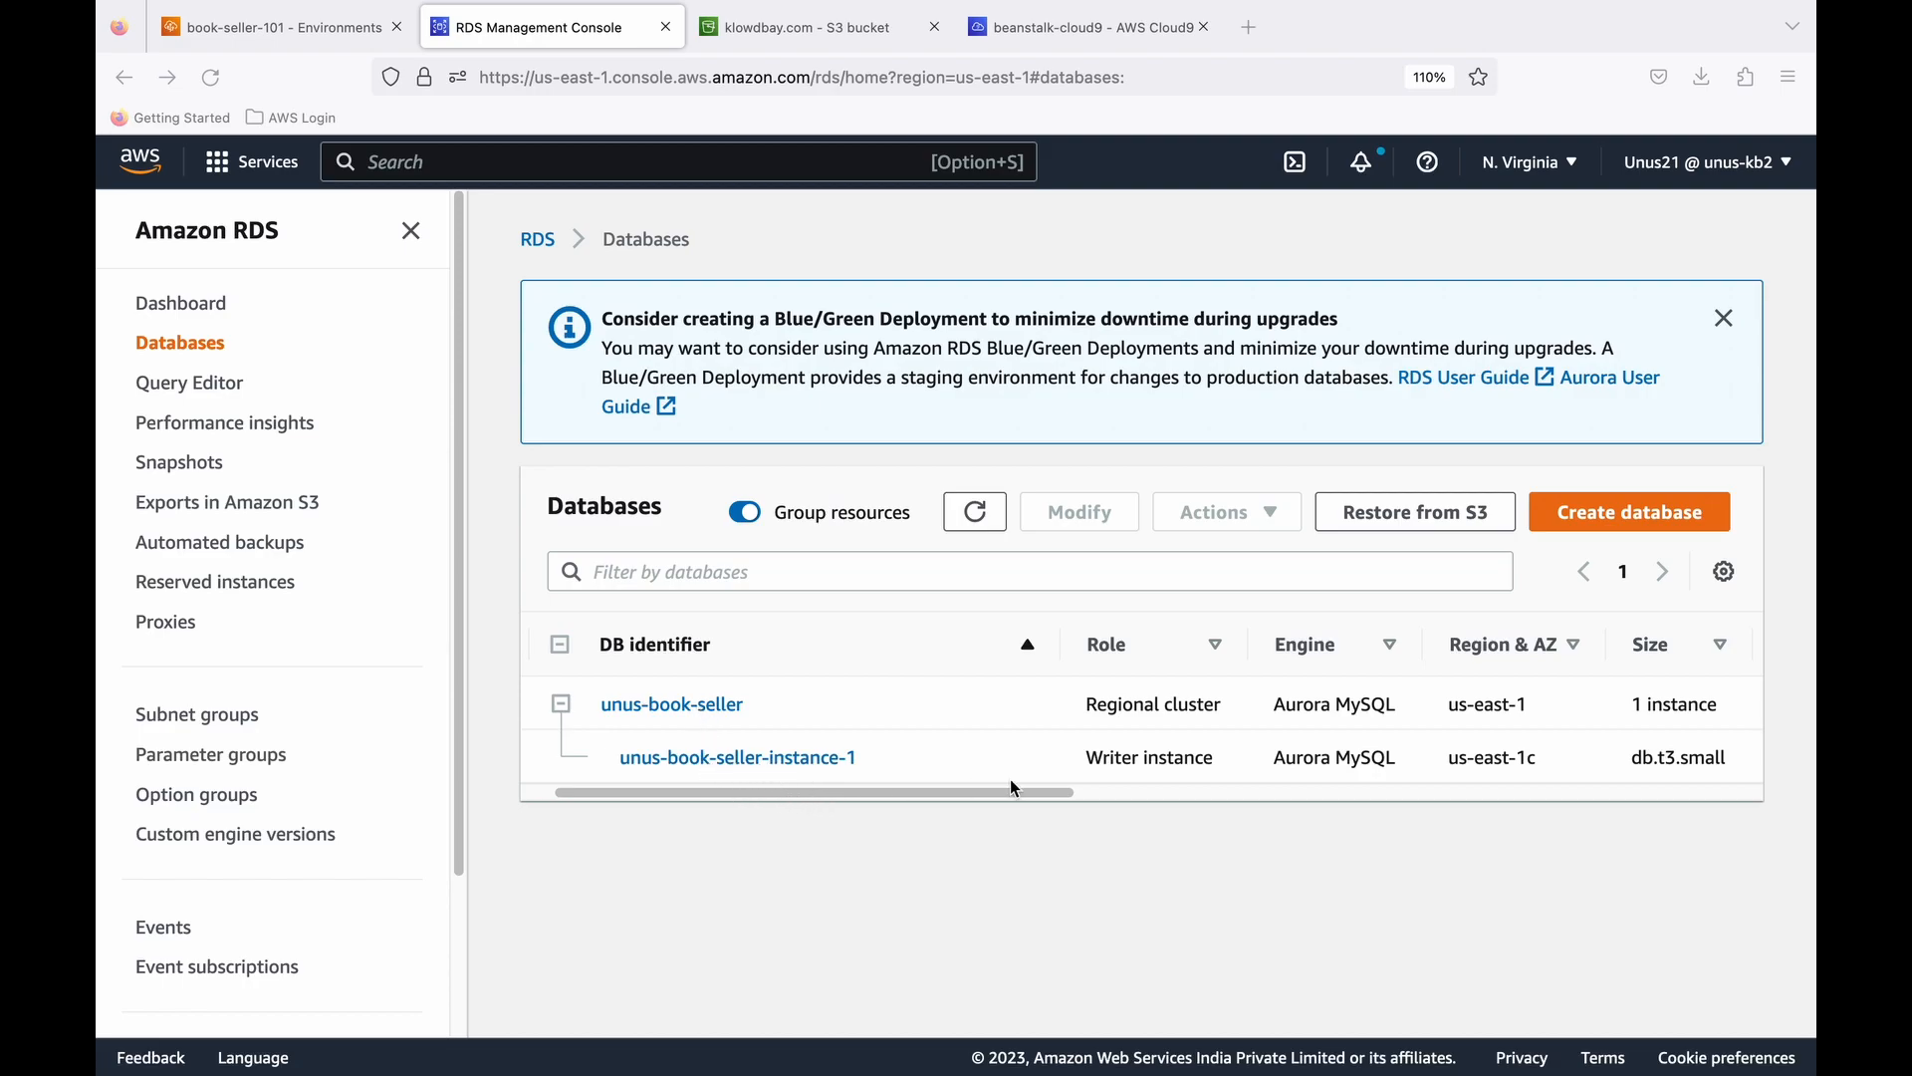
- Open the book-seller cluster's writer instance in RDS and copy its endpoint from the connectivity details
left_click_drag(1051, 792, 1368, 797)
left_click_drag(1254, 801, 849, 802)
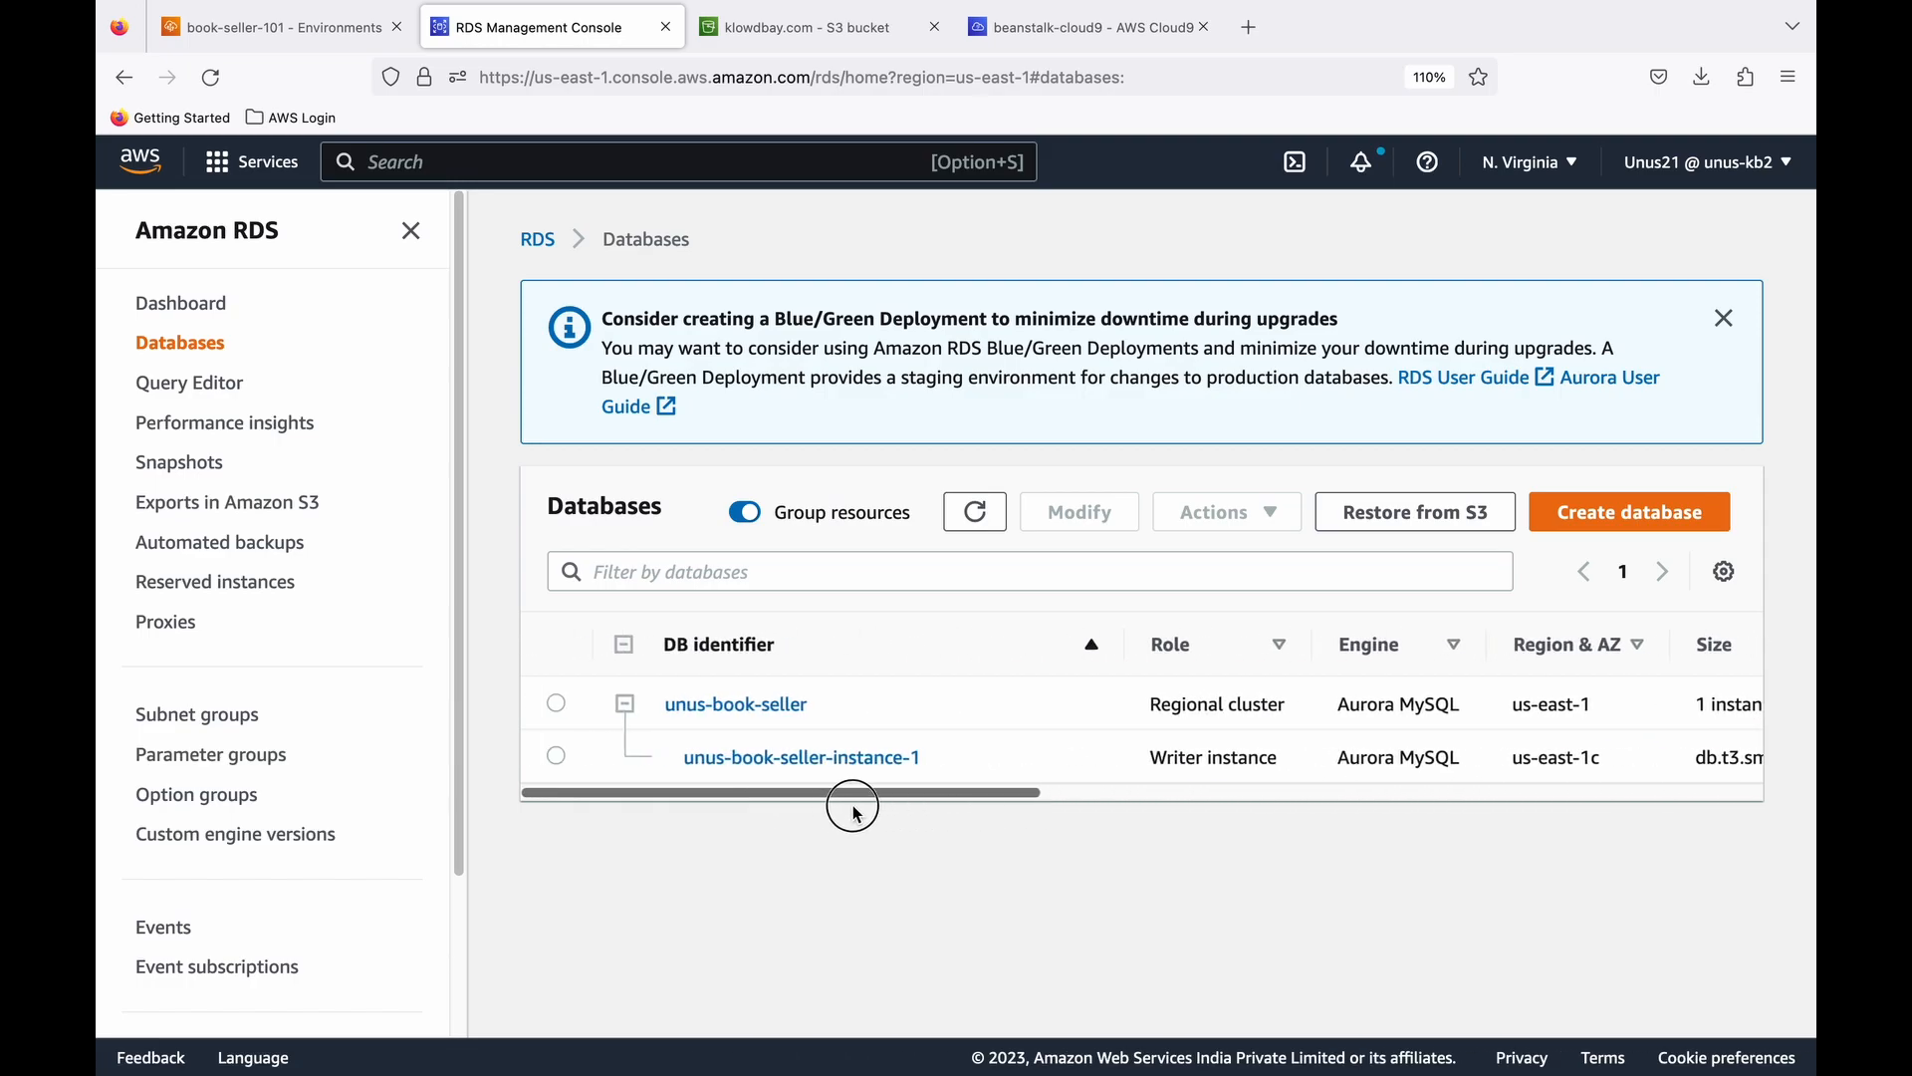
left_click(815, 768)
scroll(814, 769, "down", 1)
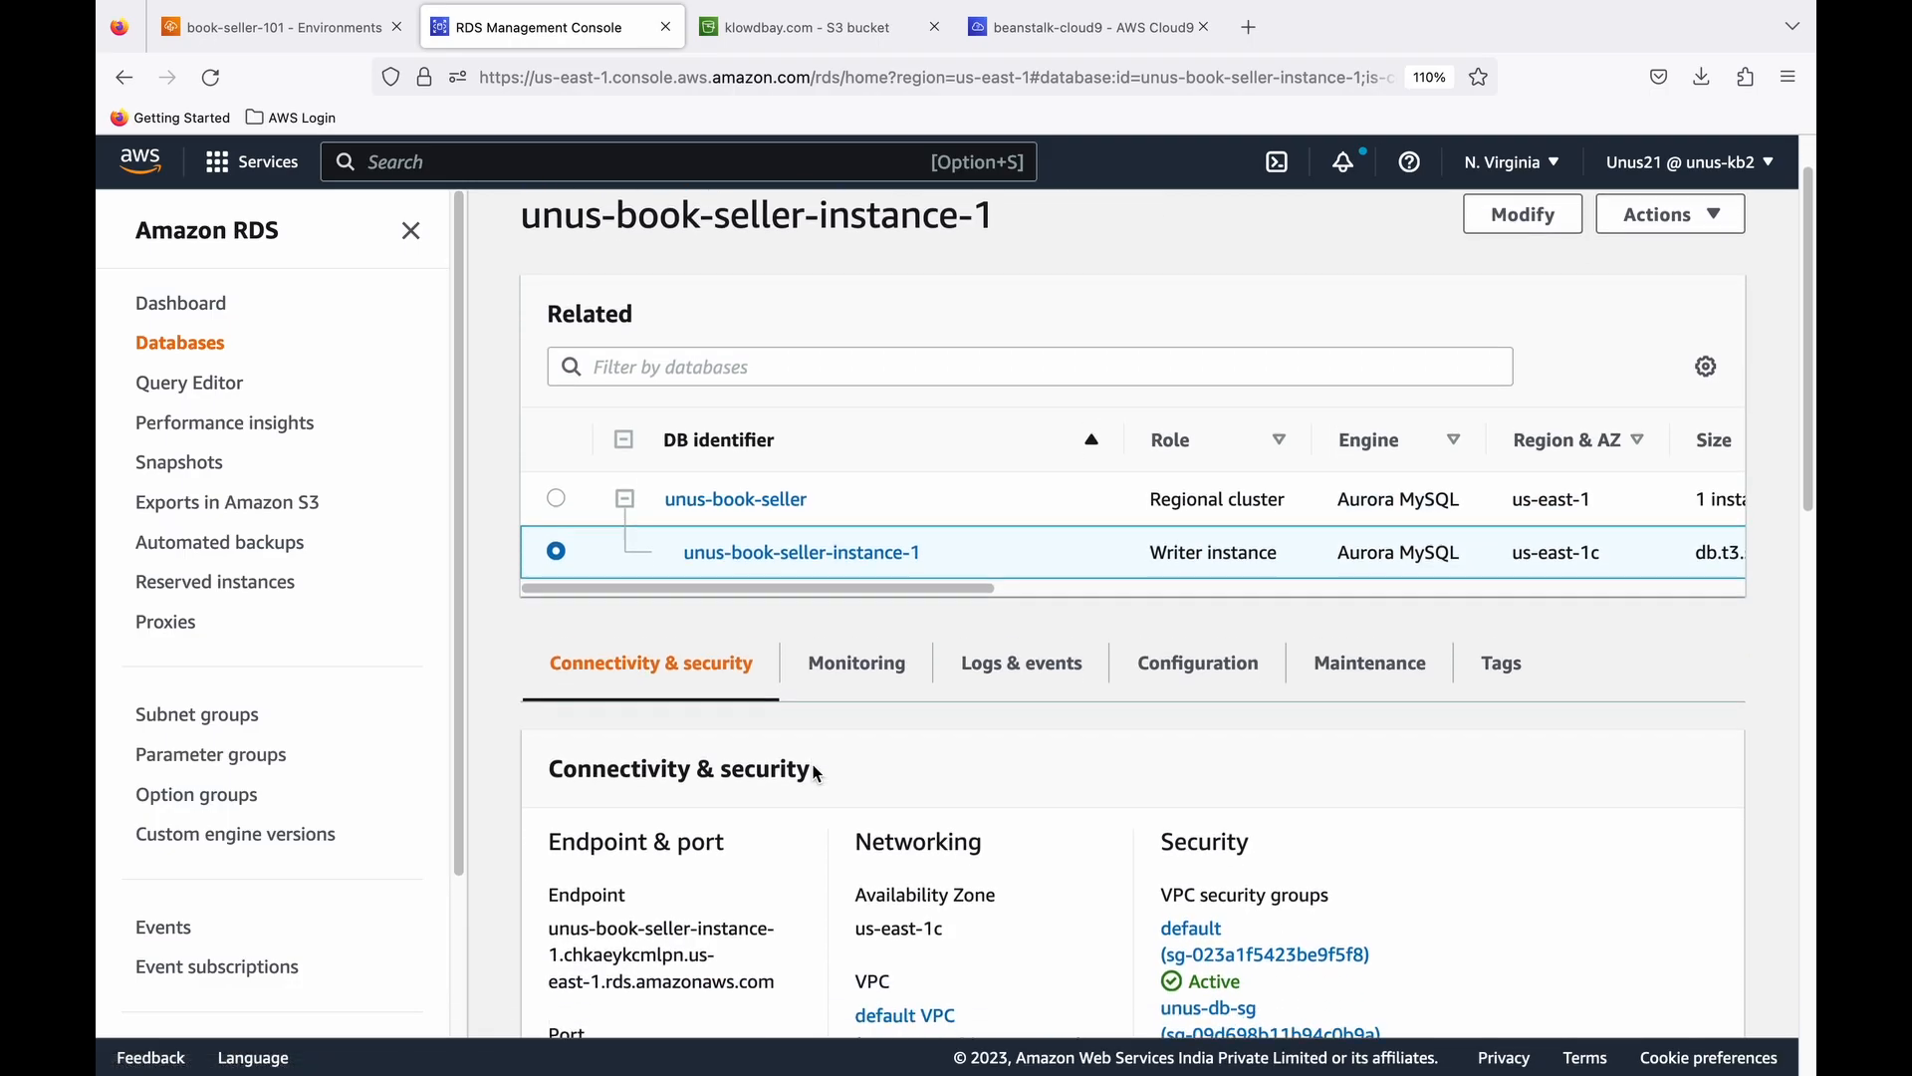
scroll(815, 774, "down", 3)
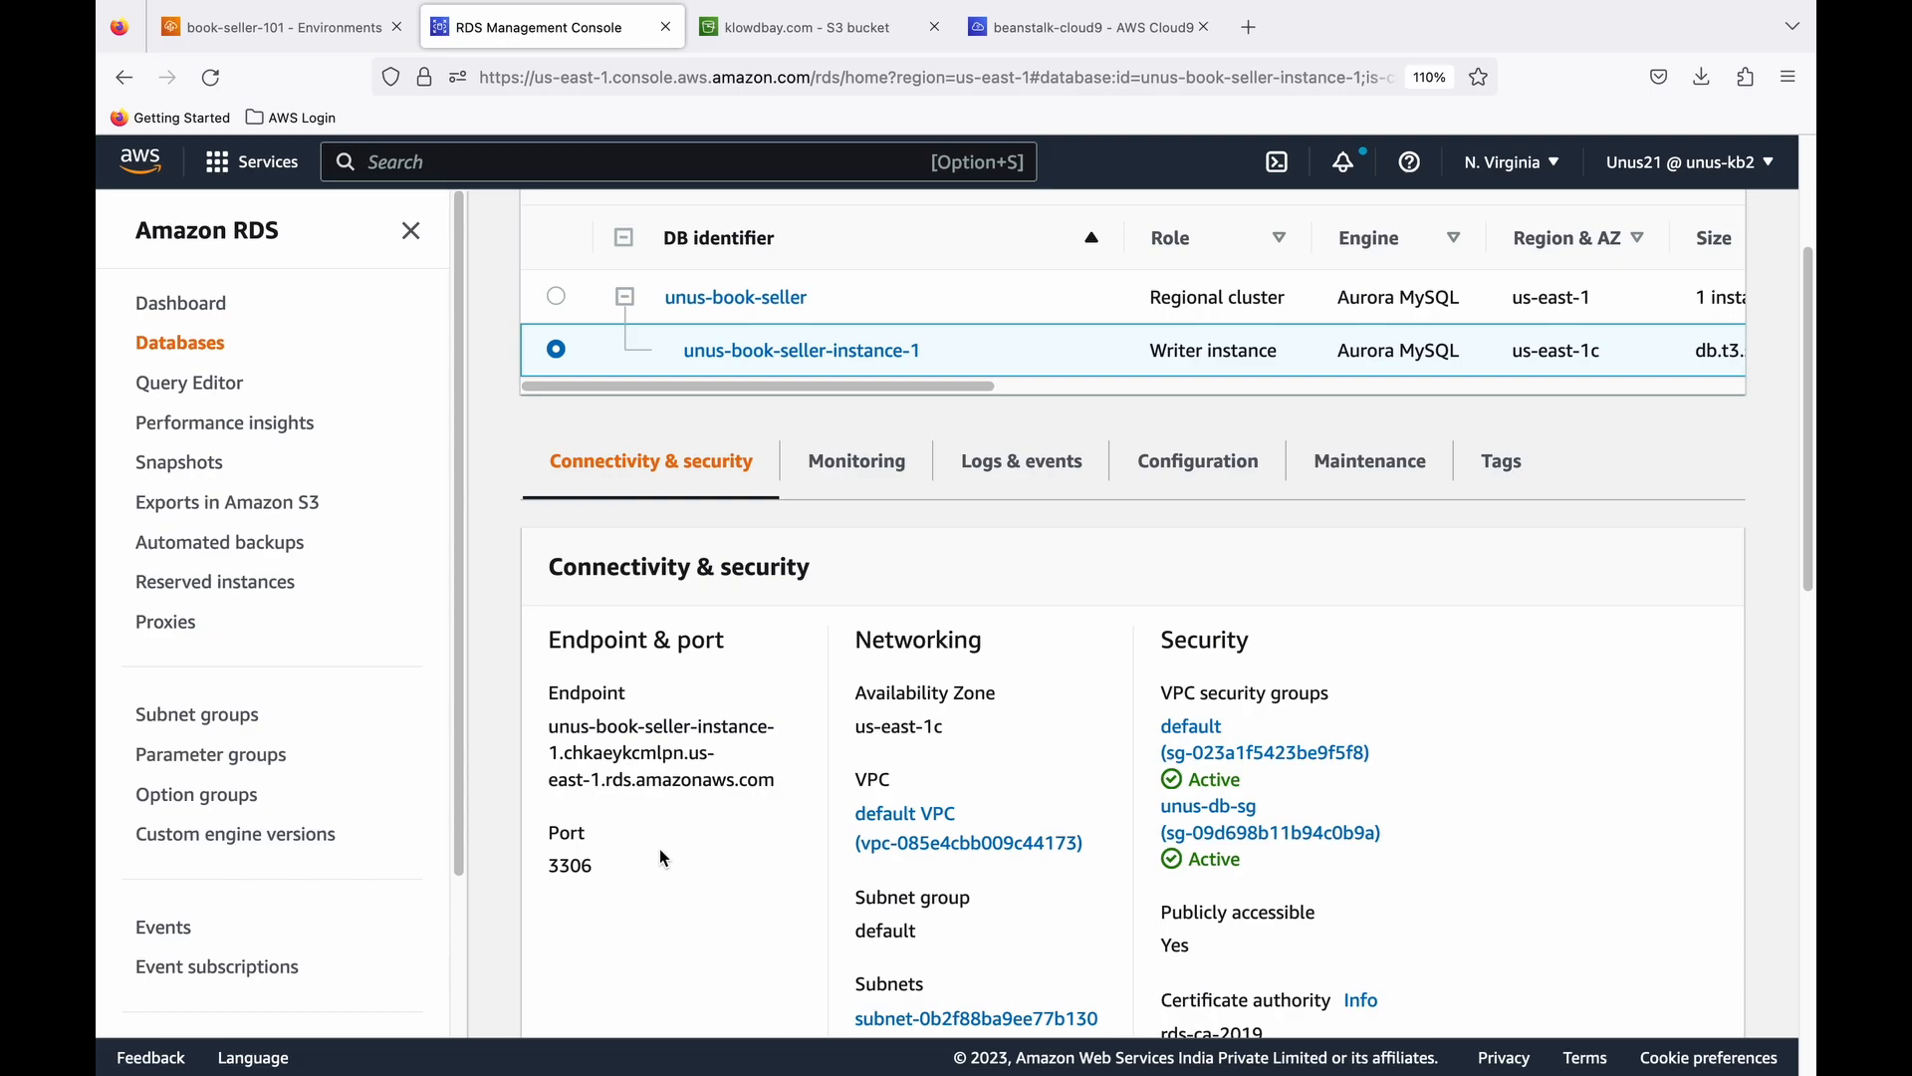
scroll(681, 827, "down", 1)
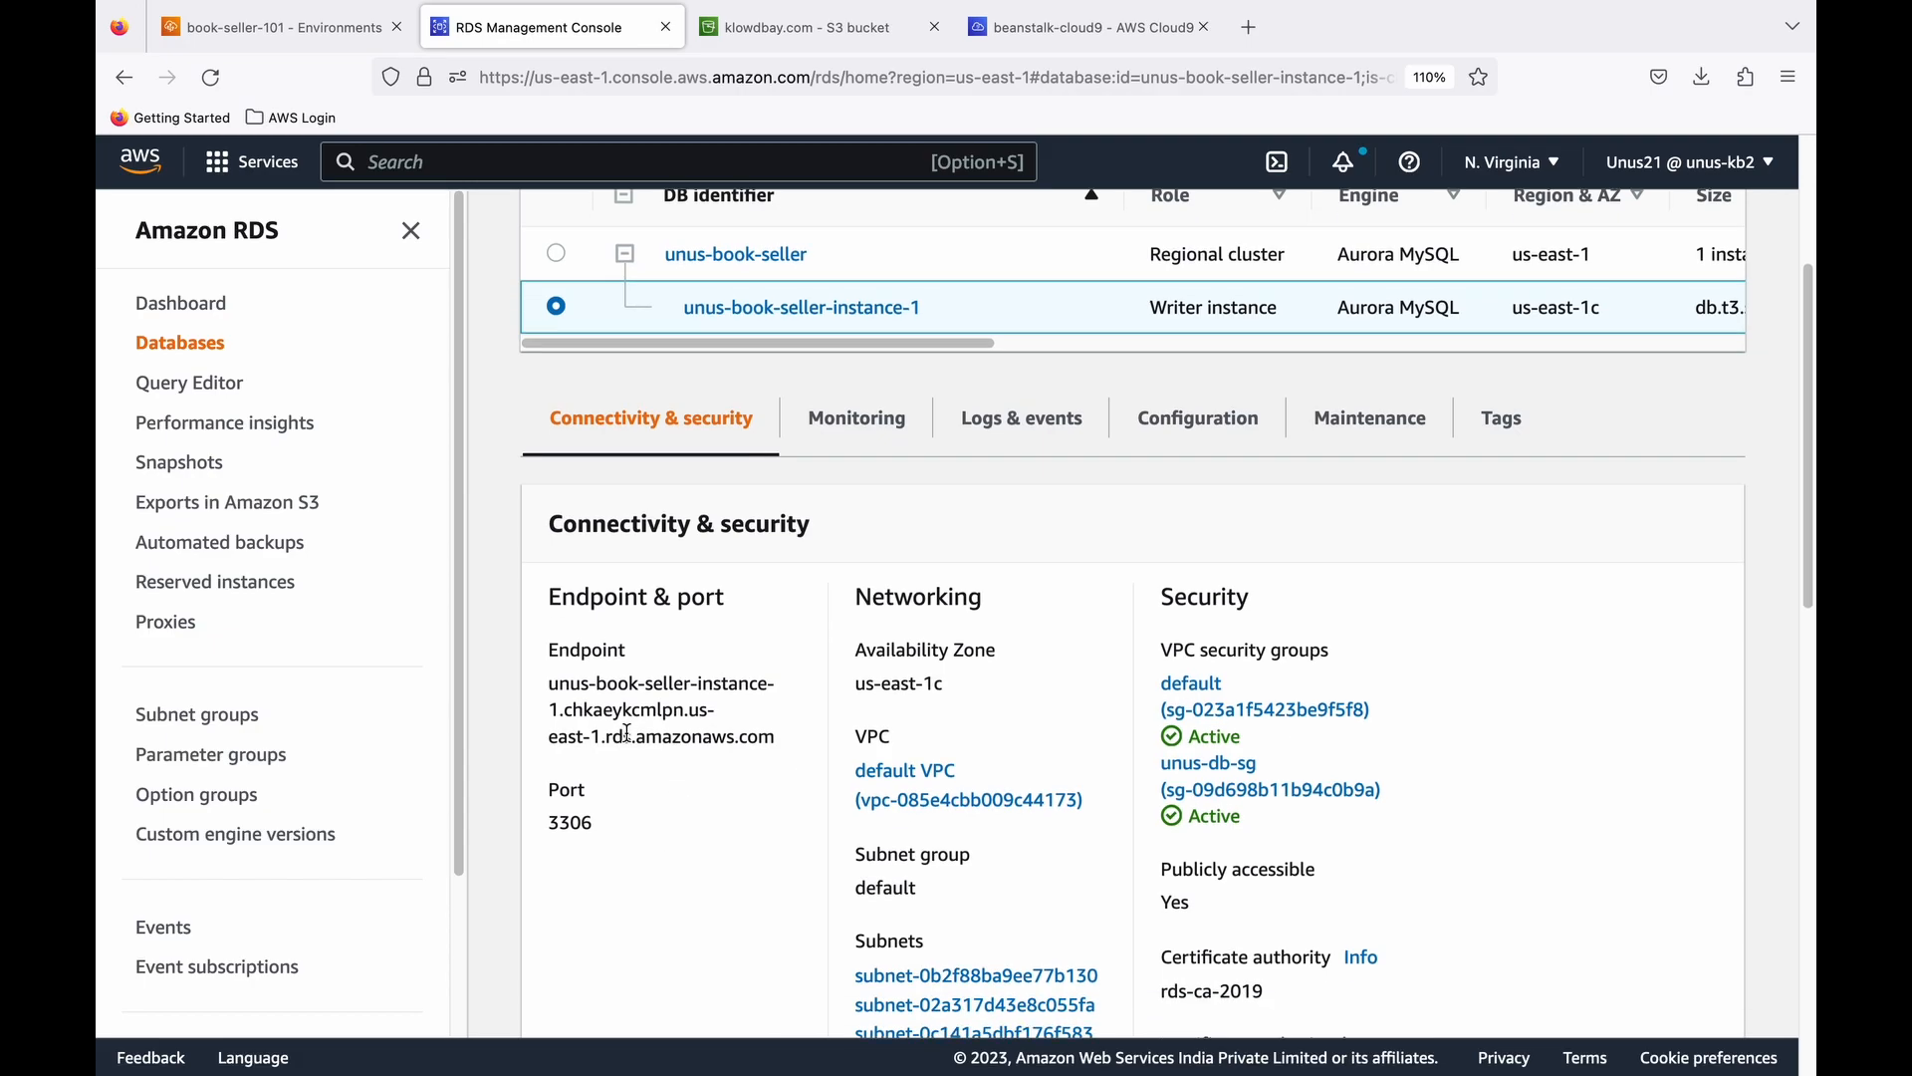
left_click_drag(551, 685, 782, 735)
right_click(692, 720)
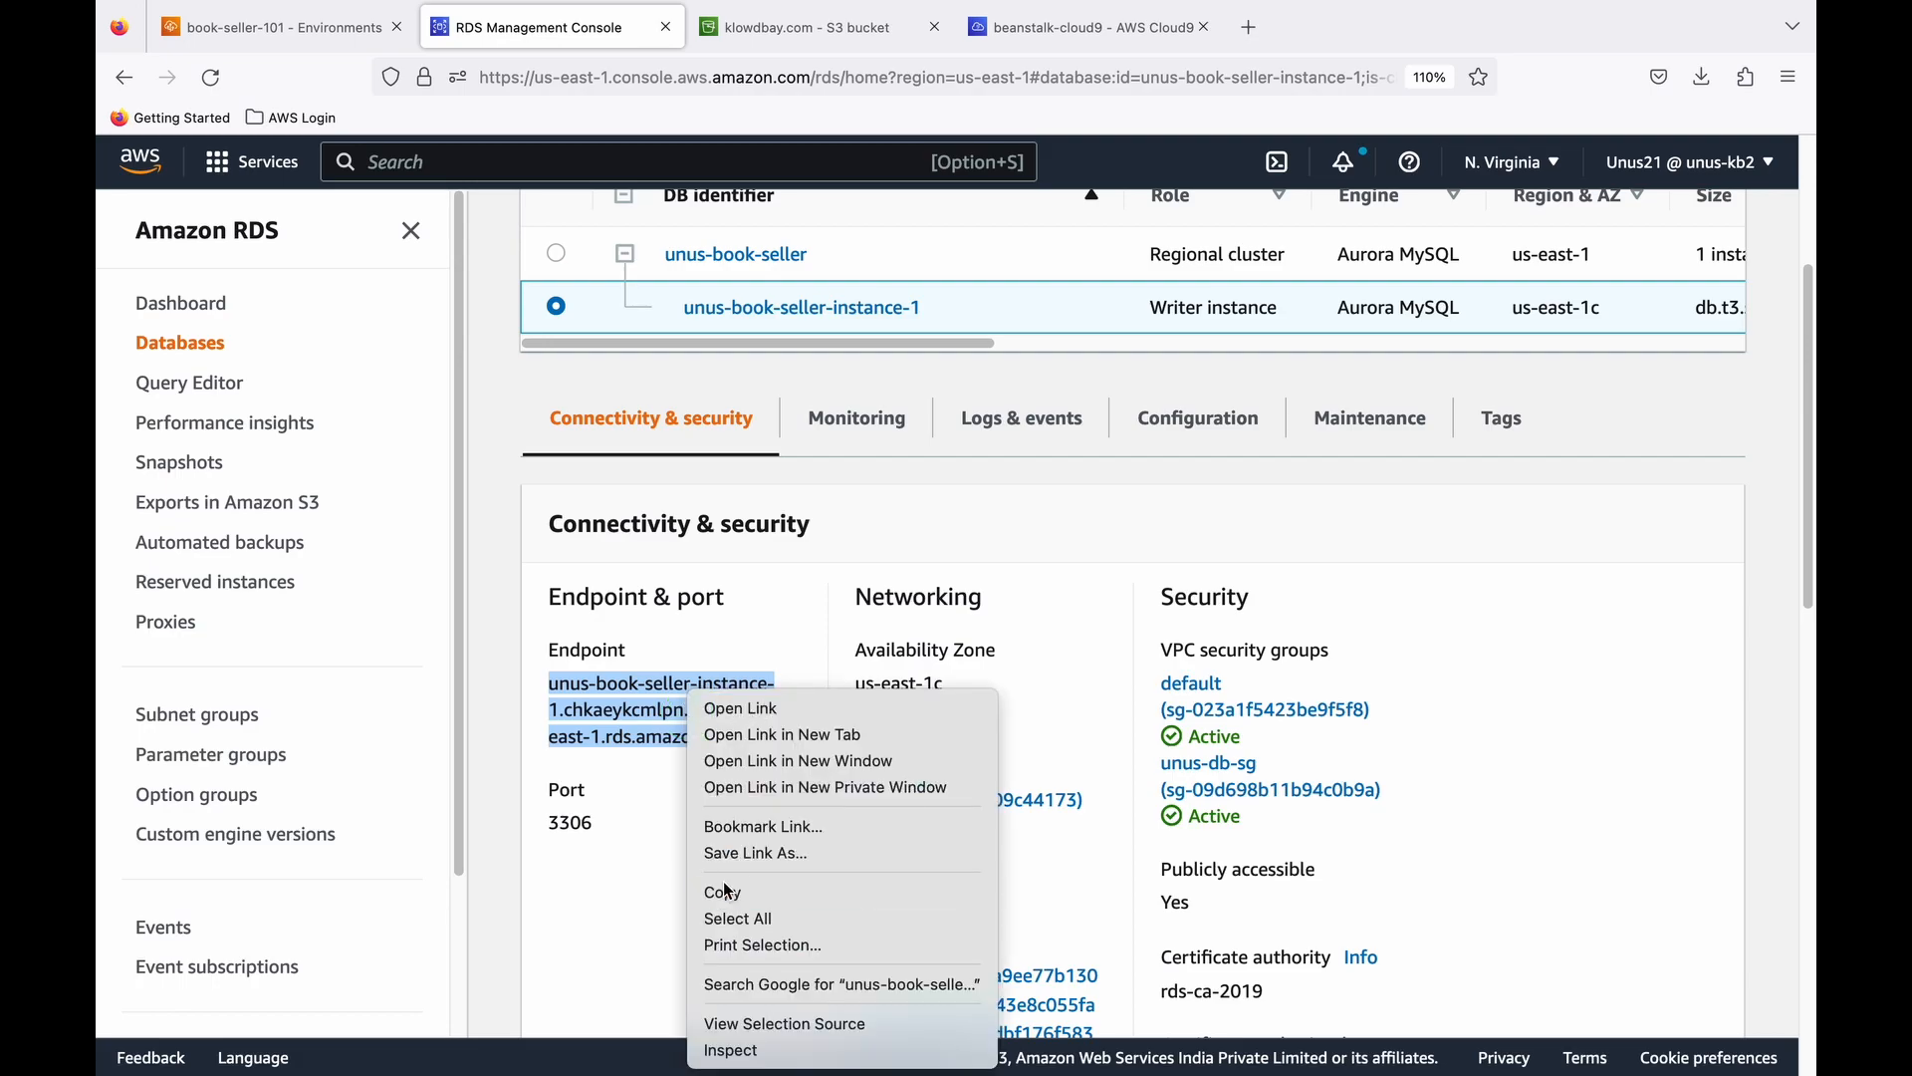
left_click(757, 893)
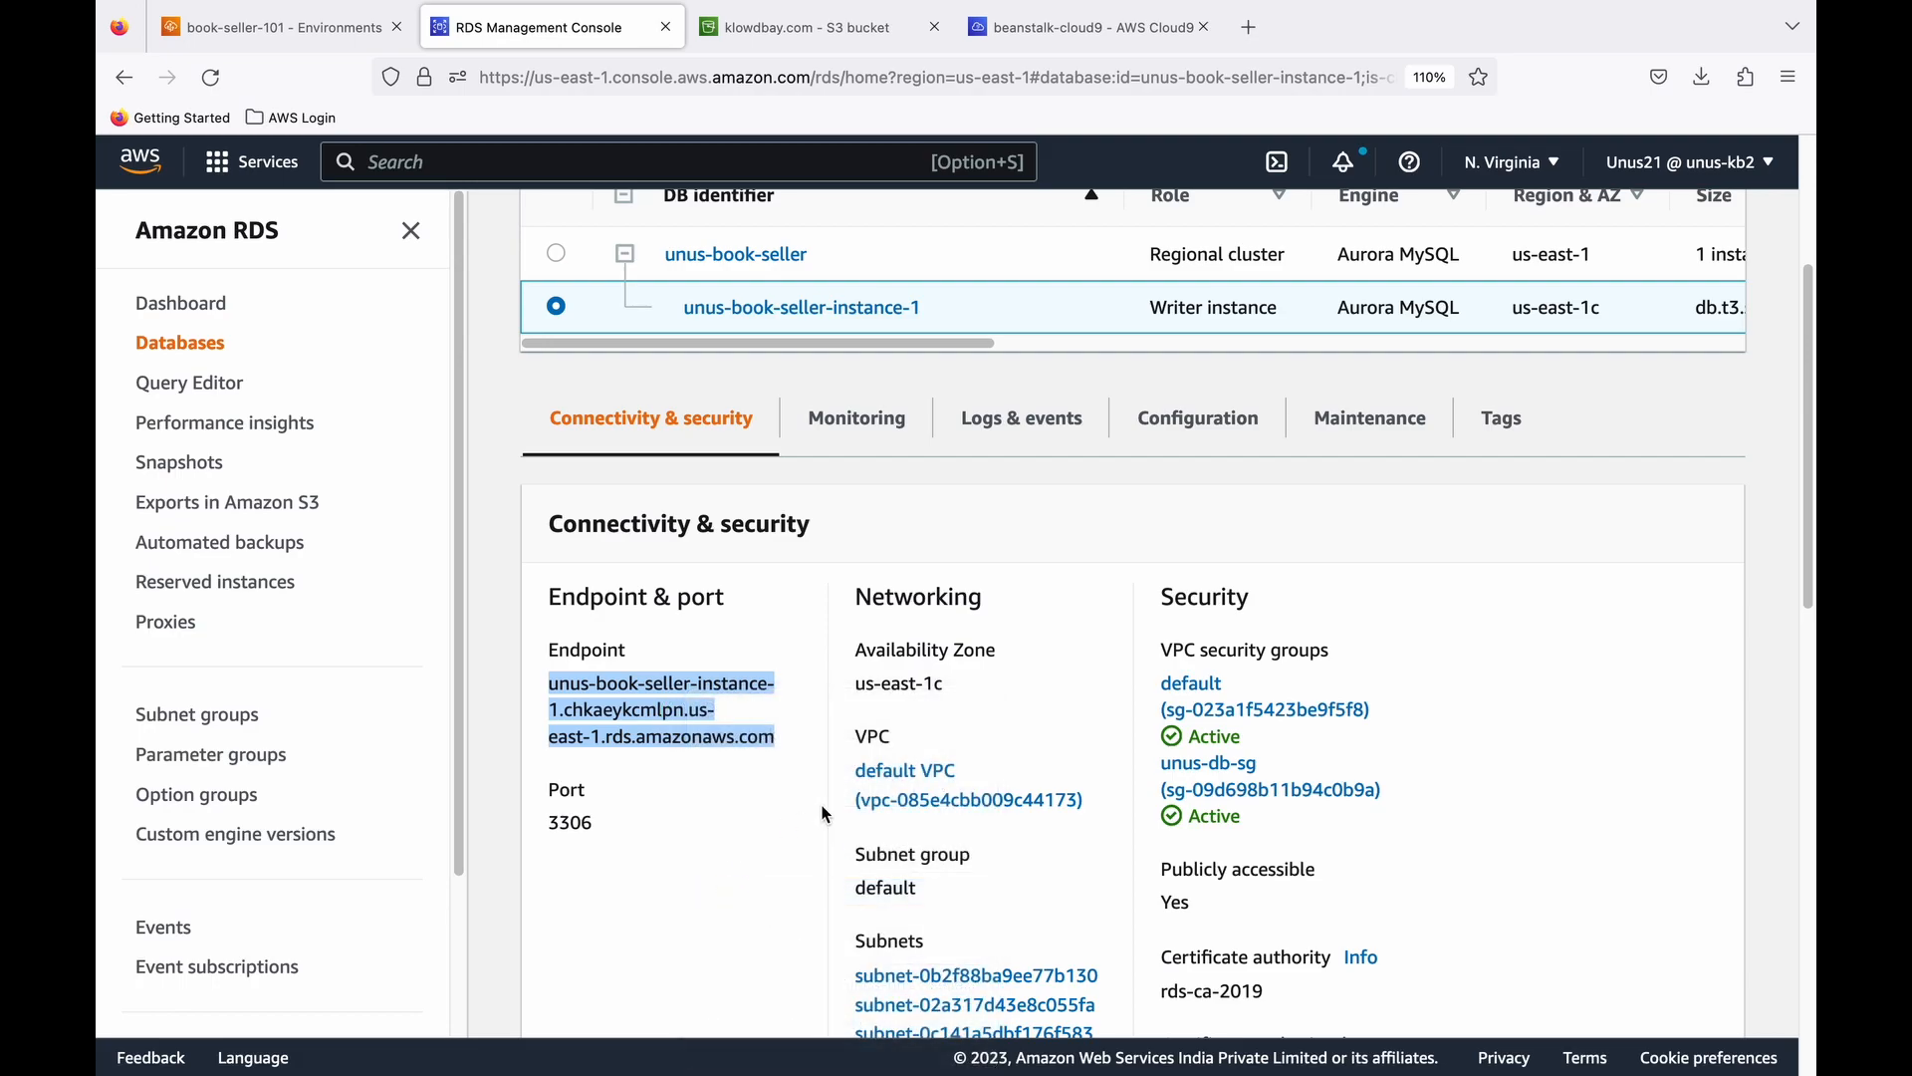
- In the Cloud9 terminal, connect with the mysql client to the writer instance endpoint on port 3306 as admin, entering the master password
key("super+Tab")
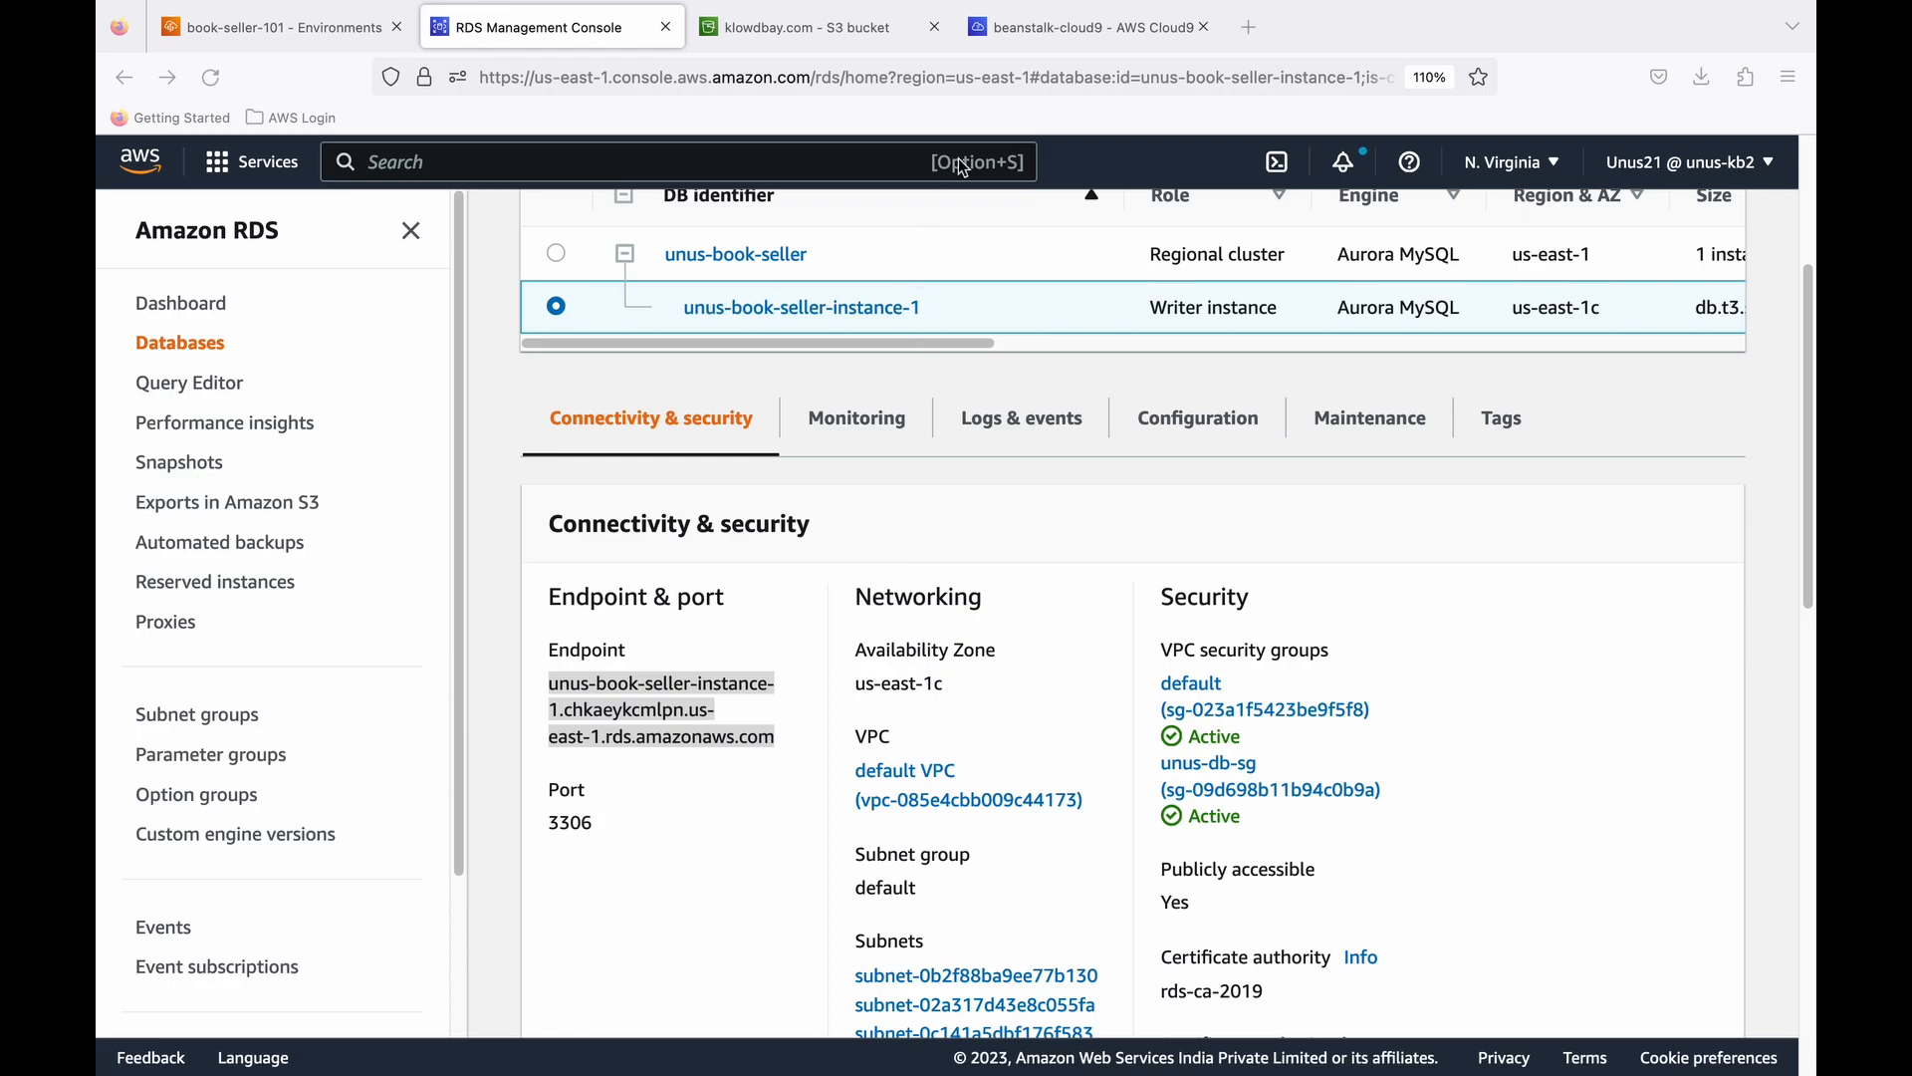
left_click(1042, 31)
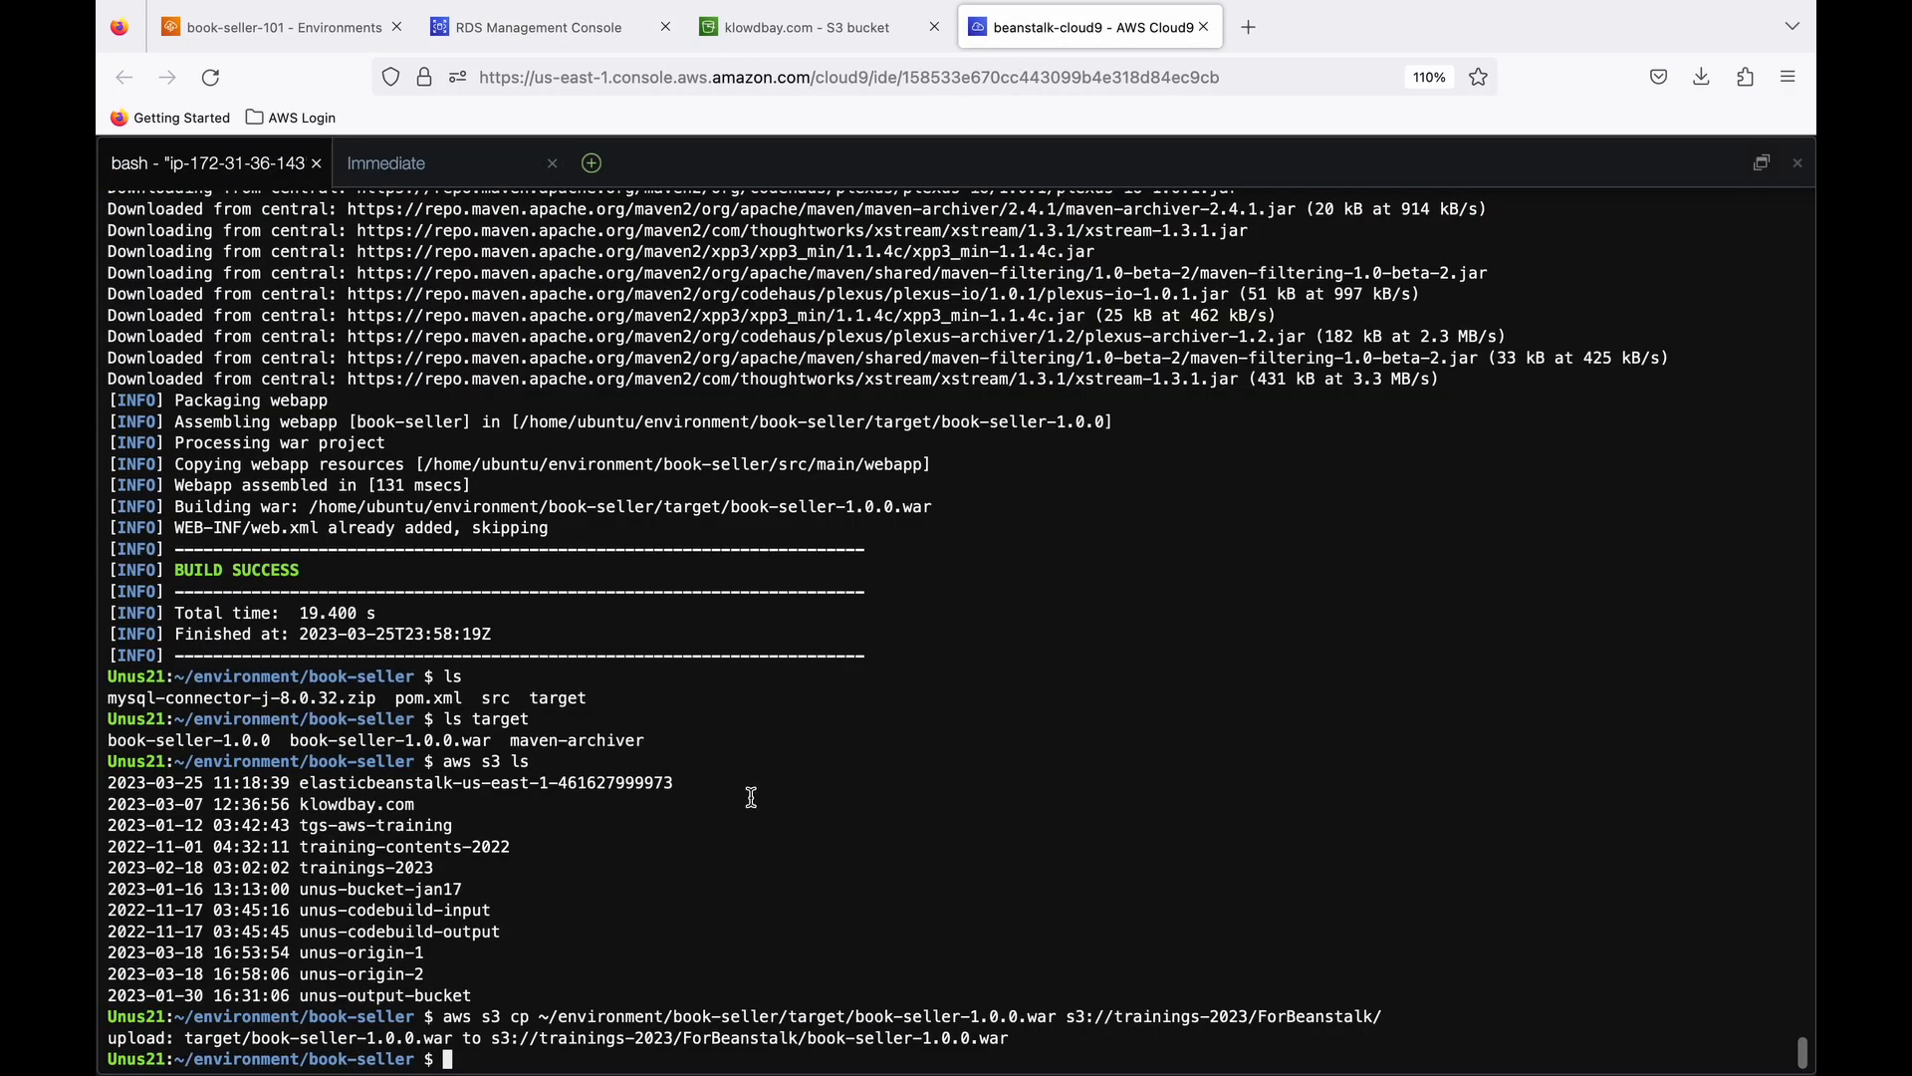
key("super+v")
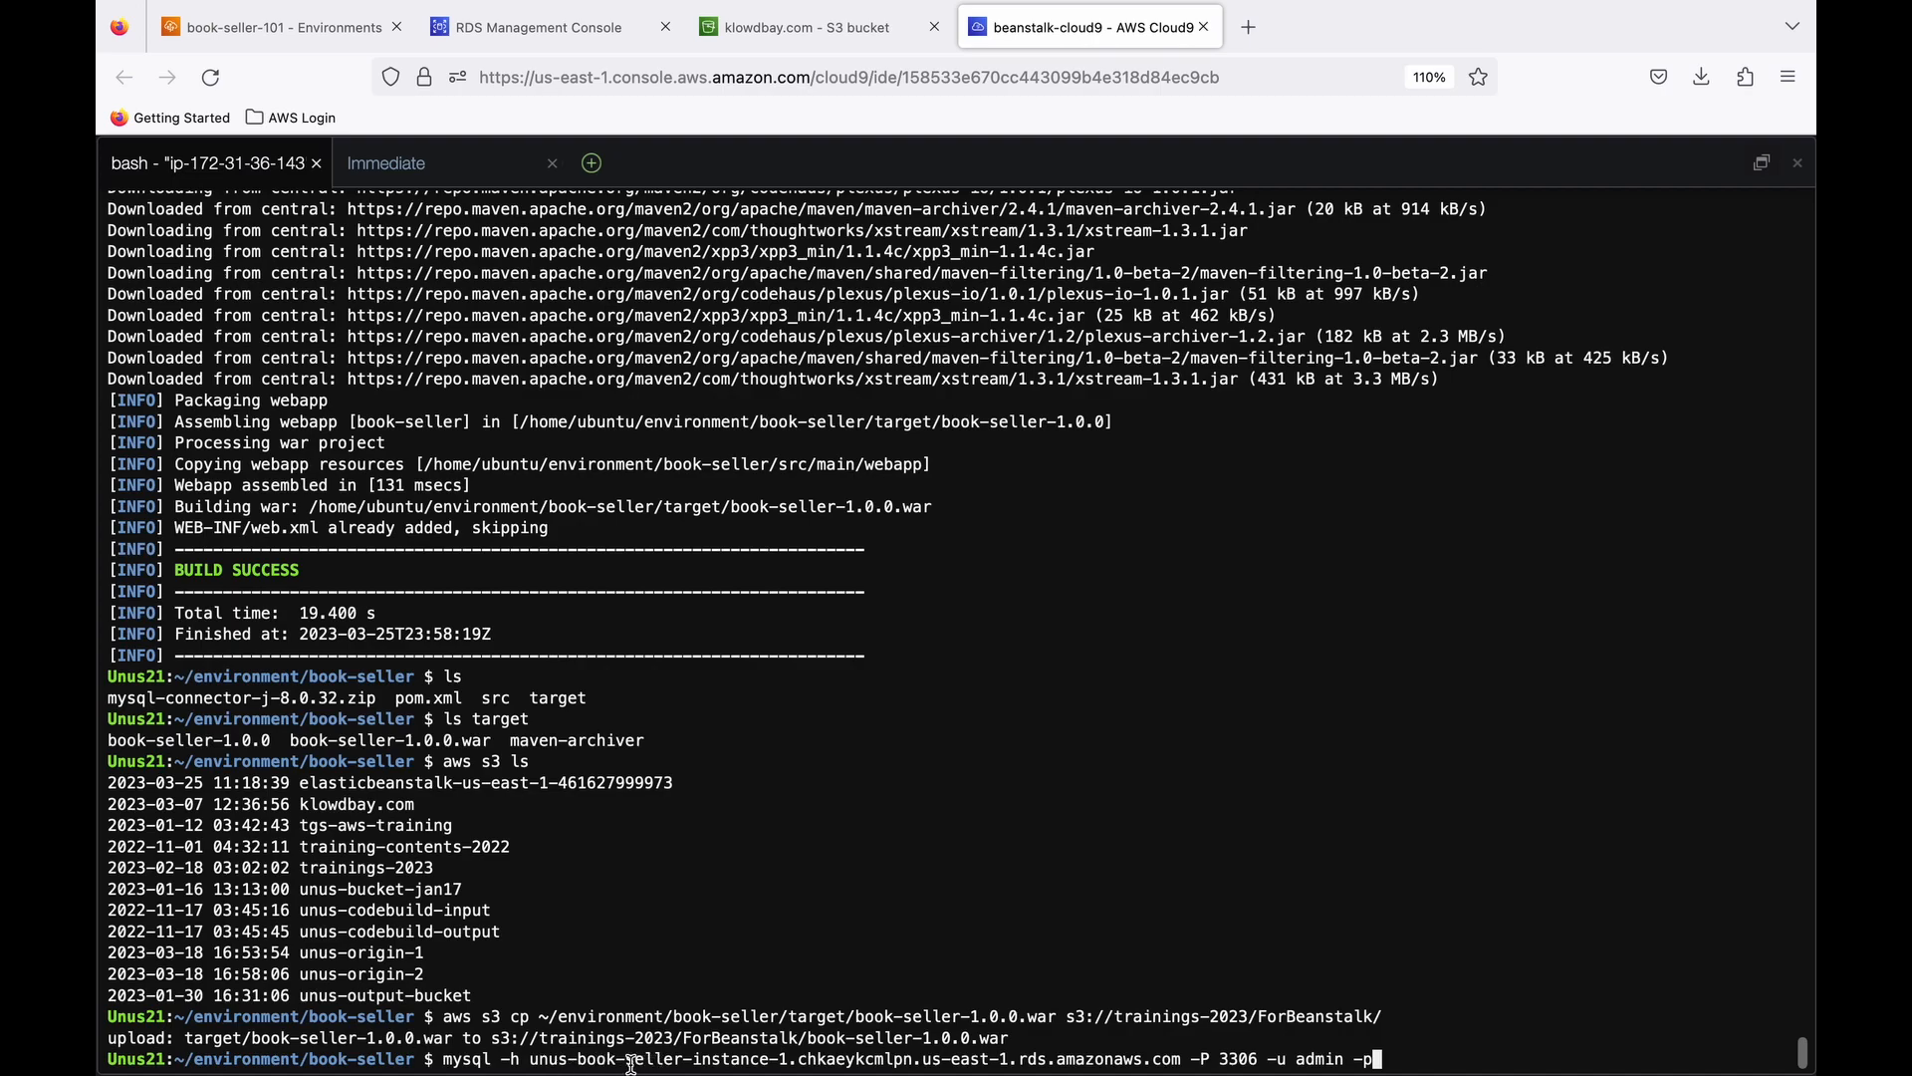
left_click(572, 35)
left_click(1036, 44)
key("Return")
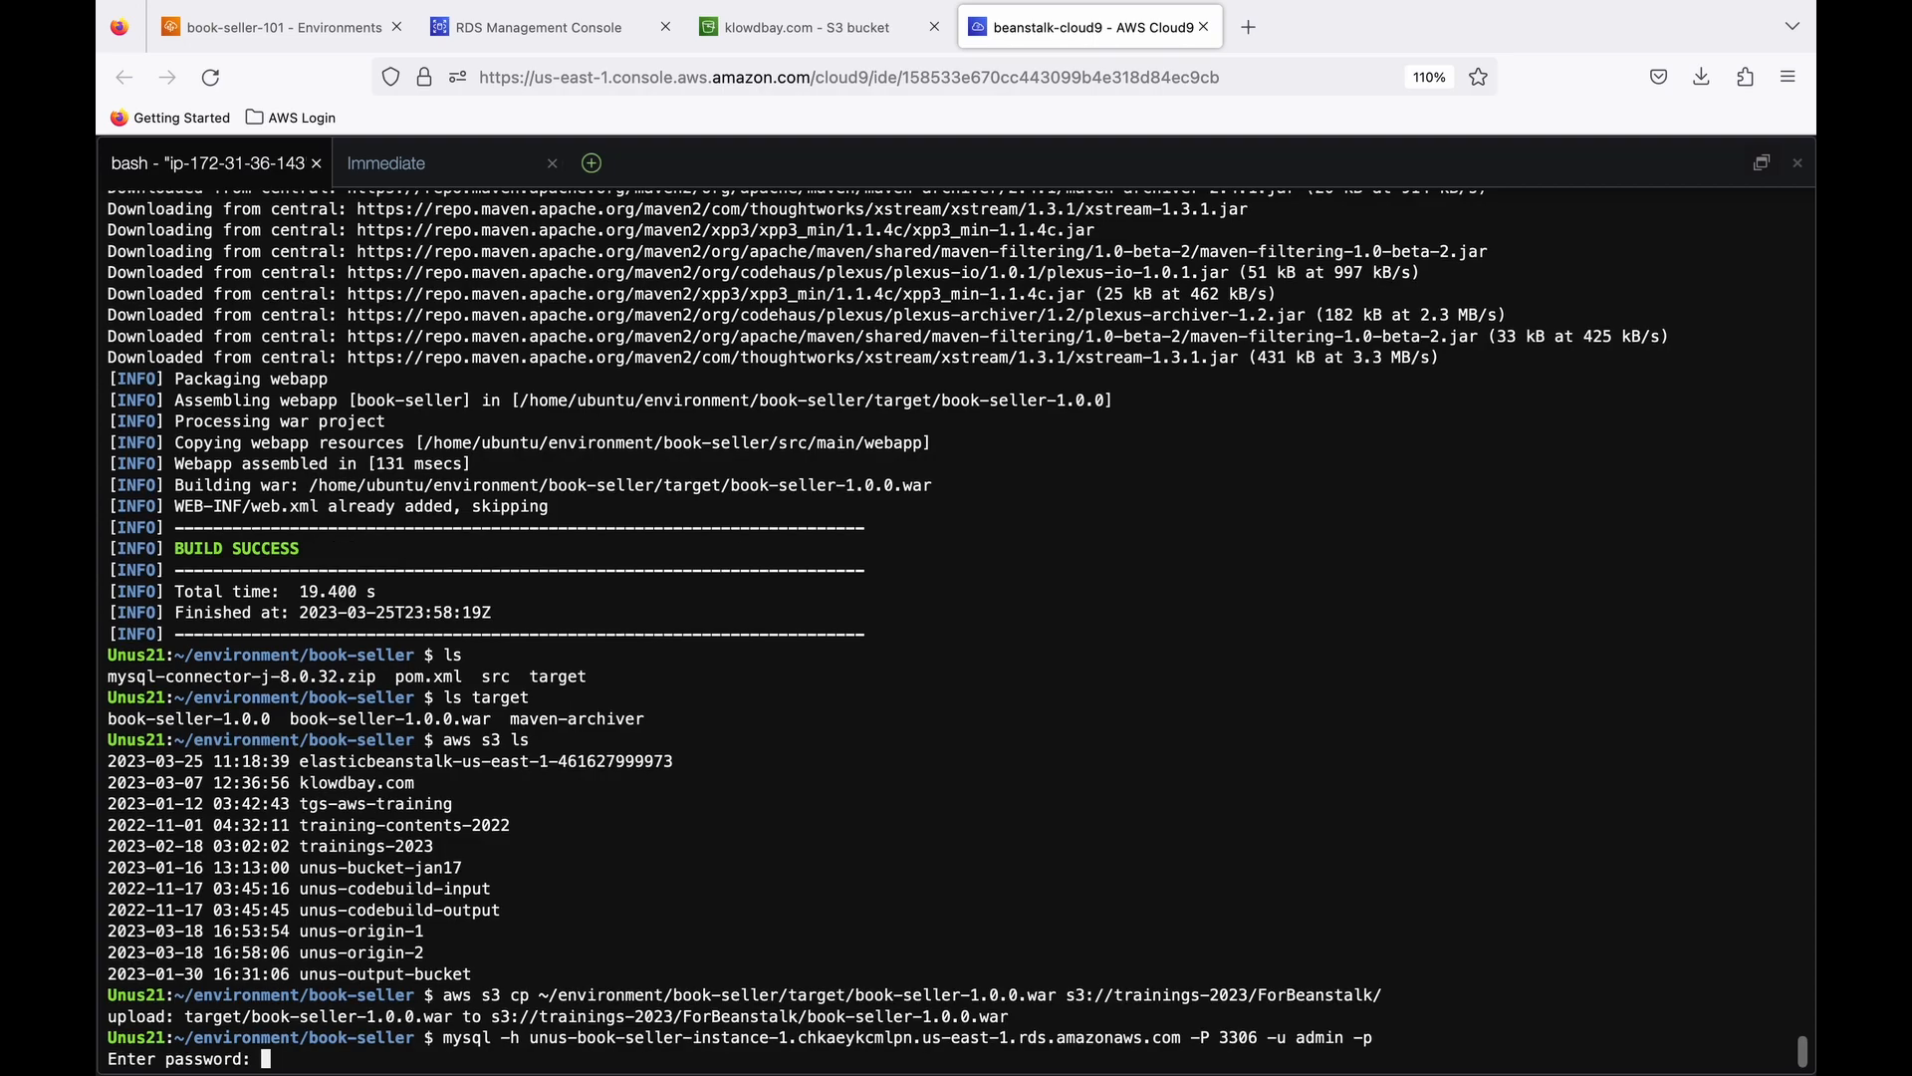
key("Return")
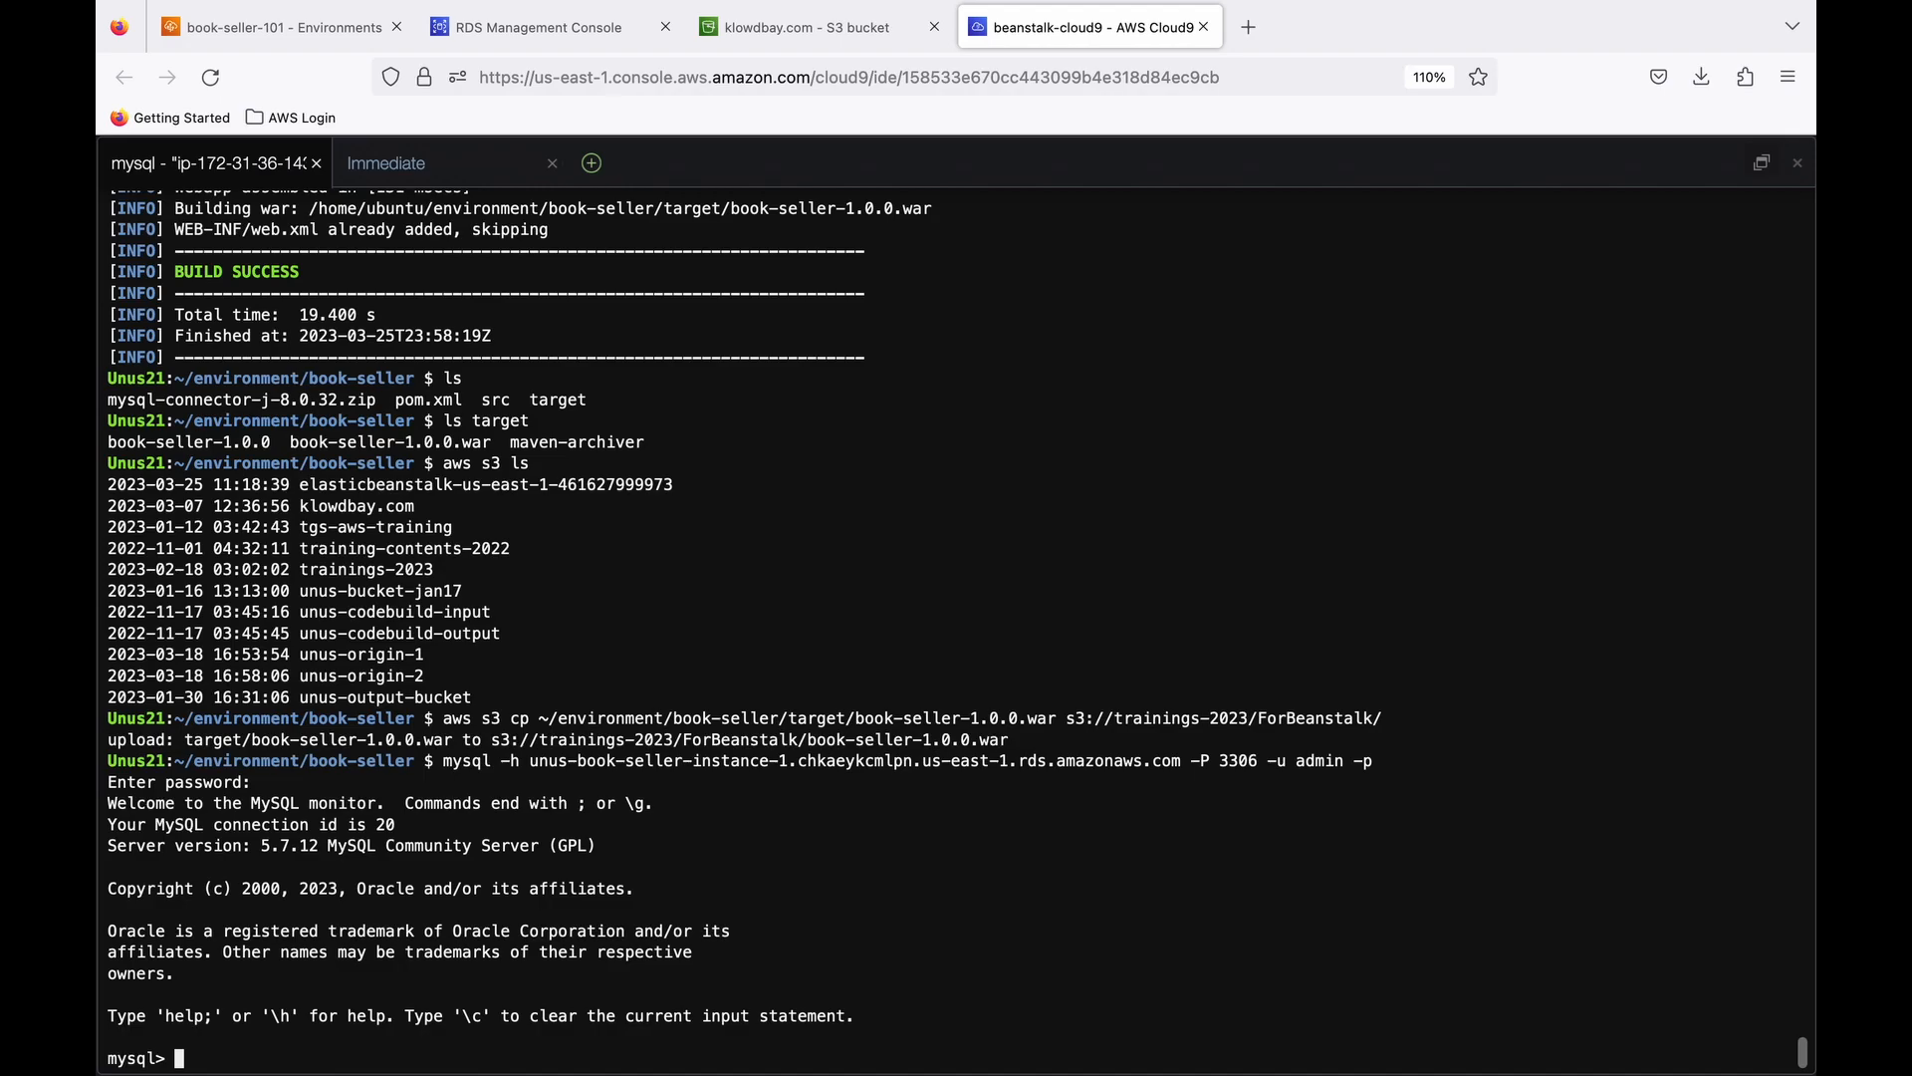
- Create a database named ebdb at the MySQL prompt and list all databases
key("super+Tab")
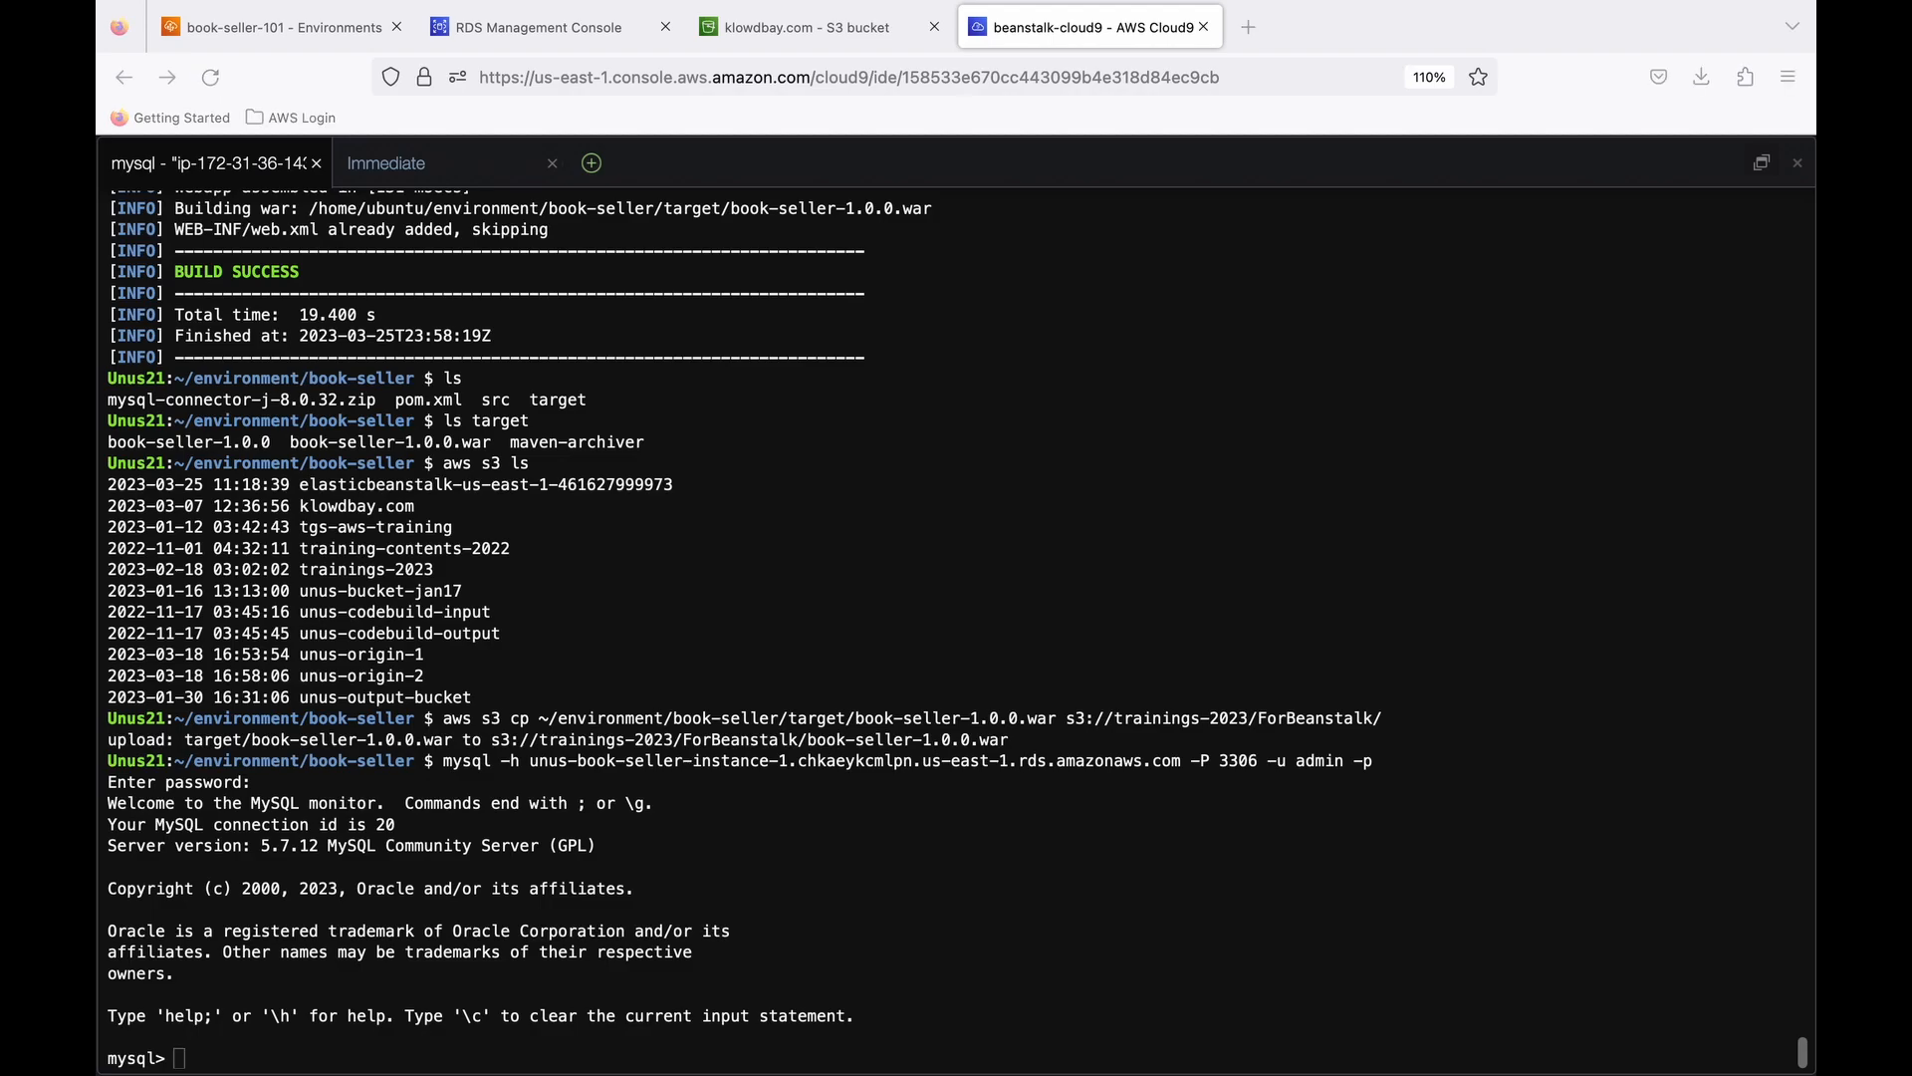
left_click(913, 868)
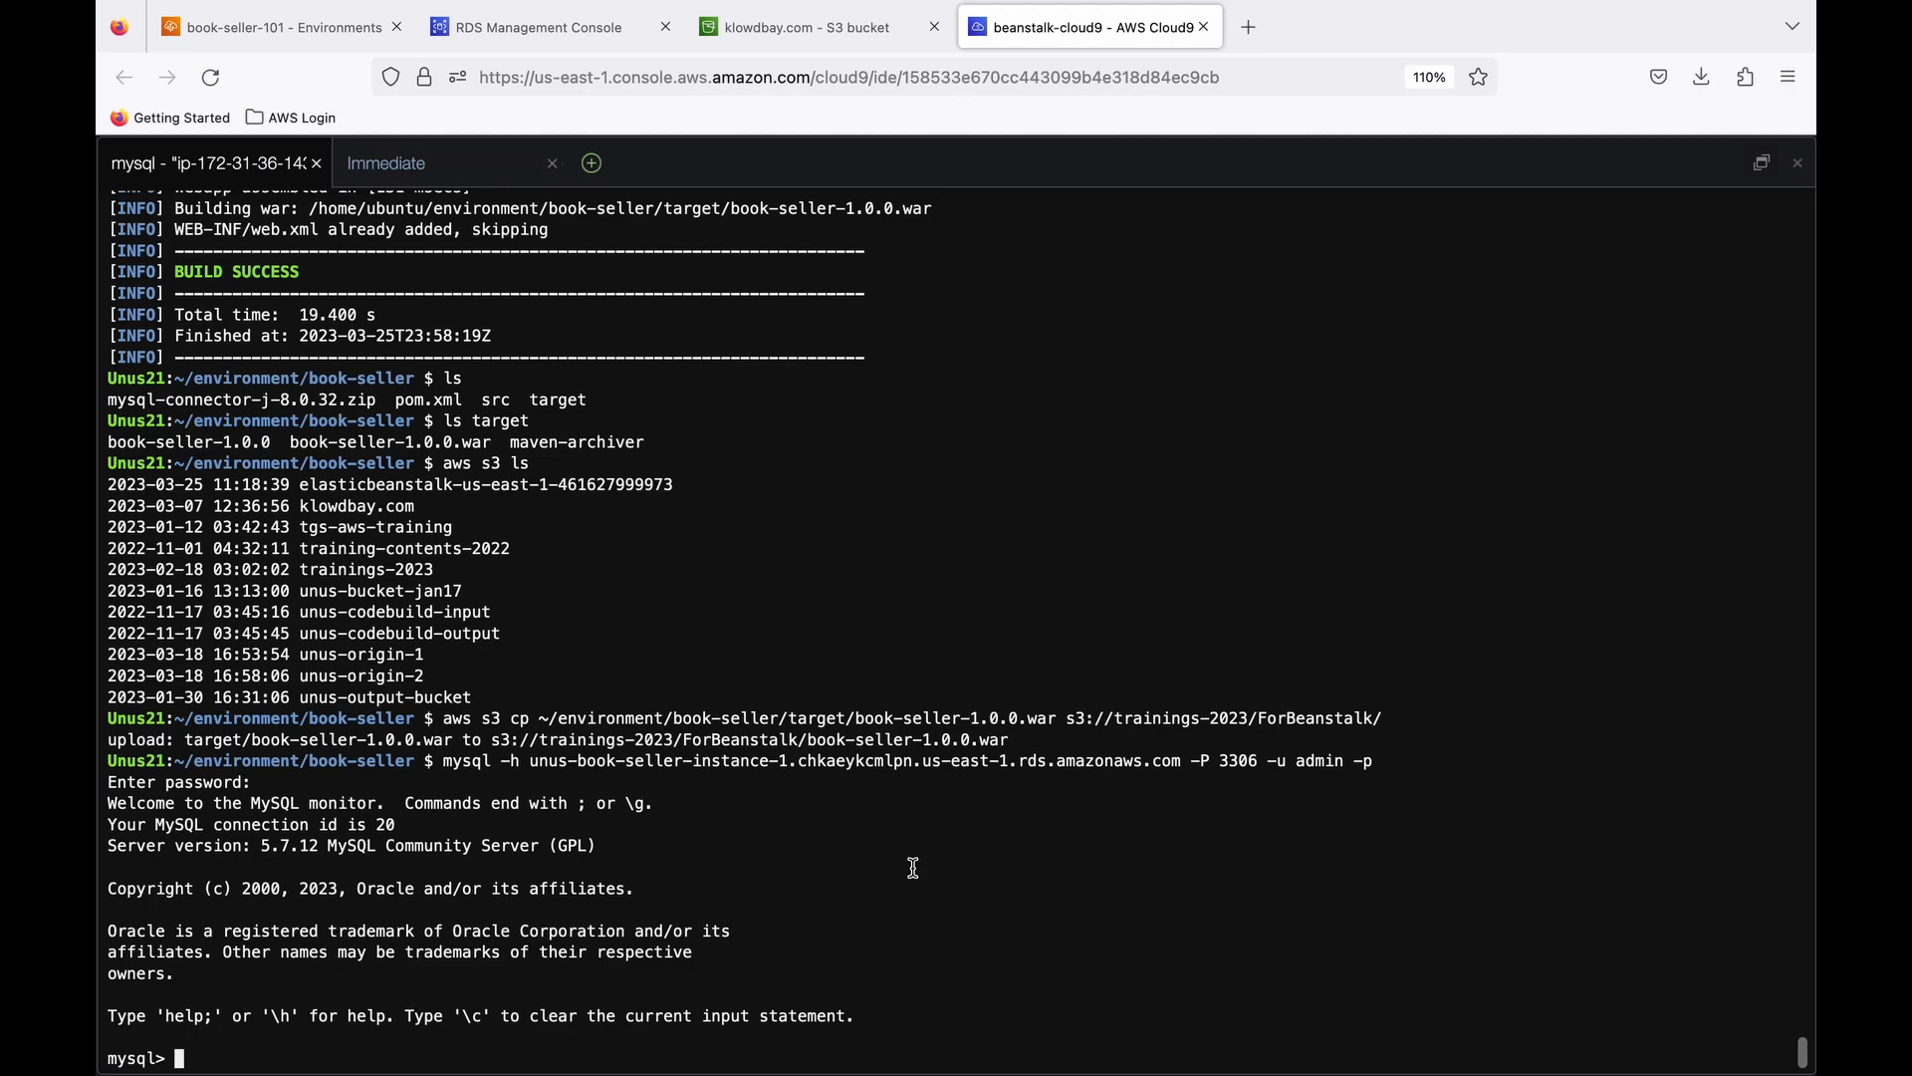
type("create database ebdb;")
key("Return")
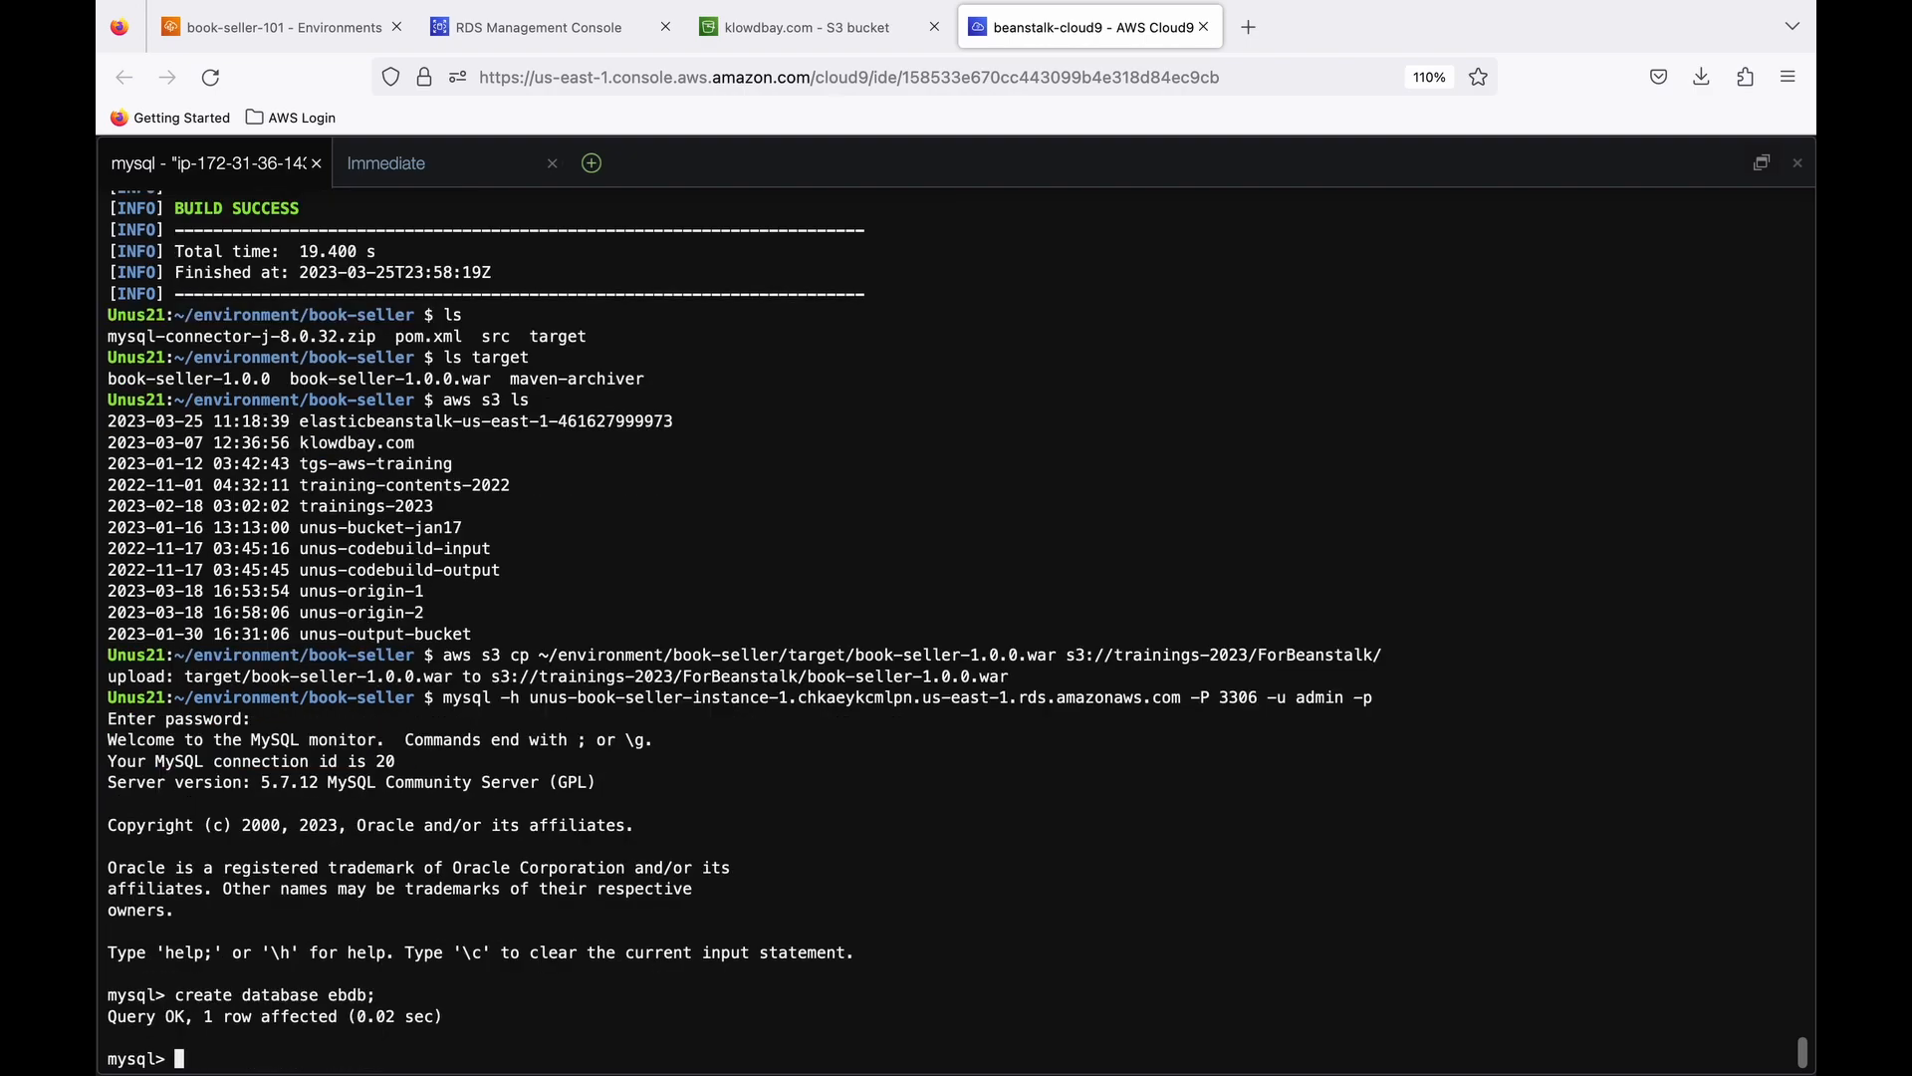
type("show databases;")
key("Return")
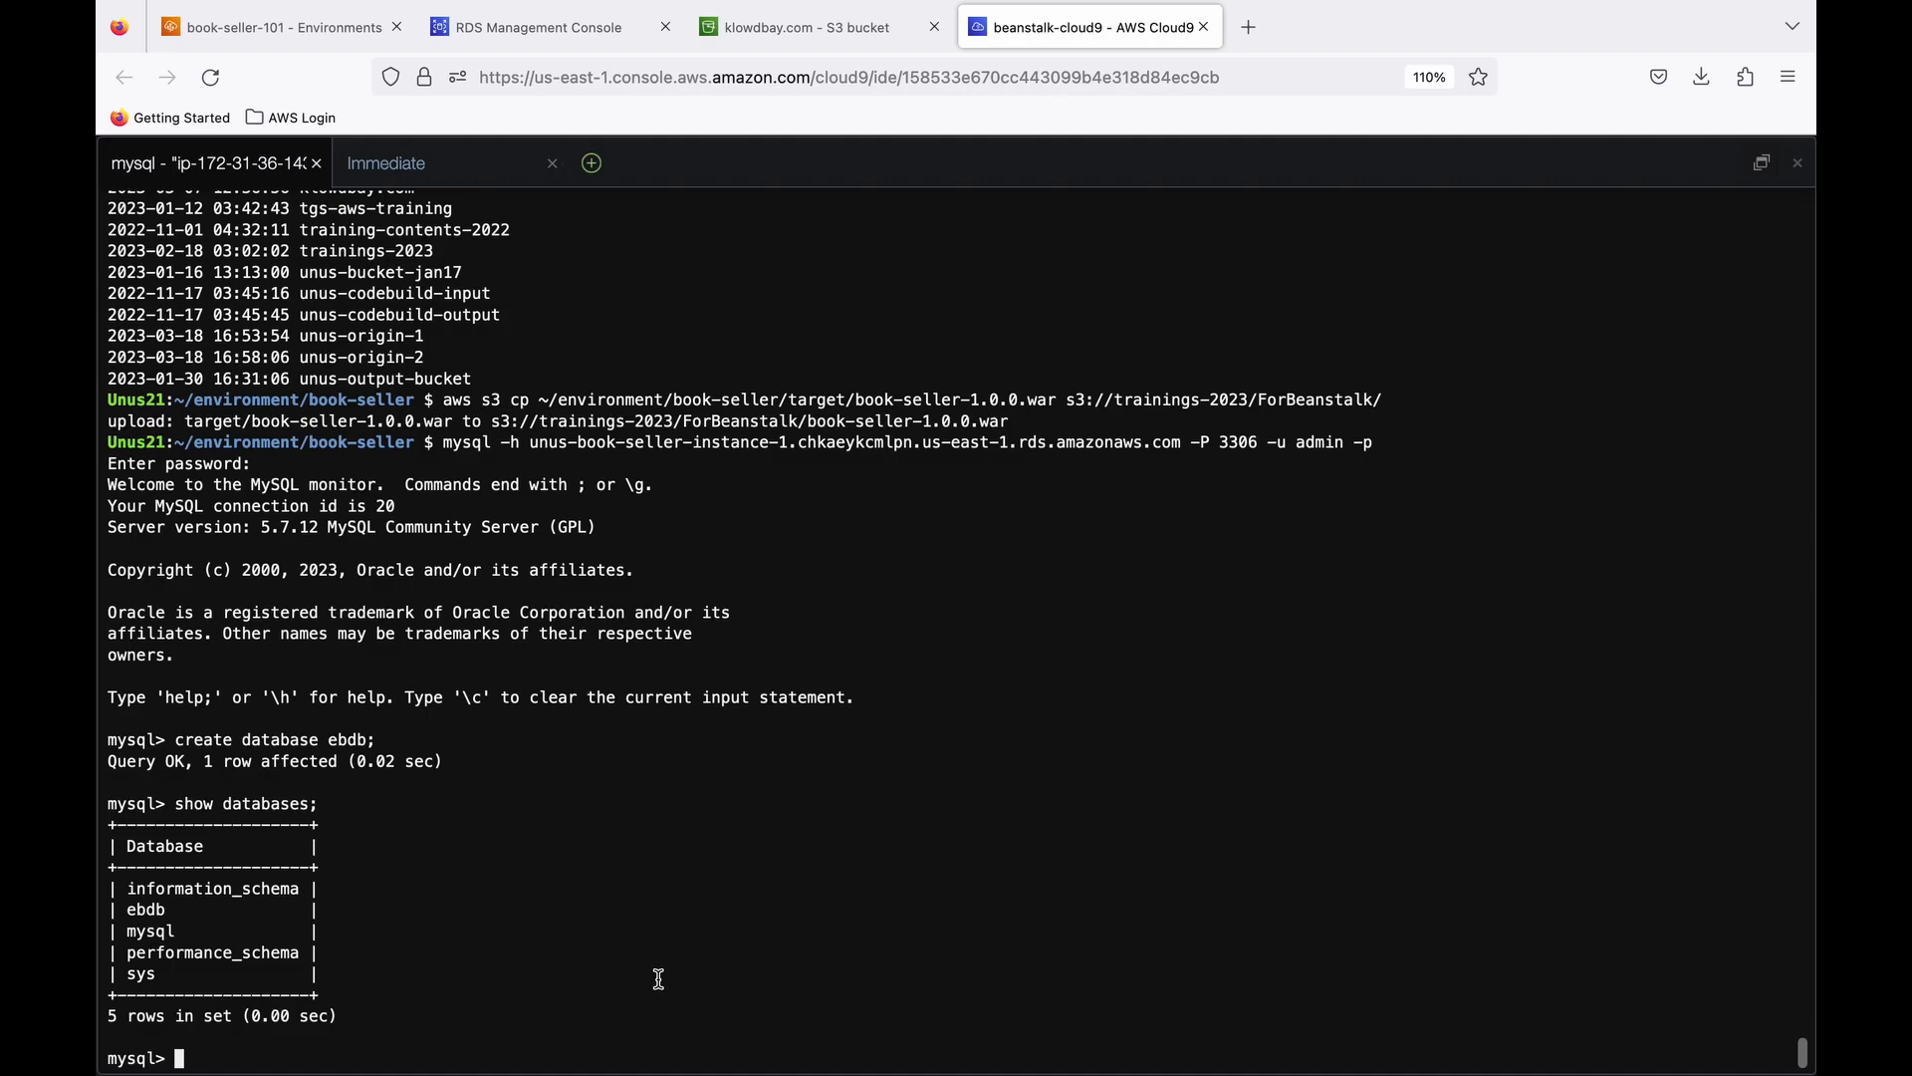
- Switch to ebdb and create InnoDB table books with book_id INT auto_increment primary key, title VARCHAR(250) NOT NULL, author VARCHAR(50), Price FLOAT, Qty INT
type("use ebdb")
key("Return")
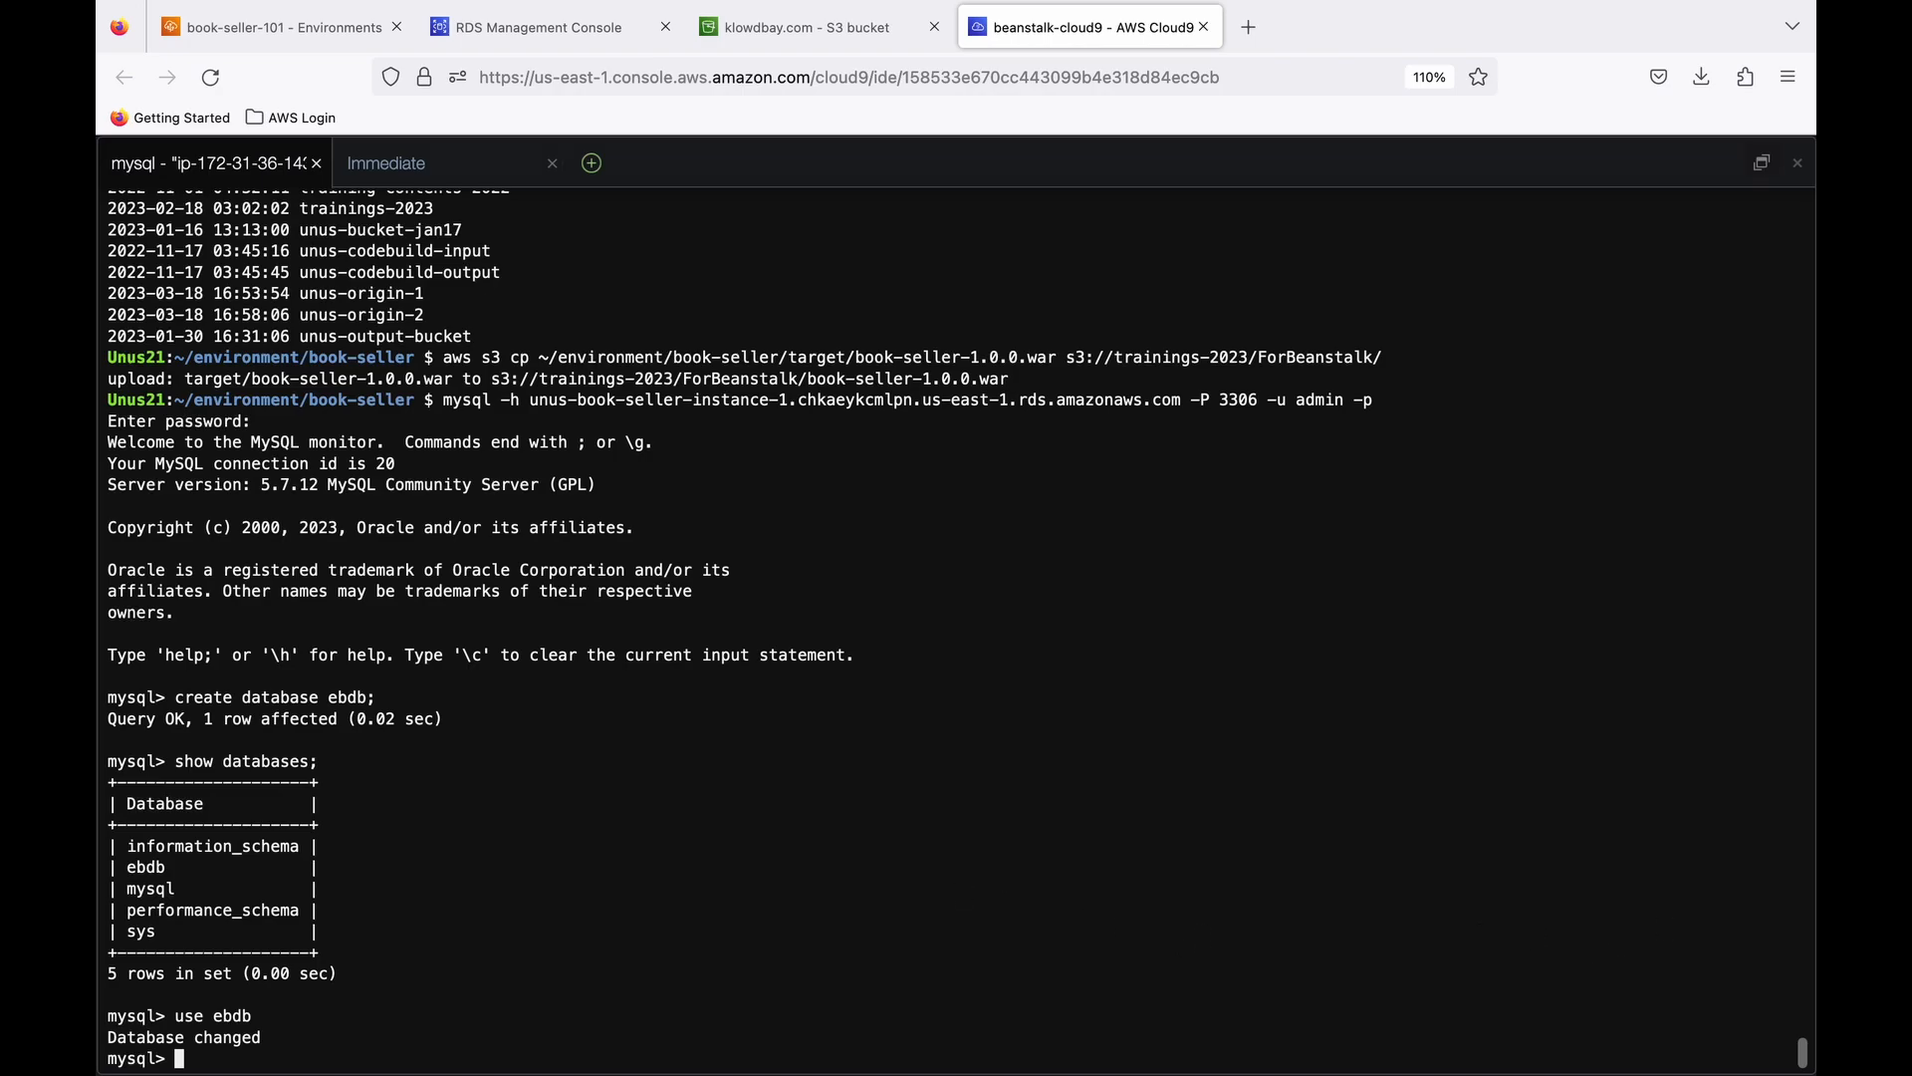
key("super+v")
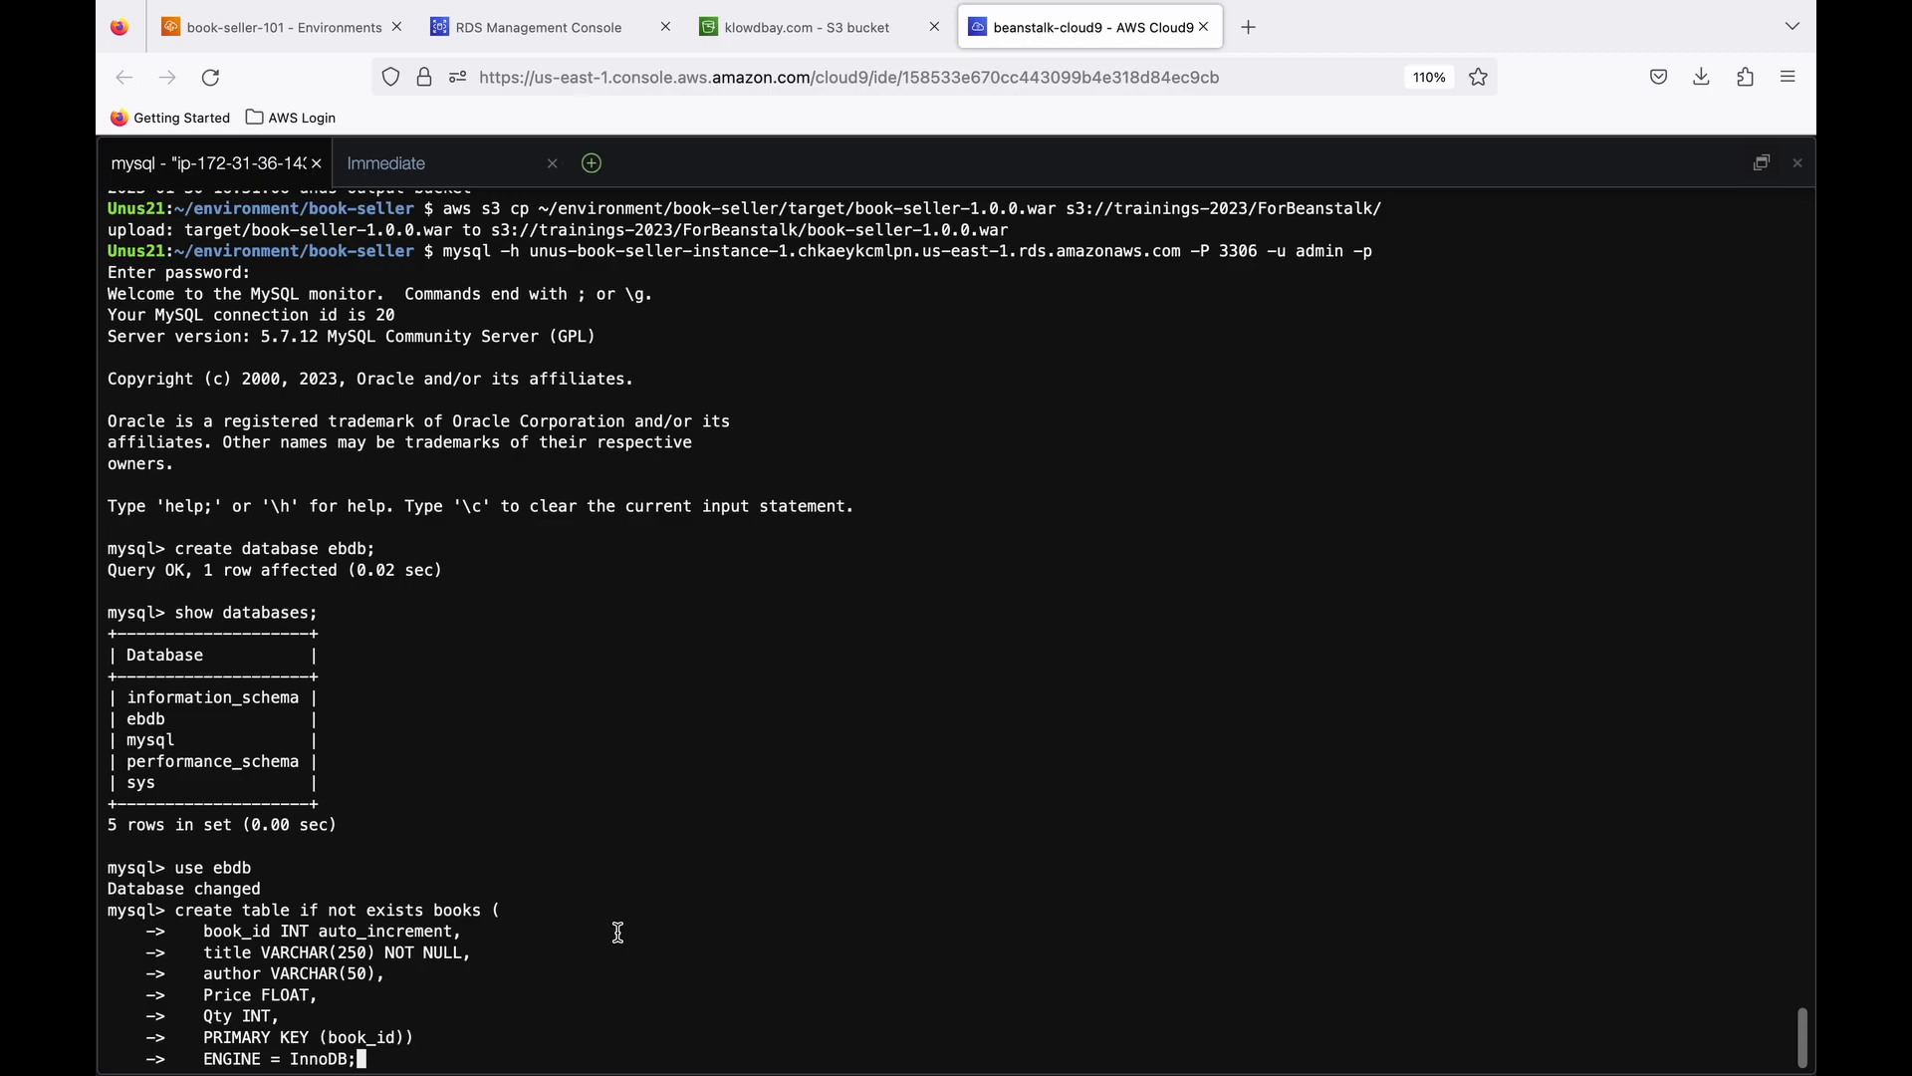
key("Return")
- List the tables in ebdb and insert the nine prepared book records, IDs 1100 to 1115, into the books table
type("show tables;")
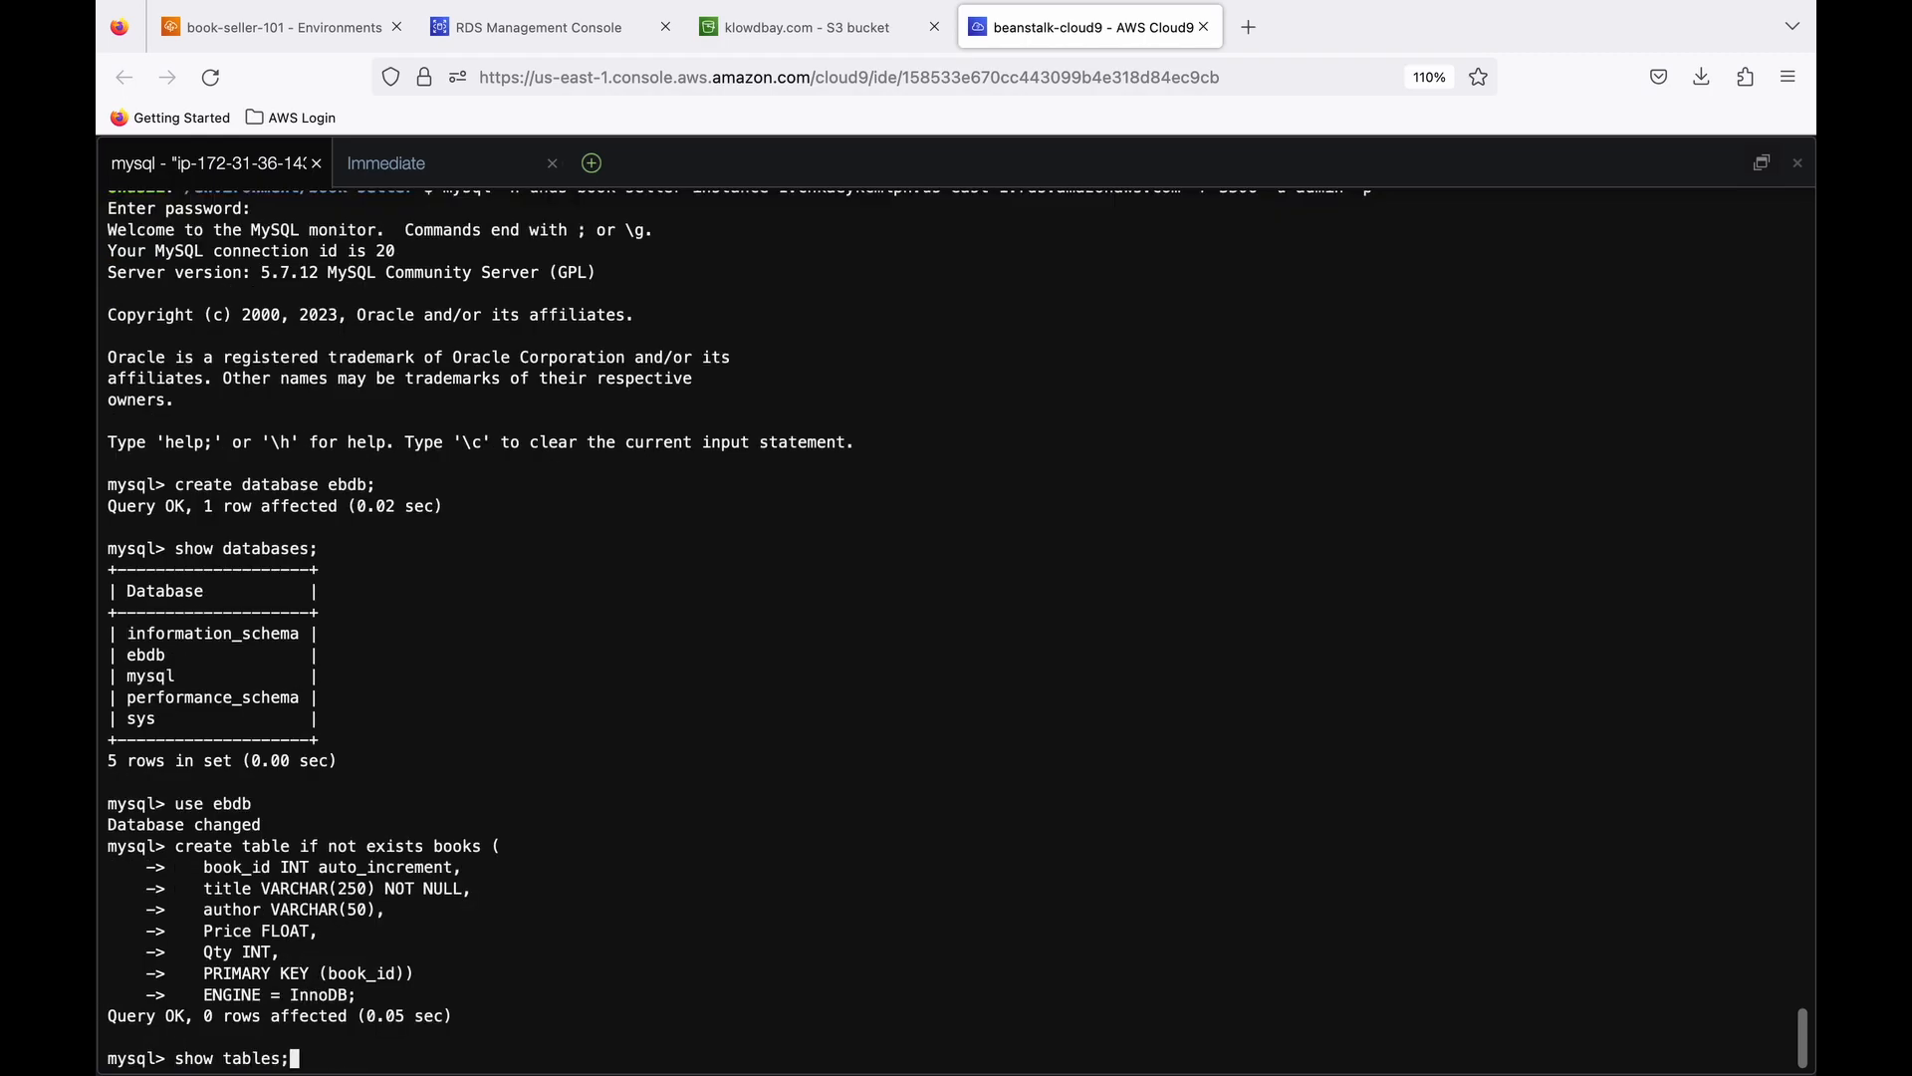
key("Return")
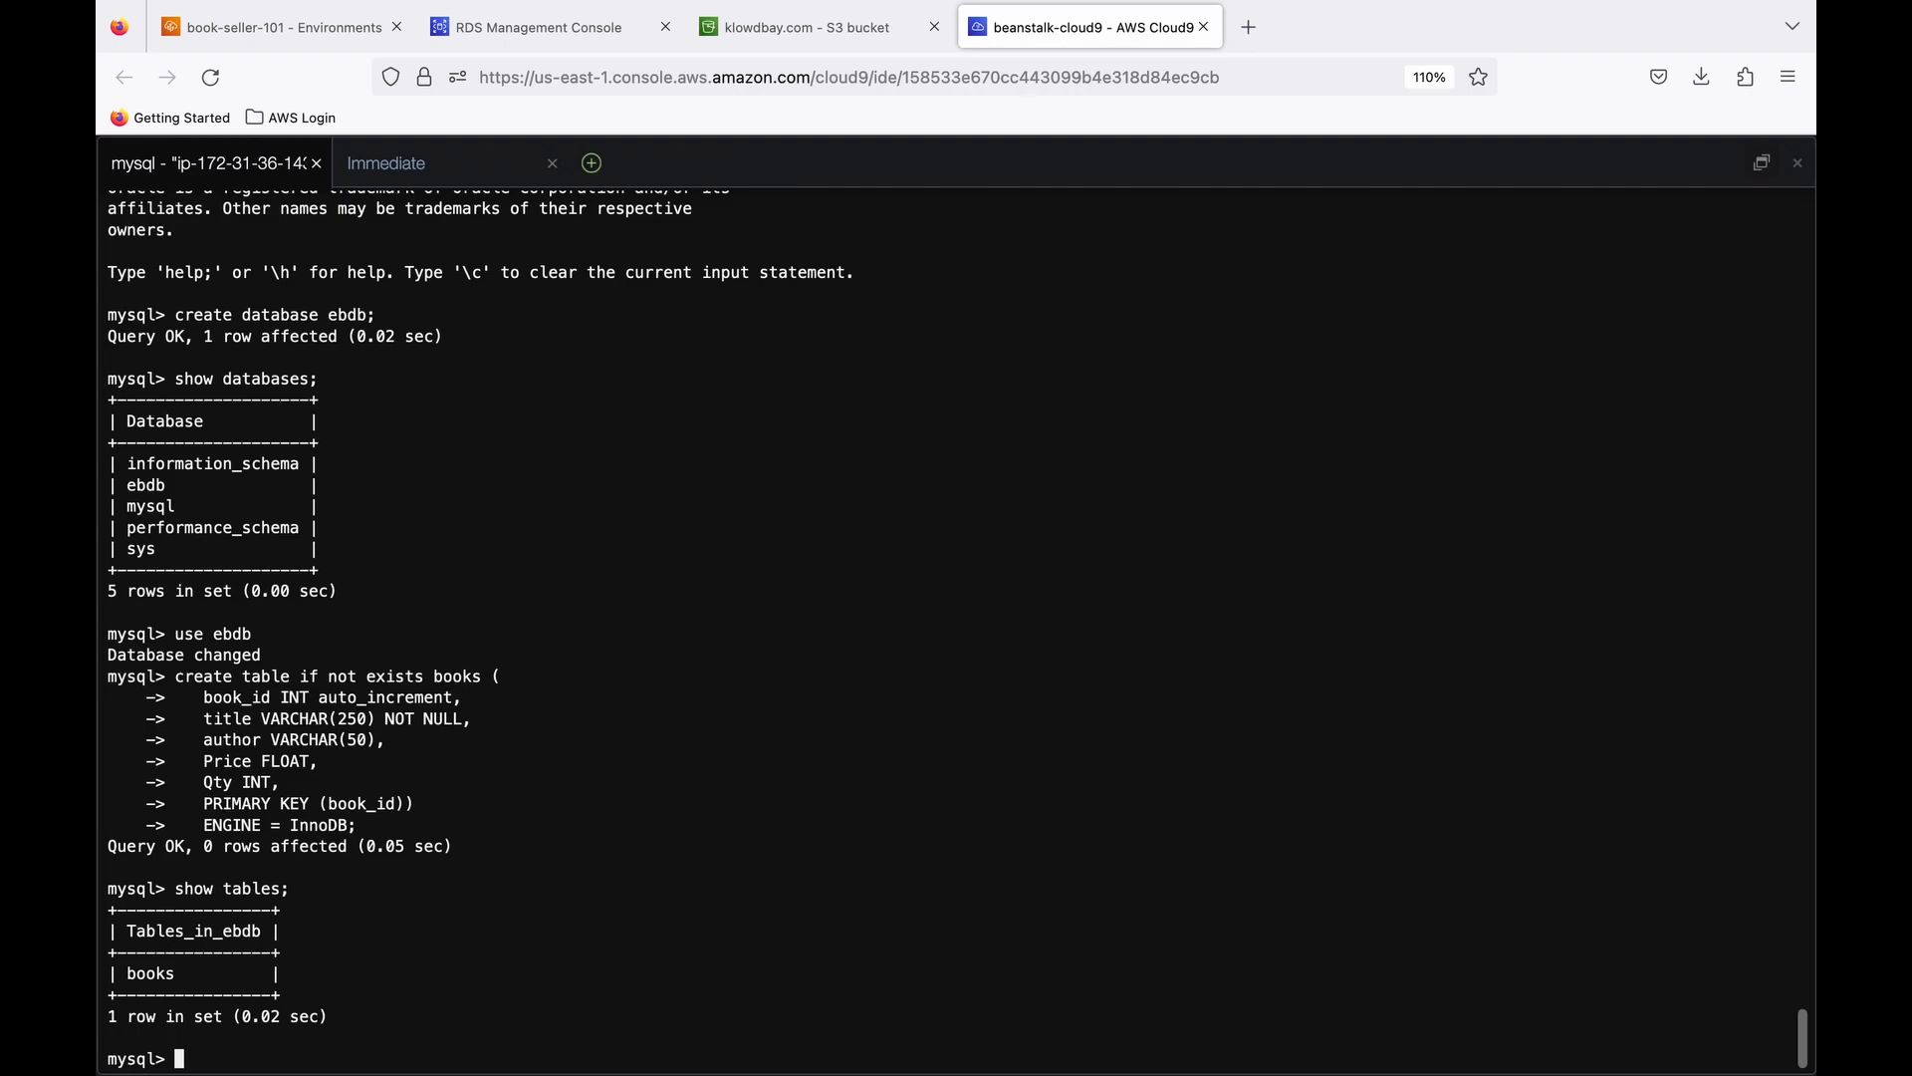
key("super+Tab")
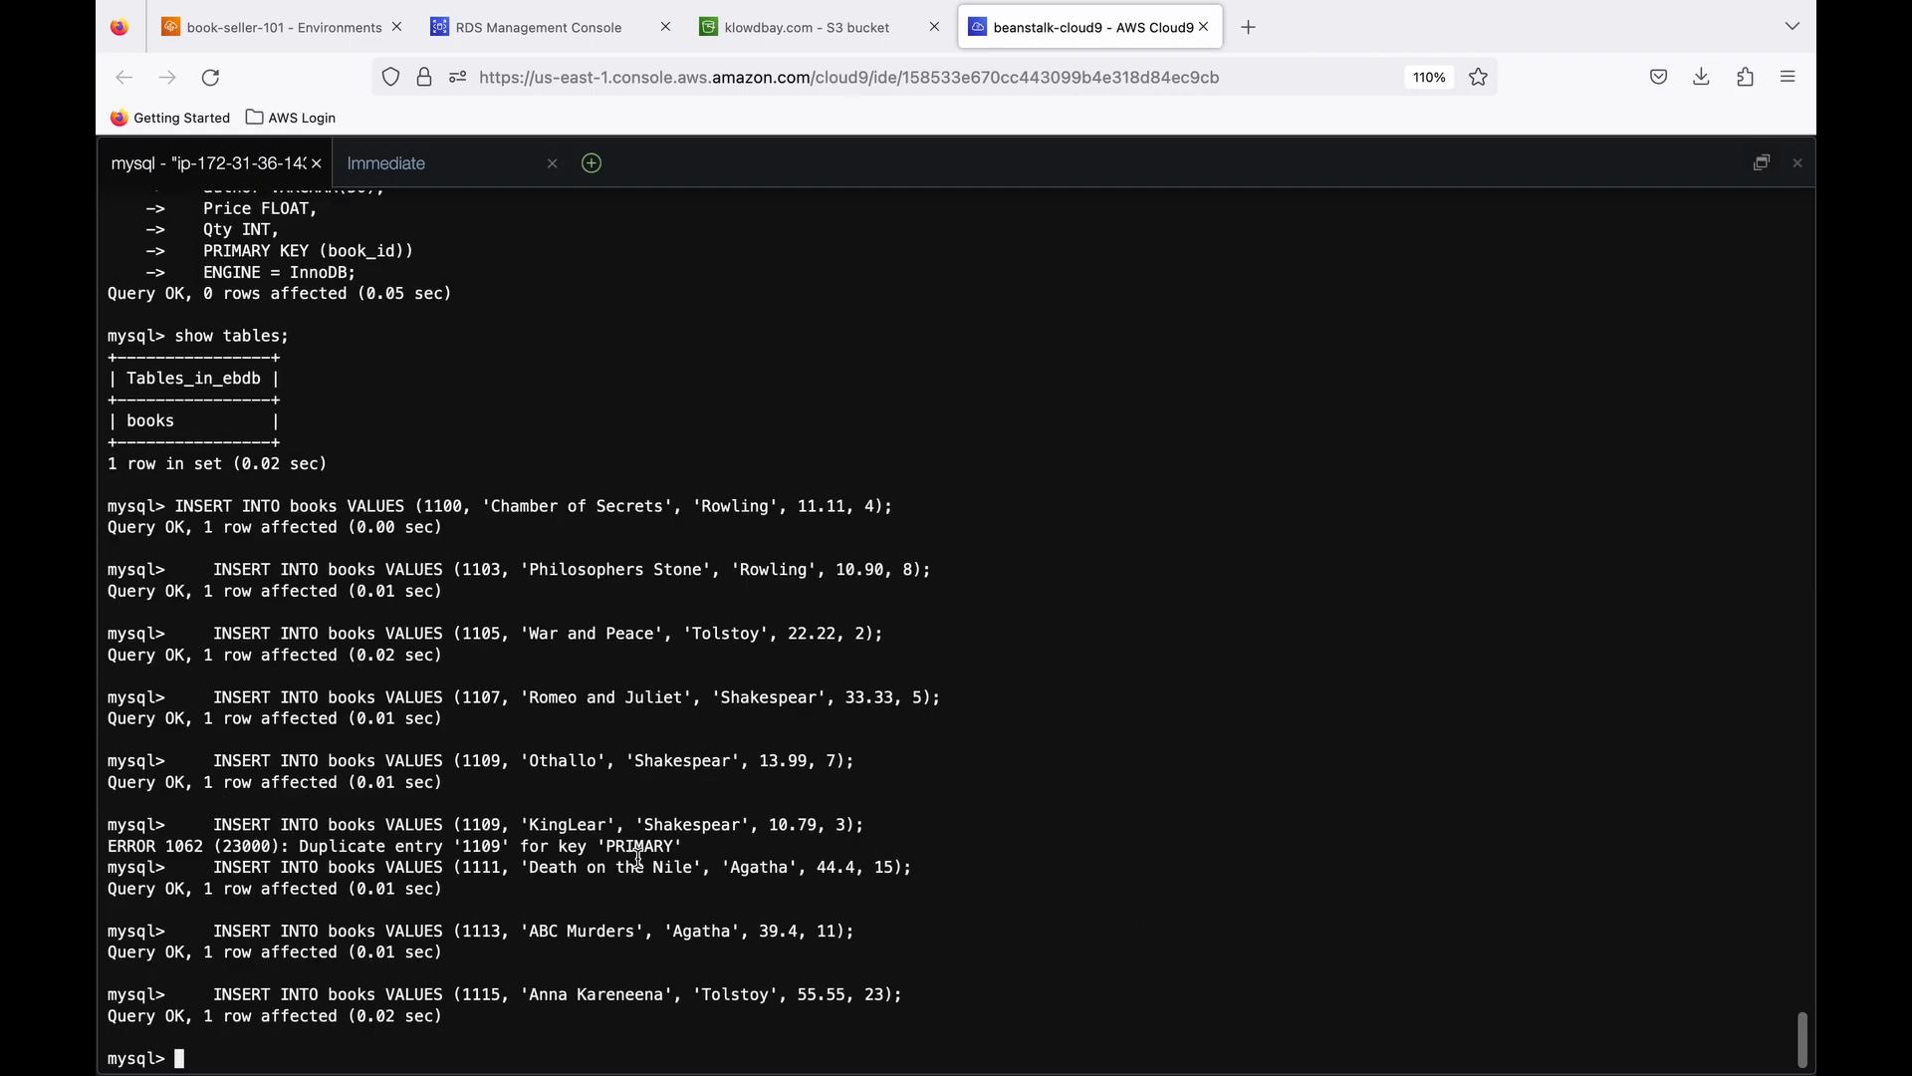
- Query all rows of the books table and exit the MySQL client
type("show")
key("BackSpace")
key("BackSpace")
key("BackSpace")
key("BackSpace")
key("BackSpace")
type("select * from books")
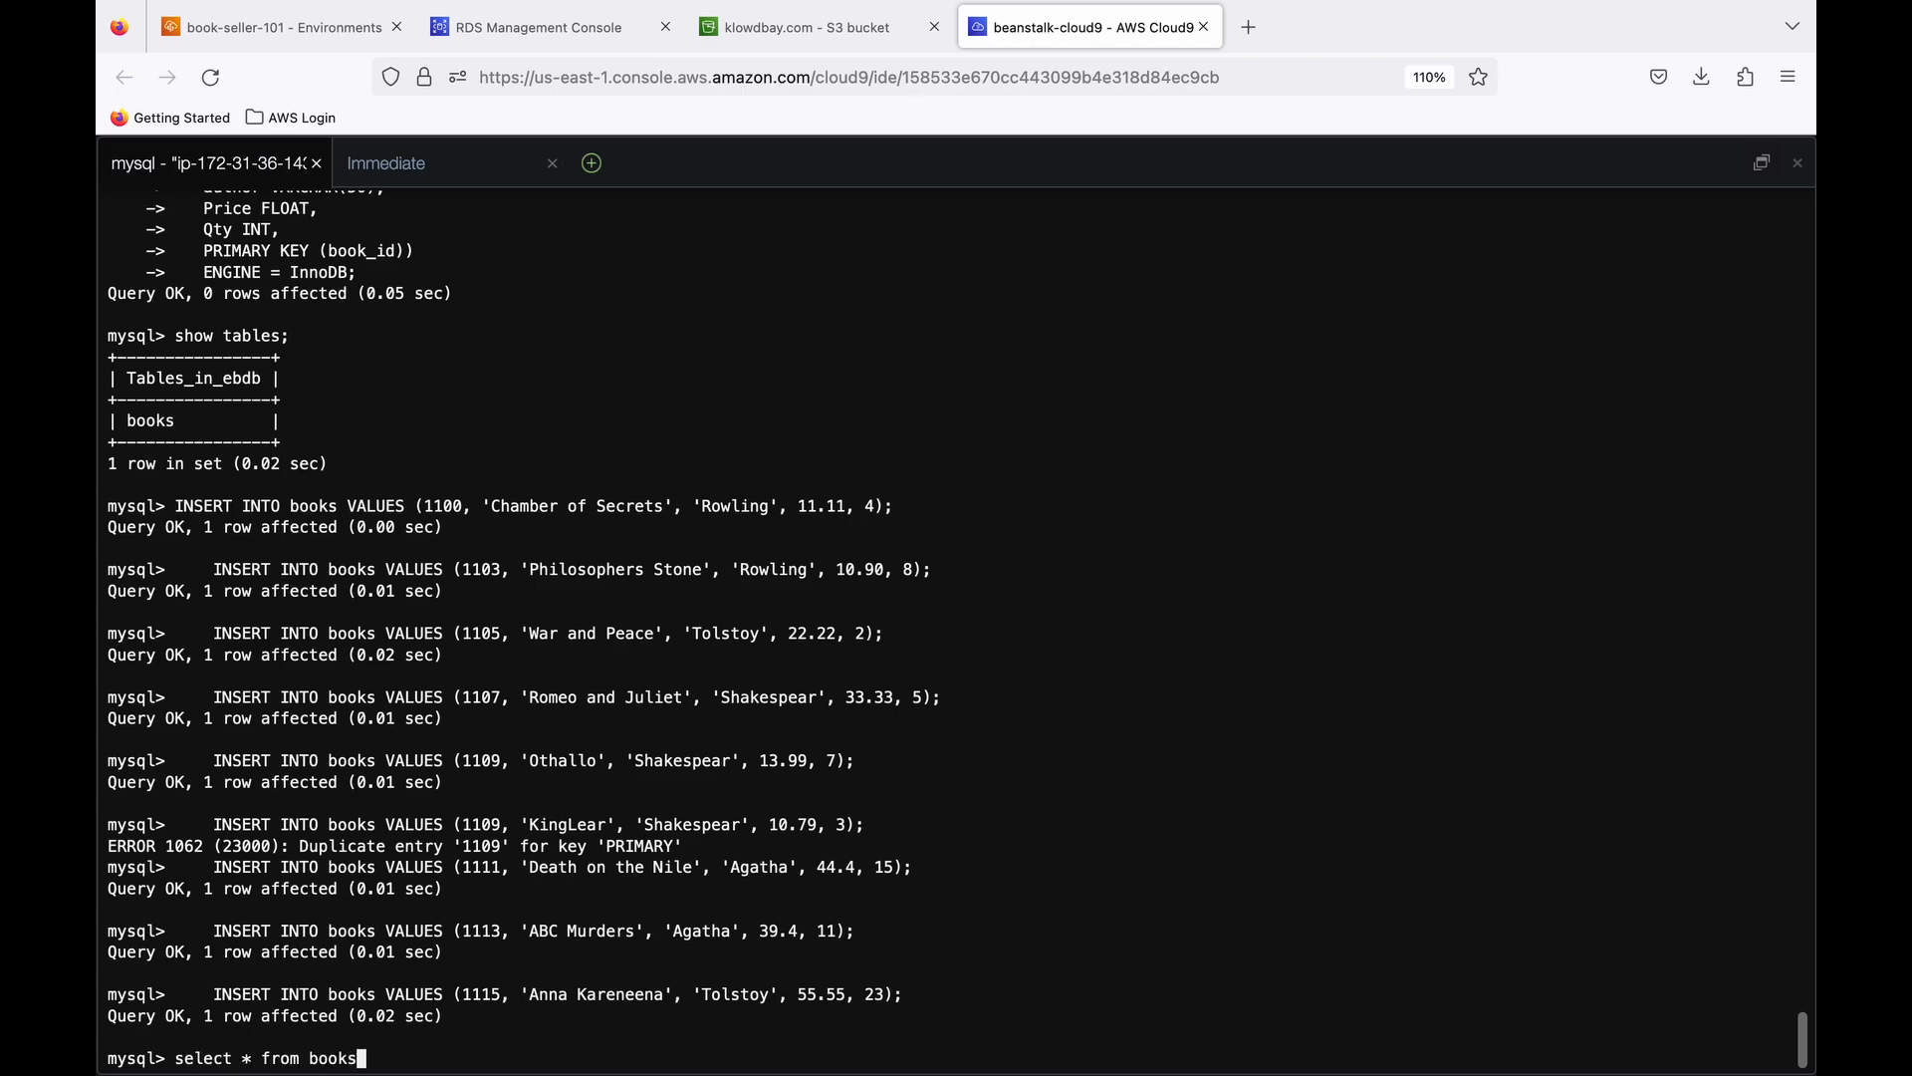
key("Return")
type(";")
key("Return")
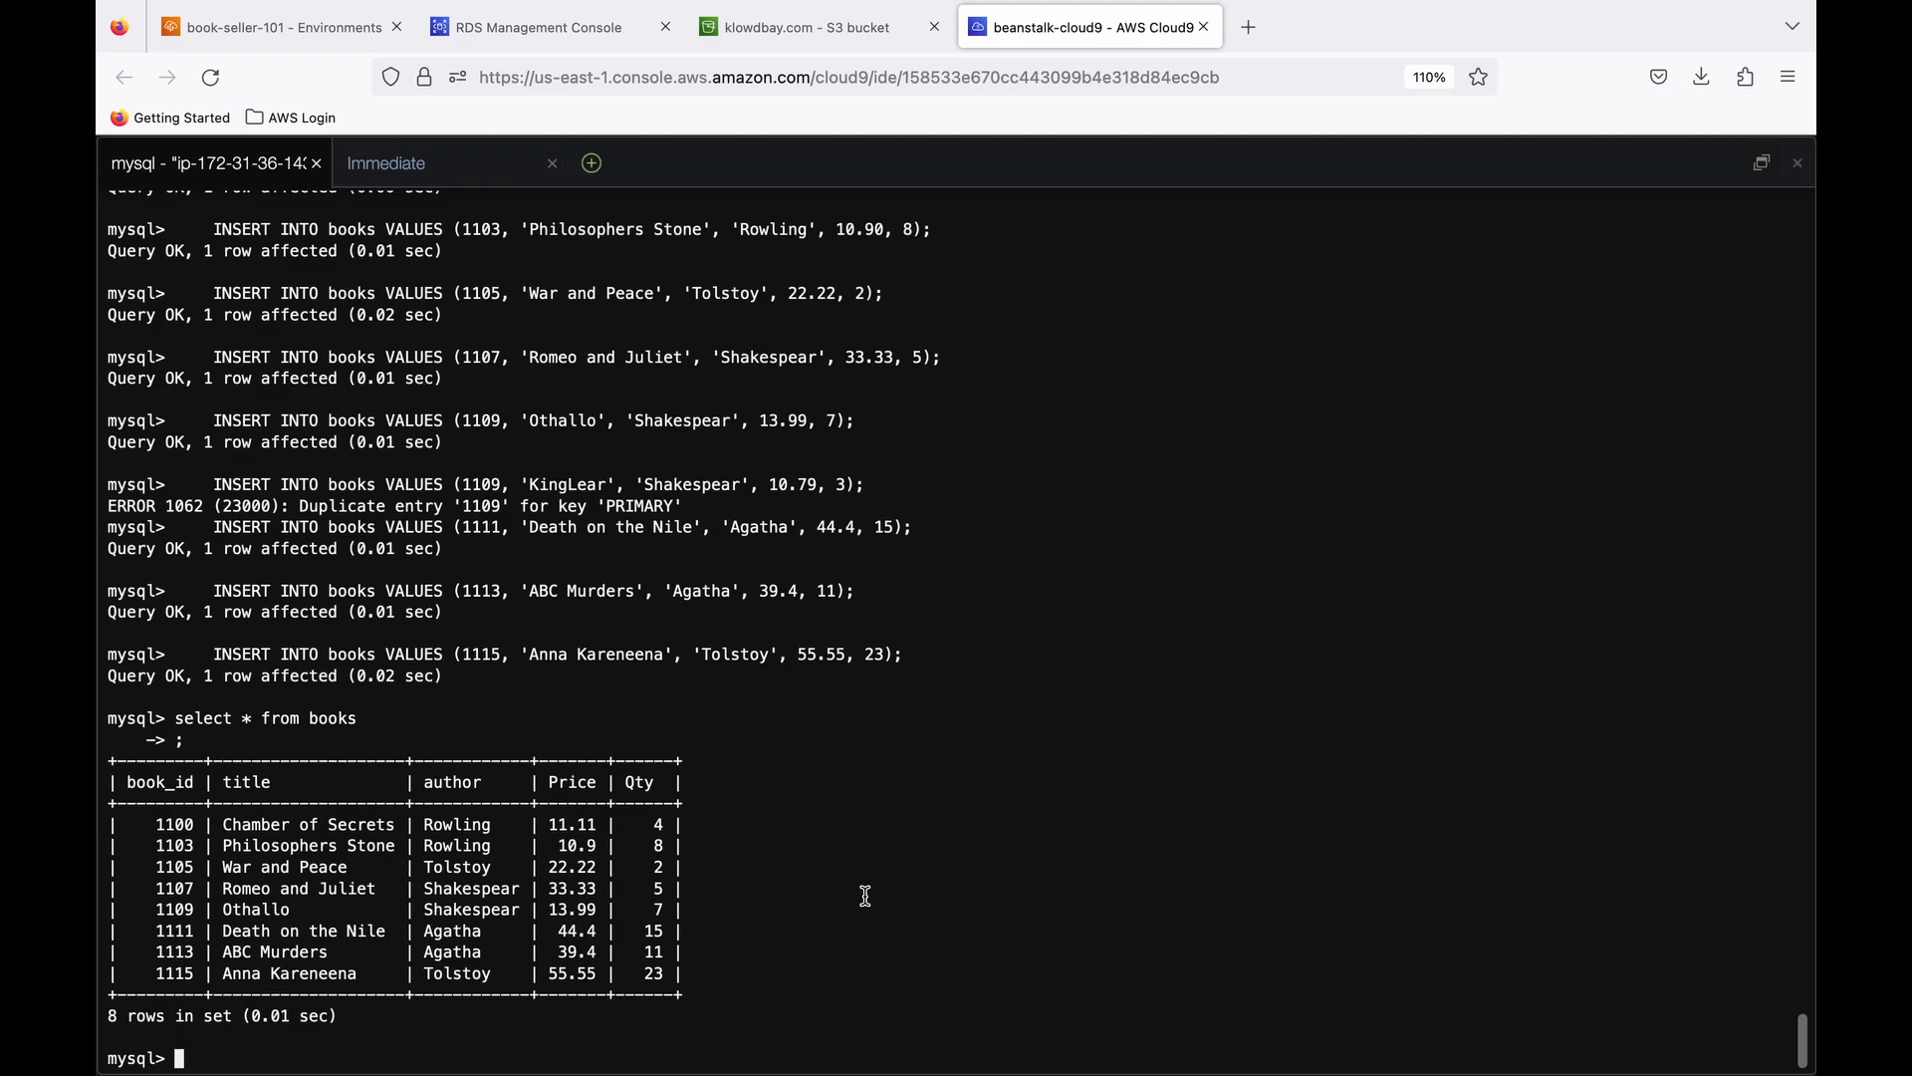
type("exit;")
key("Return")
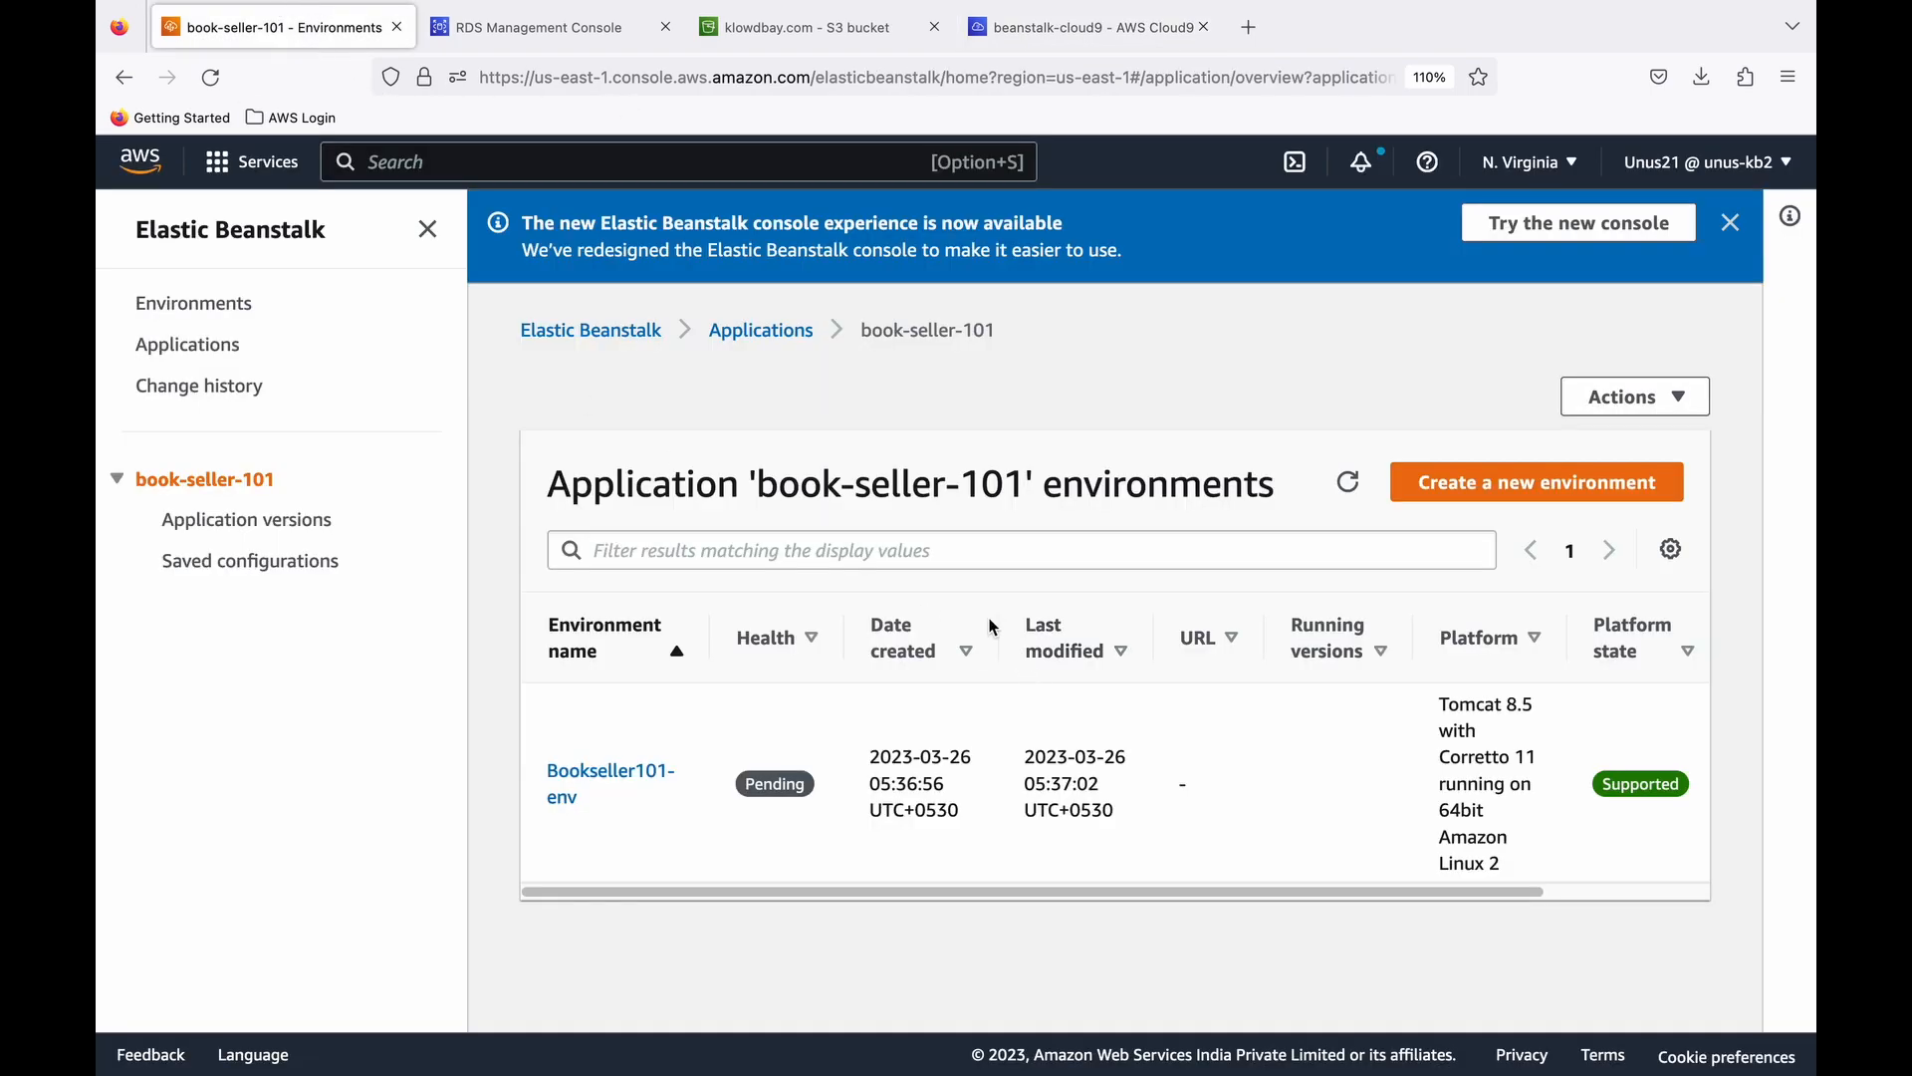
- In the Elastic Beanstalk console, refresh the environment status and open the Bookseller101-env URL in a separate browser tab
left_click(1348, 483)
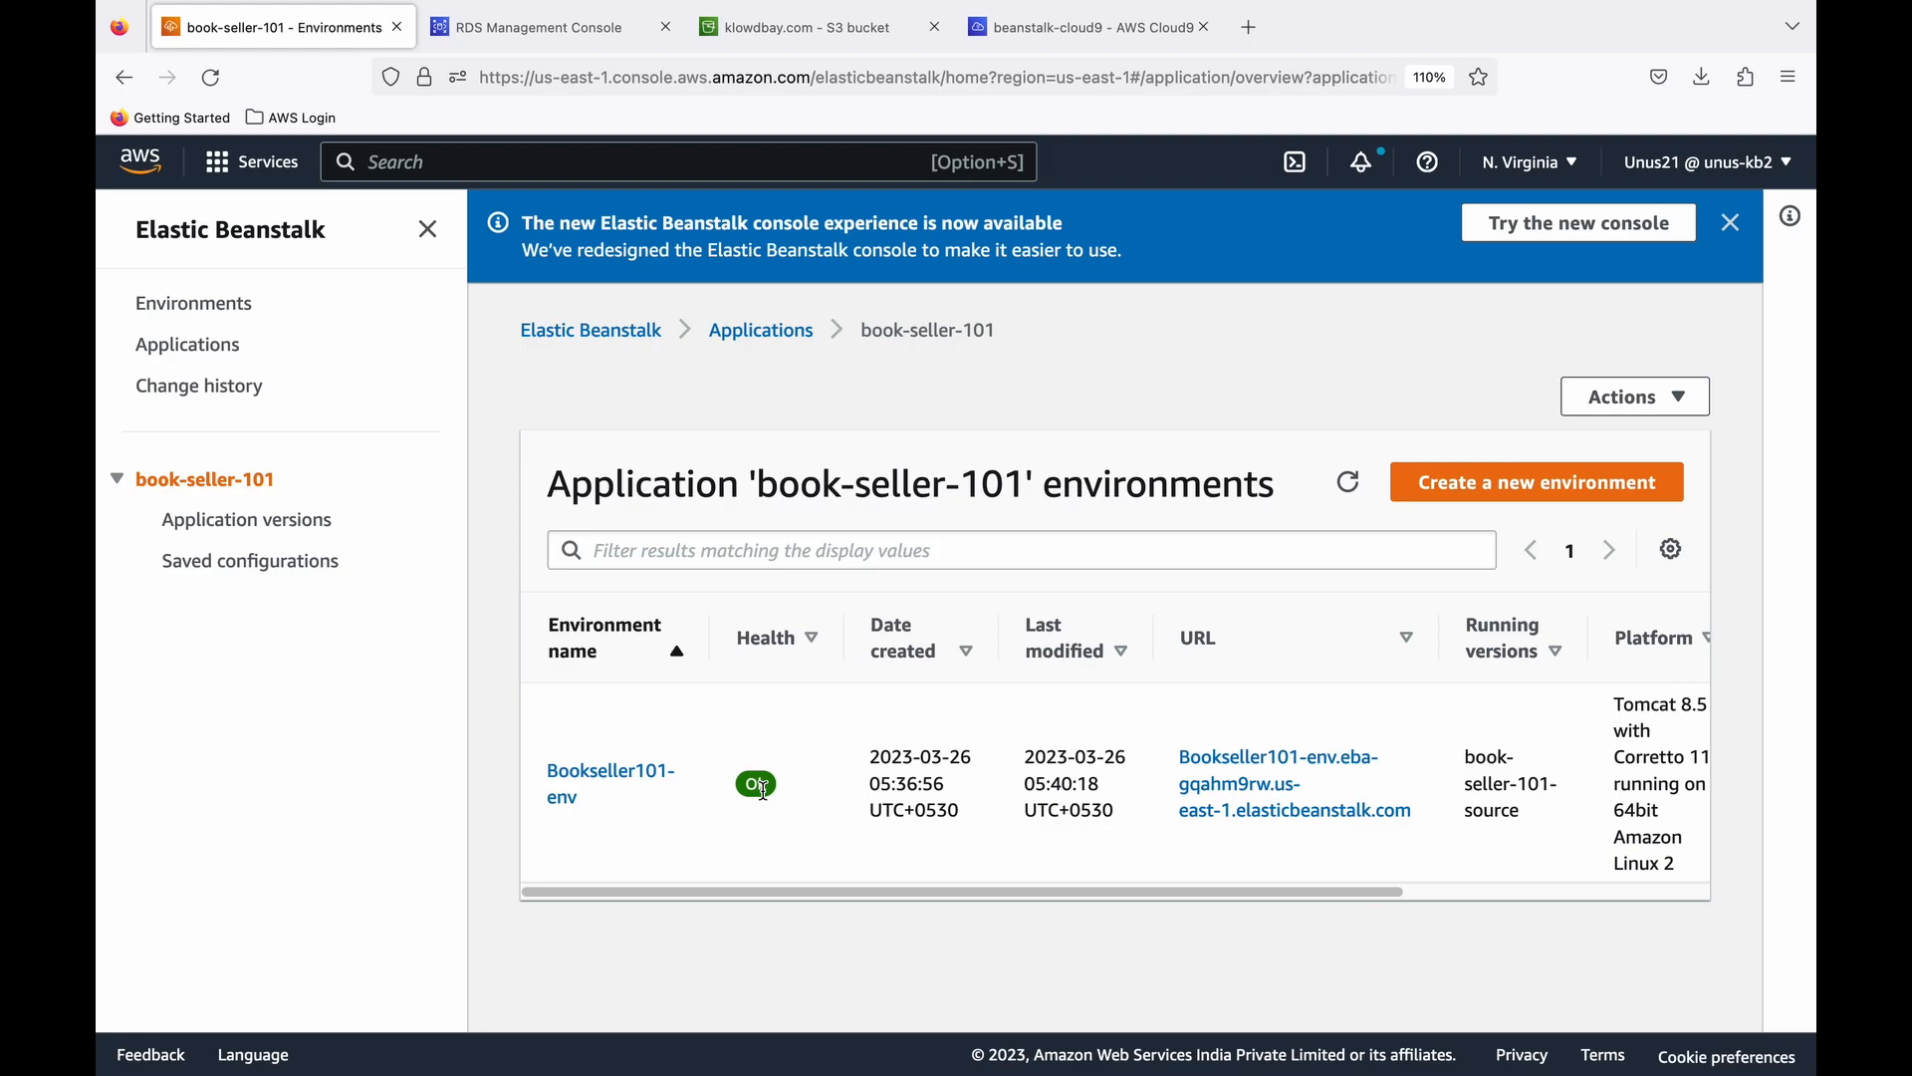
left_click(195, 303)
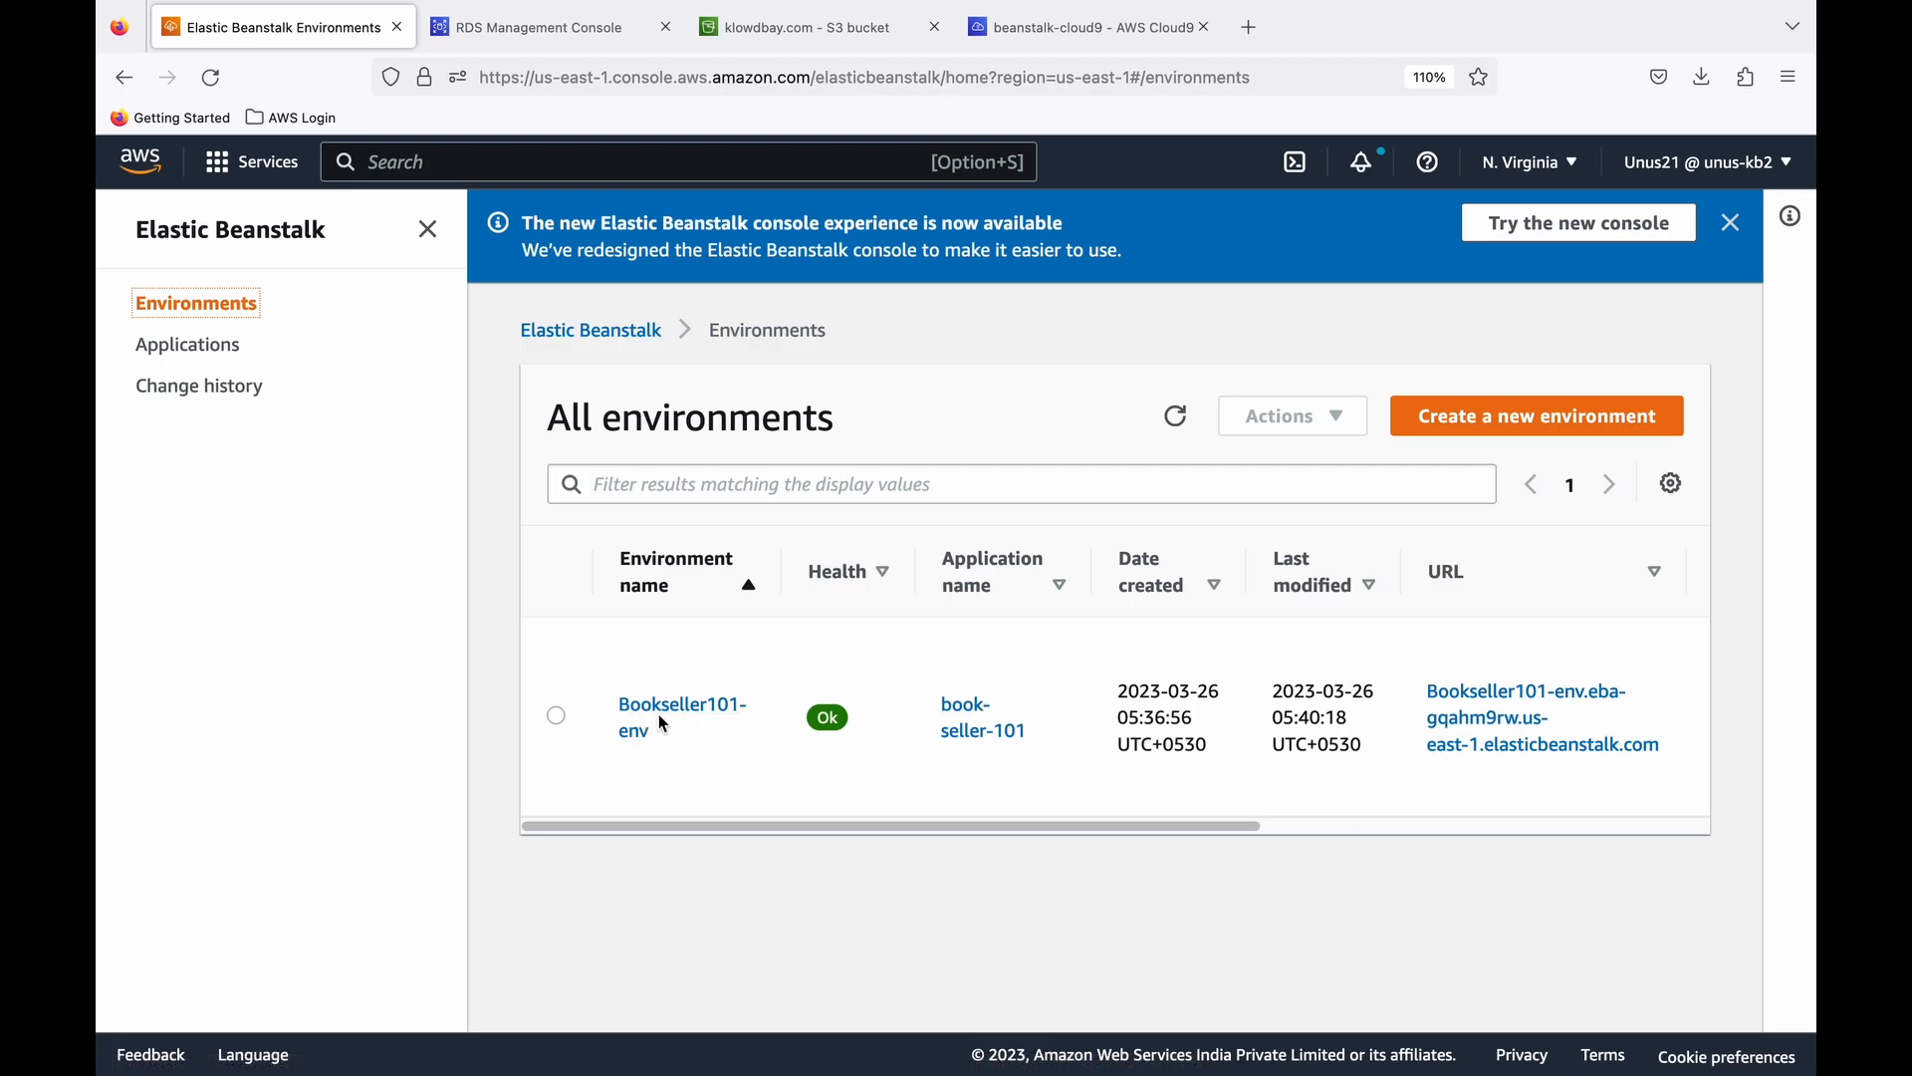
scroll(1315, 827, "right", 3)
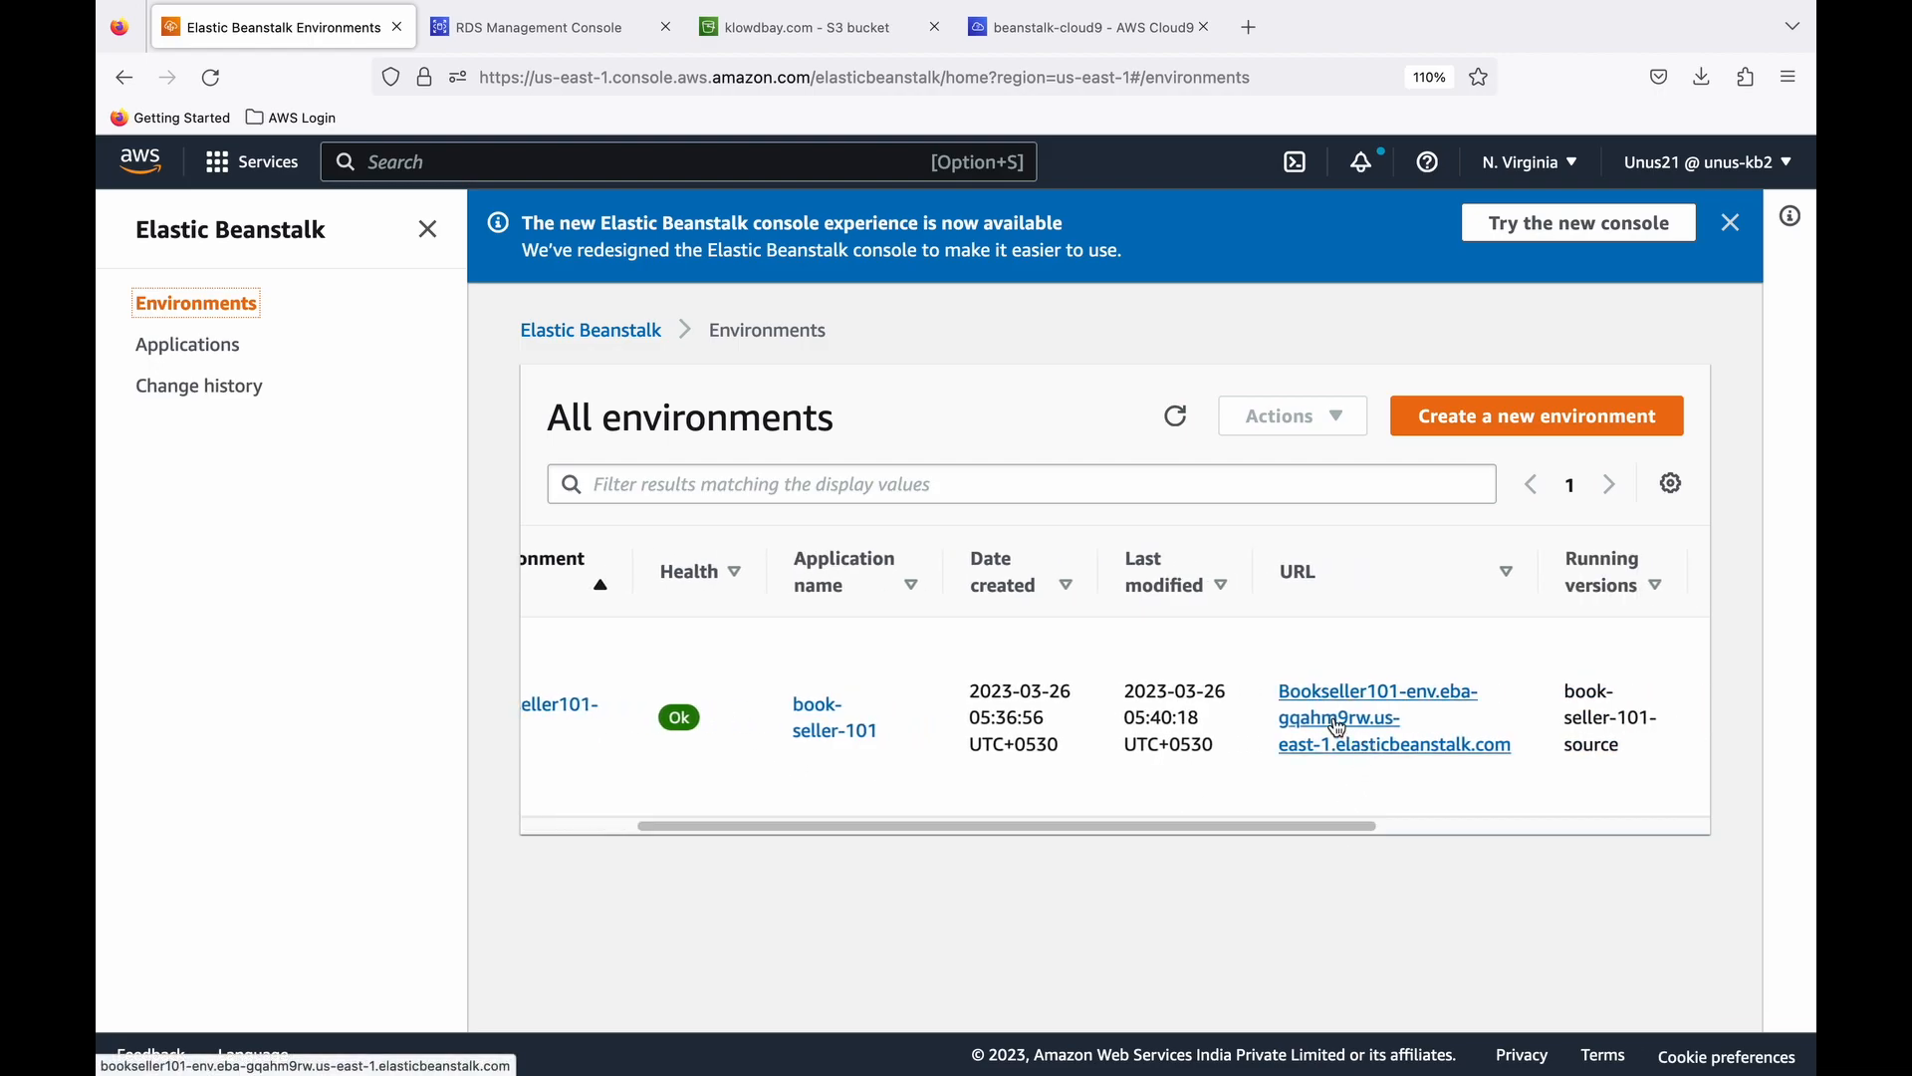
right_click(1345, 733)
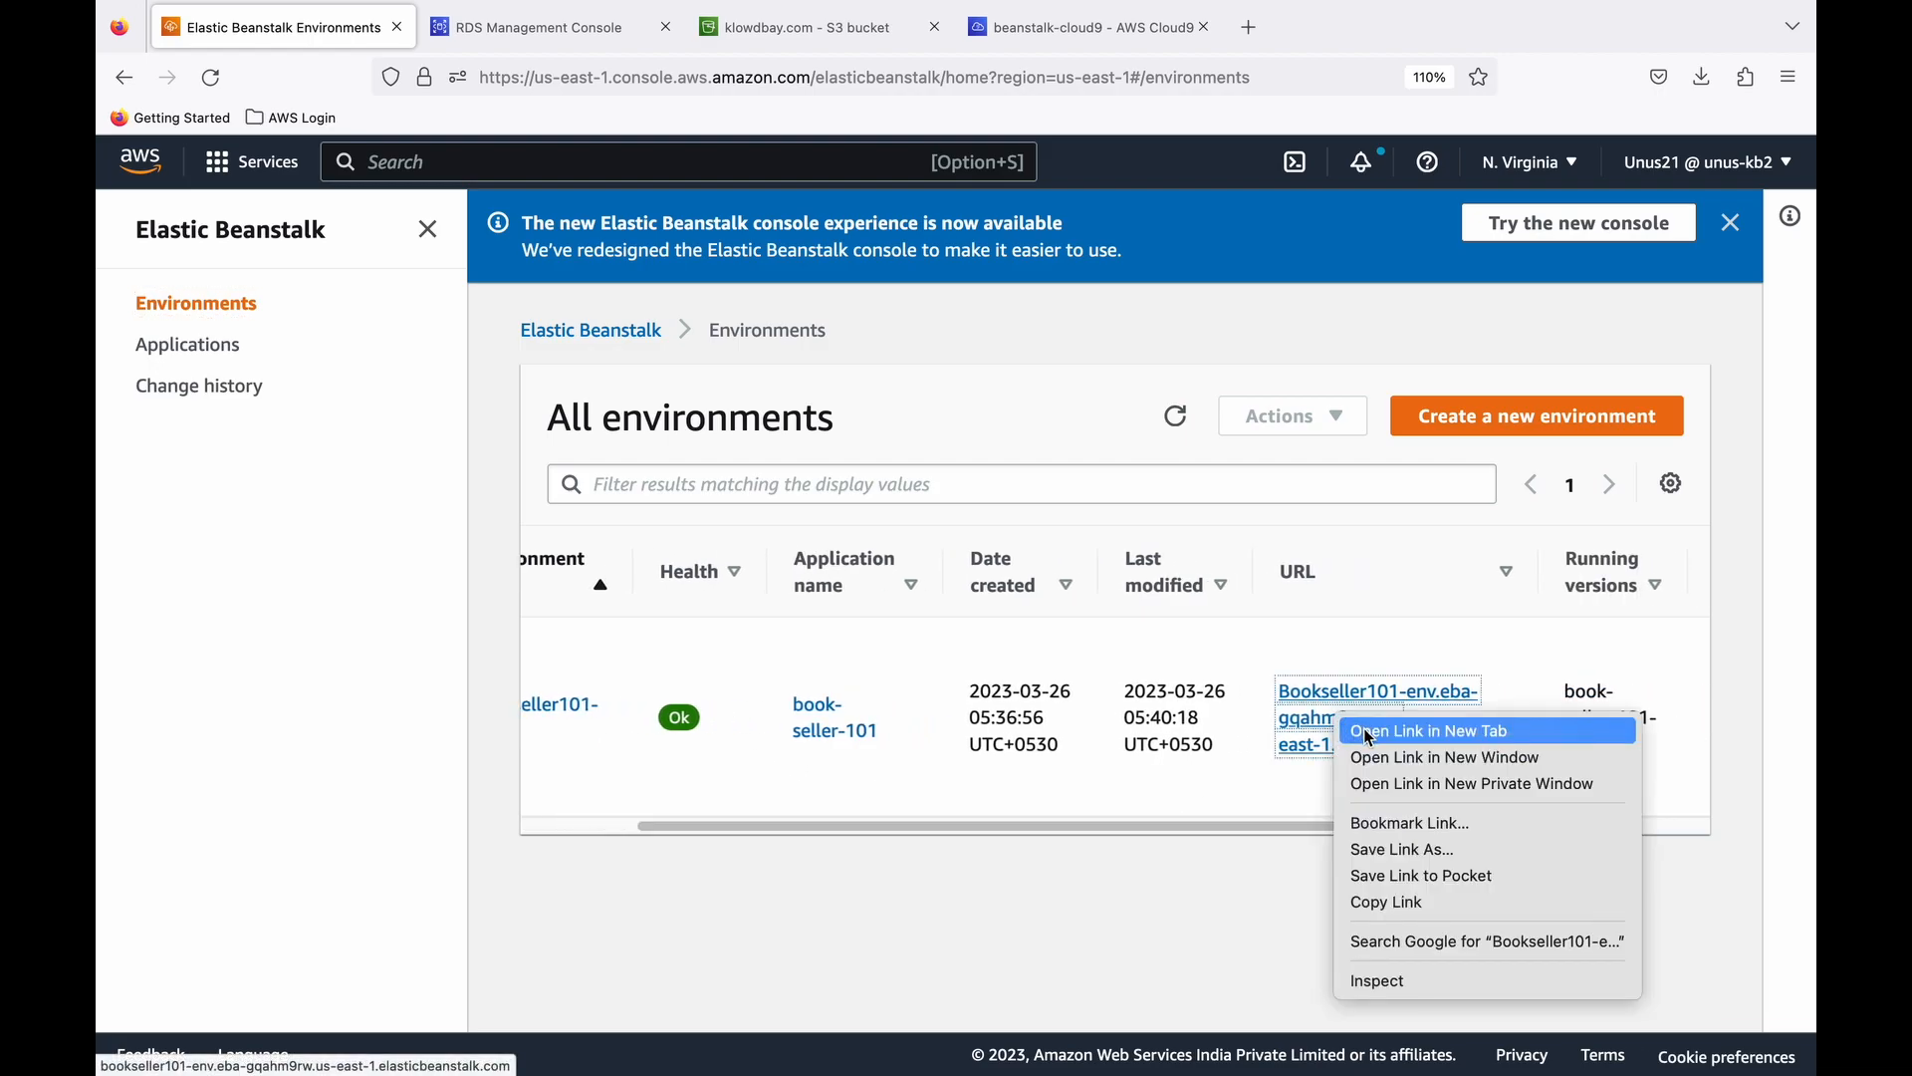
left_click(1370, 735)
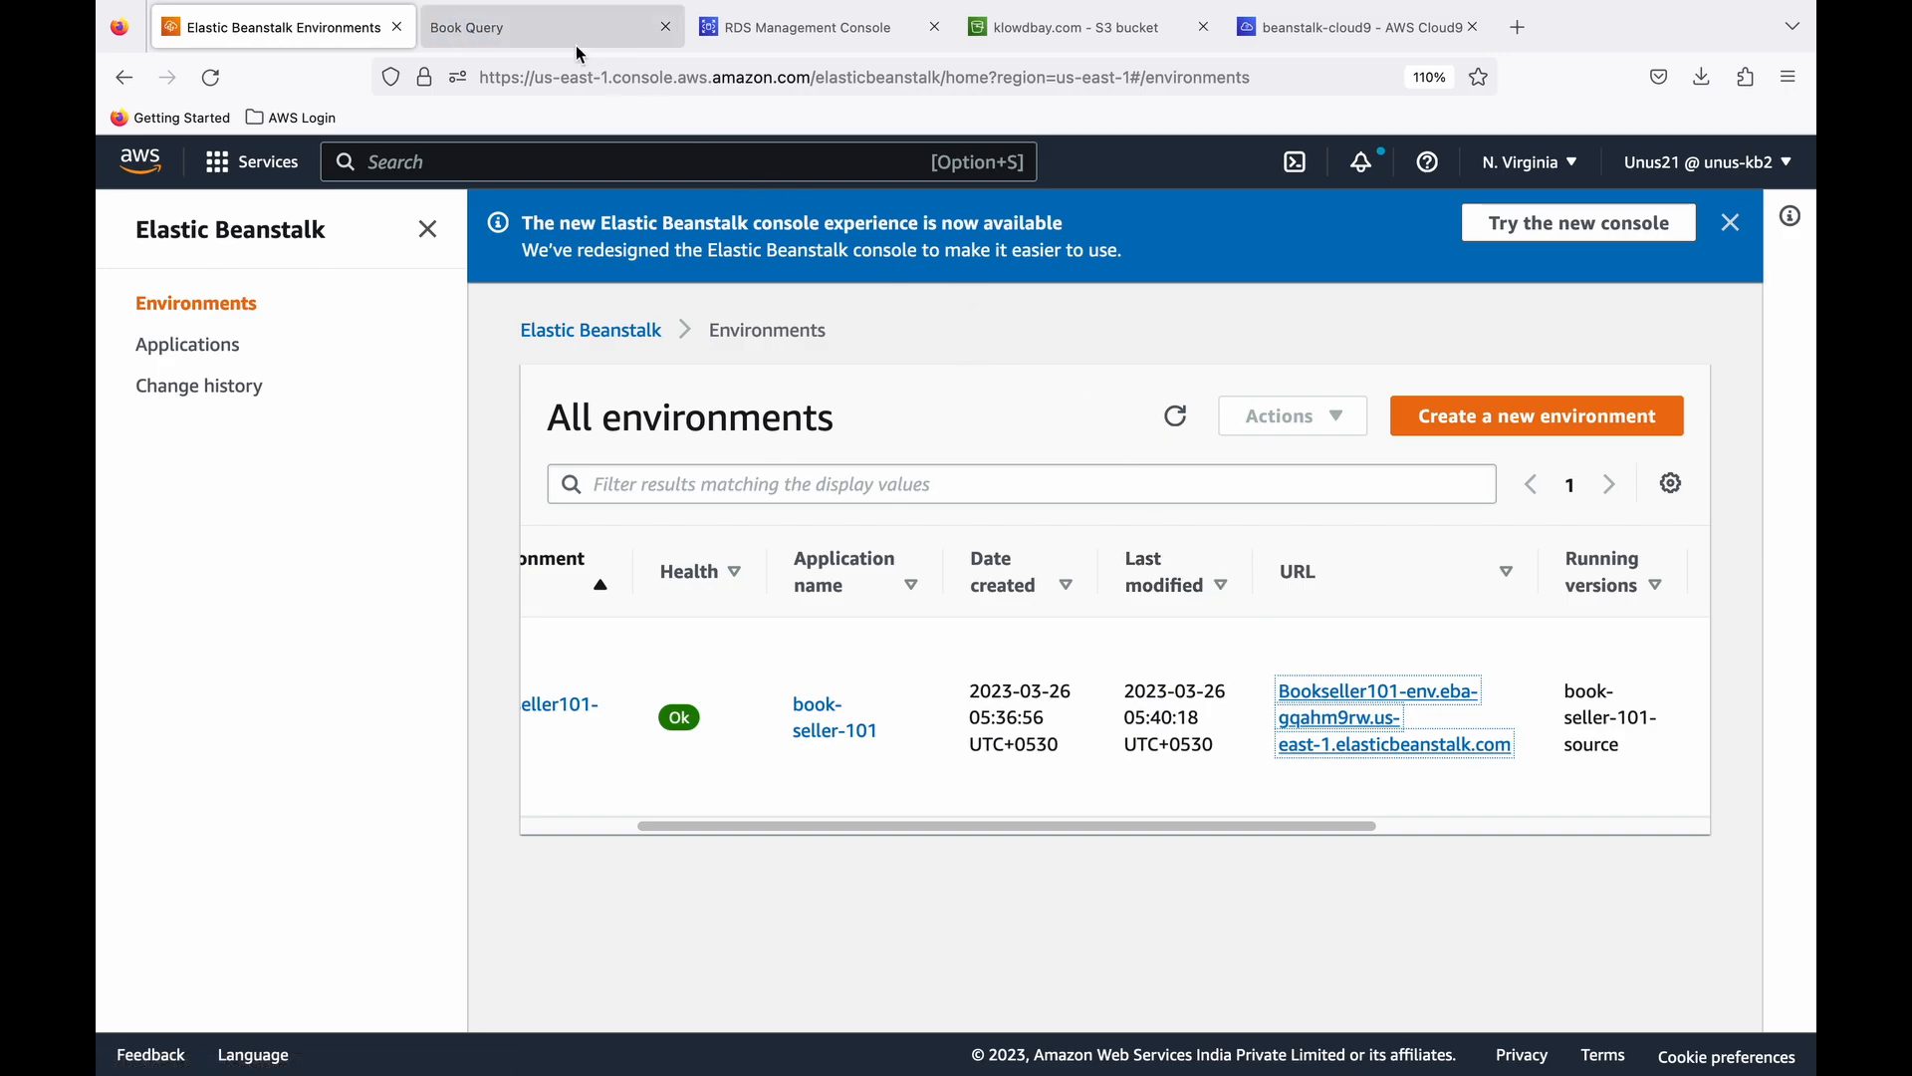
left_click(555, 34)
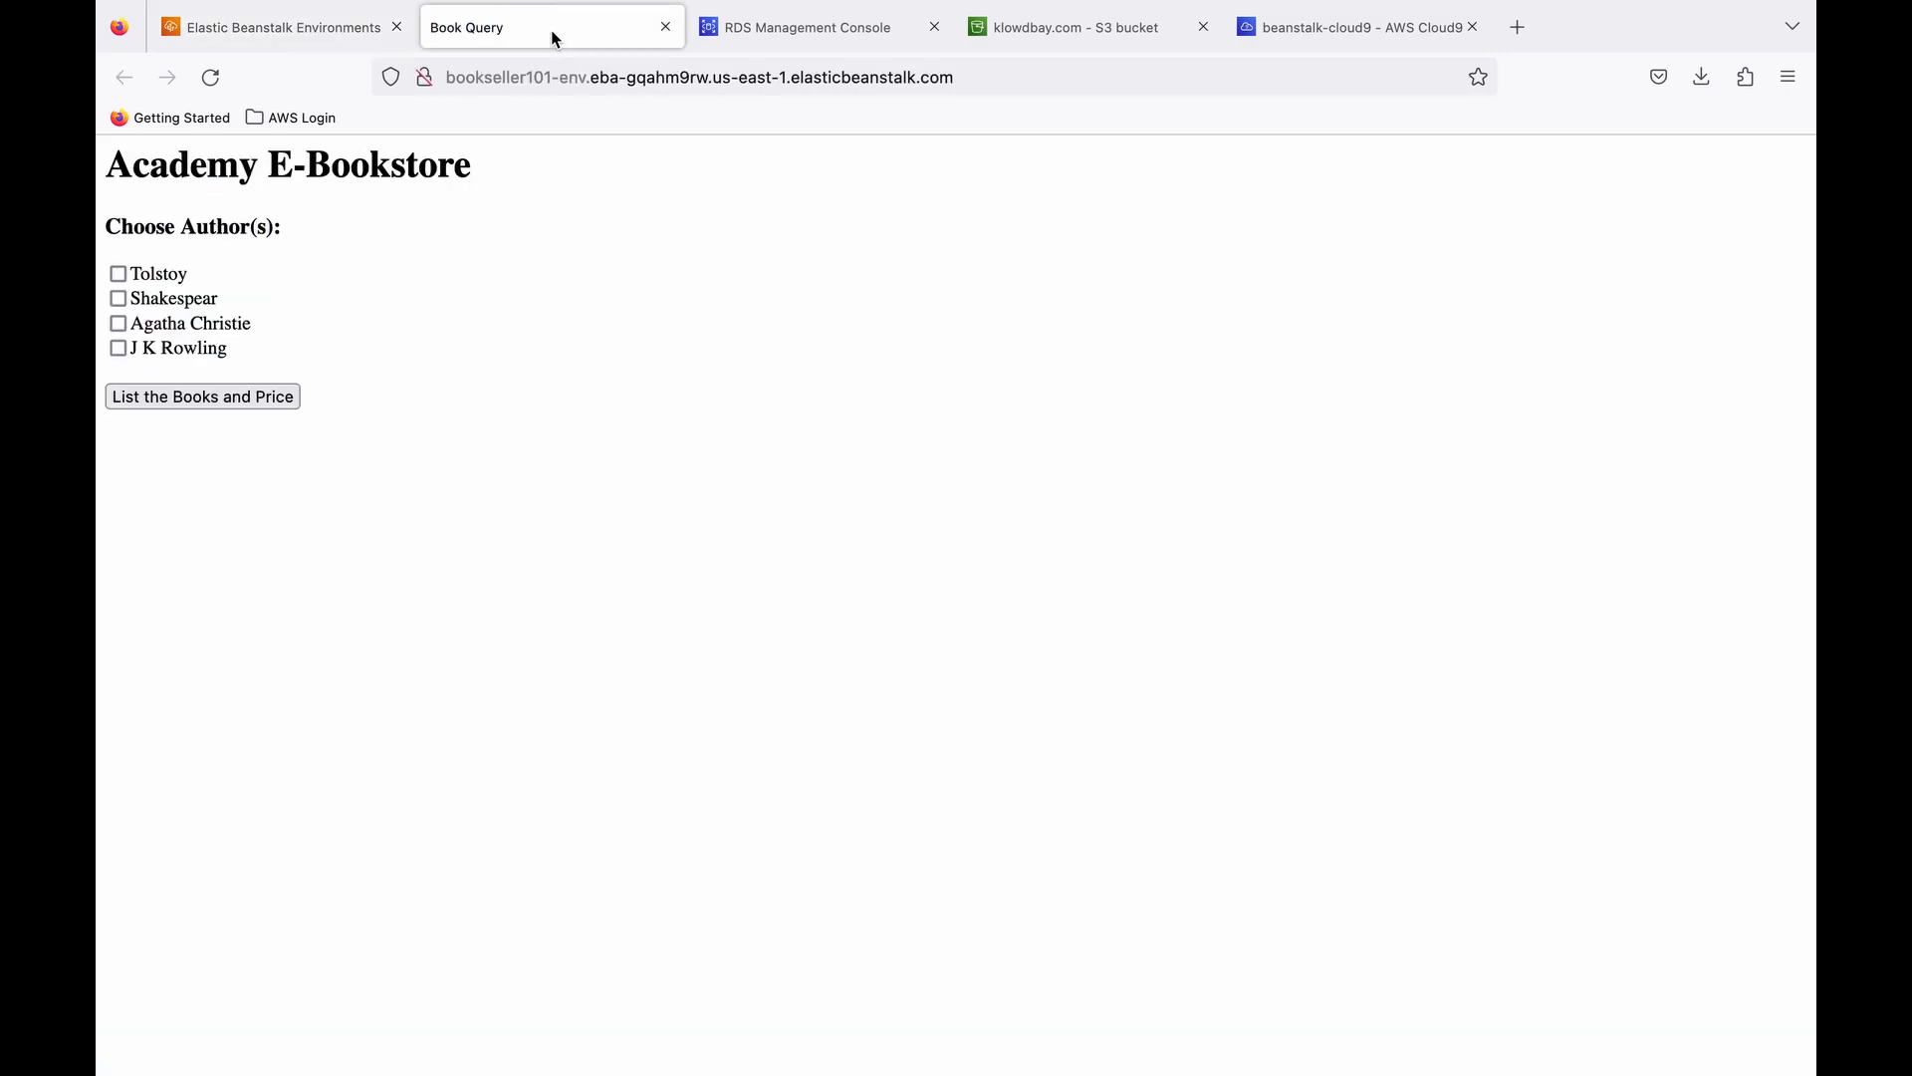
- Back in the Elastic Beanstalk console, open the Bookseller101-env configuration and its Software category for editing
left_click(299, 34)
scroll(597, 820, "left", 3)
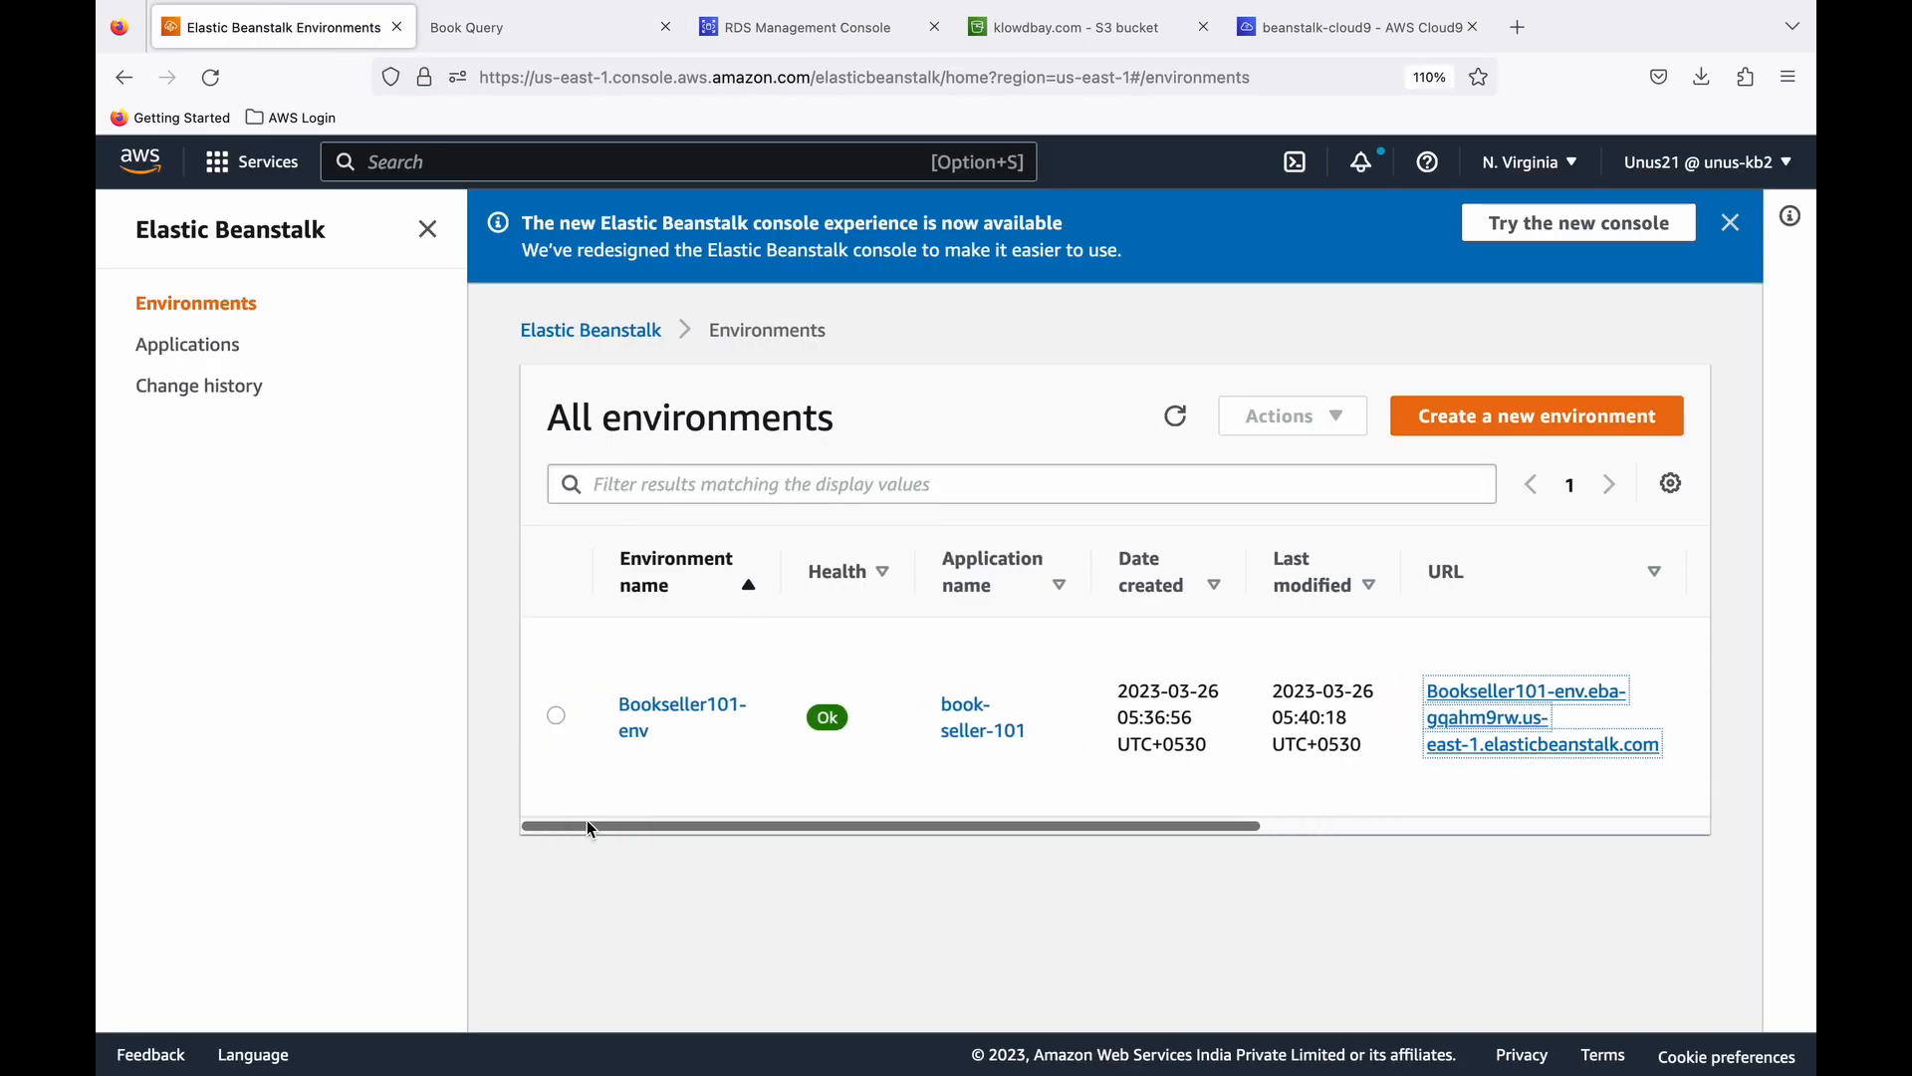
left_click(556, 715)
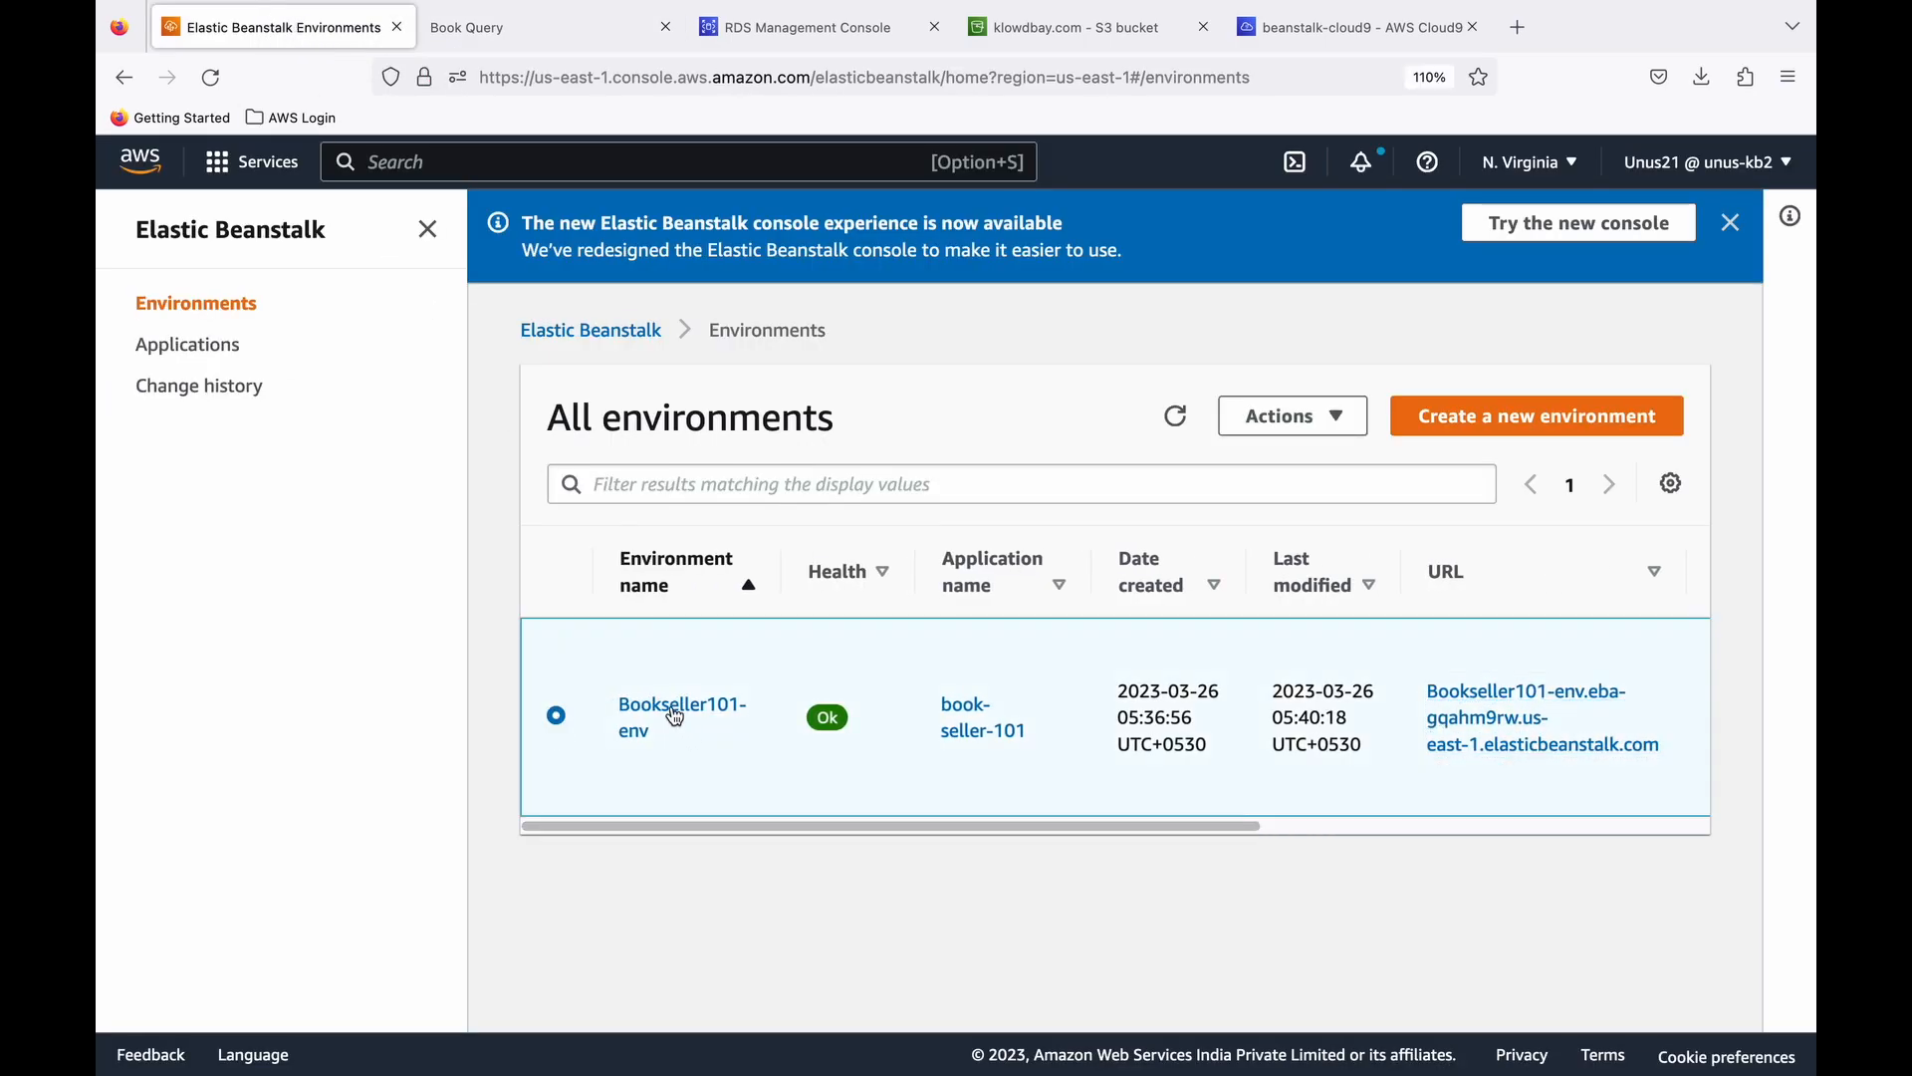
left_click(676, 716)
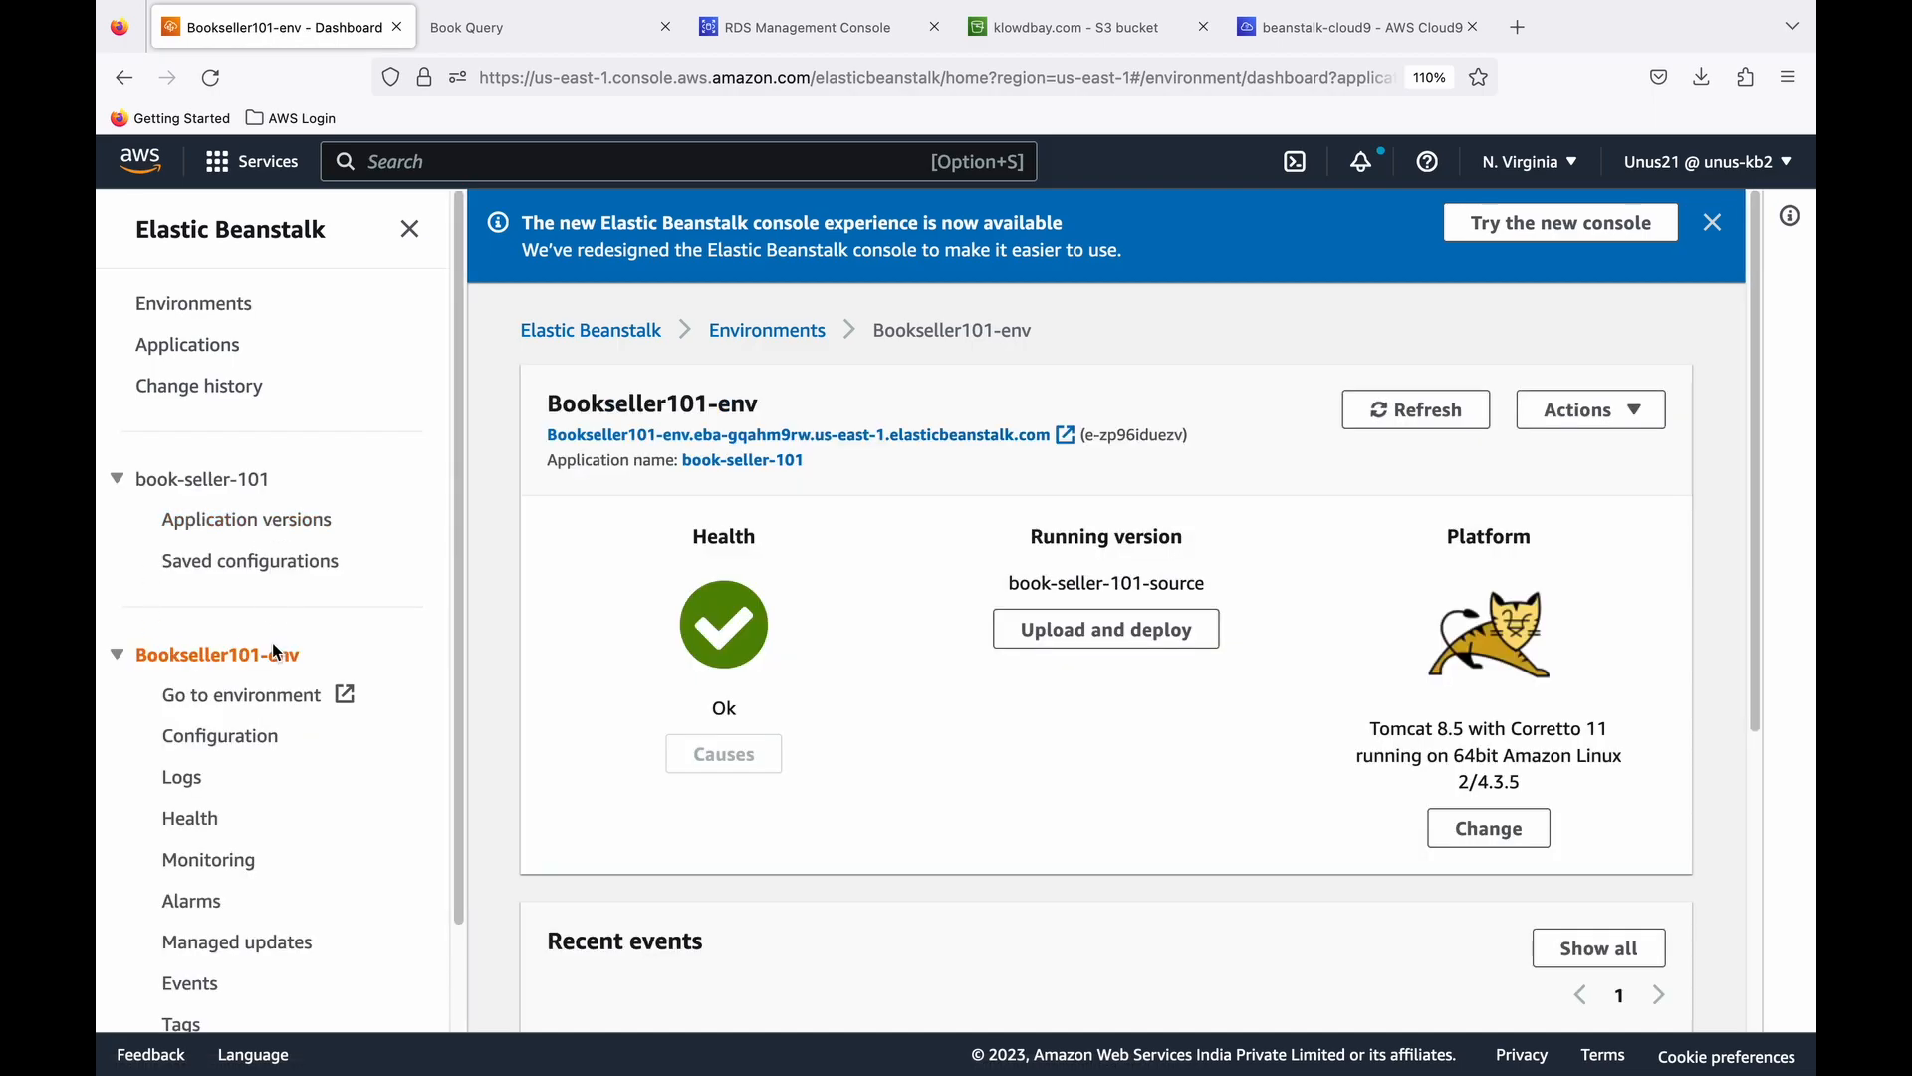
scroll(343, 715, "down", 2)
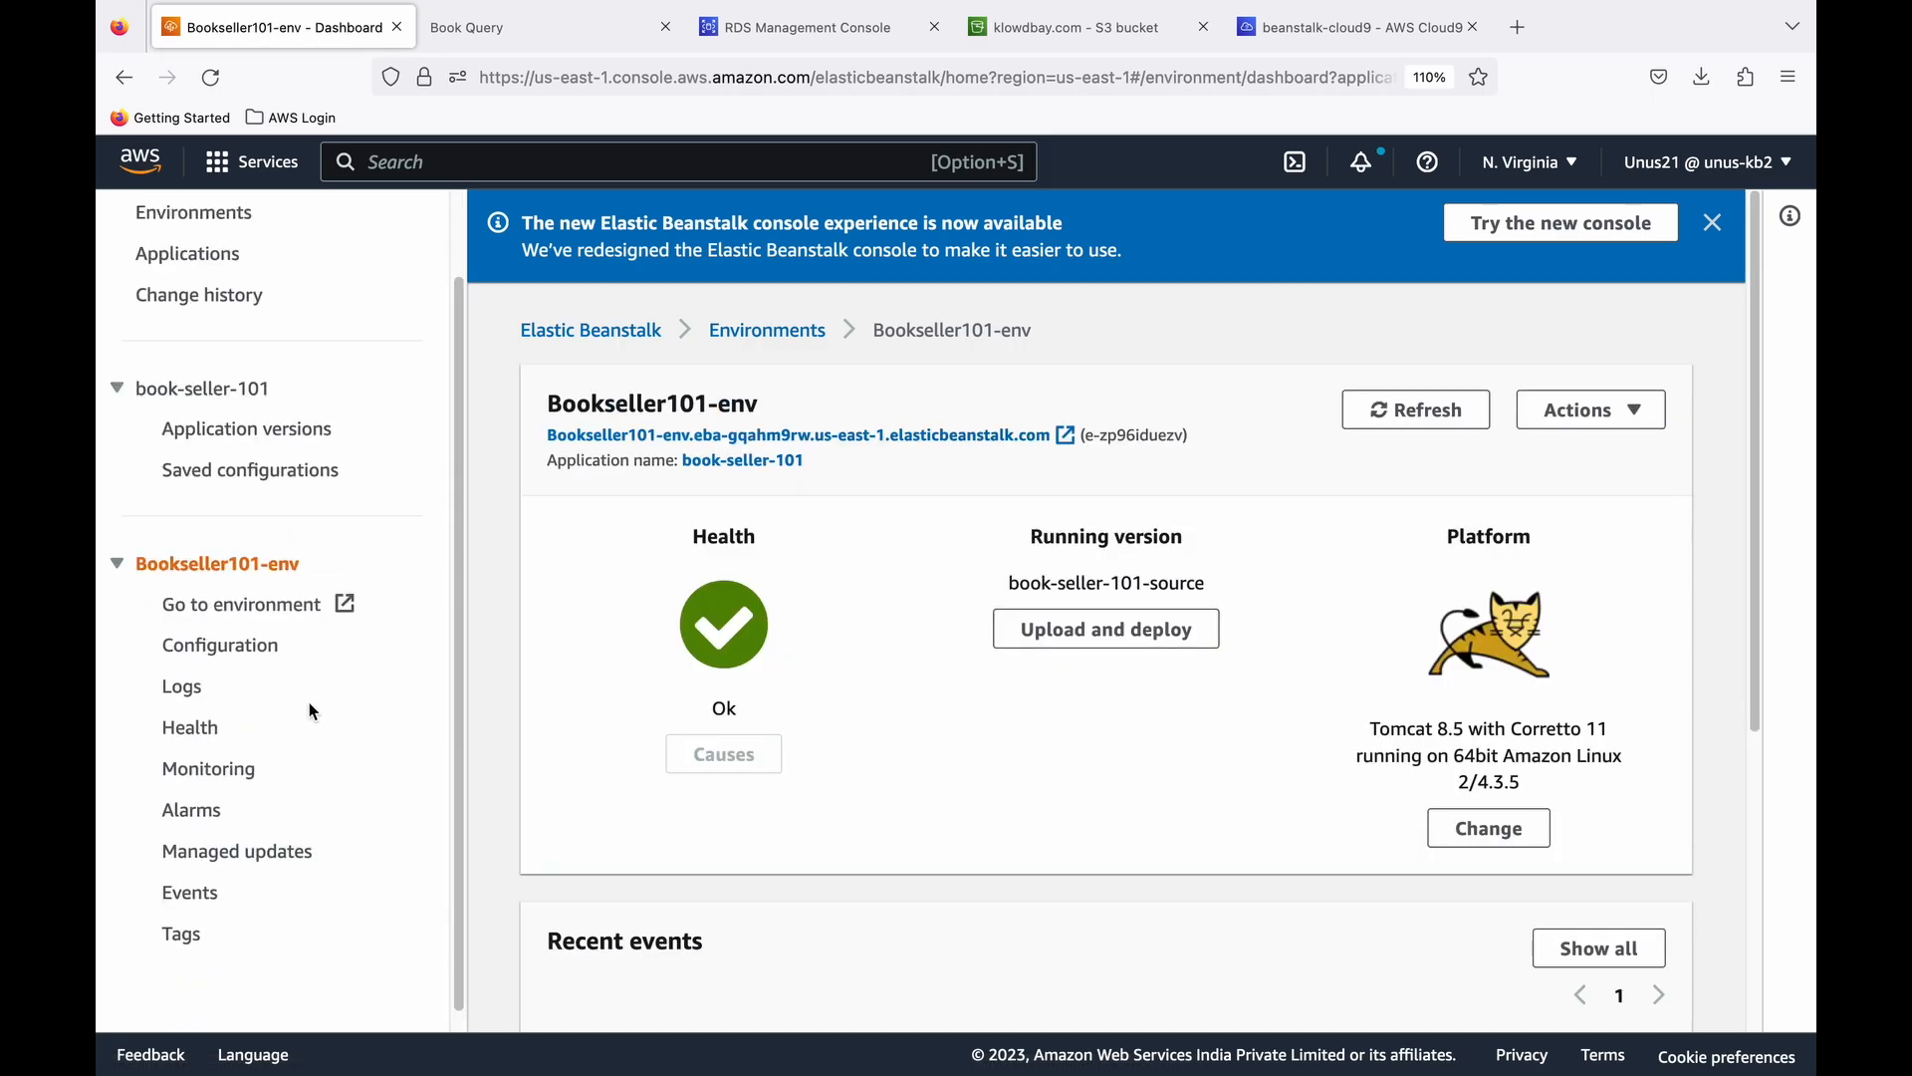
left_click(240, 657)
scroll(720, 749, "down", 2)
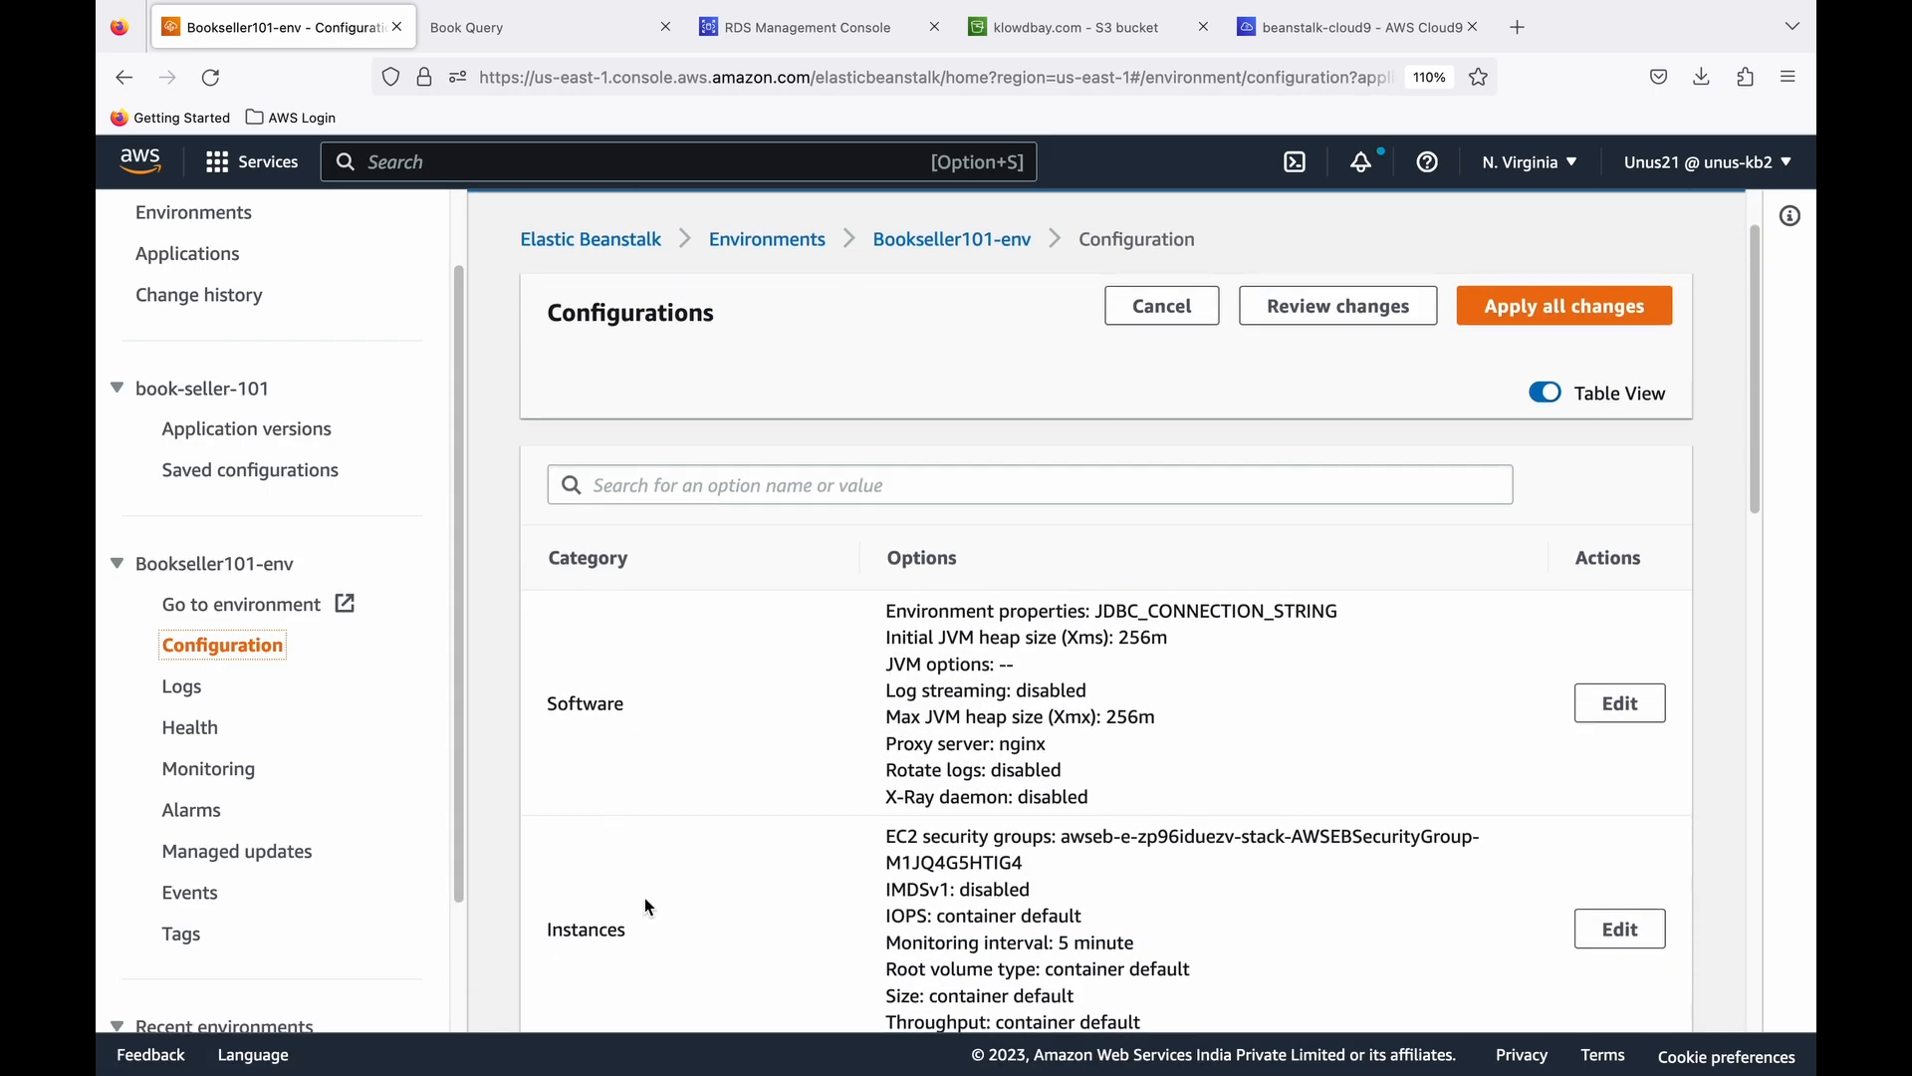
scroll(725, 834, "down", 10)
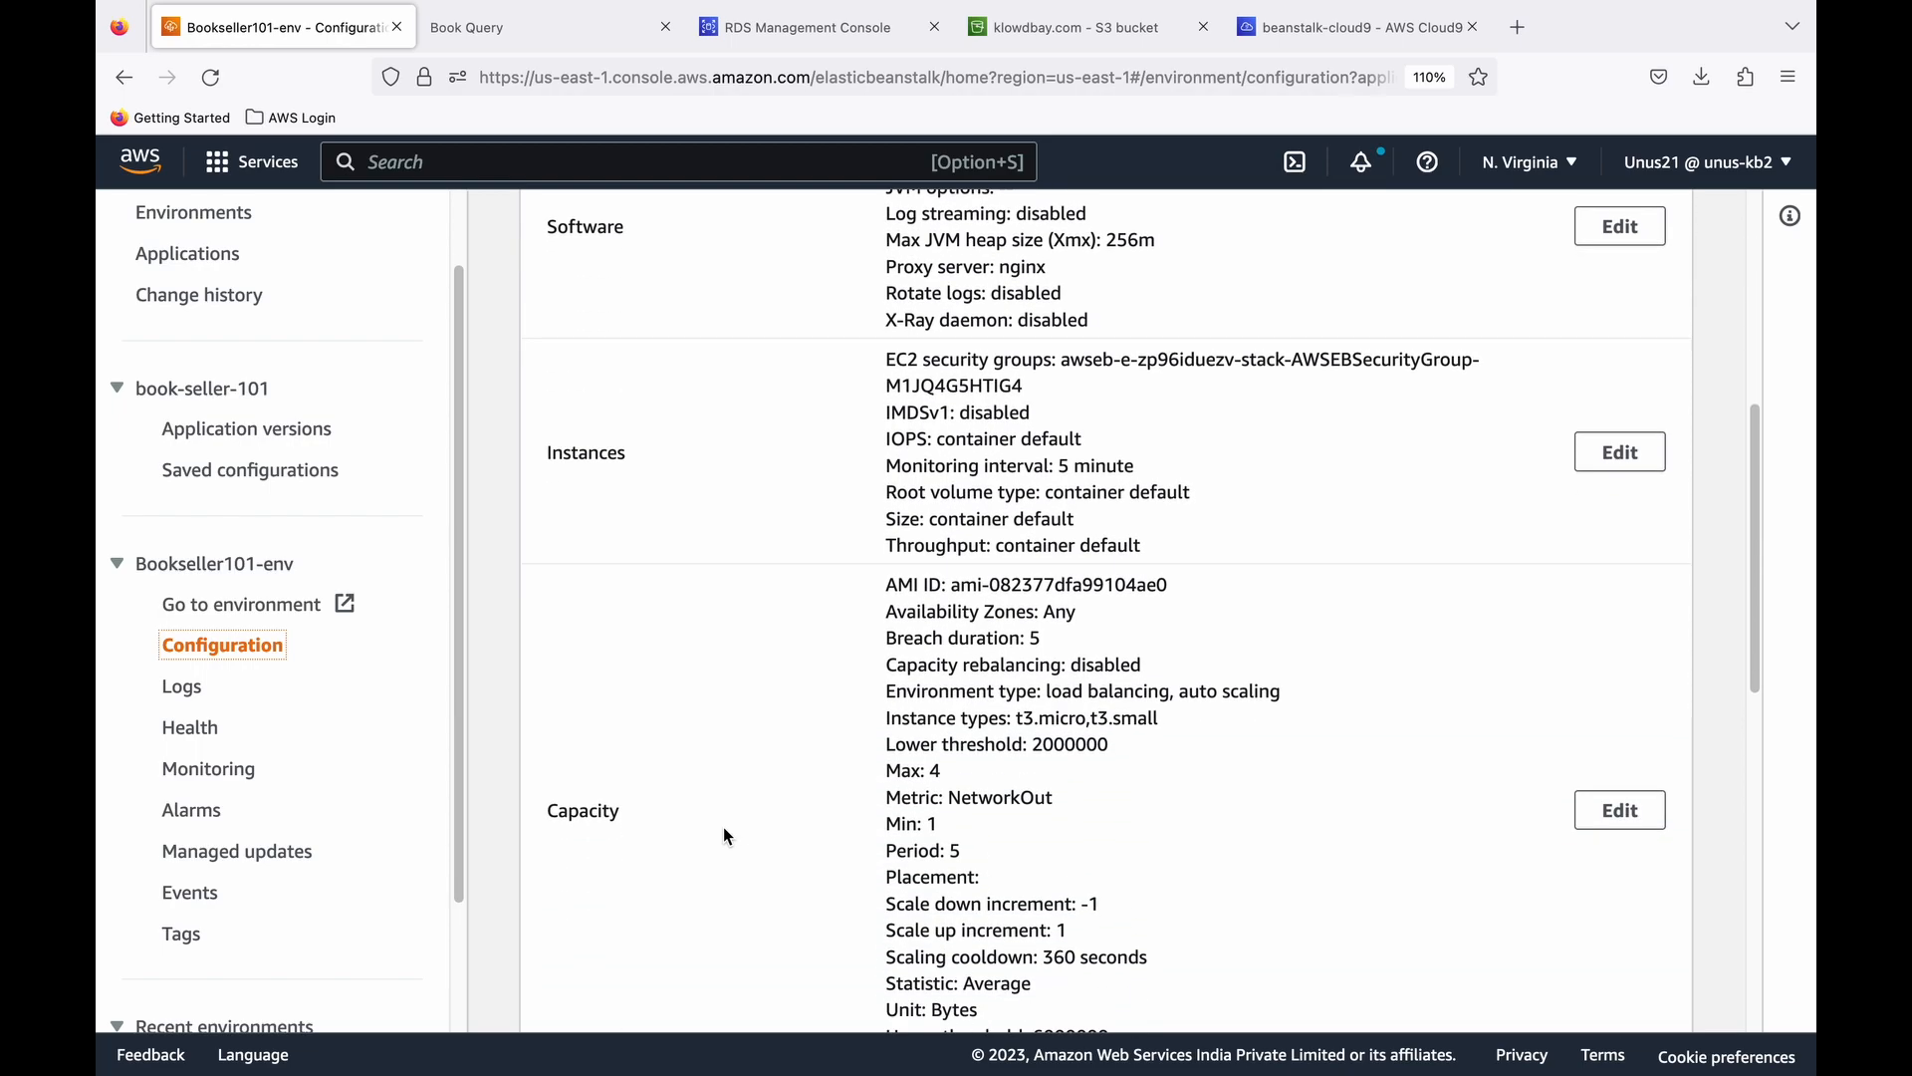
scroll(723, 827, "up", 10)
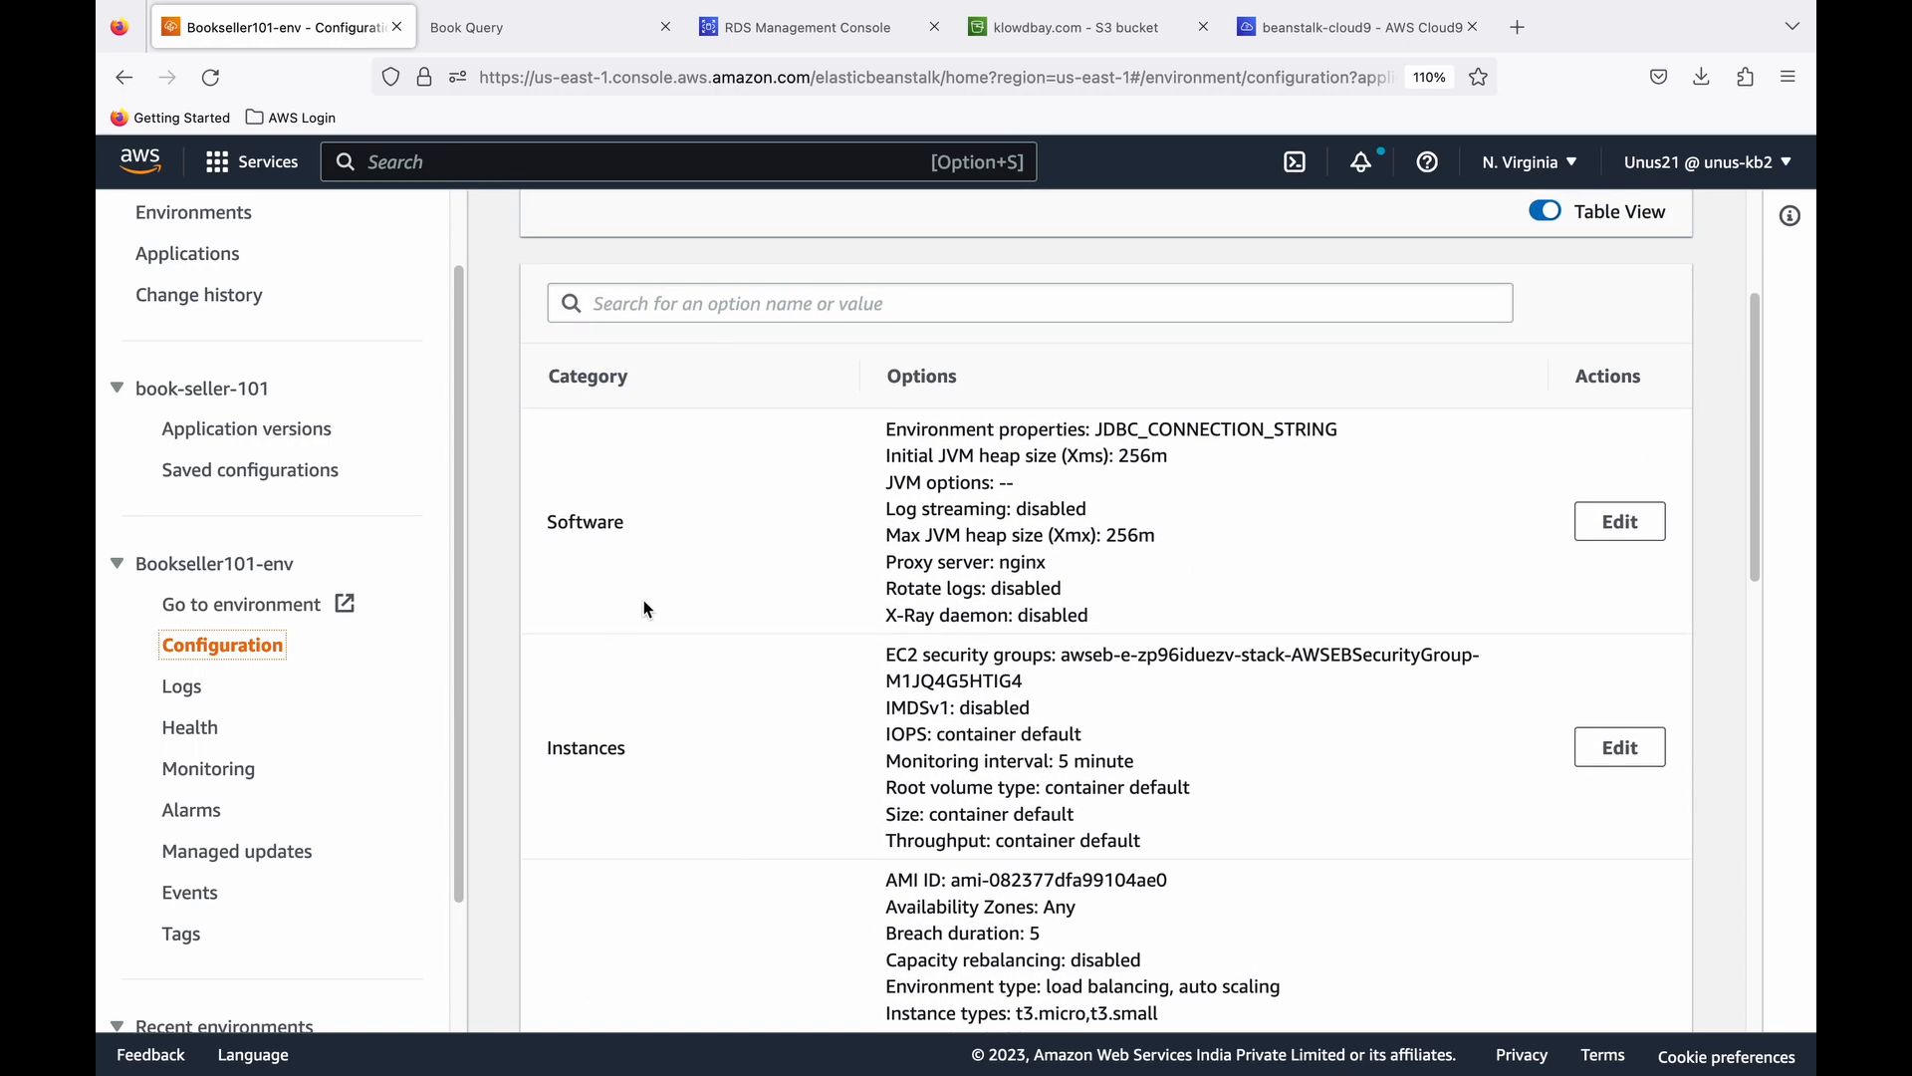
scroll(869, 612, "down", 1)
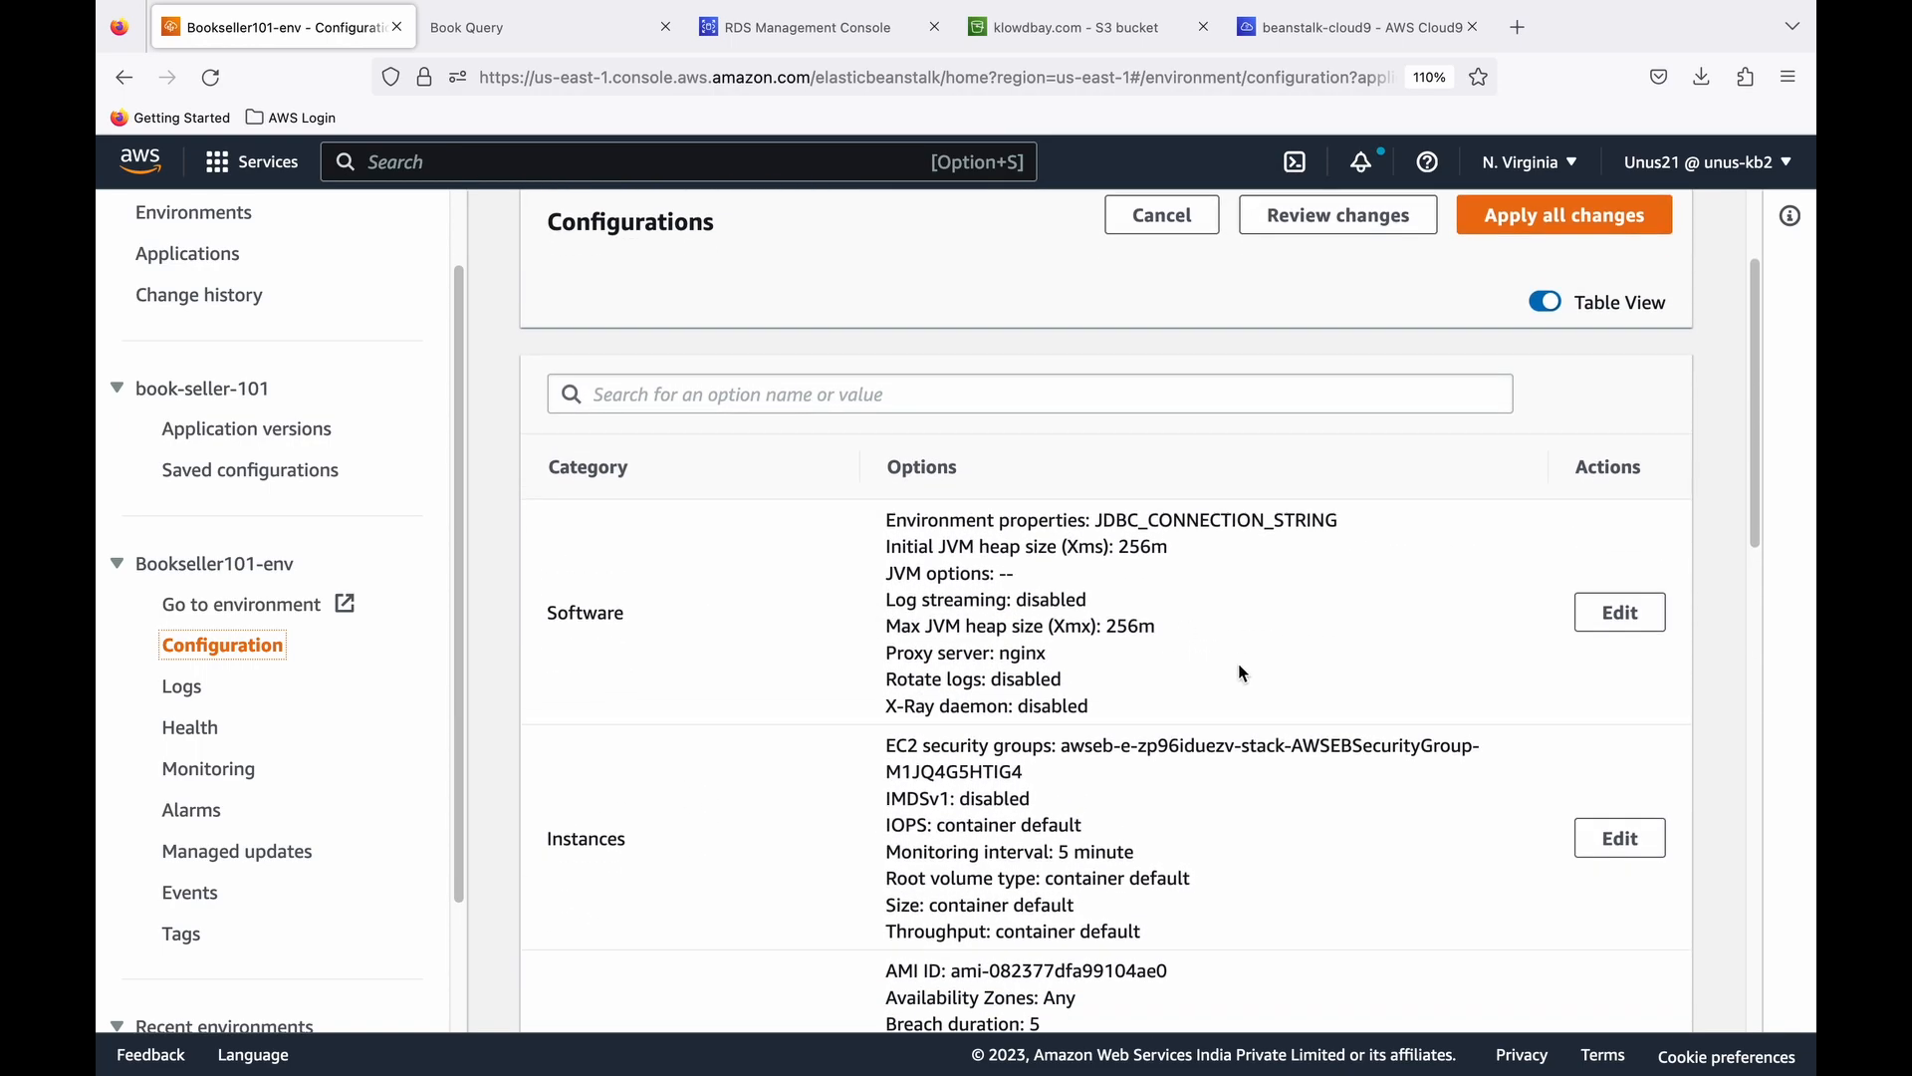
left_click(1609, 611)
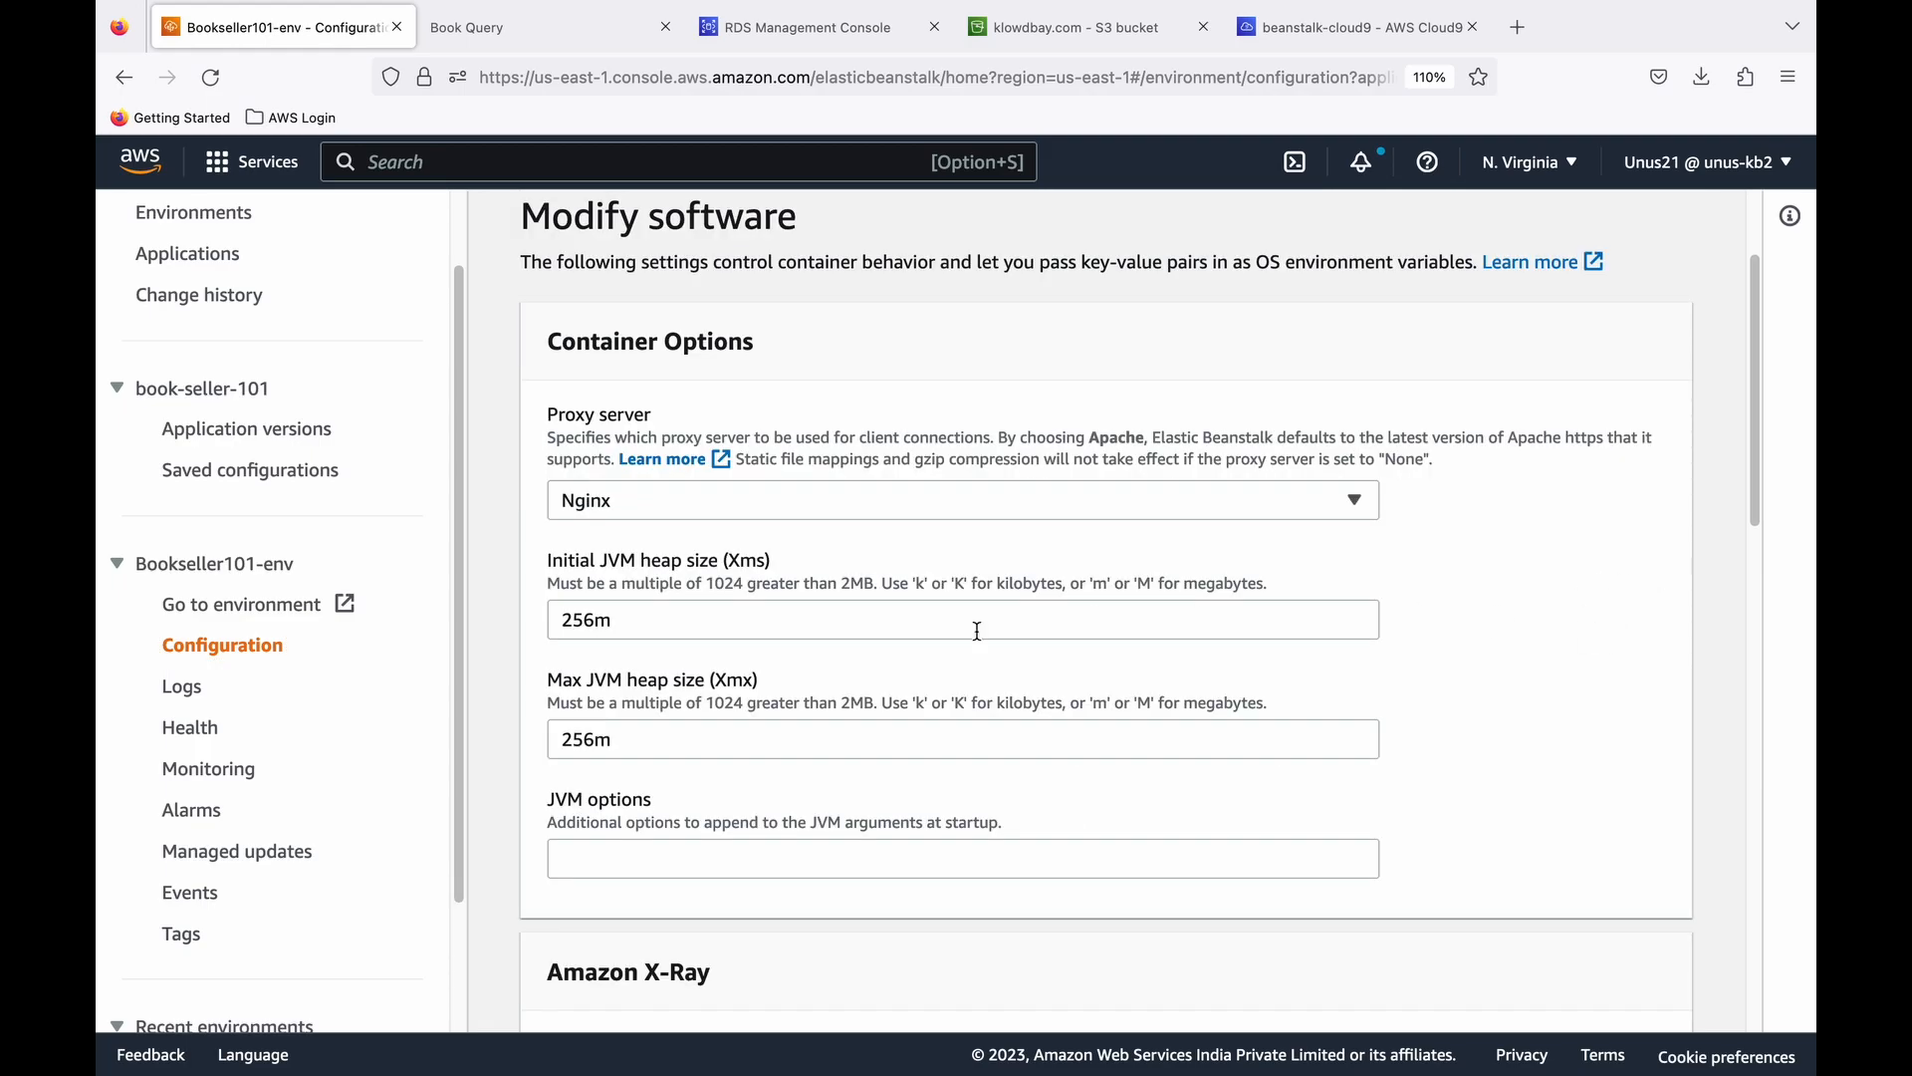
- Add the environment property RDS_HOSTNAME, with the writer instance endpoint copied from the RDS console as its value
scroll(905, 610, "down", 15)
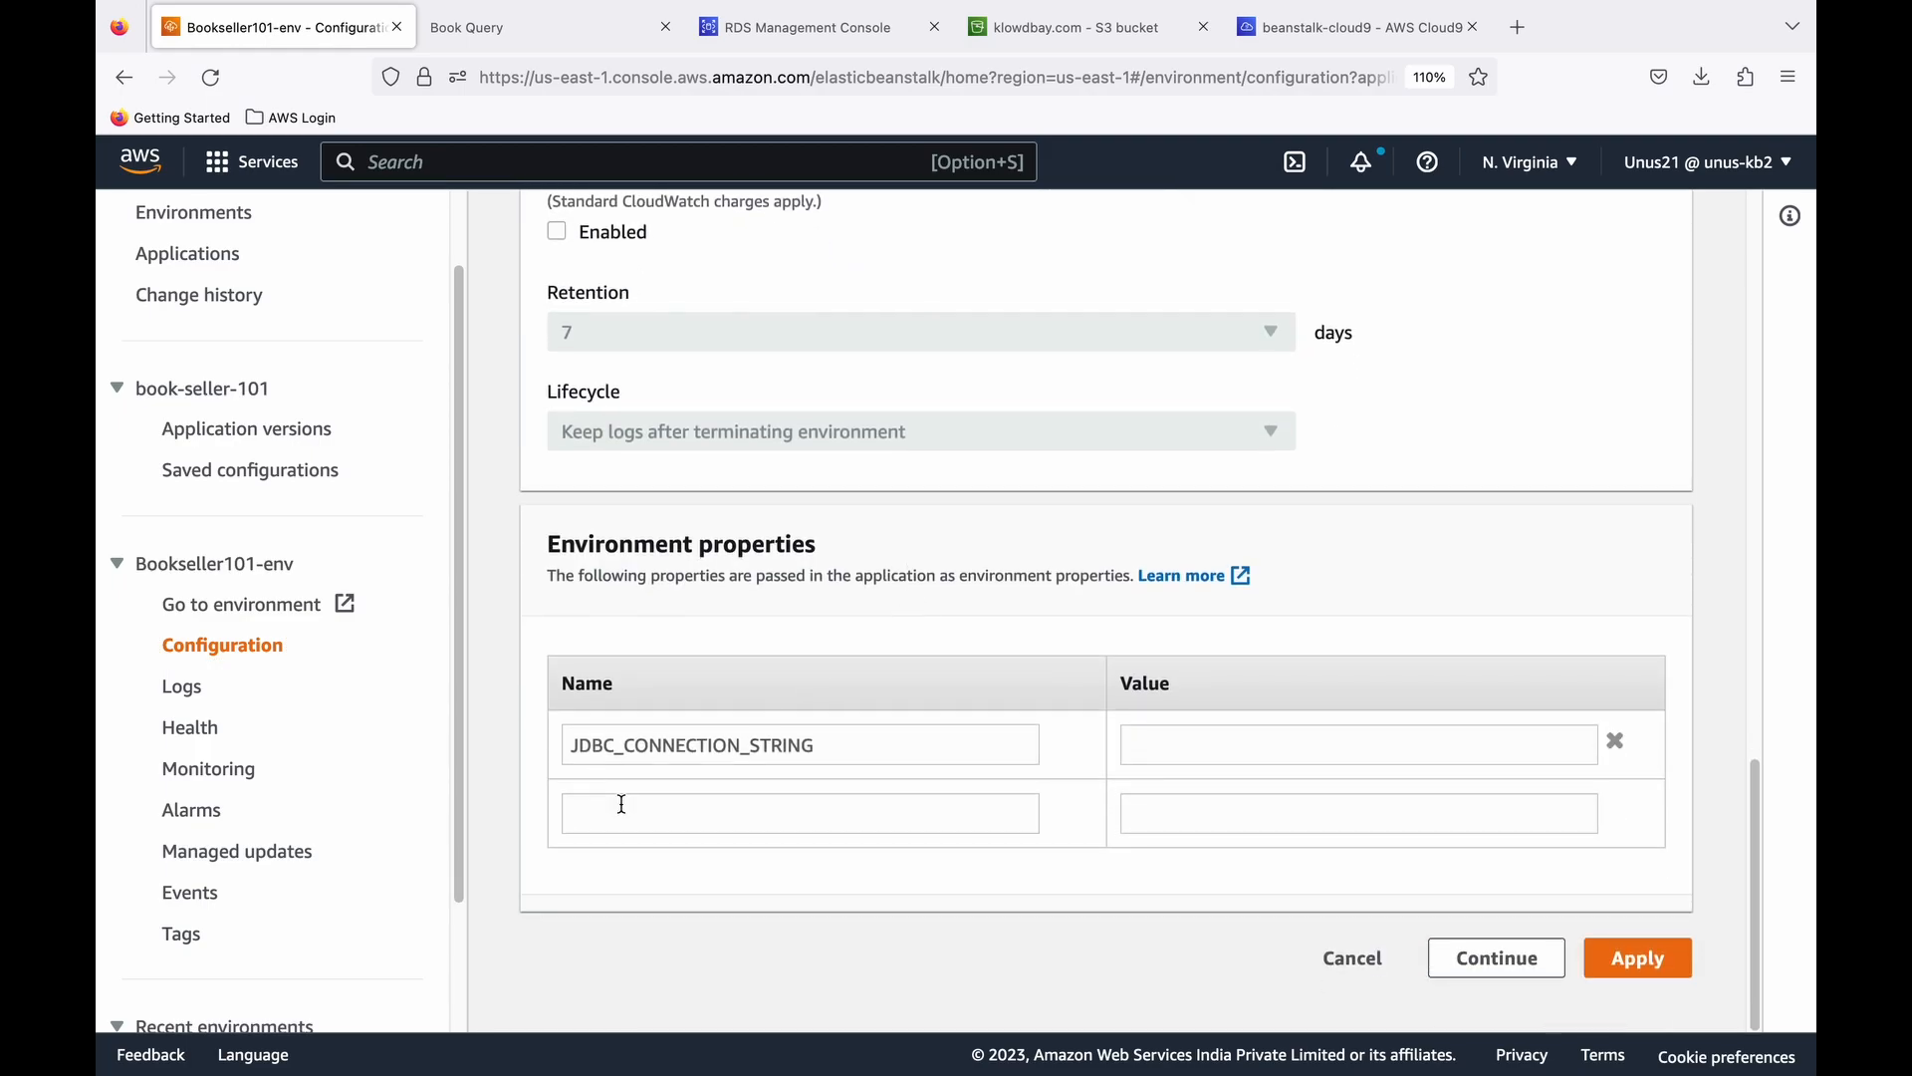
left_click(598, 816)
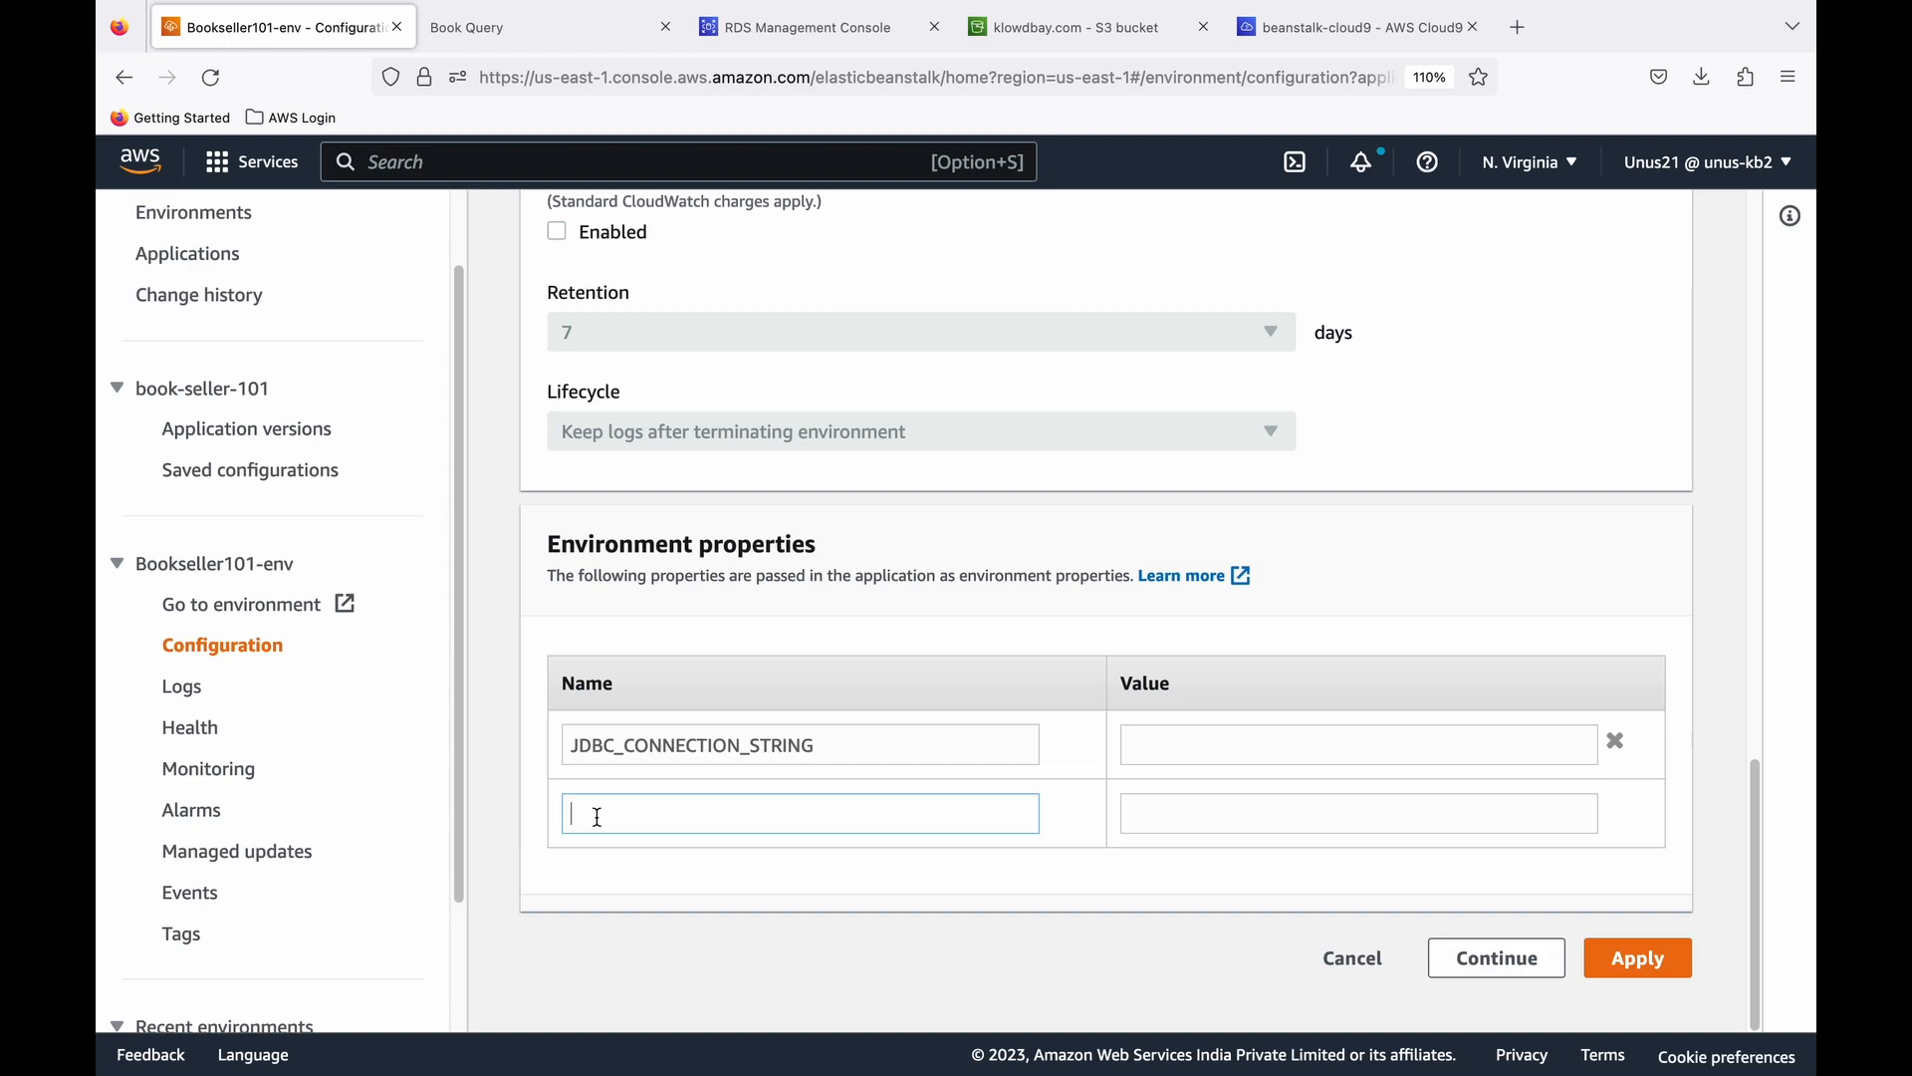
type("RDS_HOSTNAME")
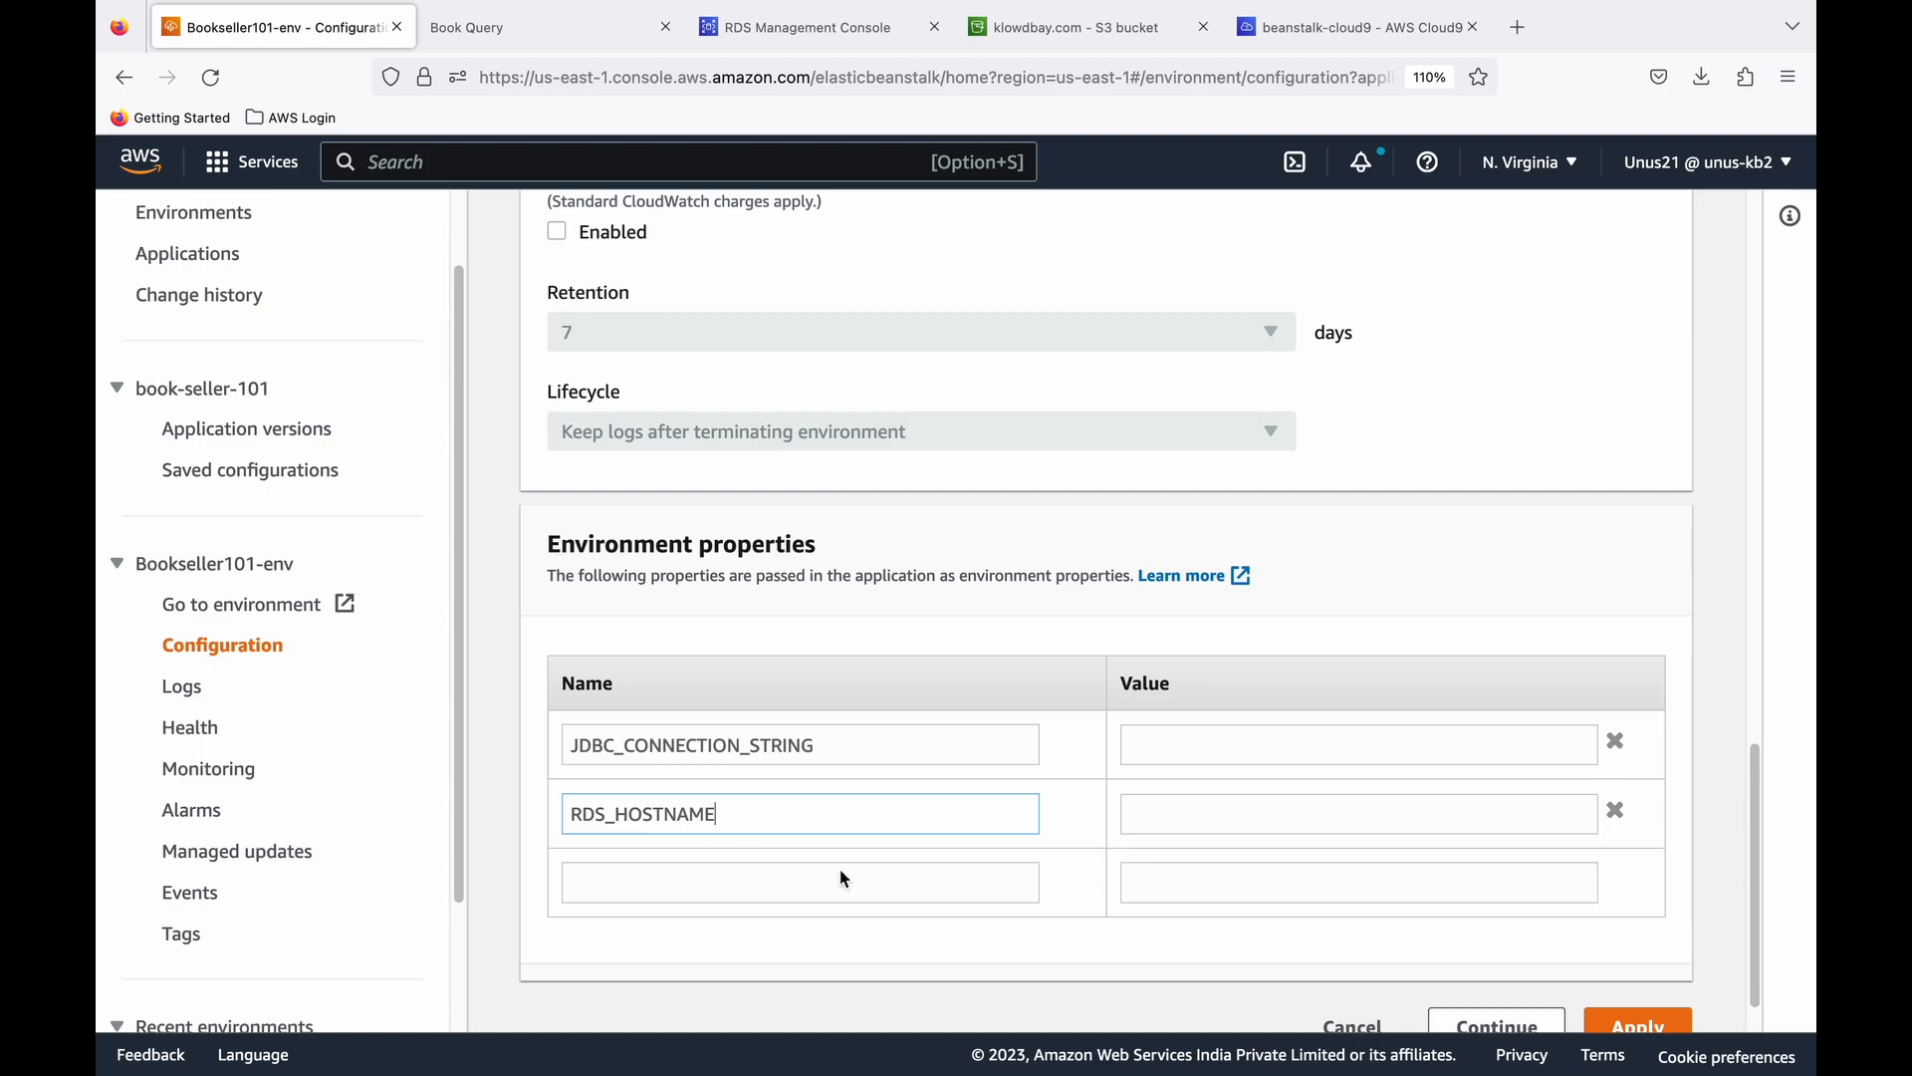
left_click(1165, 813)
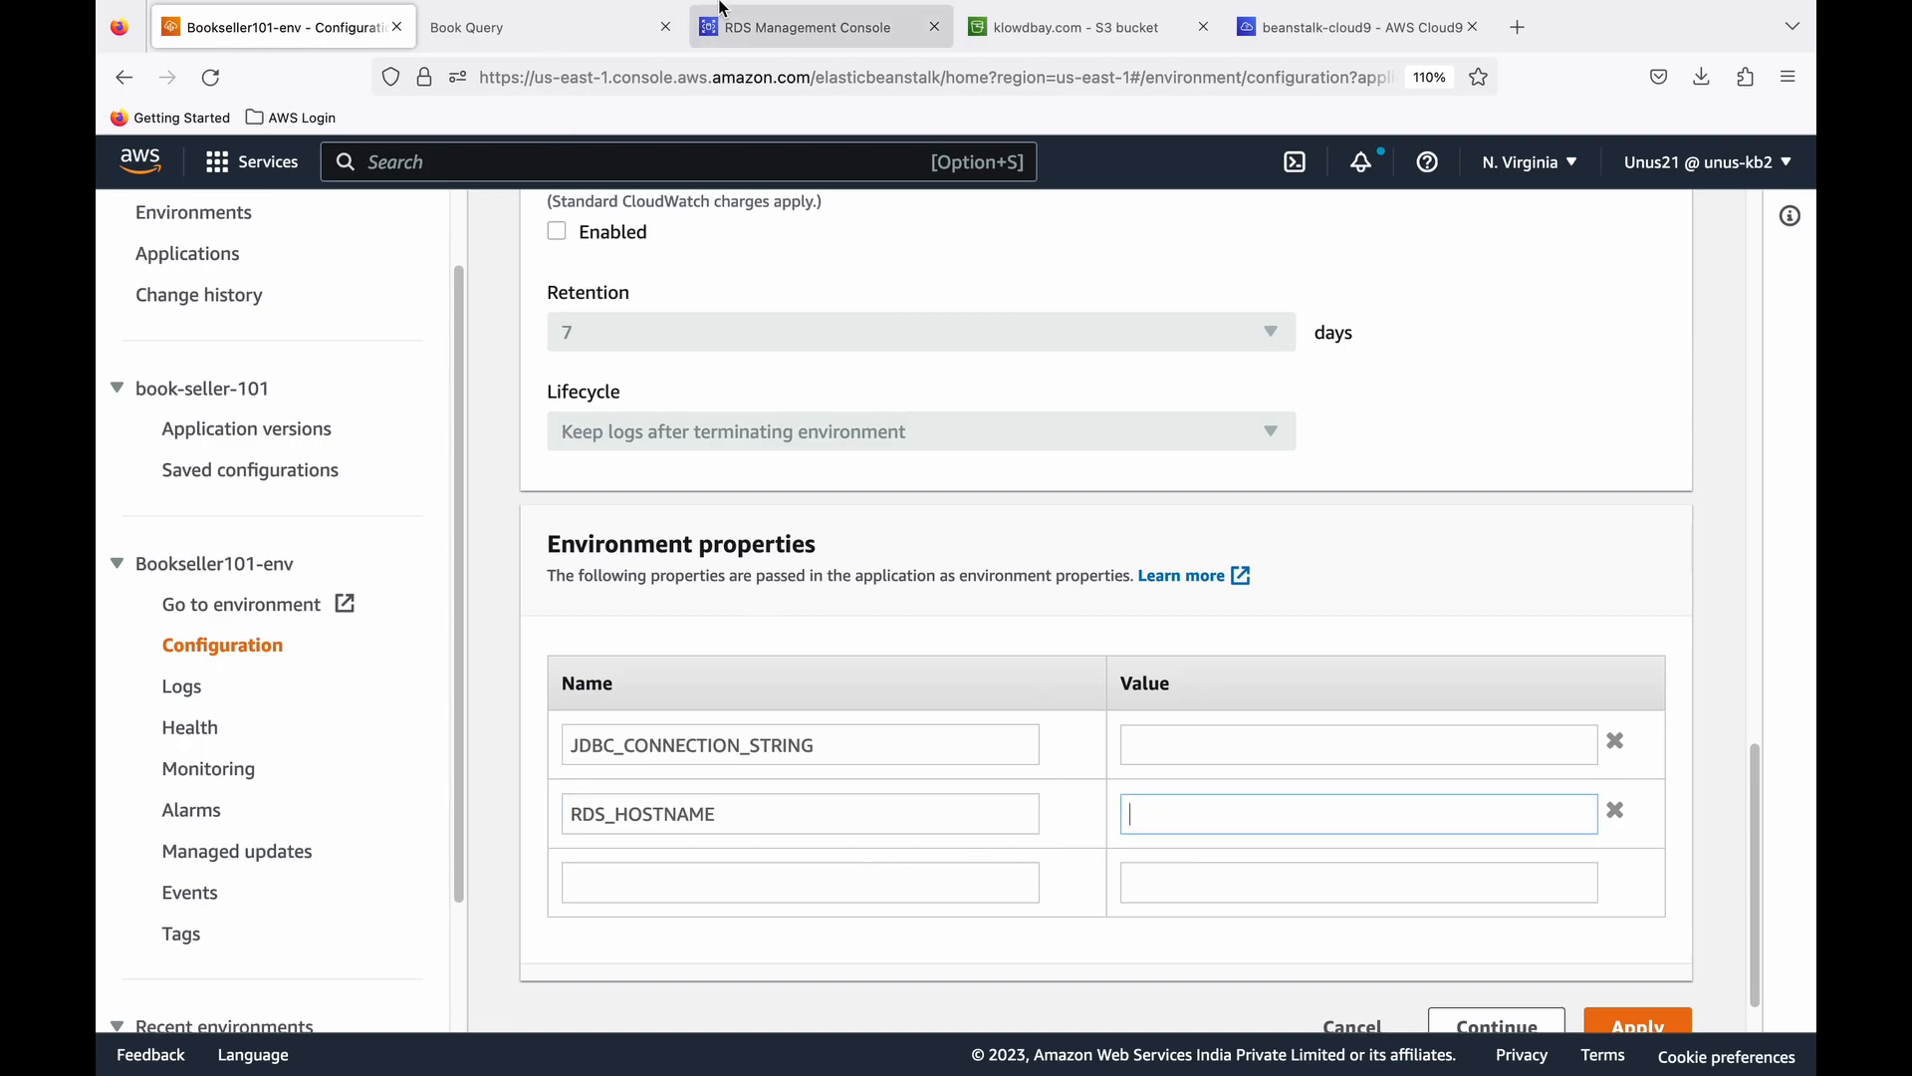
left_click(794, 91)
right_click(611, 707)
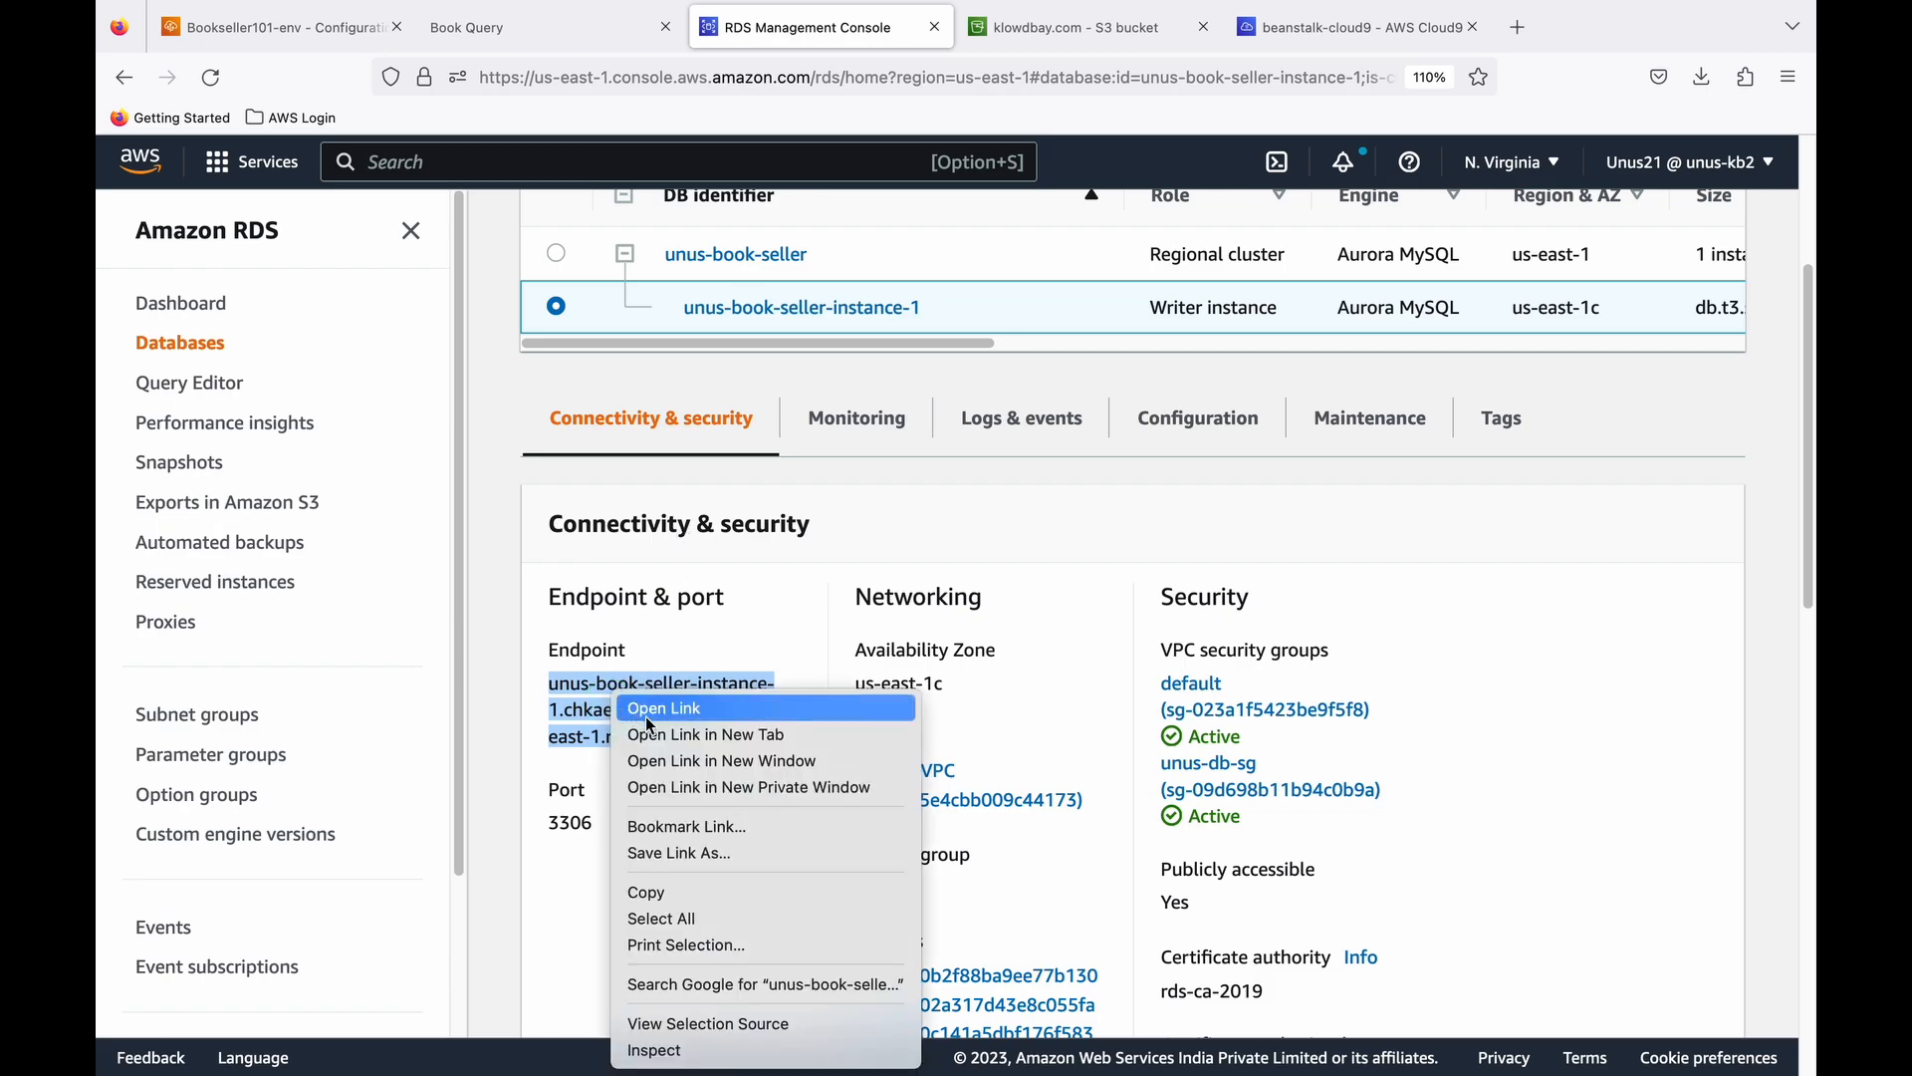
left_click(656, 889)
right_click(1135, 803)
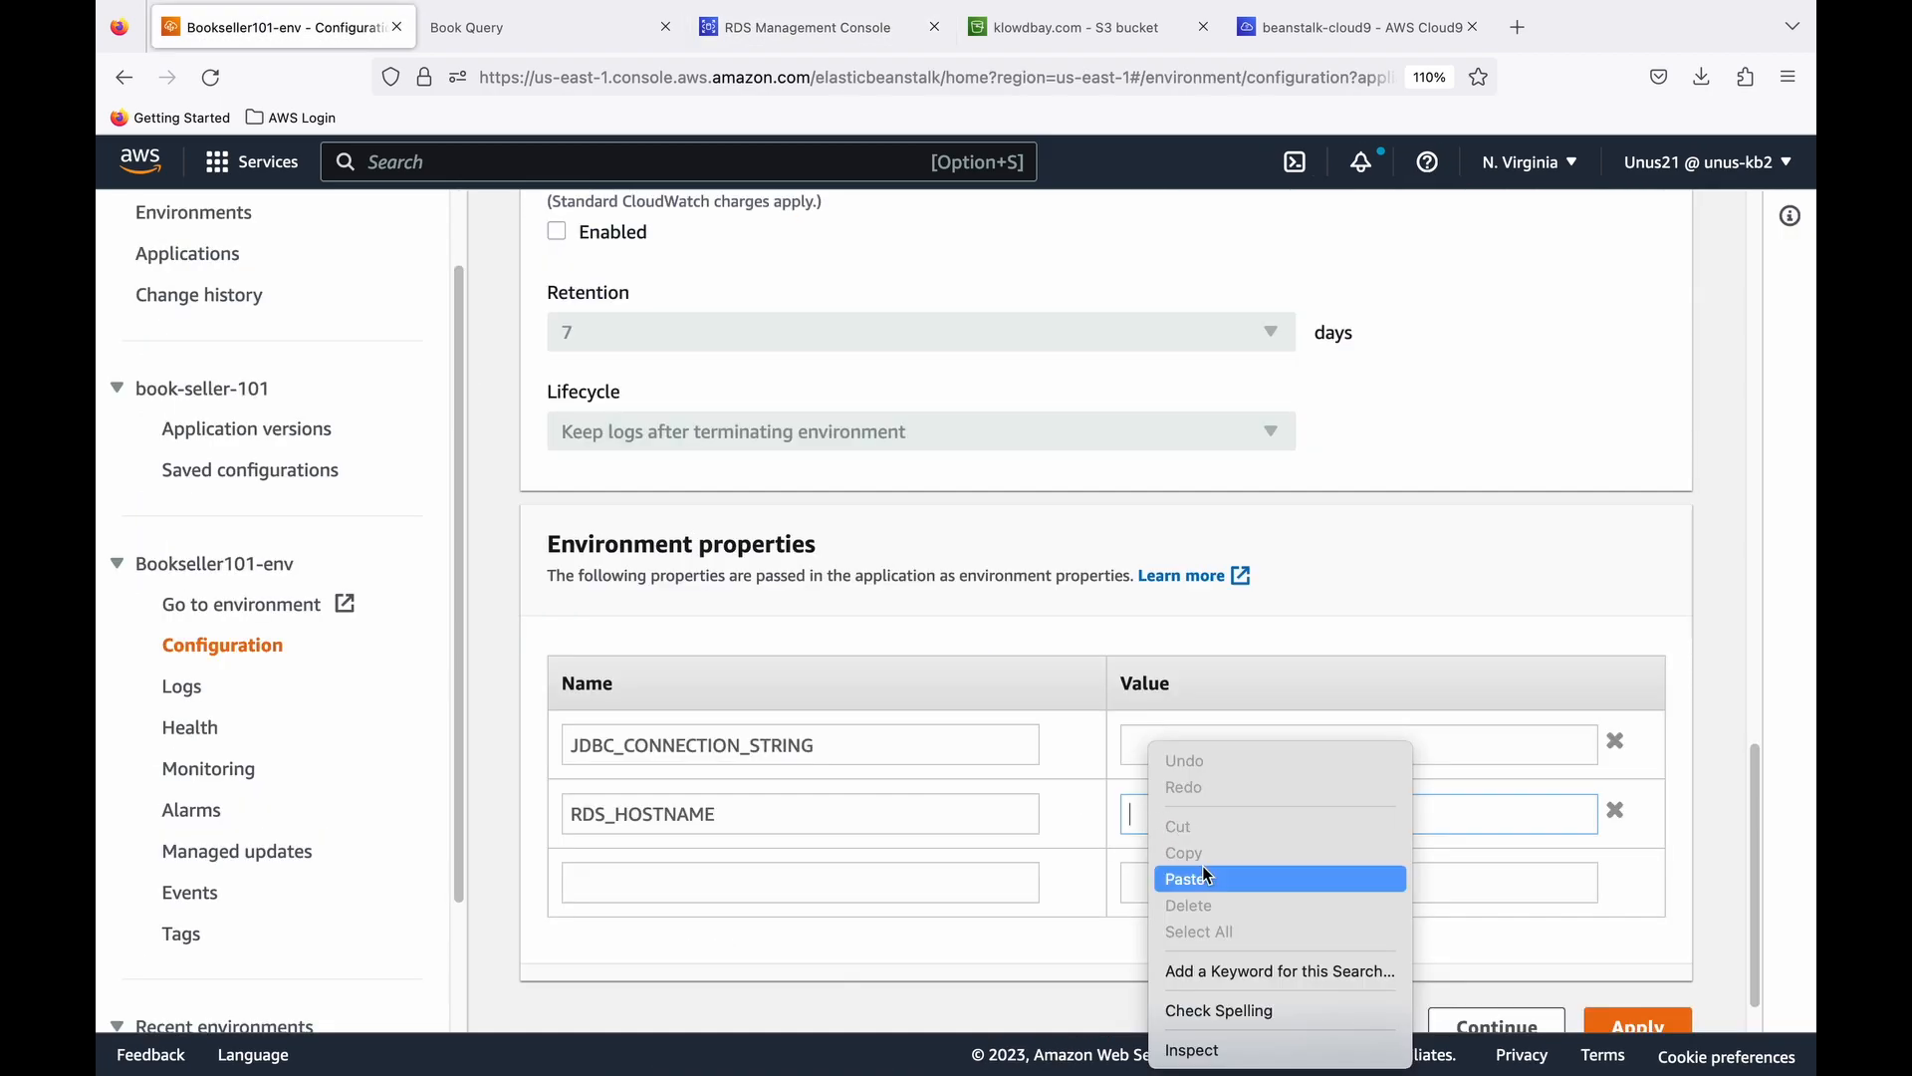
left_click(1205, 875)
- Add the environment property RDS_PORT with the value 3306
scroll(713, 811, "down", 1)
left_click(659, 812)
type("RDS_PORT")
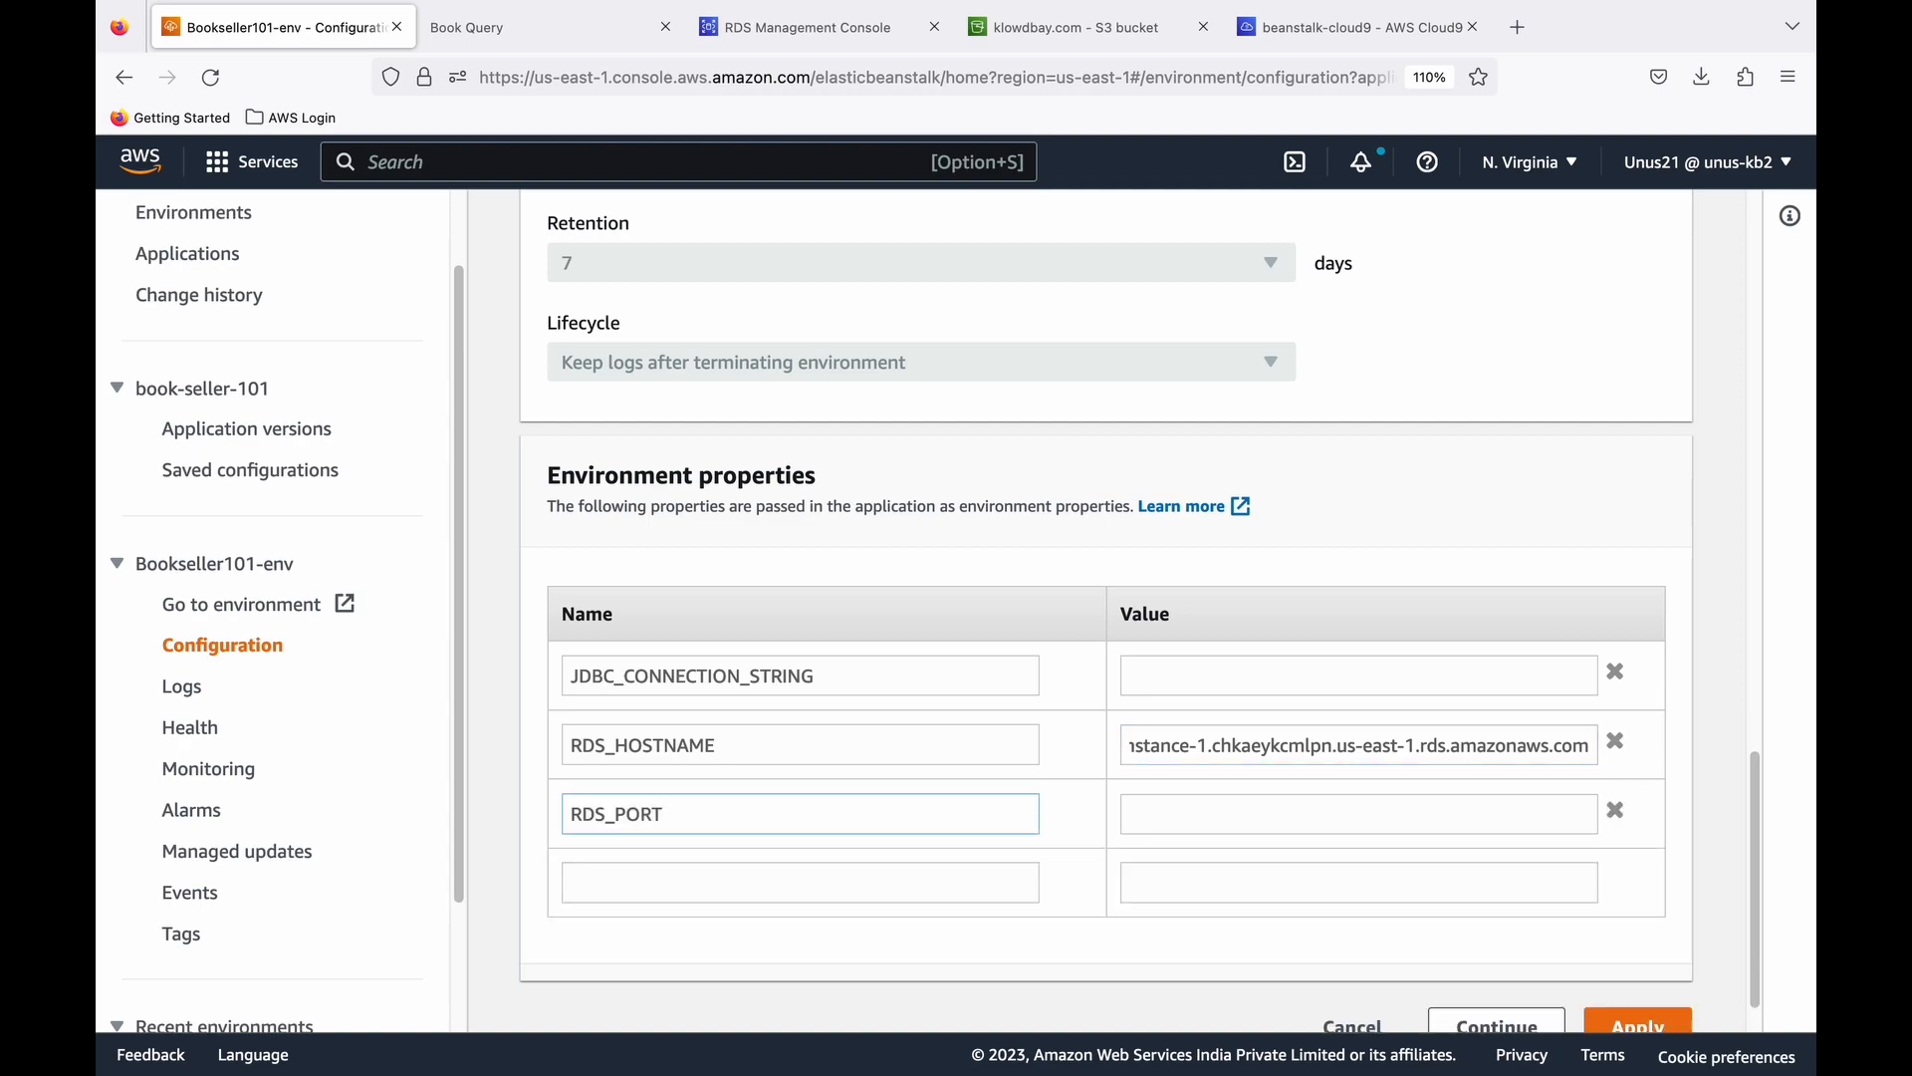
left_click(1169, 815)
type("3306")
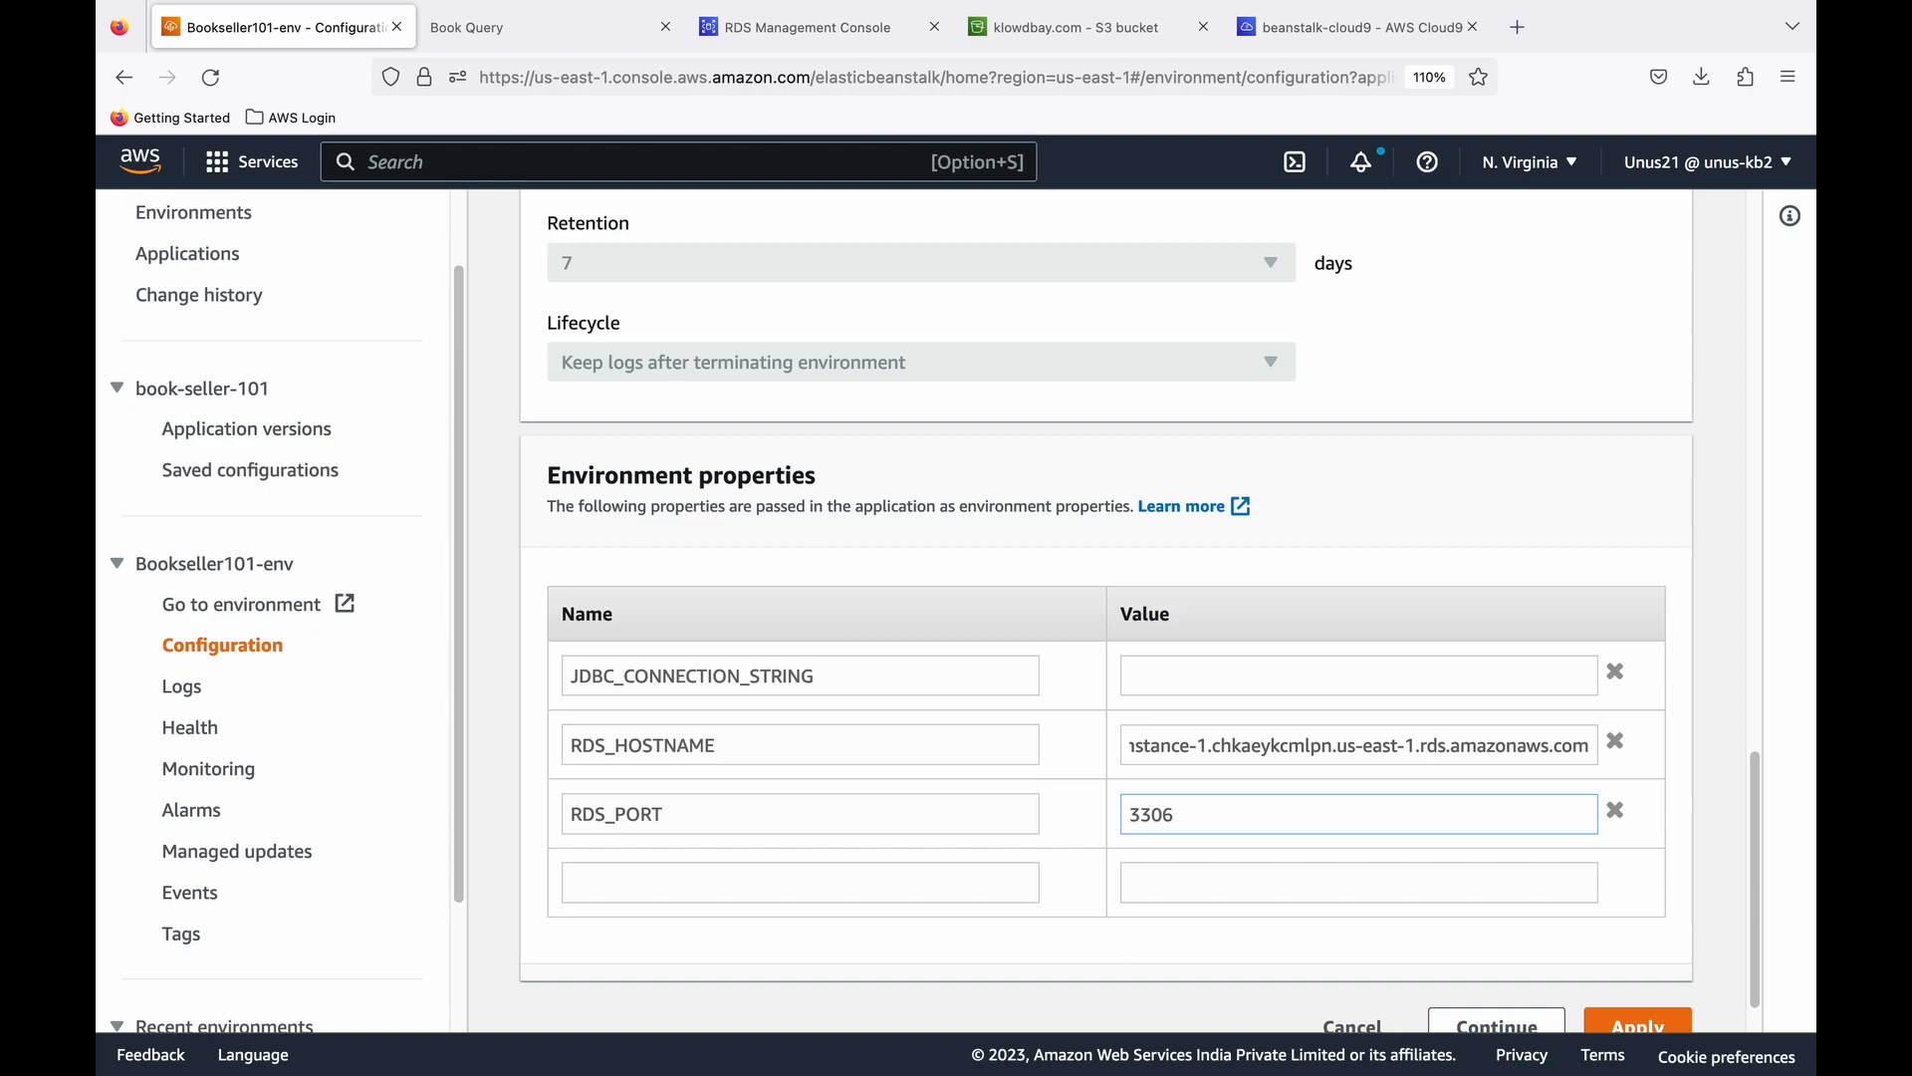
- Add the environment property RDS_DB_NAME with the value ebdb
scroll(1139, 611, "down", 1)
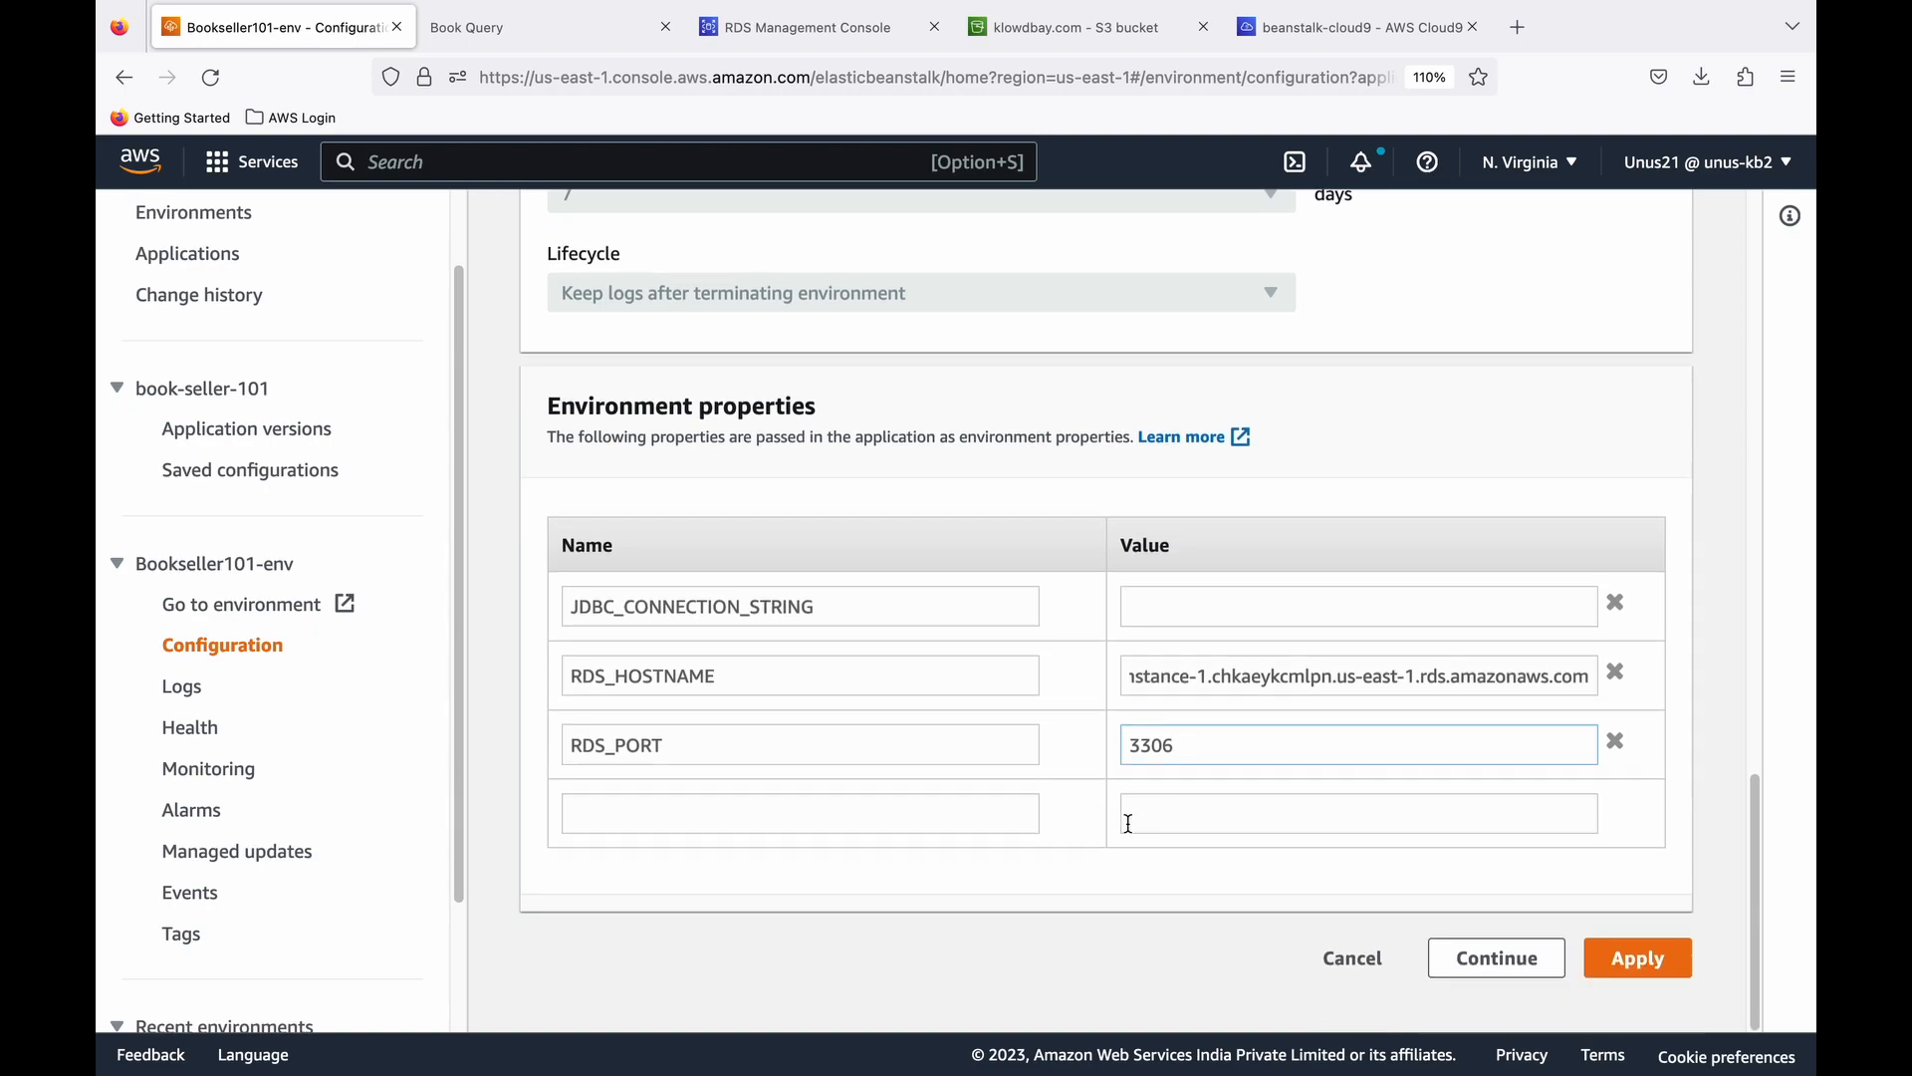
left_click(624, 810)
type("RDS_DB")
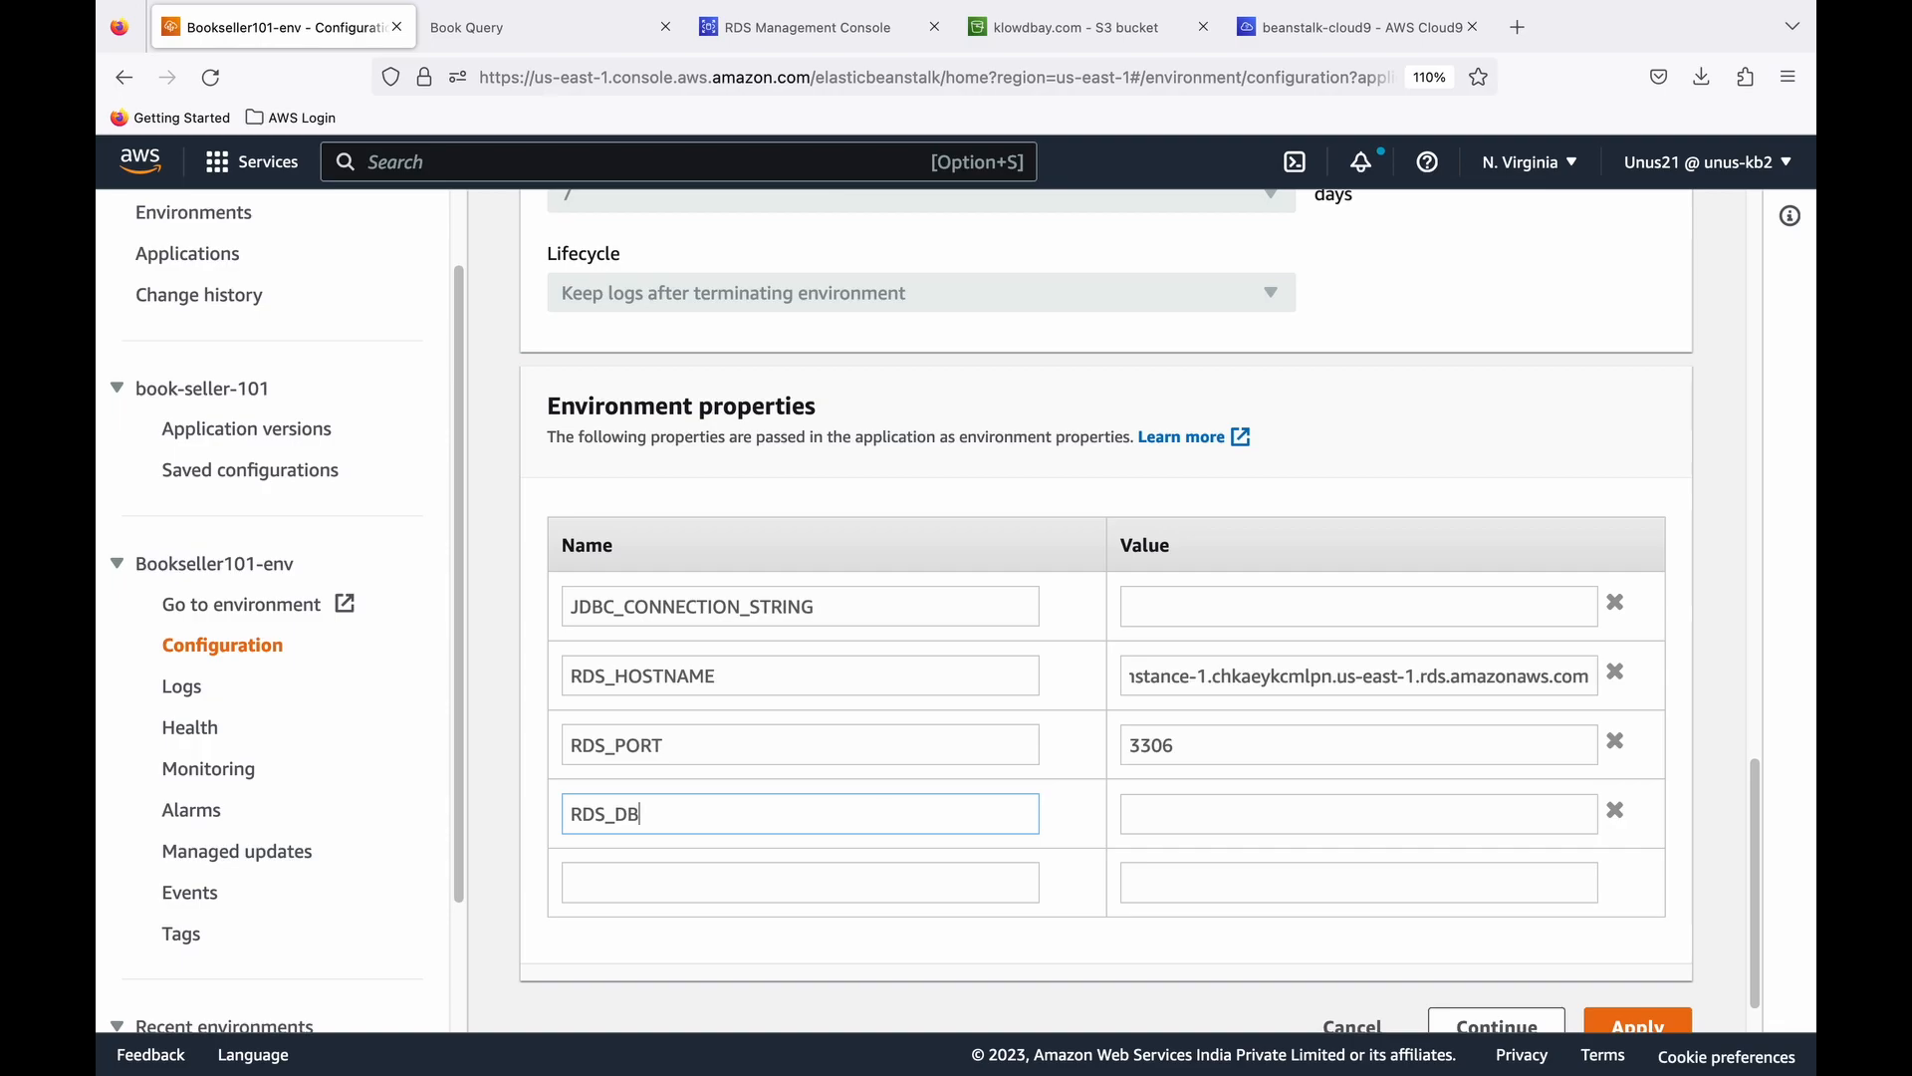
type("_NAME")
left_click(1198, 819)
type("ebdb")
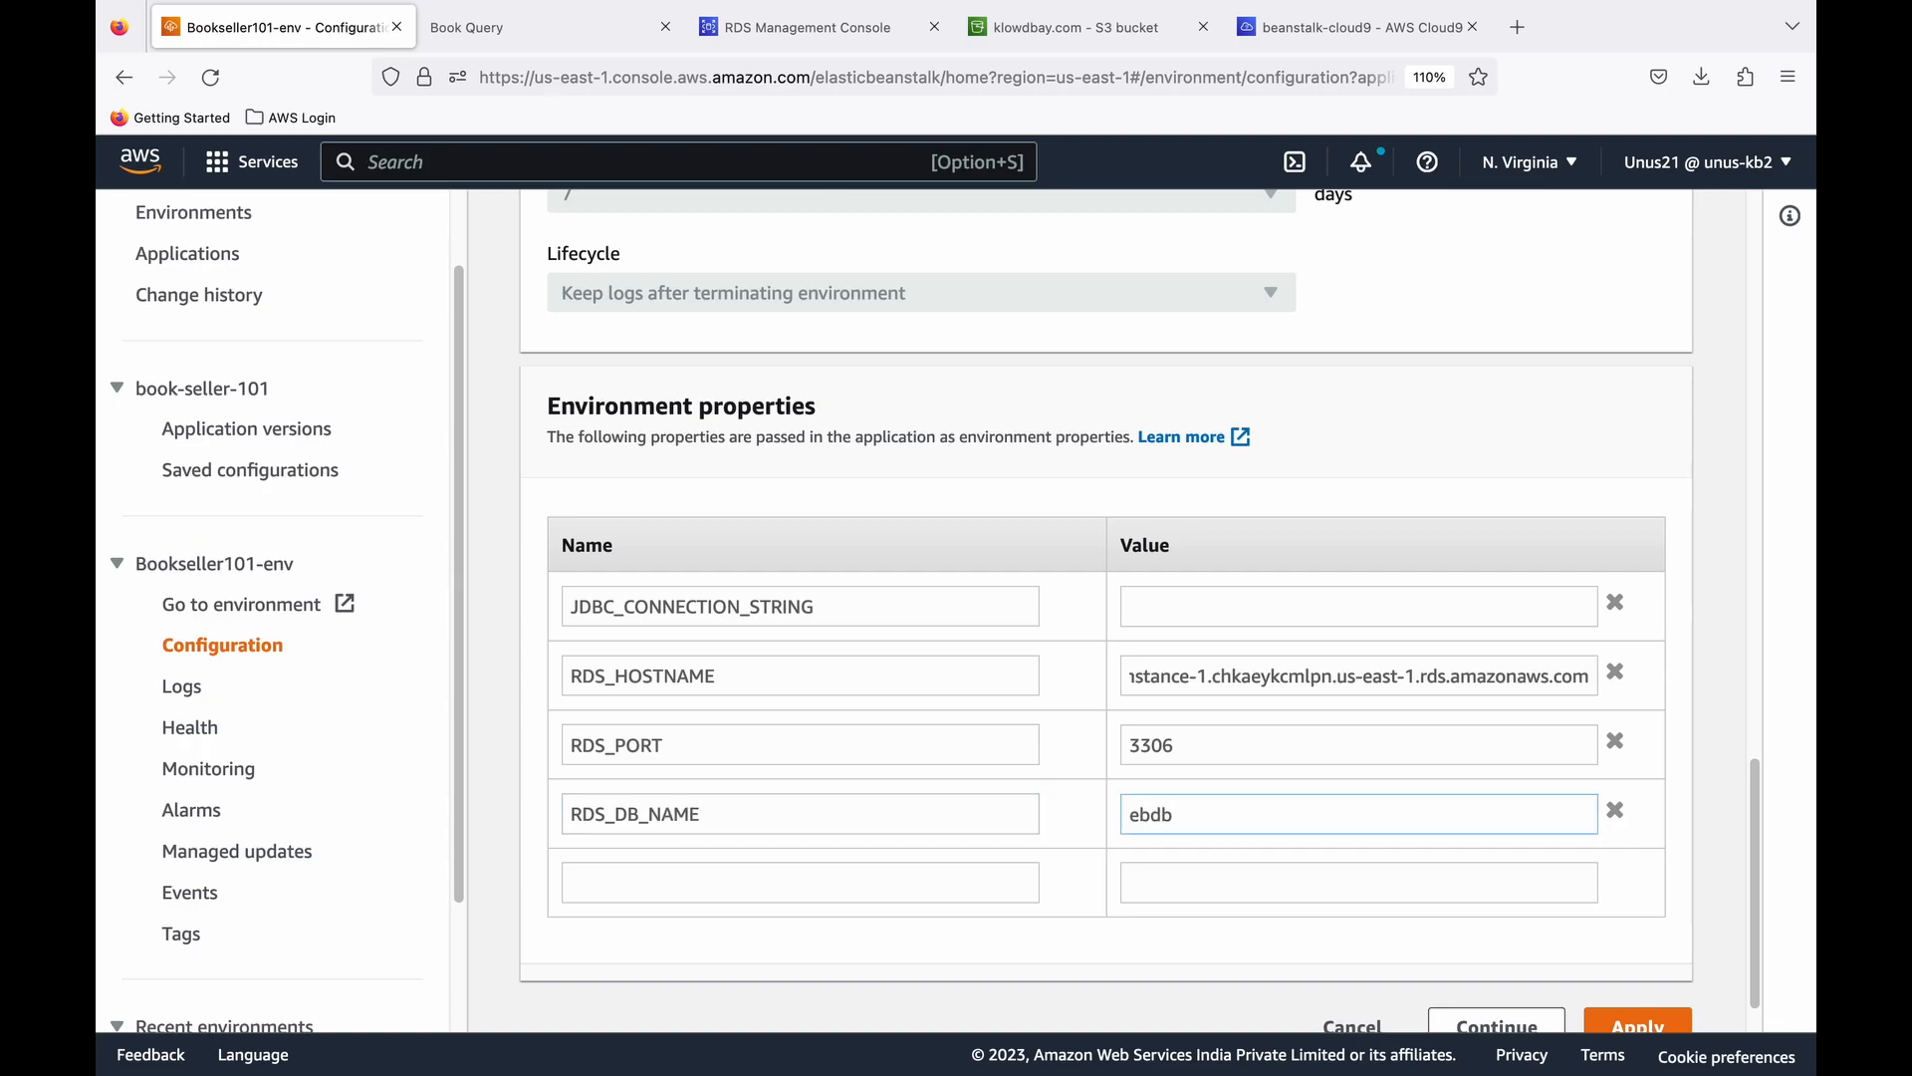
- Add the environment property RDS_USERNAME with the value admin
scroll(1077, 797, "down", 1)
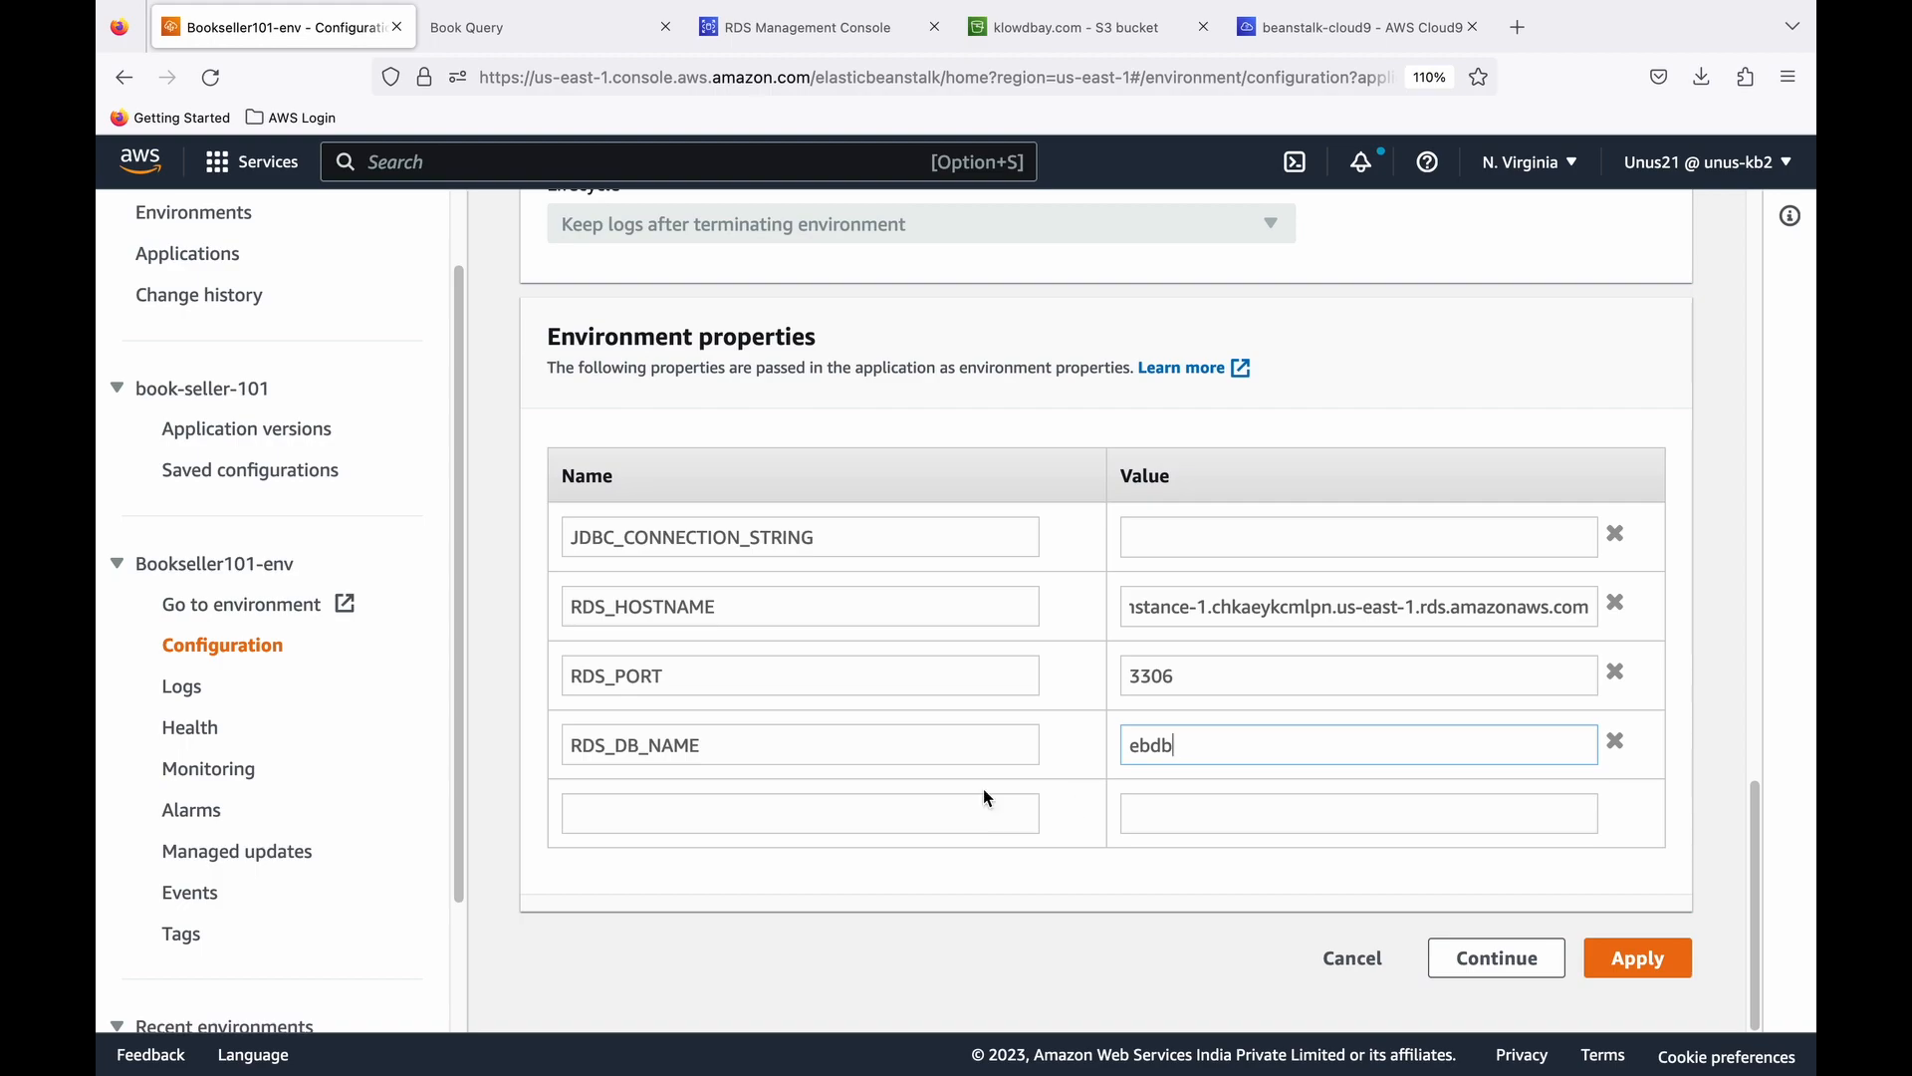
left_click(912, 809)
type("RDS")
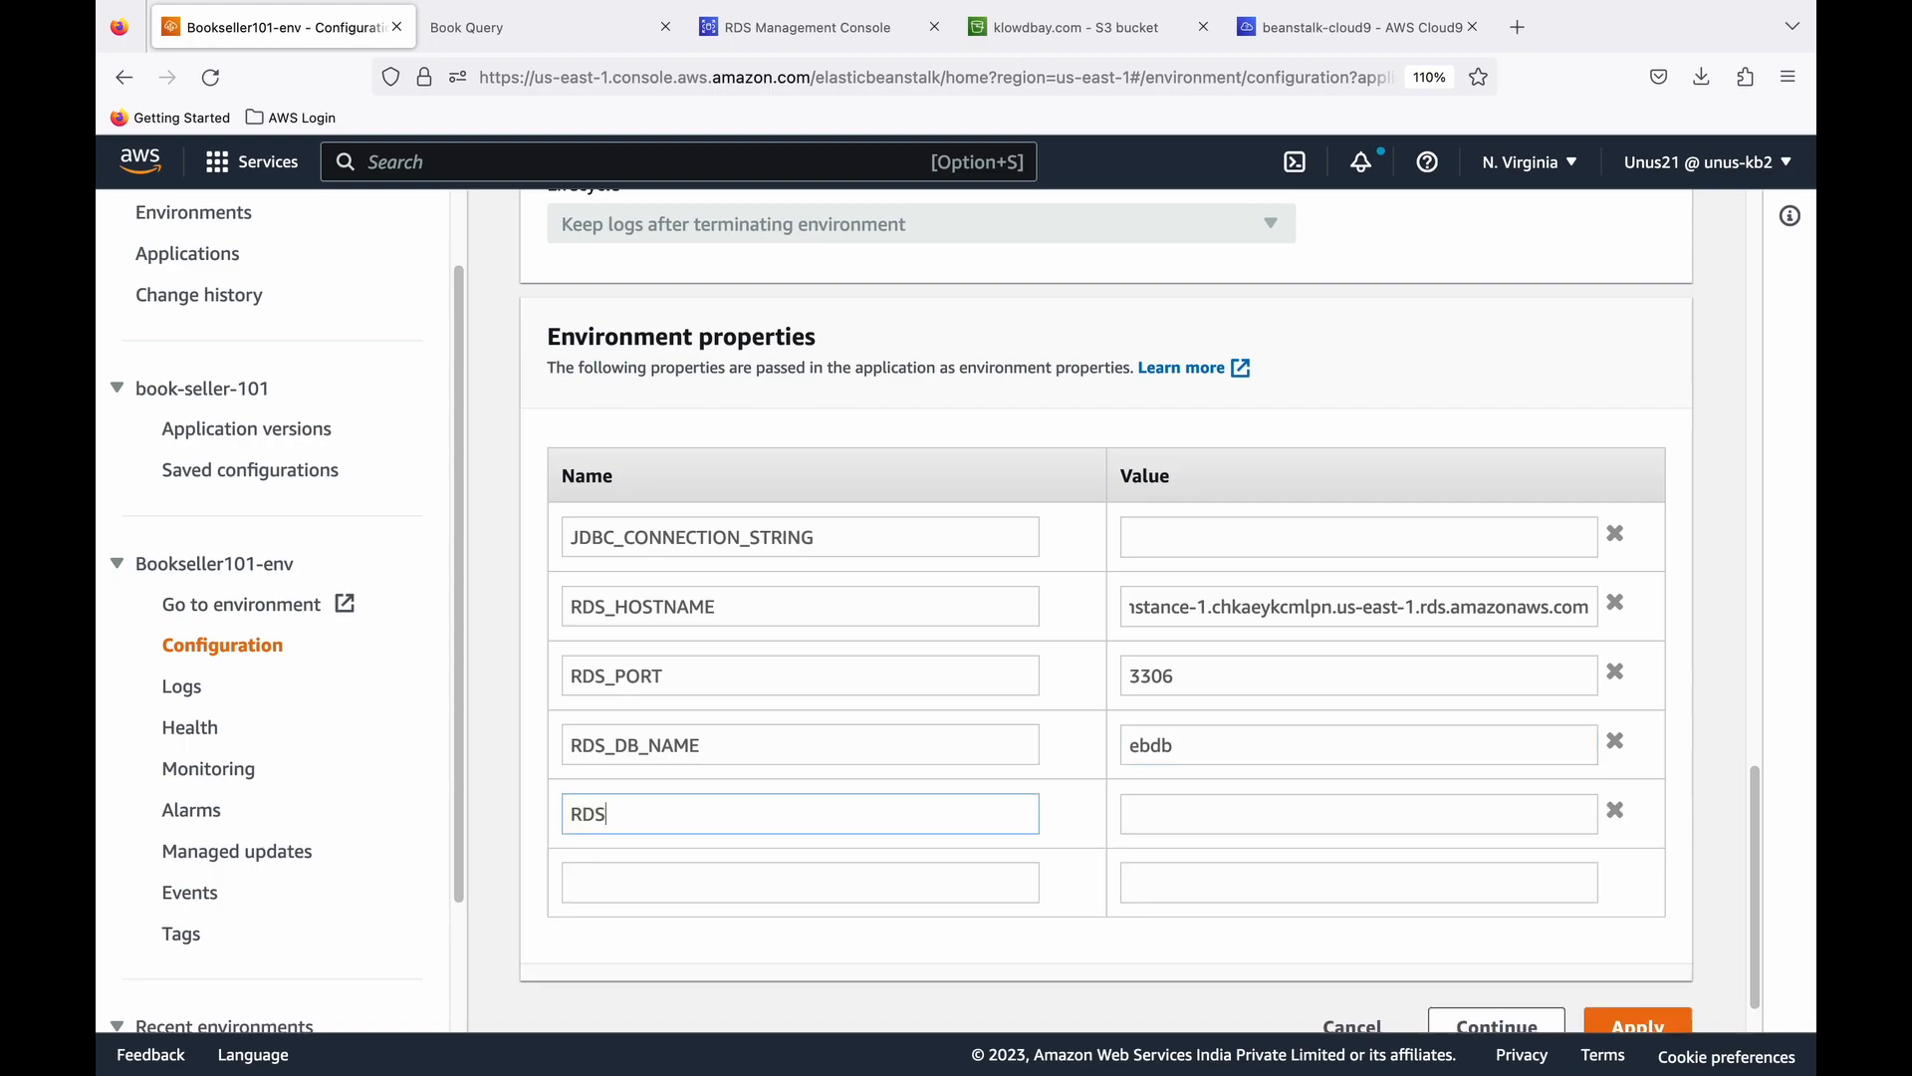
type("_USERNAME")
left_click(1175, 819)
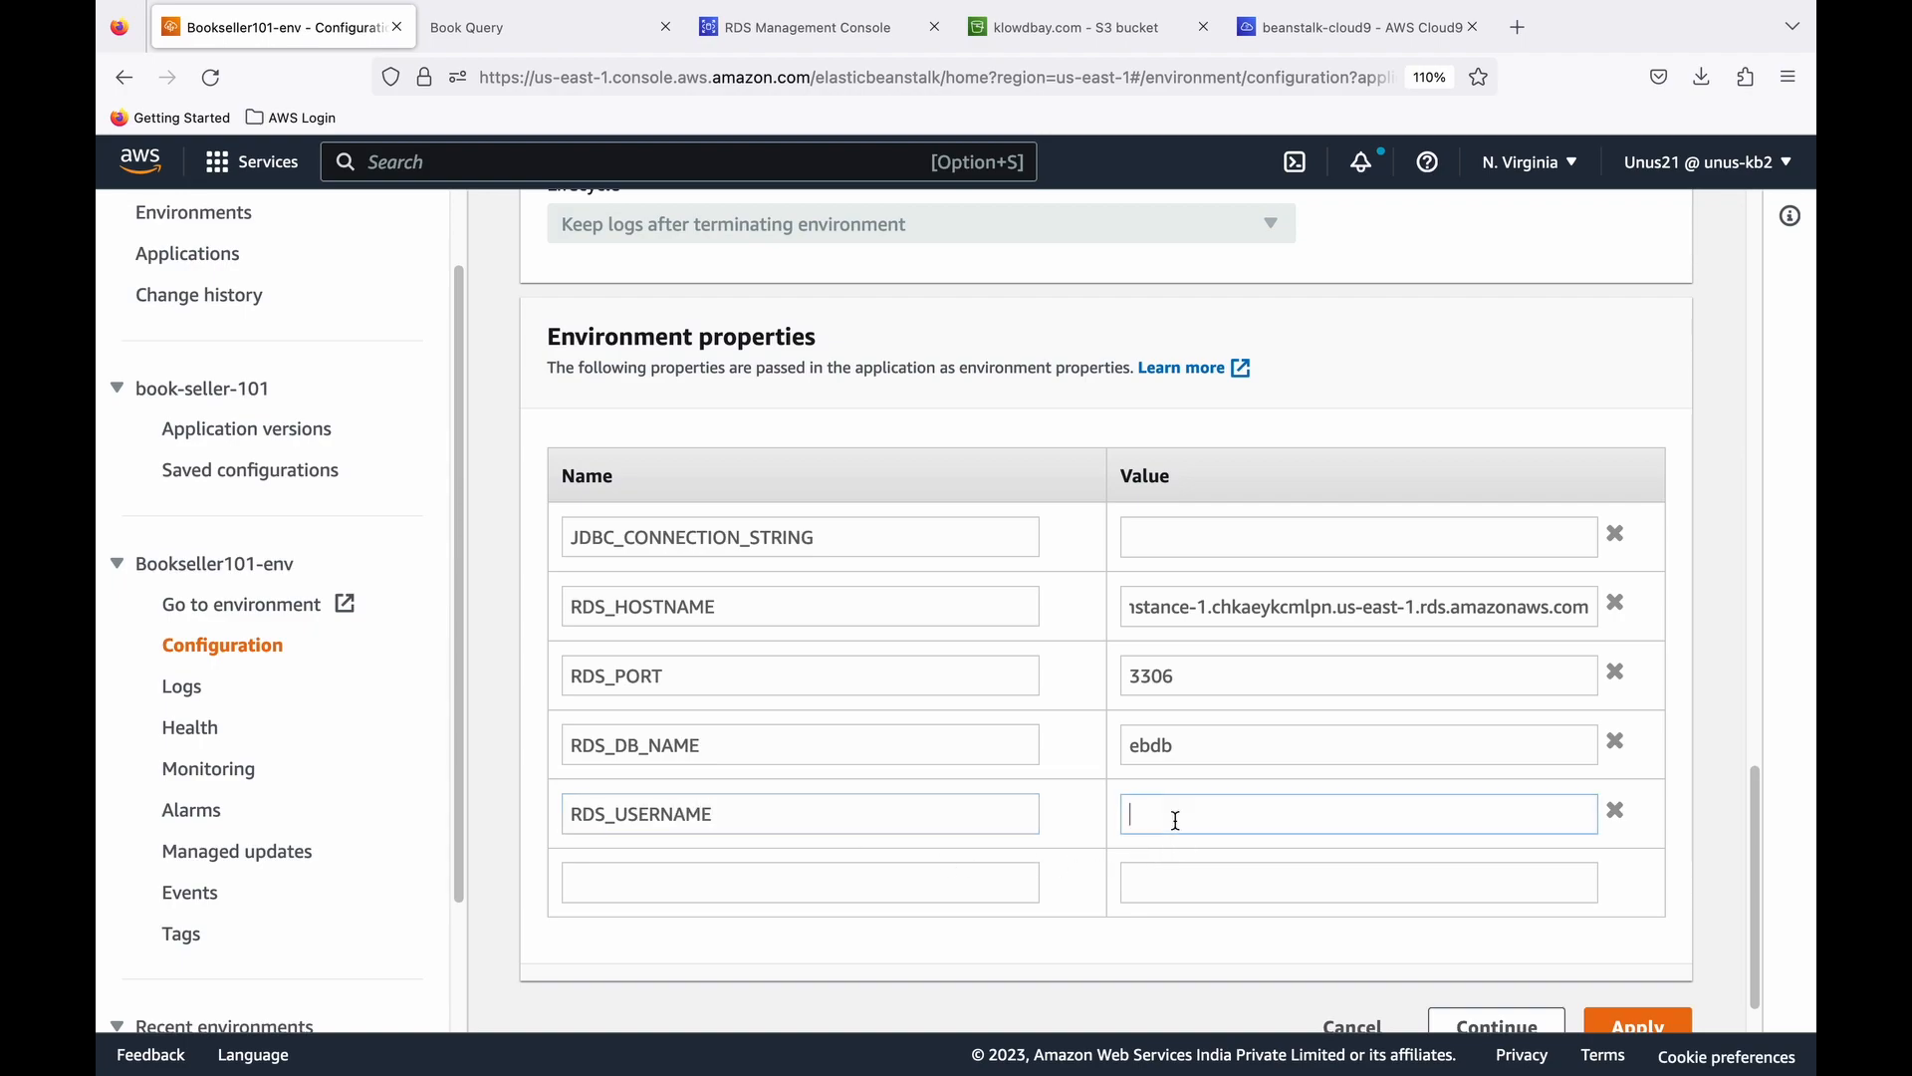
scroll(1175, 819, "down", 1)
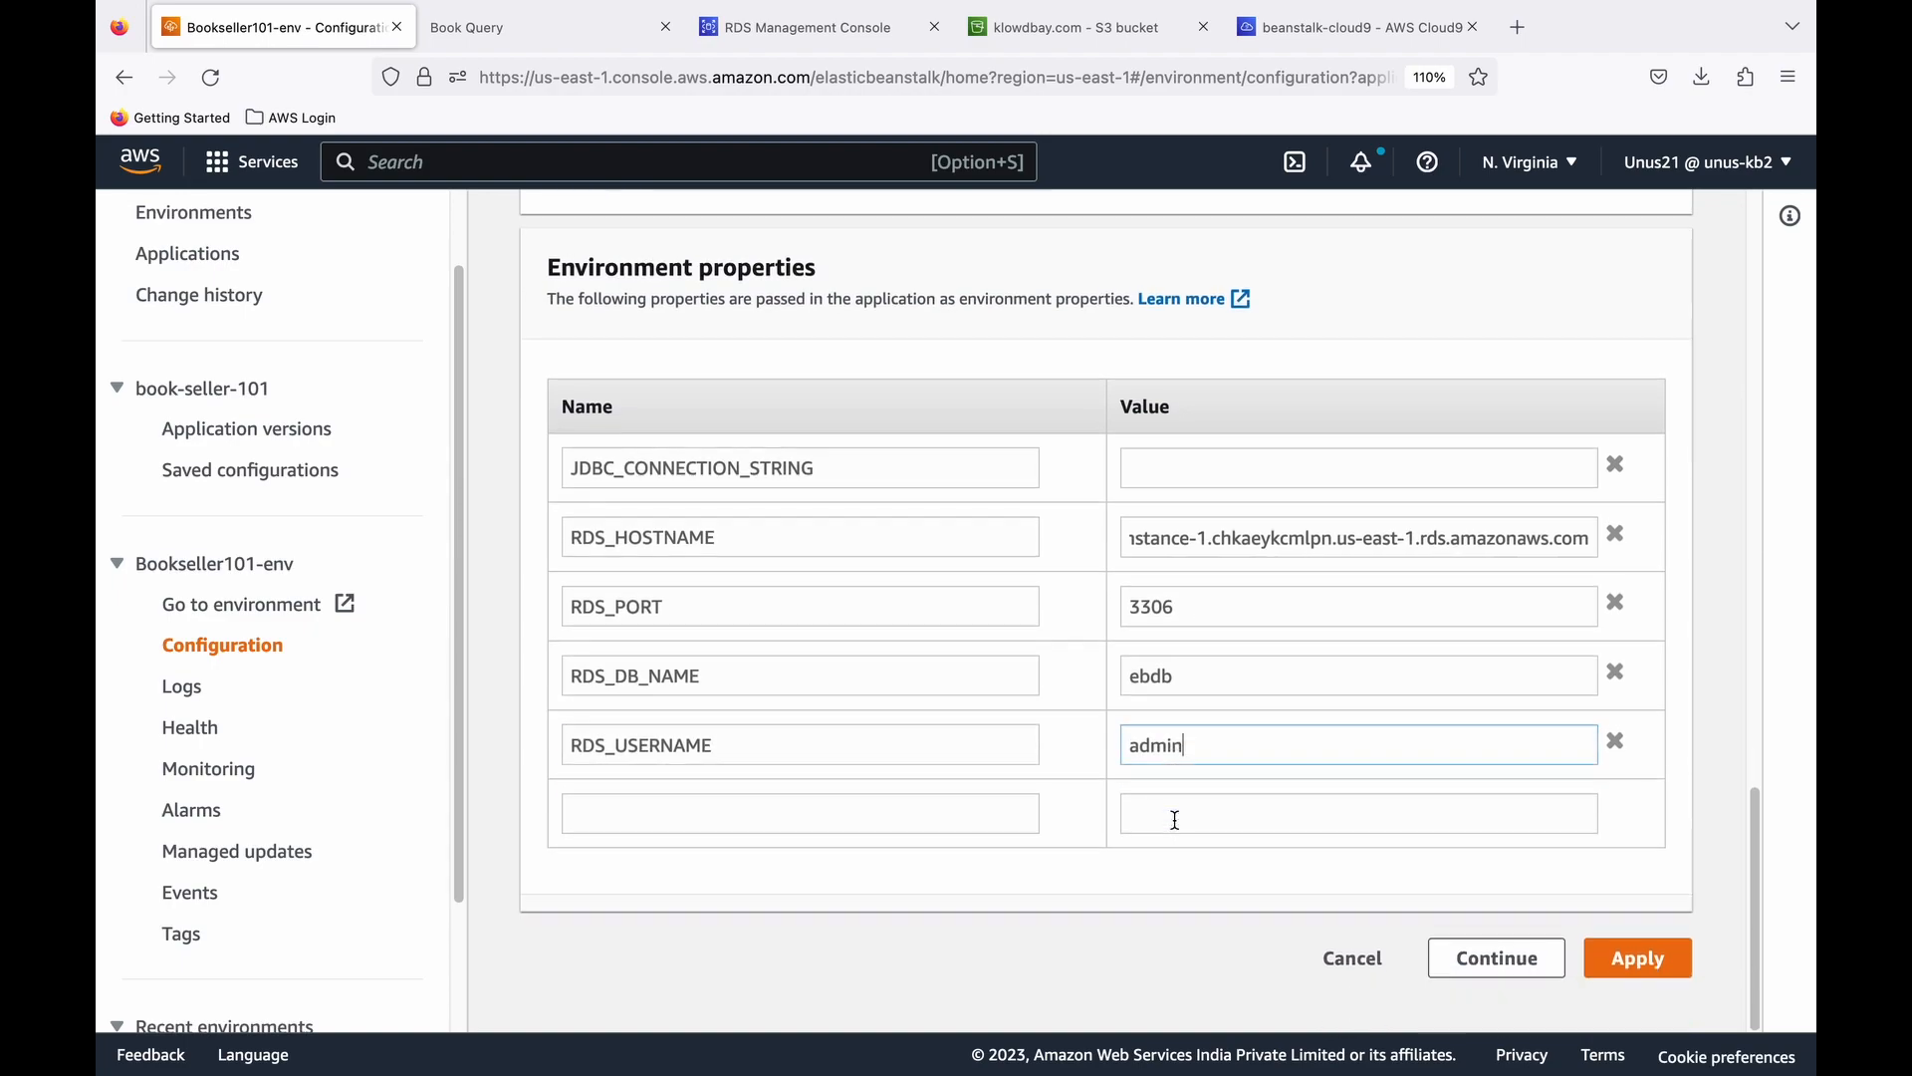
- Add the environment property RDS_PASSWORD with the database password as its value, and apply the configuration changes
left_click(662, 813)
type("RDS_PASSWORD")
left_click(1170, 820)
type("******")
scroll(1167, 757, "down", 1)
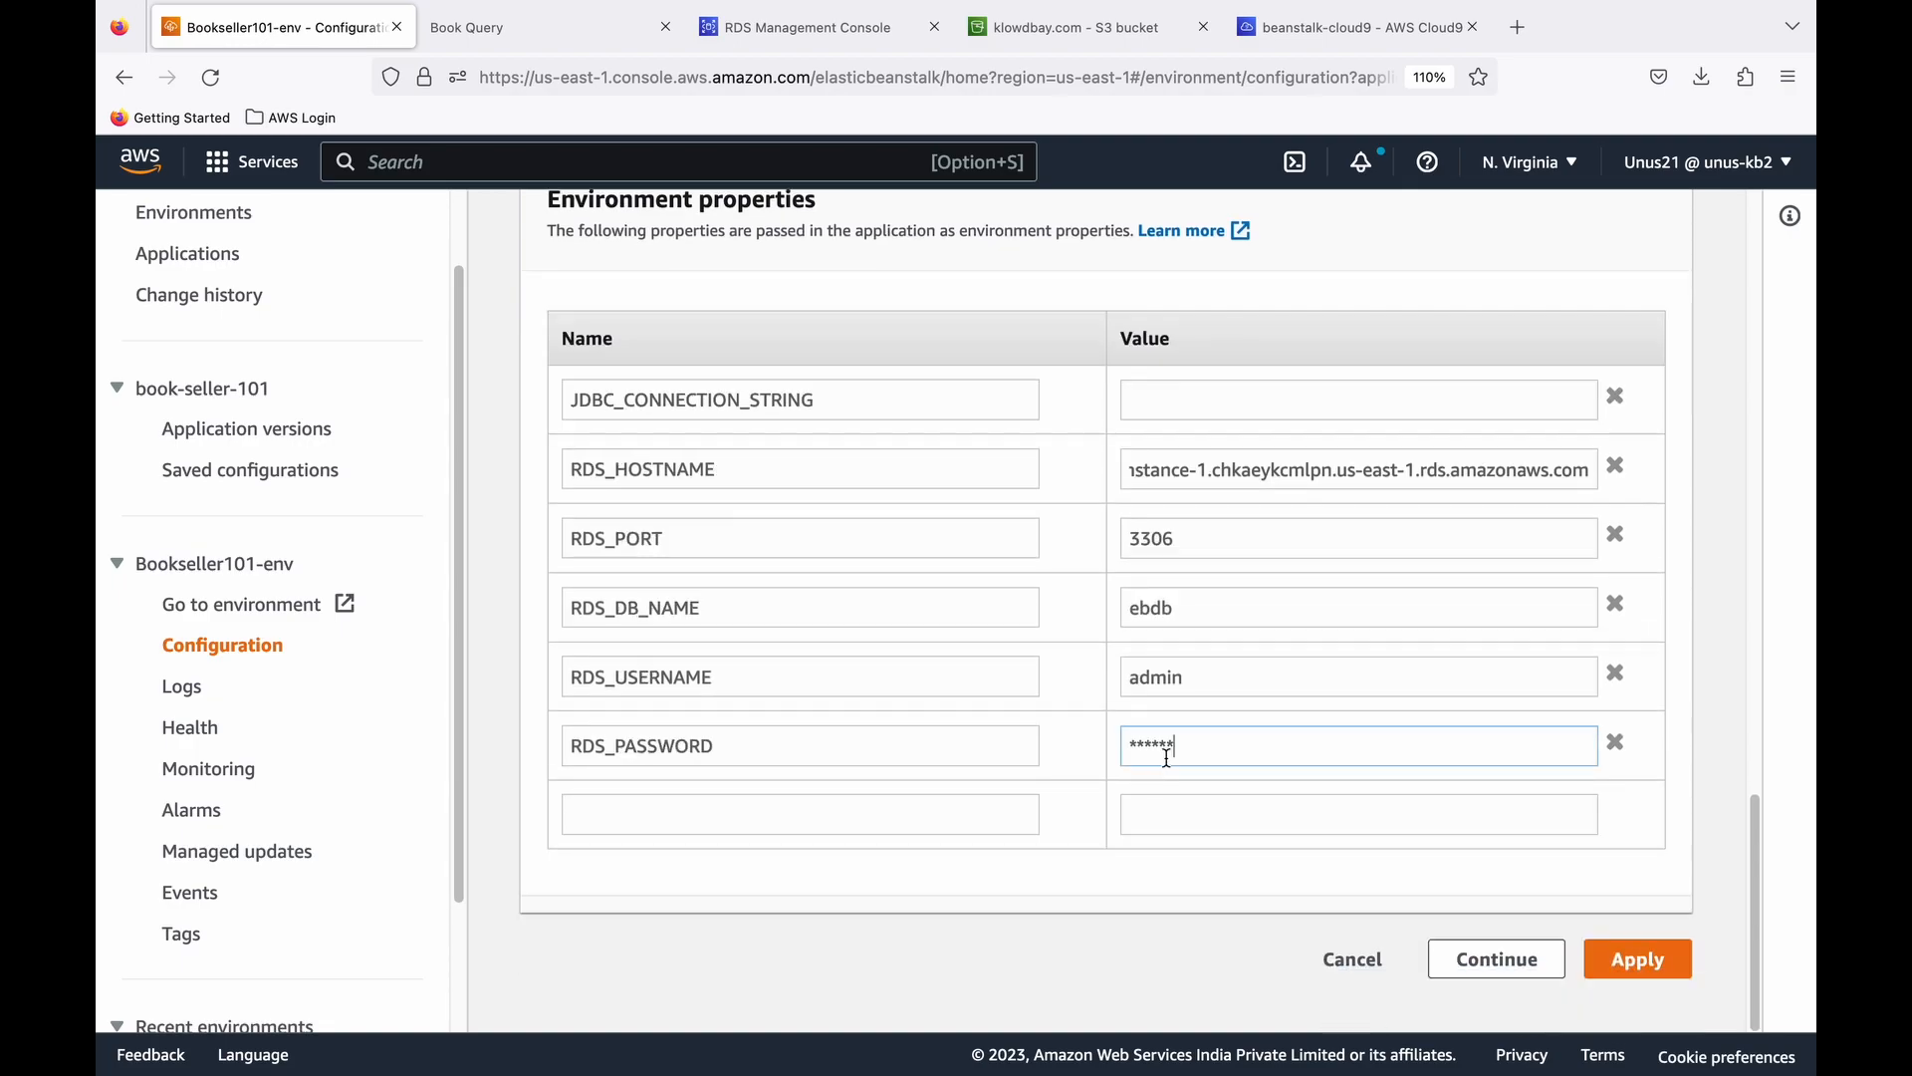
left_click(1638, 959)
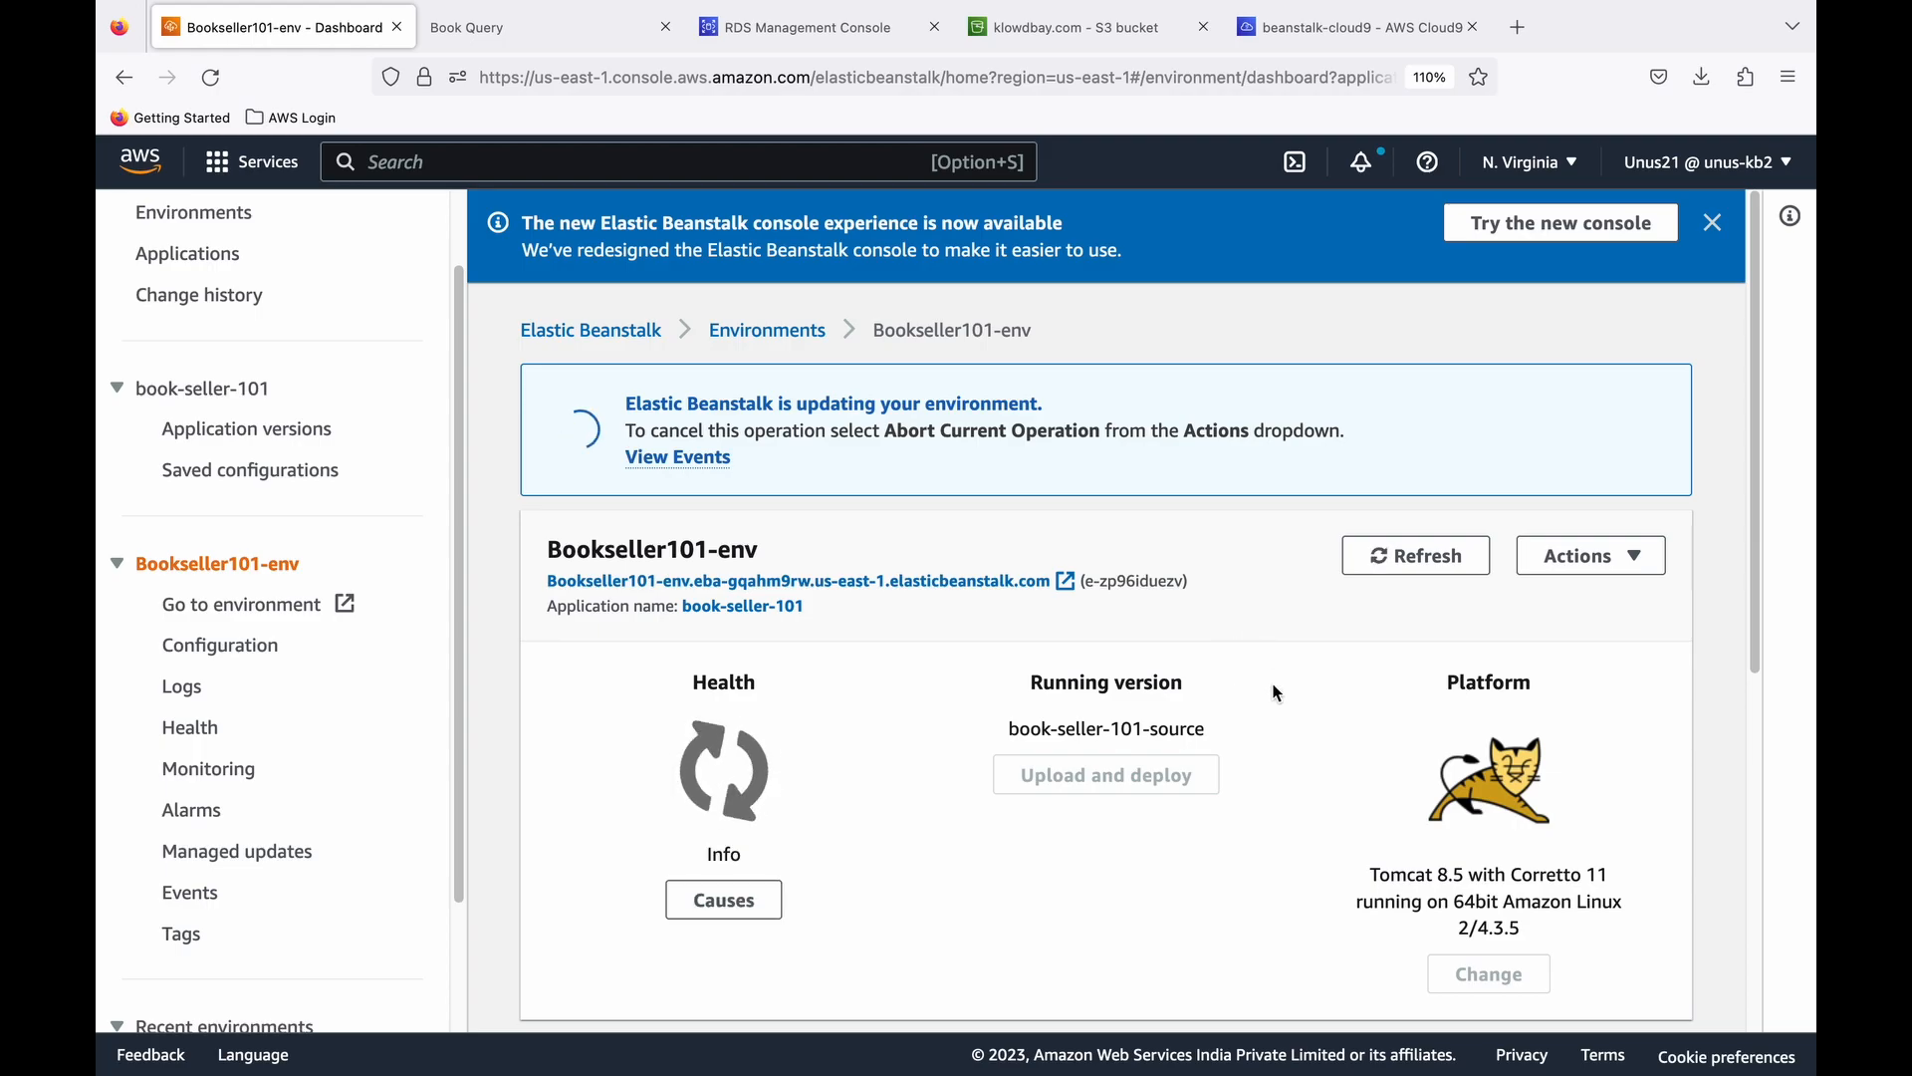
- In the Cloud9 terminal, go to the book-seller project's src/main/webapp directory and list its files
left_click(1307, 36)
type("ls")
key("Return")
type("cd src/mai")
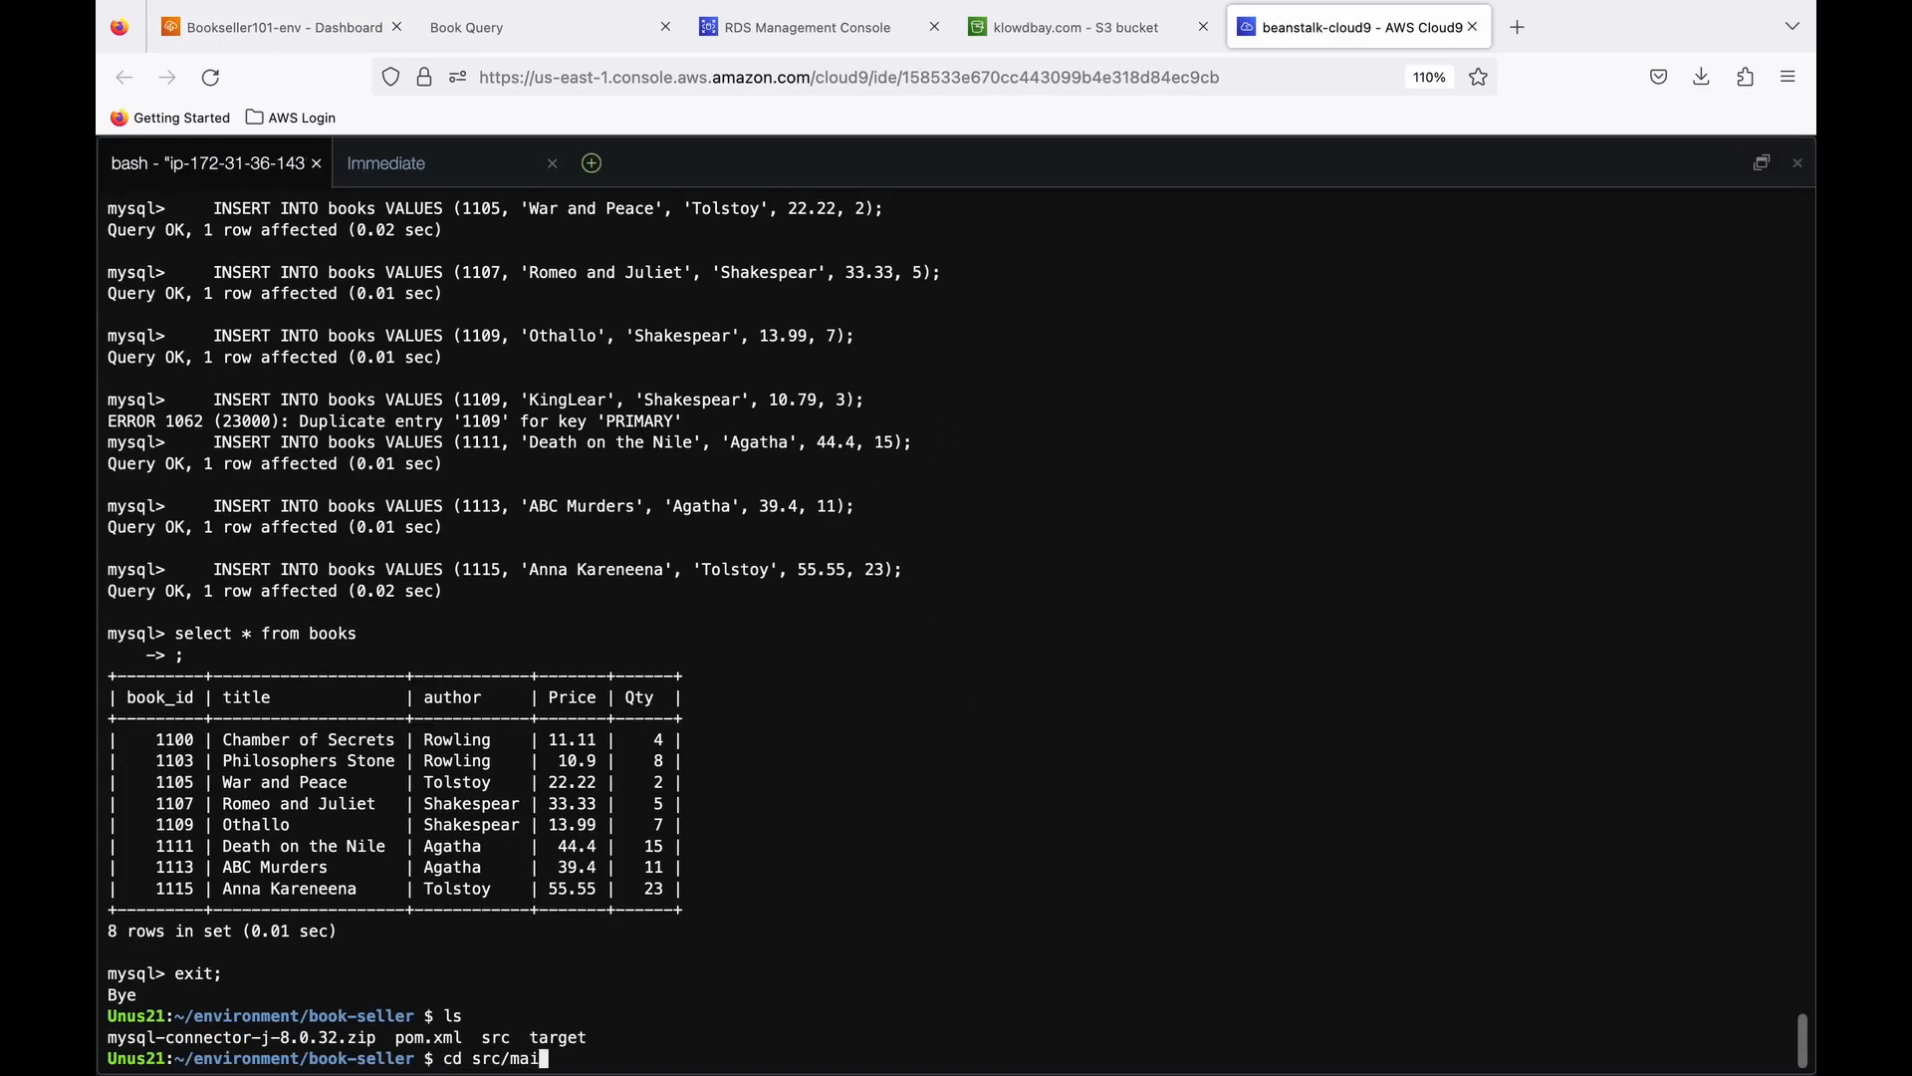
type("n/webapp")
key("Return")
type("ls")
- Display the contents of index.jsp and examine how it reads the RDS connection properties and queries the books
key("Return")
type("ca")
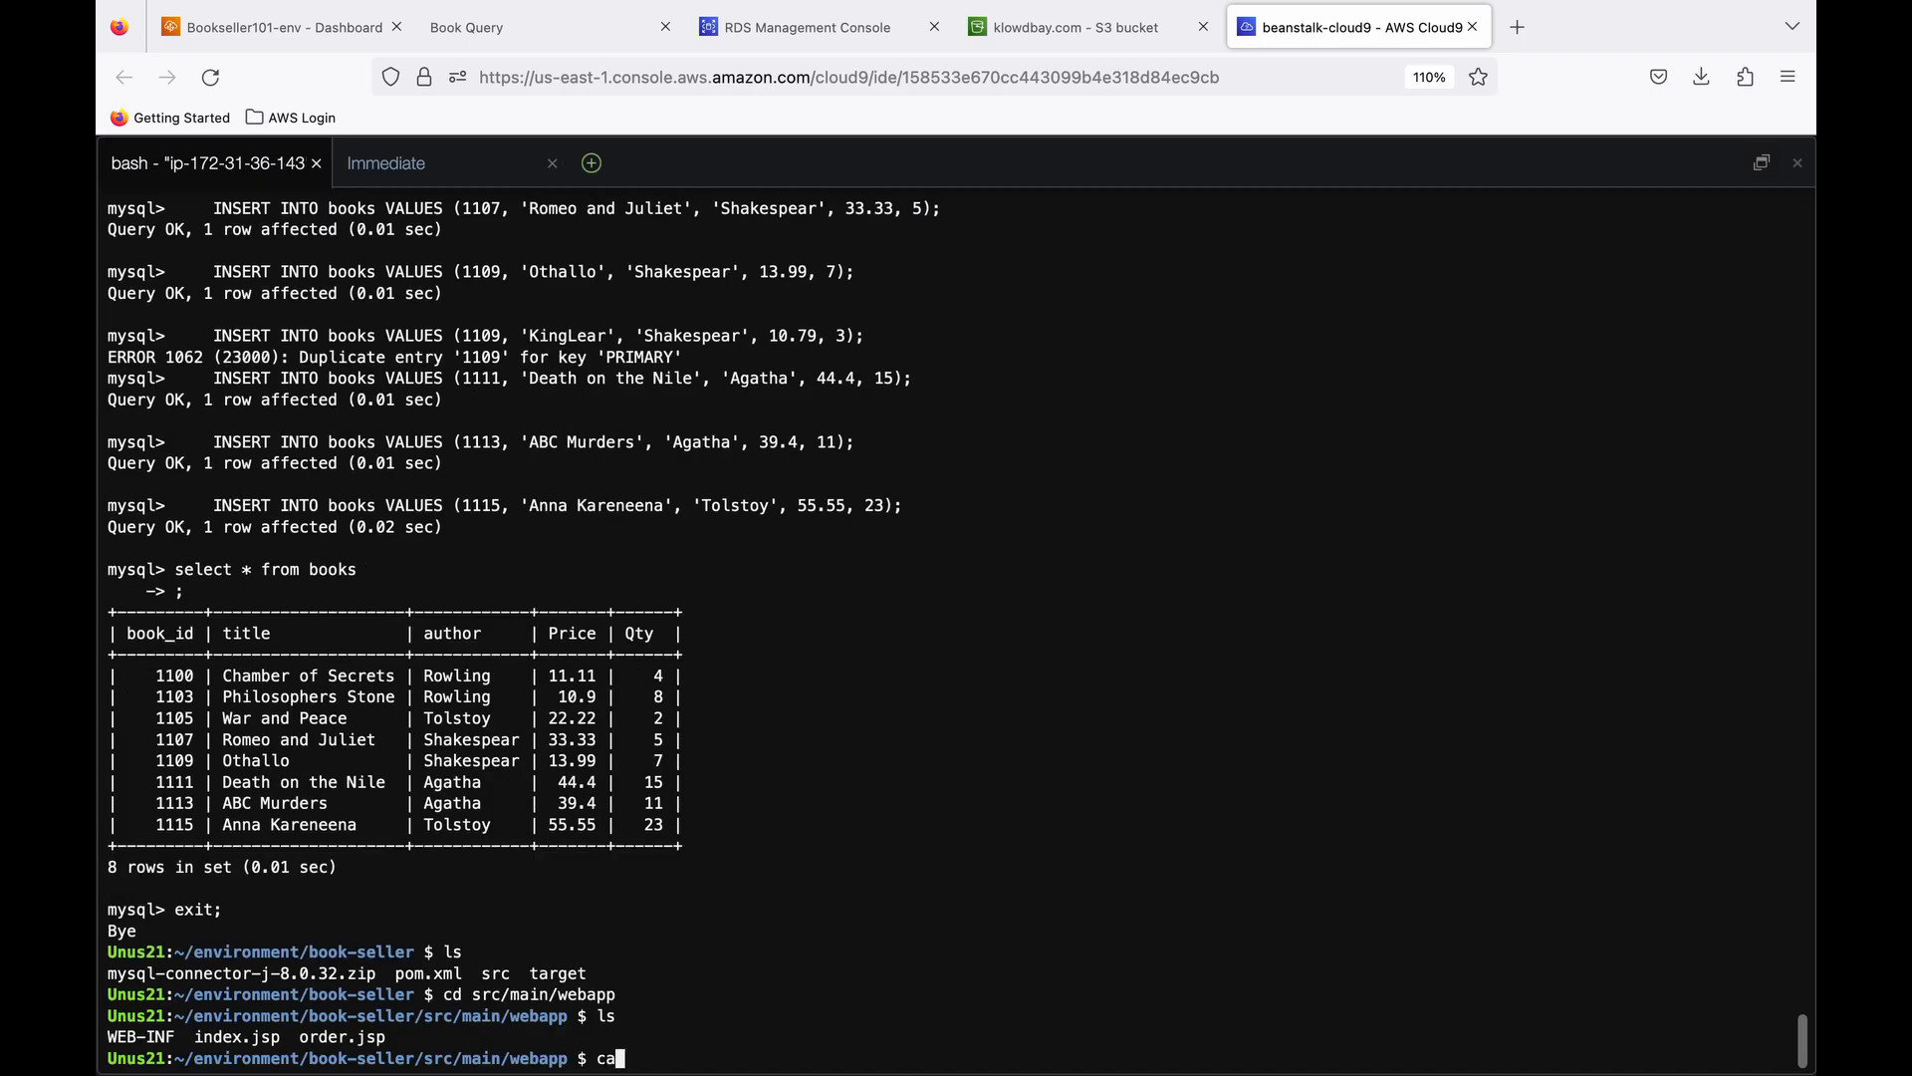
type("t index.jsp")
key("Return")
scroll(649, 518, "up", 2)
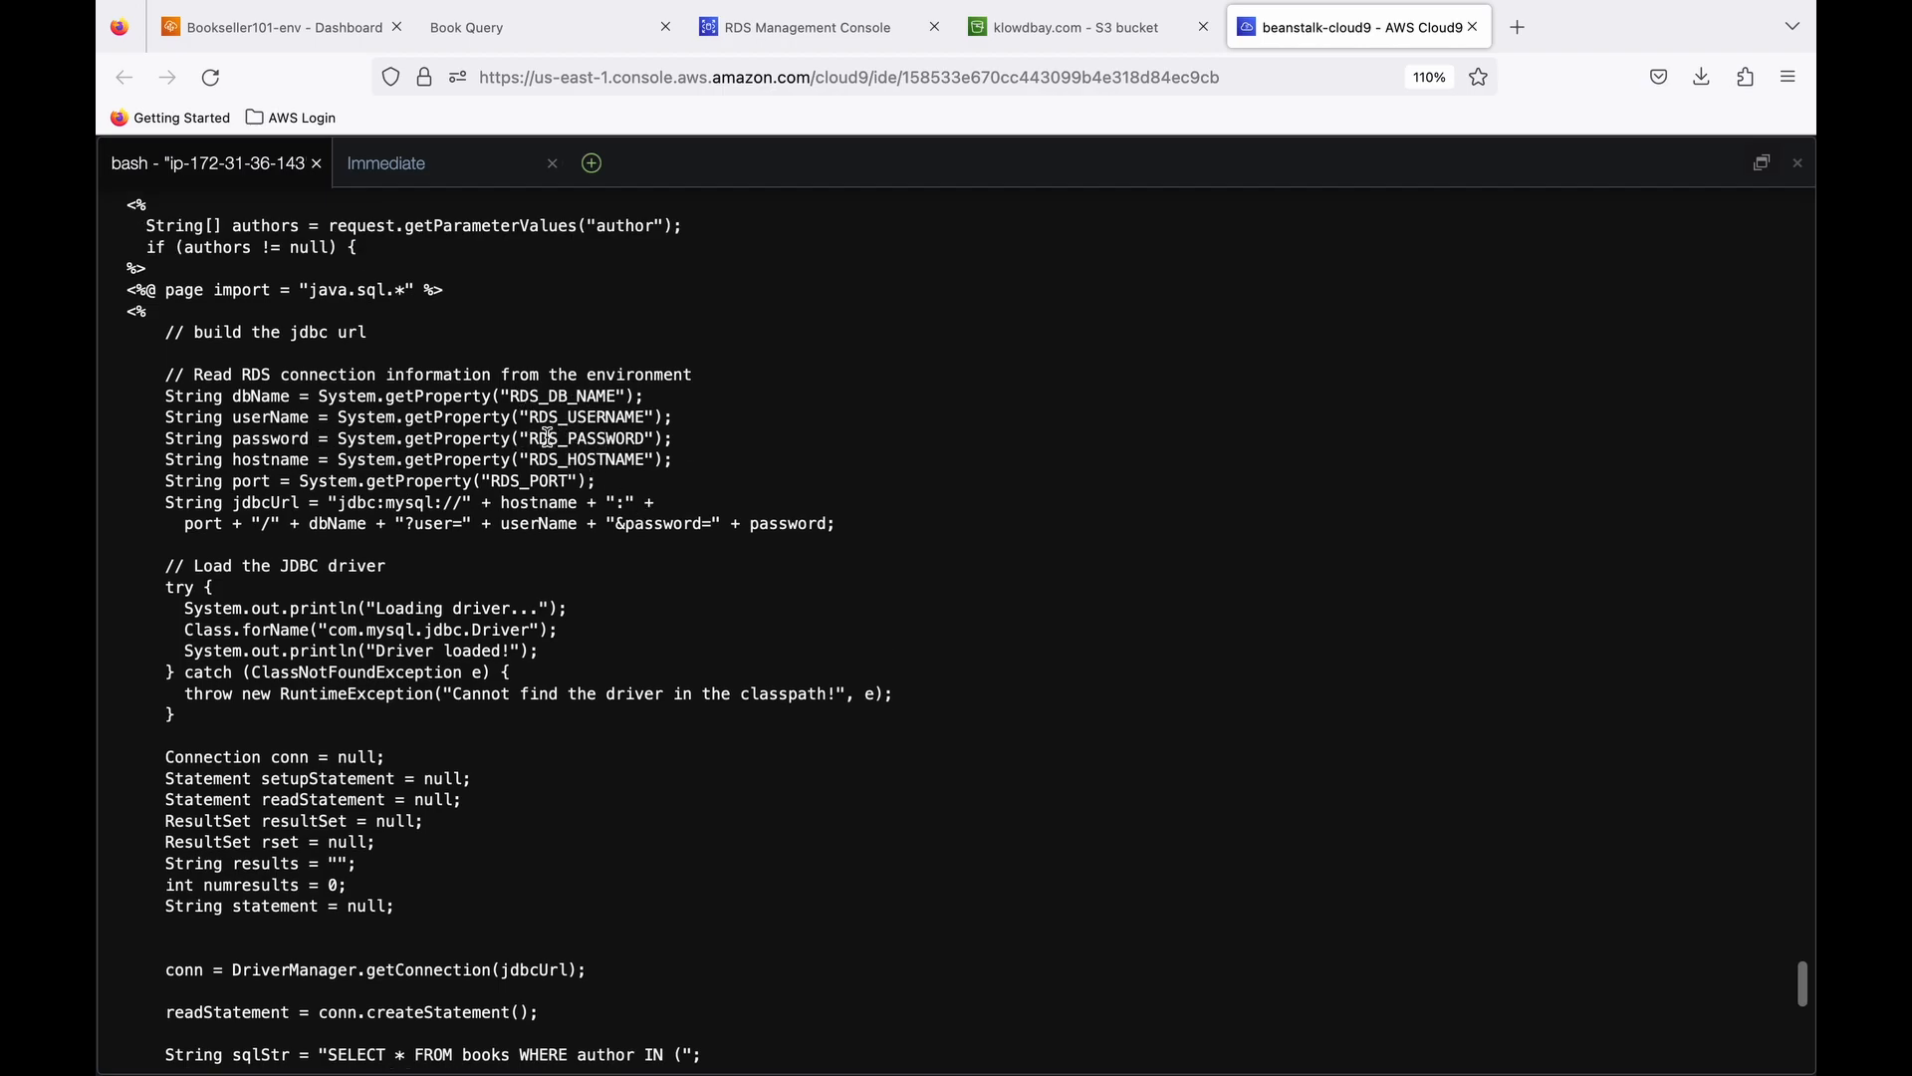
scroll(639, 583, "down", 10)
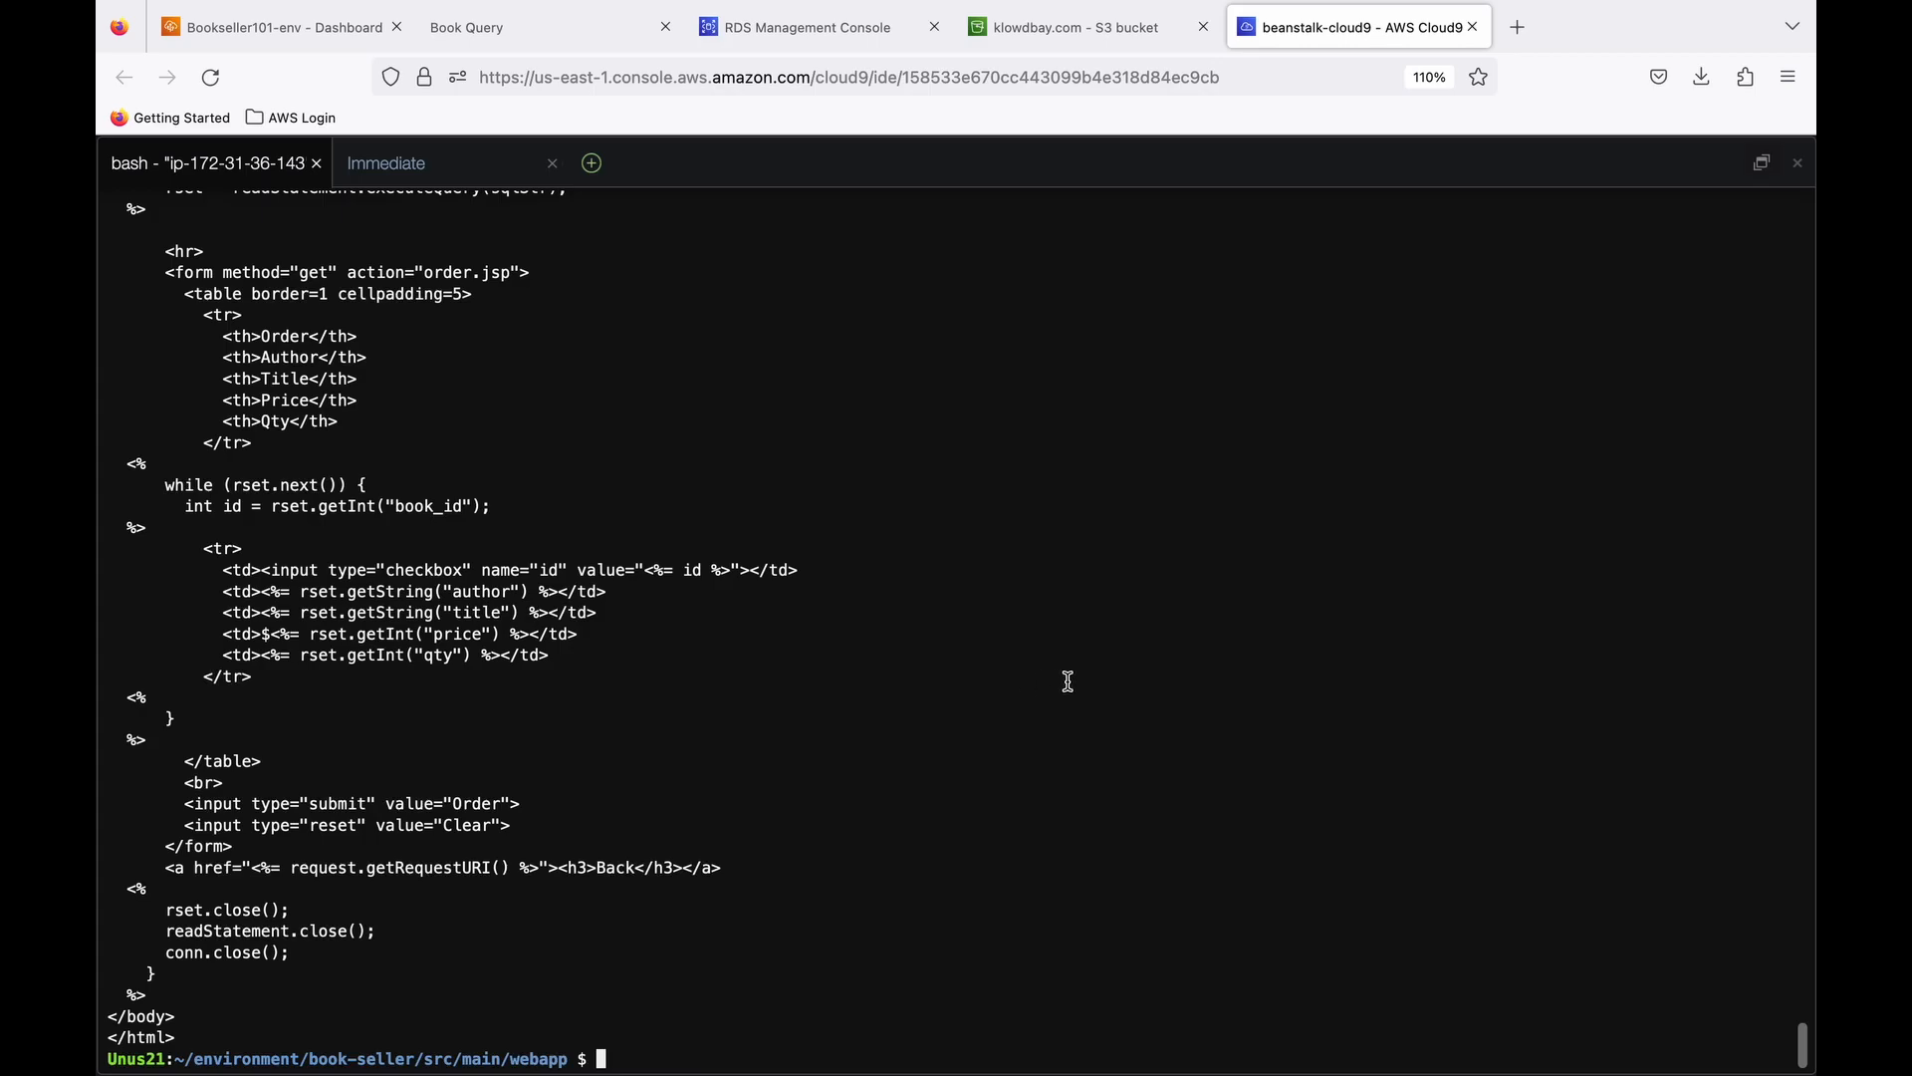
- In Elastic Beanstalk, find the book-seller-101 application's environment and open the Bookseller101-env URL in a new browser tab
key("super+Tab")
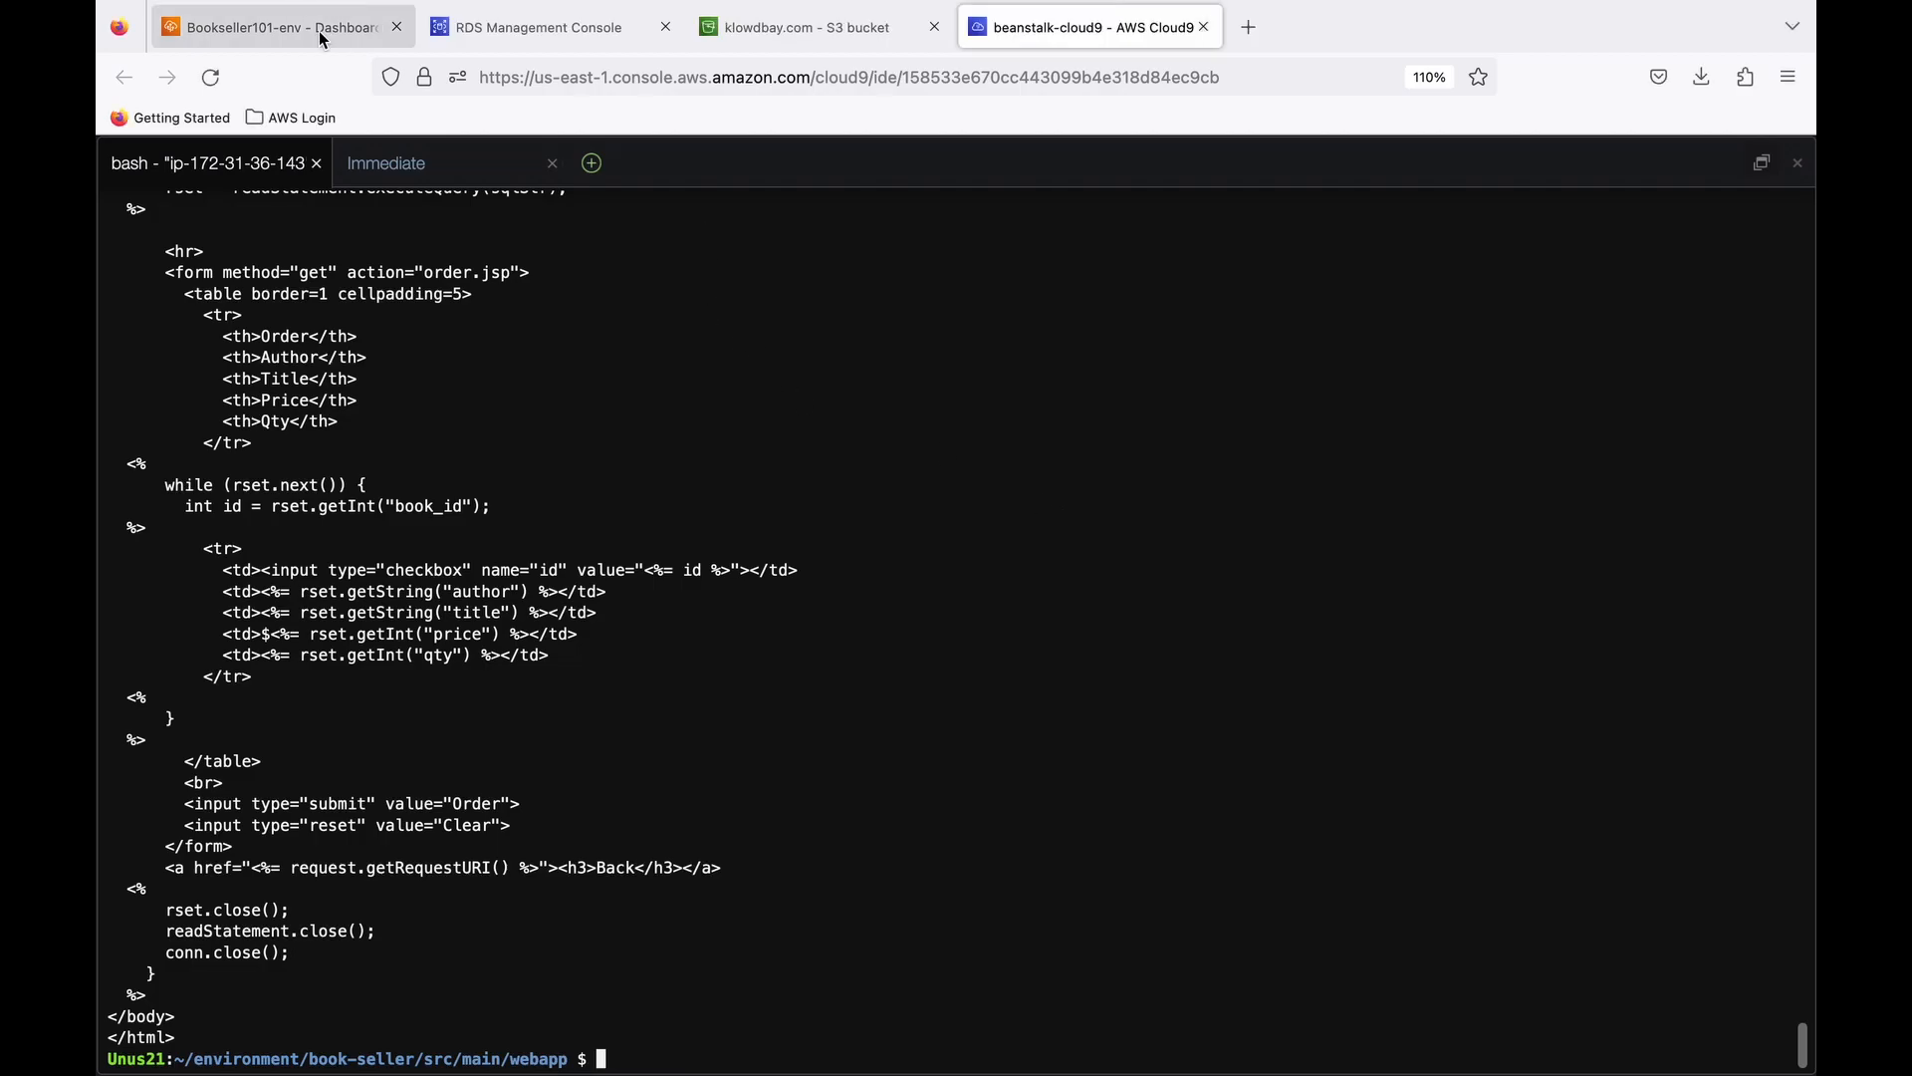
left_click(320, 37)
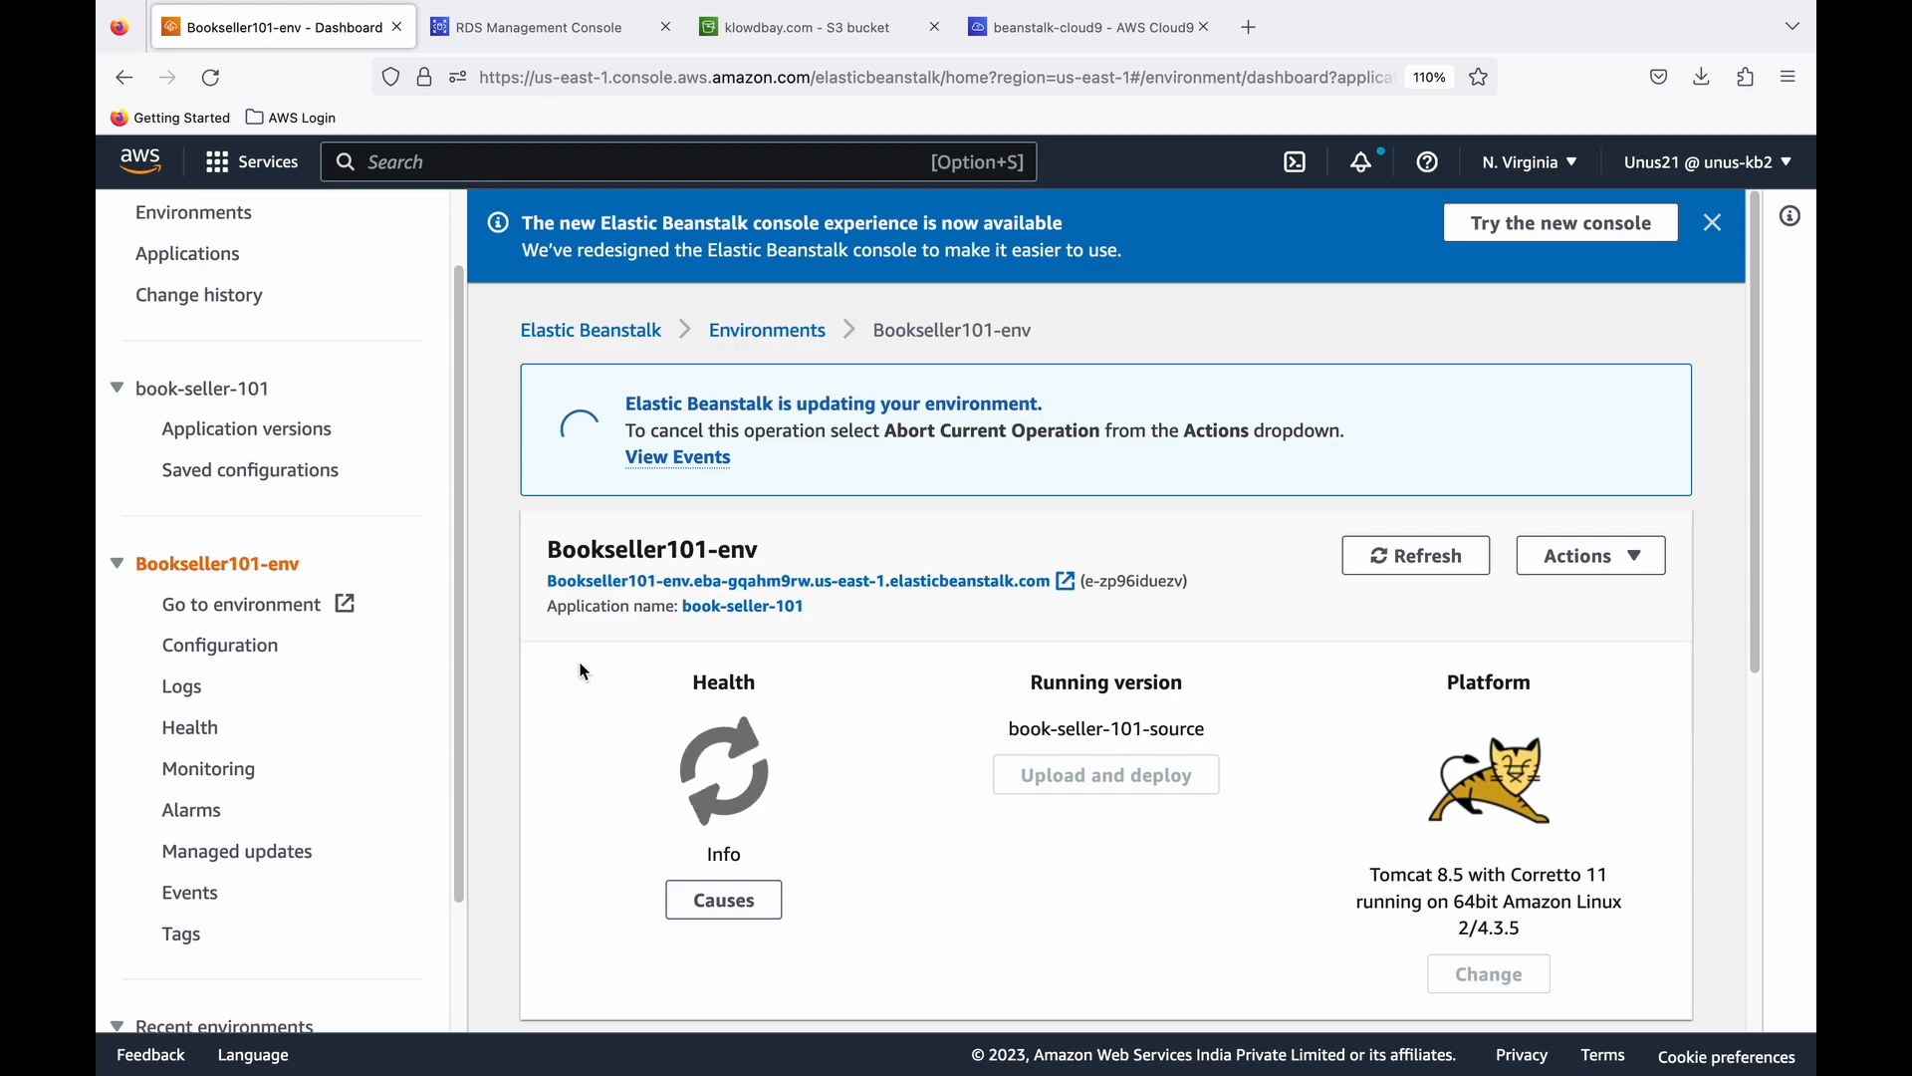
scroll(457, 482, "up", 2)
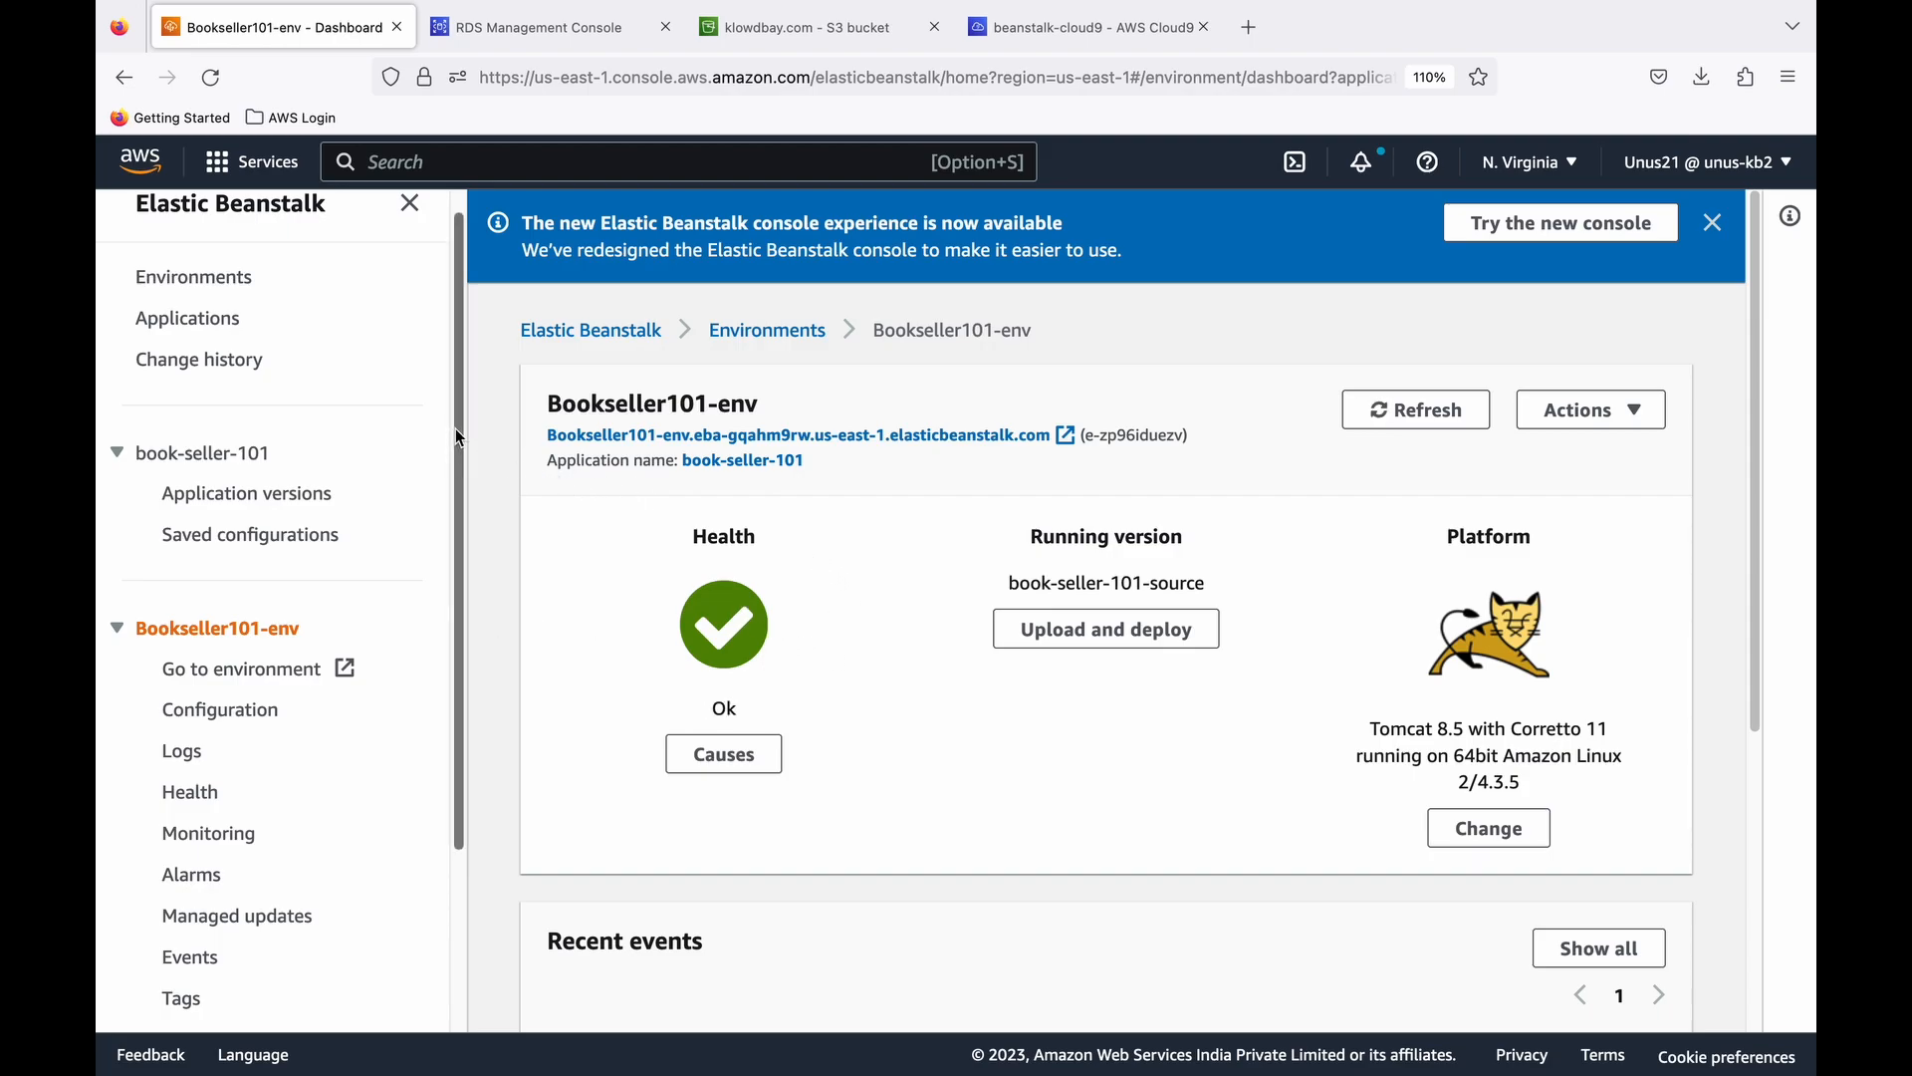
left_click(227, 317)
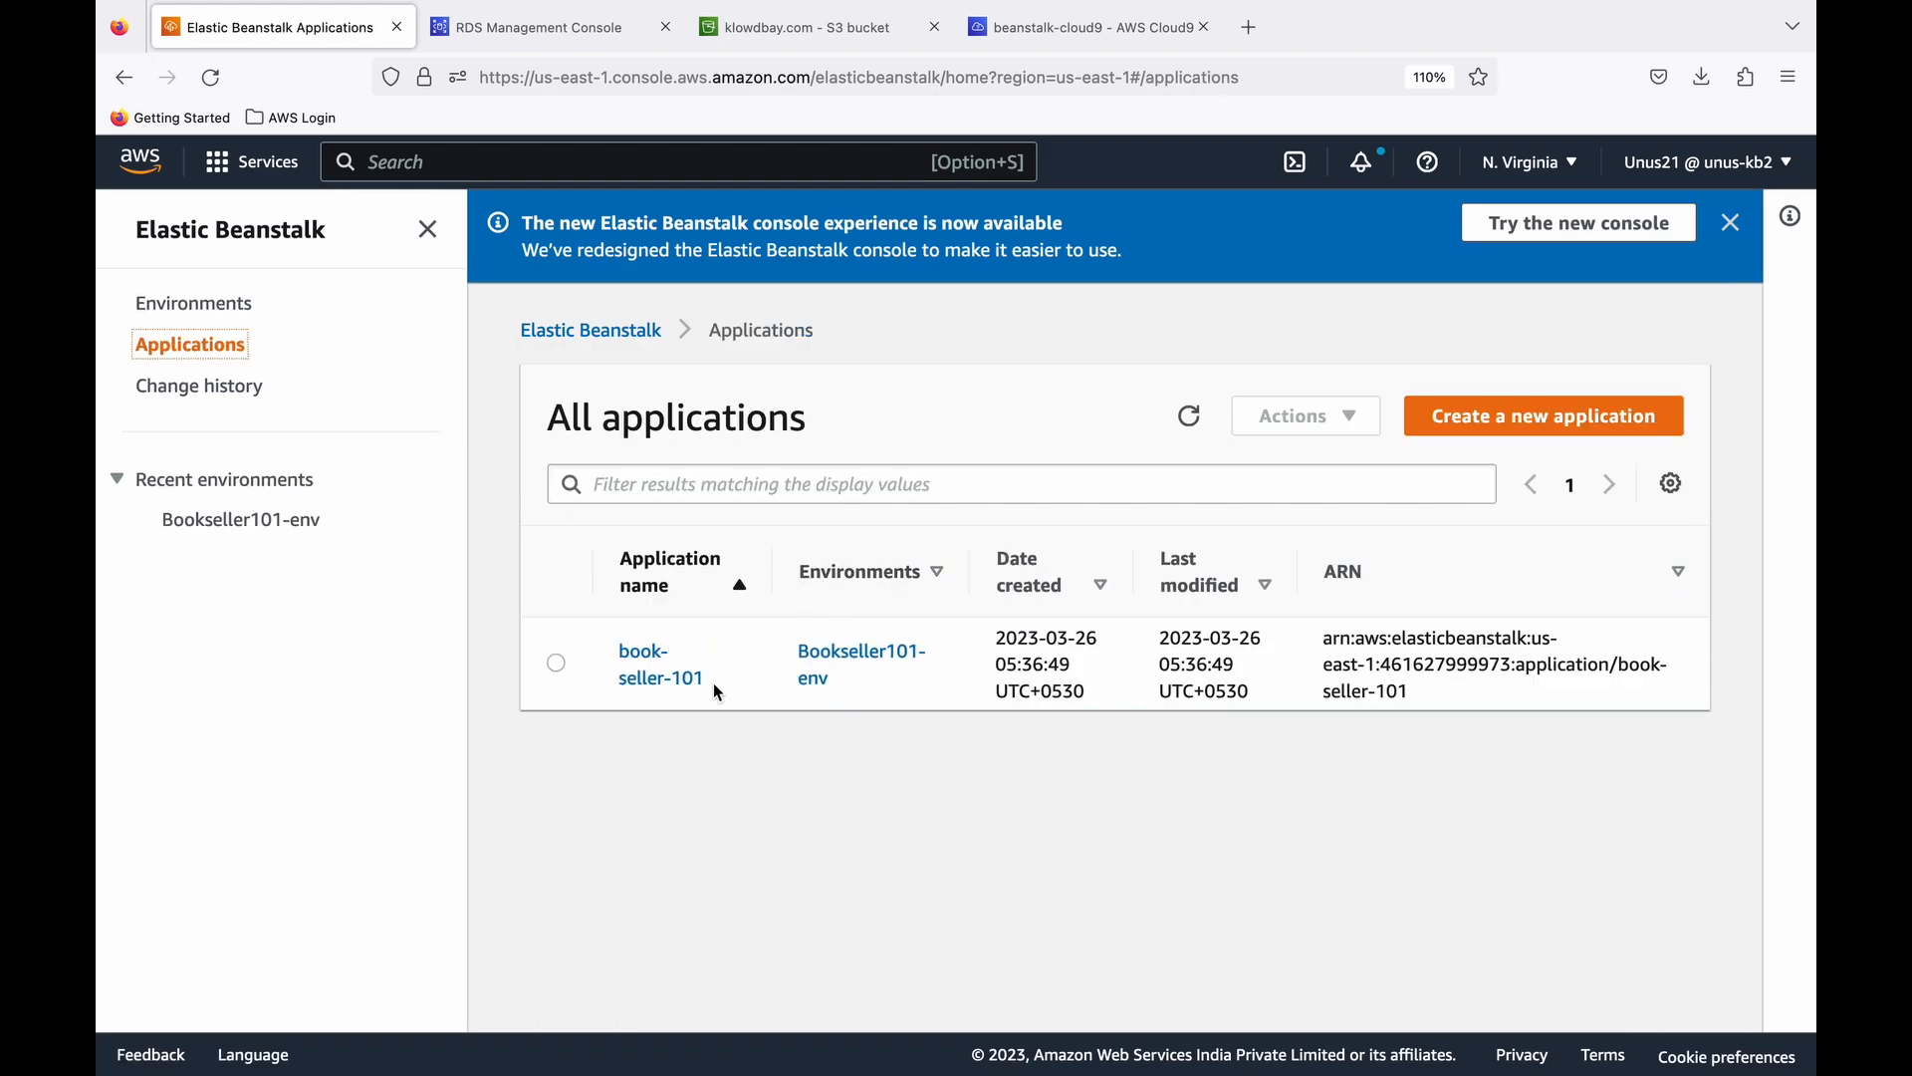
left_click(654, 673)
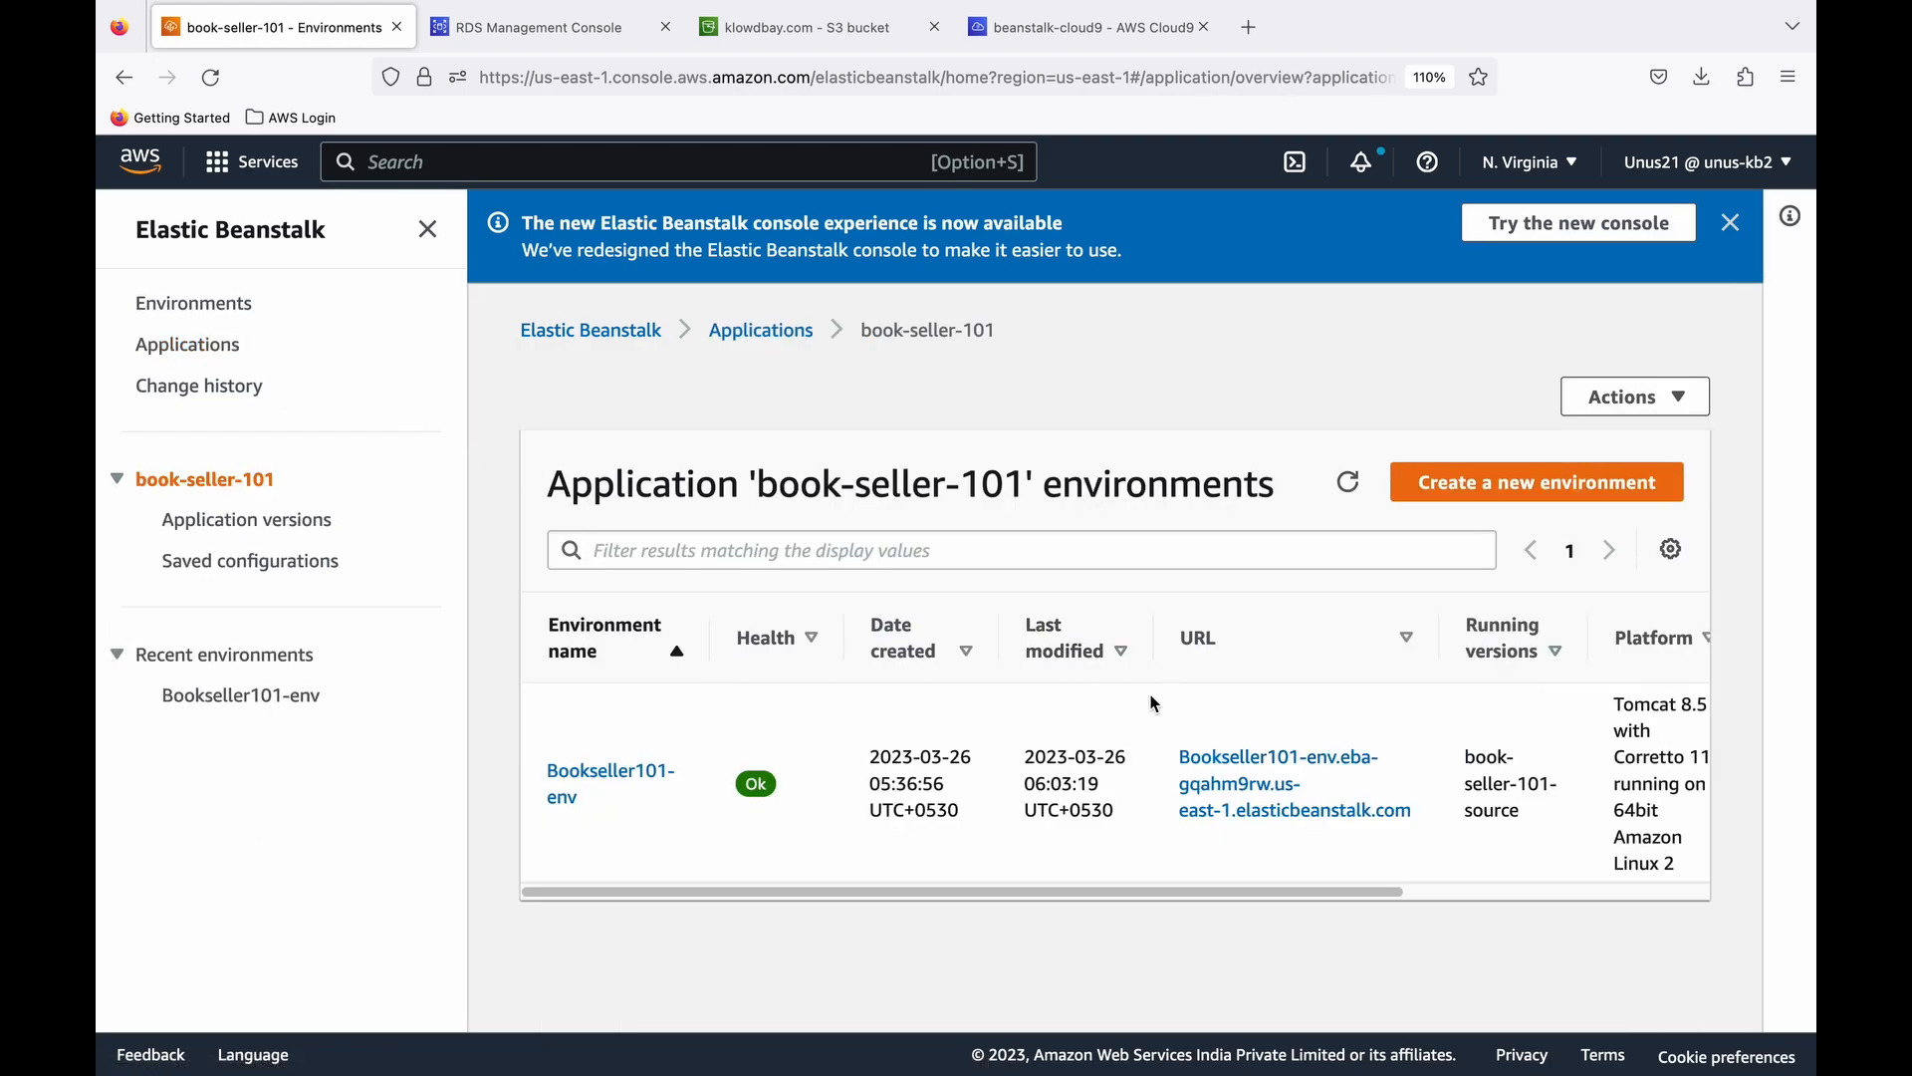
right_click(1258, 775)
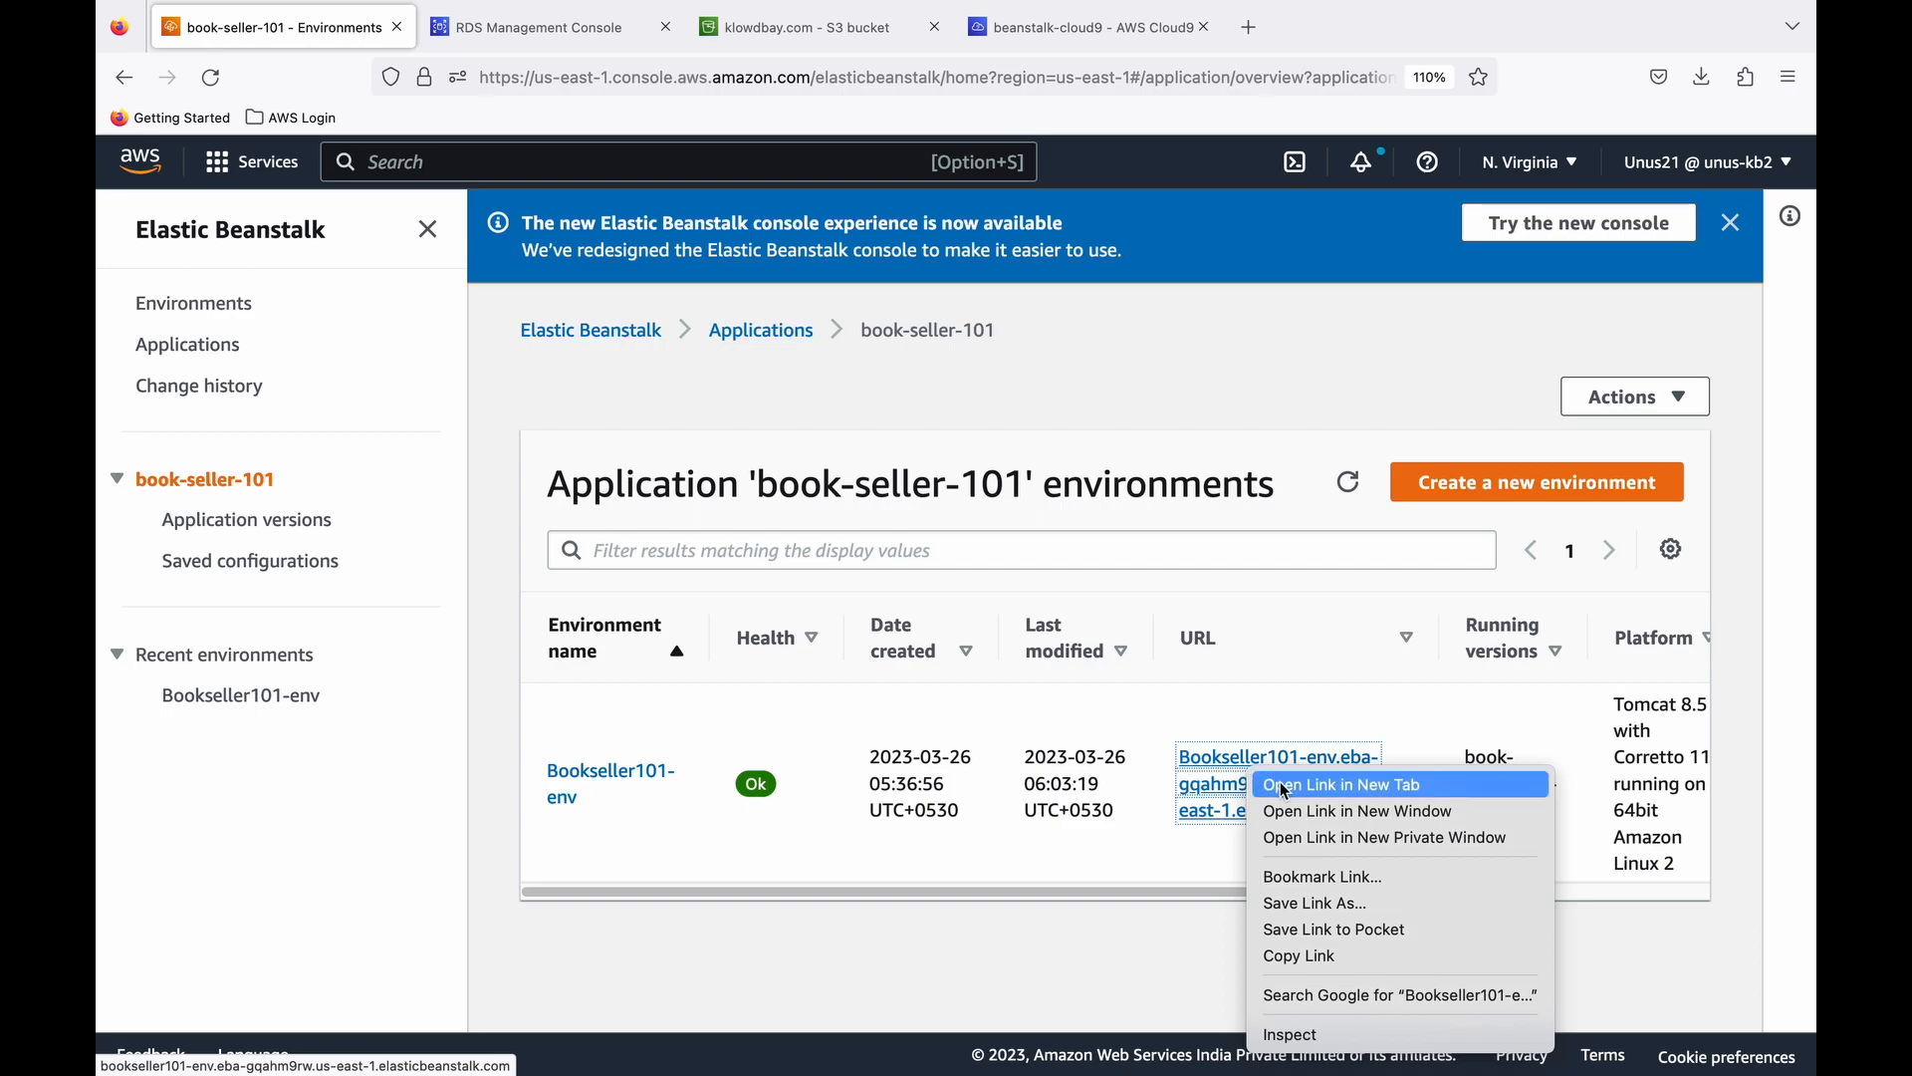
left_click(1286, 787)
left_click(547, 27)
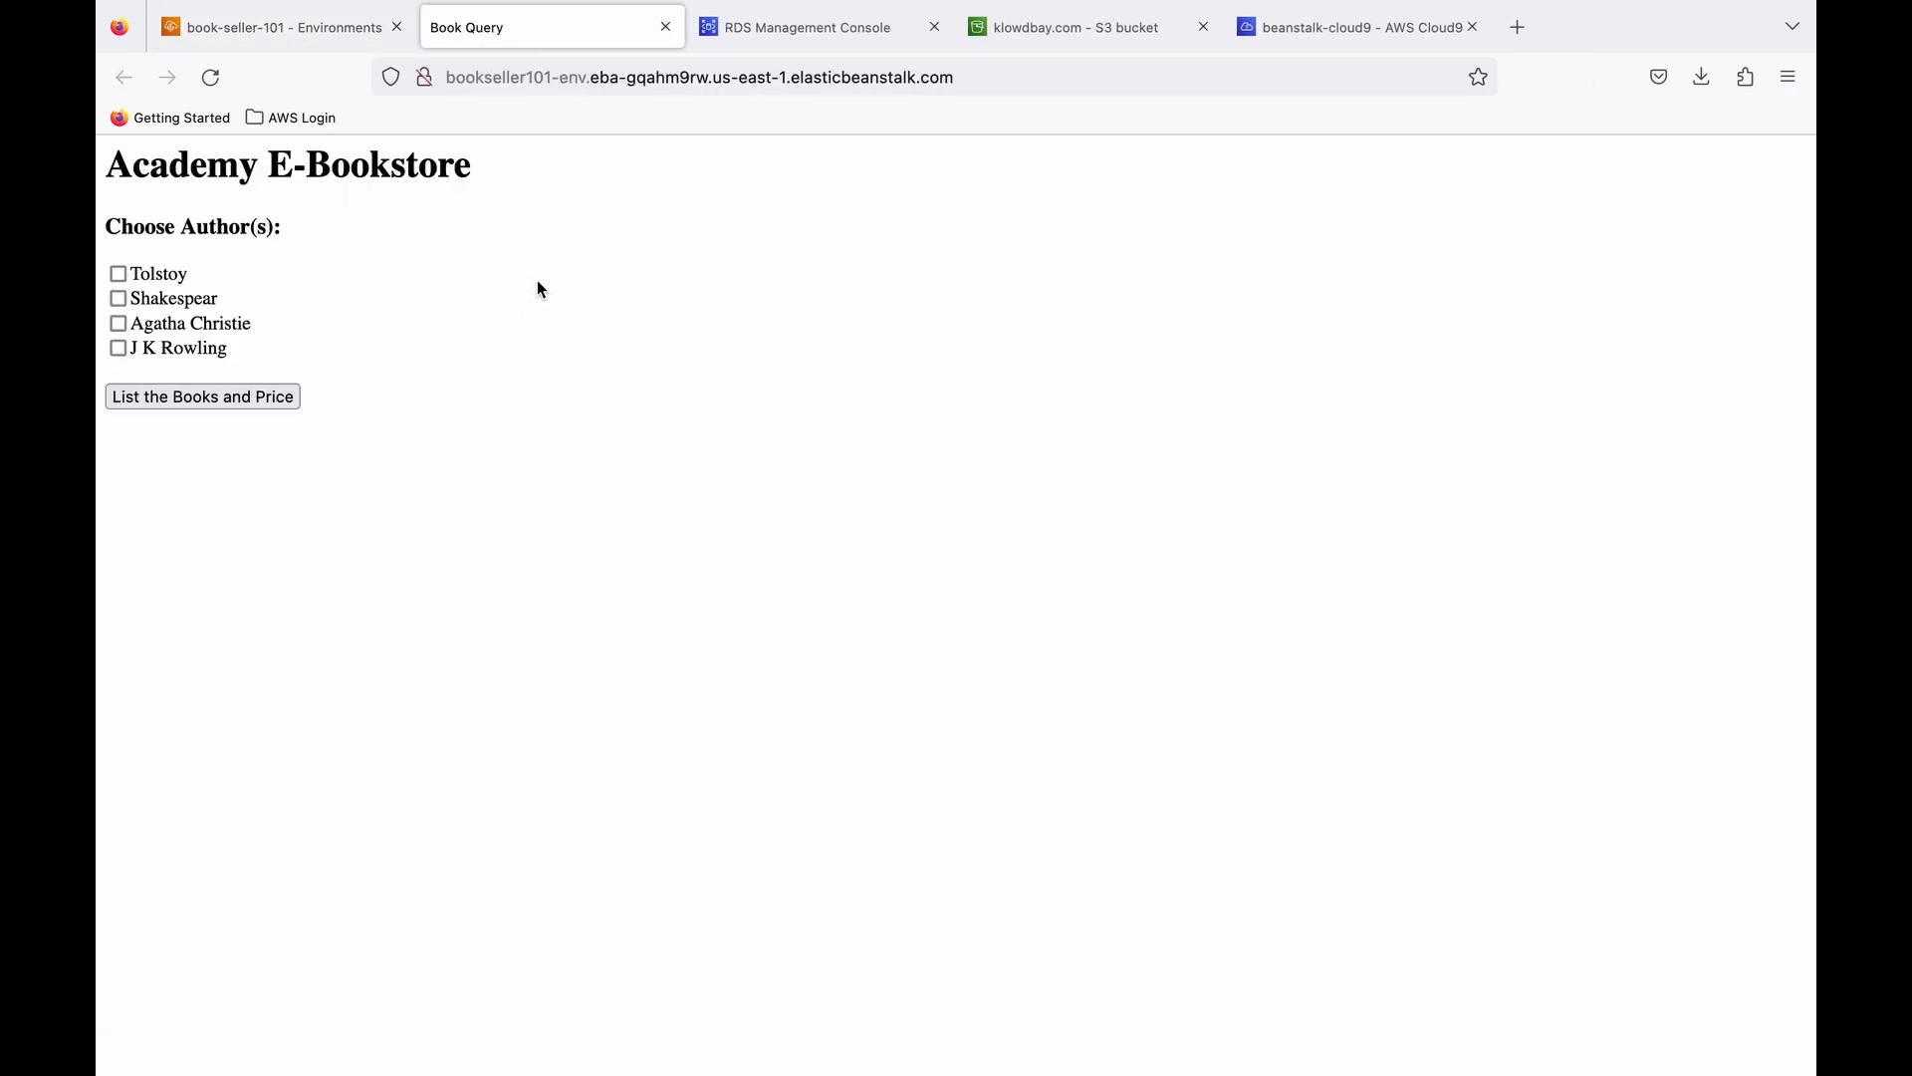
- List the books and prices for the author Agatha Christie in the Academy E-Bookstore
right_click(539, 288)
left_click(581, 344)
left_click(119, 326)
left_click(192, 403)
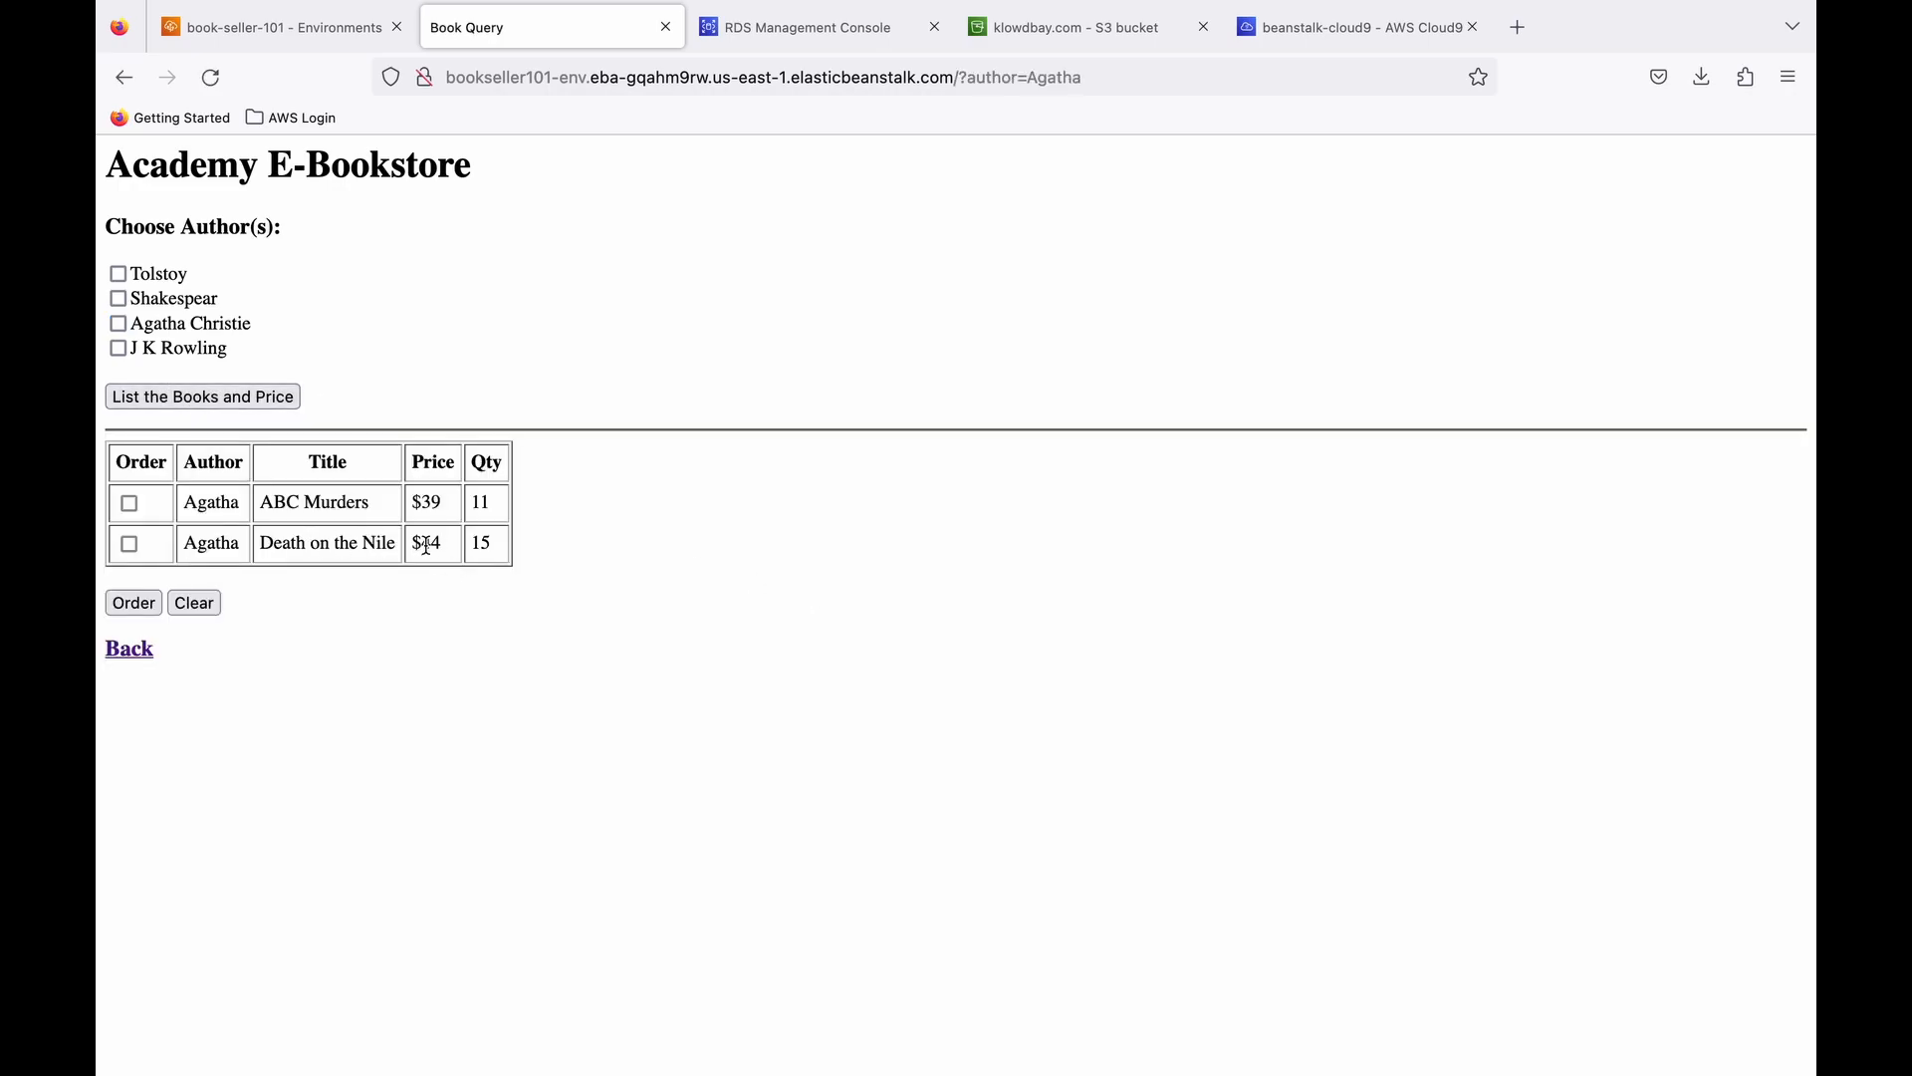
- Compare the listed Agatha titles with the books table output in the Cloud9 terminal, and return to the bookstore page
left_click(1323, 32)
scroll(661, 569, "up", 10)
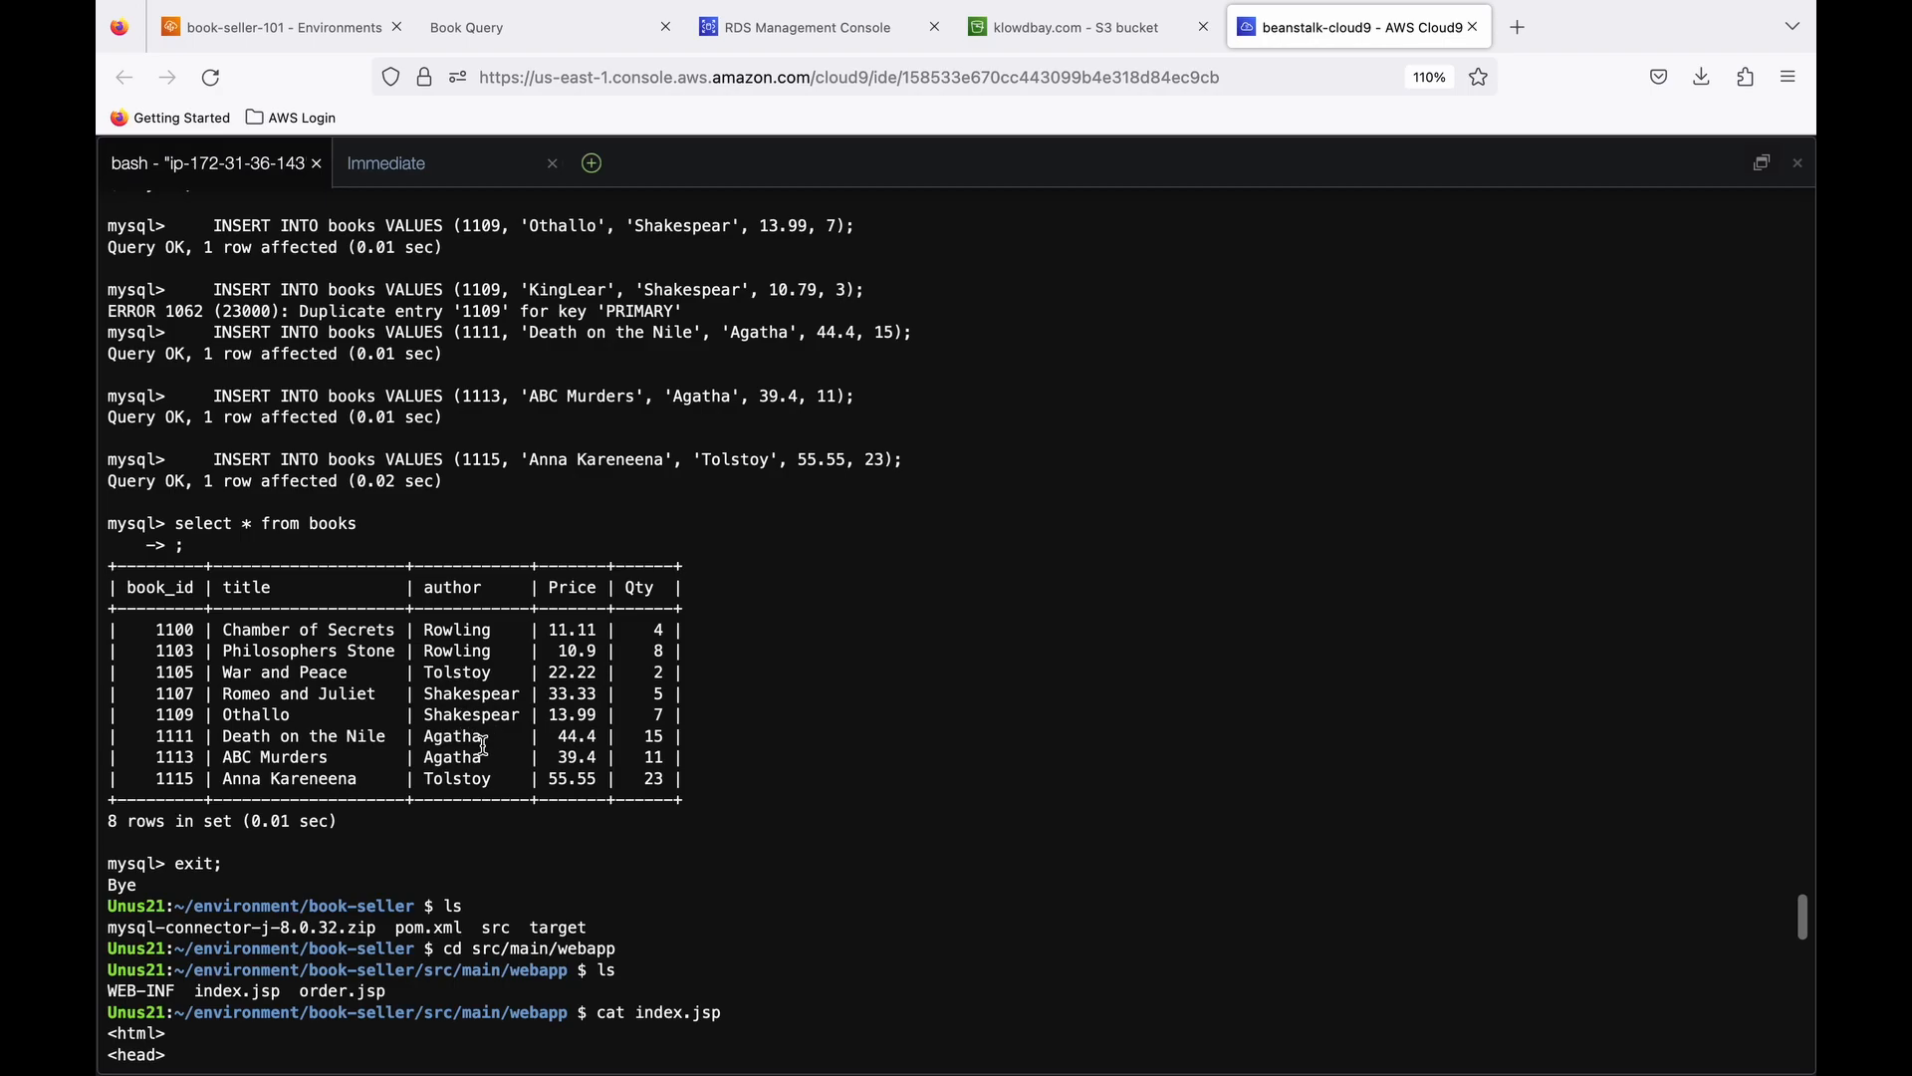
left_click_drag(310, 737, 330, 748)
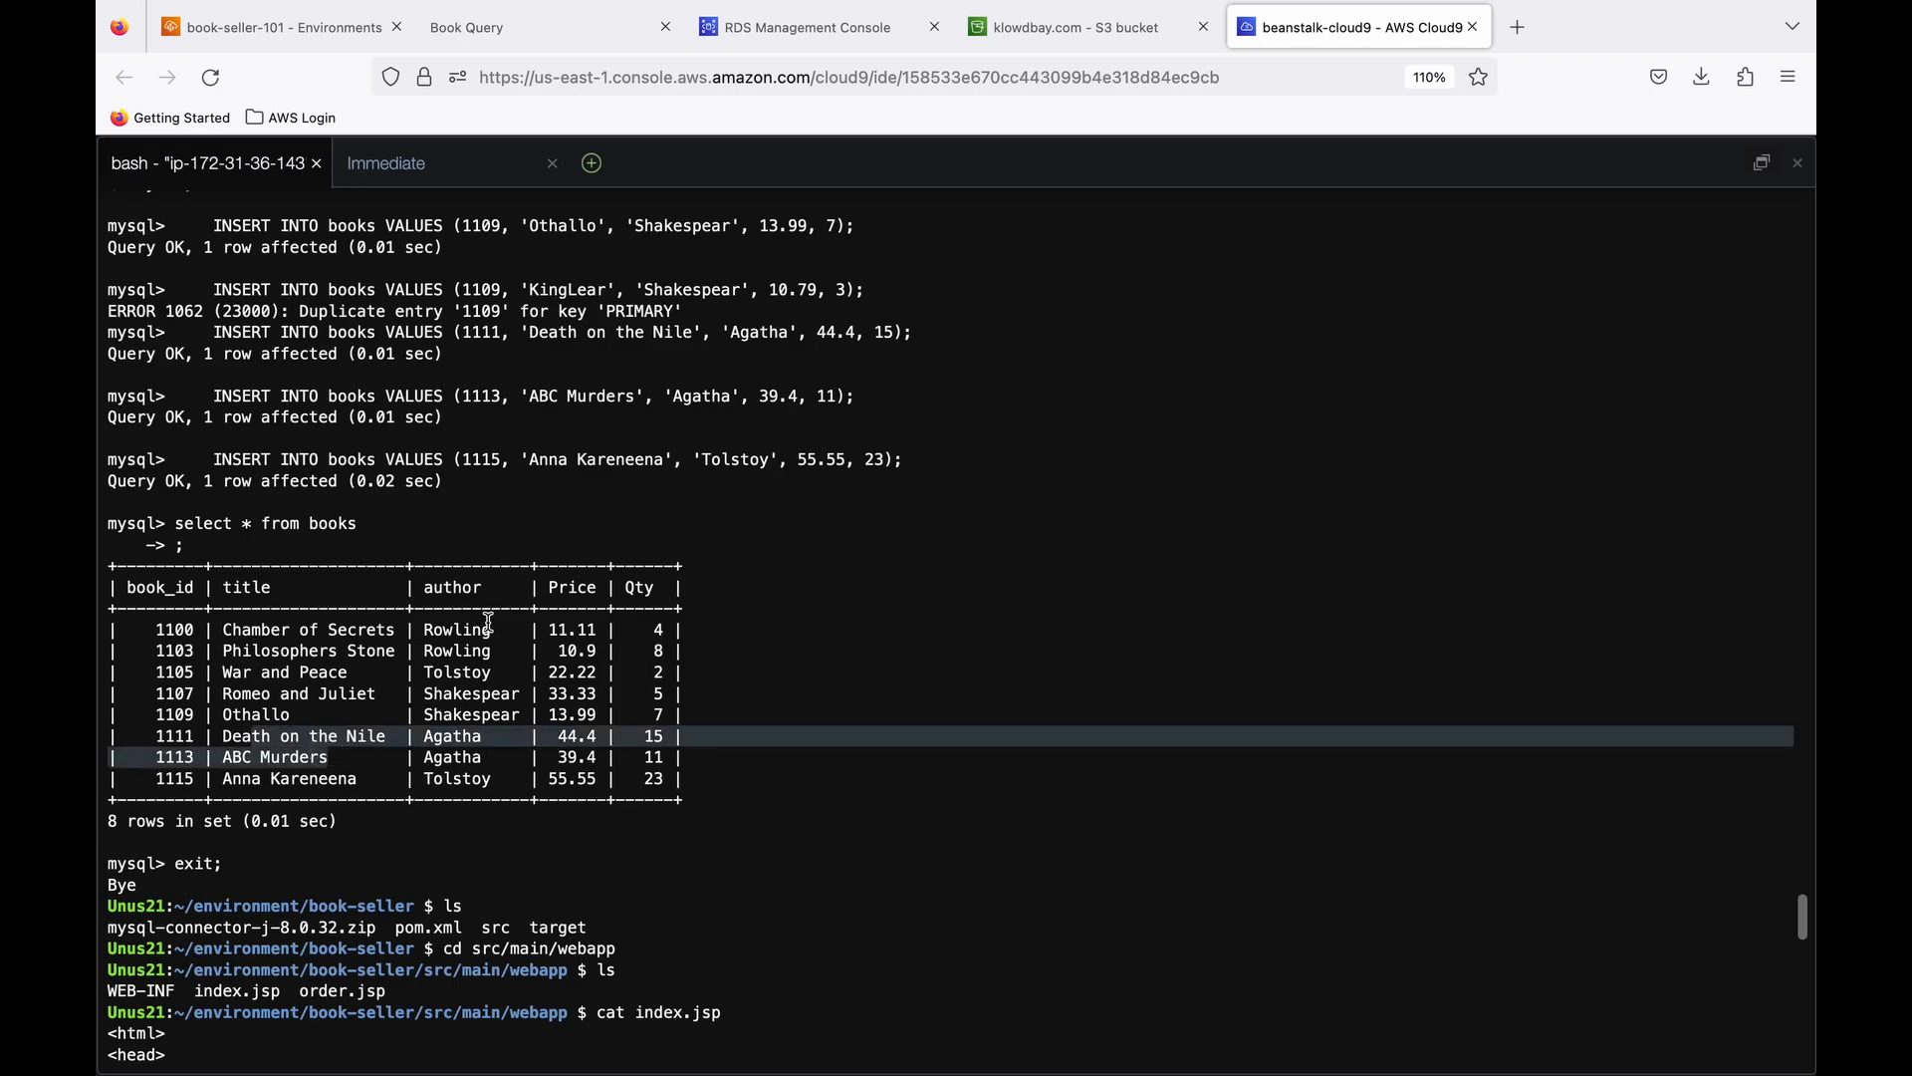
left_click(480, 27)
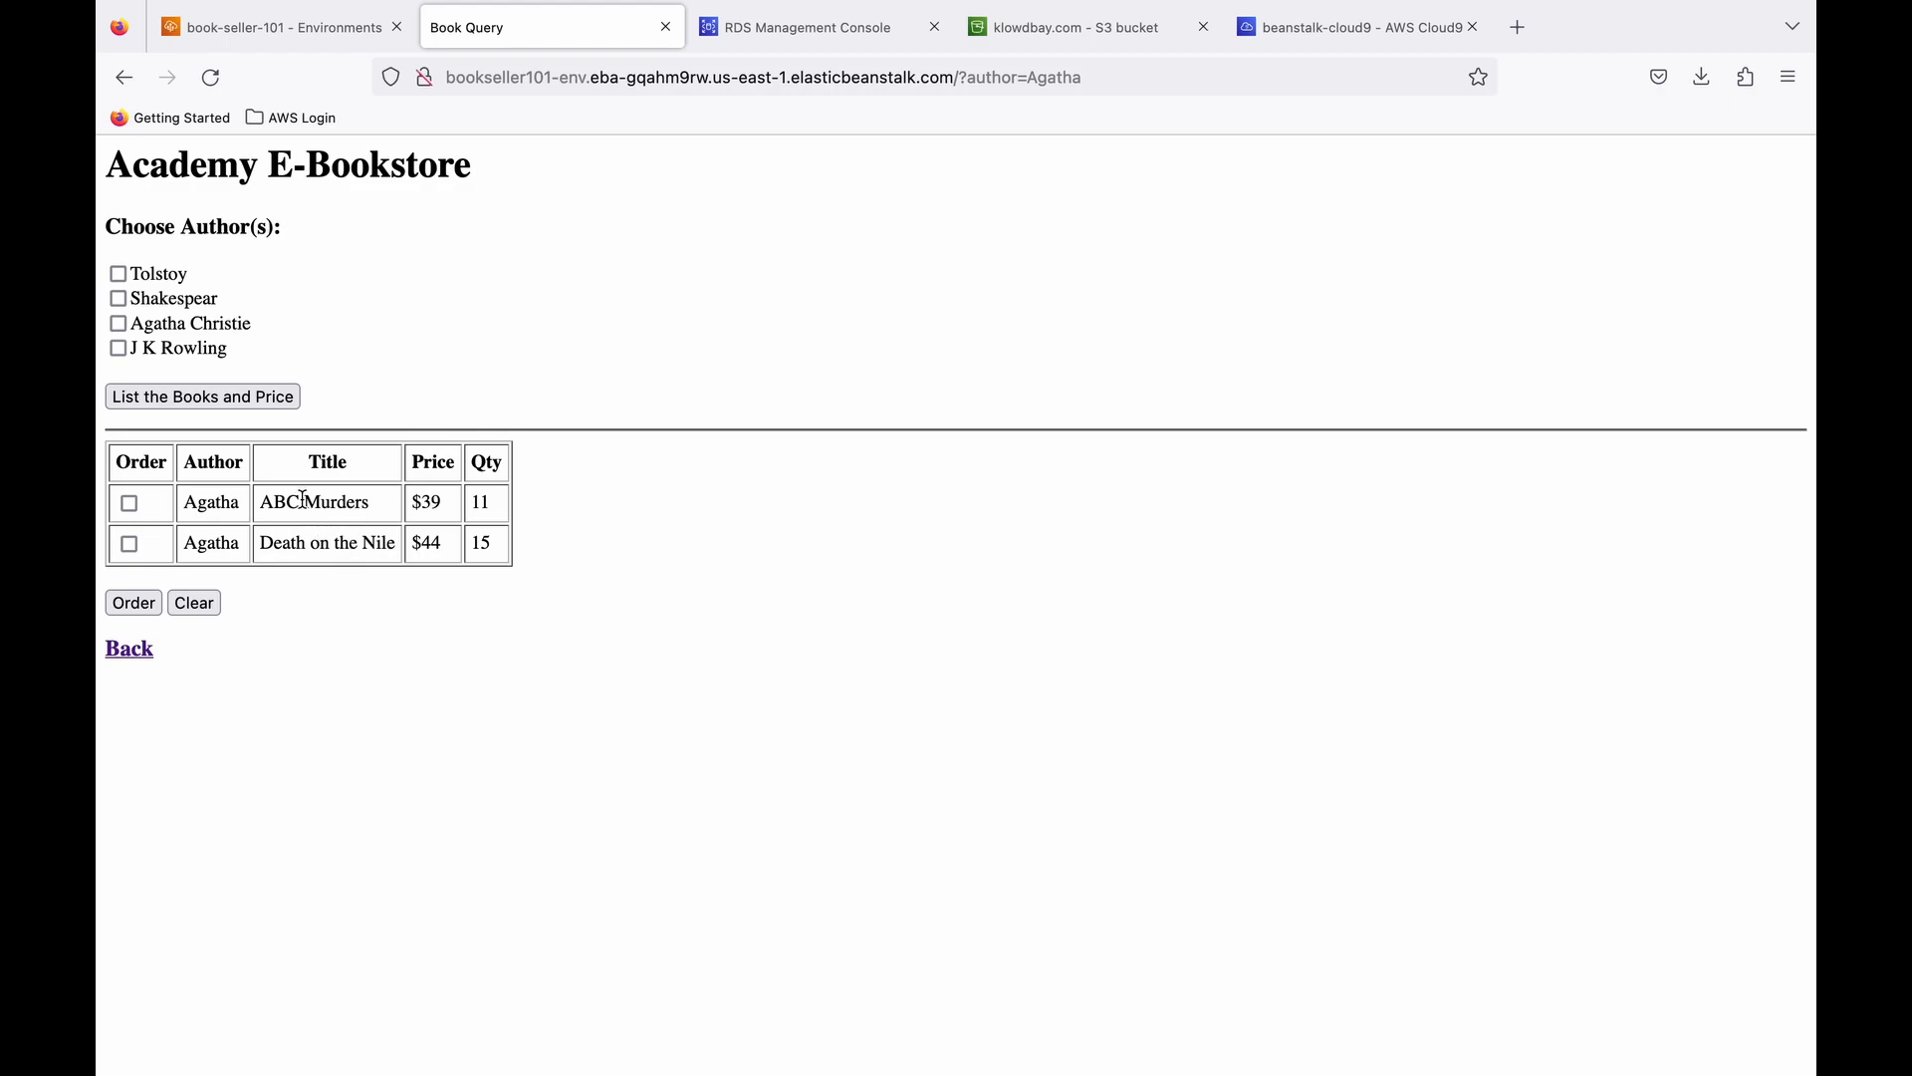
- Order Death on the Nile and submit Excellent as the feedback, ending back on the bookstore's start page
left_click(129, 543)
left_click(134, 603)
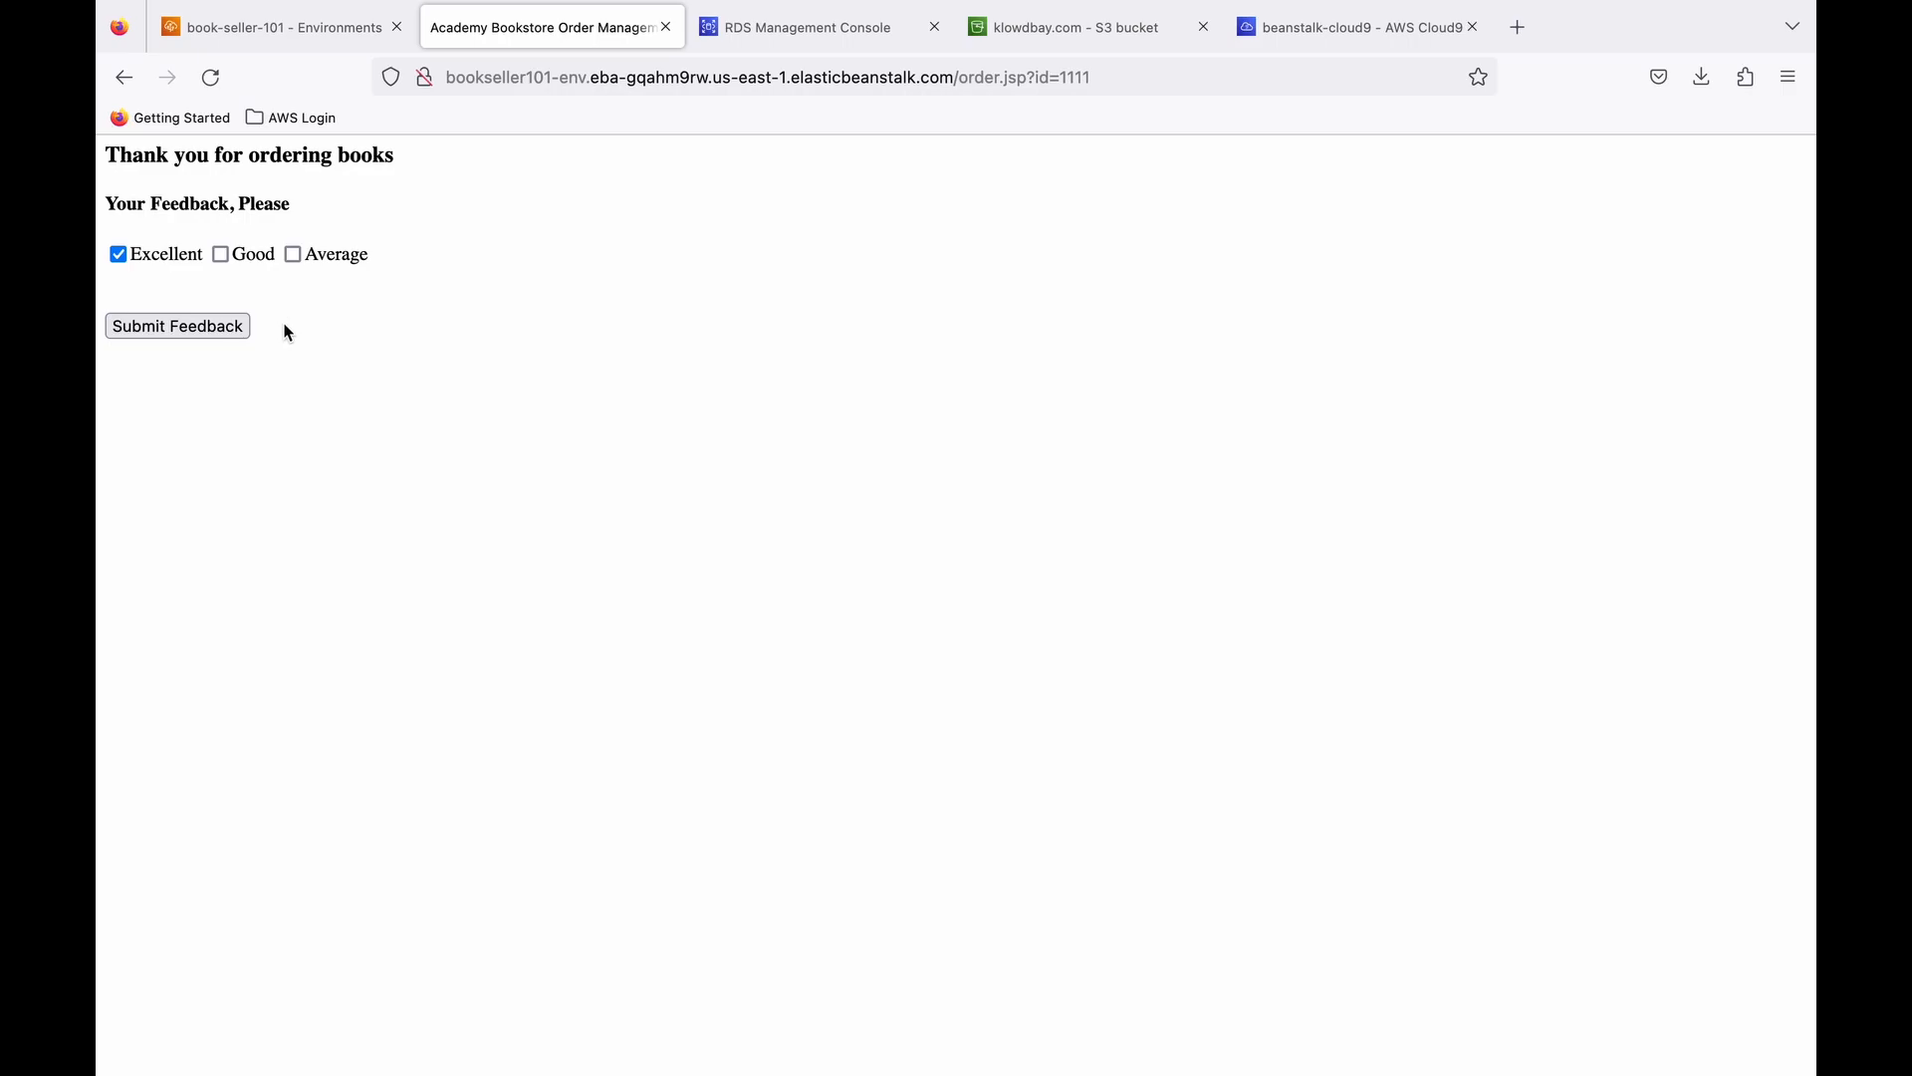
left_click(166, 329)
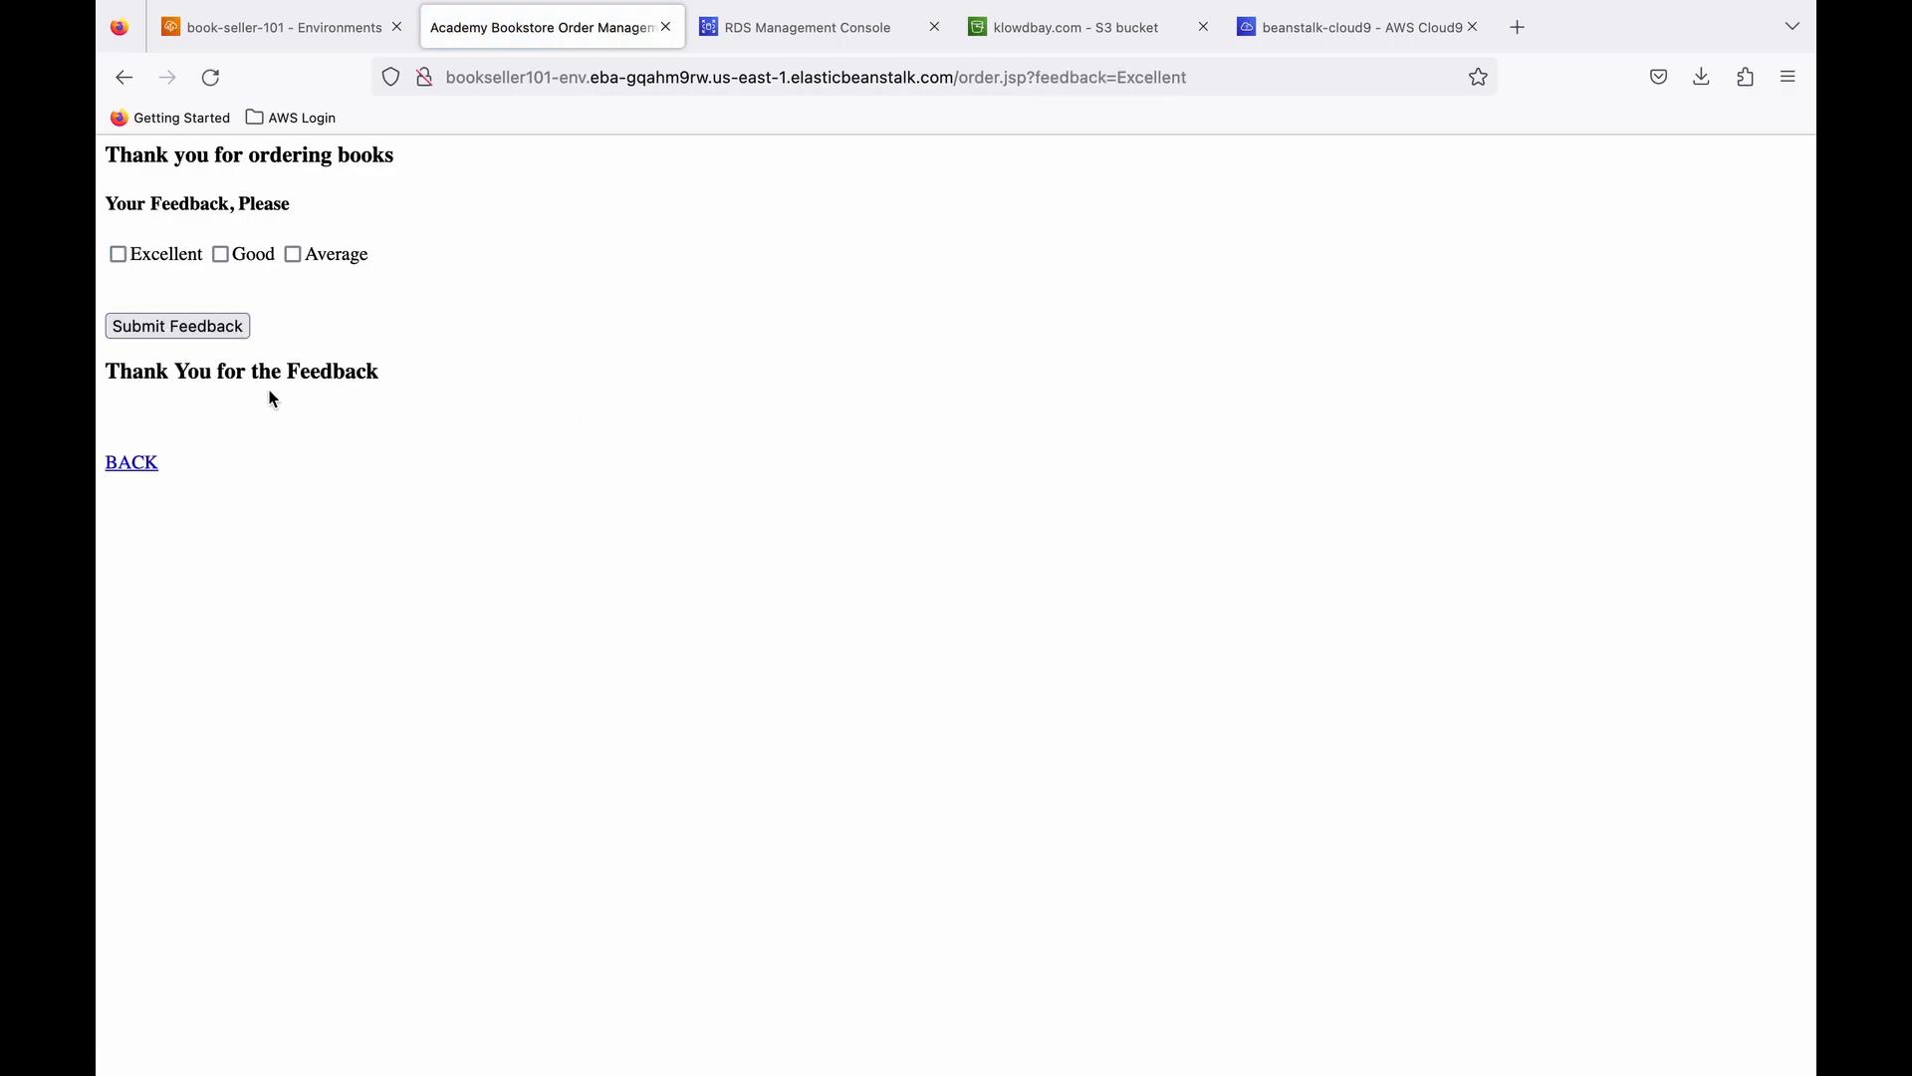
left_click(134, 463)
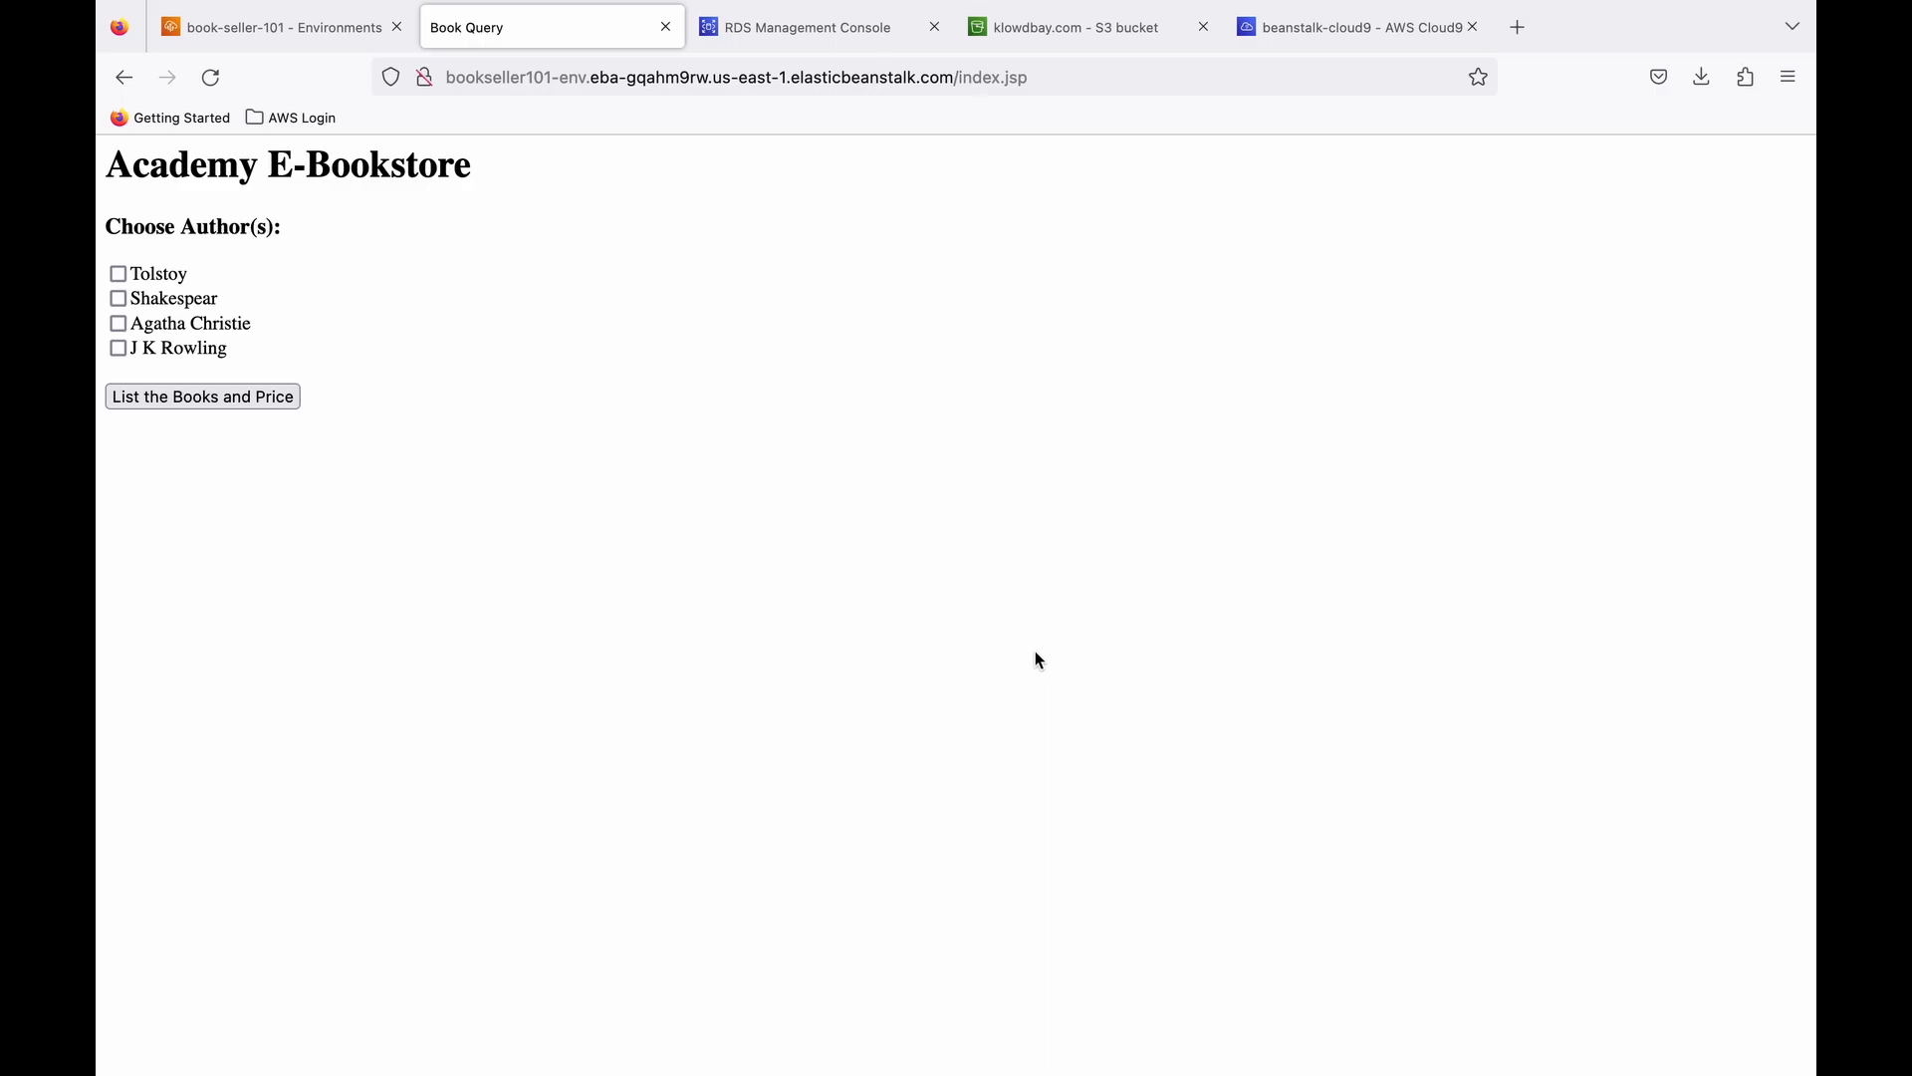
- In the RDS console, delete unus-book-seller-instance-1 without a final snapshot, acknowledging the loss of backups and confirming with "delete me"
left_click(810, 33)
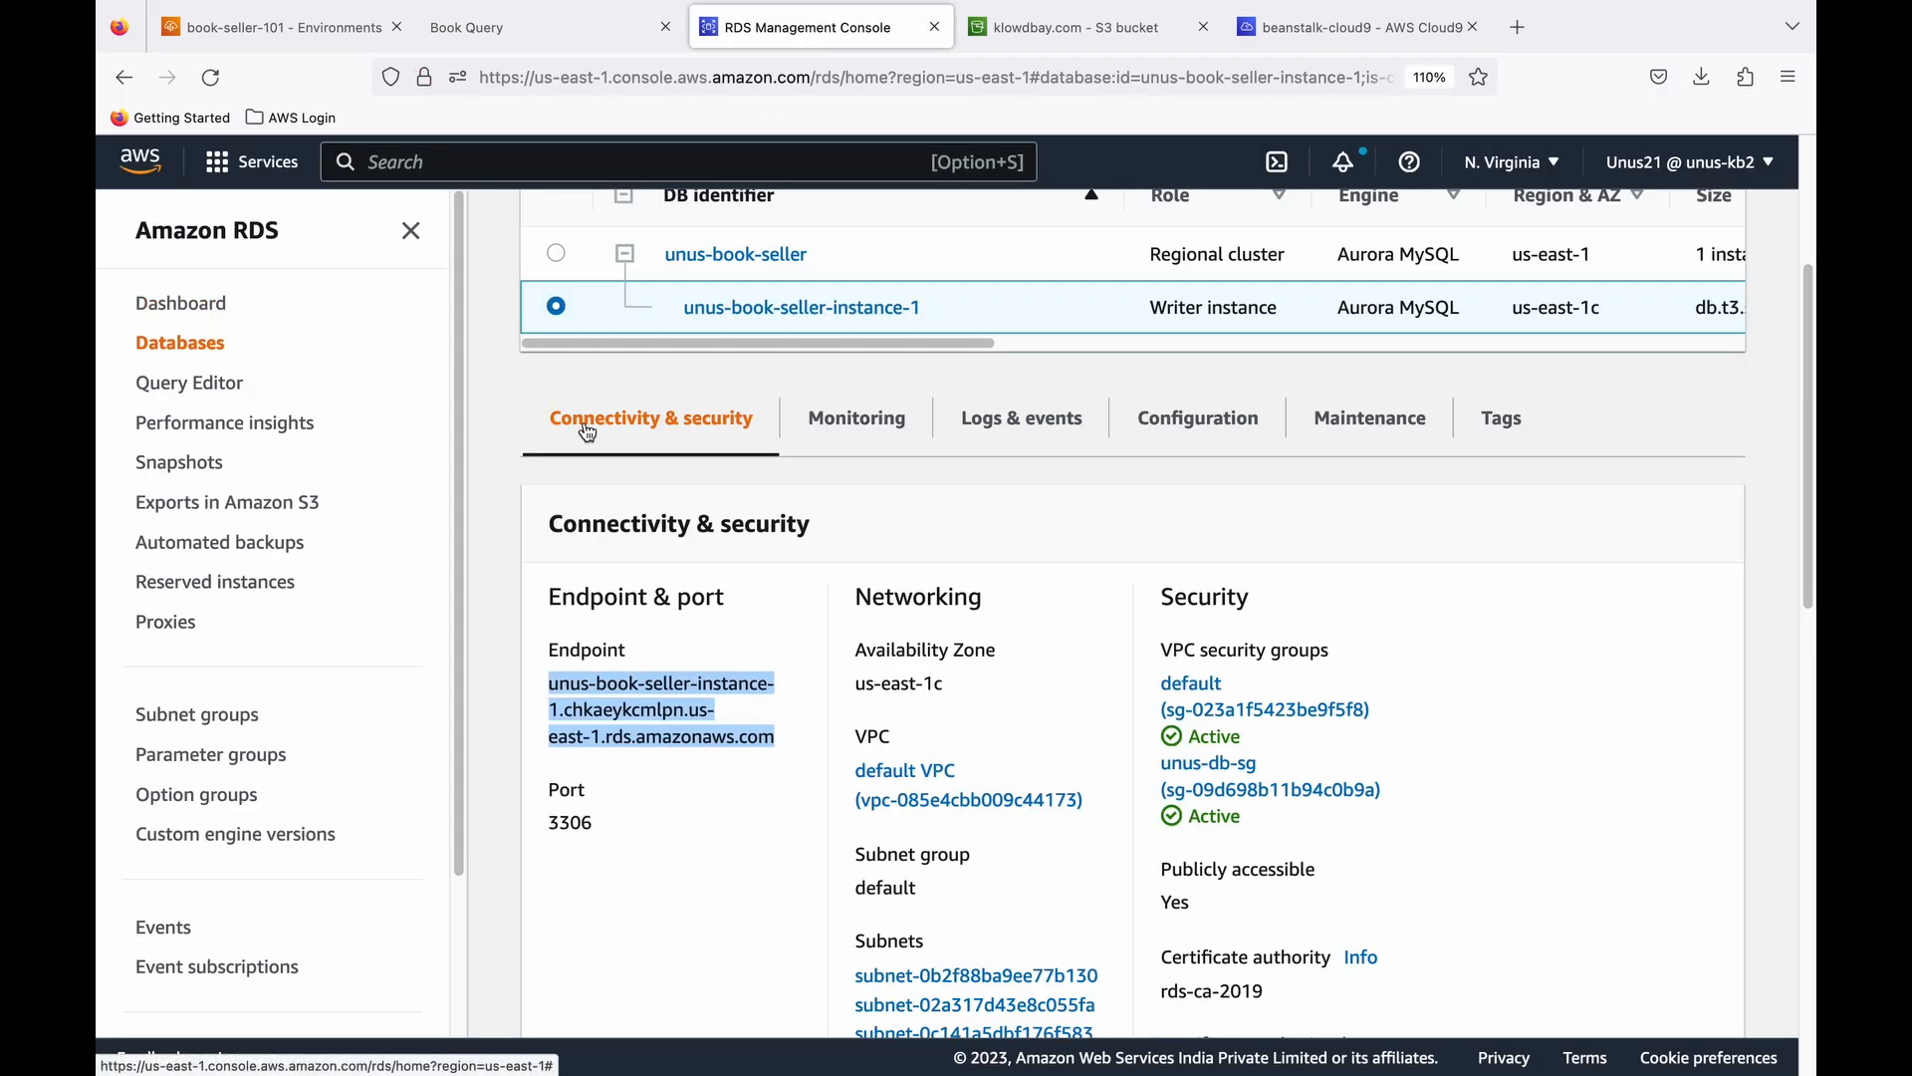
scroll(584, 427, "up", 3)
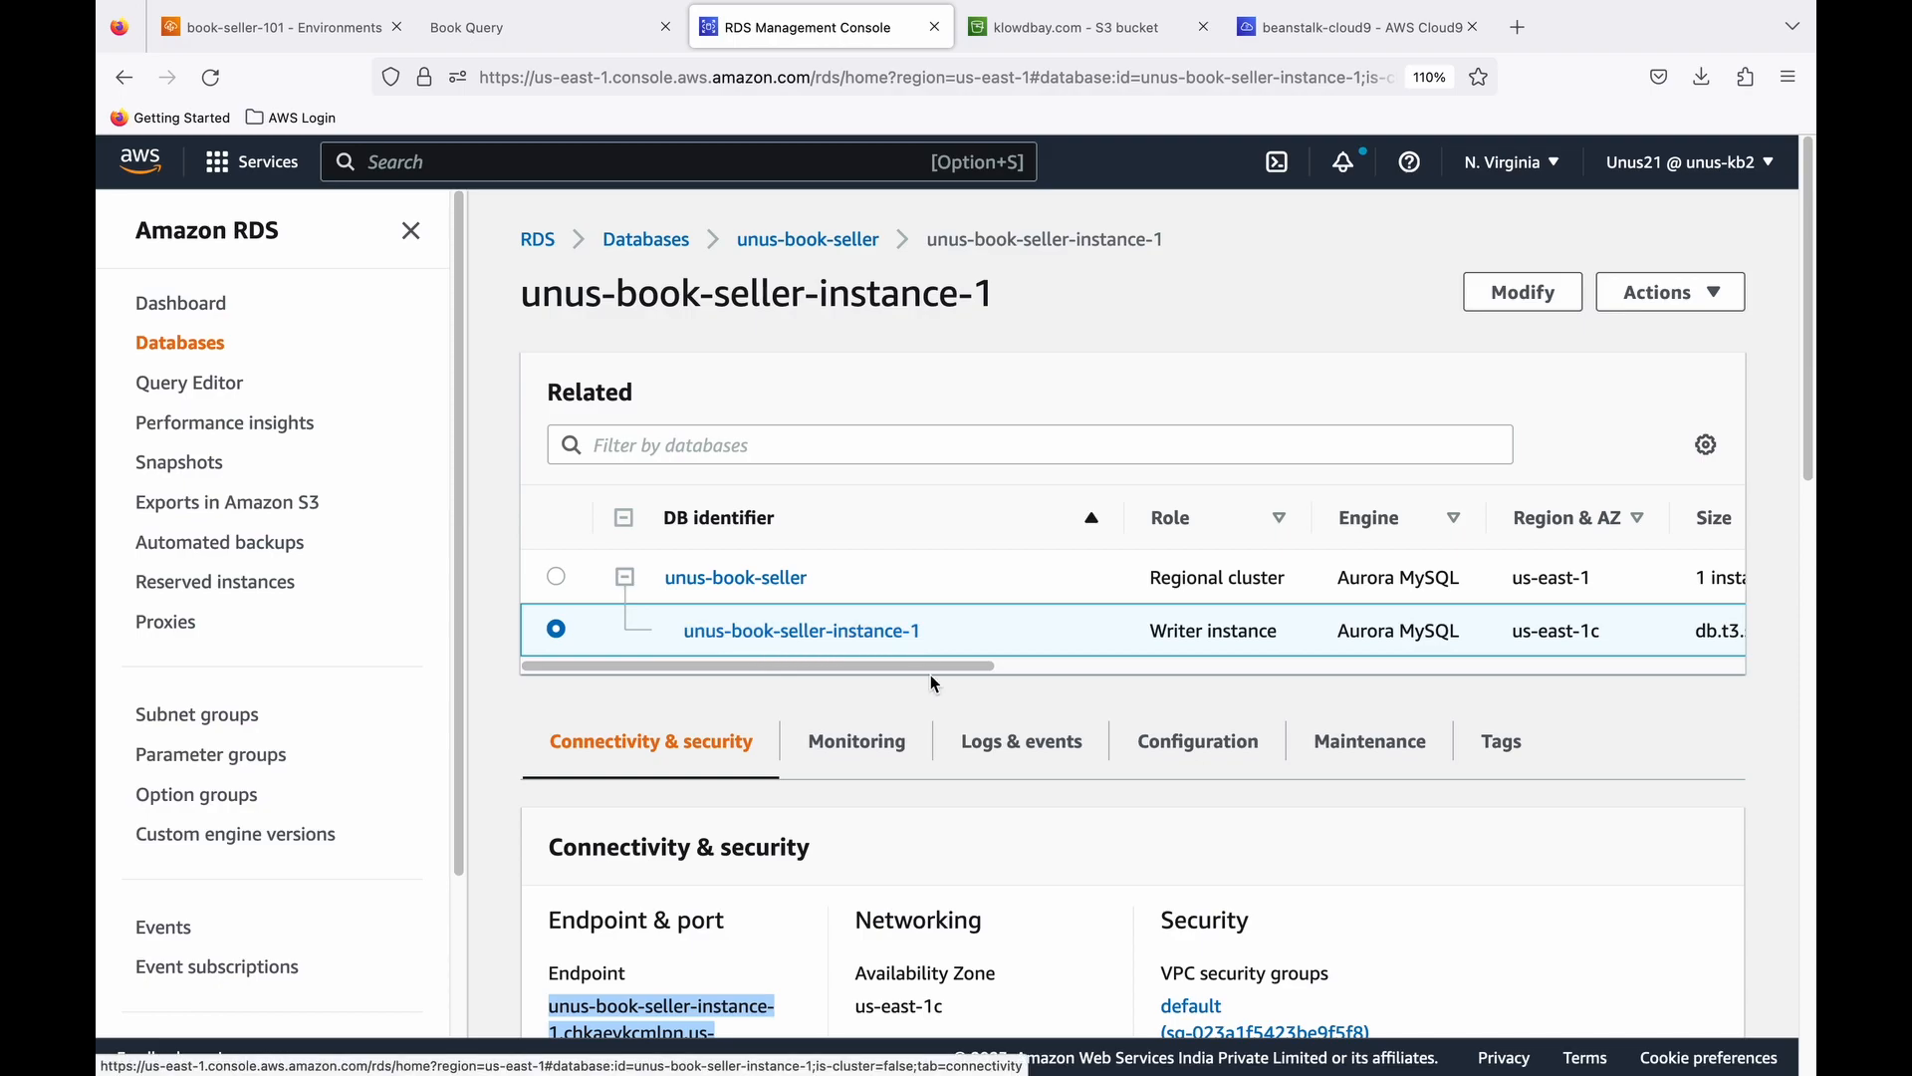
left_click(1715, 297)
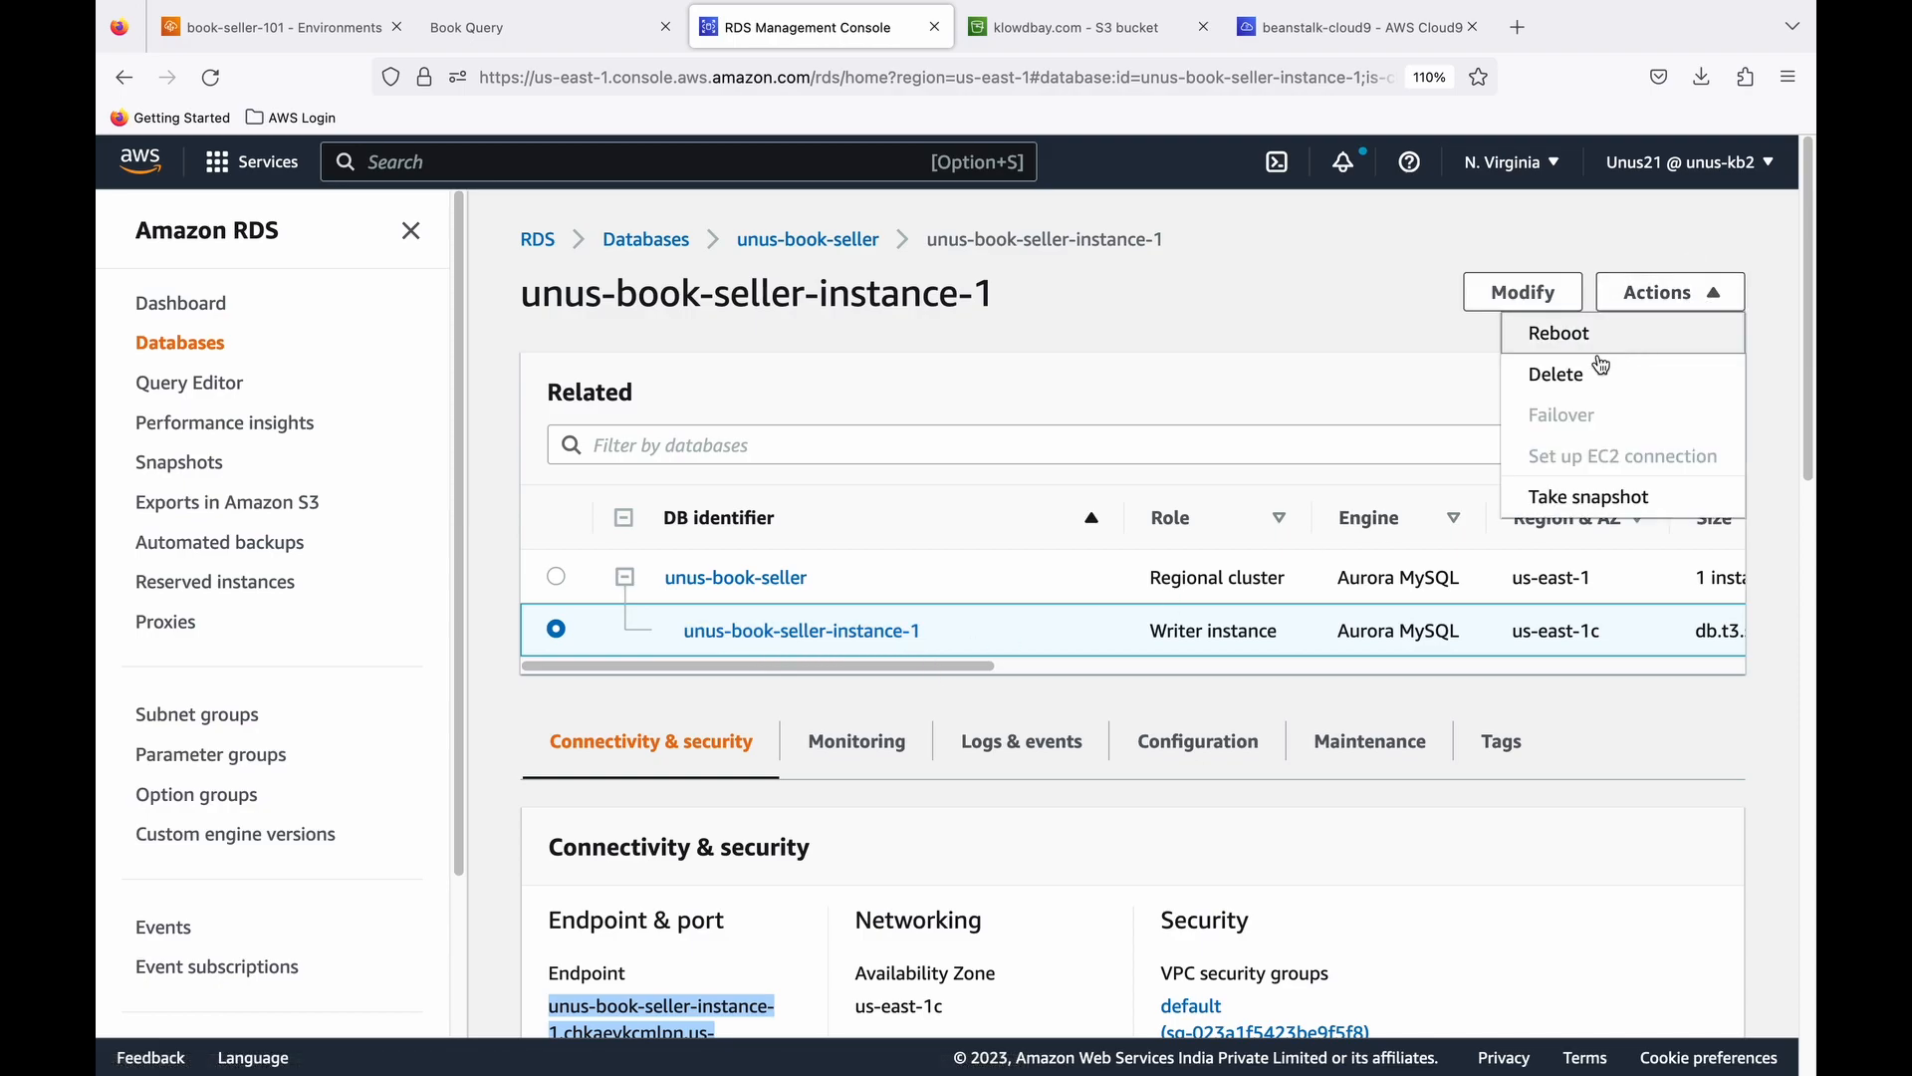
left_click(1564, 387)
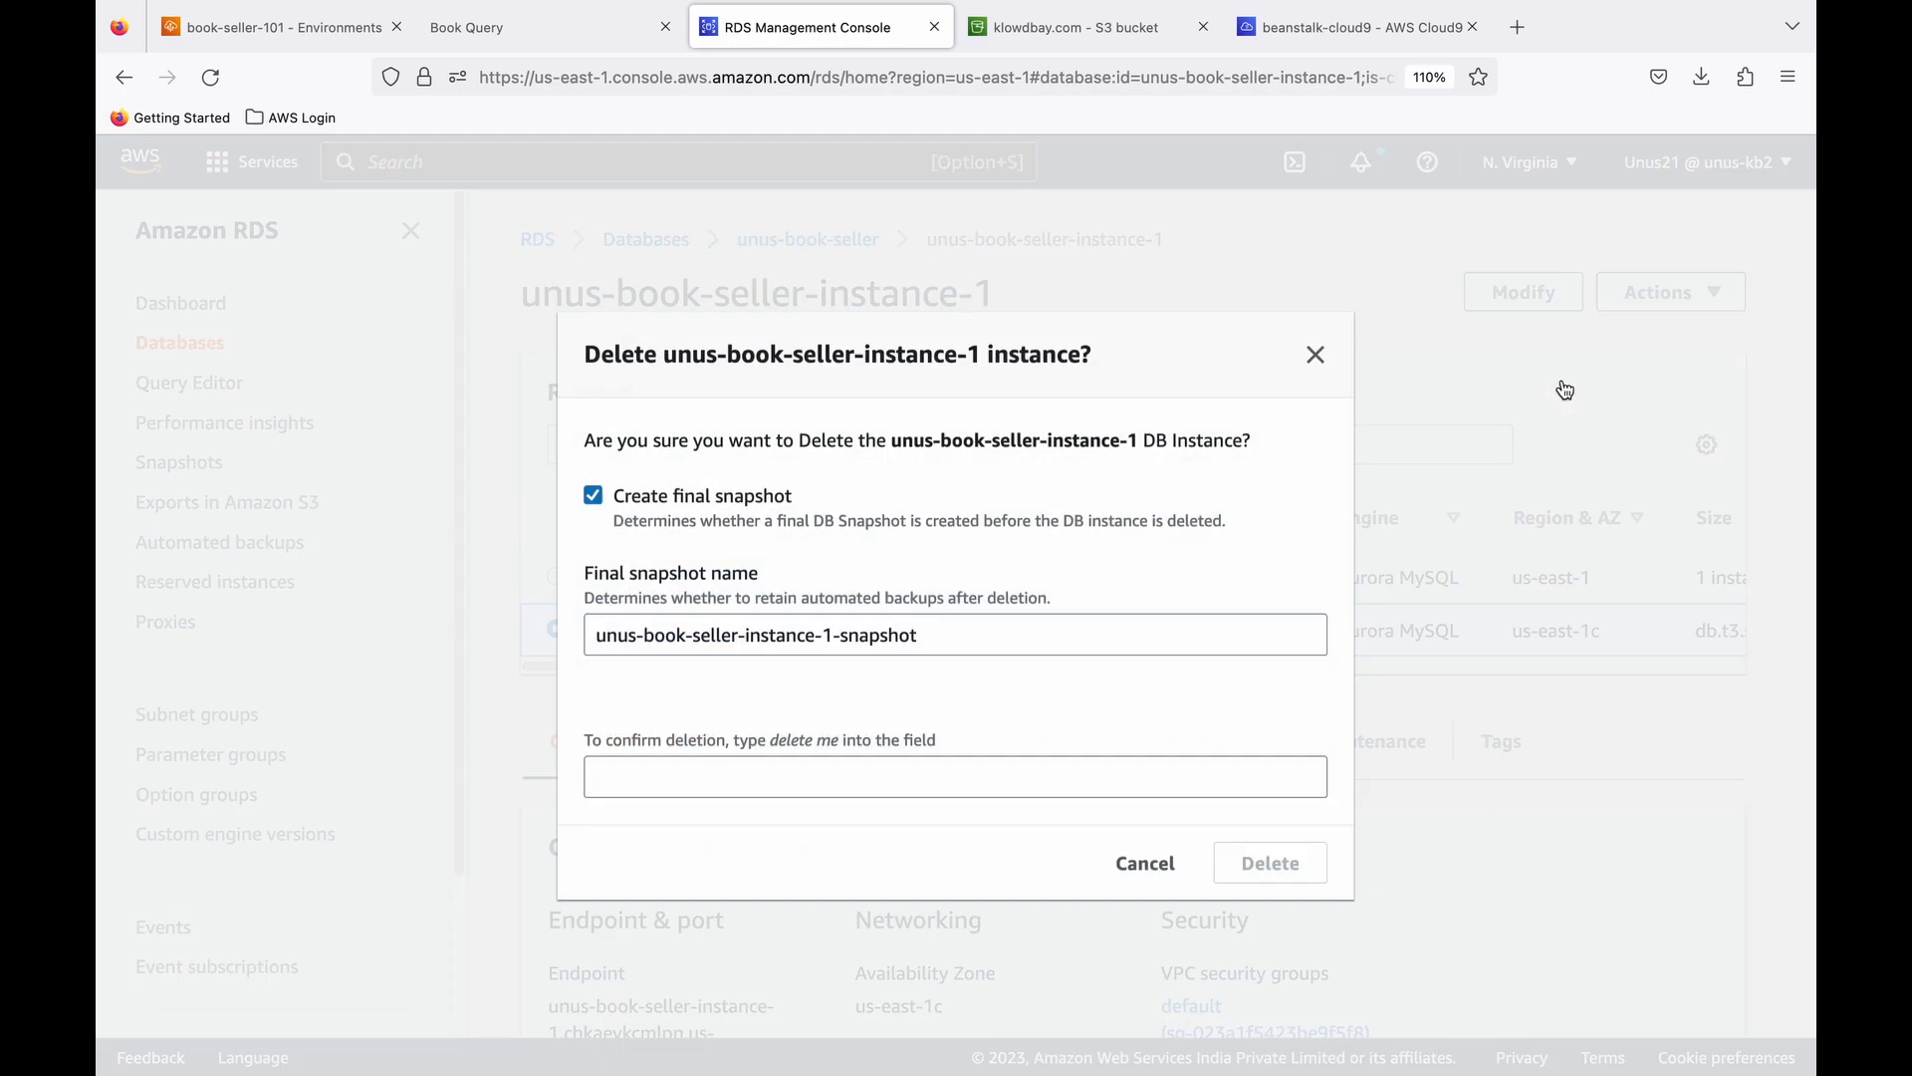
left_click(673, 500)
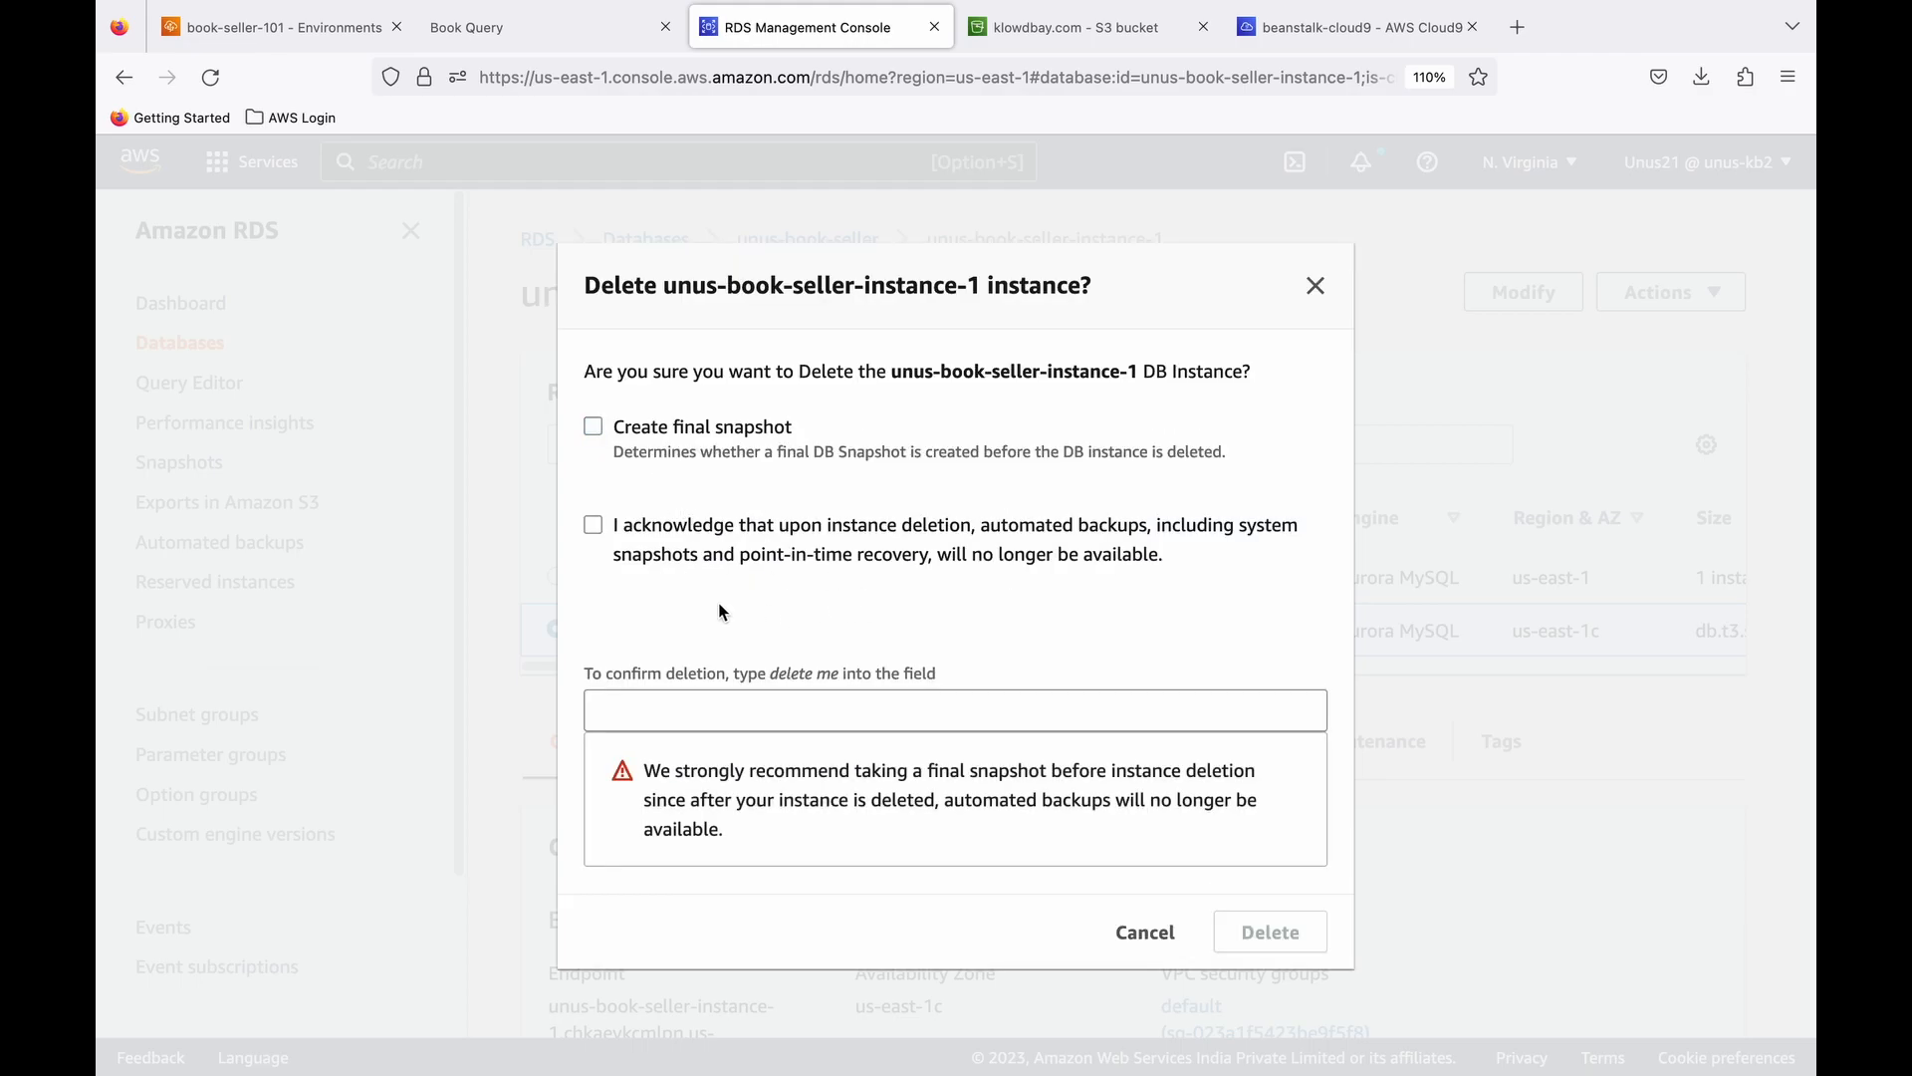
left_click(689, 535)
left_click(662, 713)
type("delete me")
left_click(1263, 932)
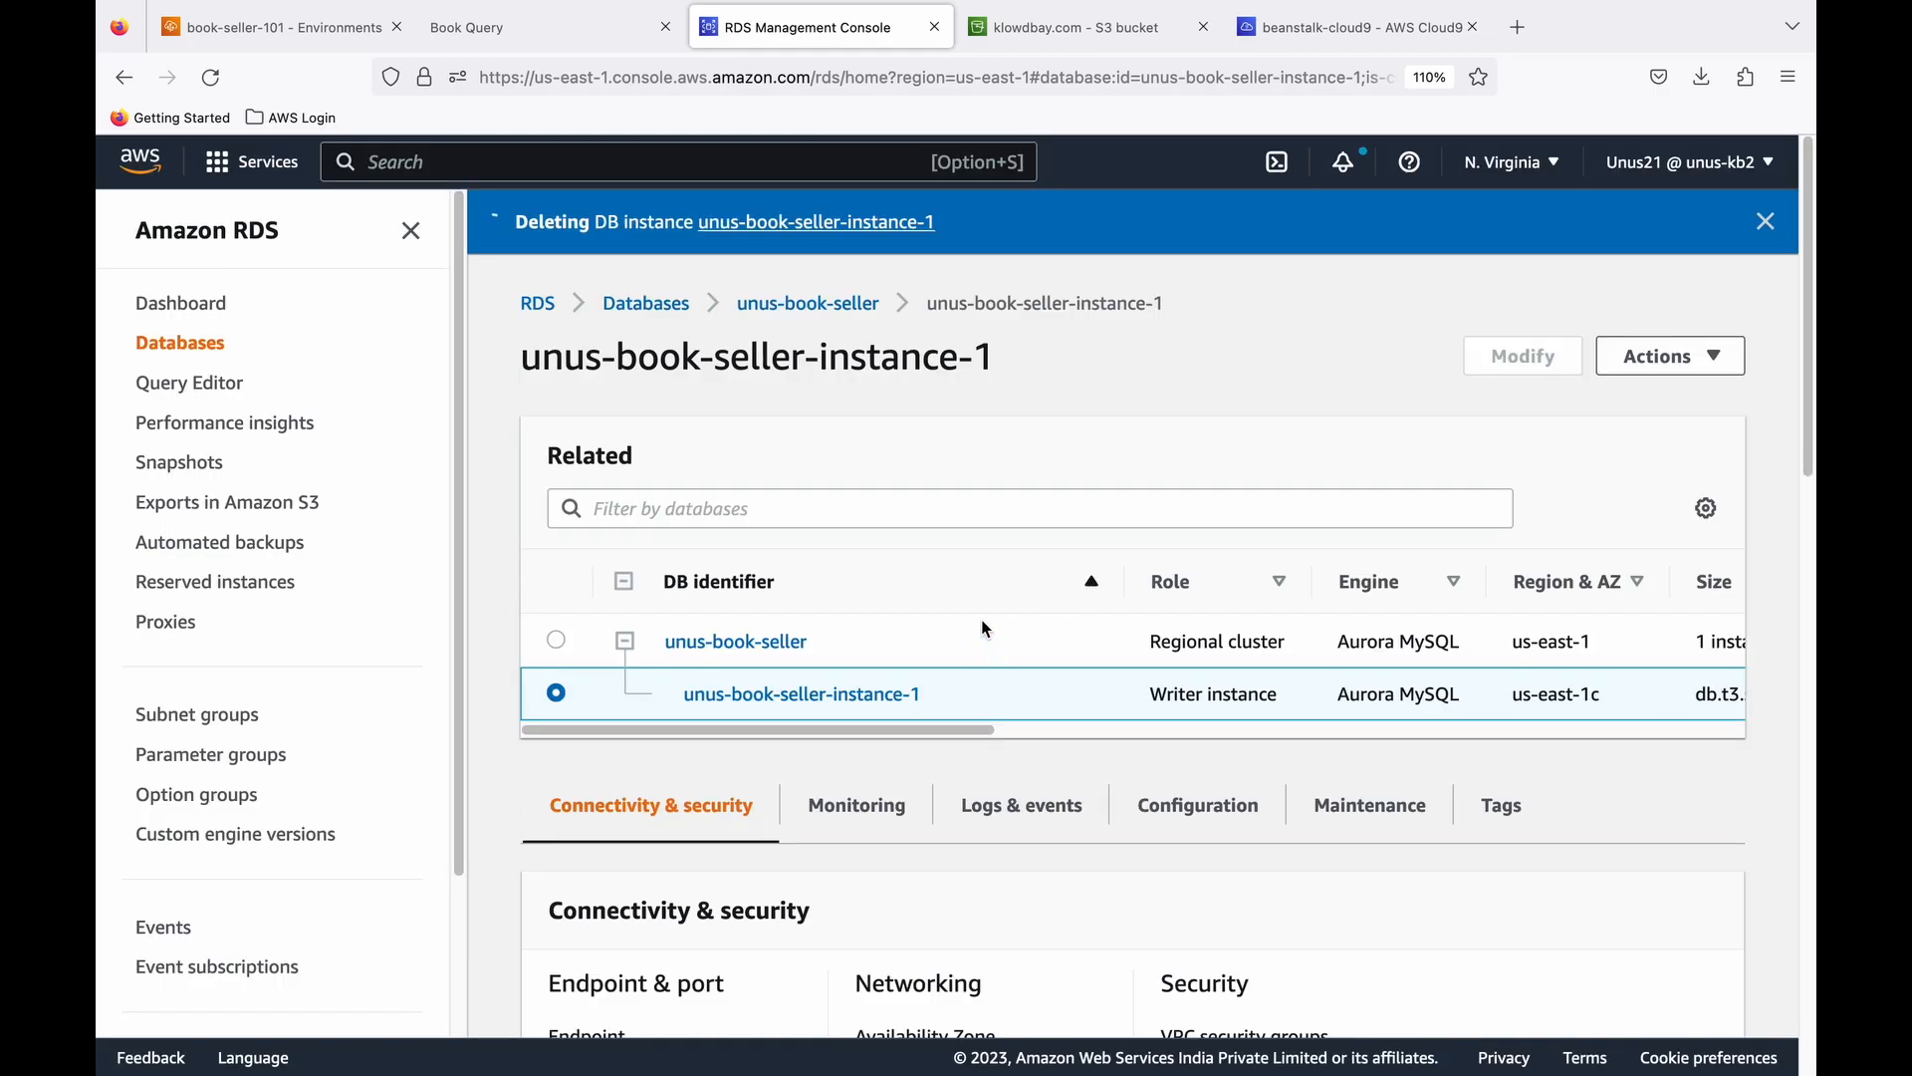
- Check the status of the writer instance in the related databases list
left_click_drag(973, 732, 1358, 734)
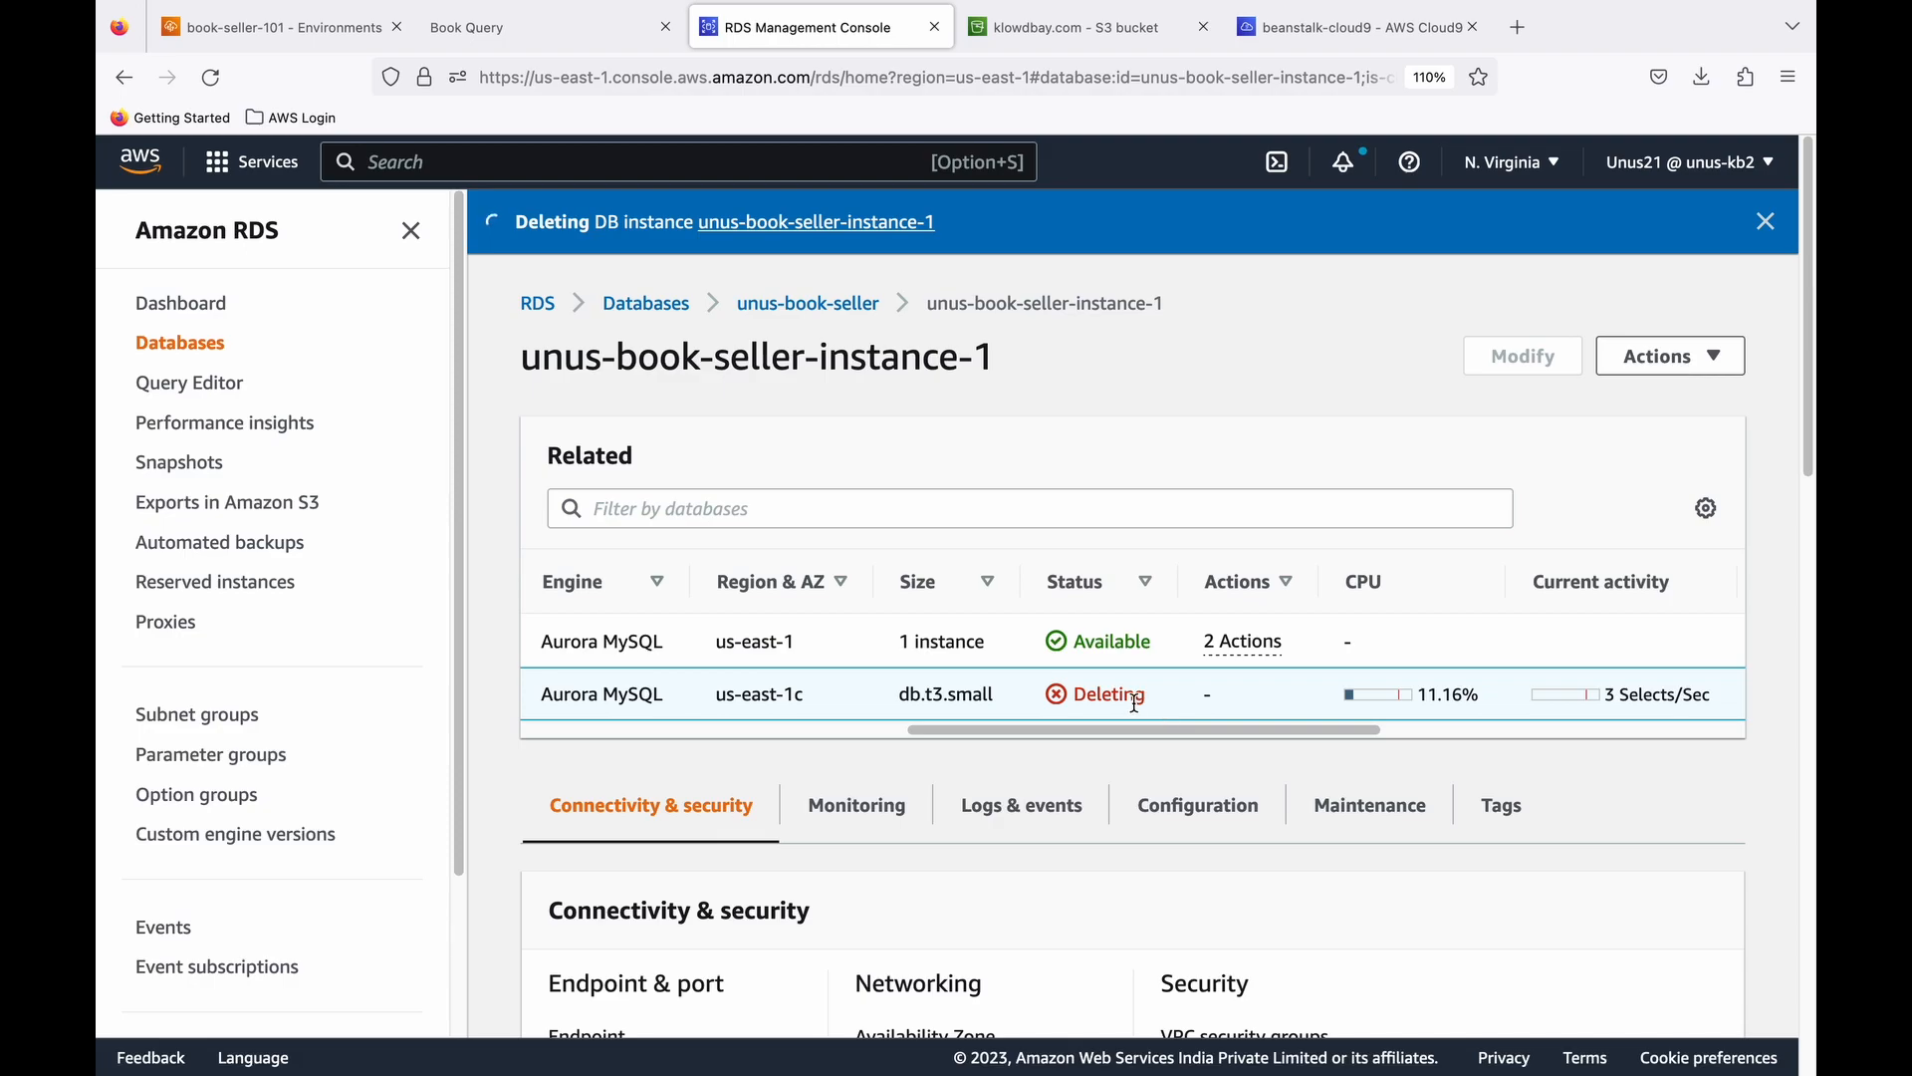
left_click(1151, 733)
left_click_drag(1151, 733, 740, 725)
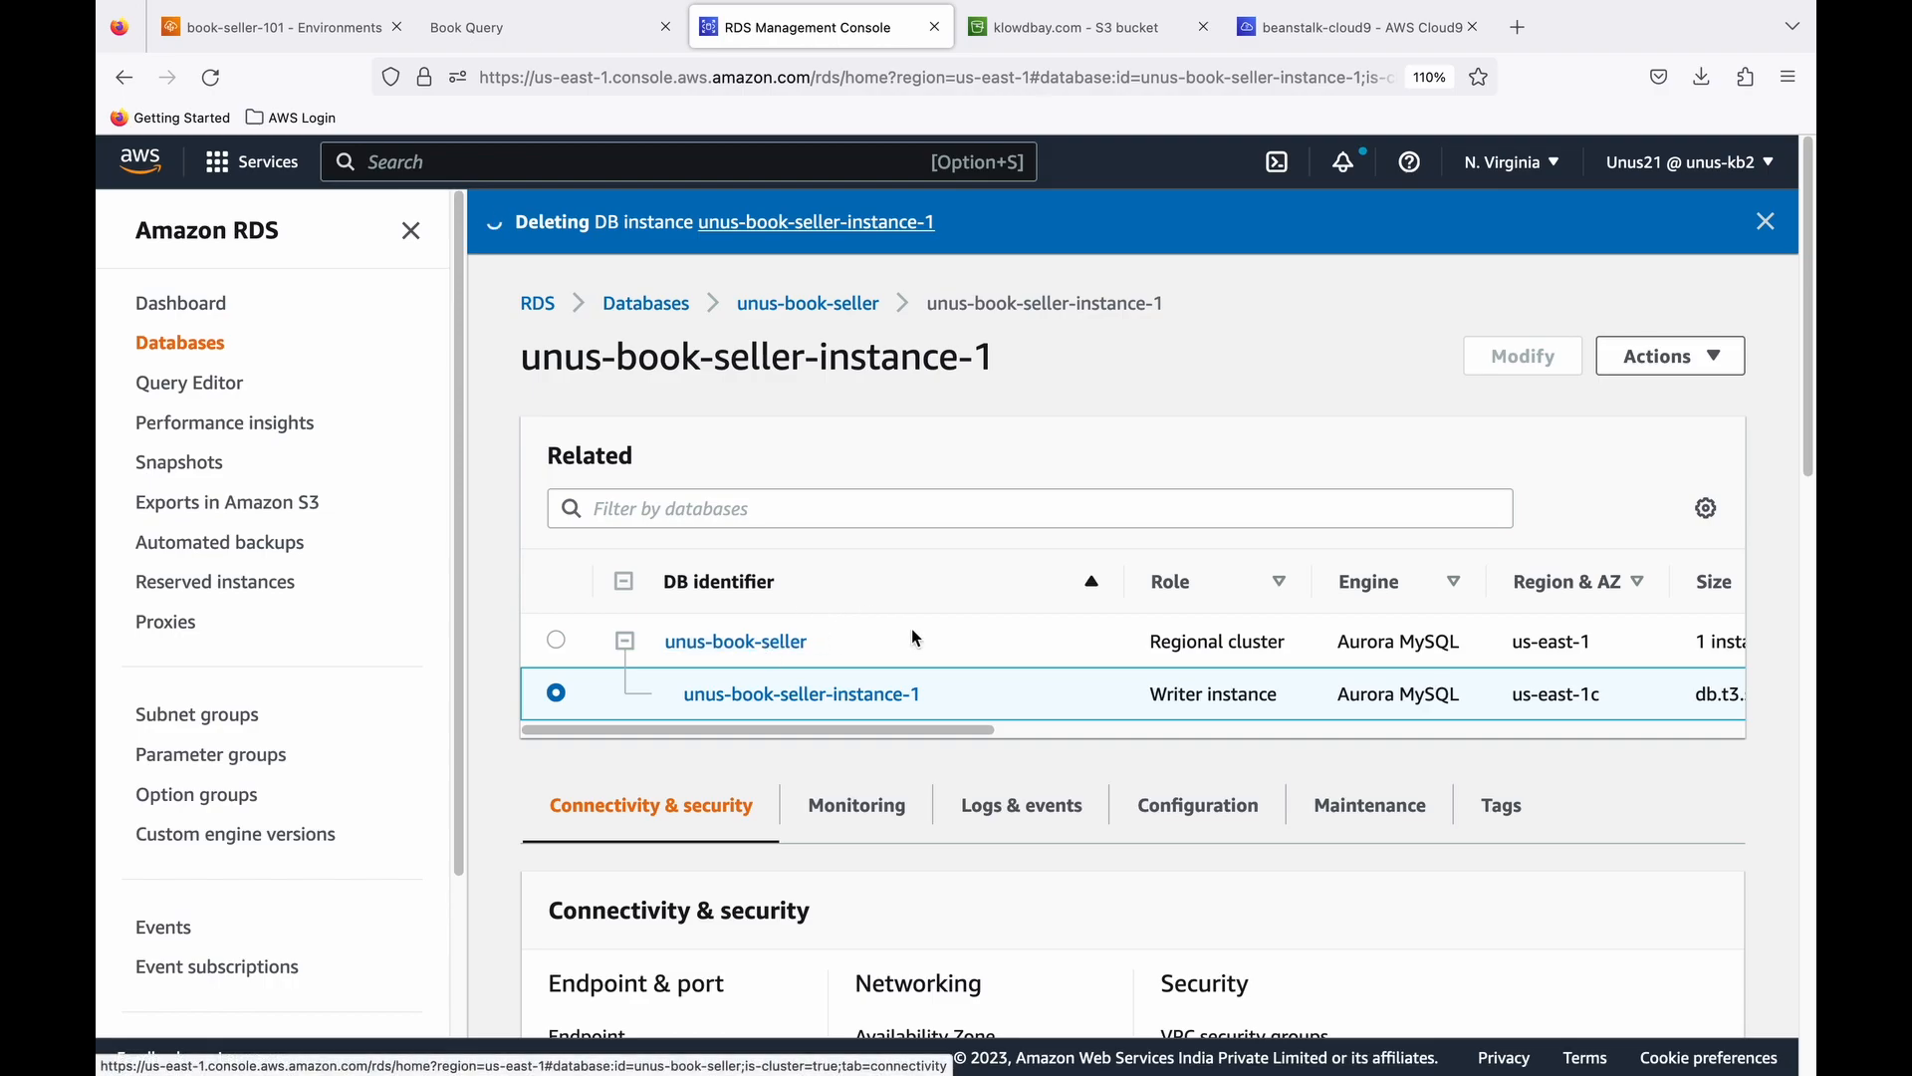
- Delete the Elastic Beanstalk application book-seller-101 together with its environment, confirming with the application name book-seller-101
left_click(332, 34)
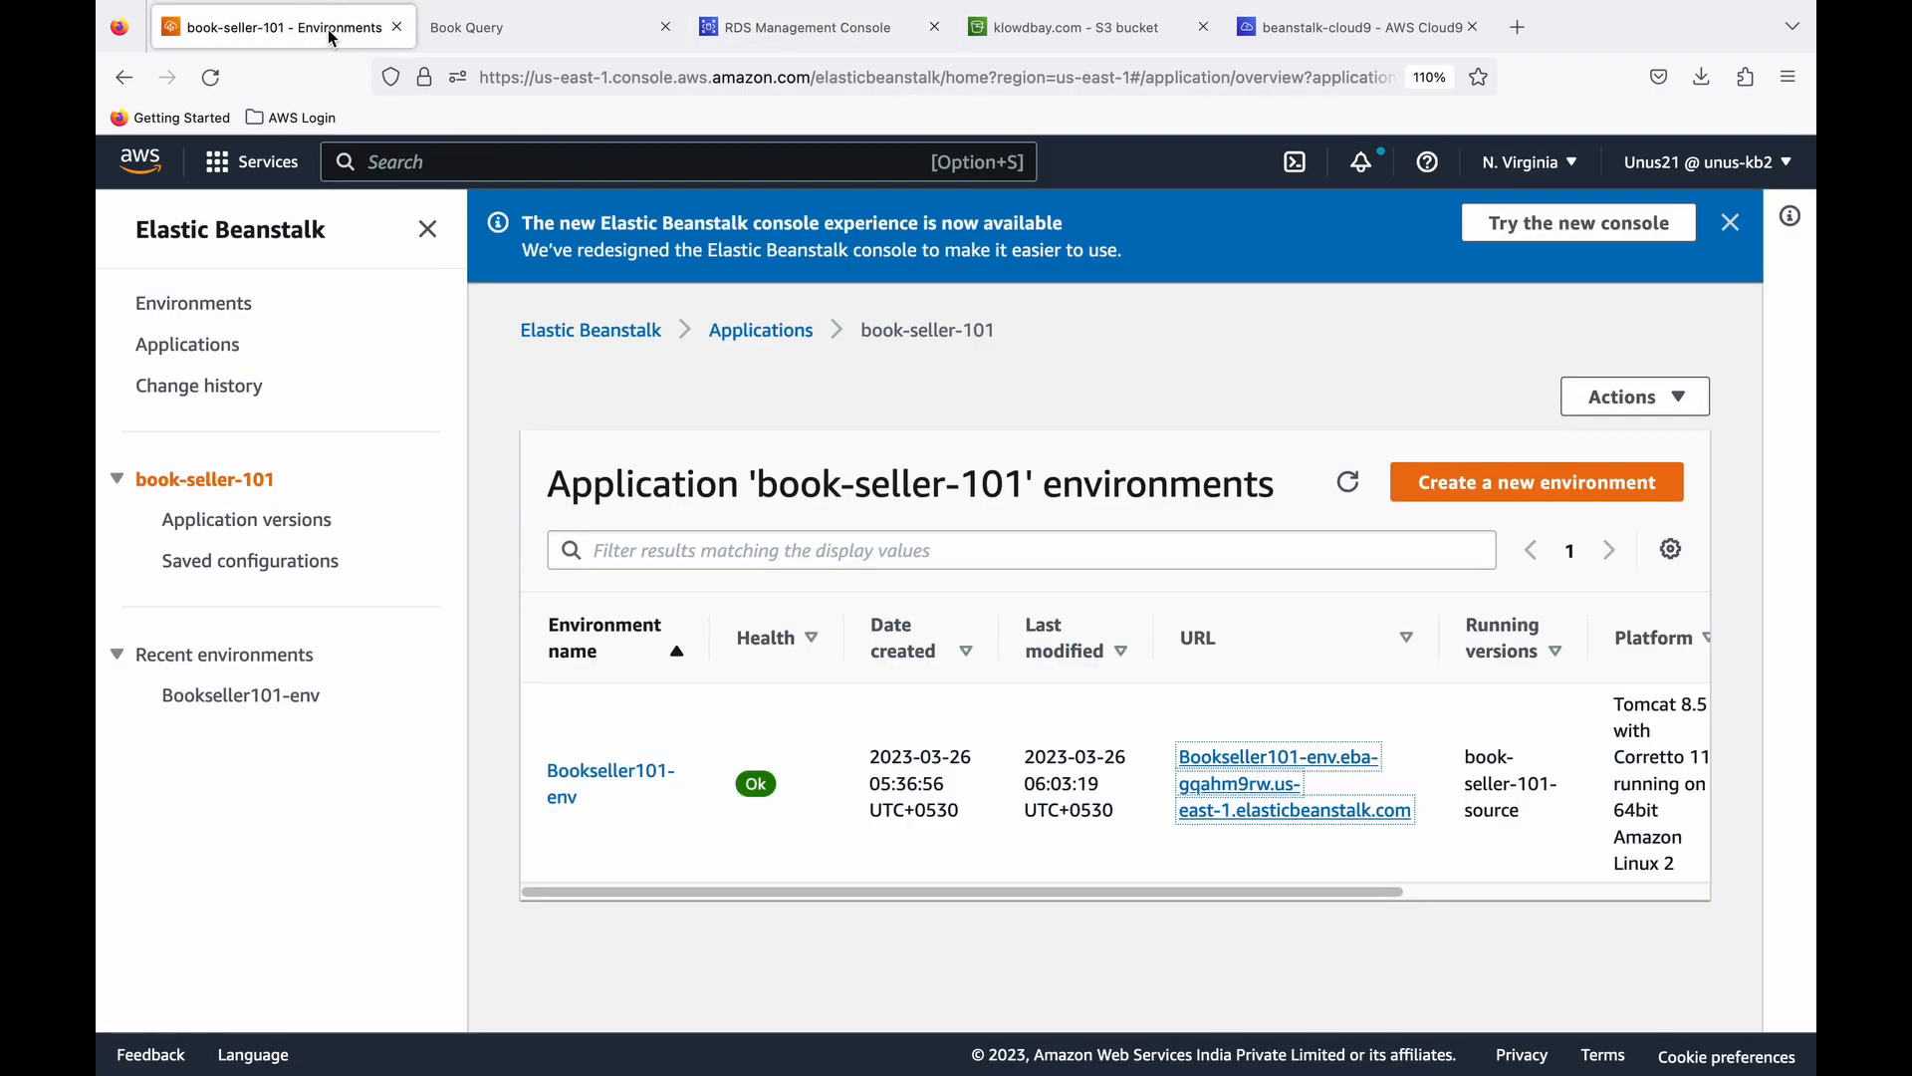
left_click(231, 345)
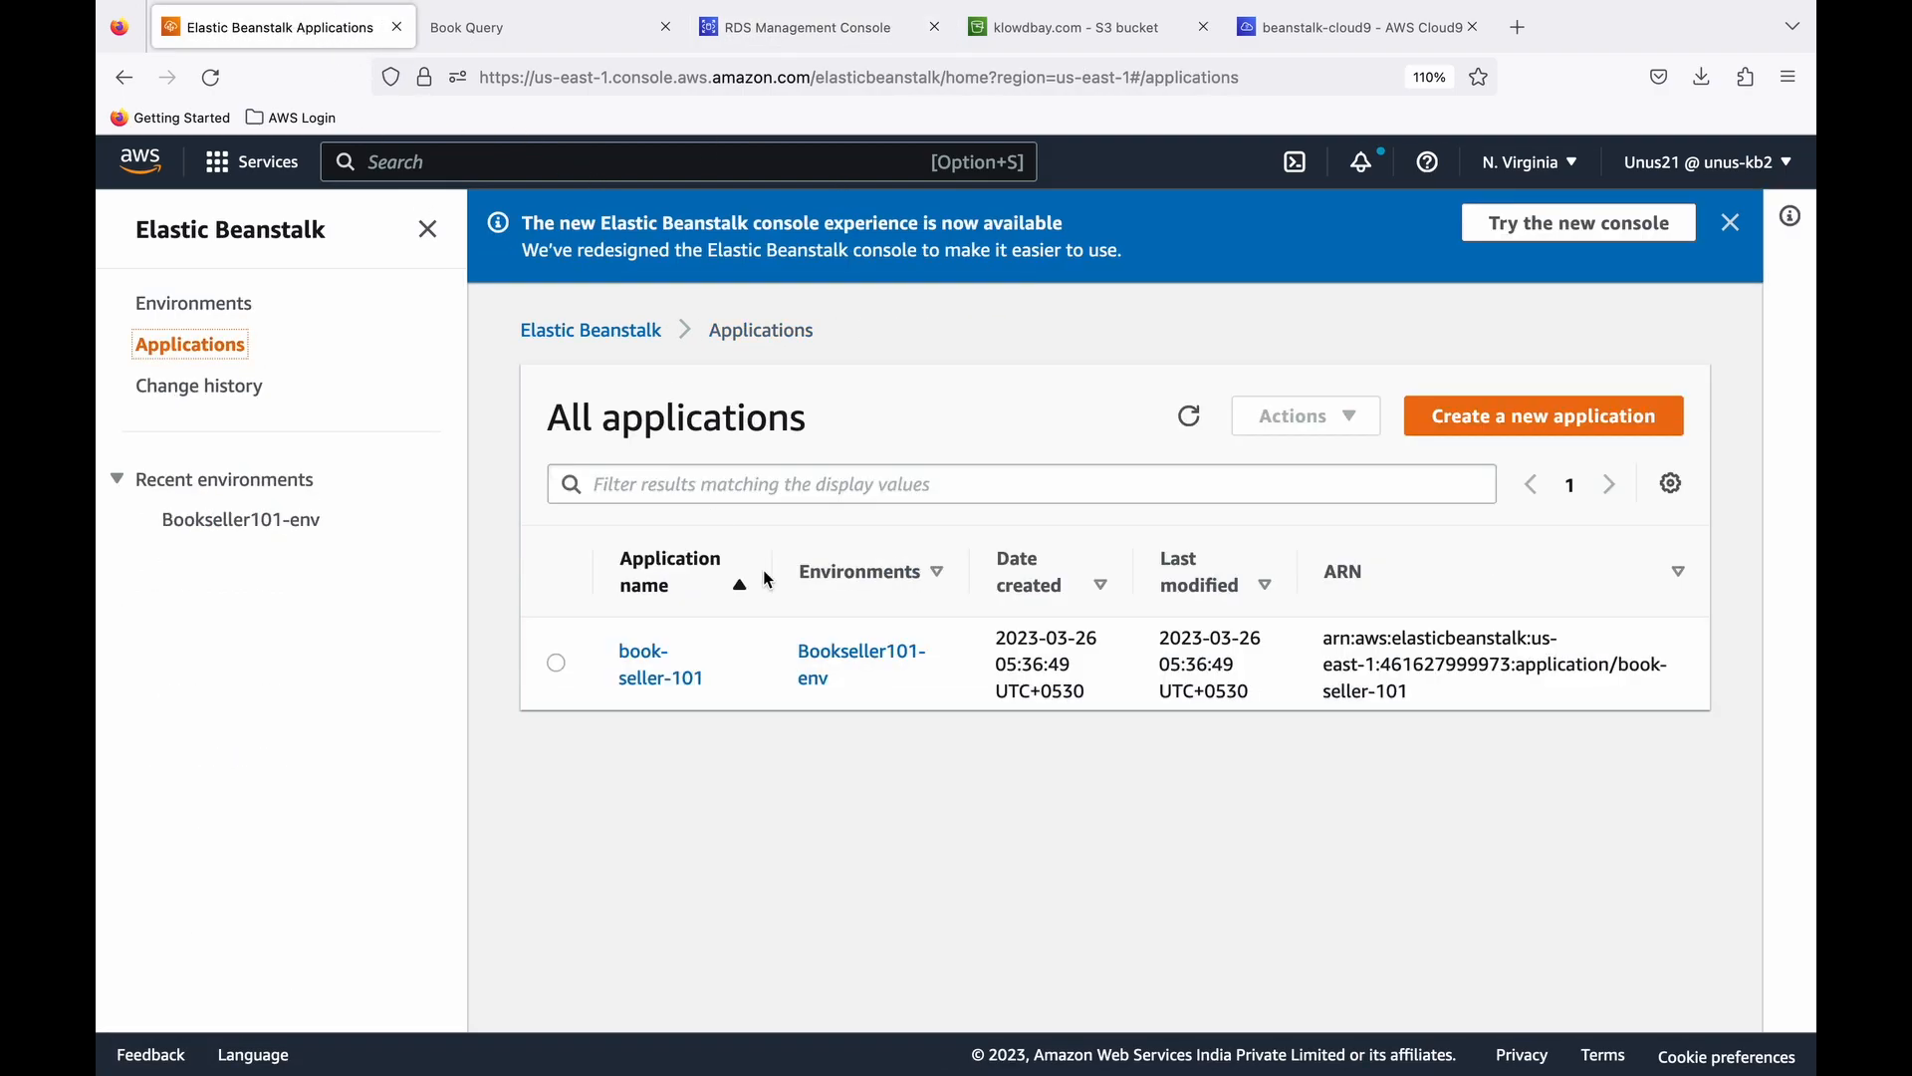
left_click(559, 666)
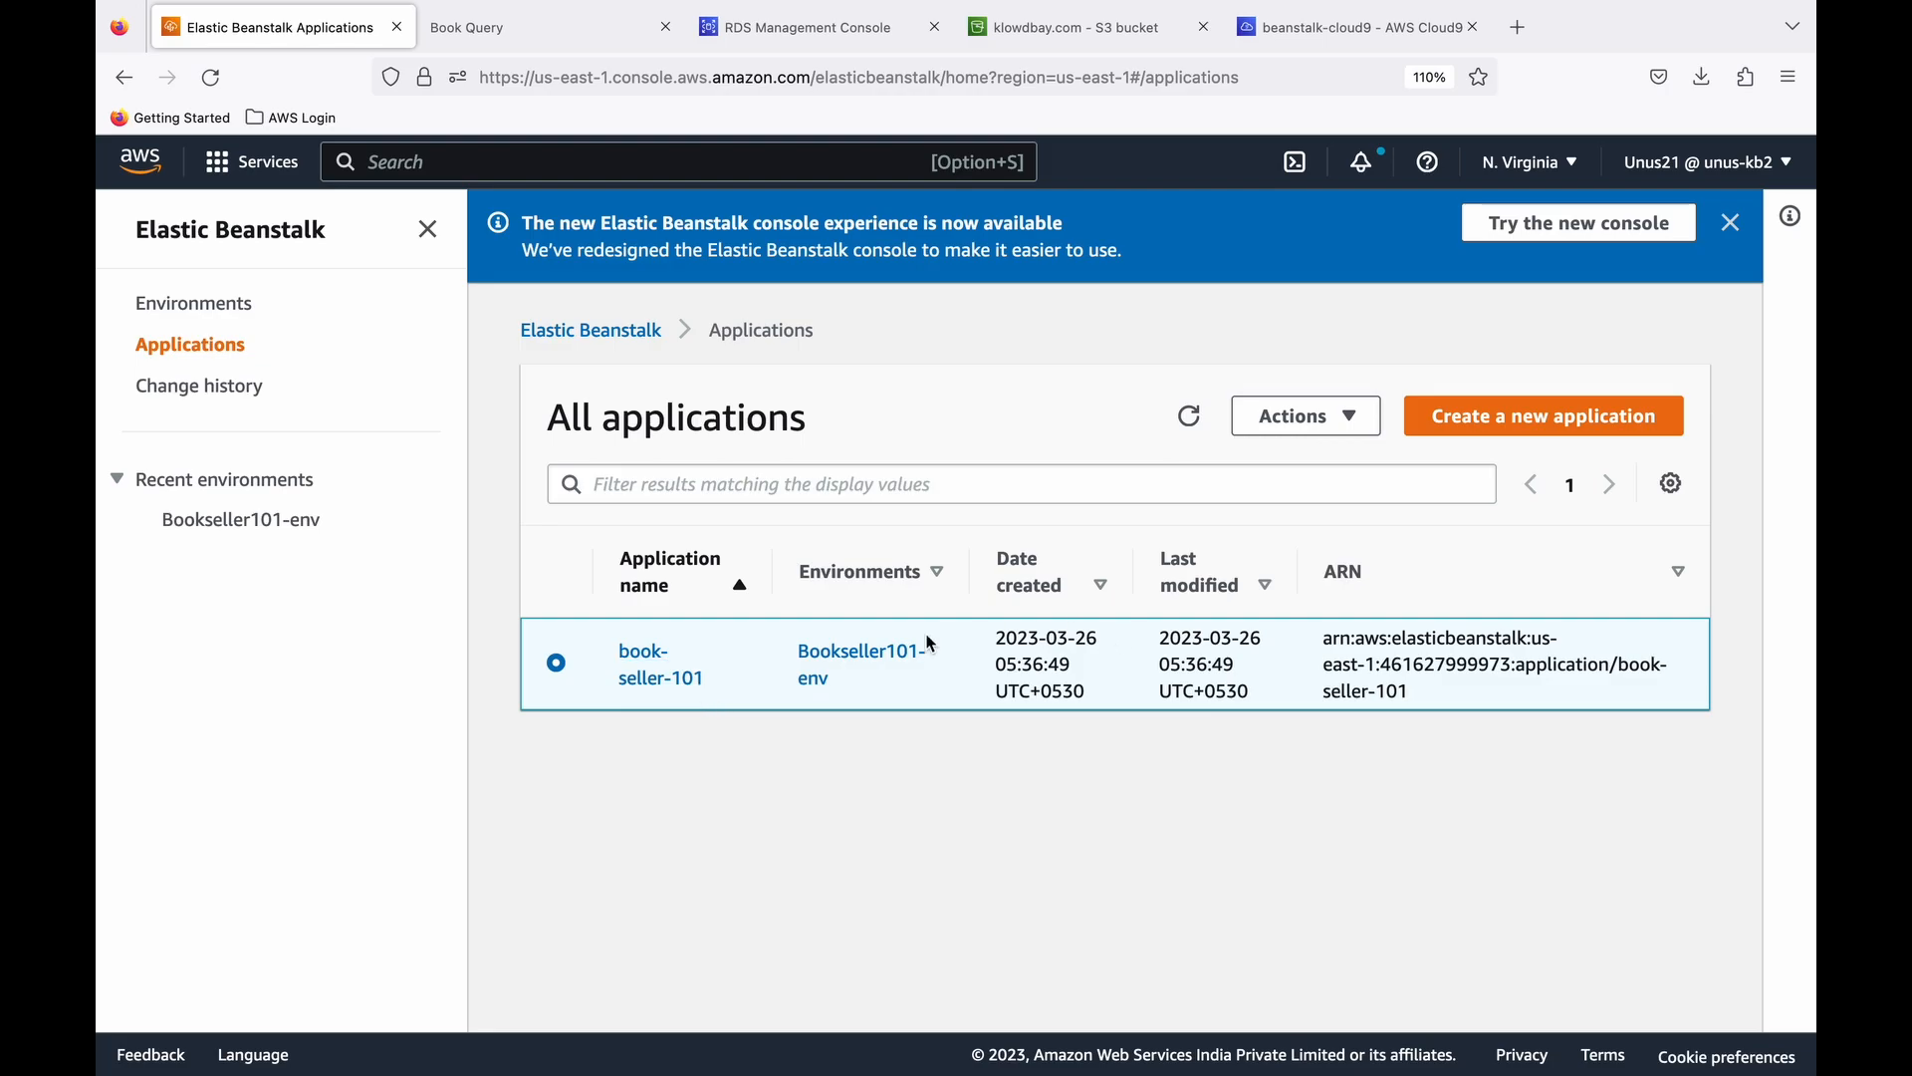
left_click(1349, 419)
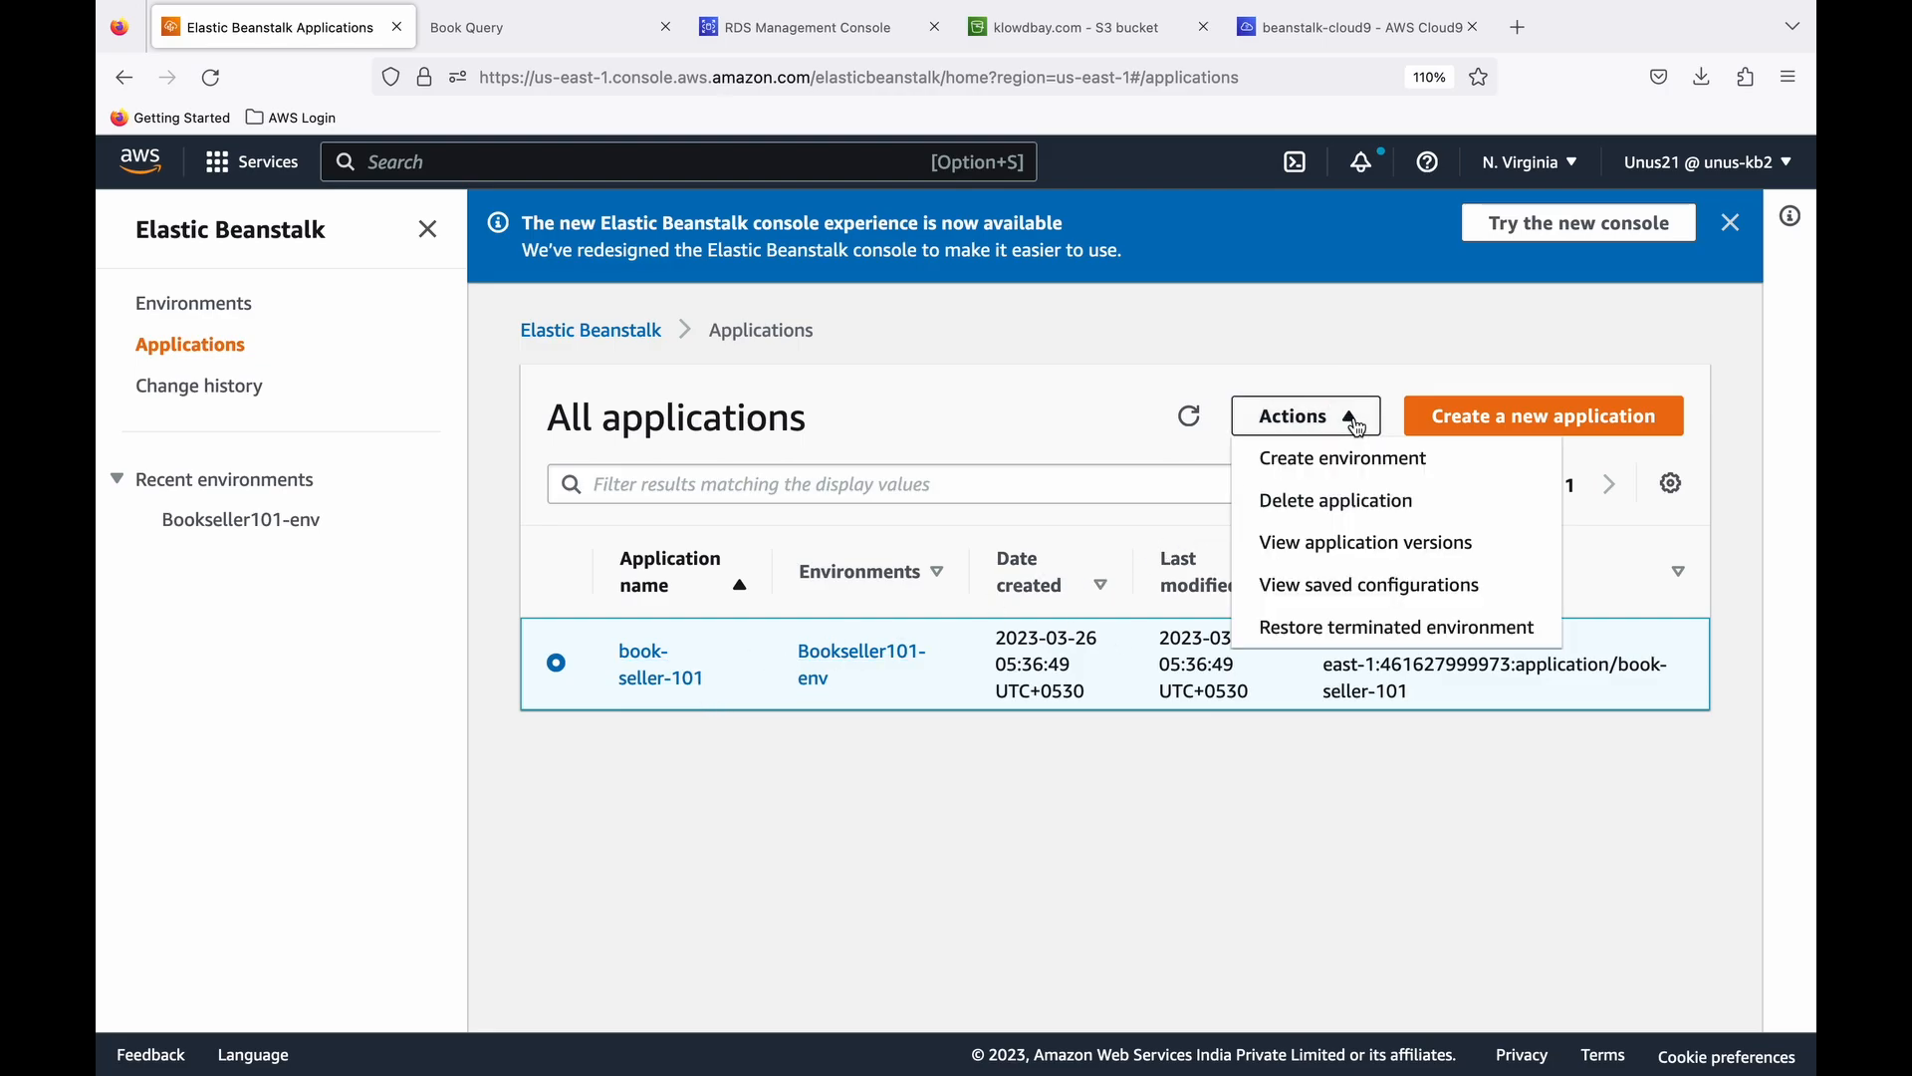
left_click(1370, 502)
left_click(732, 750)
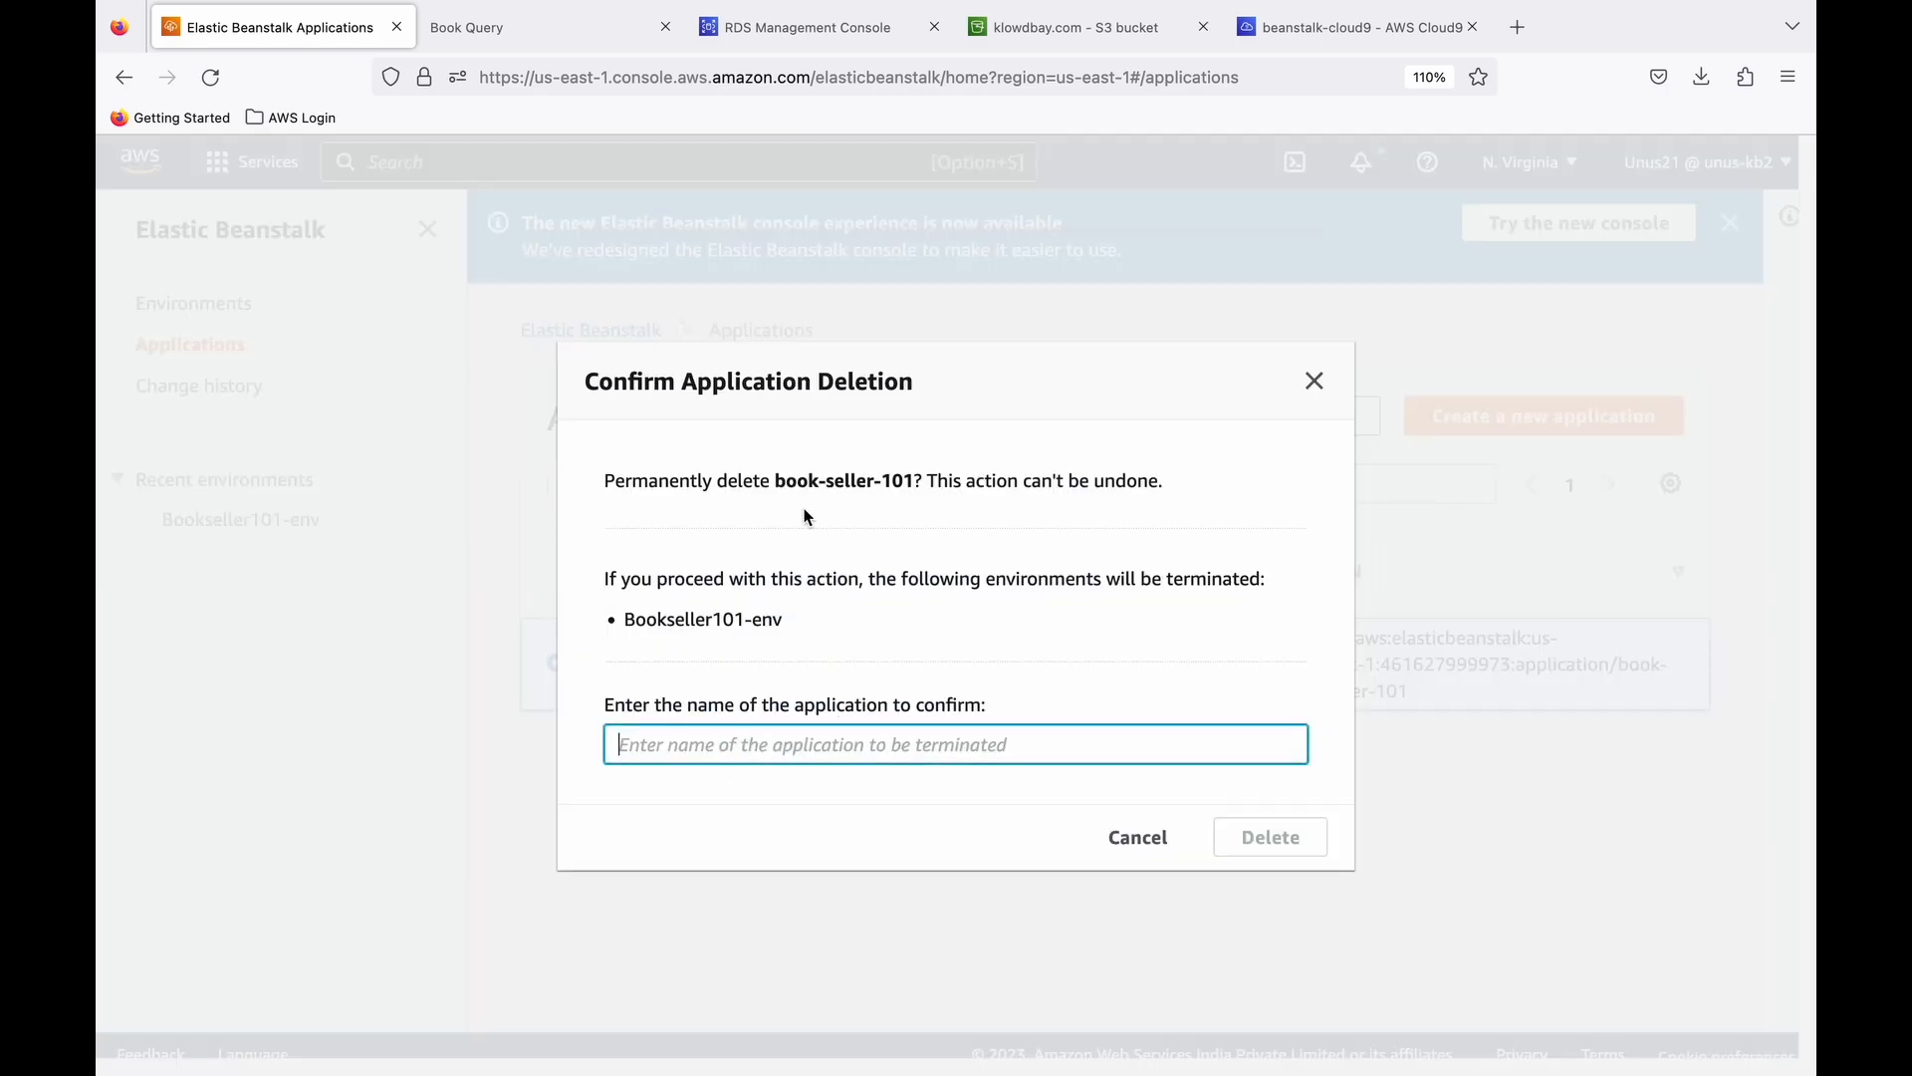
left_click_drag(782, 485, 904, 487)
right_click(886, 488)
left_click(921, 497)
left_click(819, 744)
key("super+v")
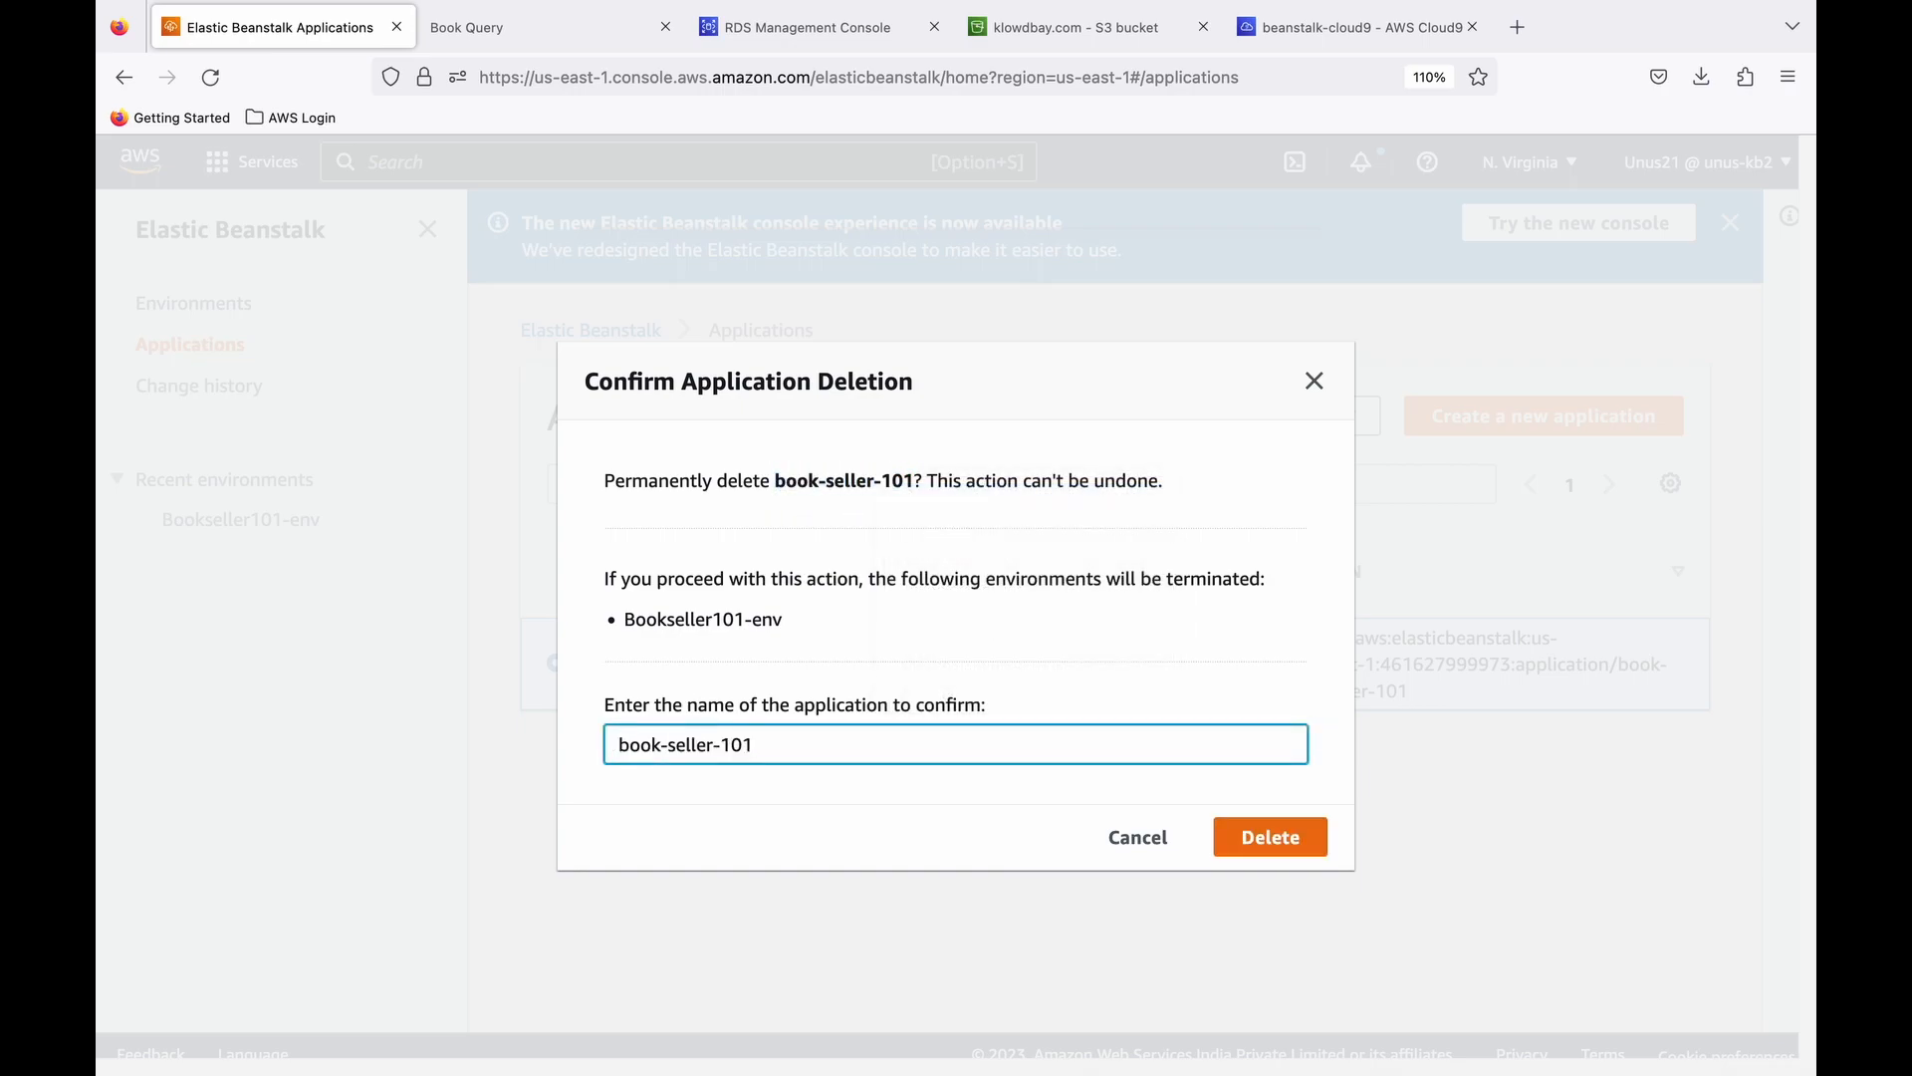
left_click(1227, 846)
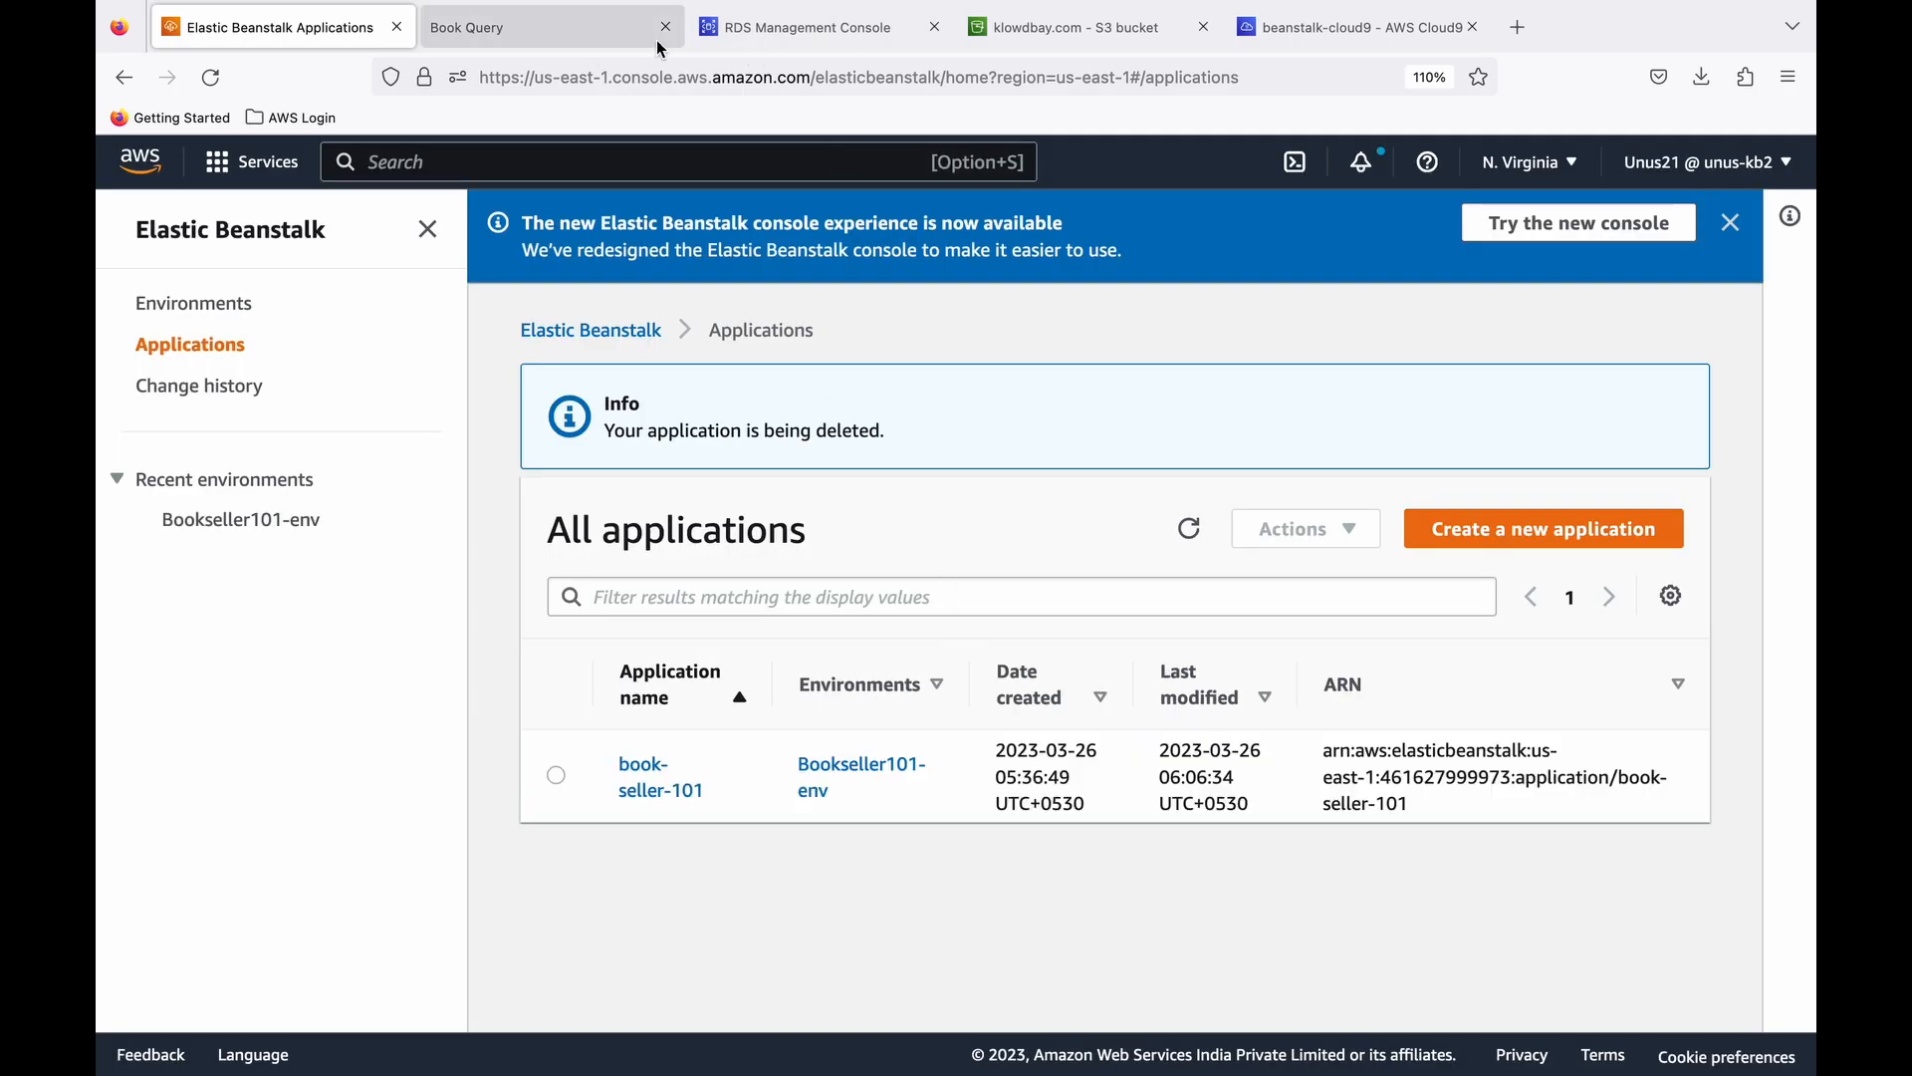
left_click(1284, 28)
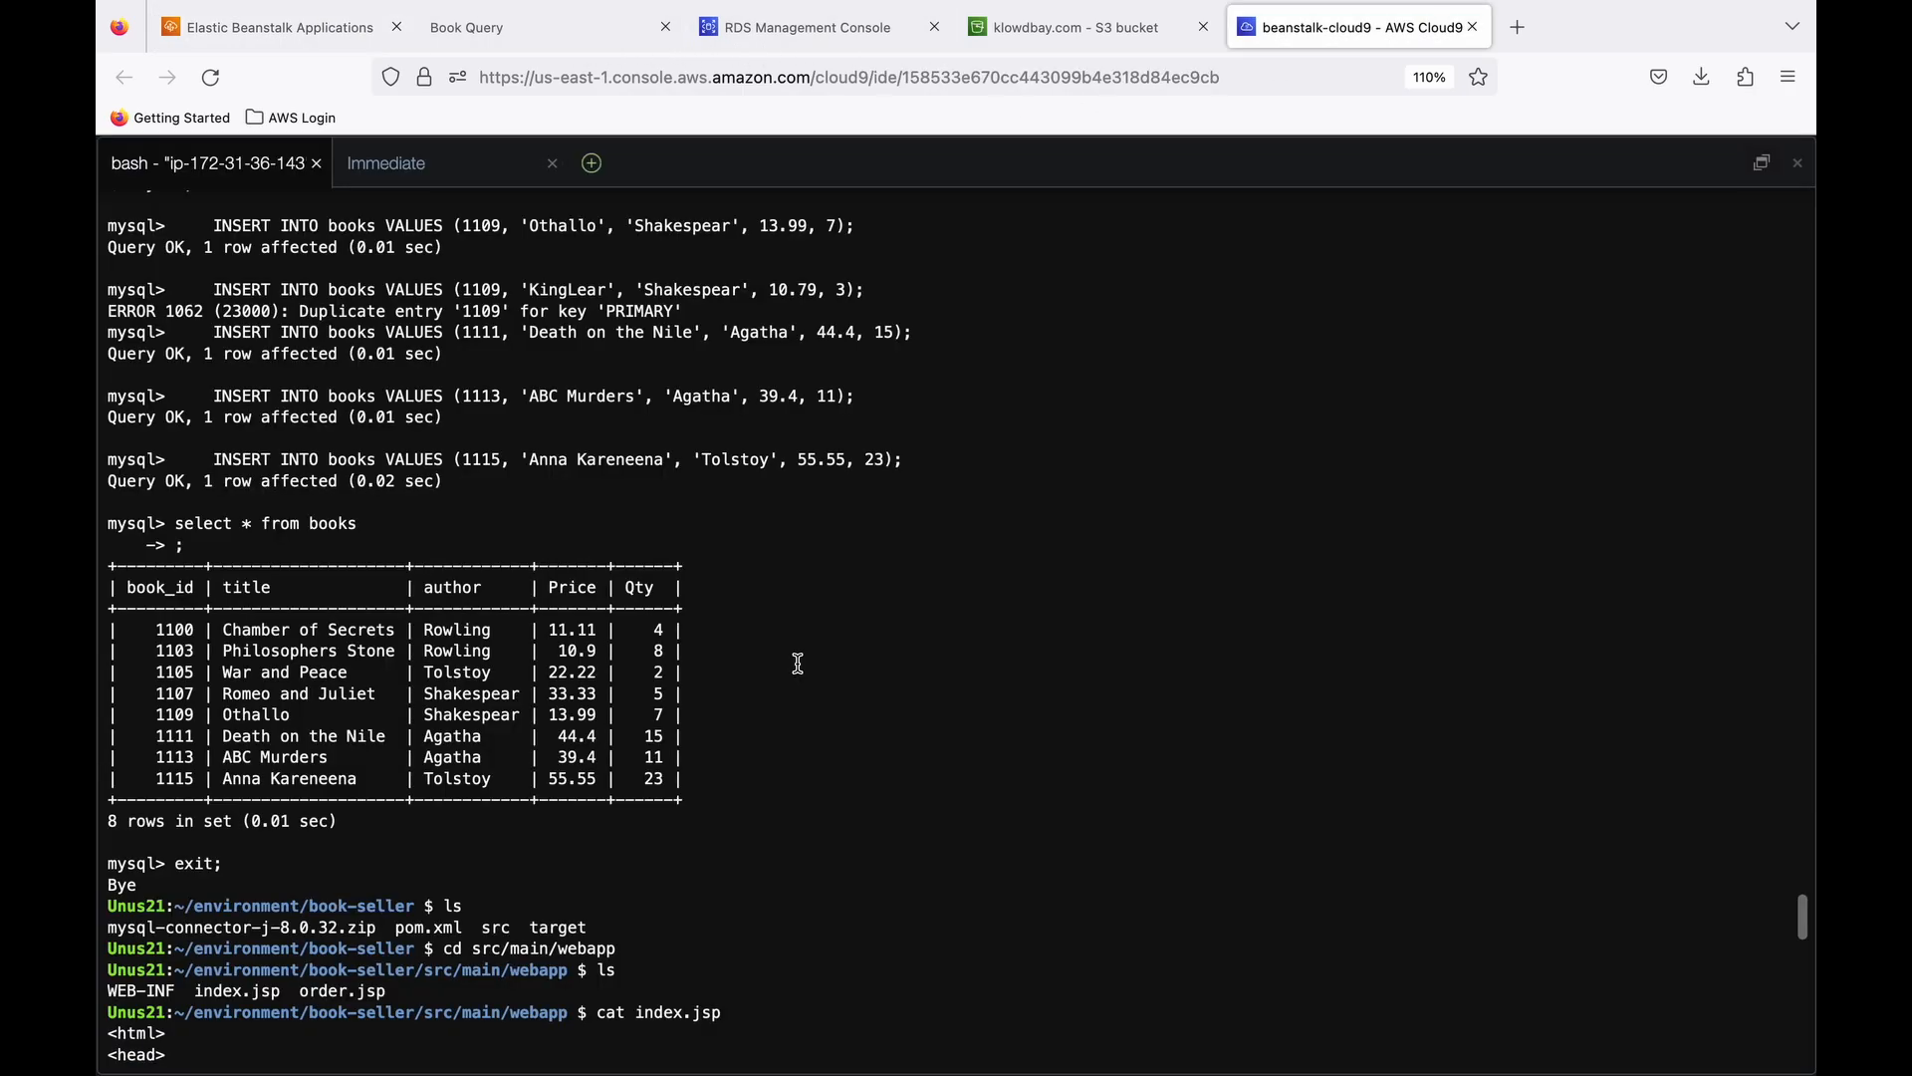
key("Return")
key("Return")
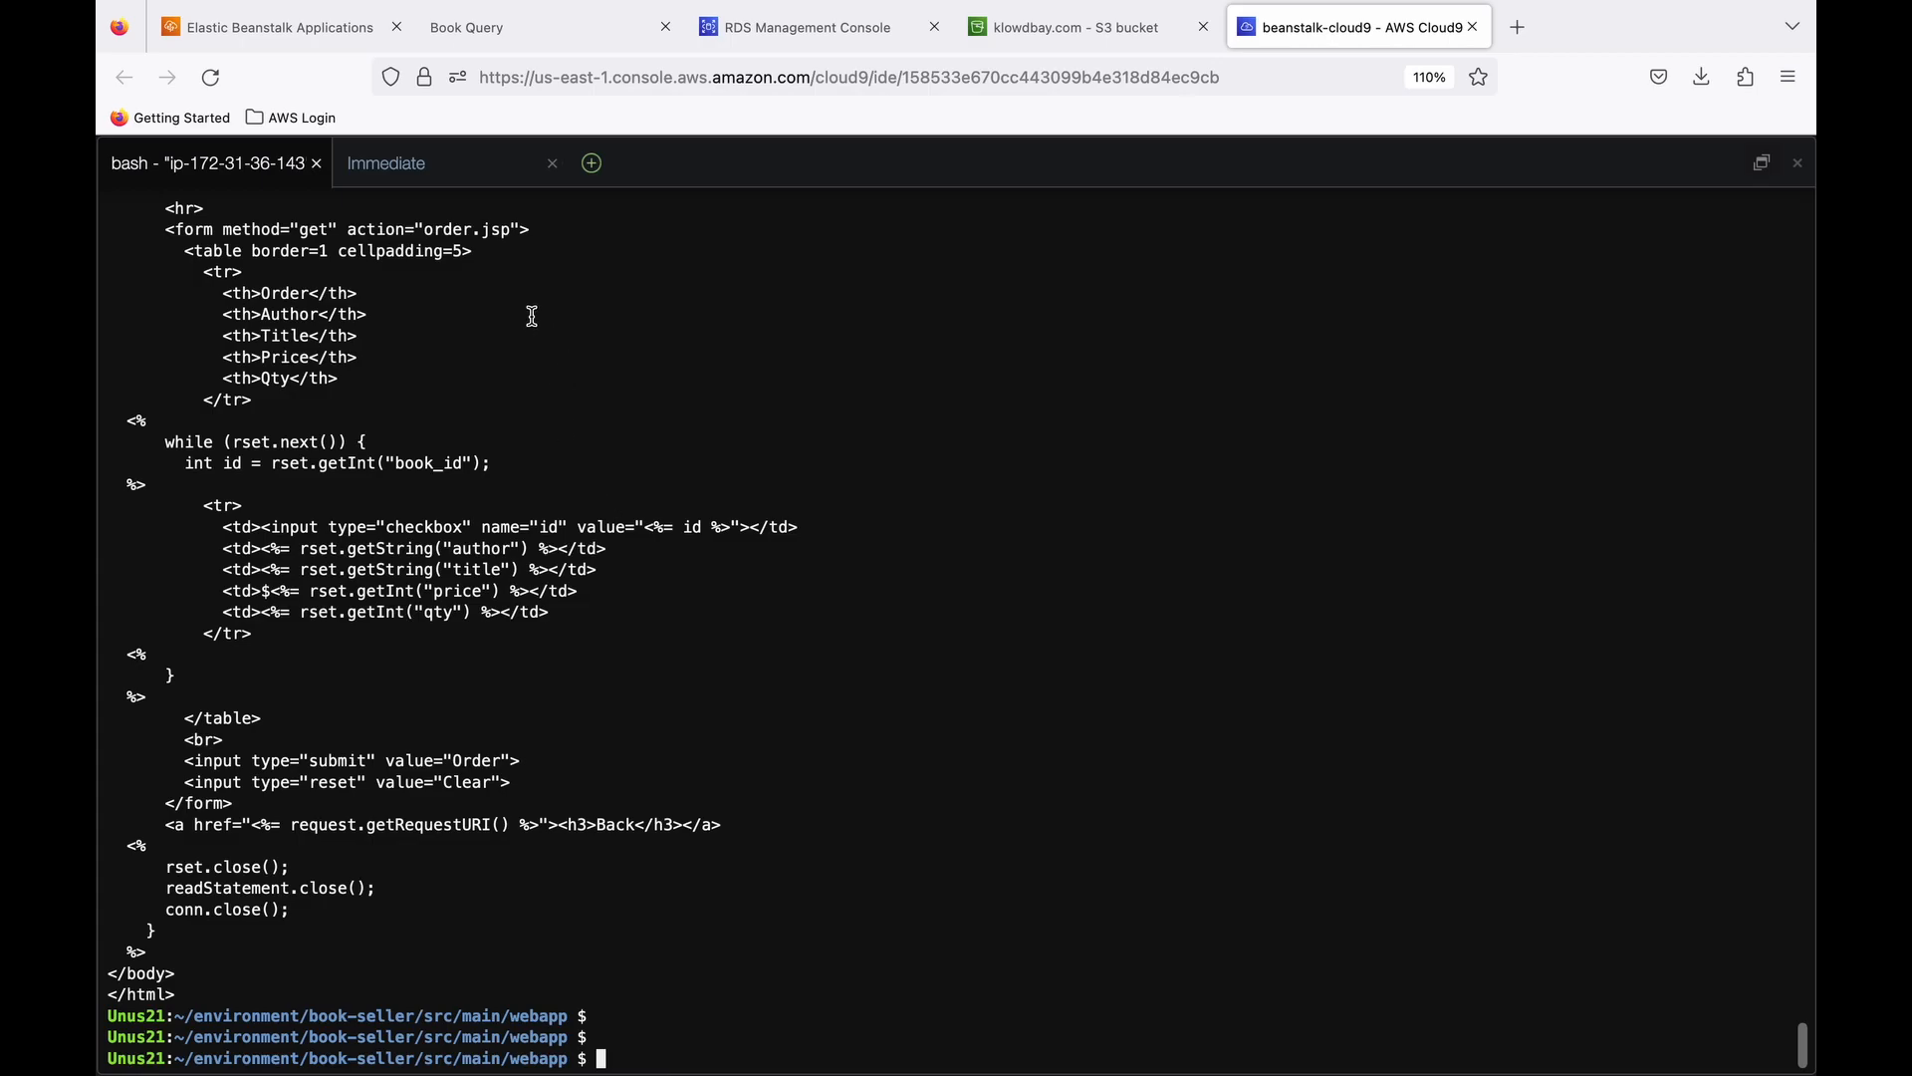
left_click(796, 27)
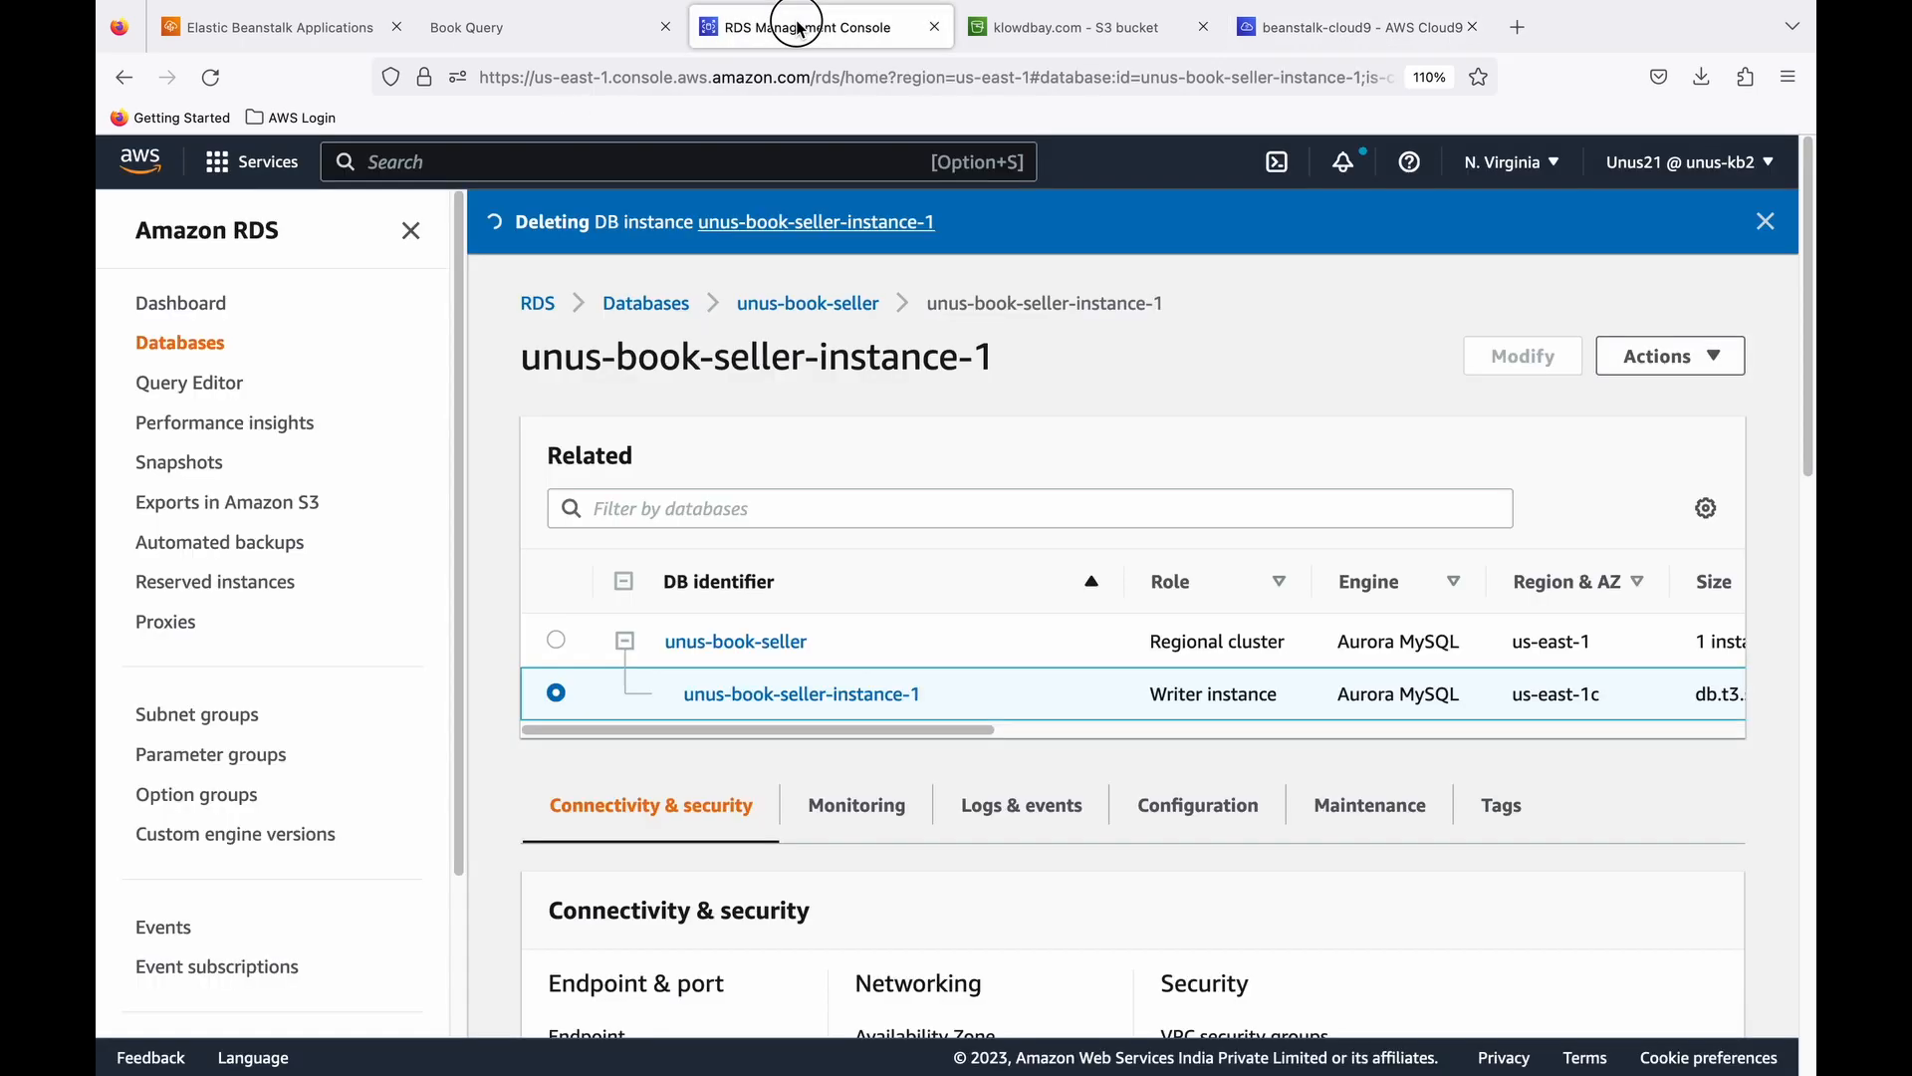
- In the Cloud9 console, permanently delete the beanstalk-cloud9 environment, giving the written consent "Delete"
key("ctrl+Tab")
type("cl")
left_click(741, 402)
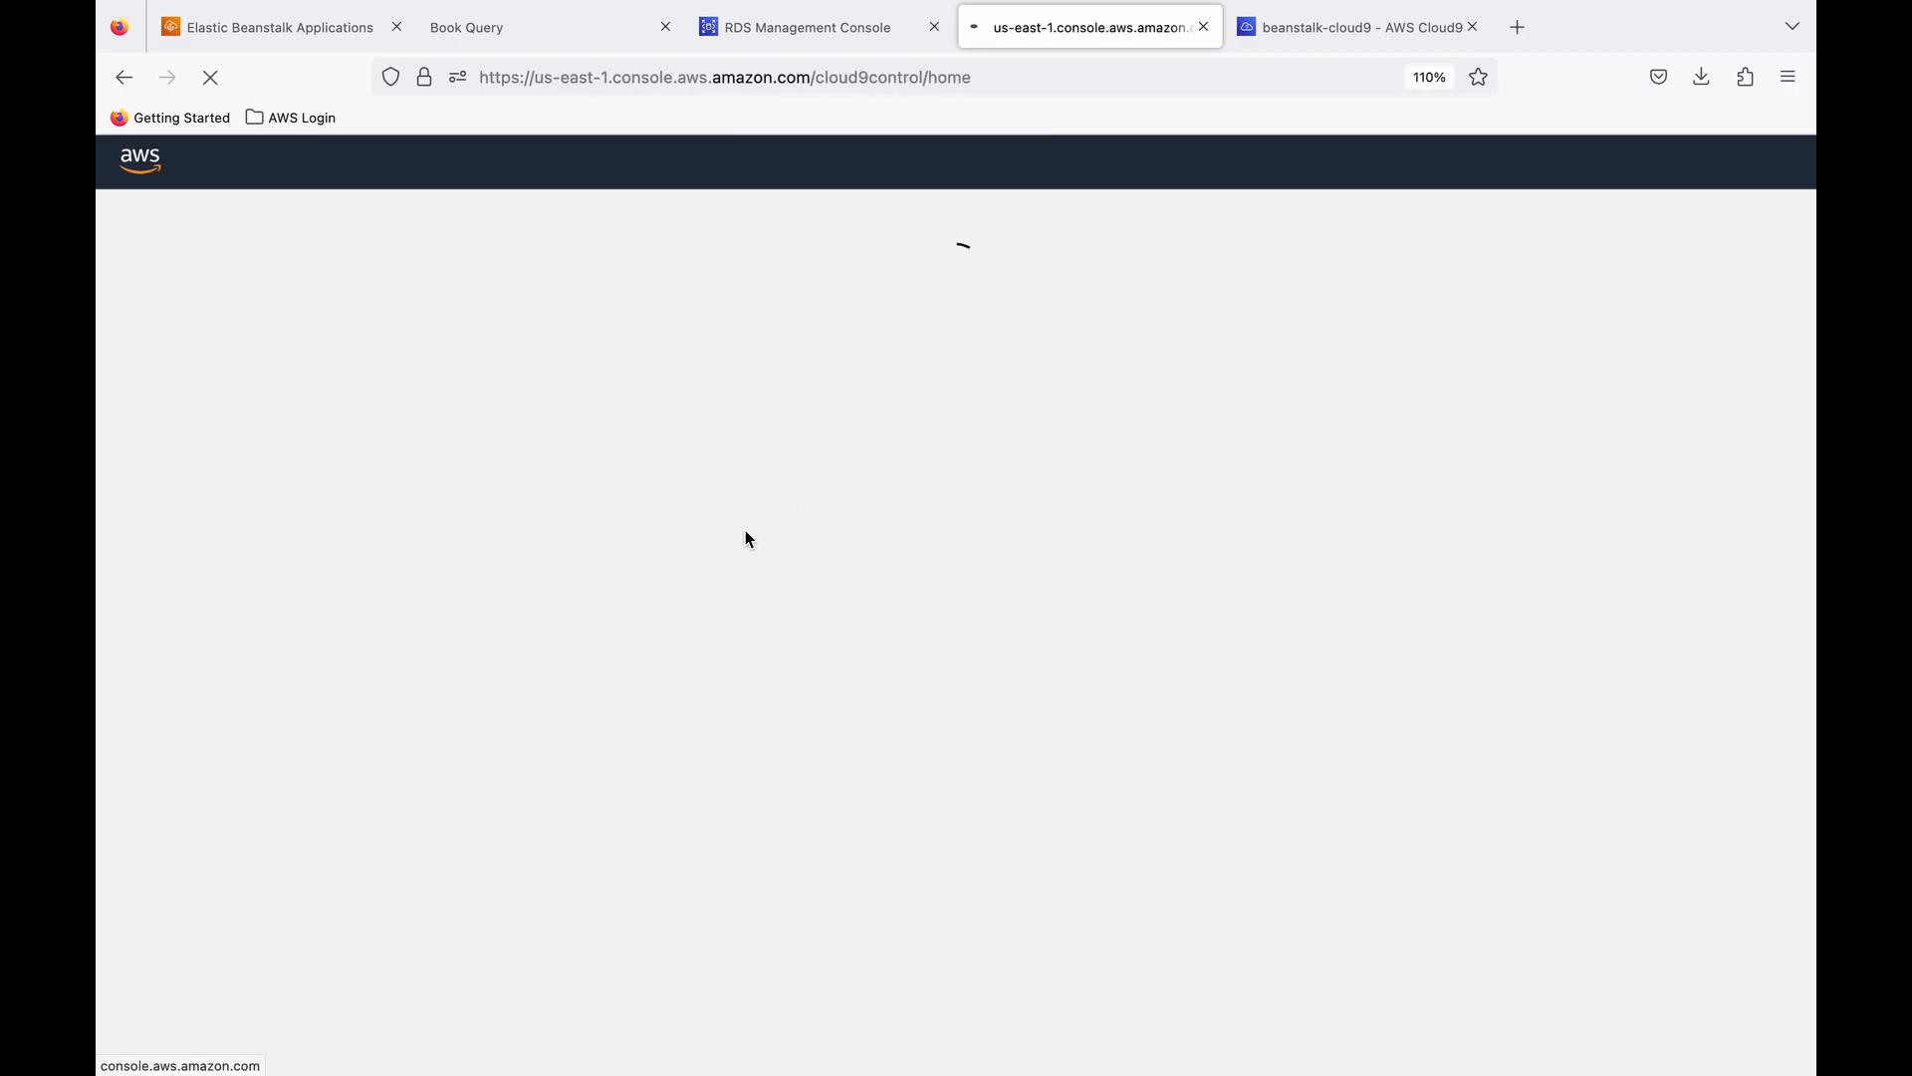
left_click(1024, 308)
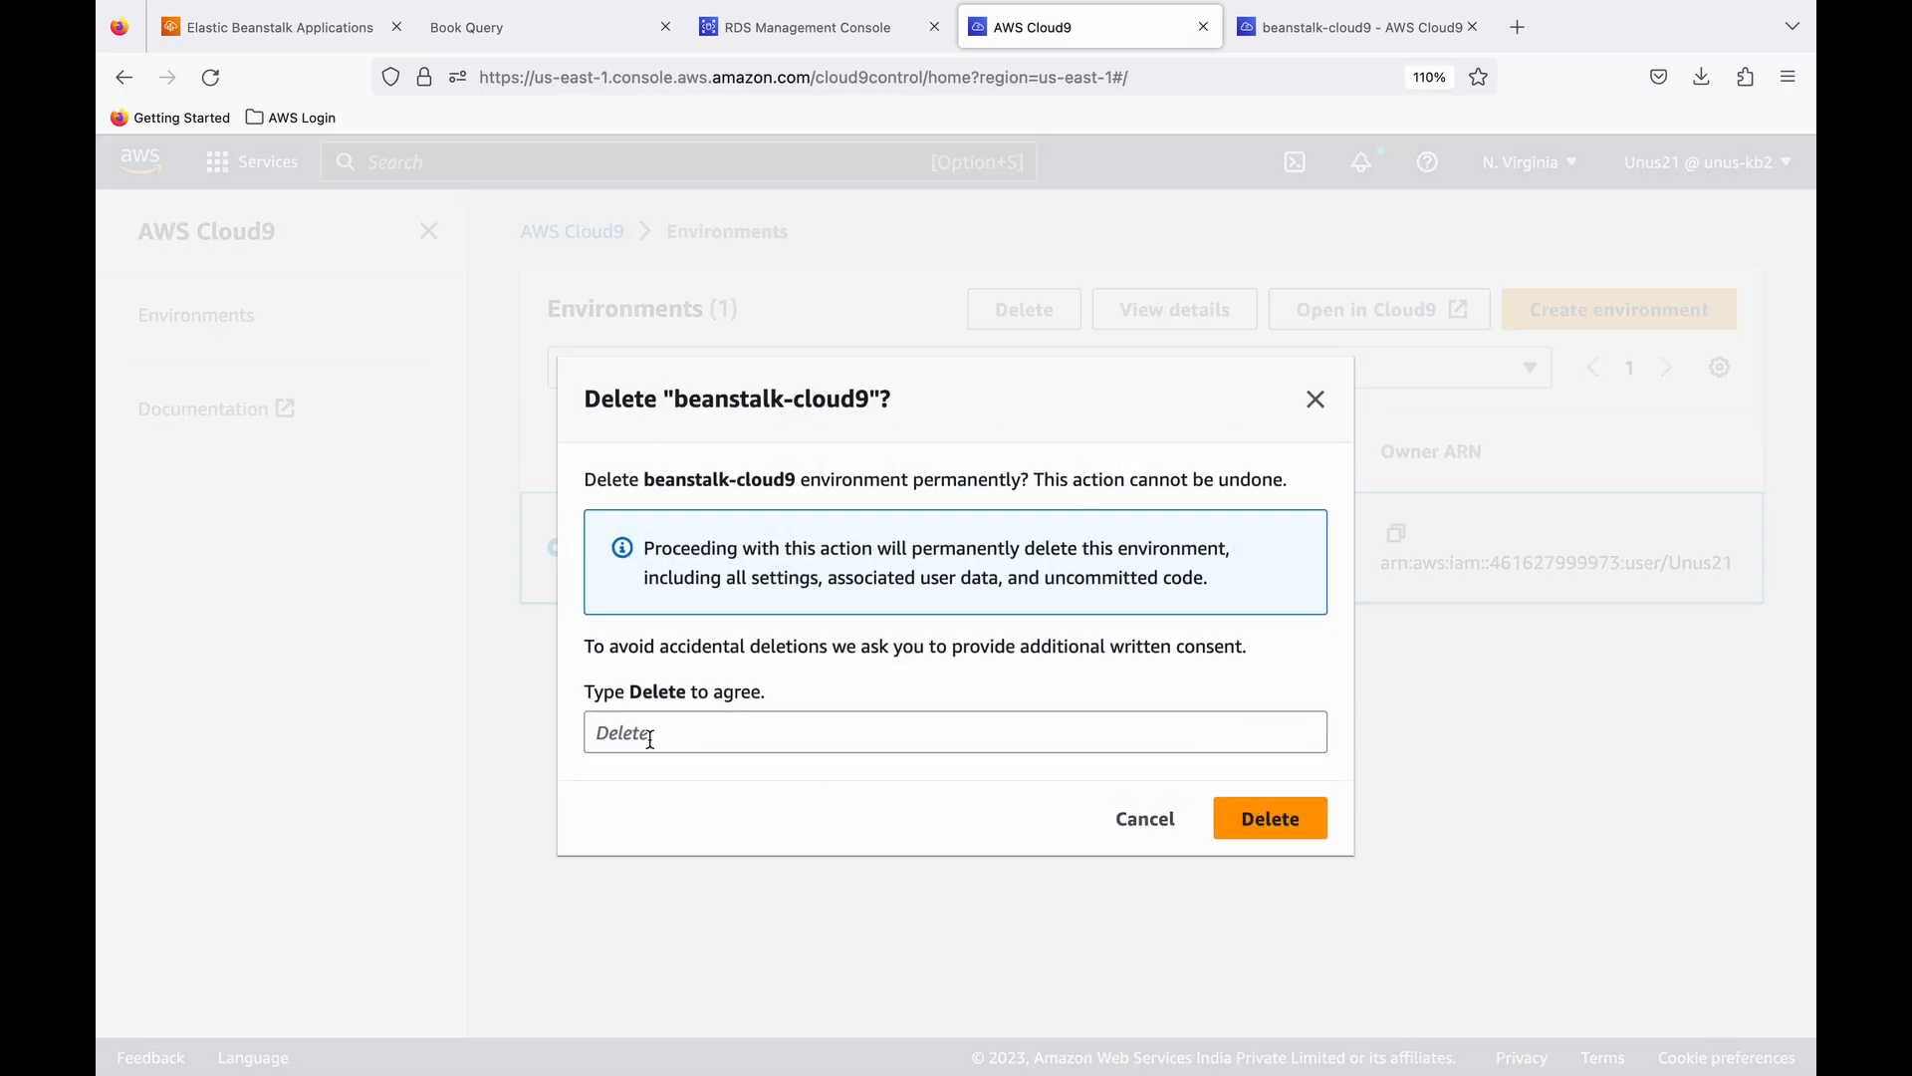
left_click(651, 739)
type("Delete")
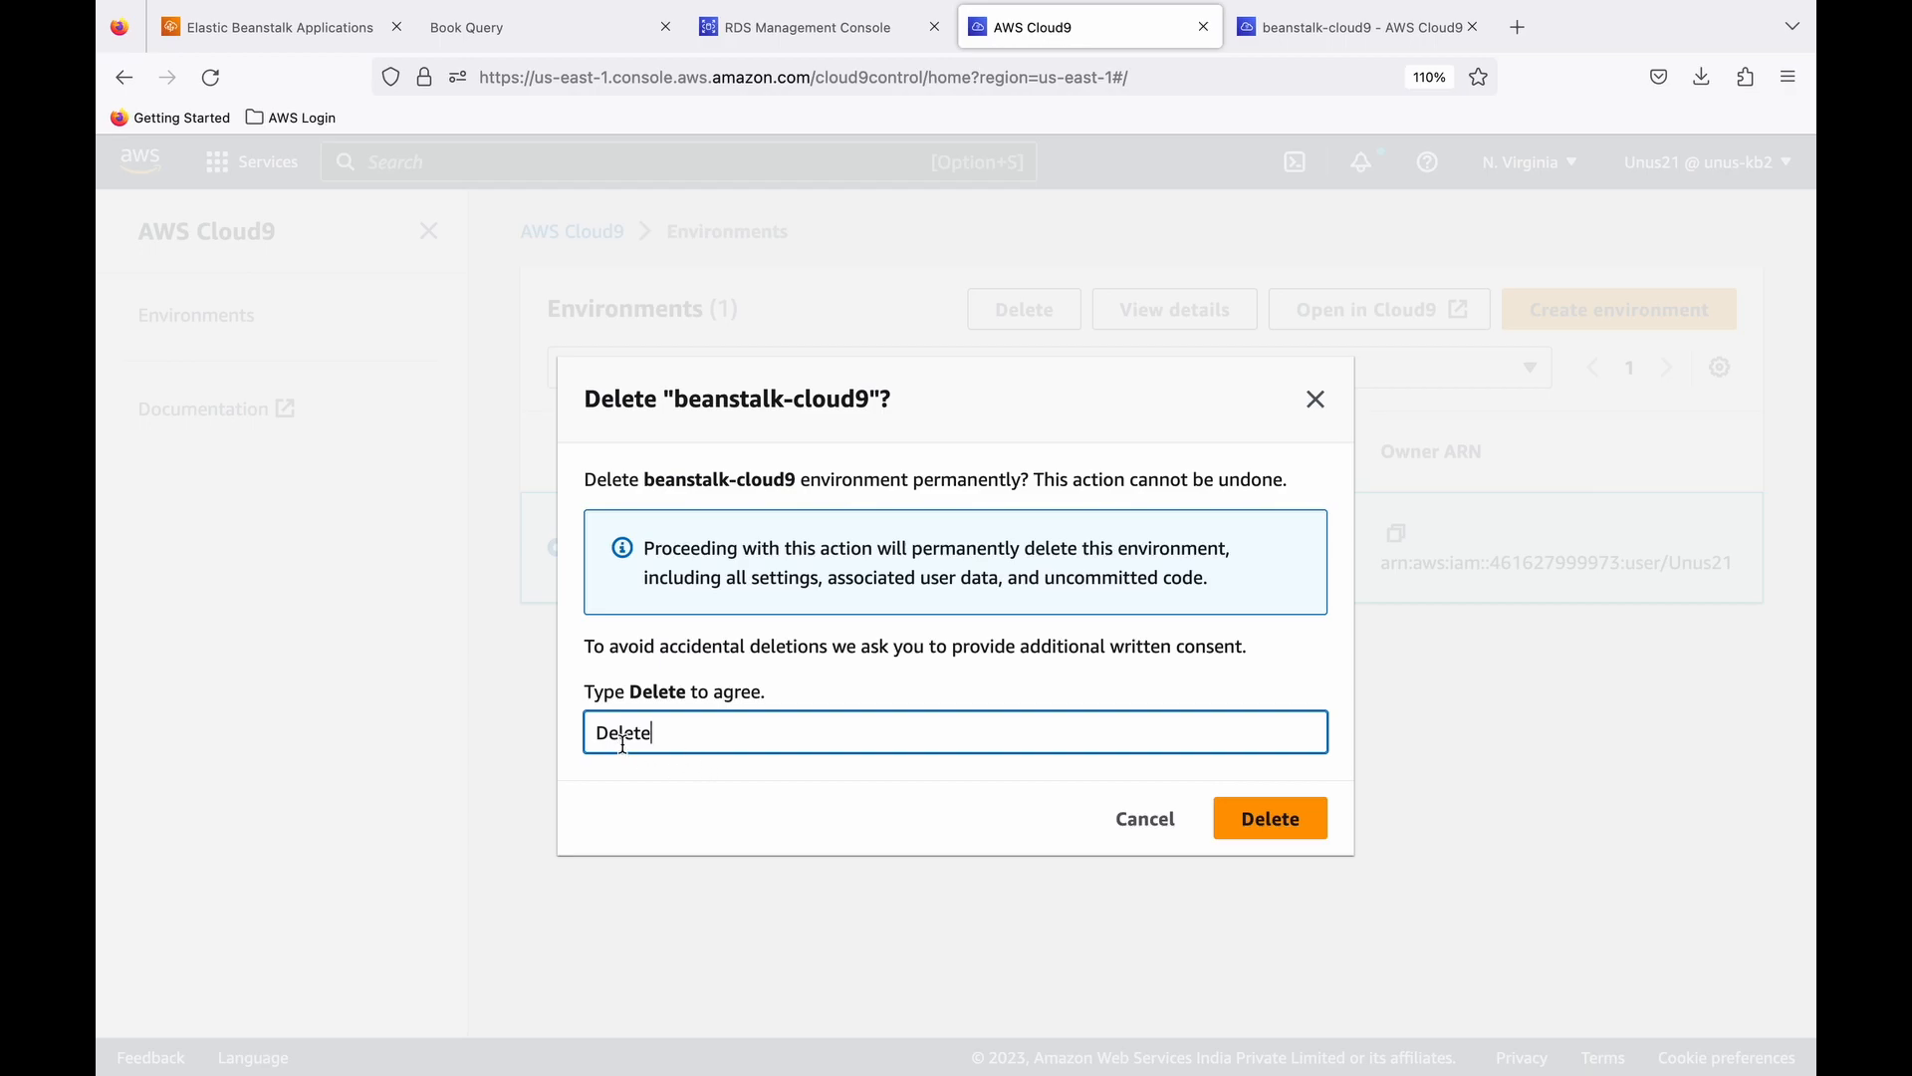
left_click(1268, 818)
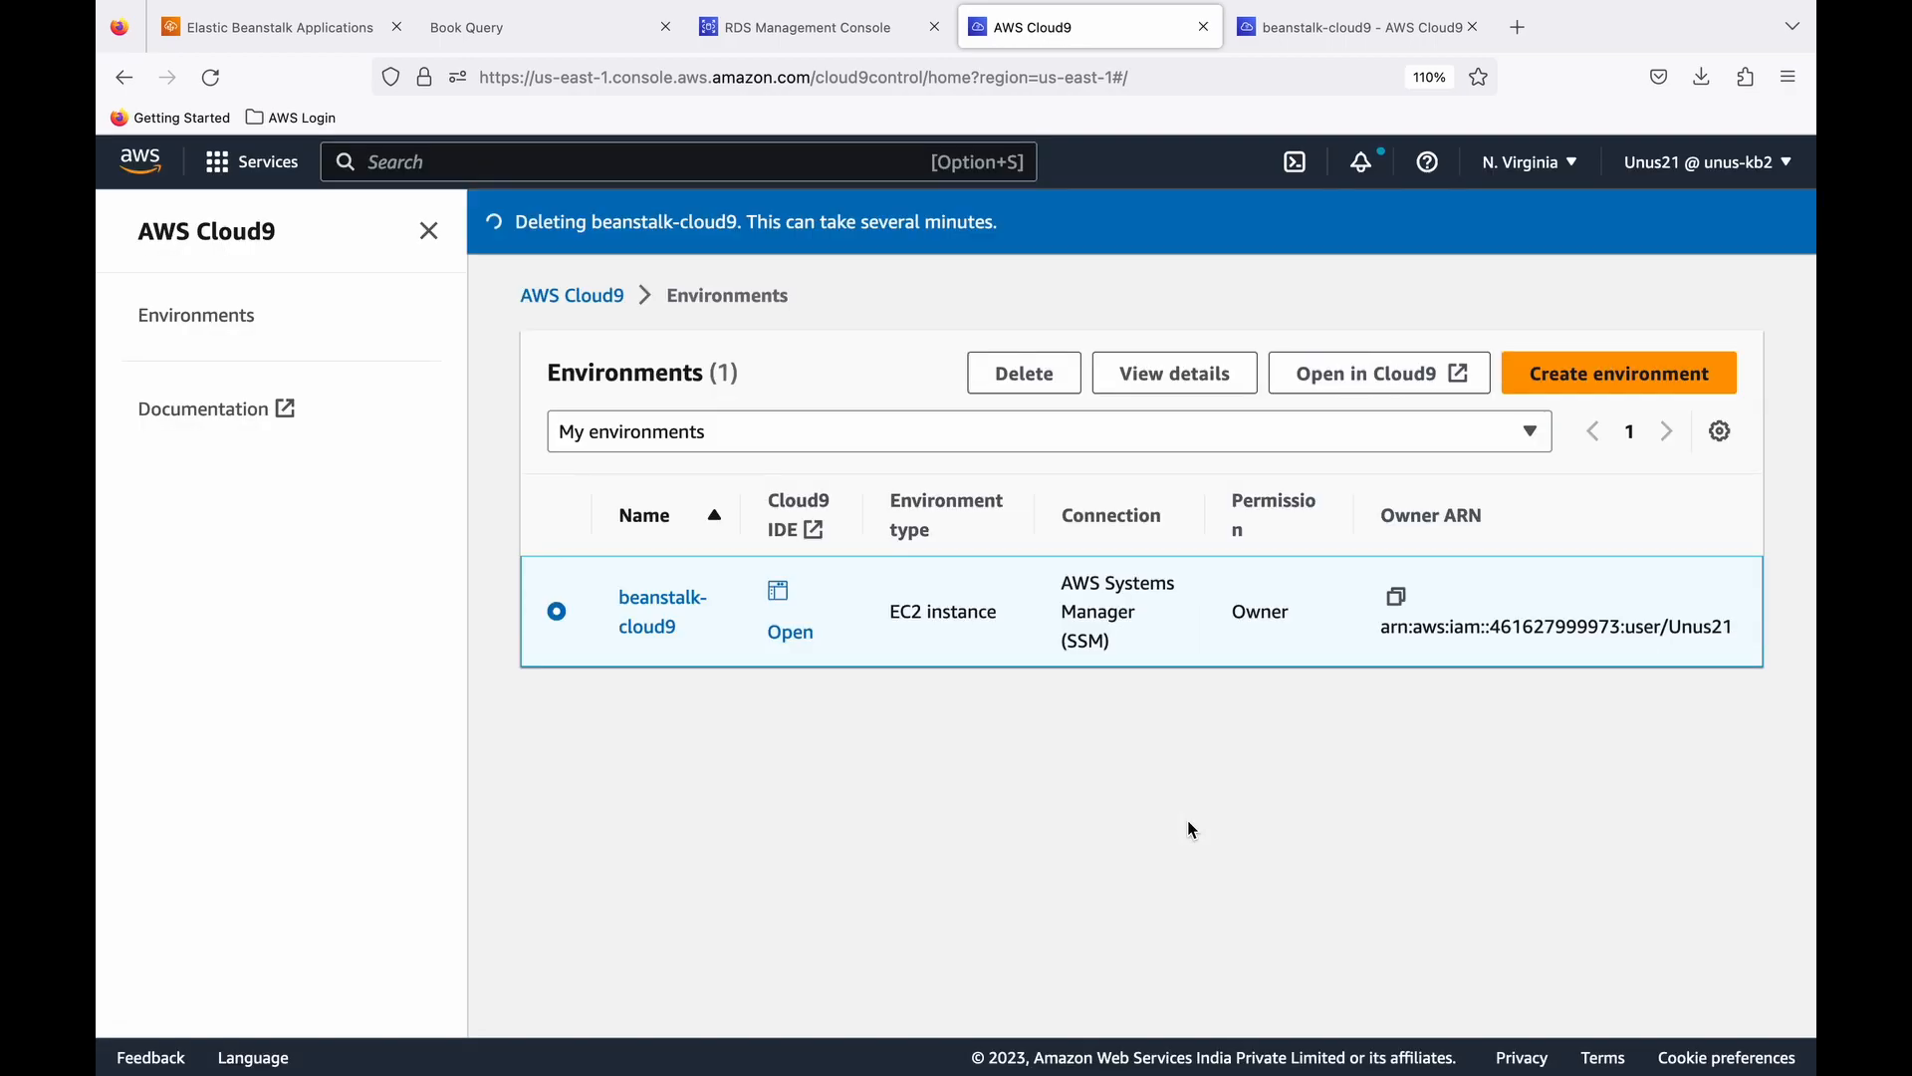